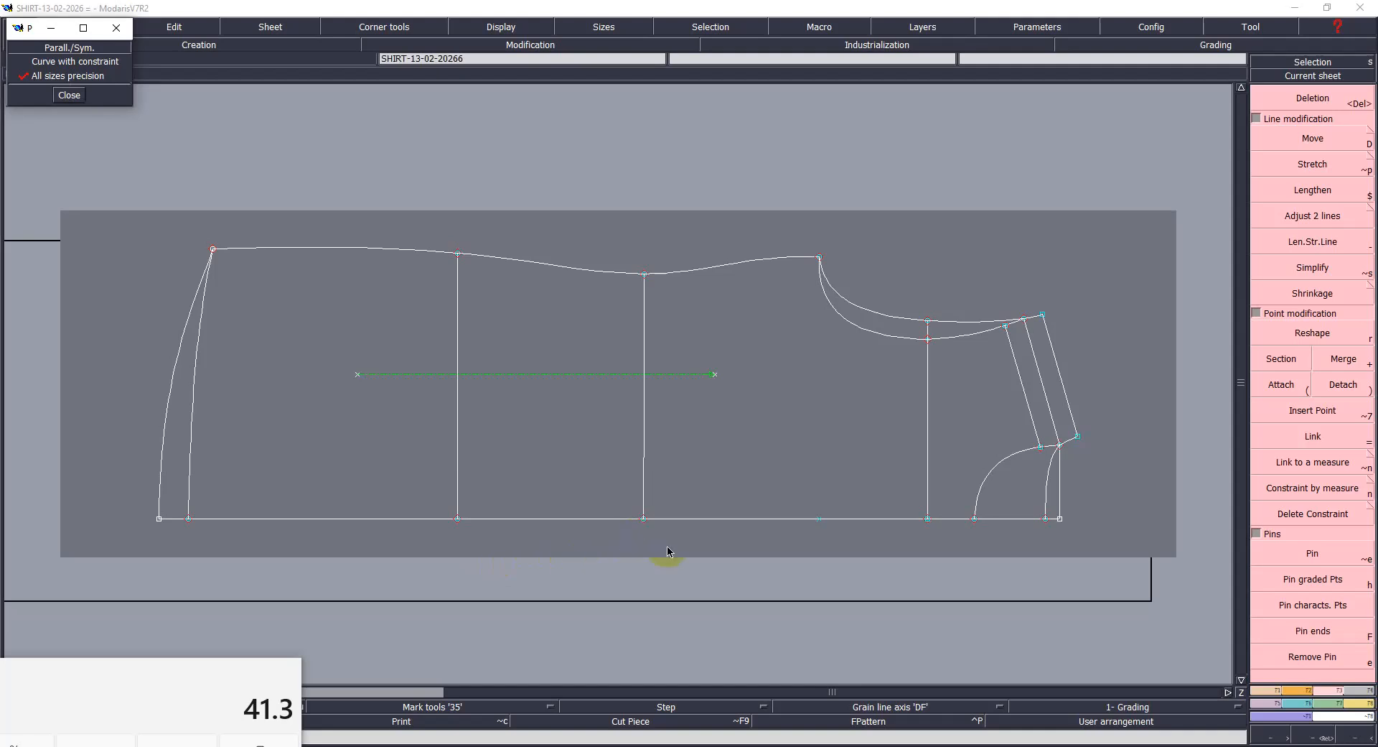
Step: Try to draw a parallel of the centre front line just outside the front piece's edge
key(F1)
click(1295, 432)
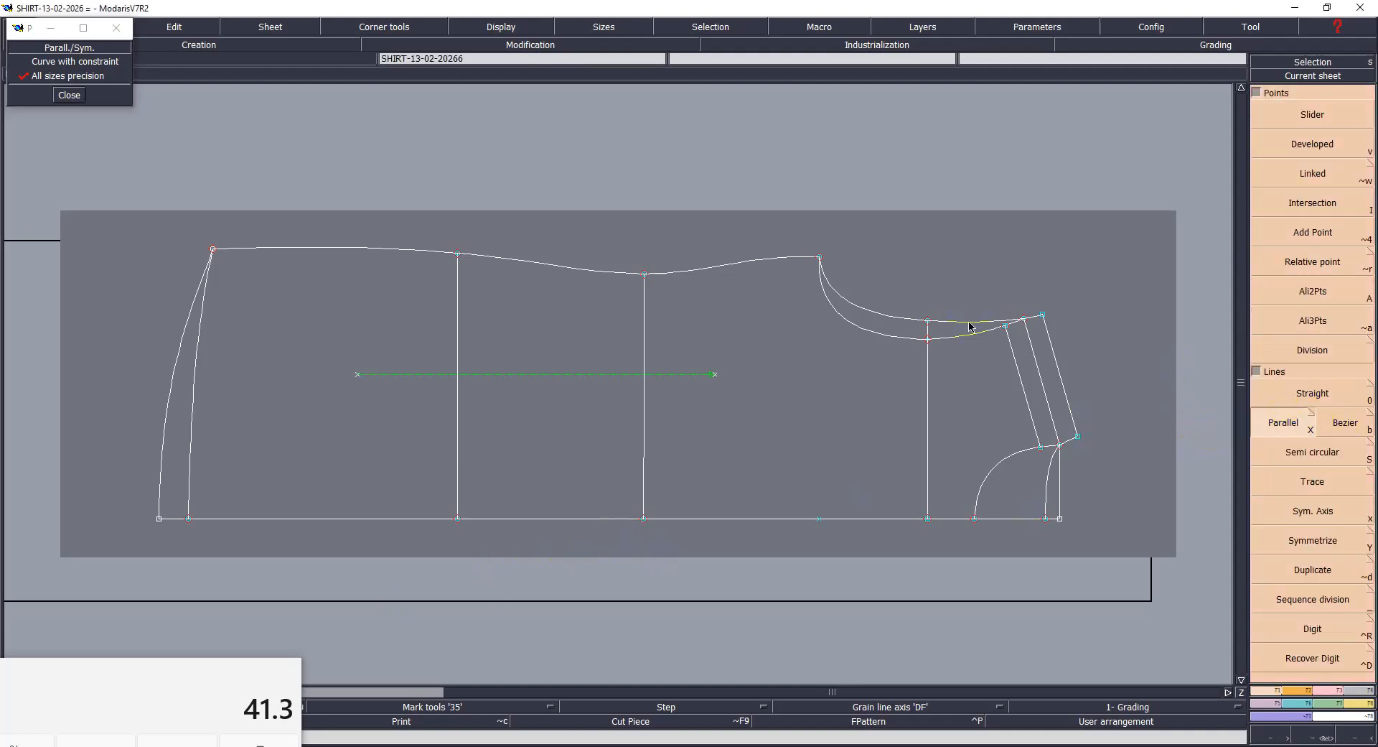
click(579, 518)
click(581, 547)
click(178, 743)
Step: Calculate 3.5 divided by 2 in the calculator for the placket half-width
text(3.5)
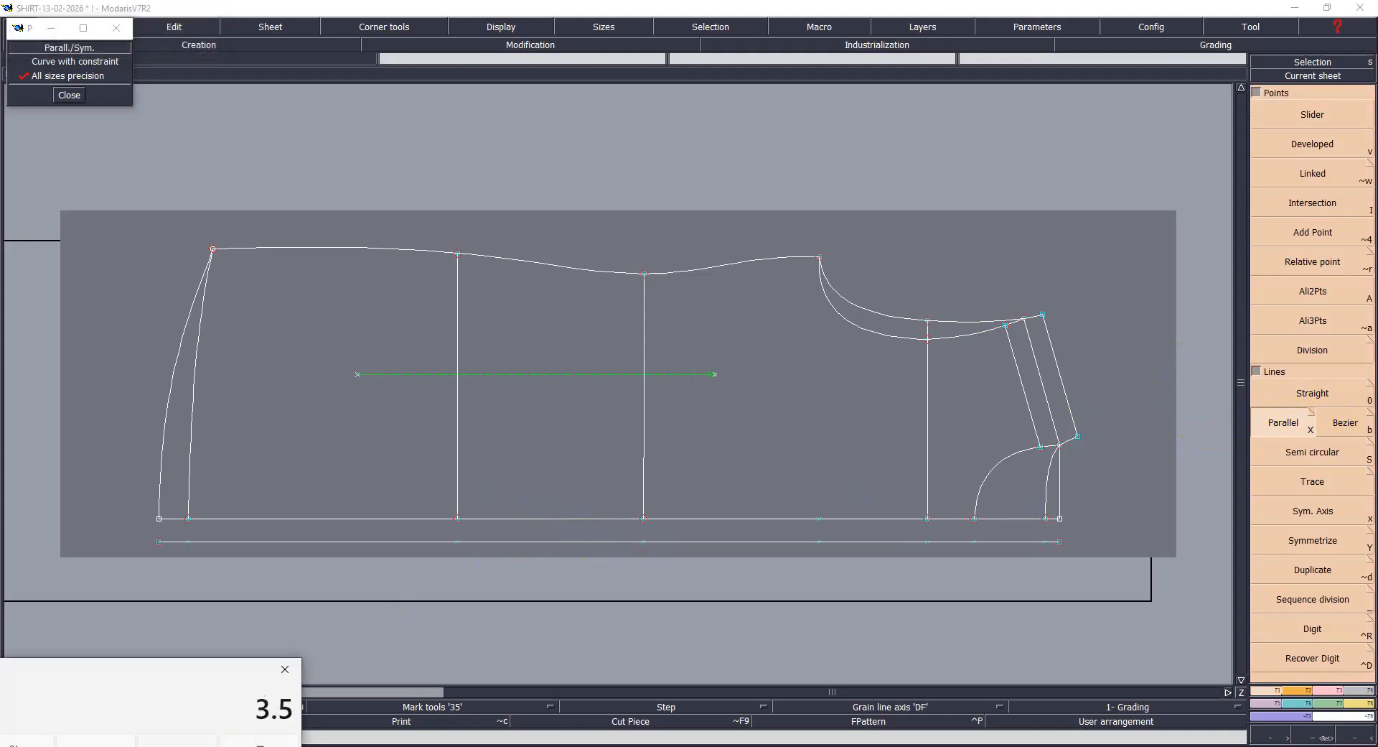
text(/2)
key(Return)
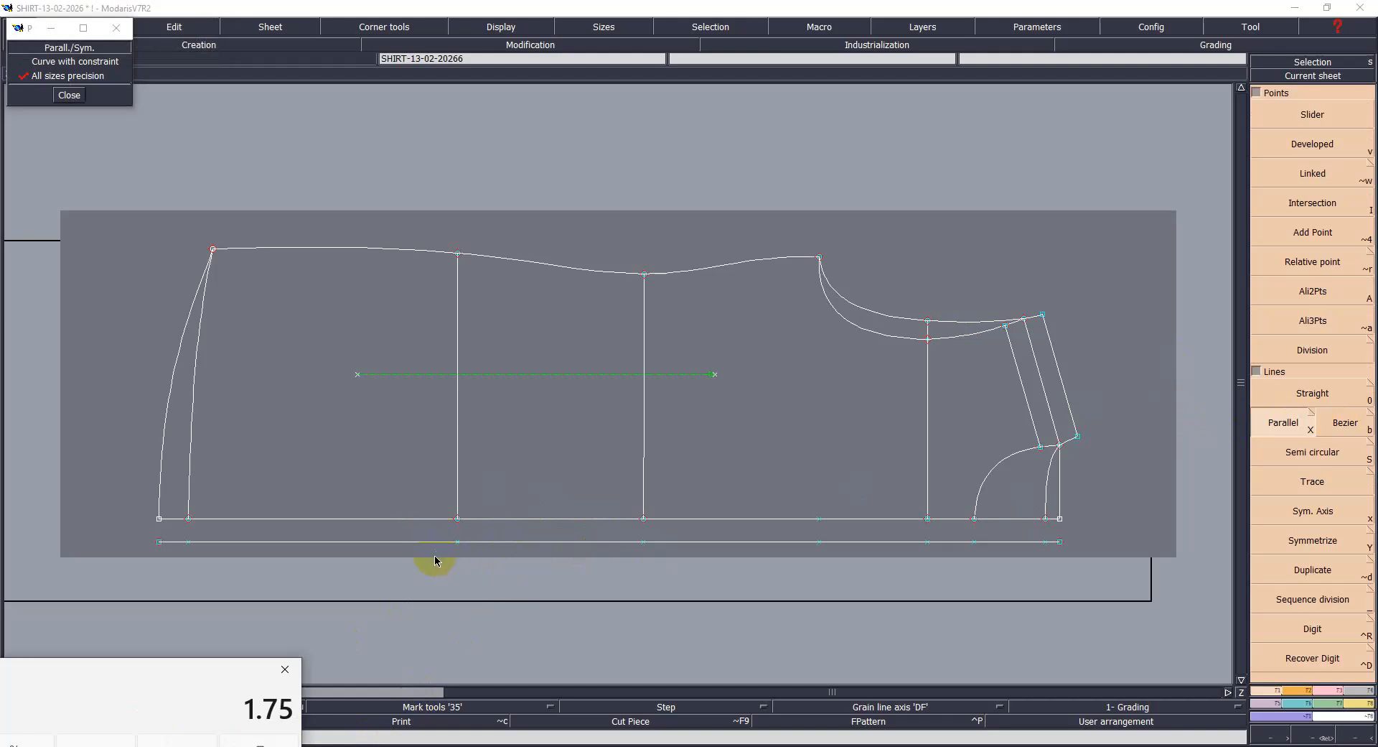
Step: Undo the parallel line drawn outside the centre front
click(681, 569)
click(603, 480)
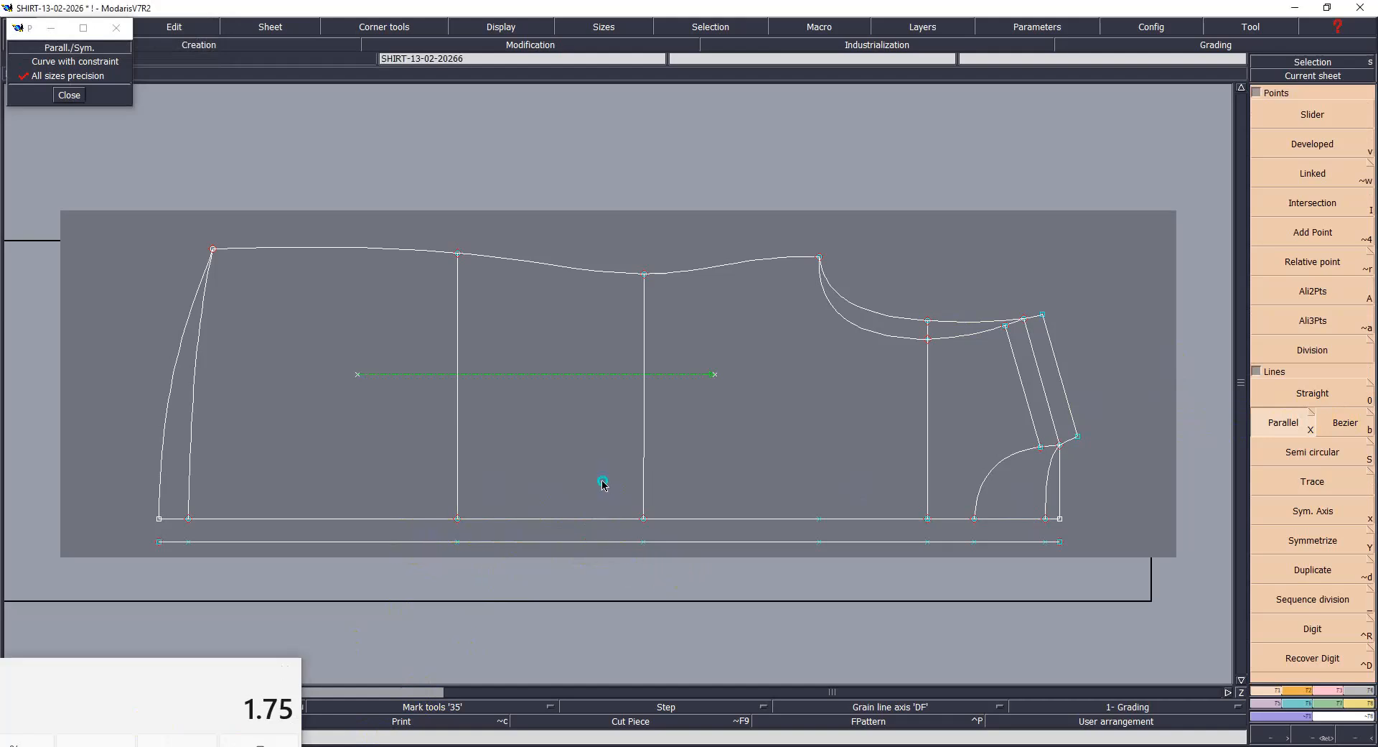
key(ctrl+z)
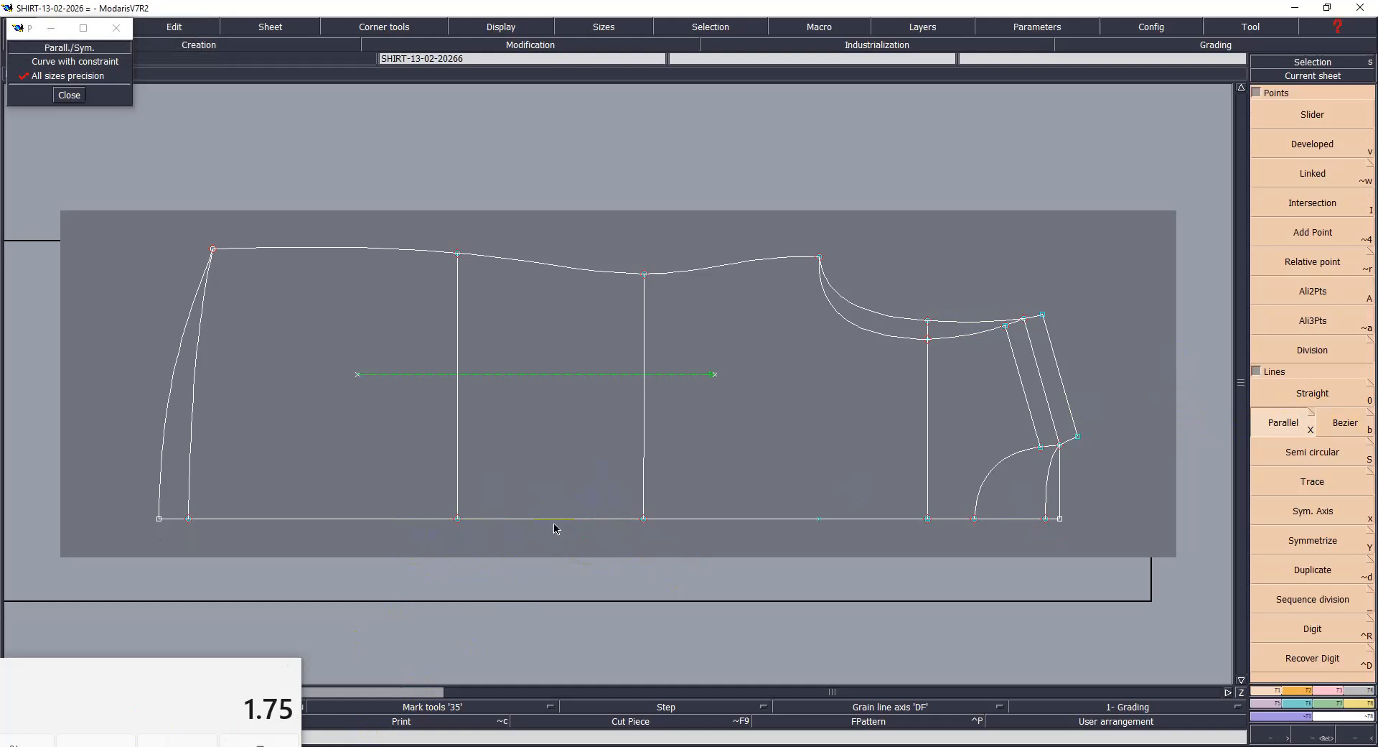
Step: Draw two parallels of the centre front line, one at -1.75 cm and one at 1.75 cm
click(560, 519)
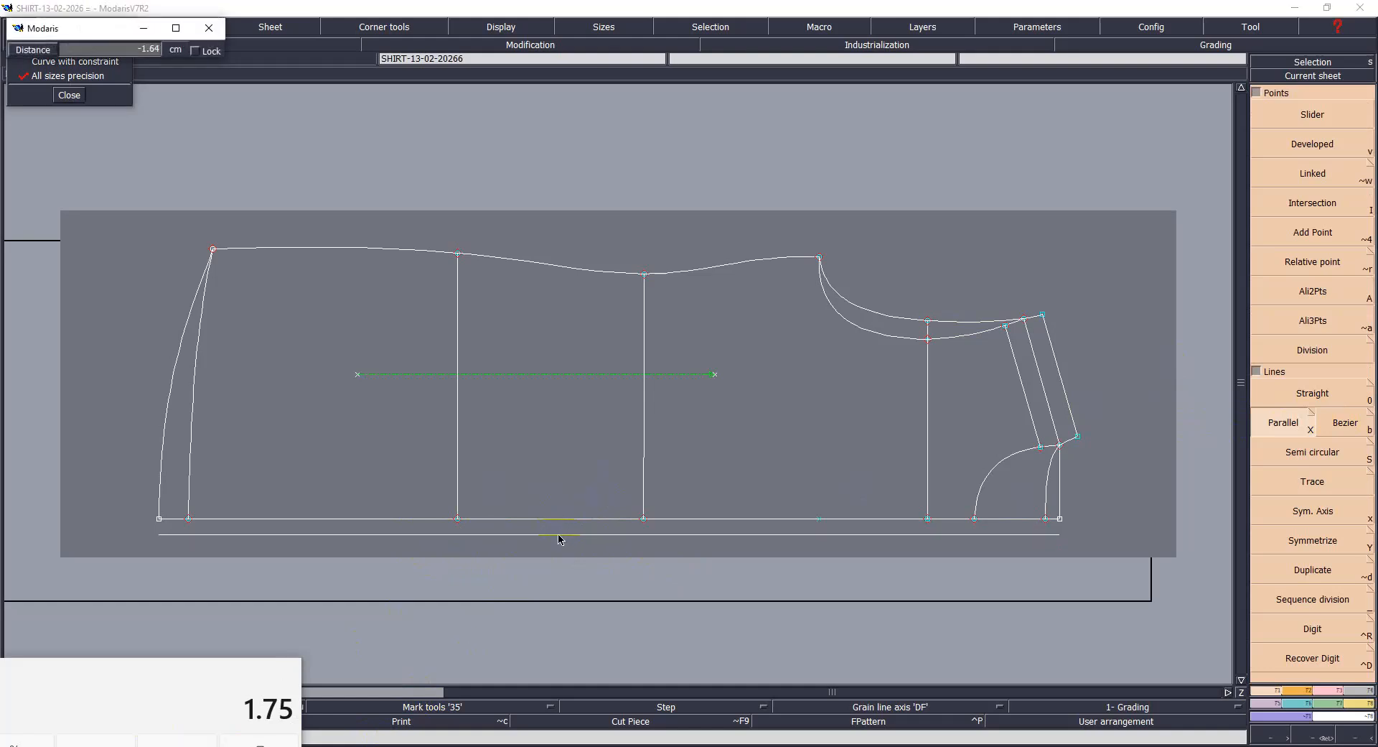
text(-1.75)
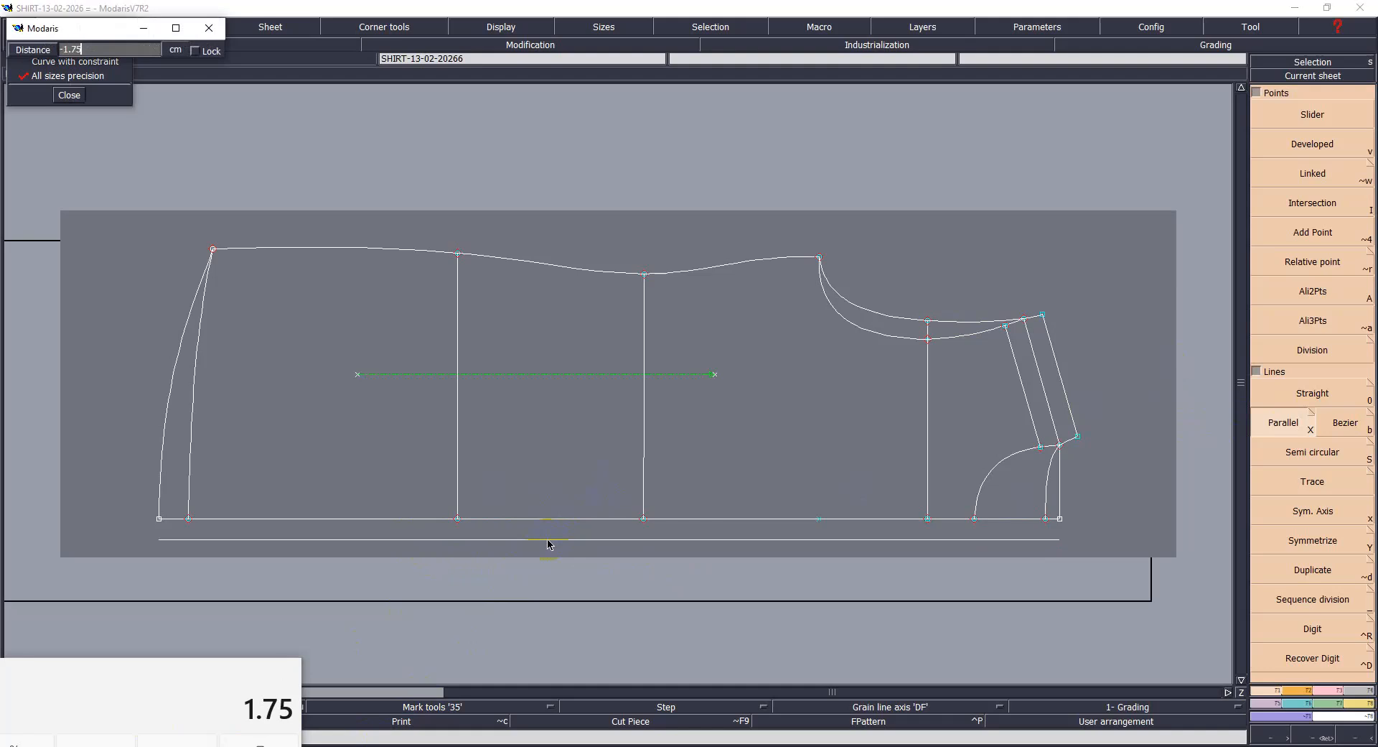
key(Return)
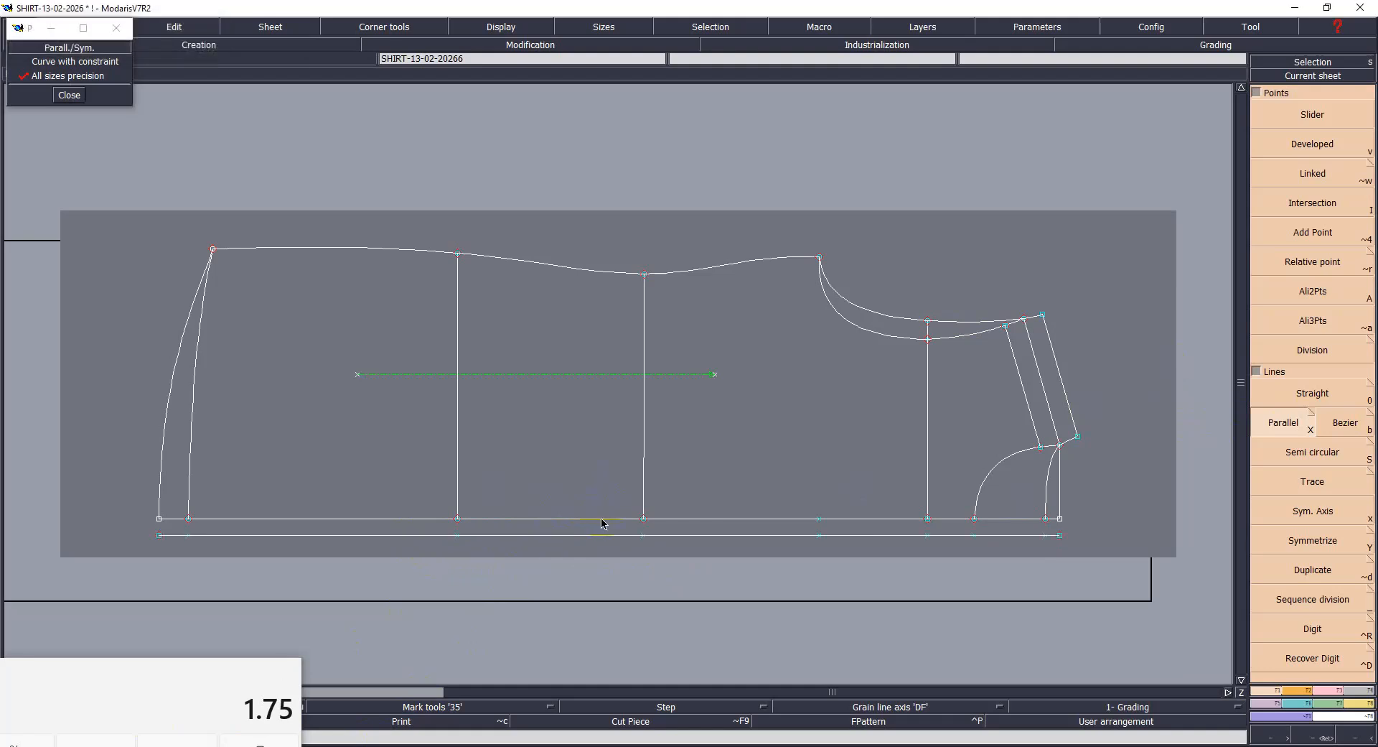
key(Down)
text(1.75)
key(Return)
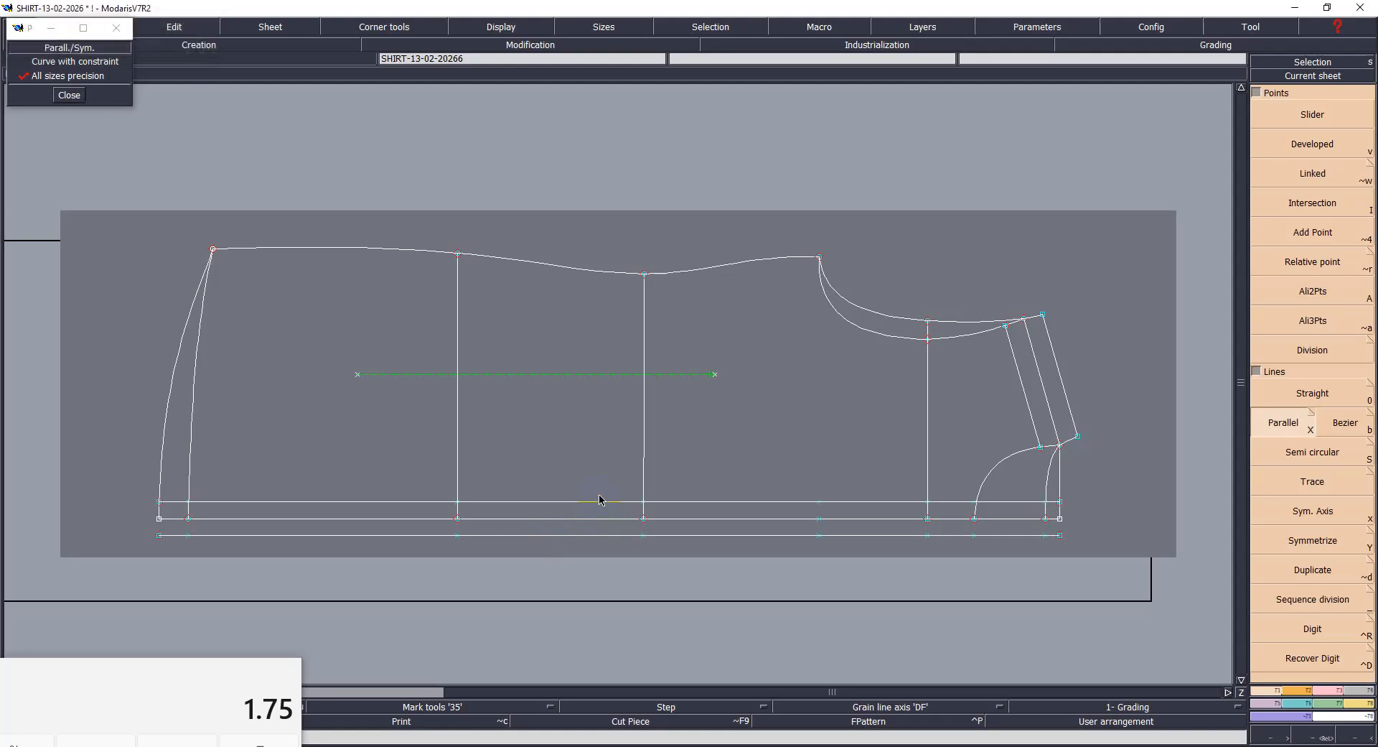
Step: Delete the intermediate points along the two lines parallel to the centre front
key(Delete)
click(814, 501)
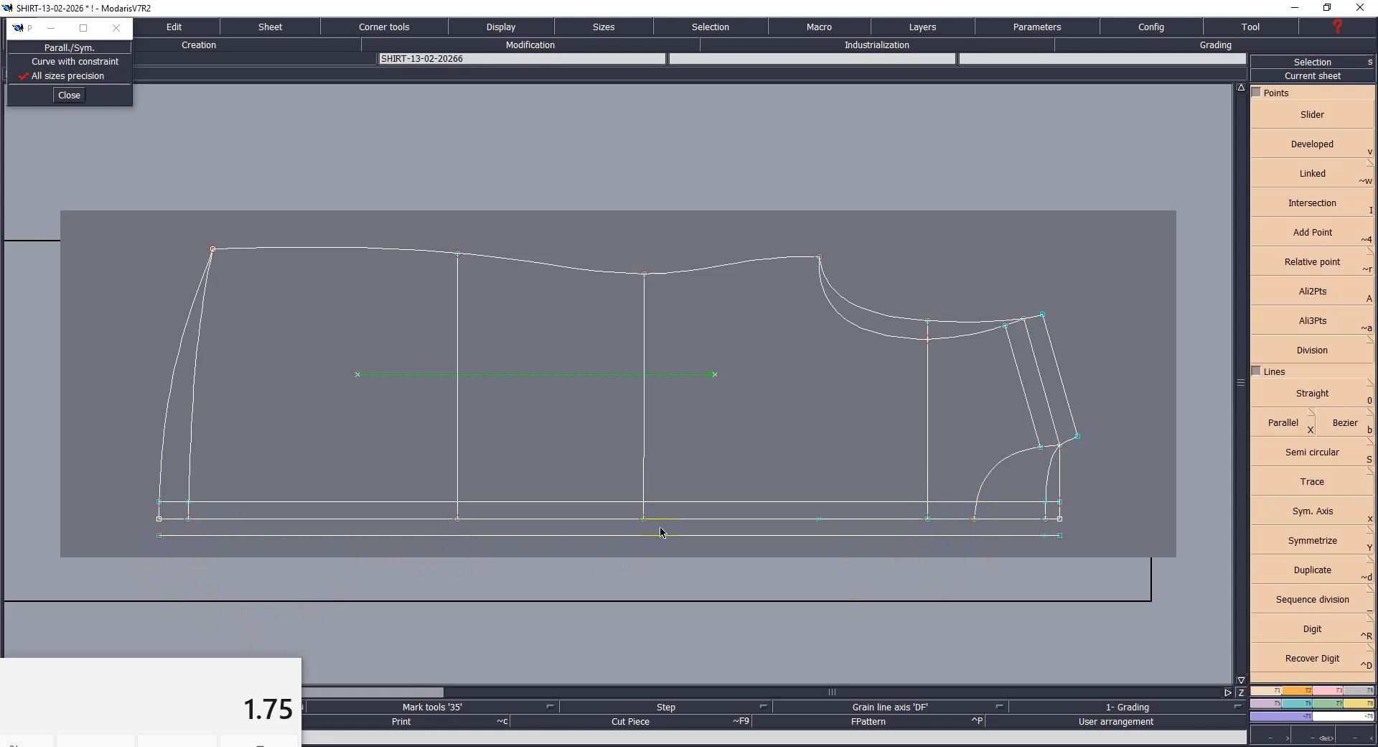
Step: Draw a Bezier line from the centre front up to the underarm point and save the pattern
key(b)
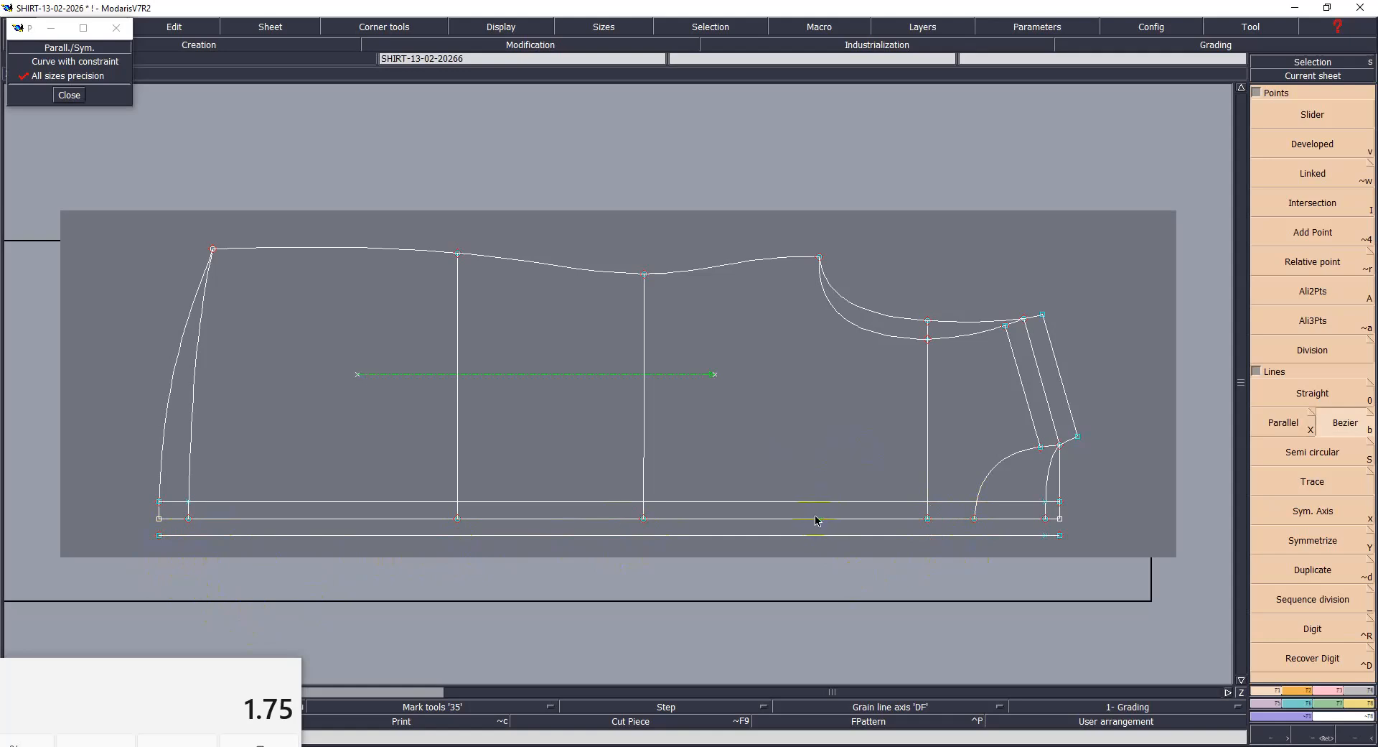
click(817, 518)
click(819, 257)
key(ctrl+s)
click(617, 466)
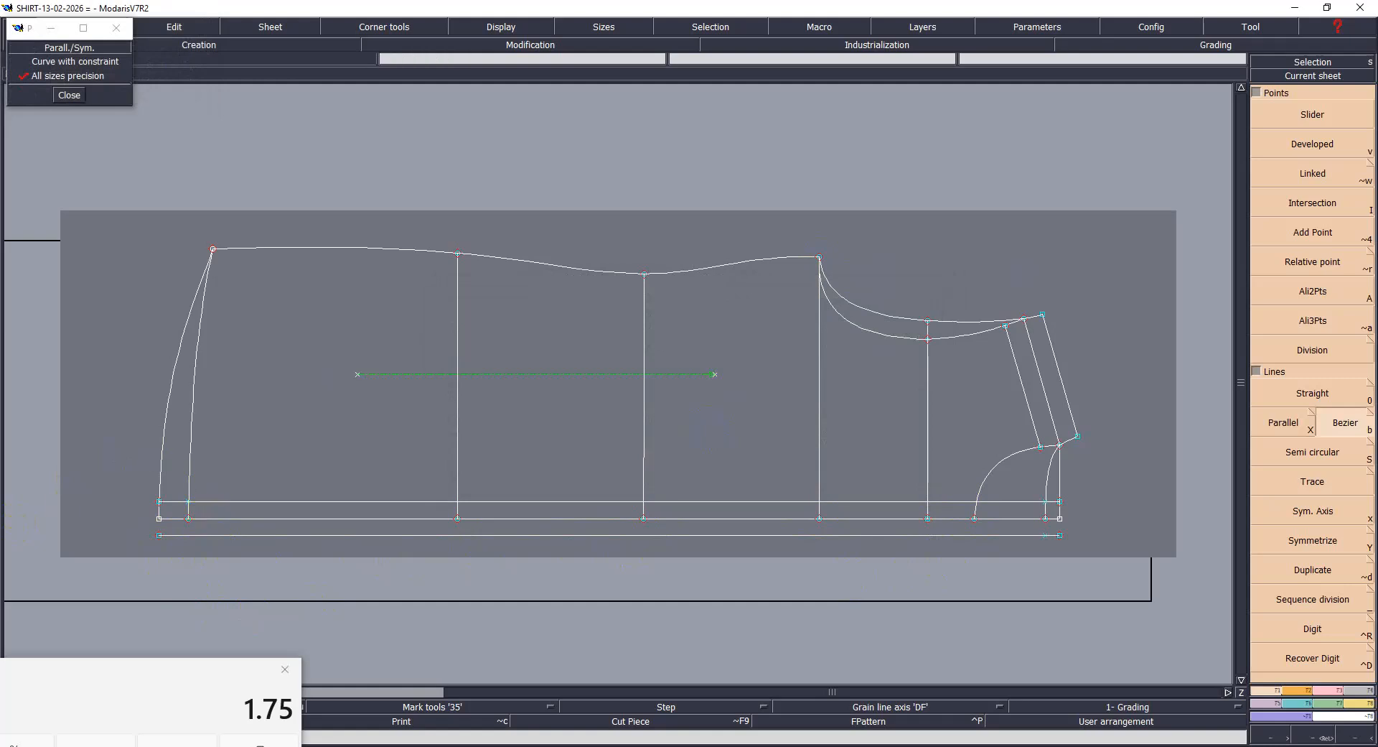
Step: Open the reference sketch Picture-3.PNG to examine the shirt's front placket and hem
click(909, 746)
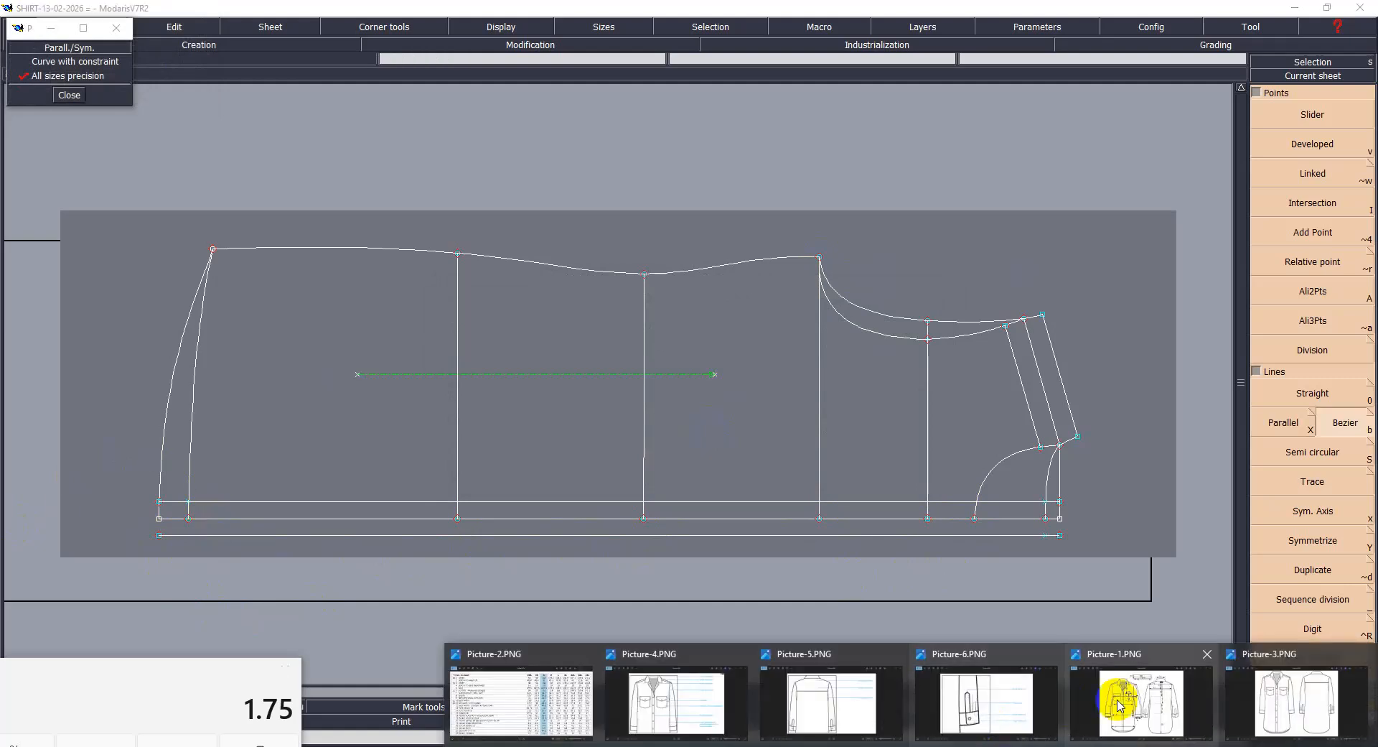
click(1314, 720)
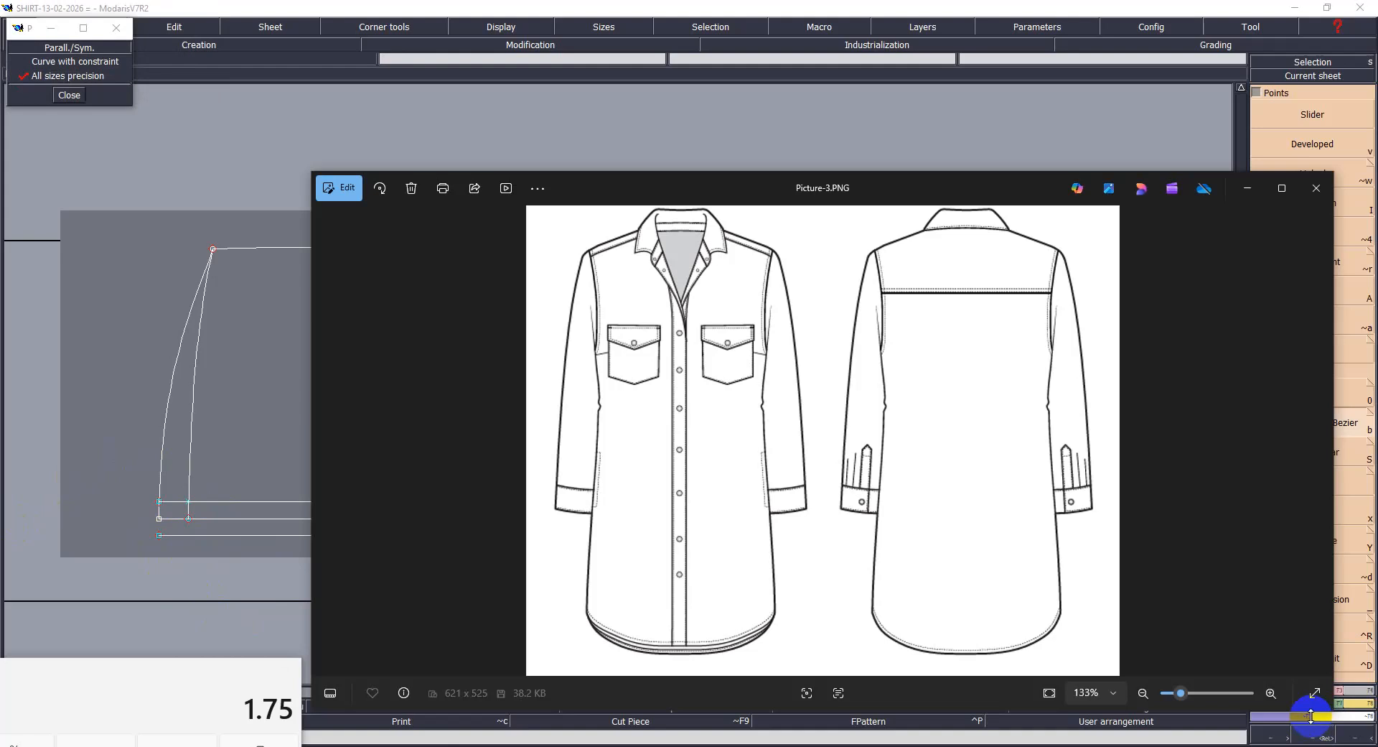
click(159, 534)
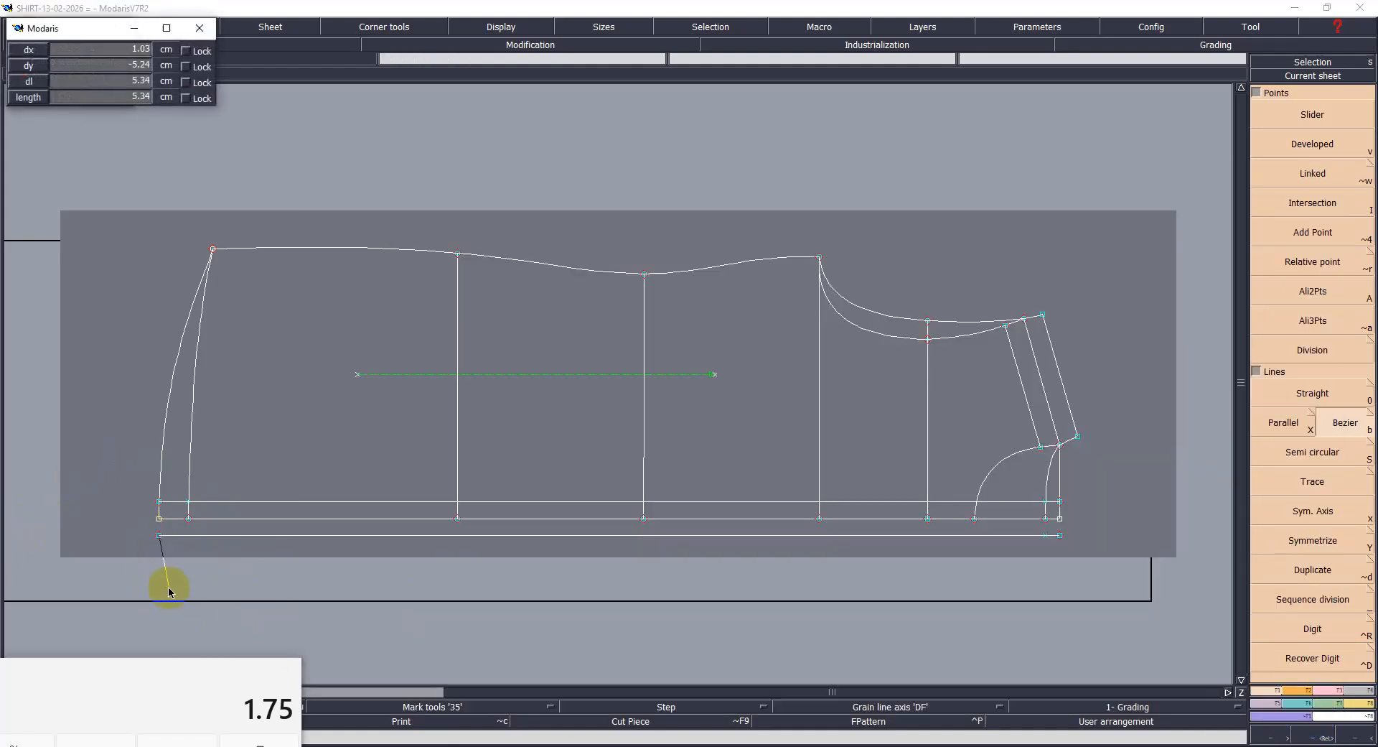
click(202, 536)
key(ctrl+s)
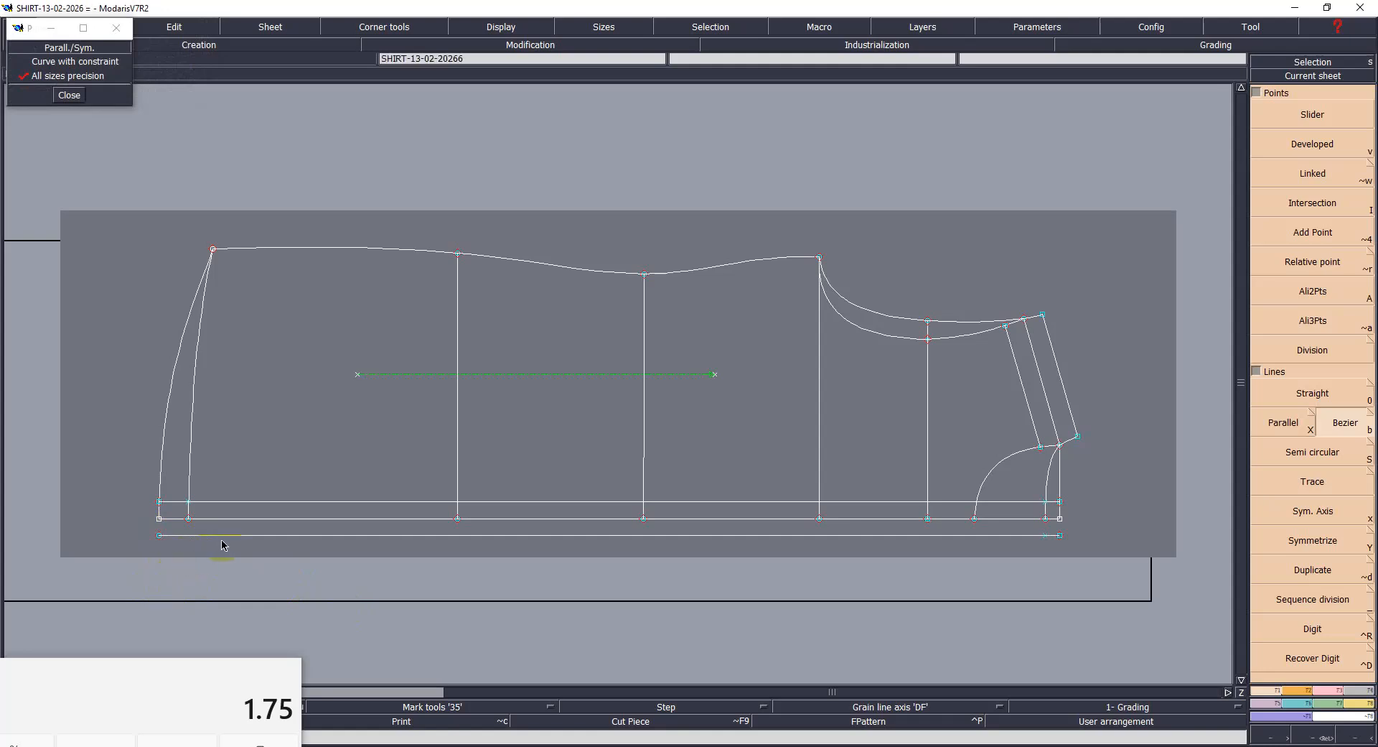
Step: Align the outer parallel's hem end with the inner hem curve's centre front point and join the two points with a line
key(shift+a)
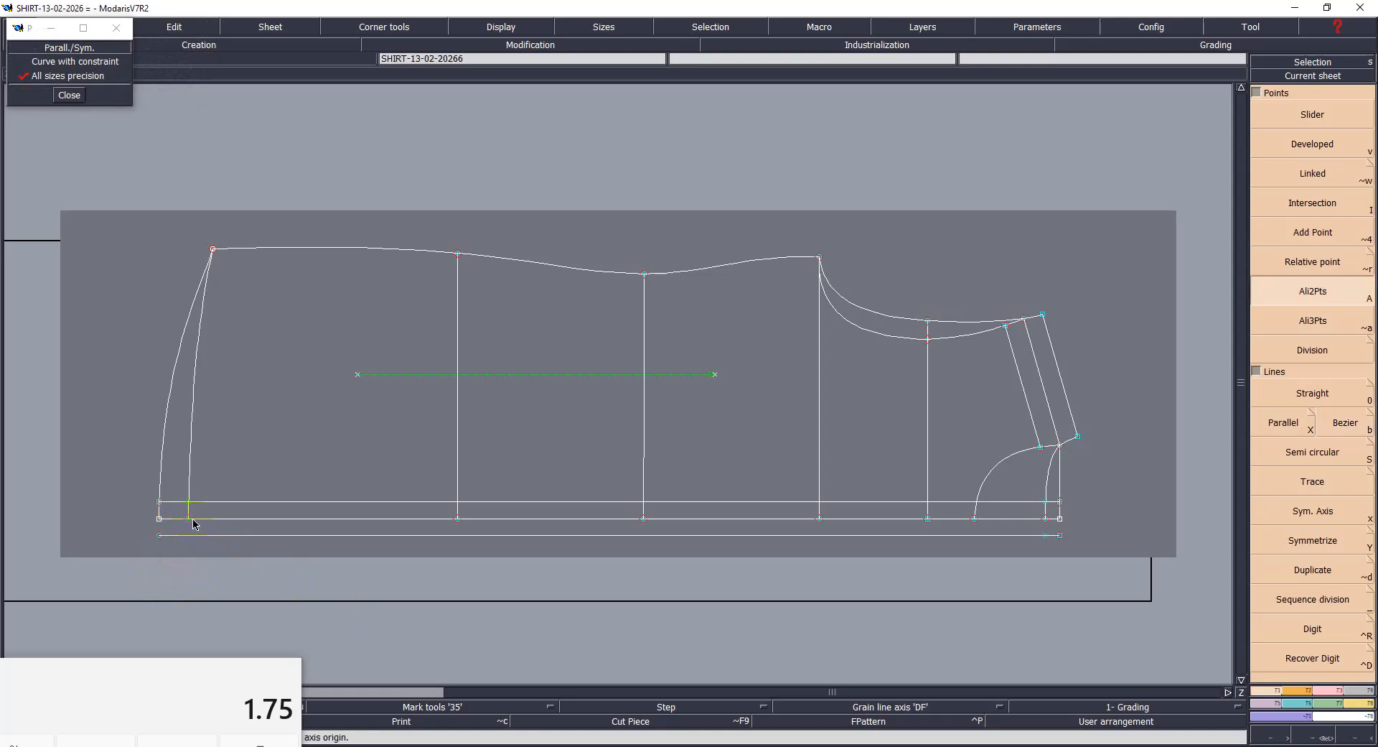
click(159, 539)
click(190, 536)
click(191, 534)
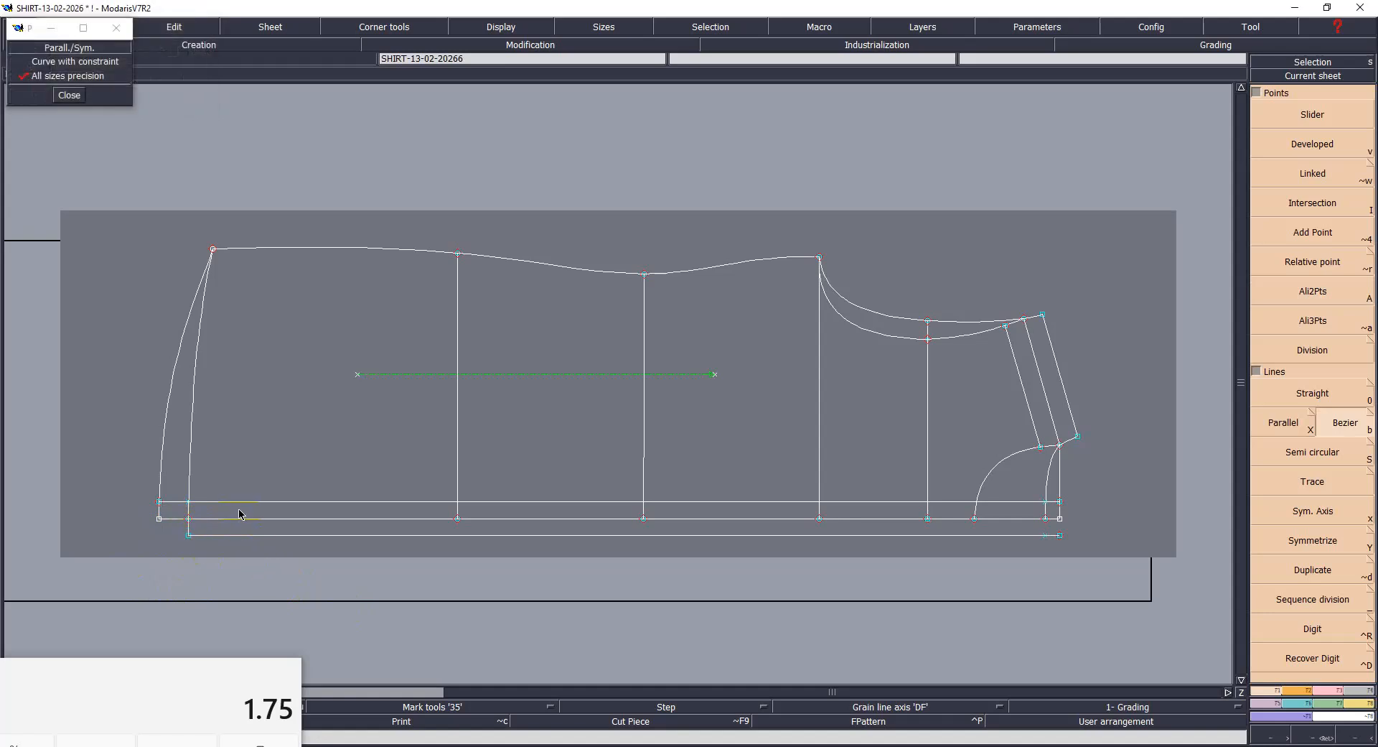
Step: Trim the inner parallel line at the inner hem curve using Adjust 2 lines
click(186, 502)
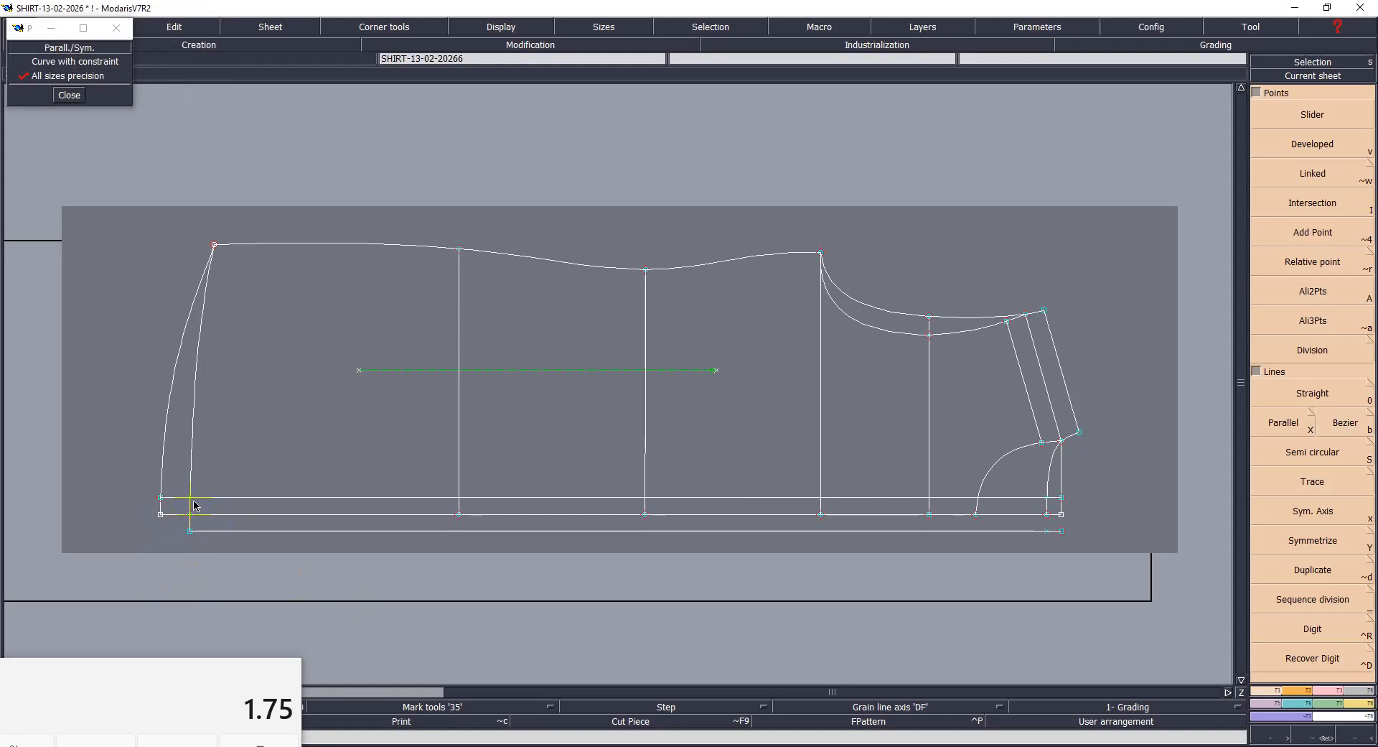
click(222, 480)
key(F3)
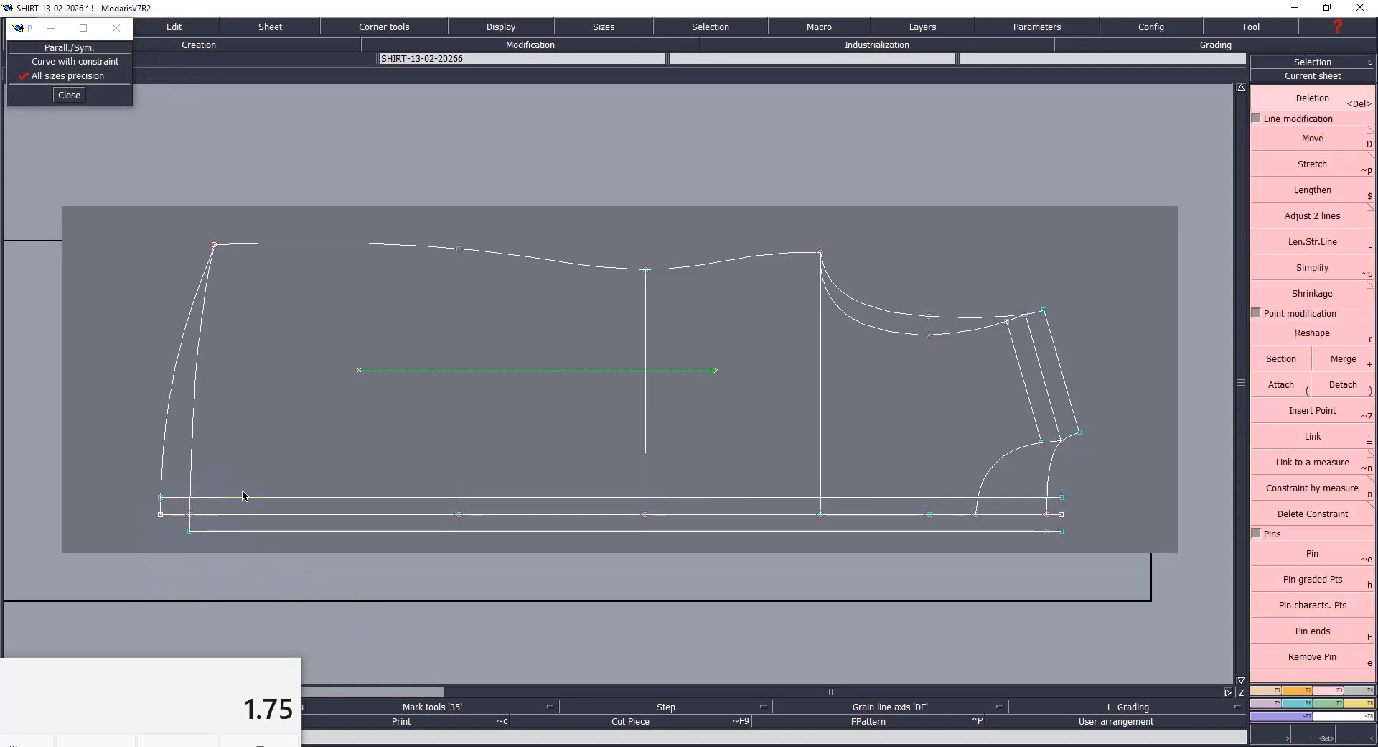
click(1311, 217)
click(252, 502)
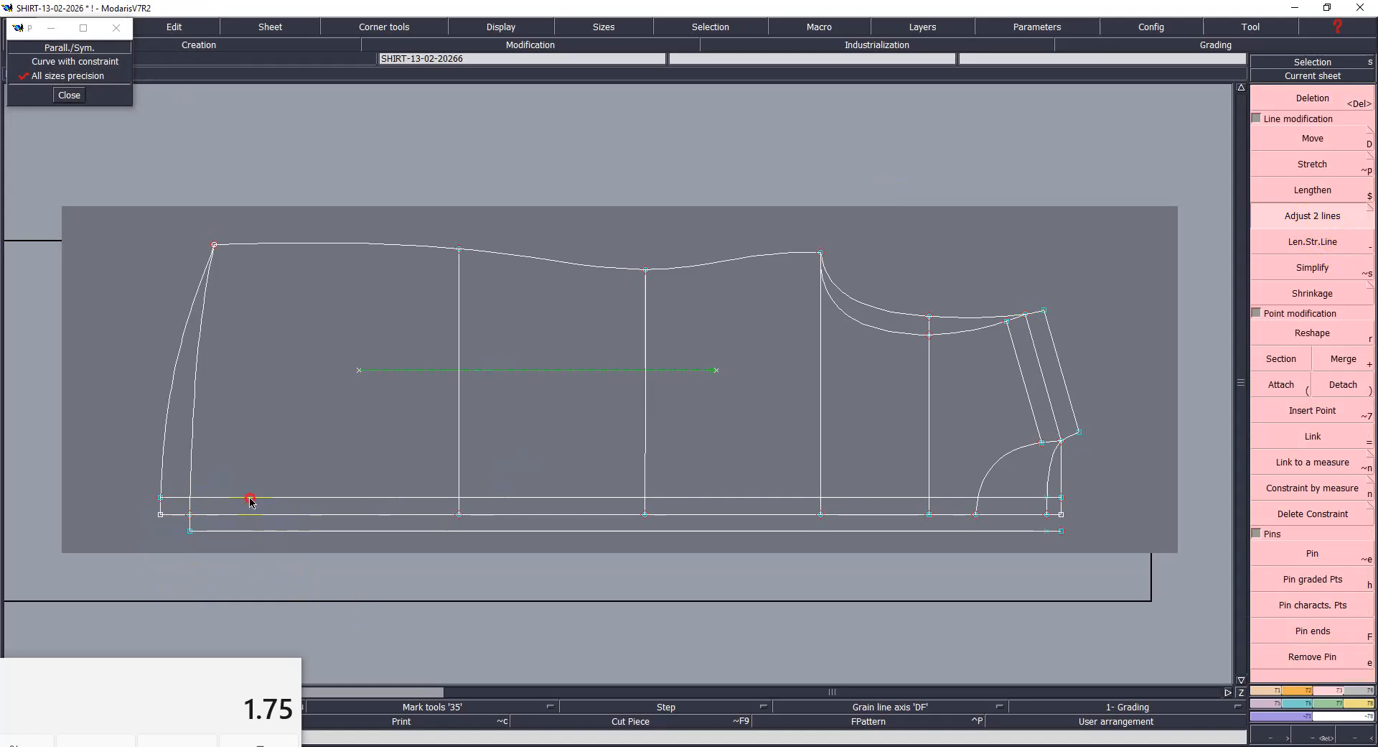
click(193, 468)
click(1011, 572)
click(945, 545)
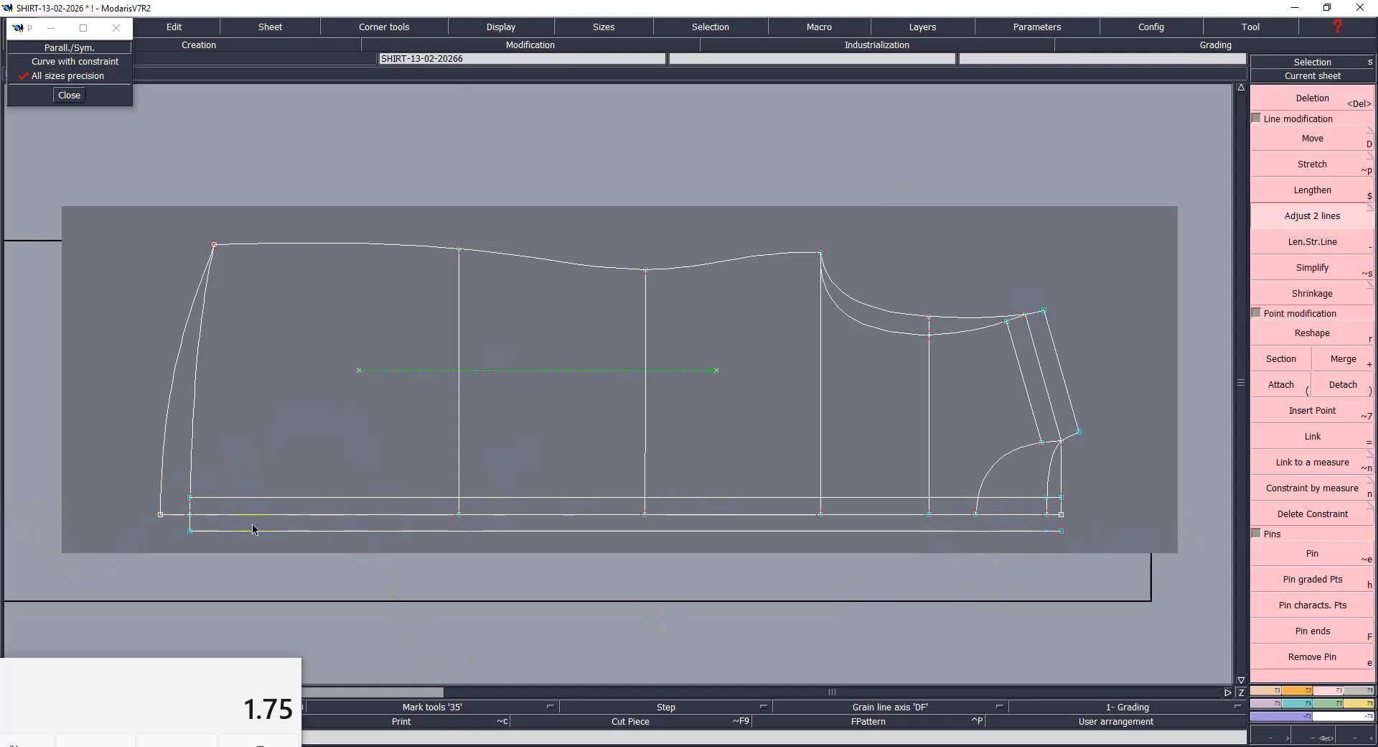
Step: Place a symmetry axis on the centre front line and mirror the front neckline curve across it
key(Return)
drag(795, 378, 1101, 599)
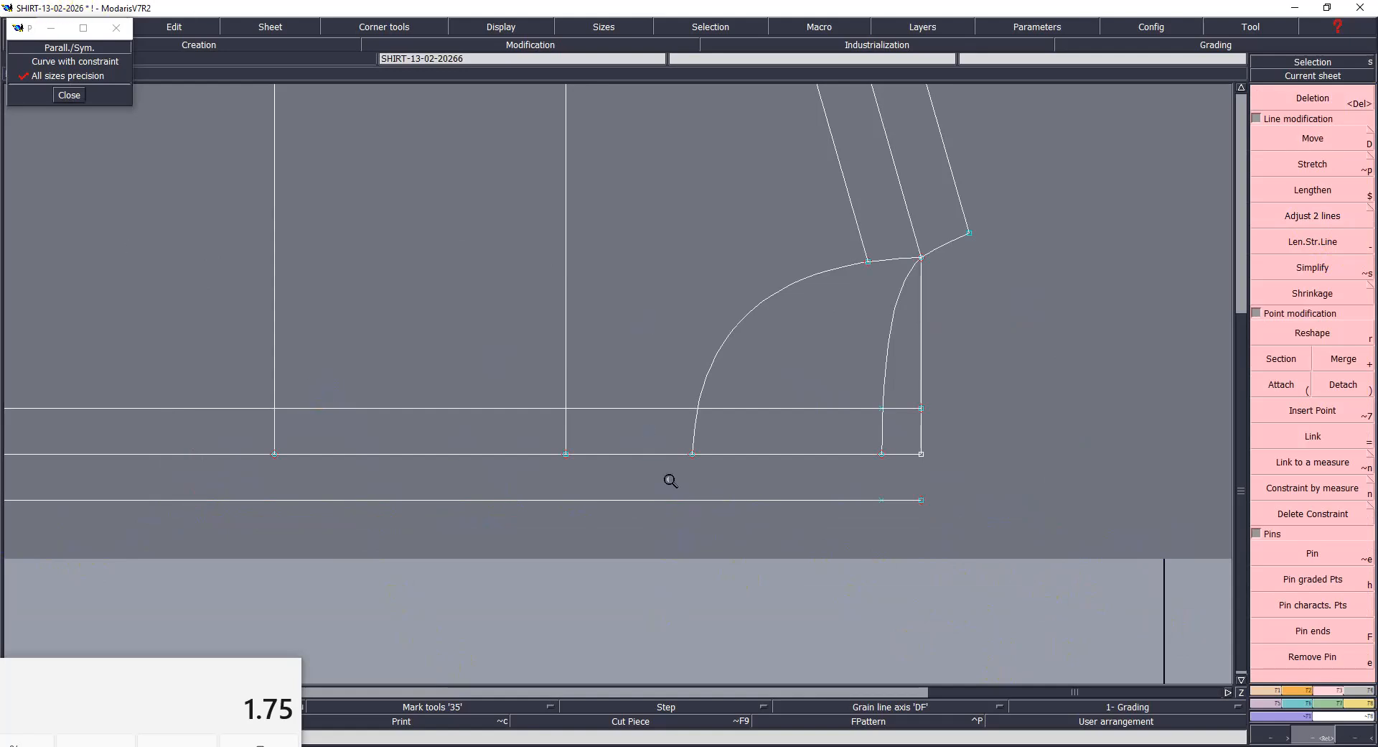
right_click(697, 452)
click(684, 454)
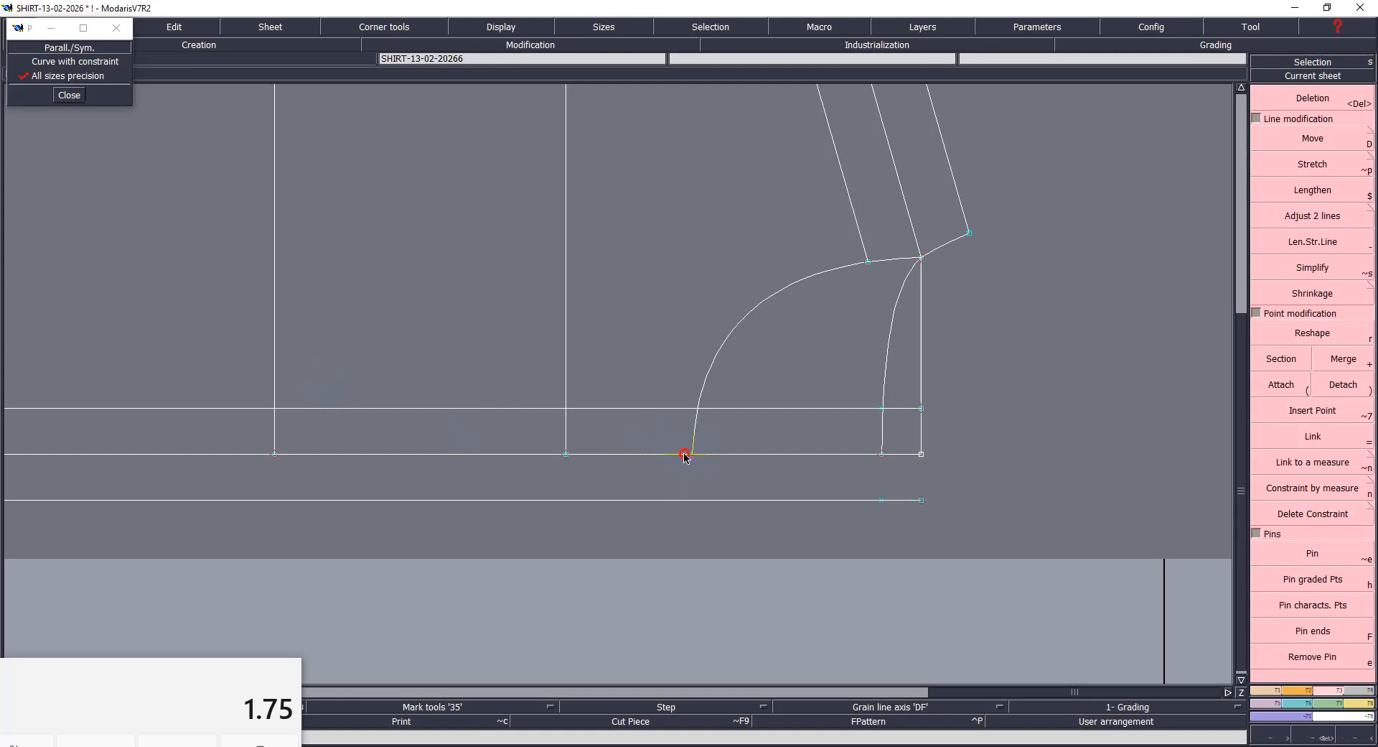
click(598, 454)
click(728, 333)
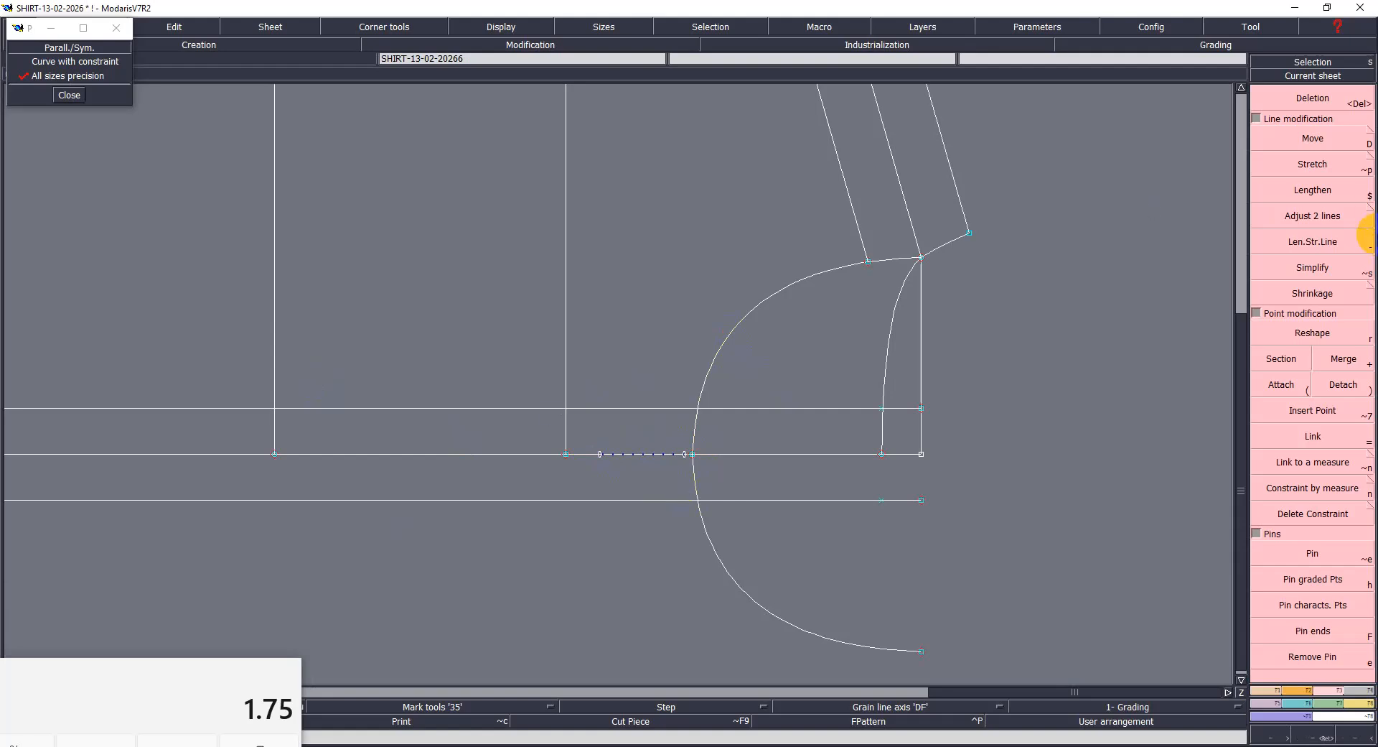
Step: Trim both placket parallels and the mirrored neckline curve at their intersections using Adjust 2 lines
click(1303, 216)
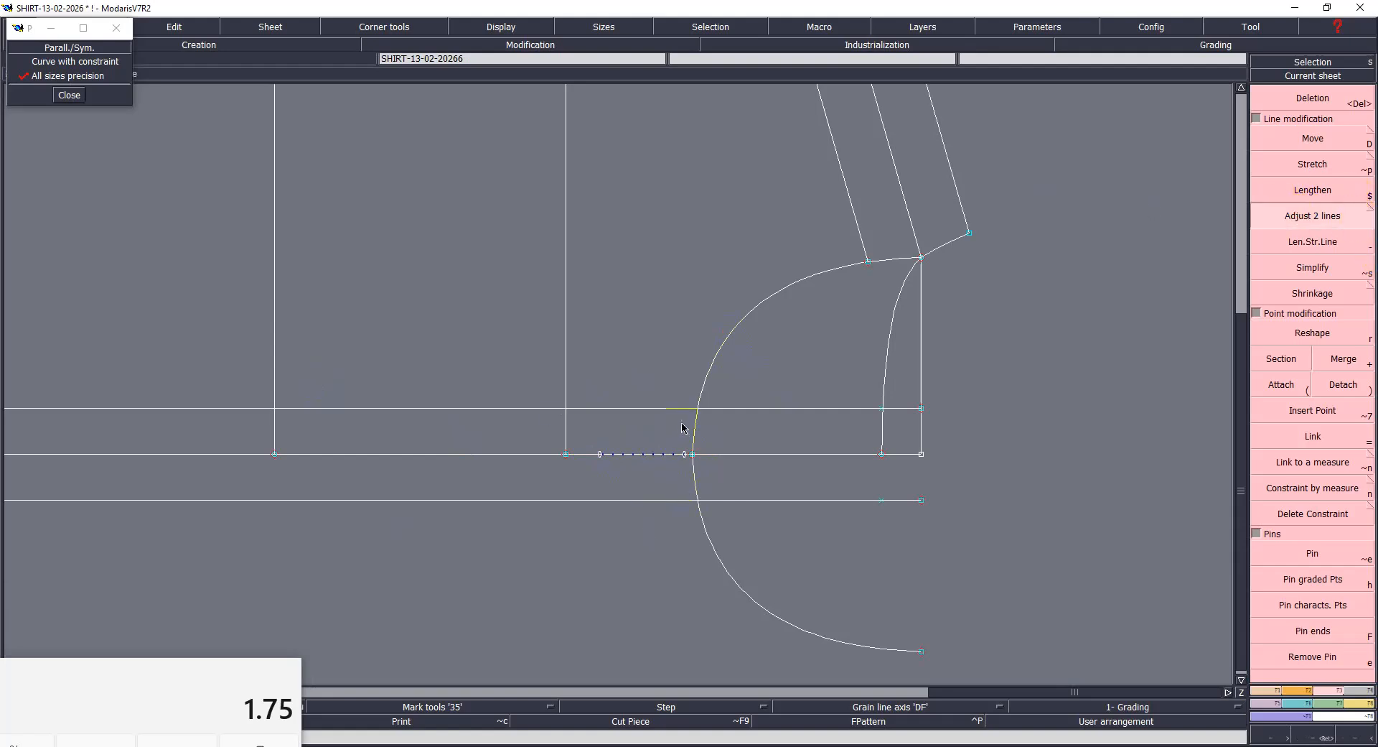
click(701, 393)
click(692, 480)
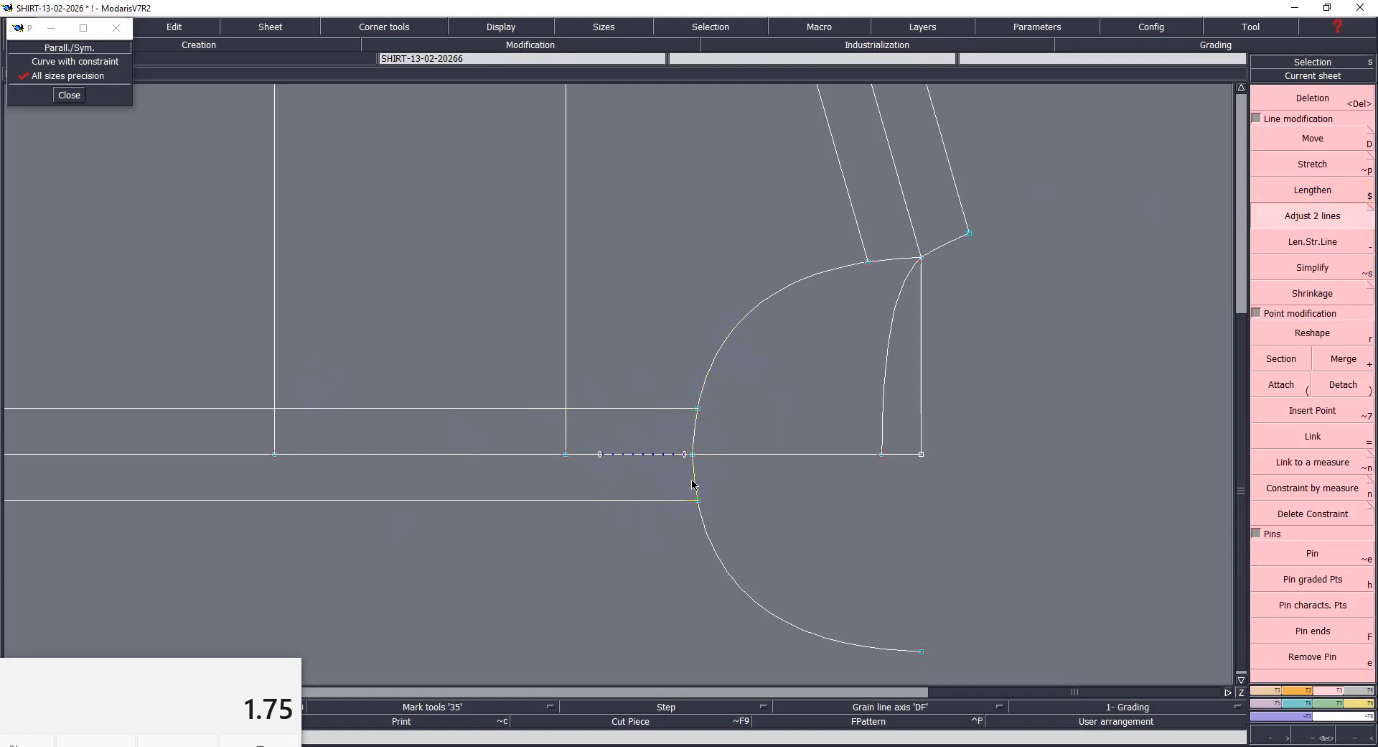
click(680, 500)
Step: Attach the end points of the trimmed mirrored neckline at the placket edge and centre front
key(parenleft)
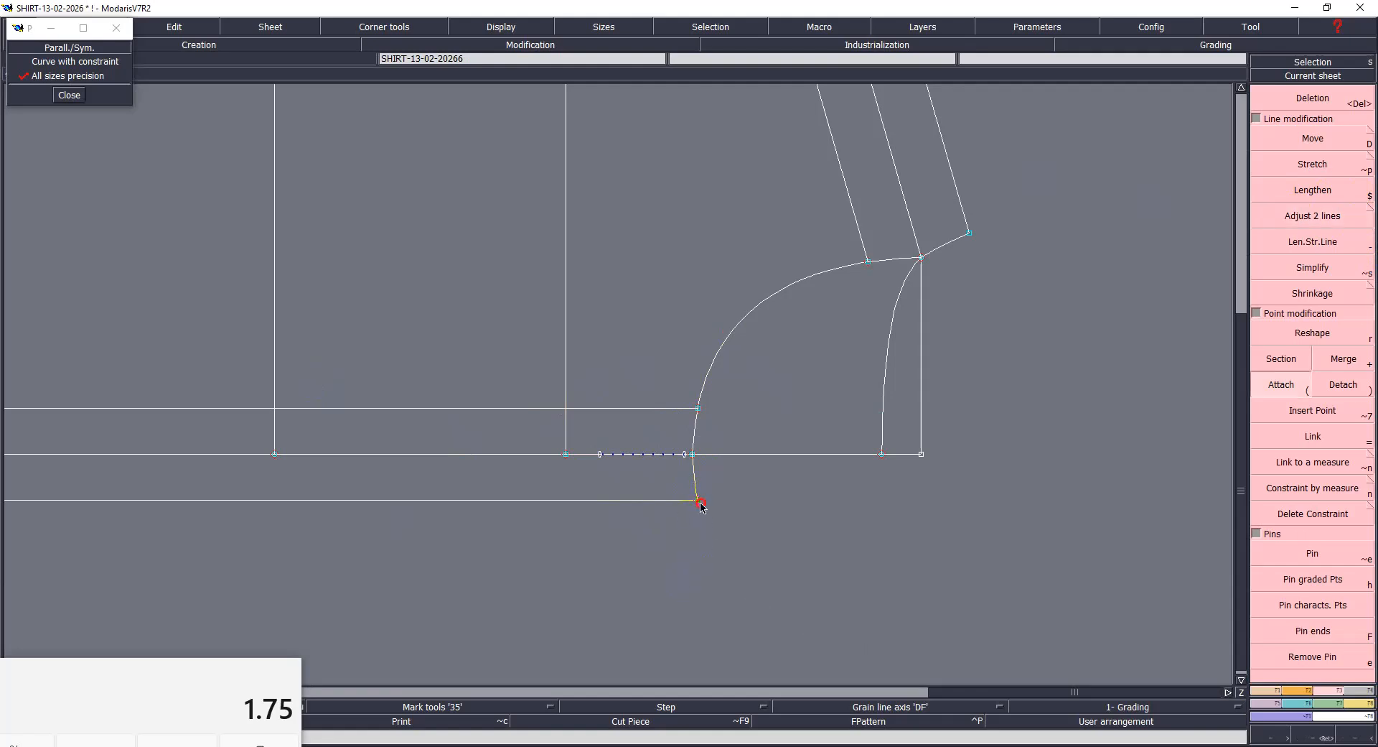
click(692, 453)
Step: Delete the symmetry axis from the centre front line and save the pattern
drag(592, 431, 689, 491)
click(689, 491)
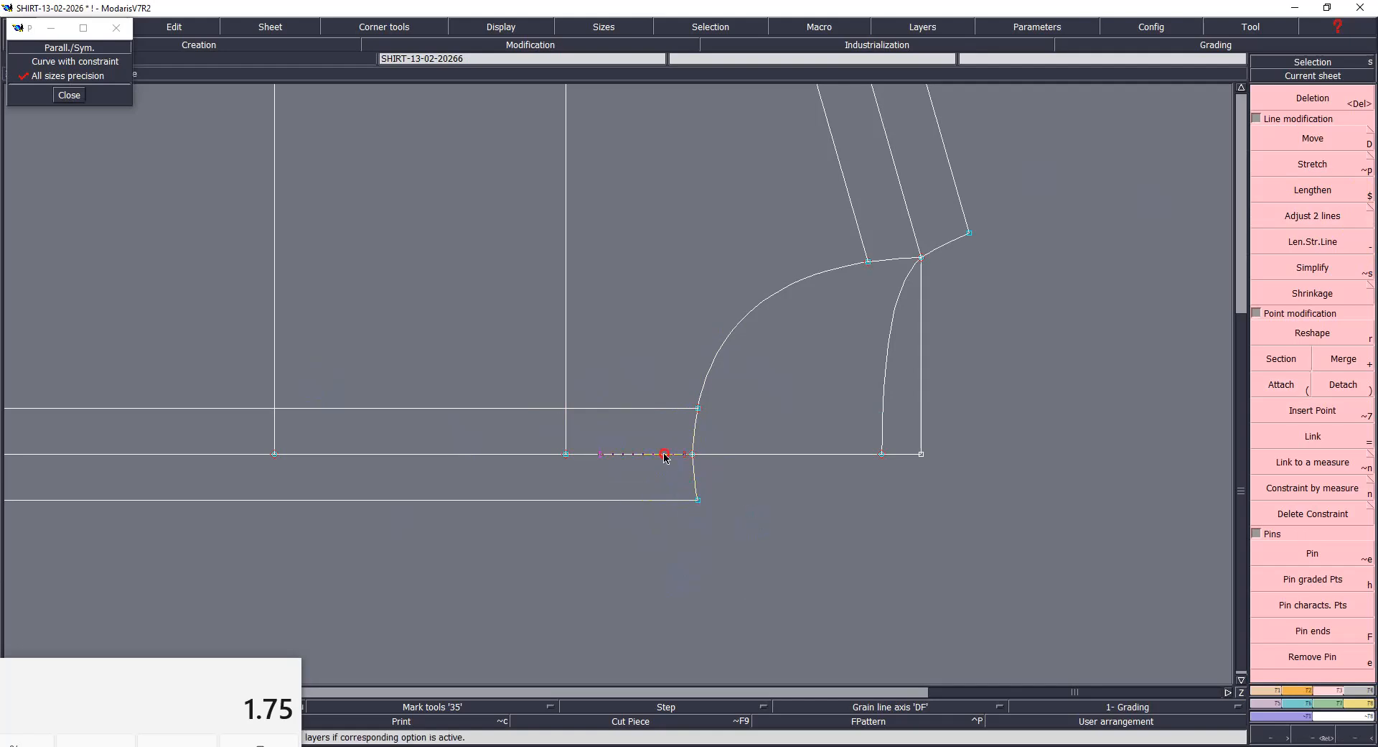
key(ctrl+s)
click(605, 463)
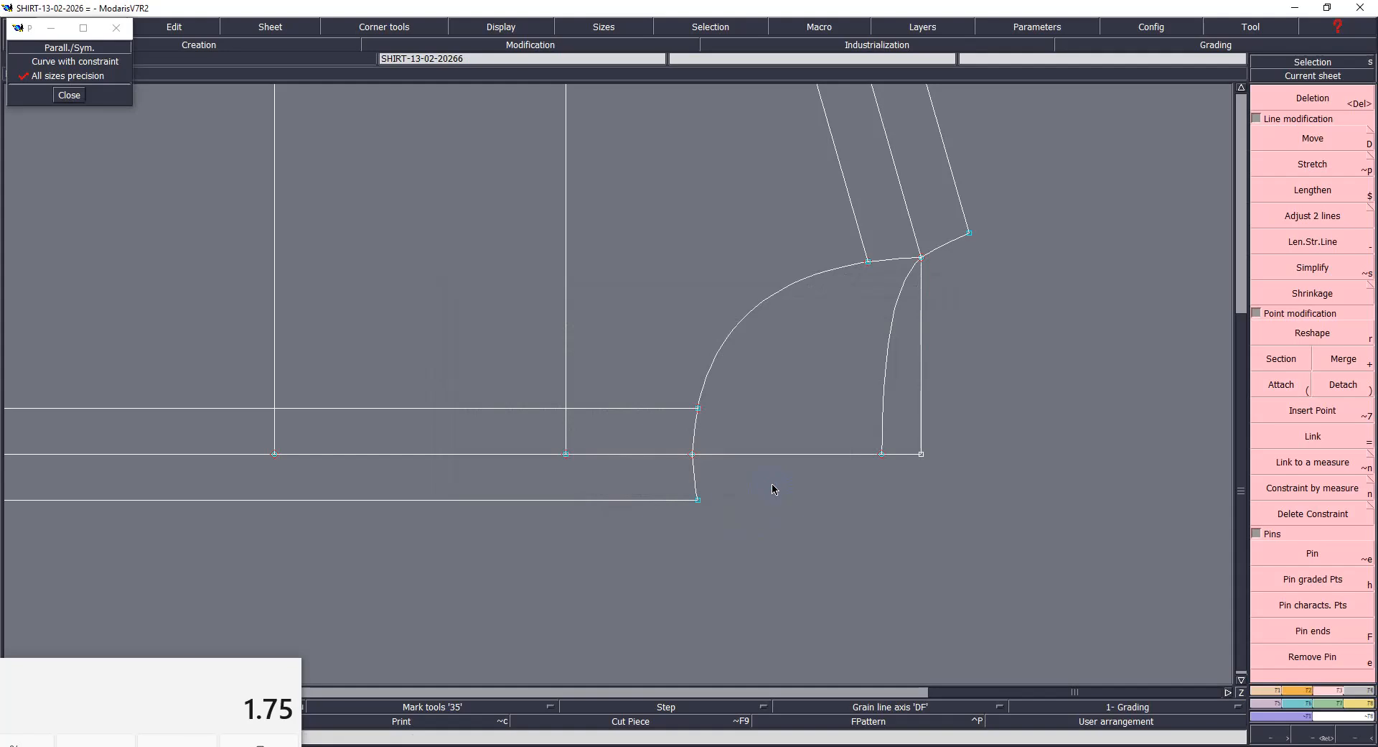
Step: Review the shirt's front details in the reference sketches Picture-4.PNG and Picture-3.PNG
key(Home)
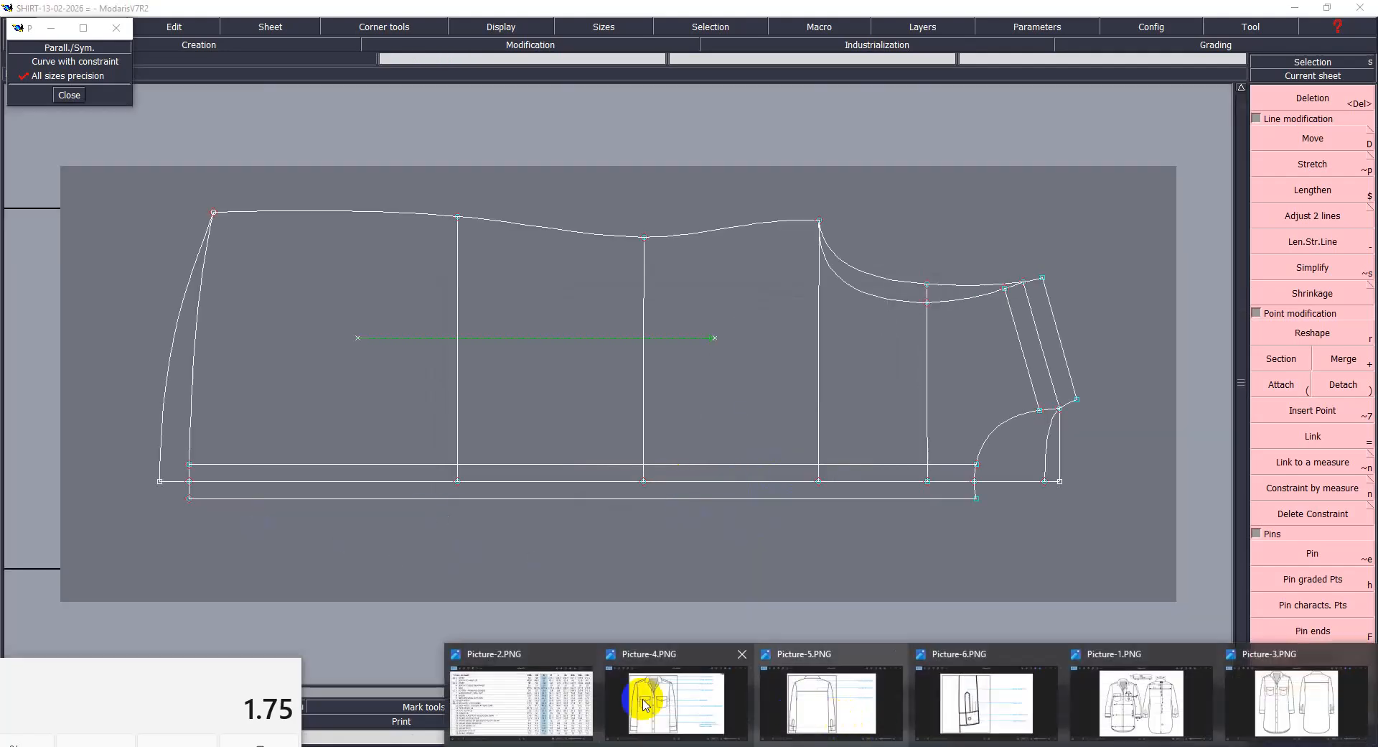
click(727, 709)
click(1277, 701)
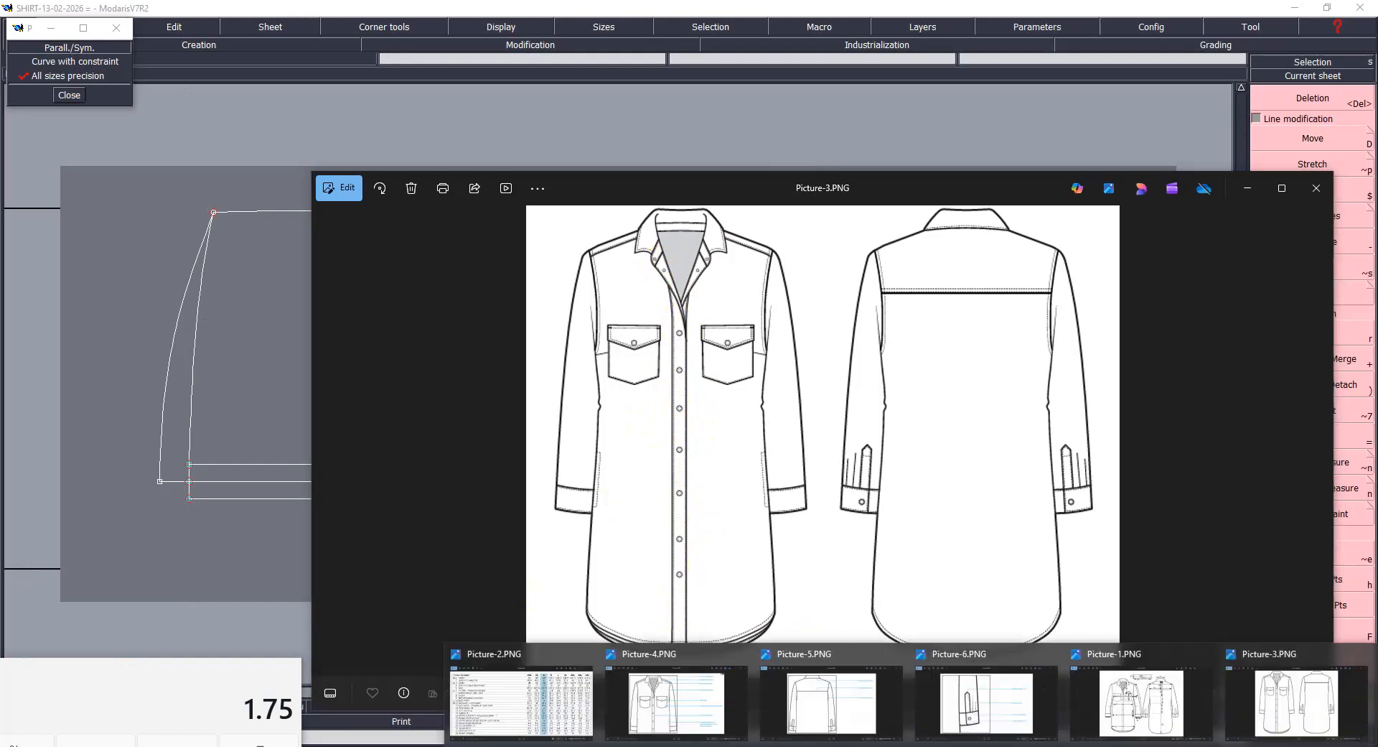
click(201, 548)
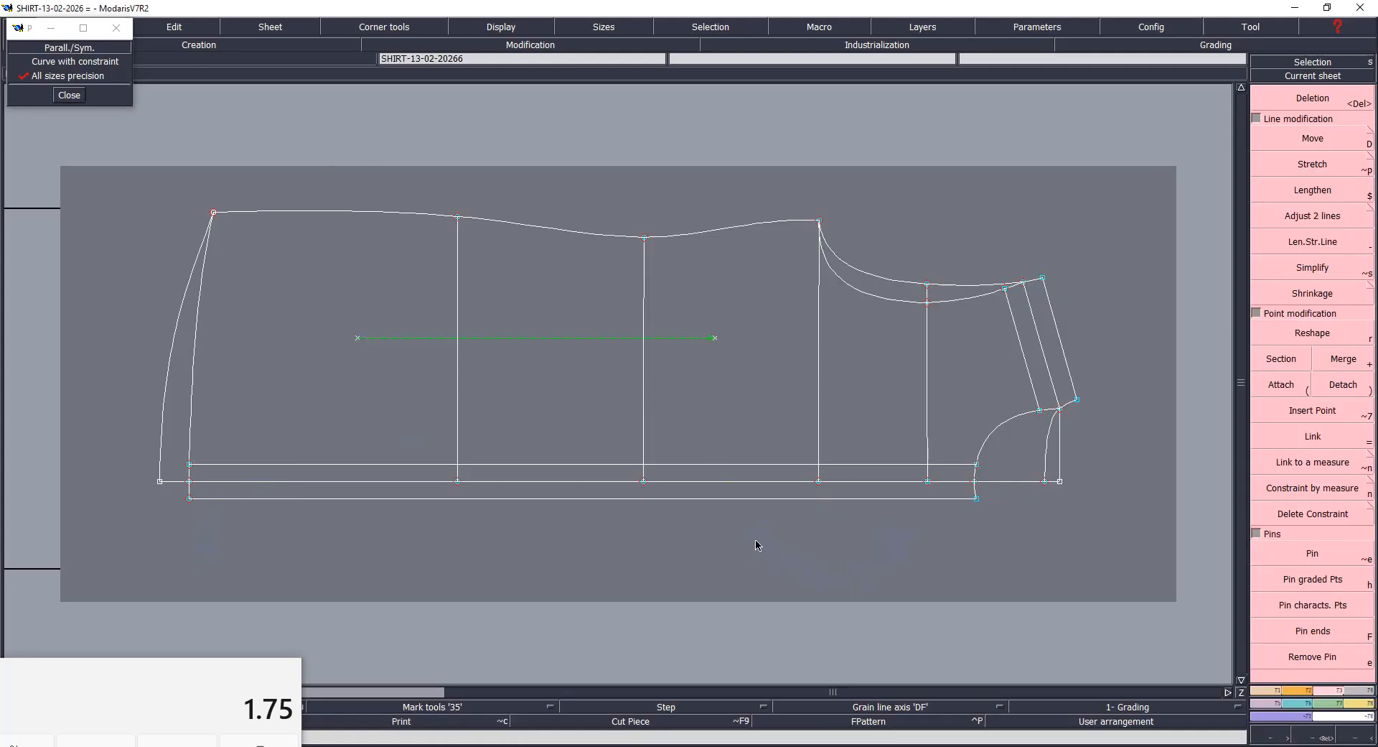
Step: Place relative points on the centre front line 2.5 cm below the neckline and 13 cm above the inner hem line
key(F1)
click(1353, 264)
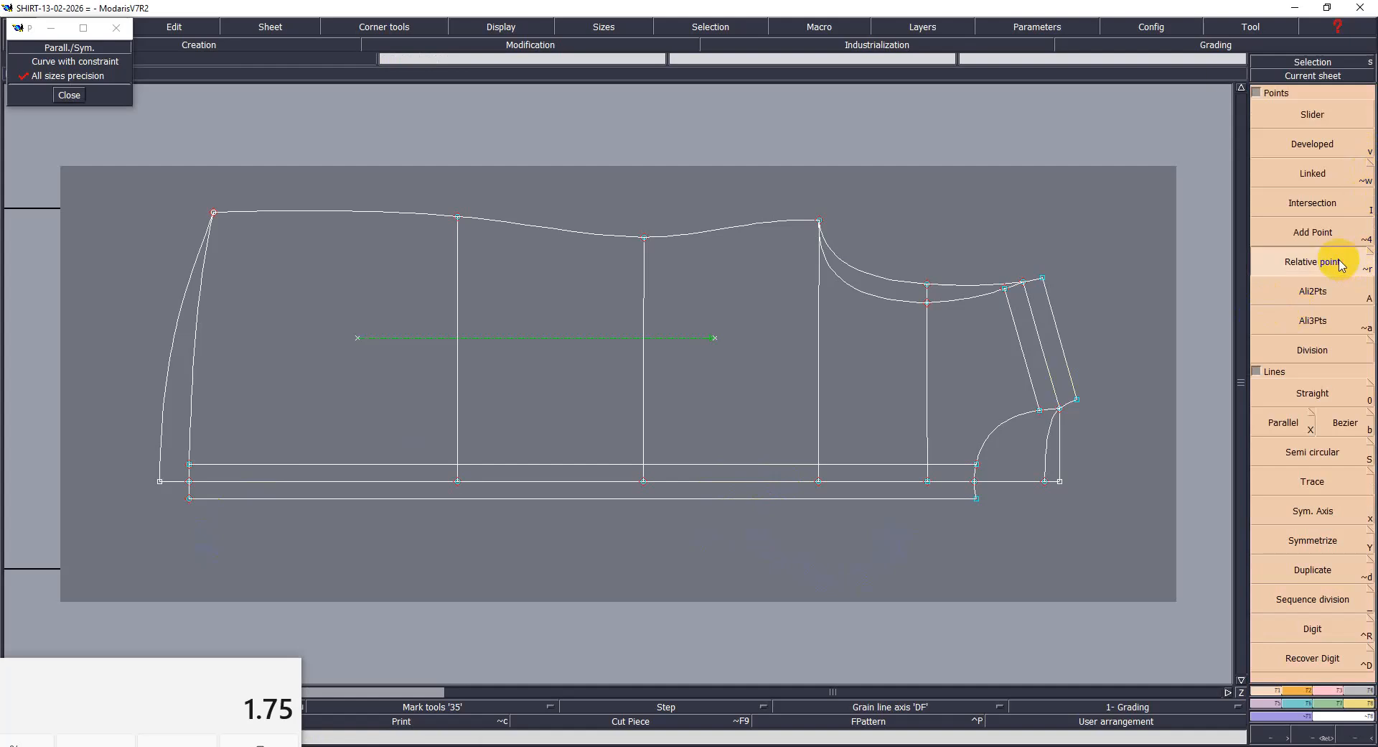
click(976, 481)
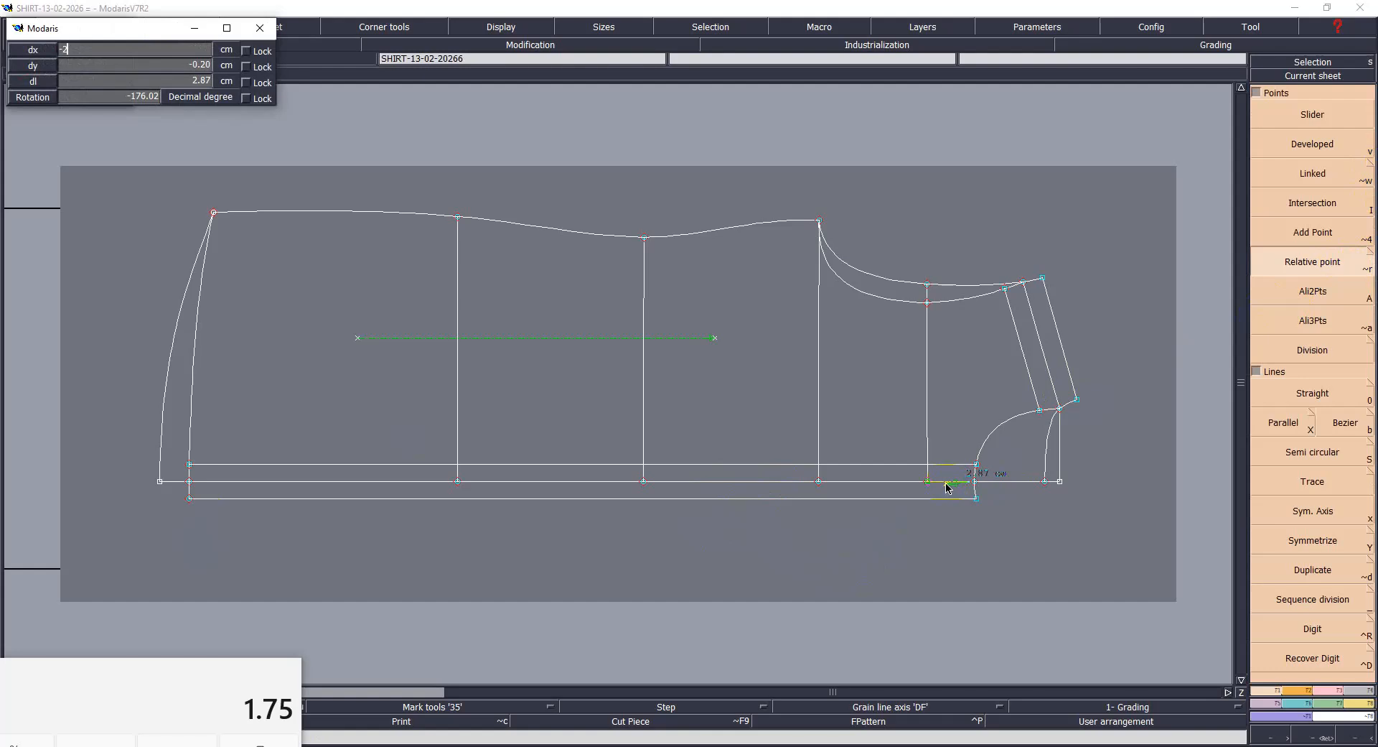
key(Tab)
text(0)
key(Return)
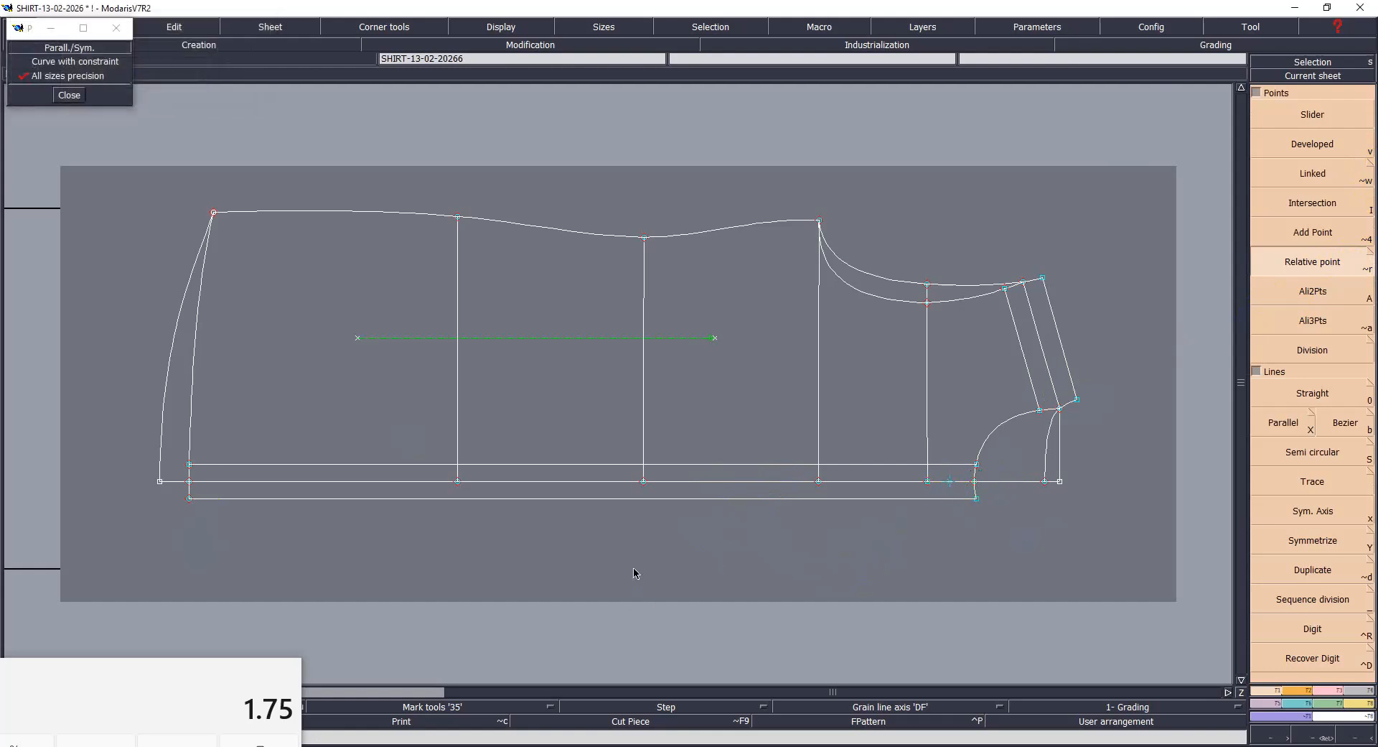
click(192, 485)
text(-2.5013)
key(Return)
Step: Measure the length between the two new centre front points and record it in the measurement table
click(949, 481)
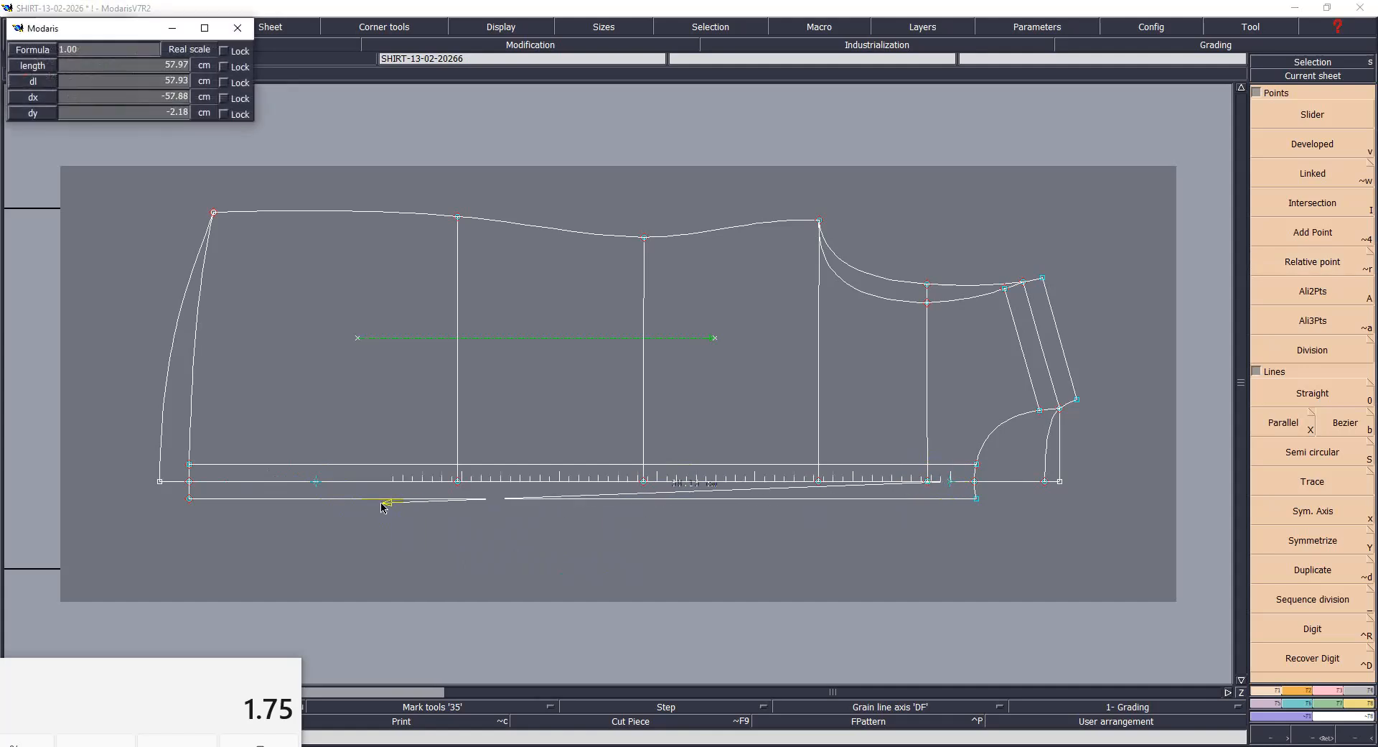
click(316, 481)
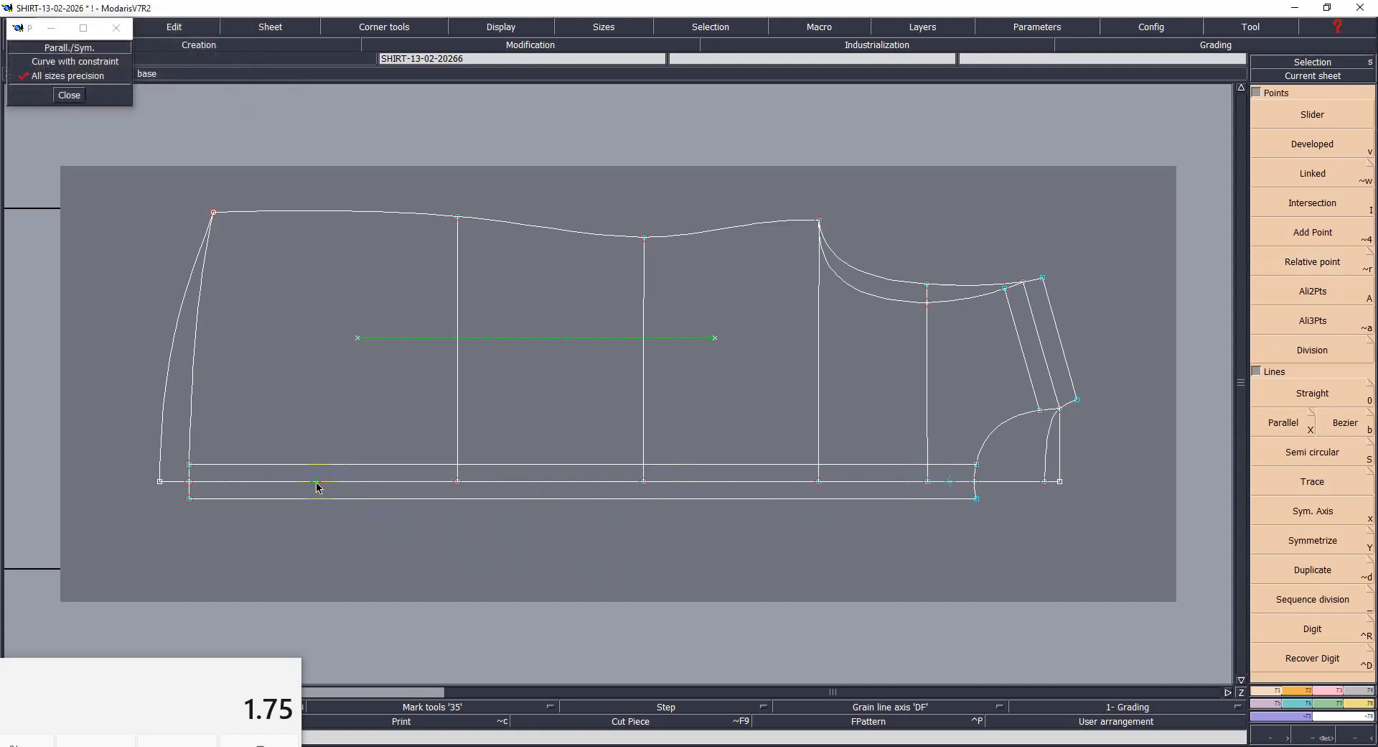
click(365, 478)
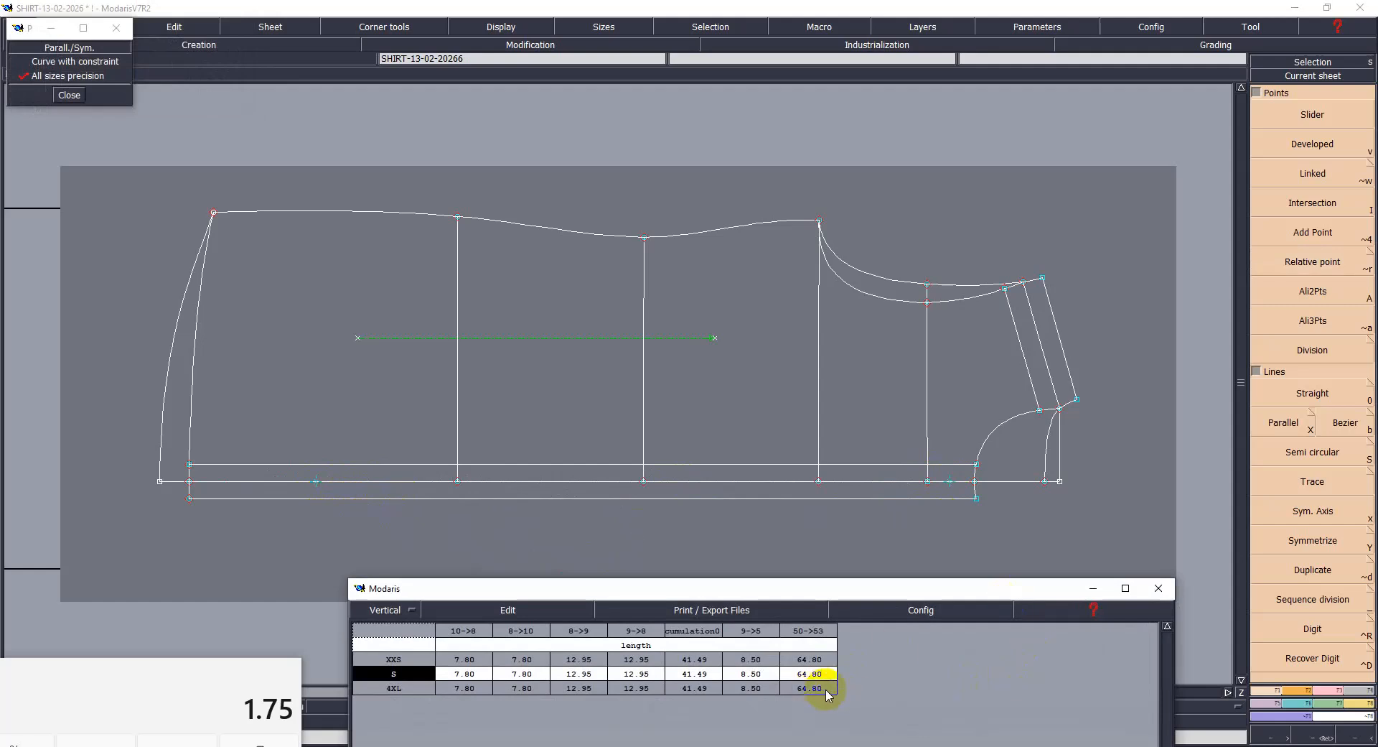
Step: Check the front button layout in Picture-3.PNG and divide 64.8 by 7 in the calculator to get the button spacing
mouse_move(1062, 739)
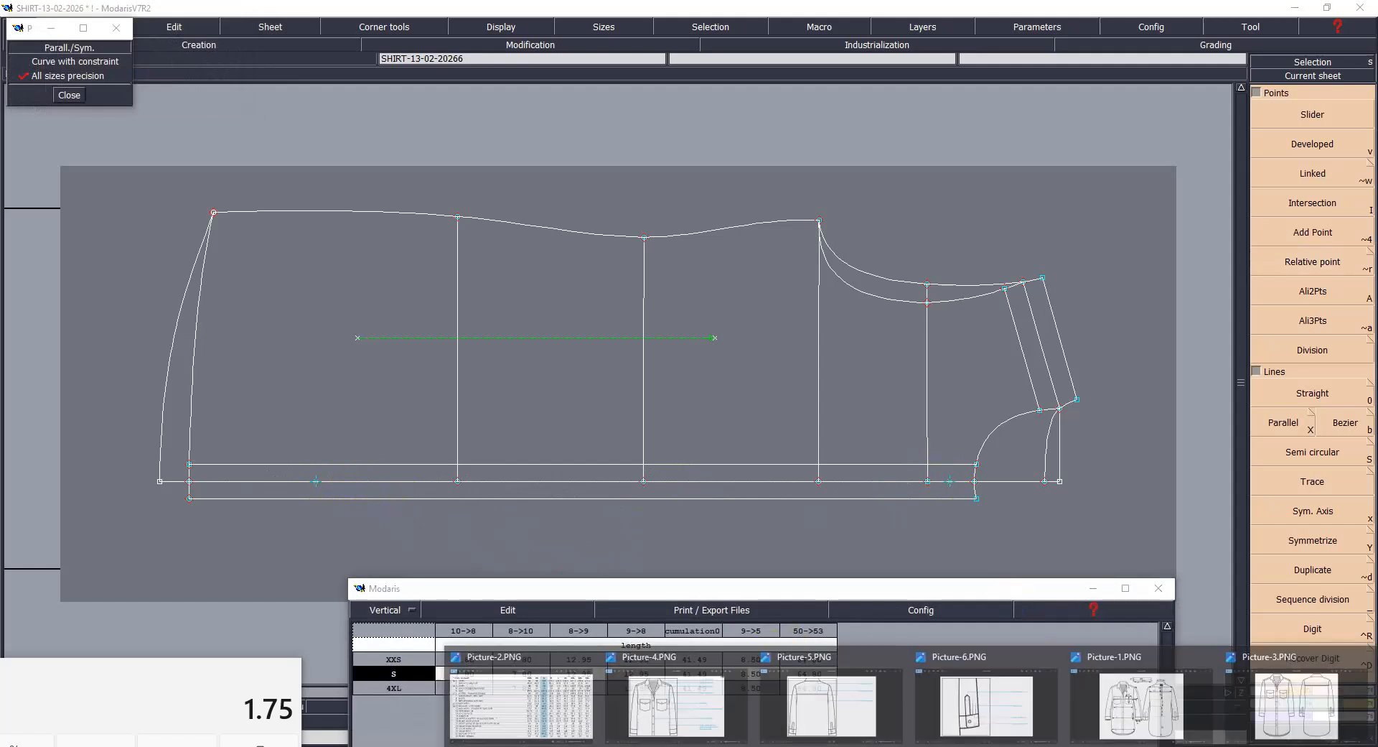
click(1268, 696)
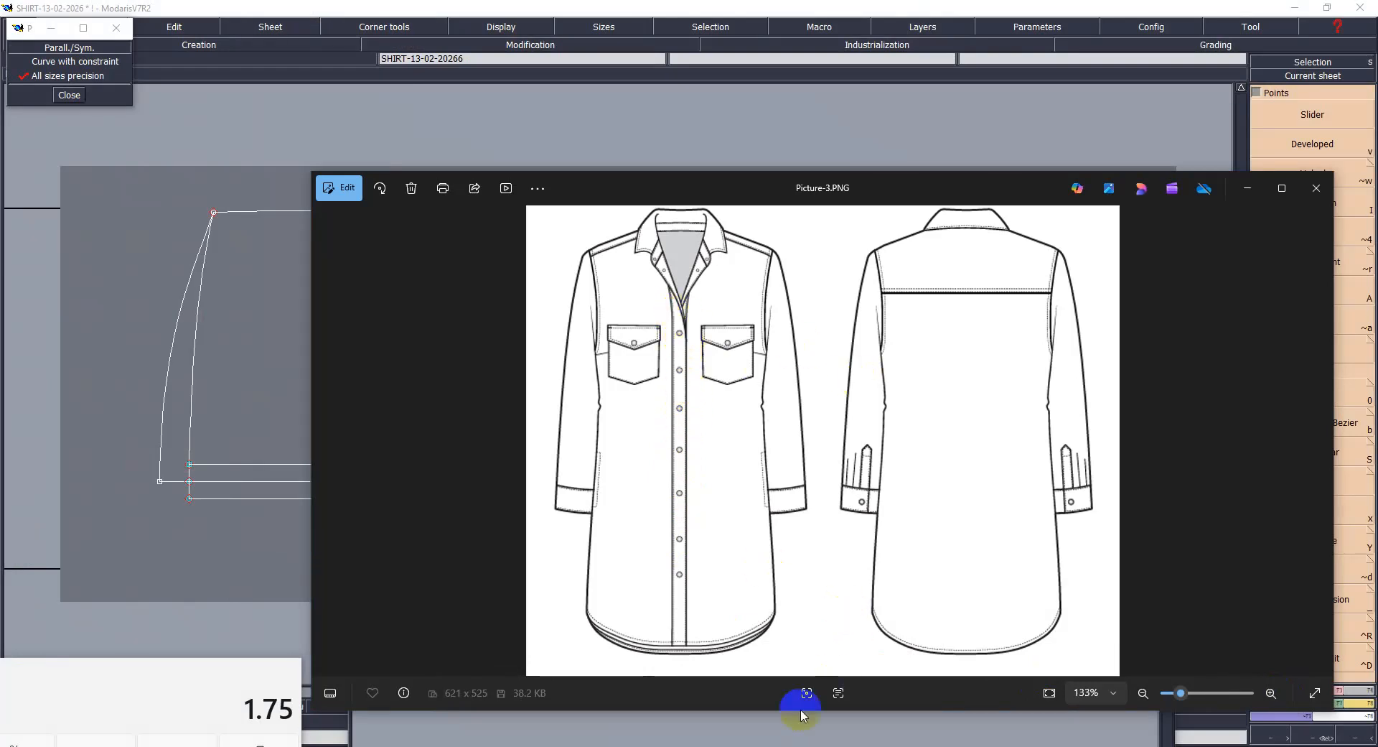
click(1250, 181)
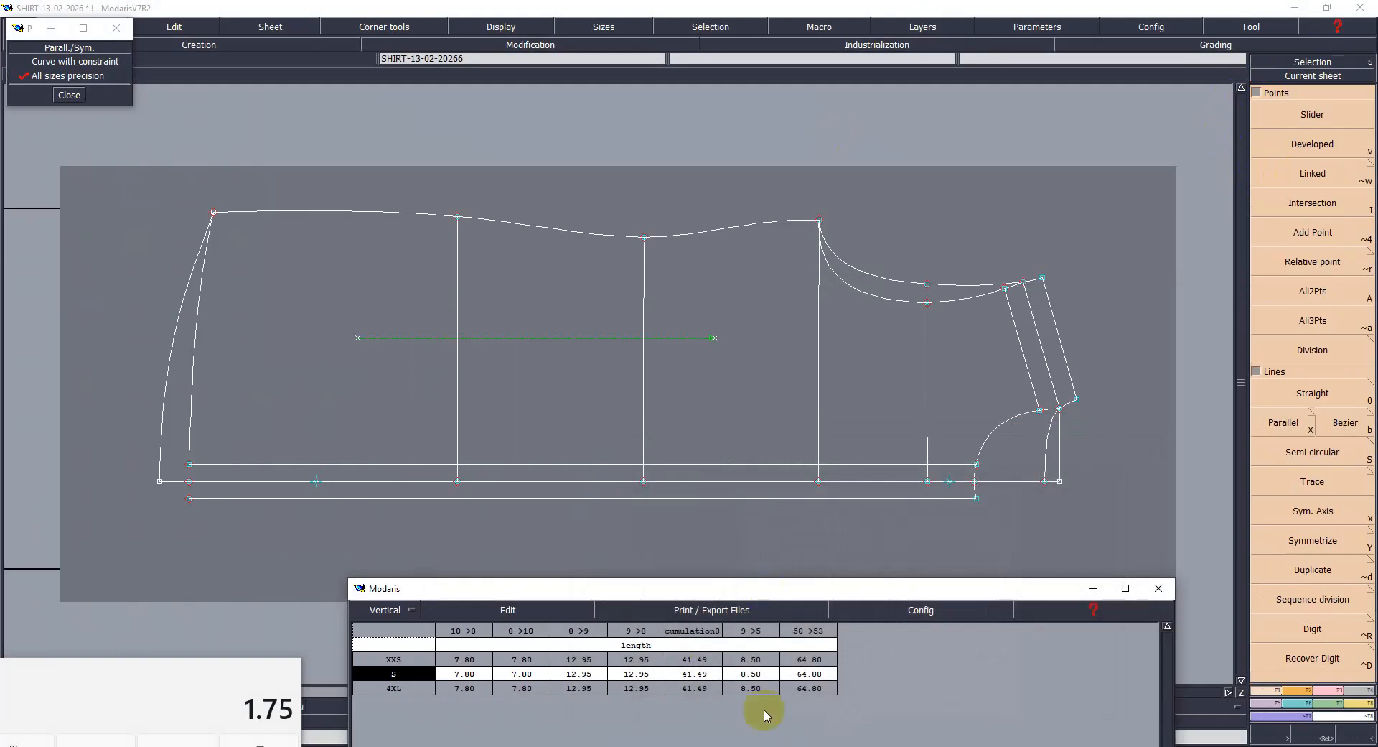
click(177, 743)
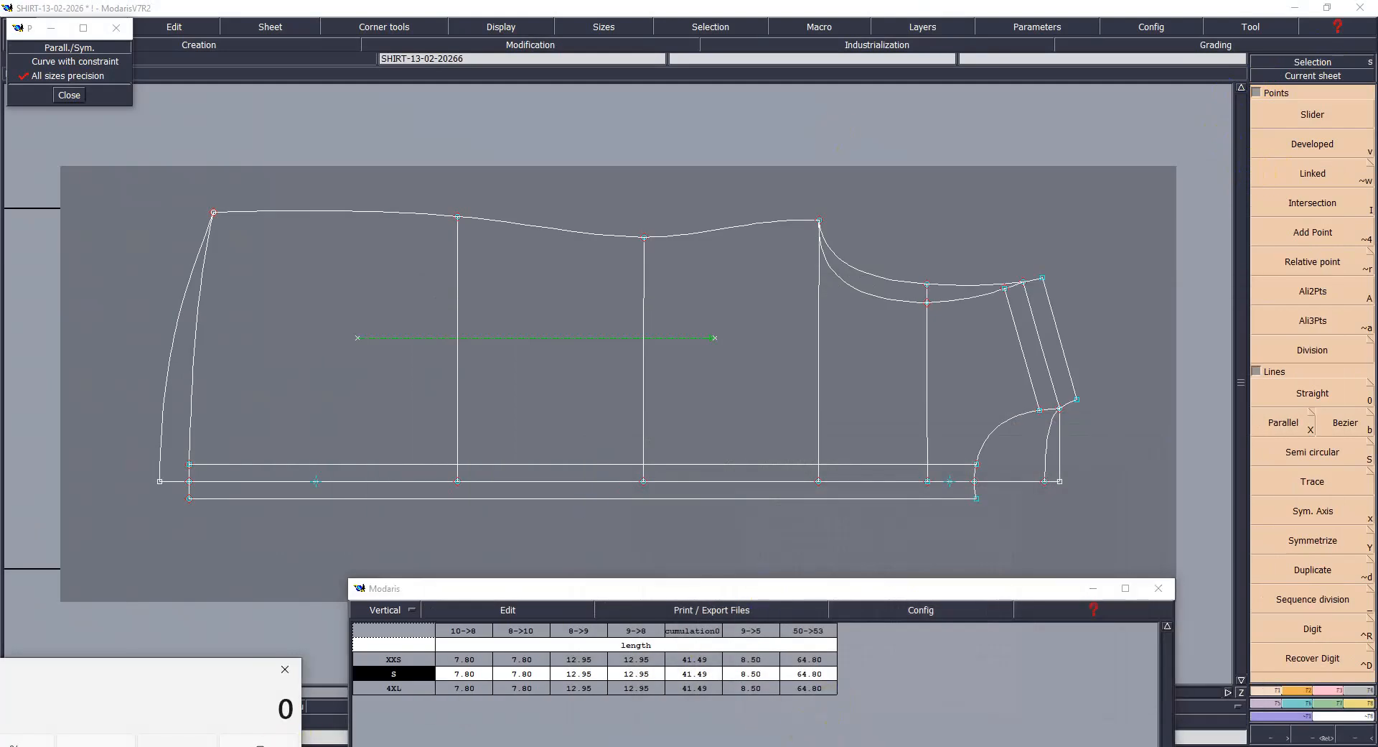
text(64.8/7)
key(Return)
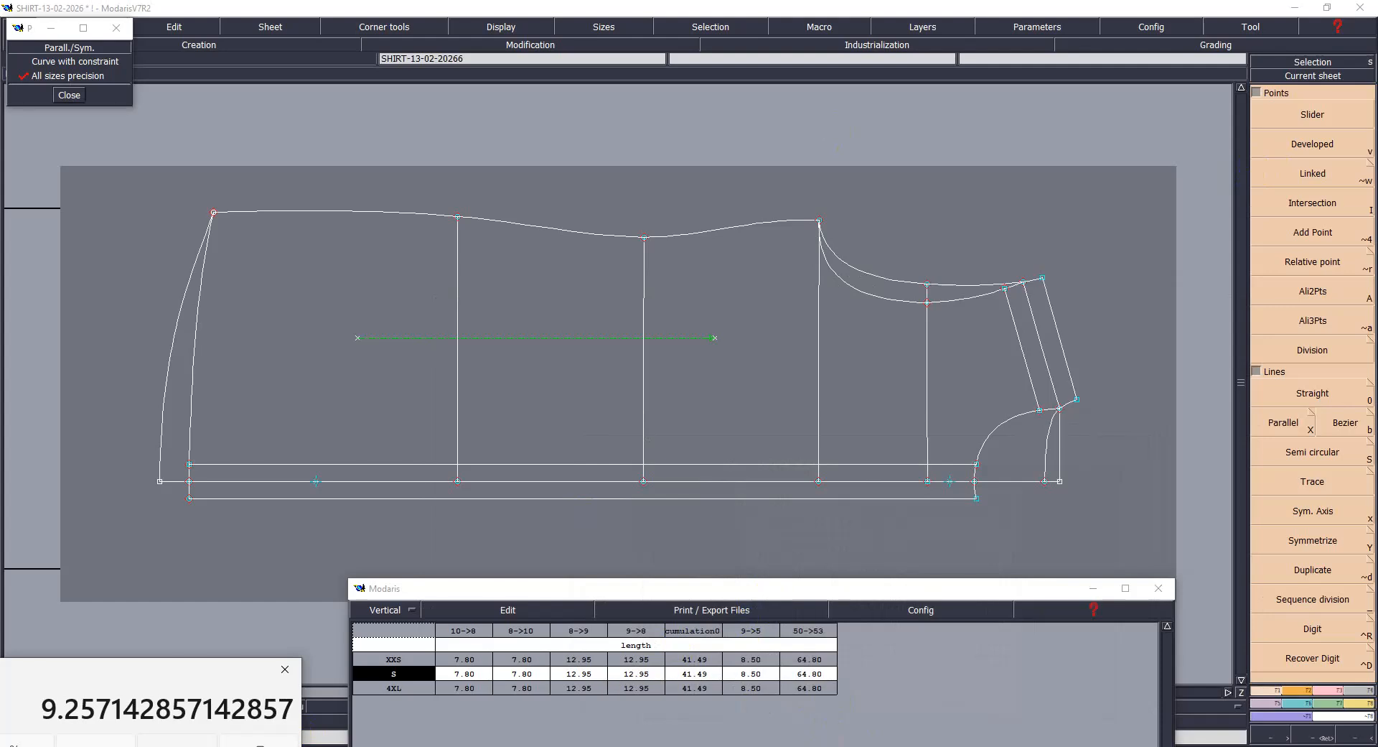
click(97, 738)
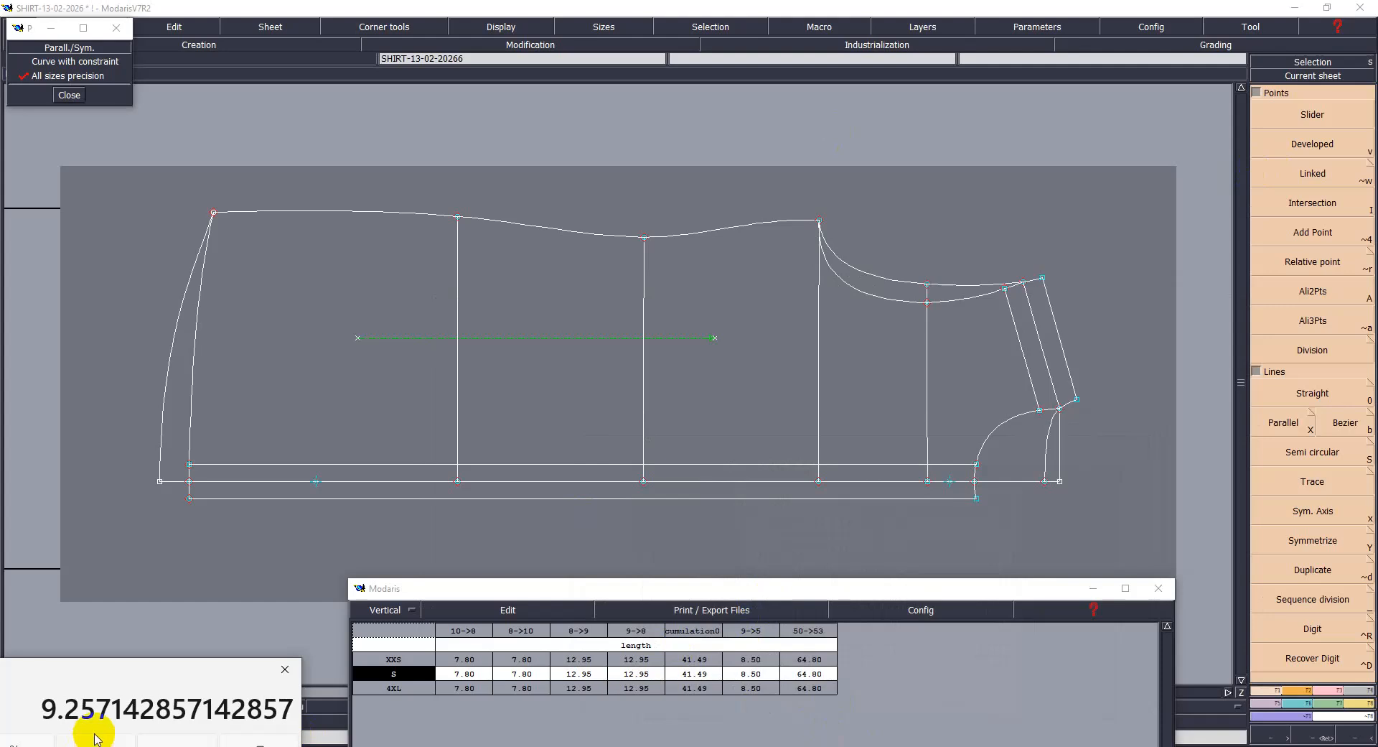
click(1089, 589)
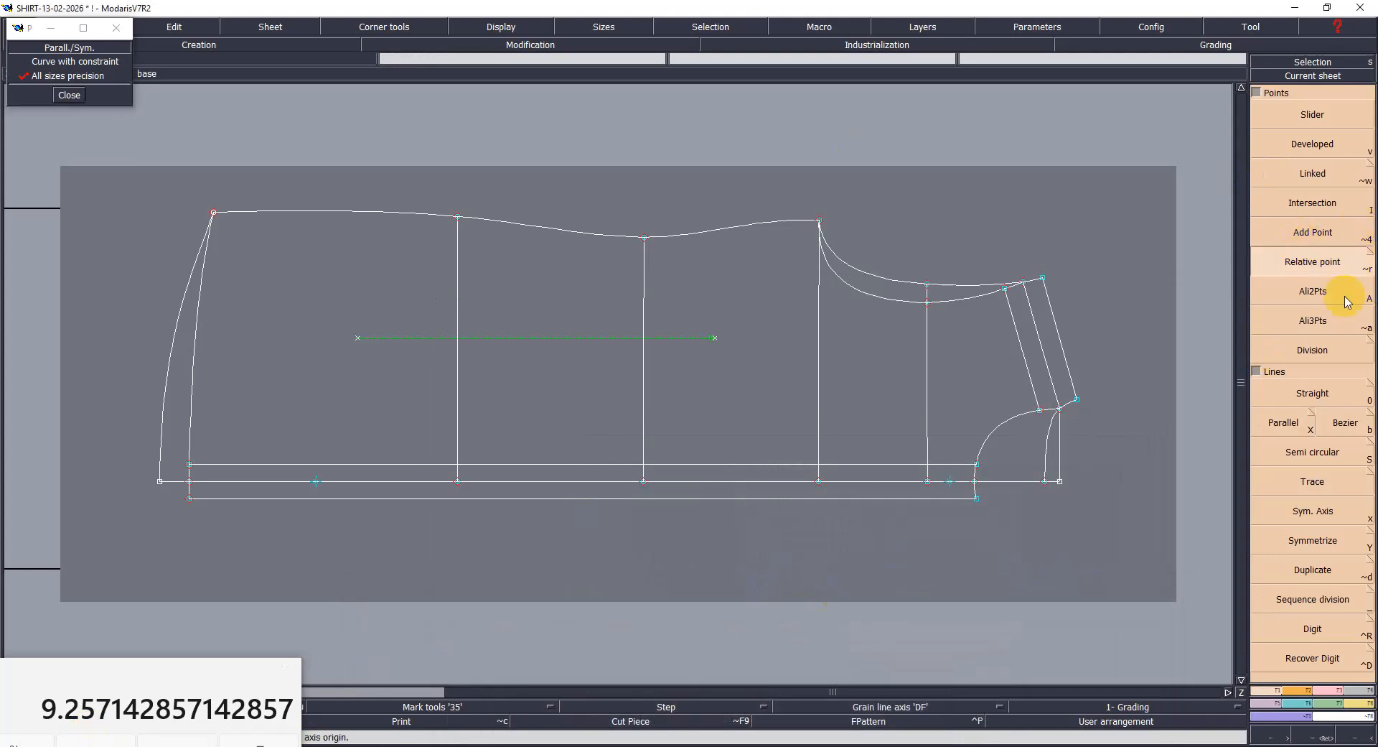
Step: Add a relative point on the centre front line 9.2571 cm from the point above the hem, towards the neckline
click(316, 481)
text(9.2)
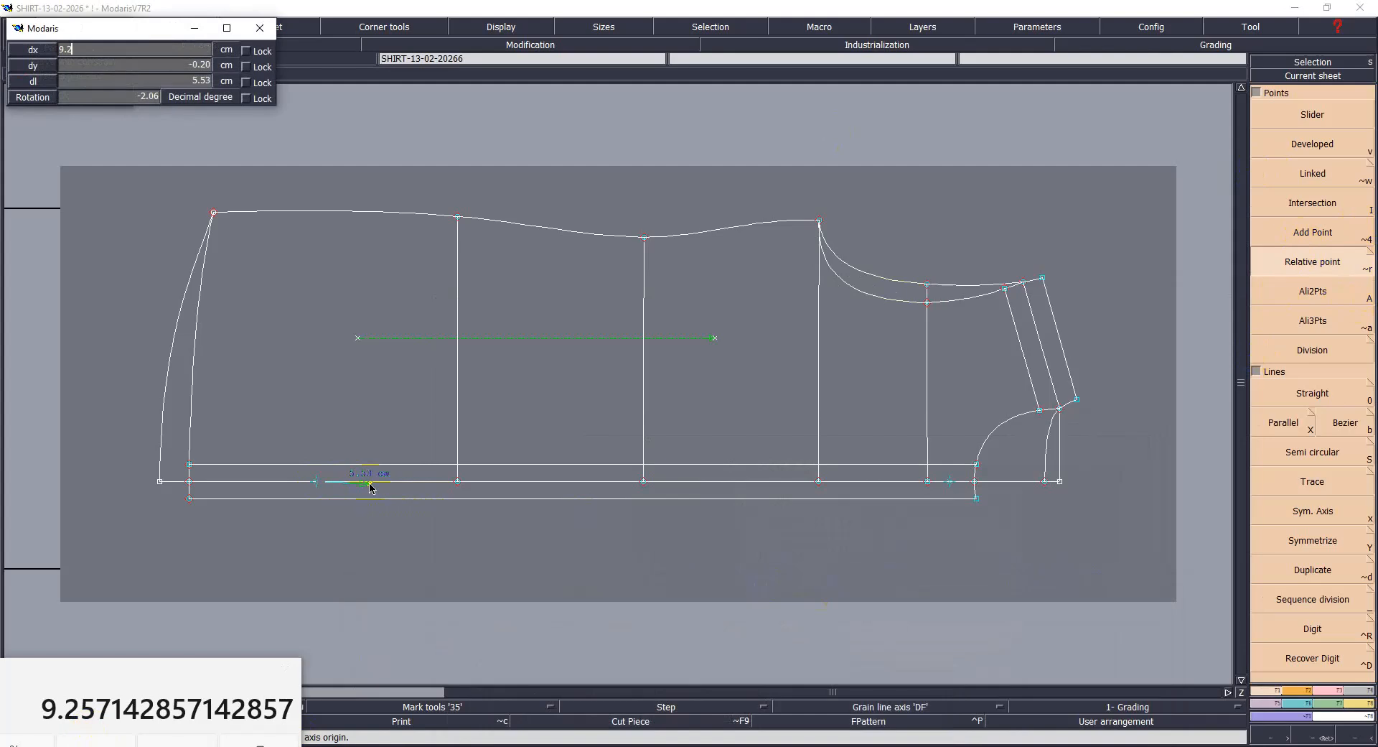
text(571)
key(Tab)
key(Return)
Step: Add five more relative points along the centre front, each 9.2571 cm from the previous one, and save the pattern
click(405, 482)
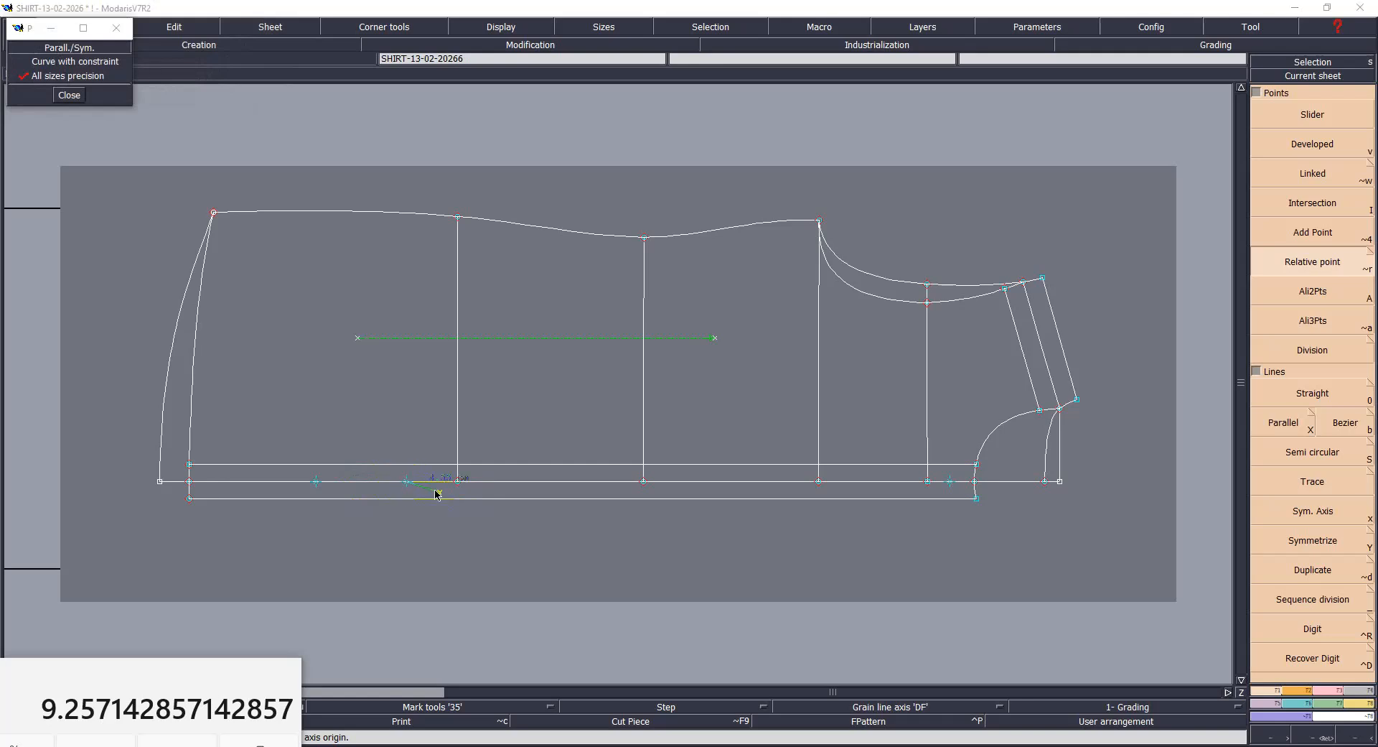
key(Return)
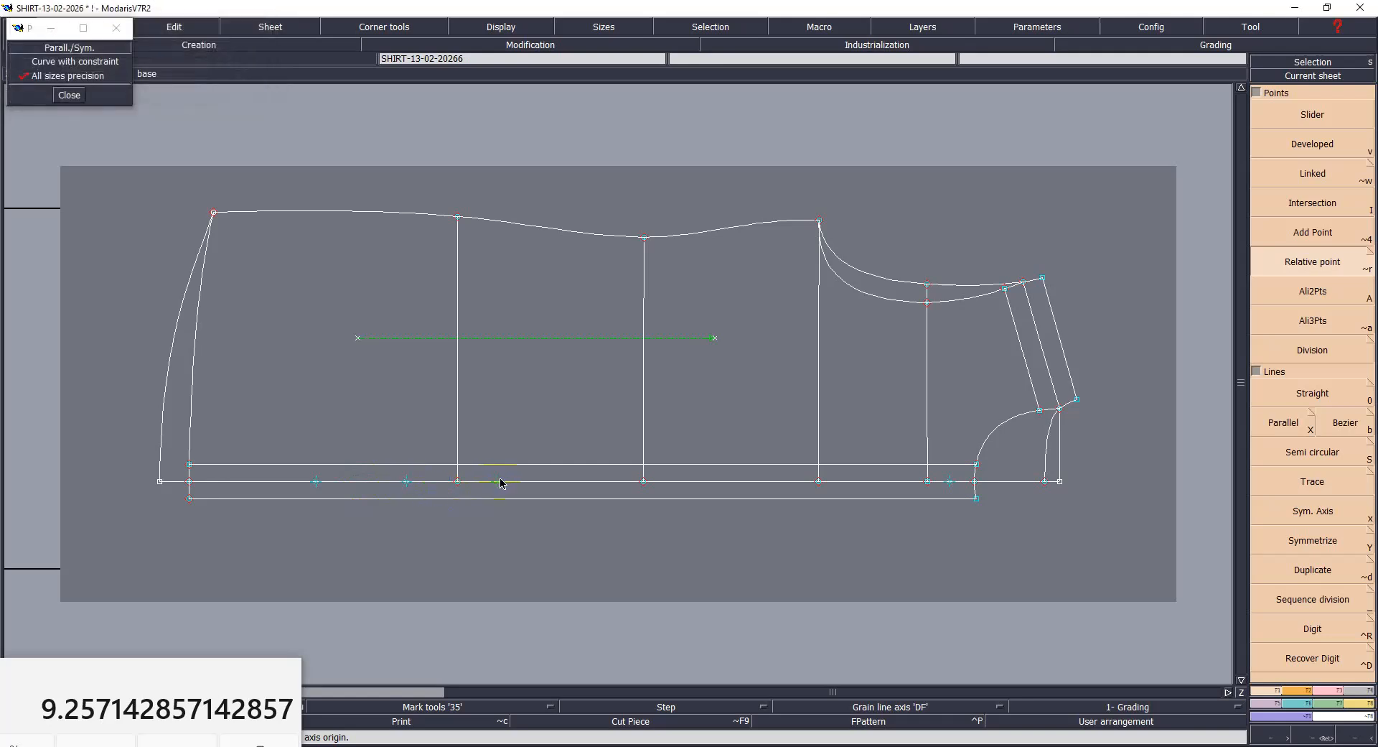
click(497, 482)
key(Return)
click(587, 482)
key(Return)
click(679, 481)
key(Return)
click(768, 483)
key(Return)
click(885, 483)
key(Return)
key(ctrl+s)
click(675, 467)
key(ctrl+s)
click(617, 467)
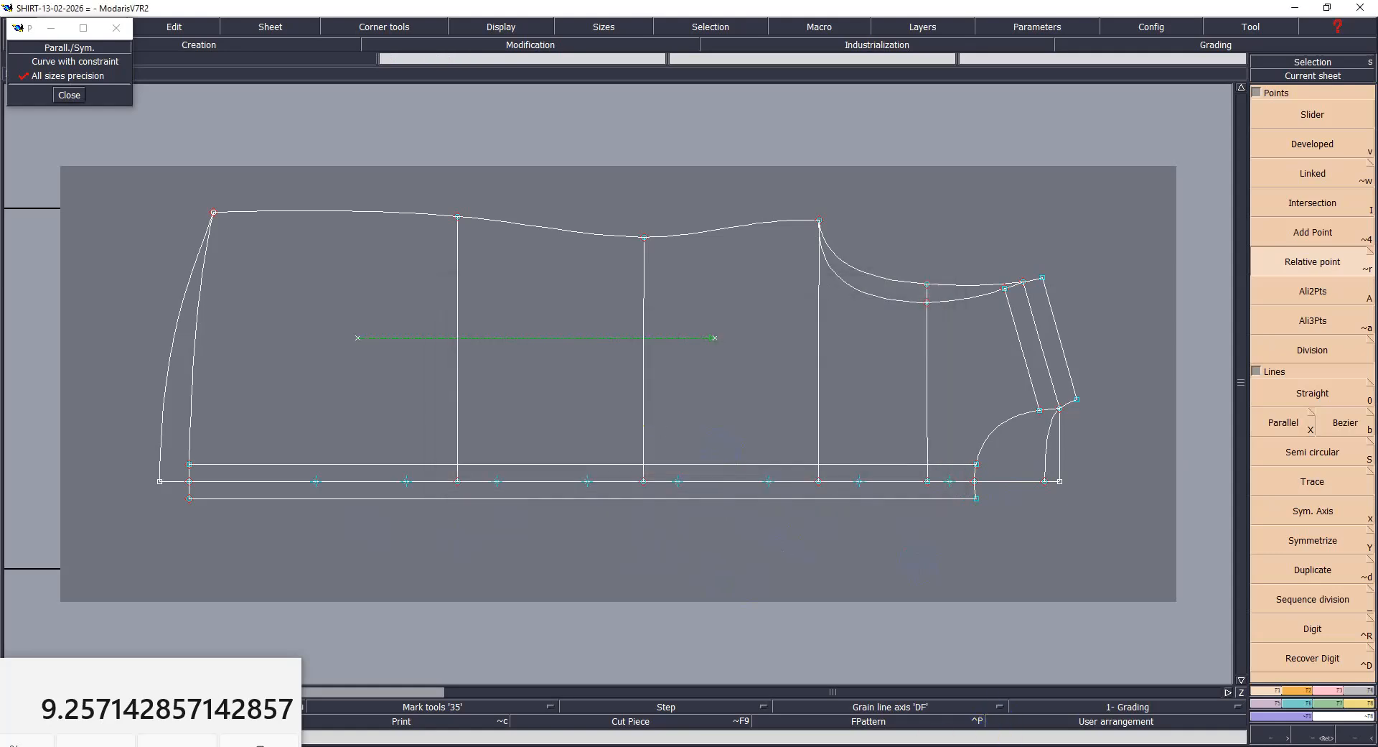
Step: Review the pocket measurement points in Picture-1.PNG and the size S pocket values in the Picture-2.PNG chart
click(909, 745)
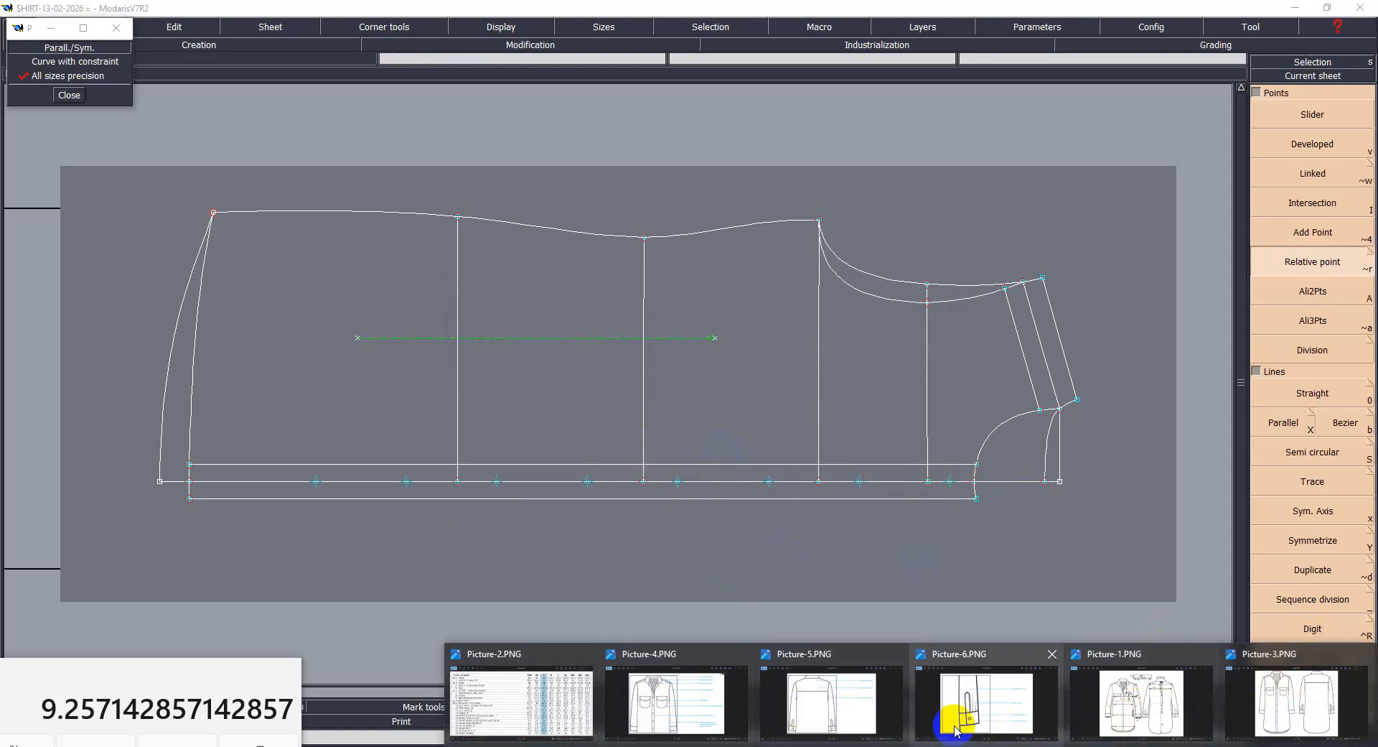
click(1131, 697)
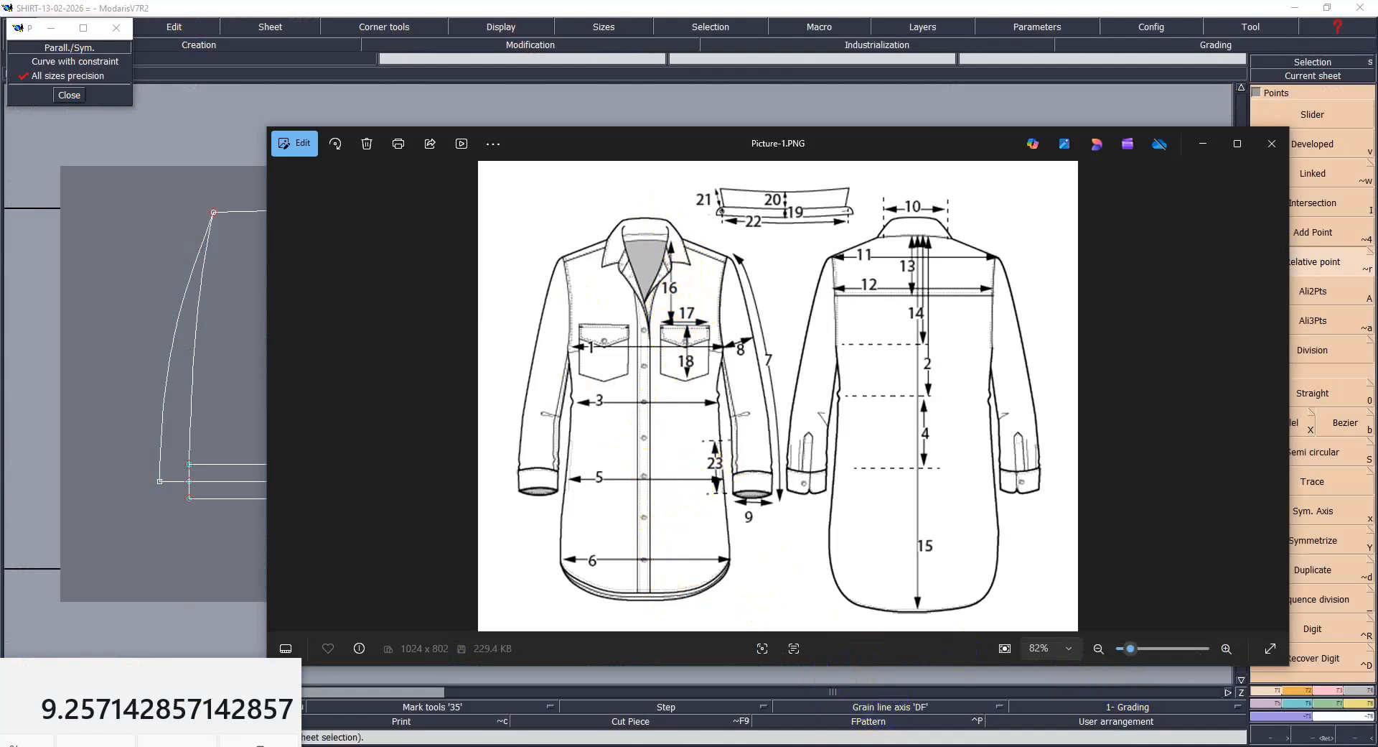
mouse_move(480, 705)
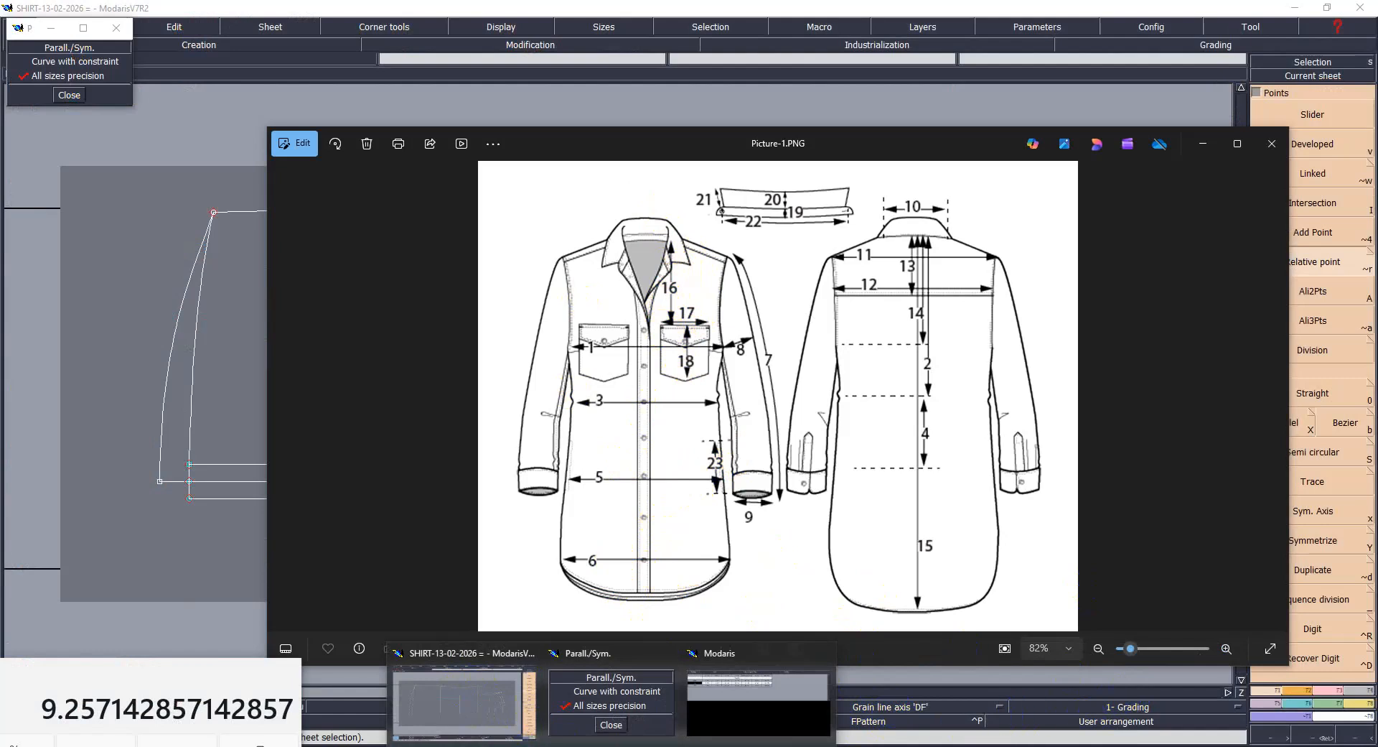
mouse_move(760, 717)
click(517, 705)
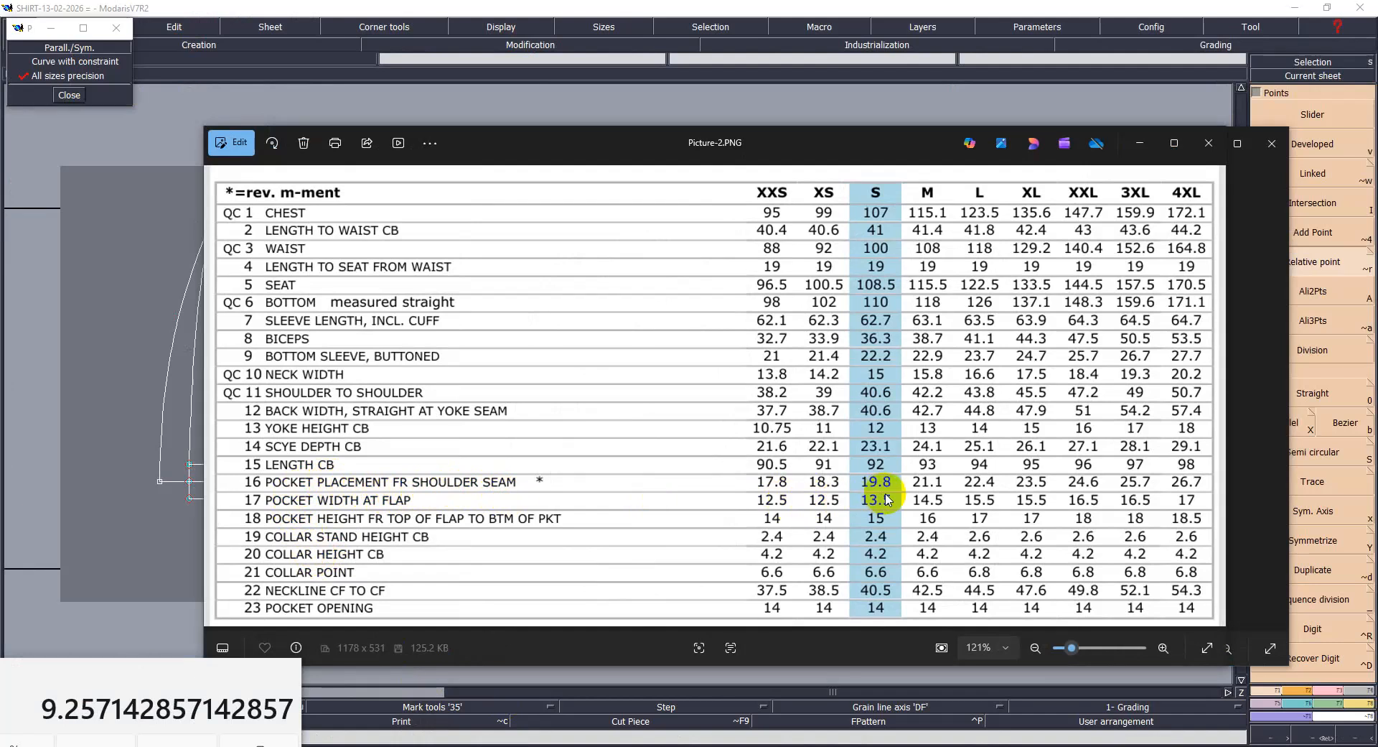
mouse_move(474, 743)
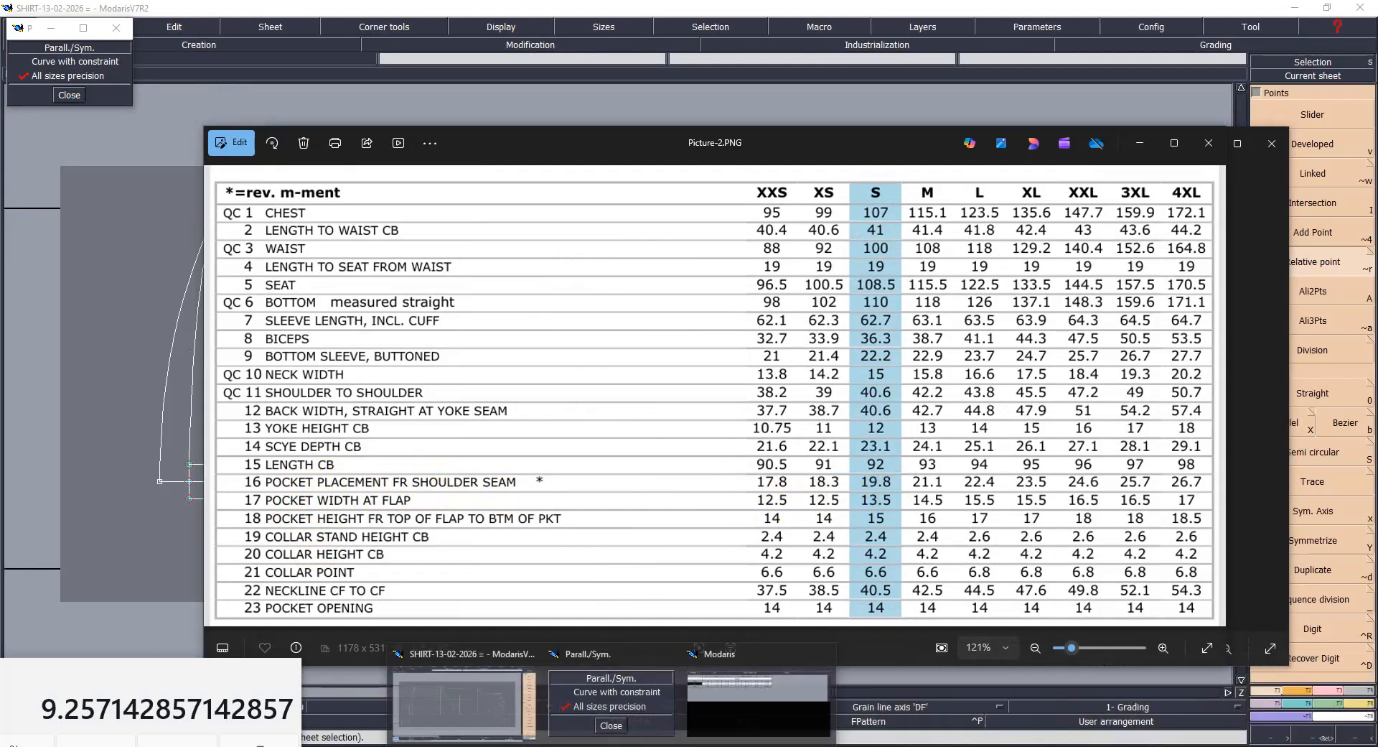
click(485, 719)
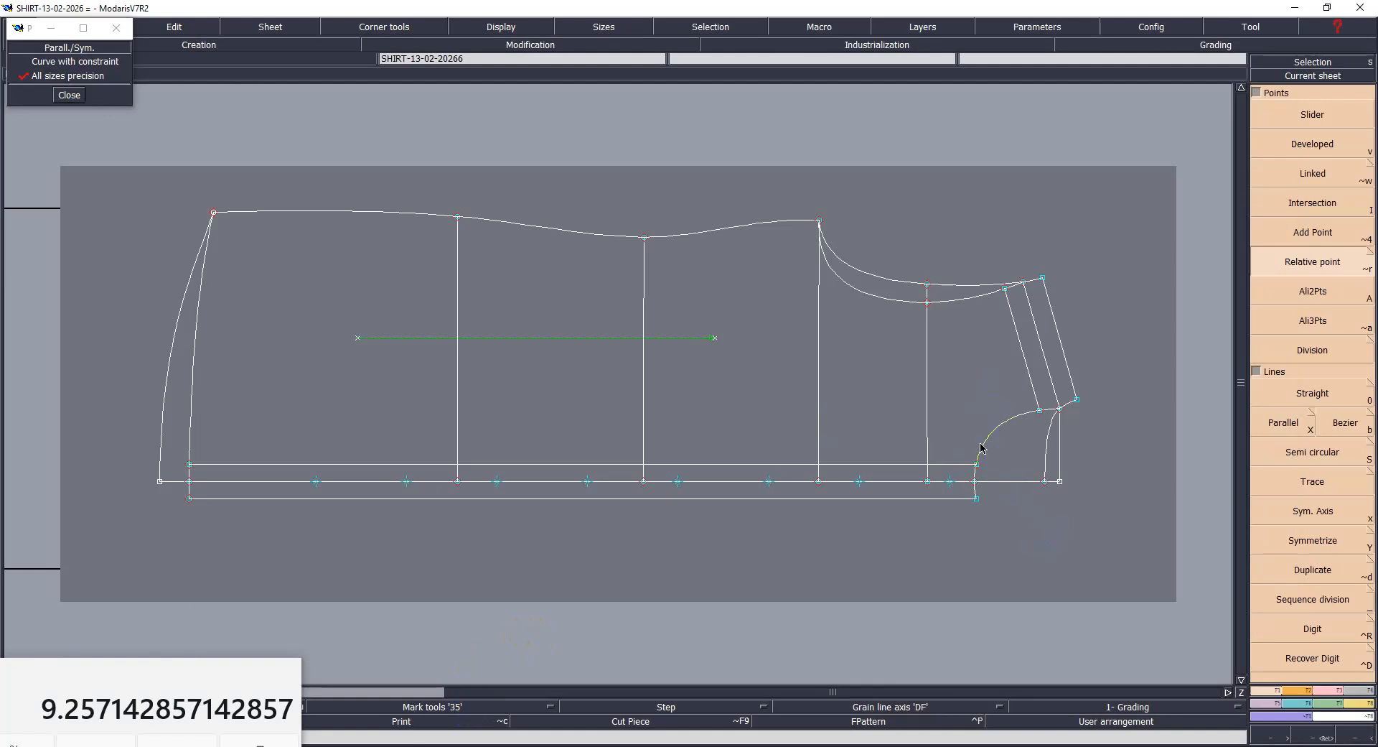
key(b)
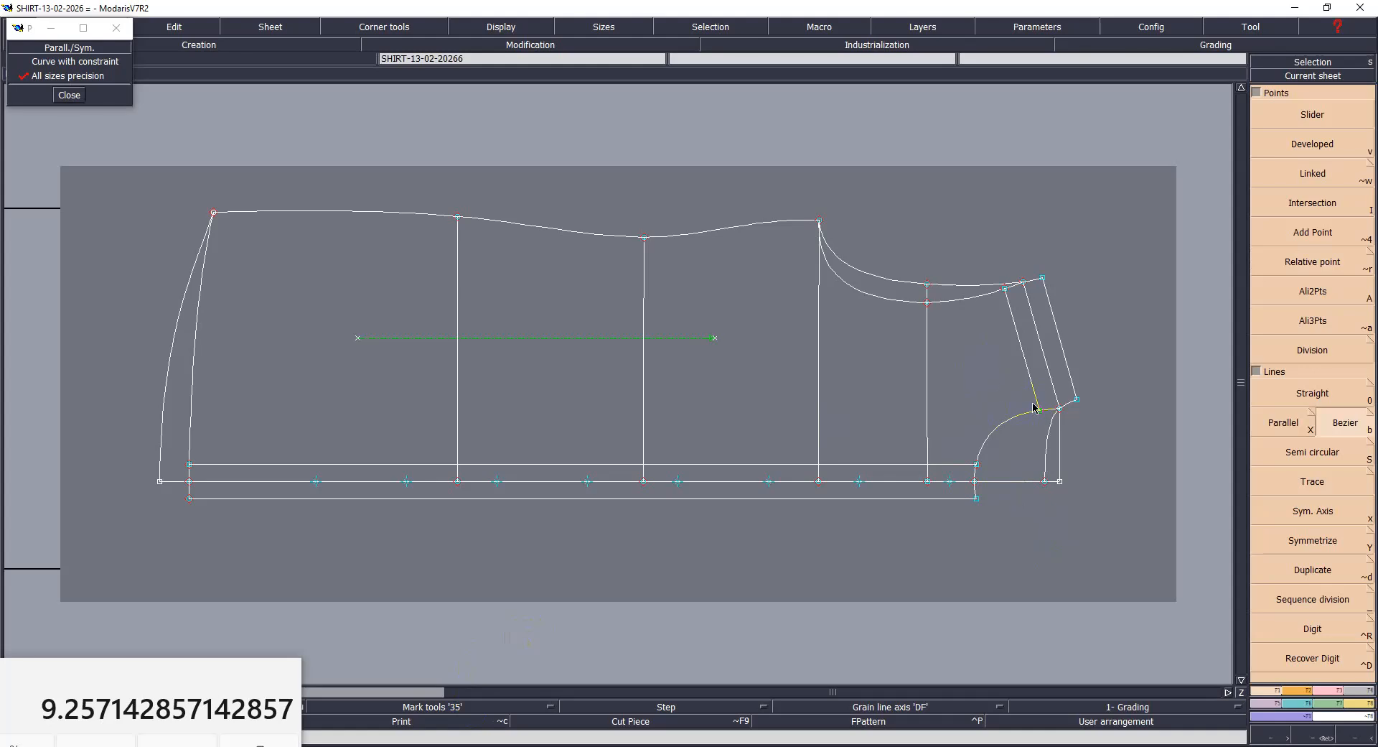
click(1038, 414)
click(557, 388)
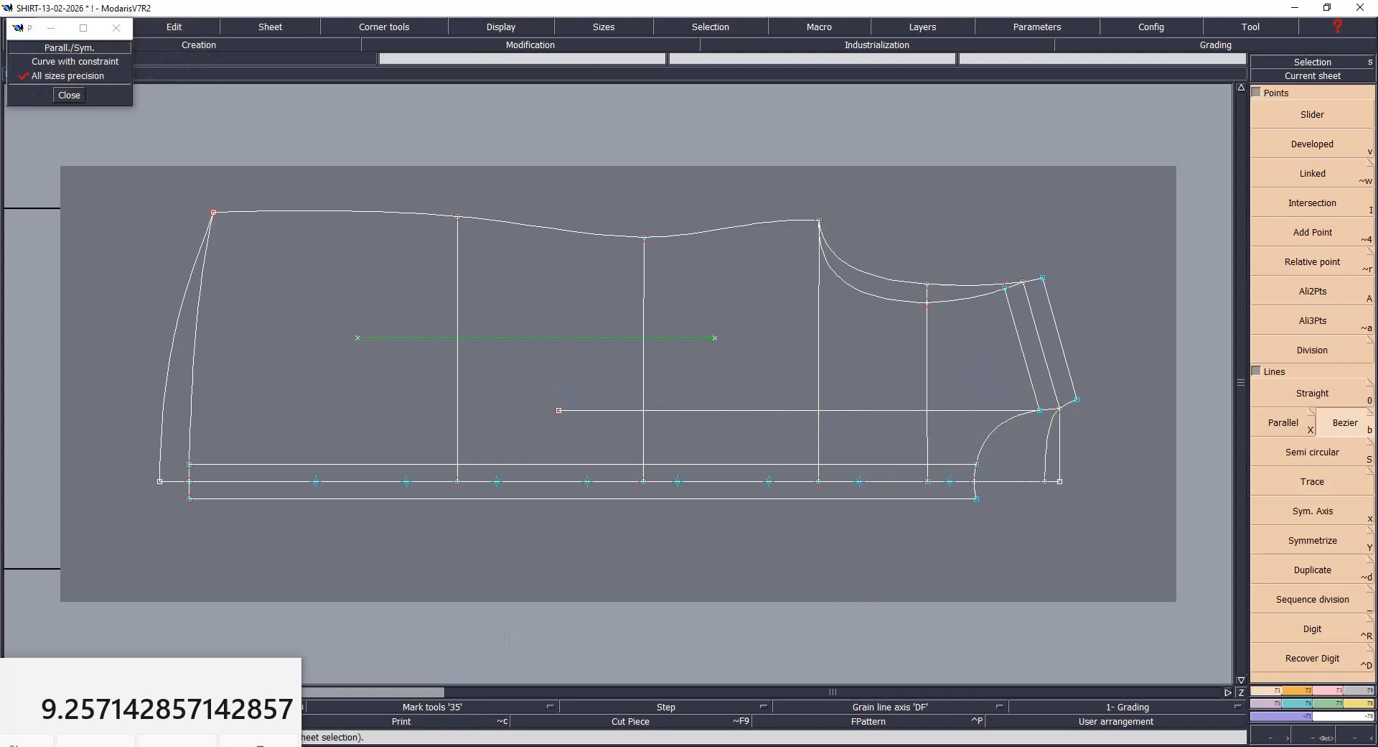
click(550, 698)
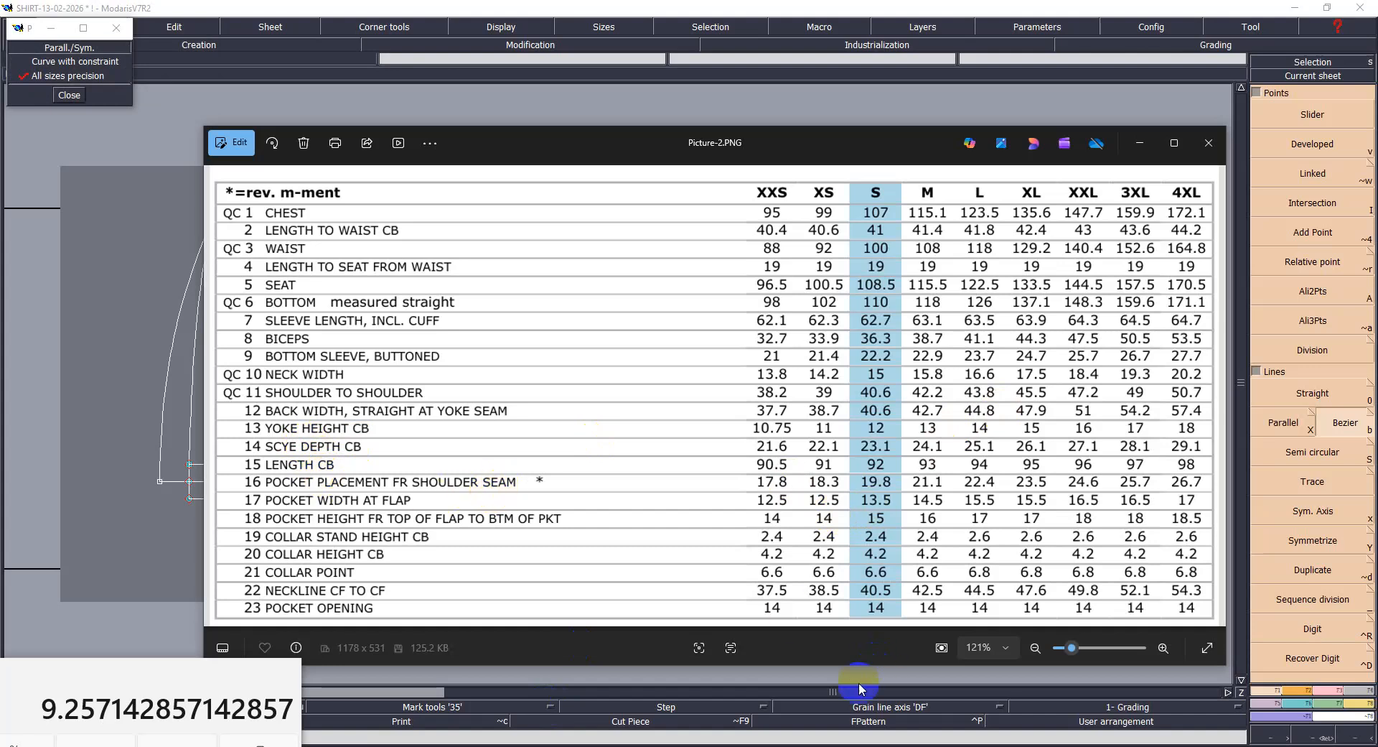
click(110, 383)
click(362, 370)
key(ctrl+z)
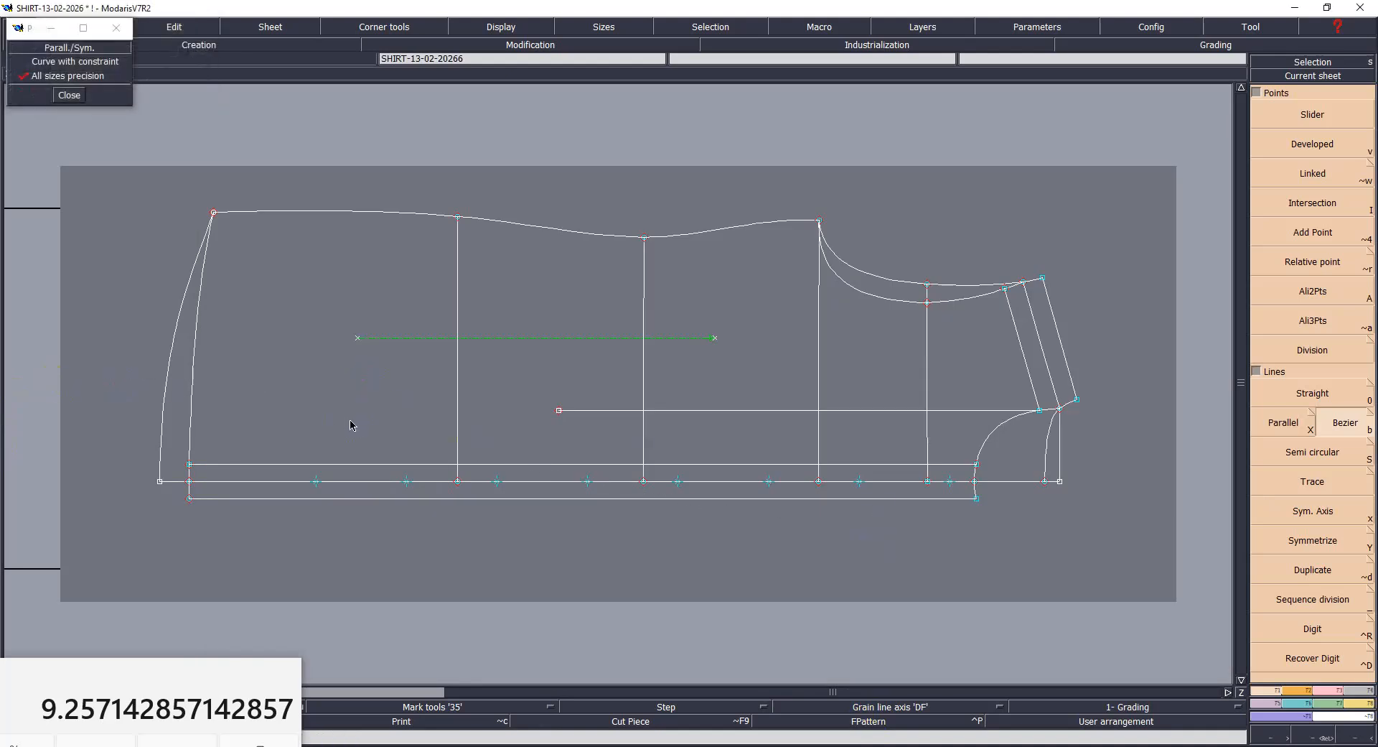
key(v)
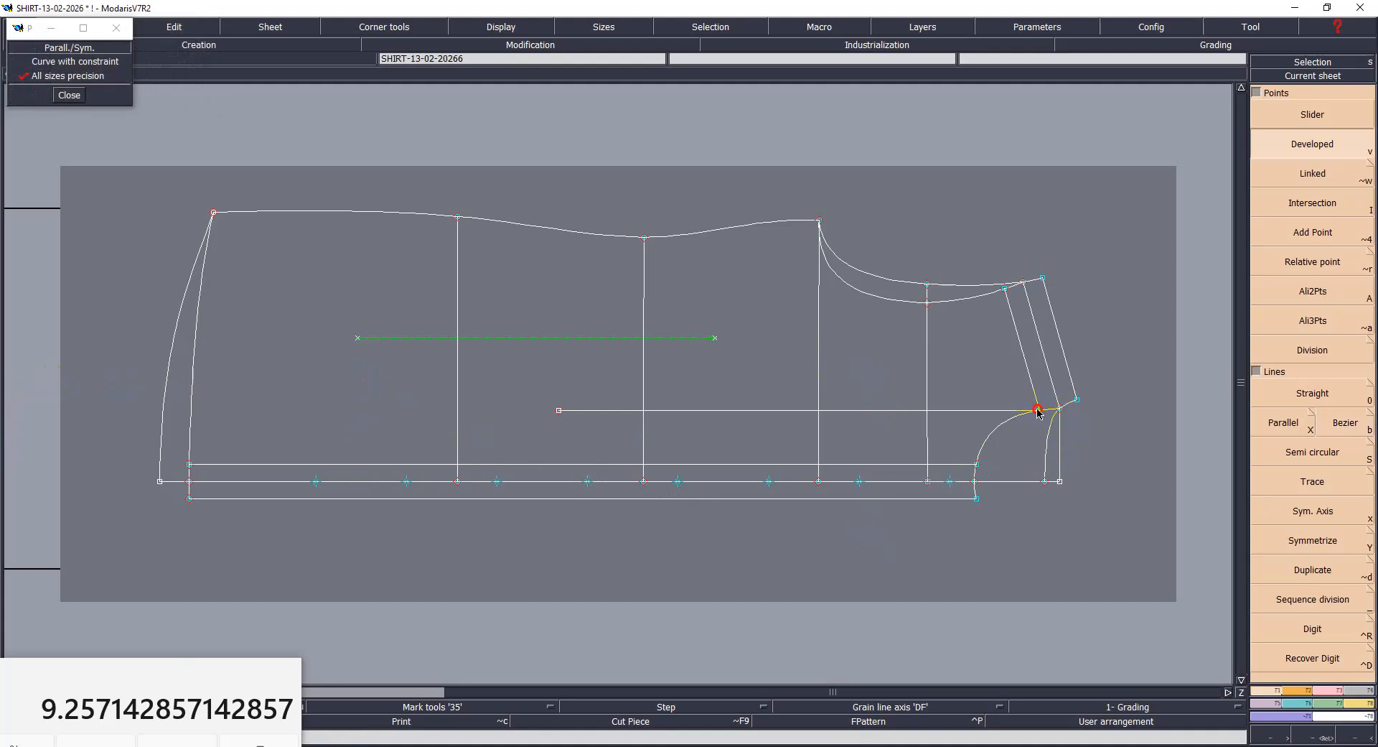
click(1037, 411)
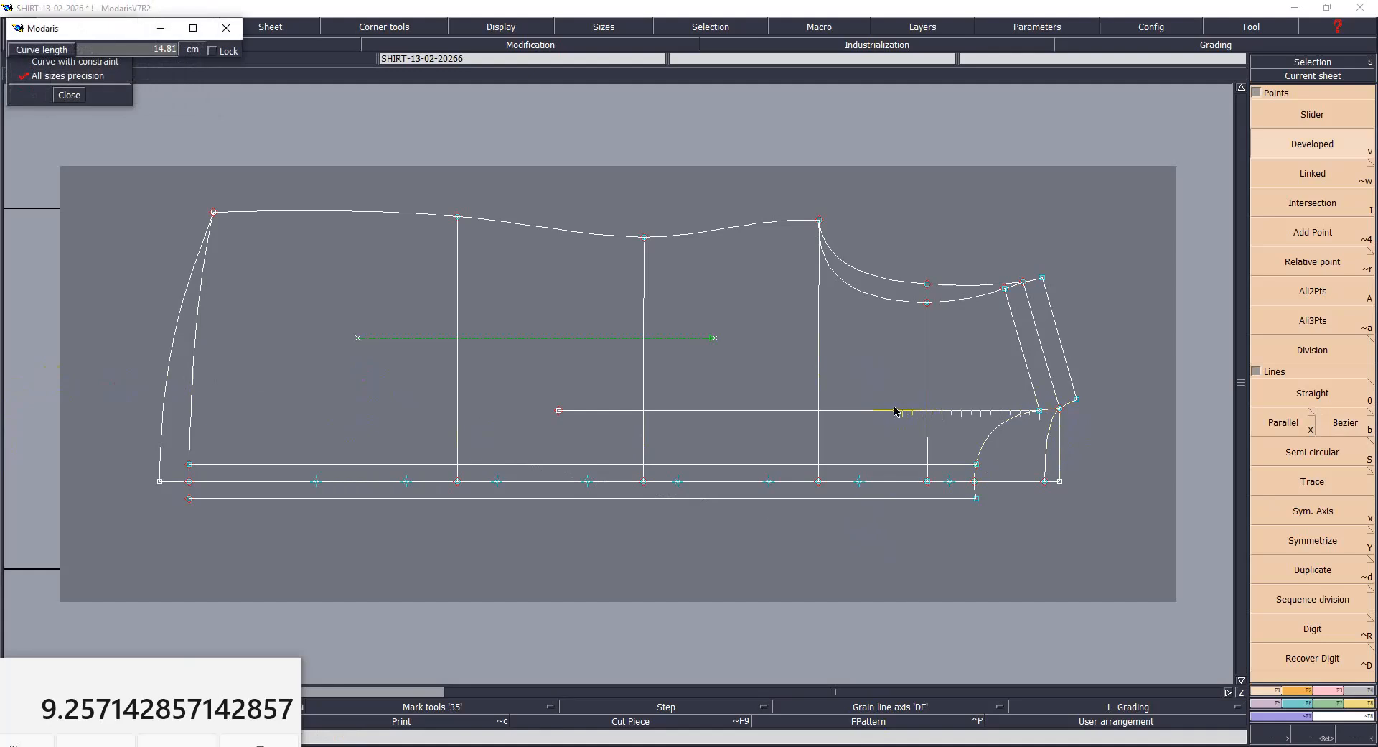
click(785, 389)
key(ctrl+z)
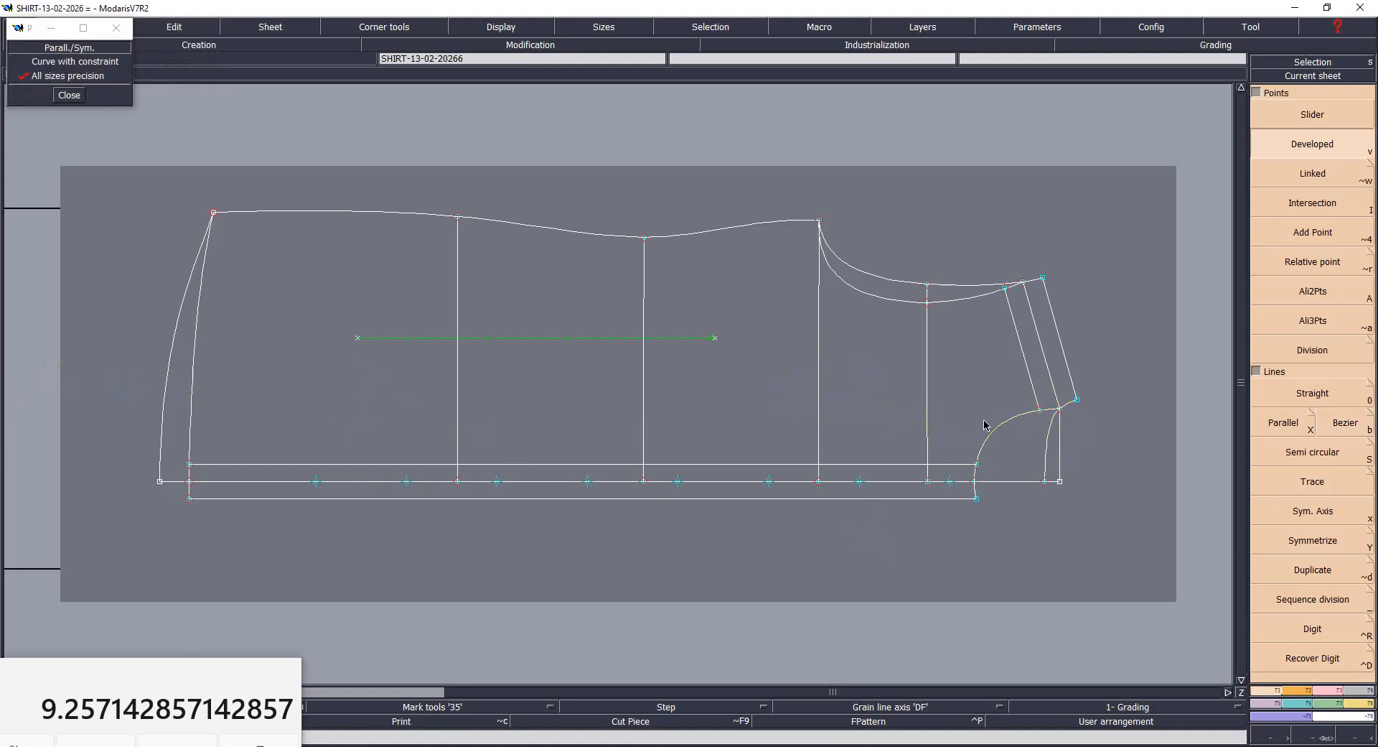
Step: Draw a vertical line from the neckline end of the inner shoulder line down past the placket edge
key(b)
click(1039, 411)
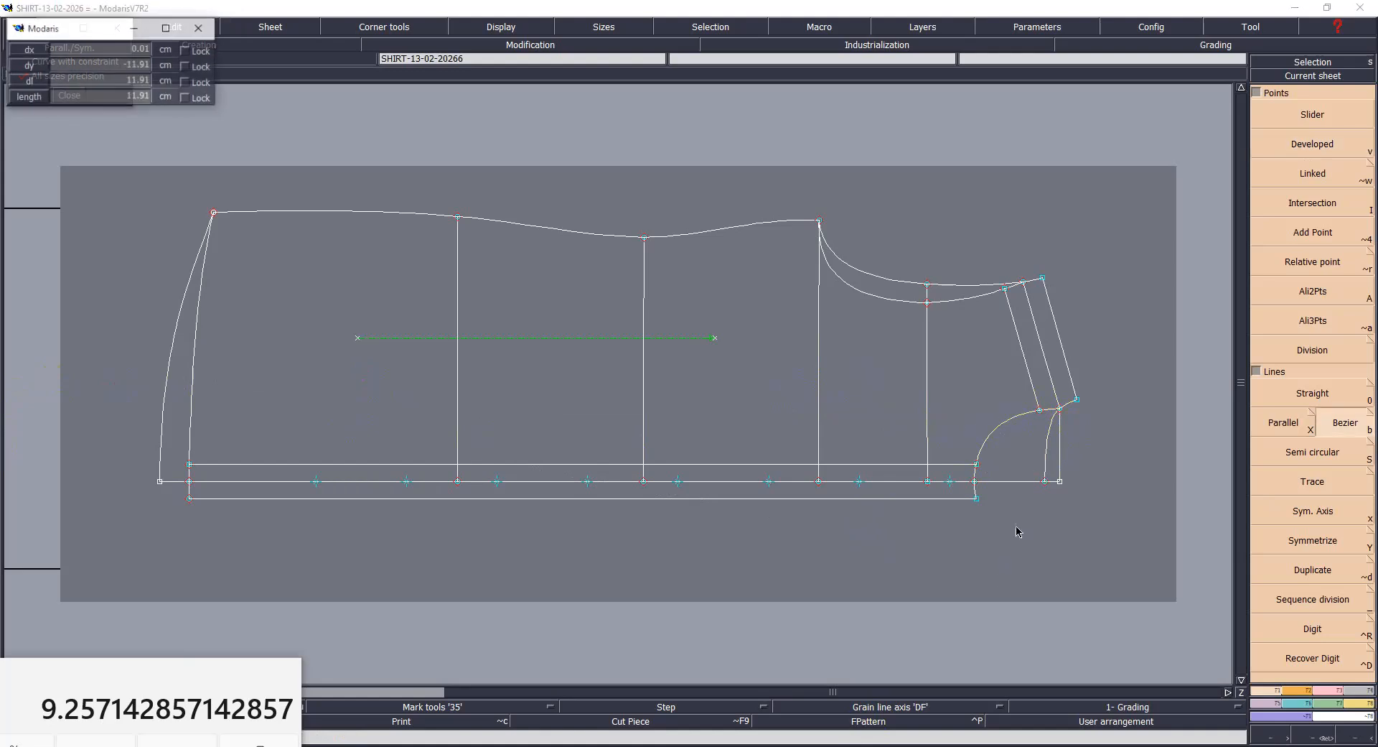
click(1002, 571)
Step: Create a parallel of the vertical shoulder line at a distance of -19.8 cm for the pocket placement
key(shift+x)
click(1040, 531)
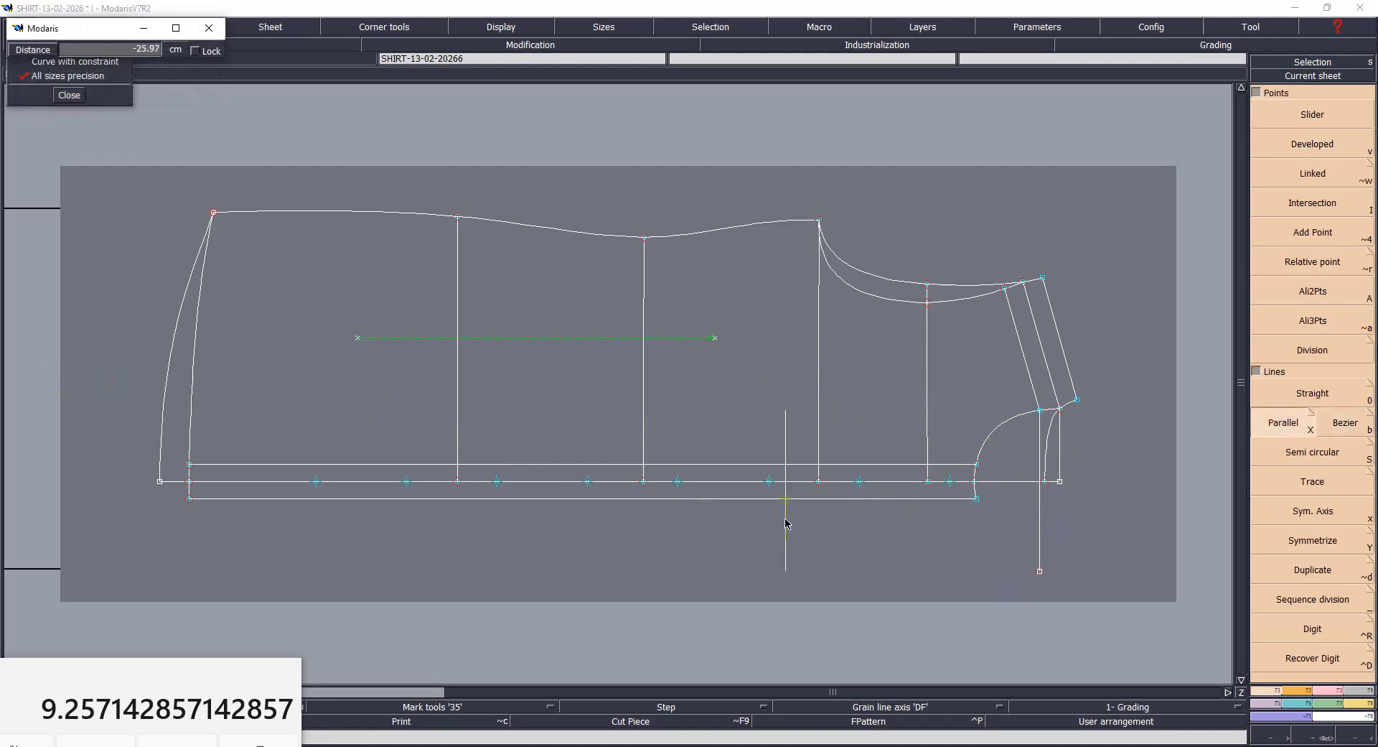
key(BackSpace)
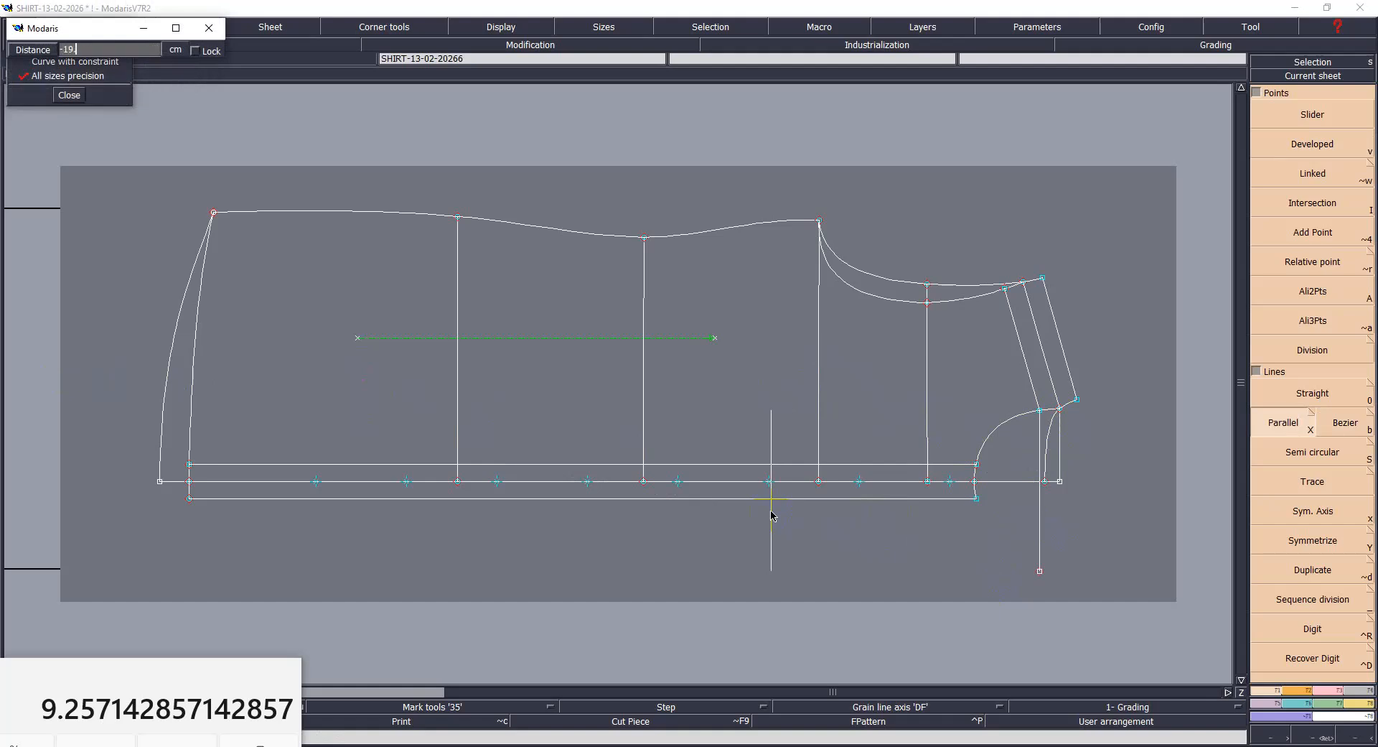
text(-19)
key(Return)
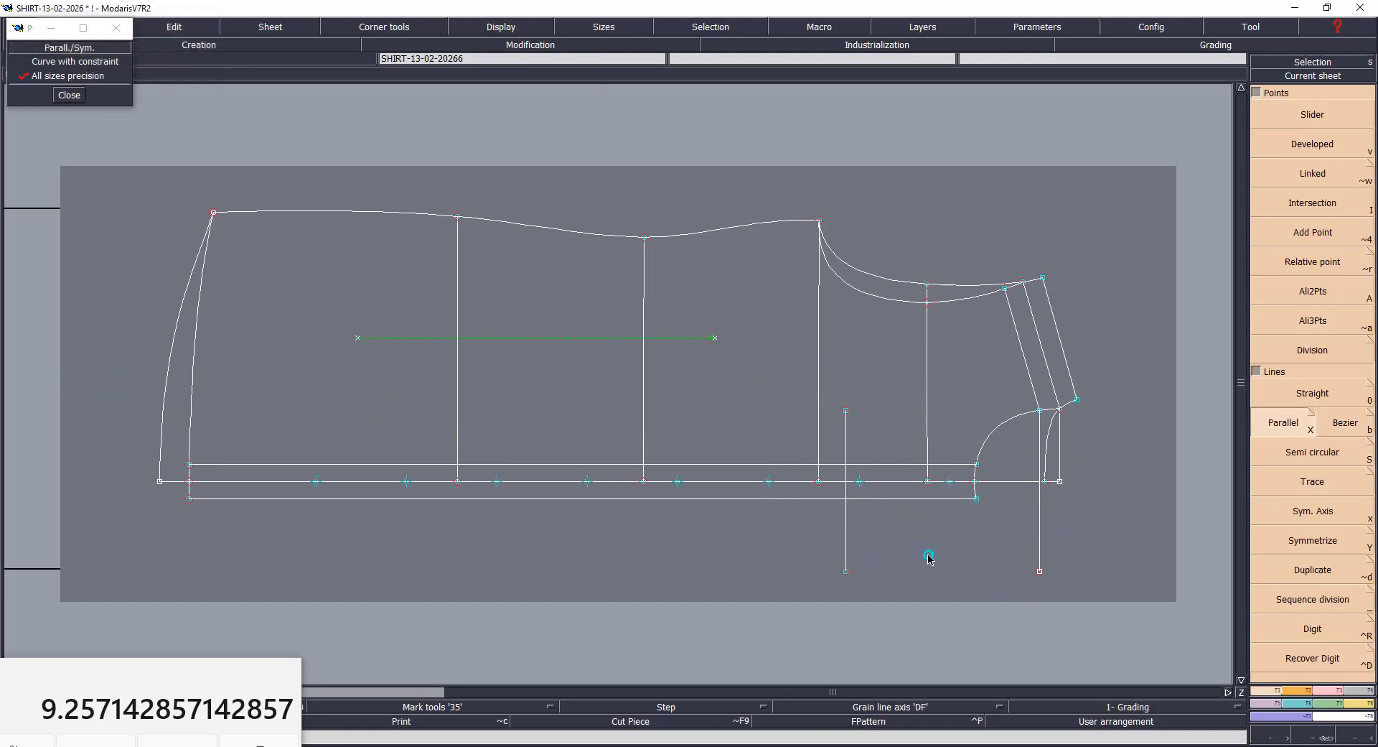
key(s)
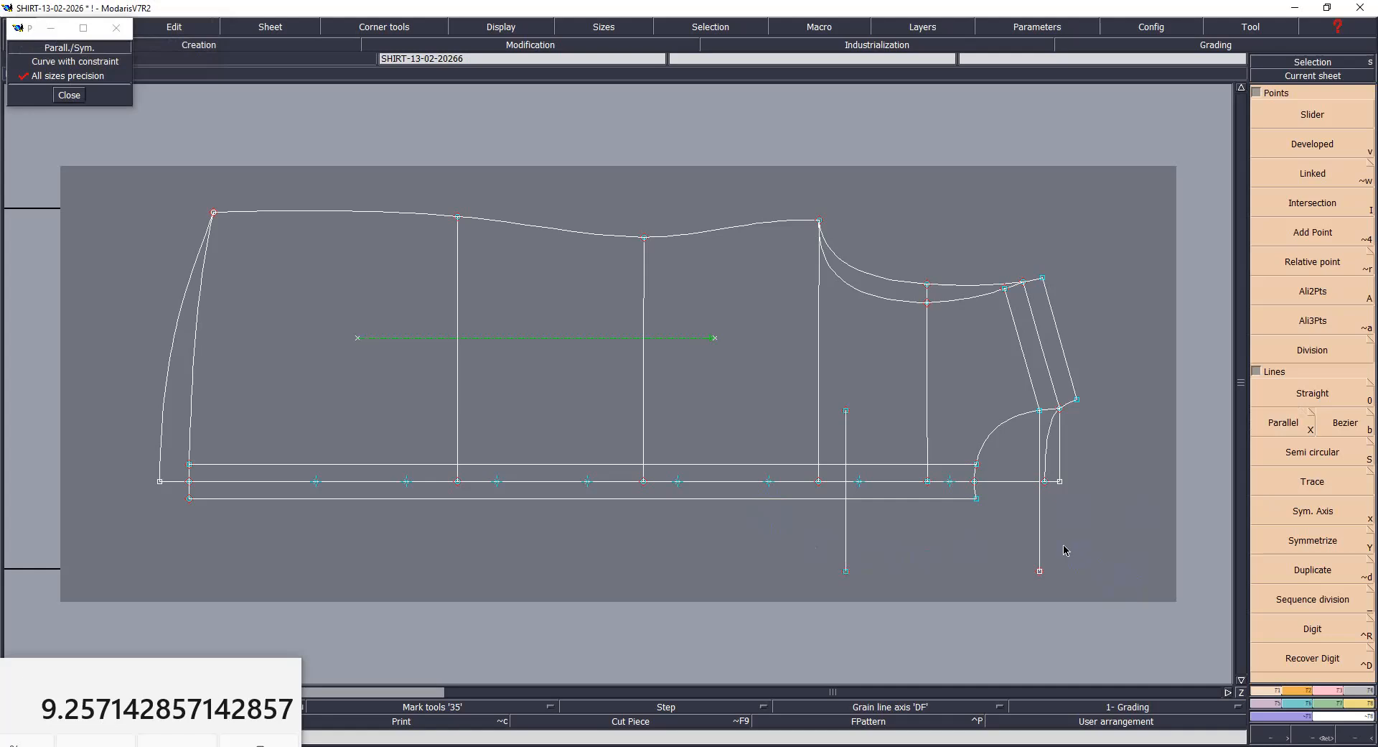
Step: Delete the vertical line at the neckline end of the shoulder and extend the pocket placement line up past the armhole
click(1040, 526)
drag(846, 414, 889, 213)
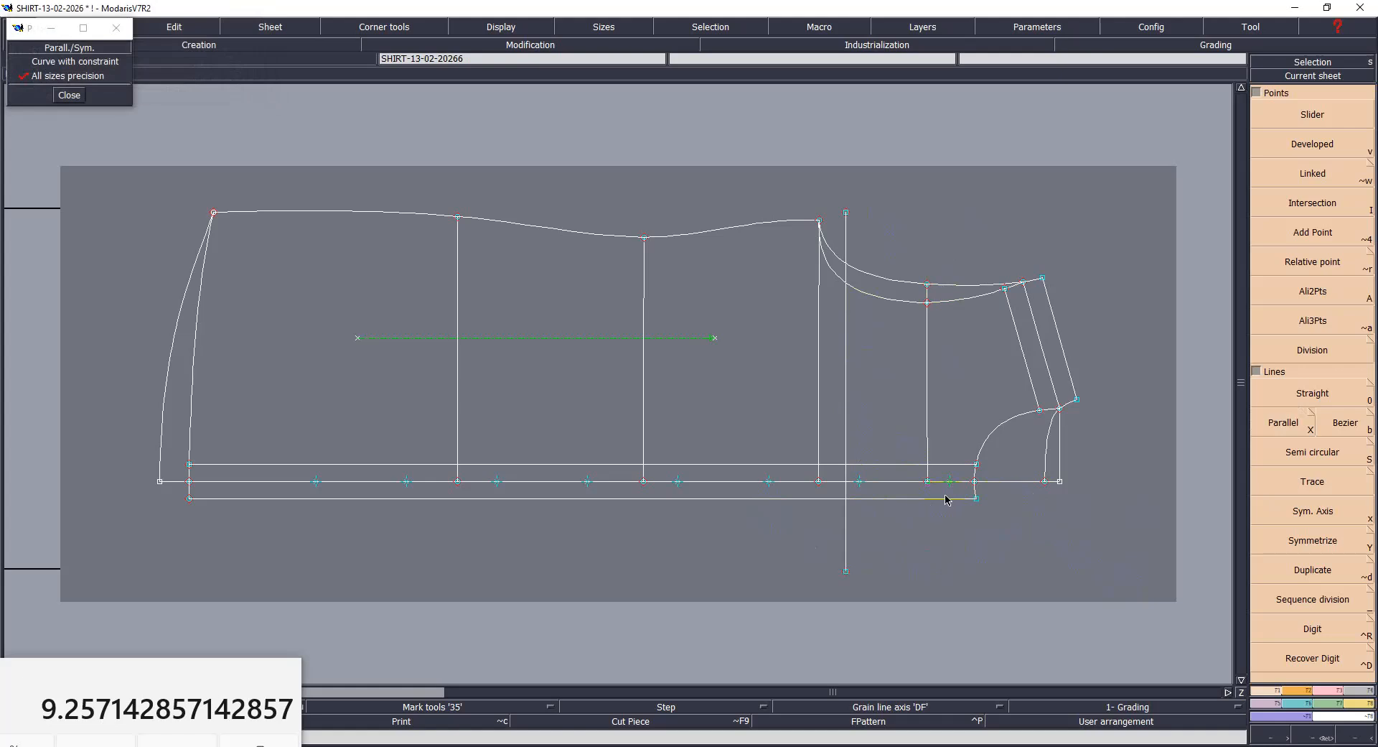
Step: Trim the lower end of the pocket placement line to the placket's inner edge and save the pattern
key(shift+a)
click(977, 463)
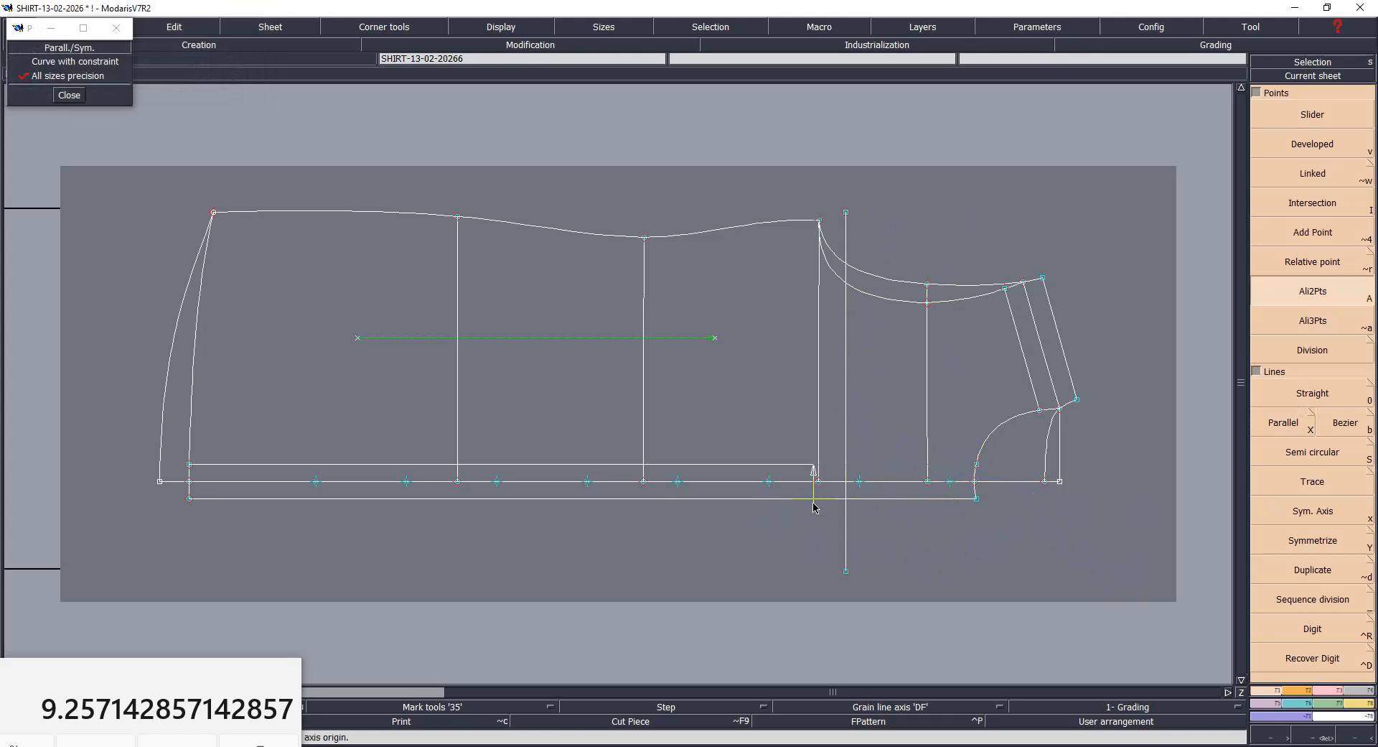
click(845, 571)
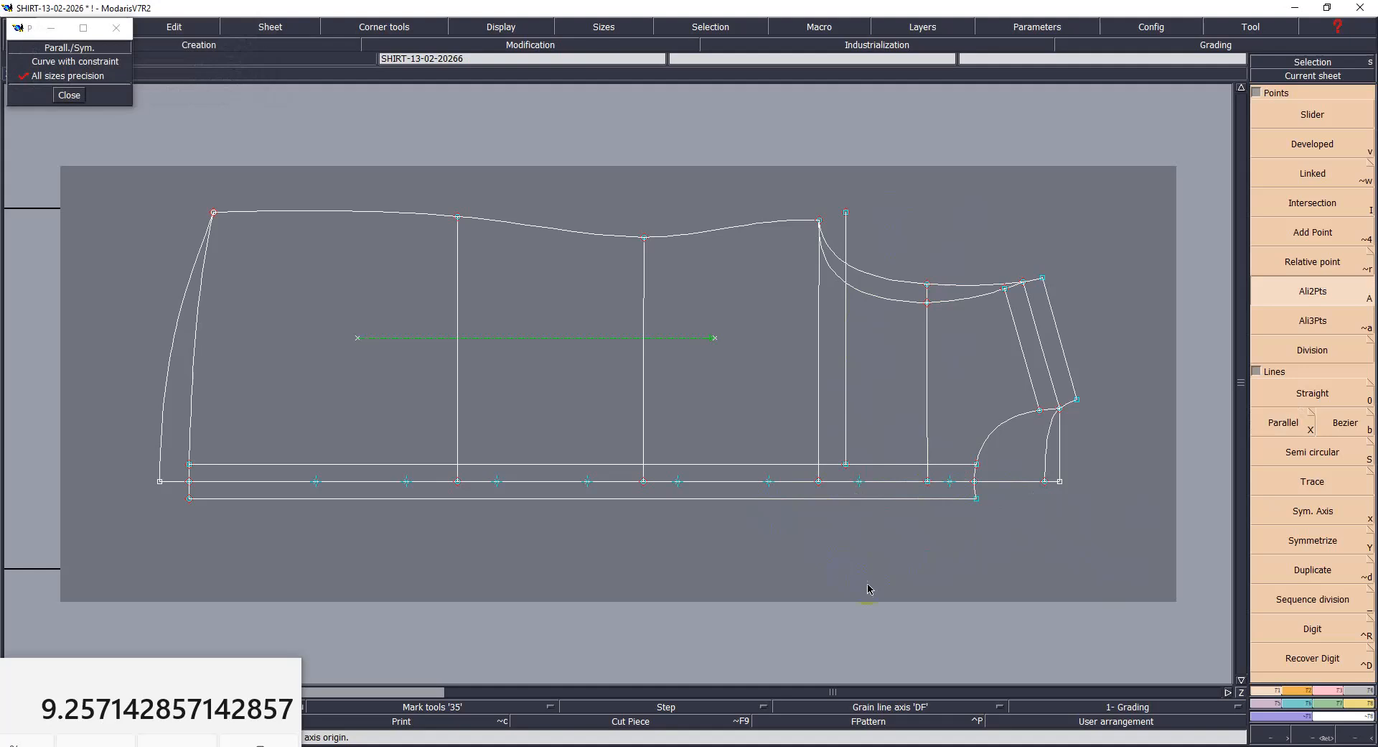
click(856, 319)
click(603, 461)
Step: Trim the upper end of the pocket placement line to the inner armhole curve
drag(407, 145, 1087, 560)
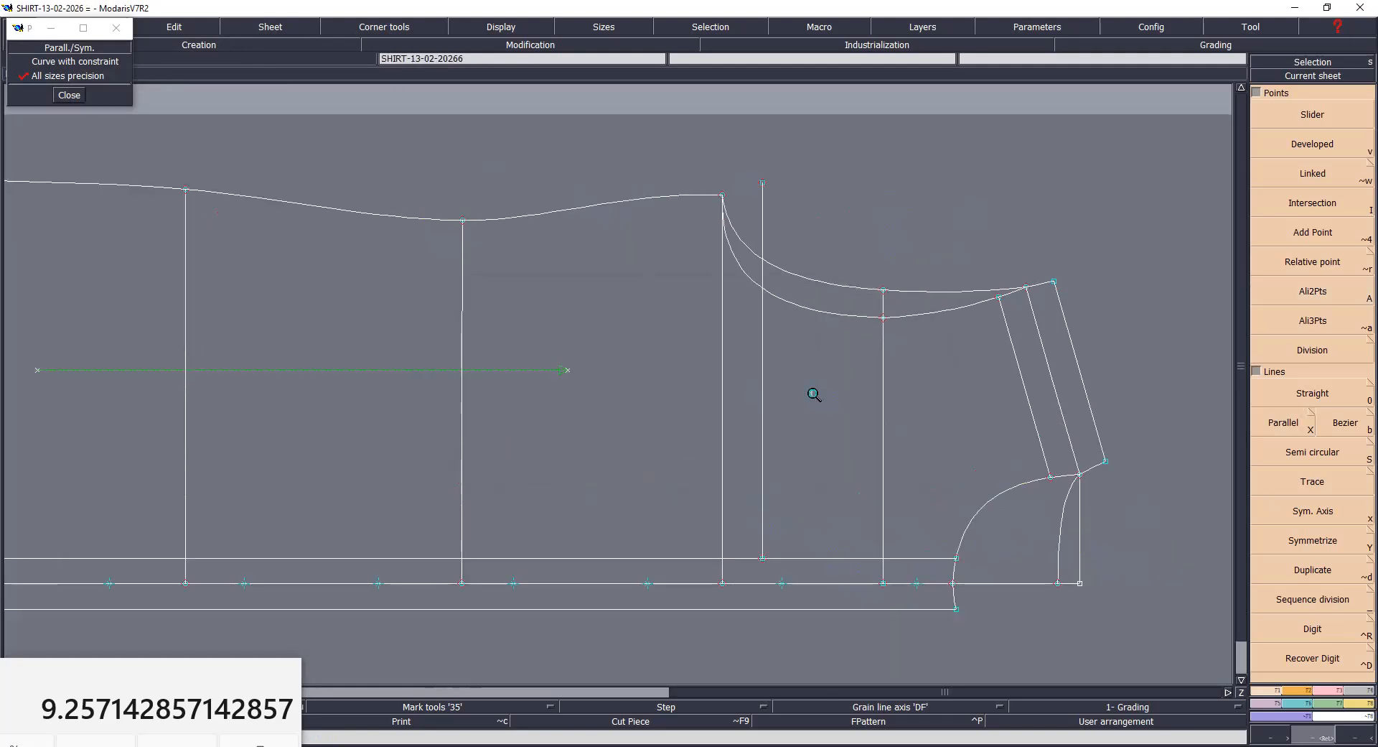
key(s)
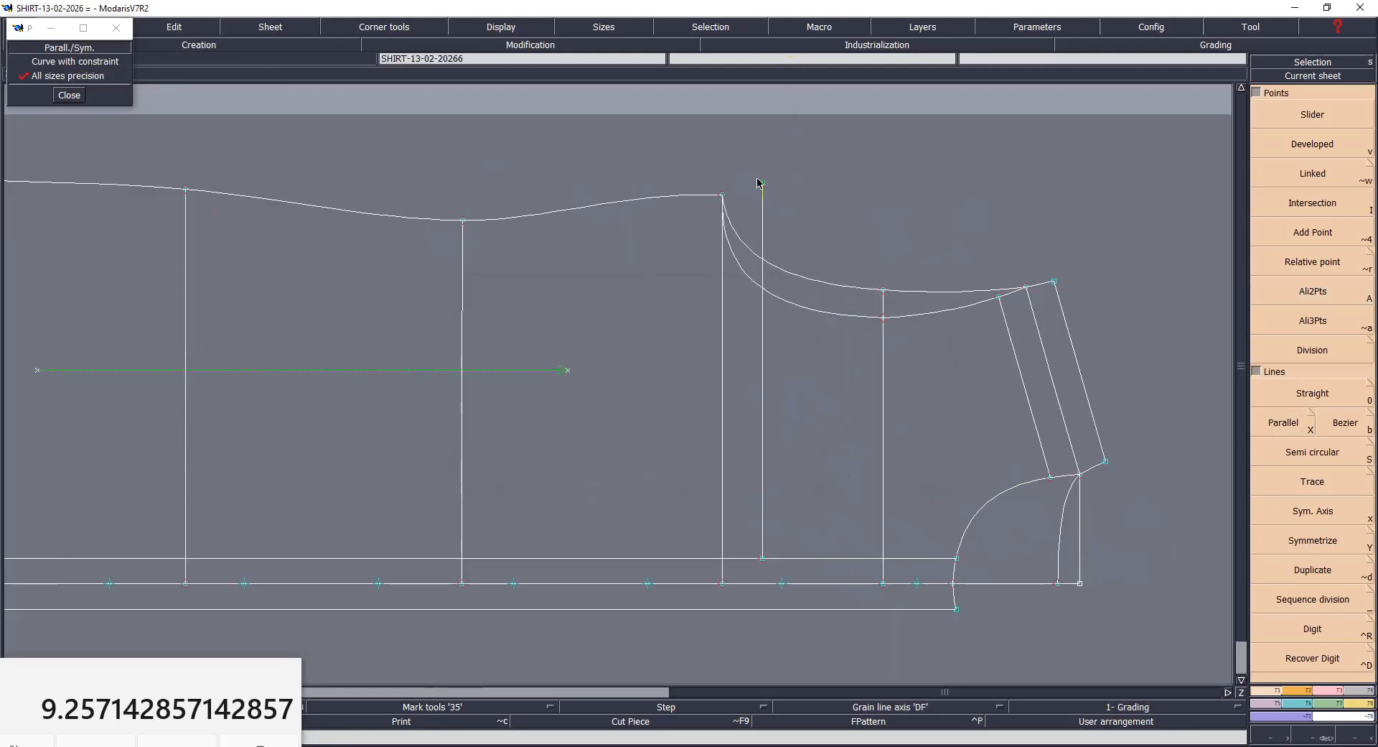
click(765, 189)
click(764, 291)
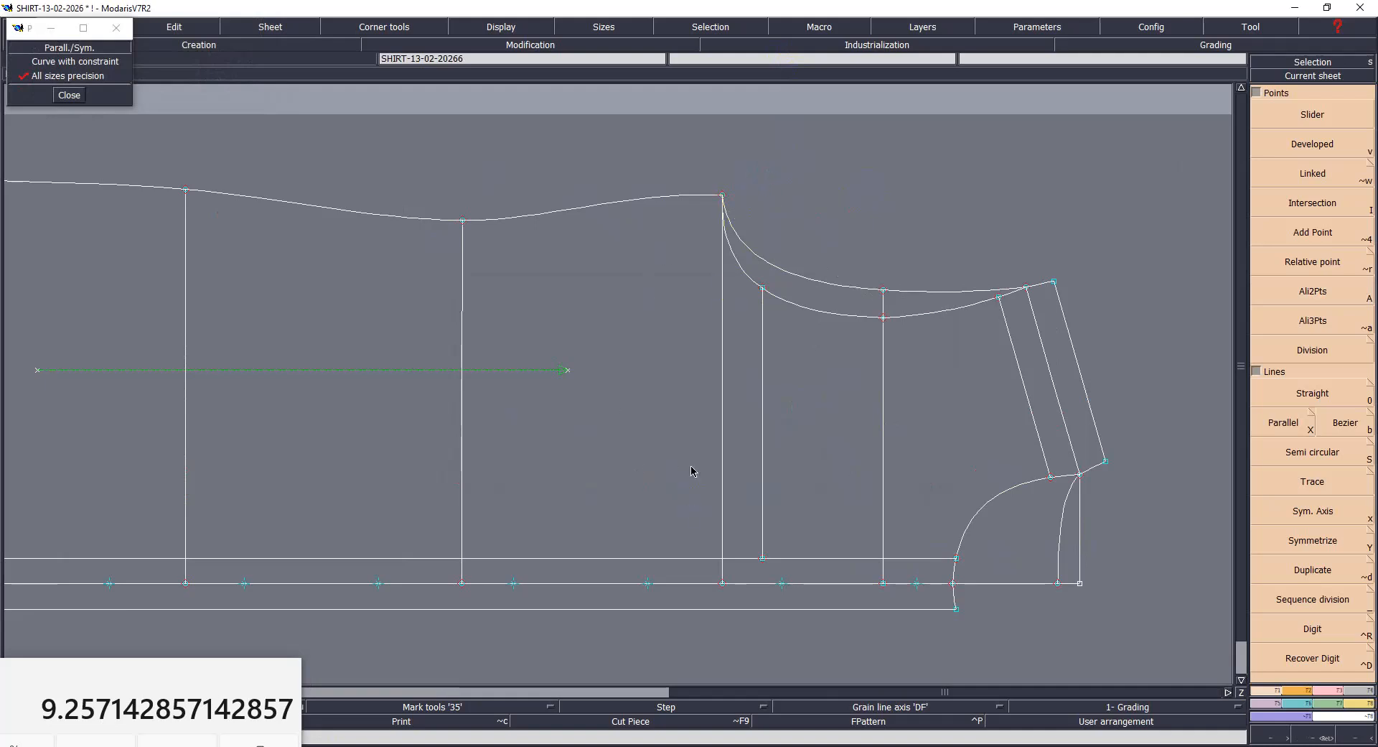
Step: Mark the middle of the pocket placement line with a sequence division into 2 parts and save the pattern
click(1319, 605)
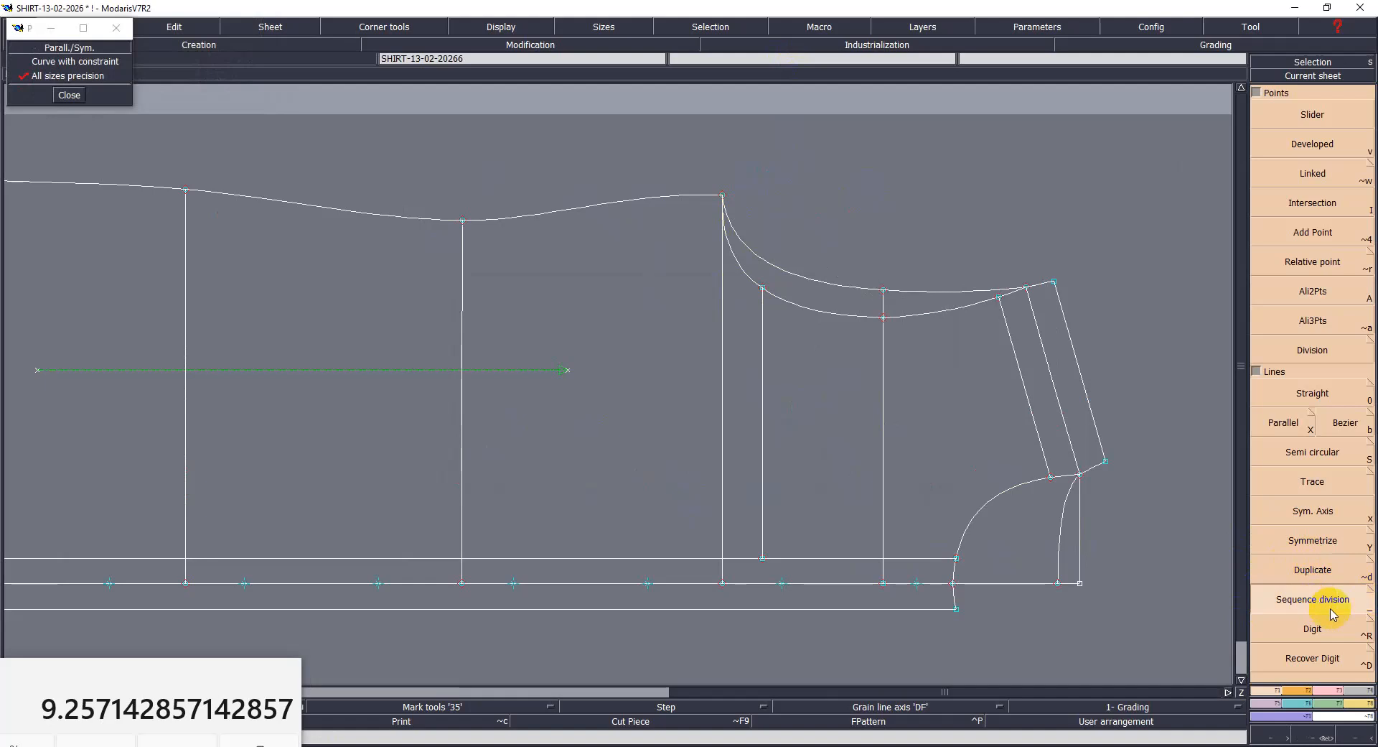
click(763, 557)
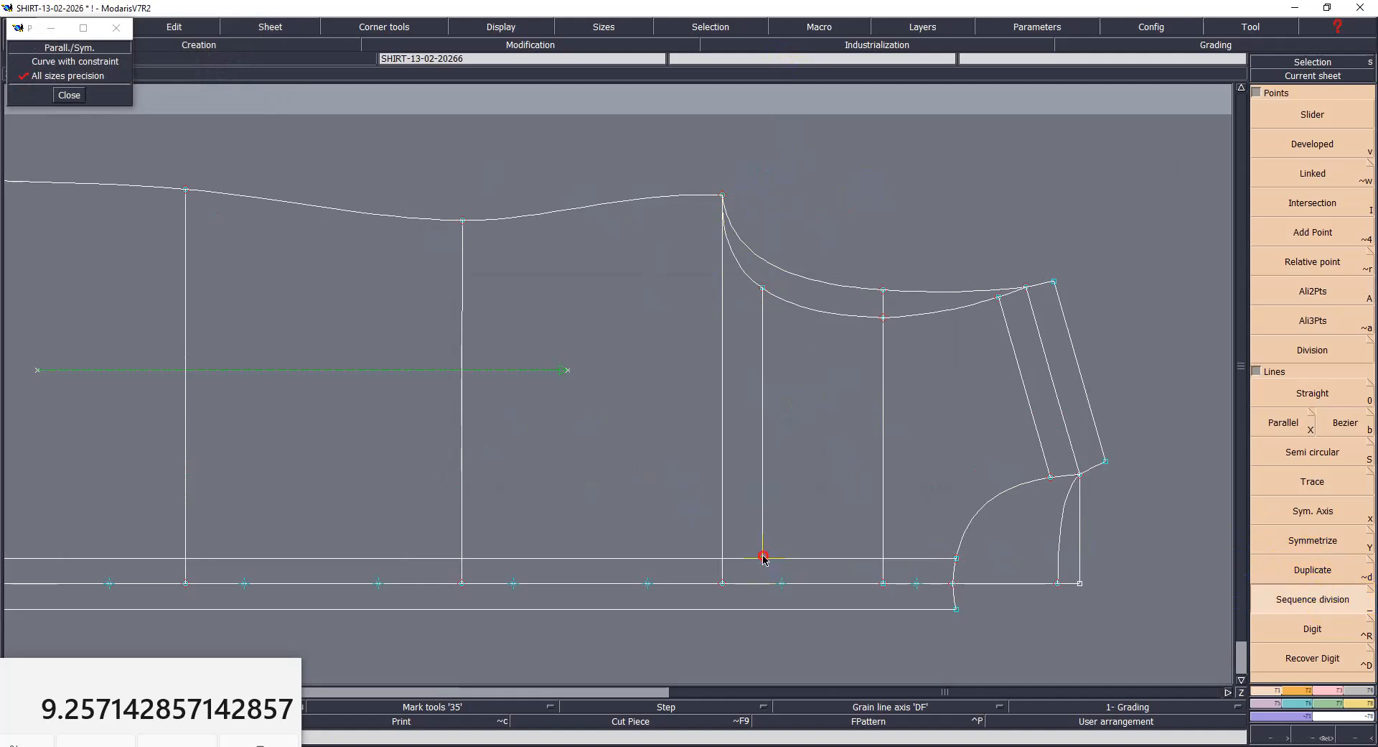
click(762, 290)
text(2)
key(Return)
key(Delete)
click(761, 425)
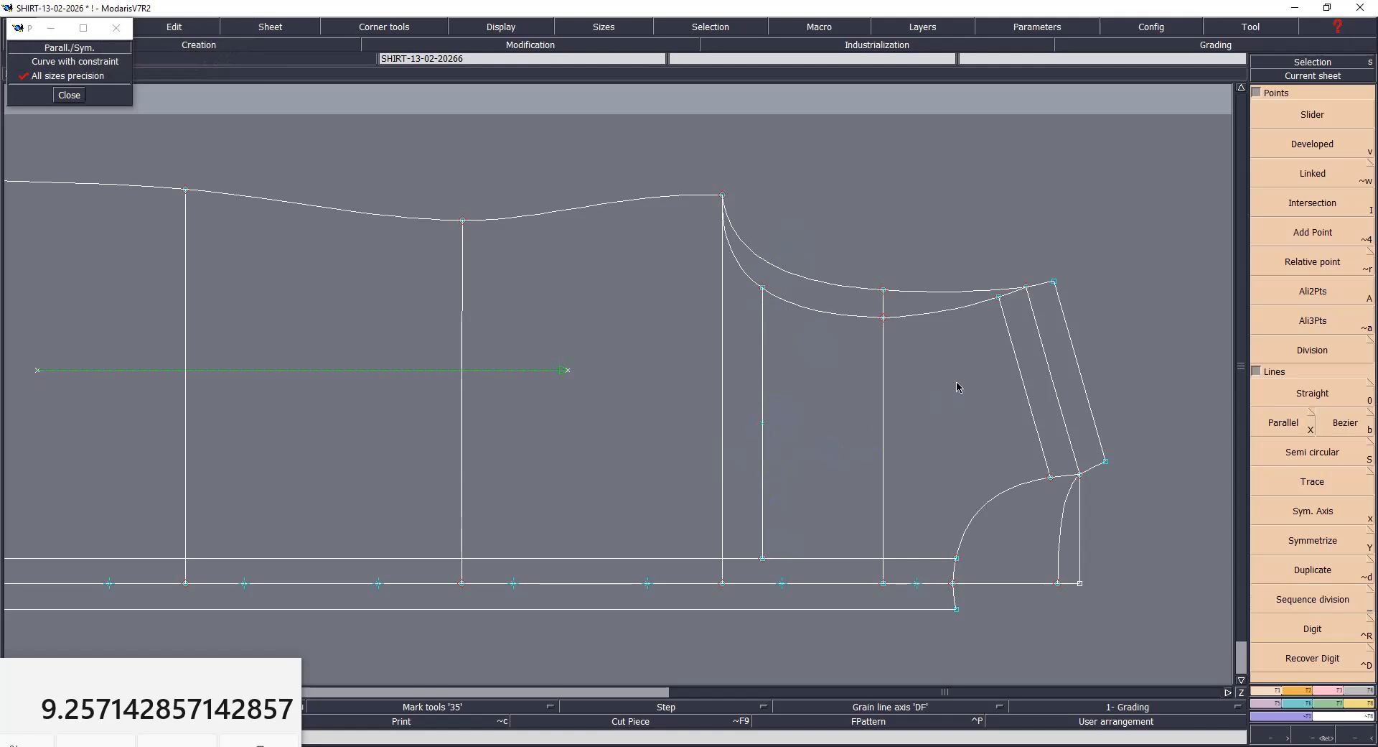
key(ctrl+s)
click(628, 460)
Step: Check the size S pocket width and pocket height in the Picture-2.PNG measurement chart
mouse_move(883, 729)
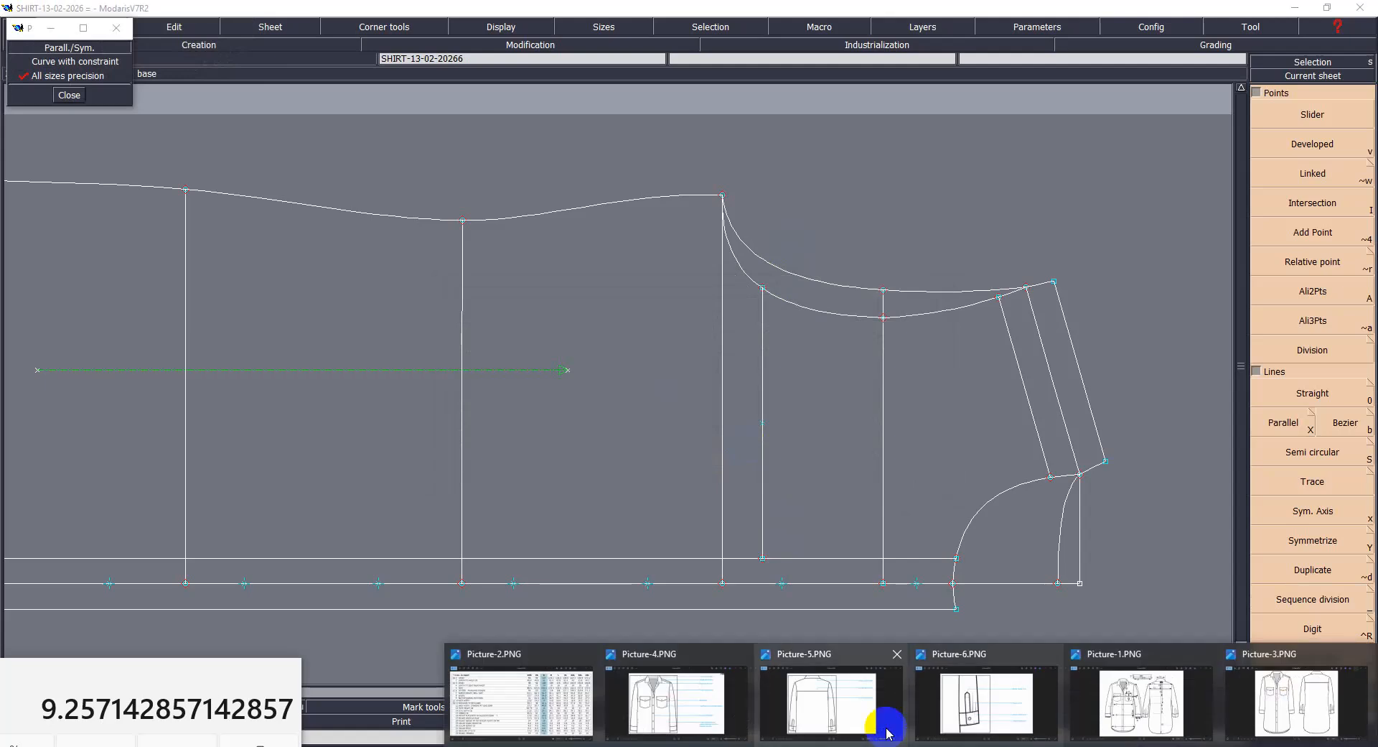
click(535, 692)
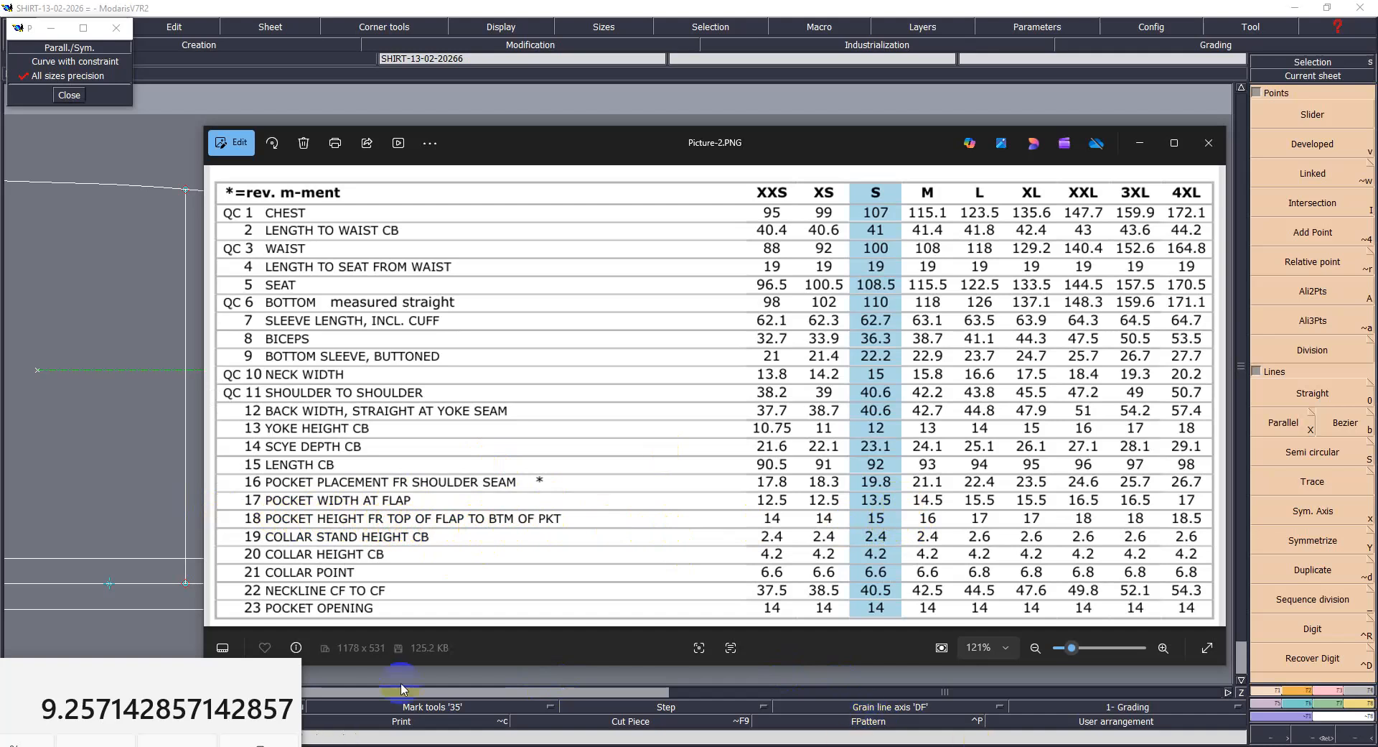
click(108, 443)
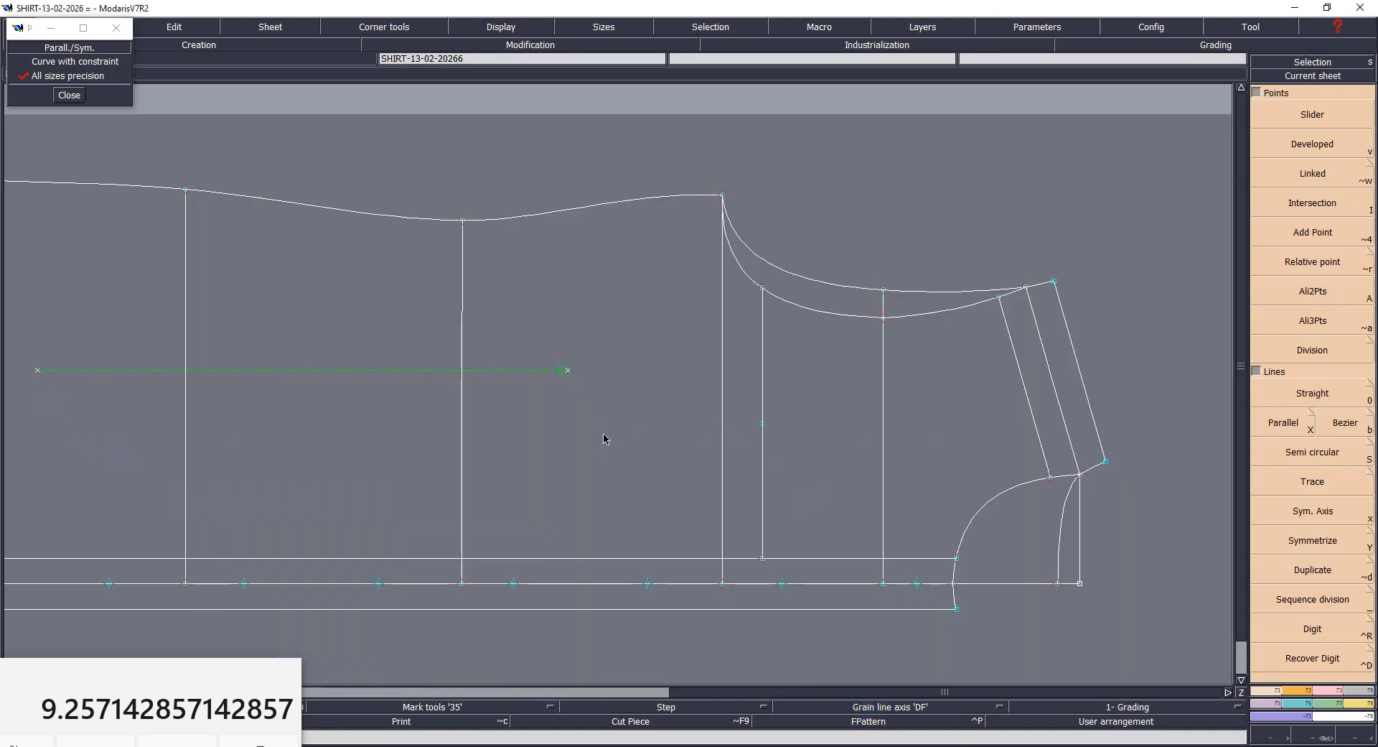
Step: Draw the pocket's centre line from the placement line's midpoint towards the hem, with dx -15 cm and dy 0
key(b)
click(763, 423)
text(2.50)
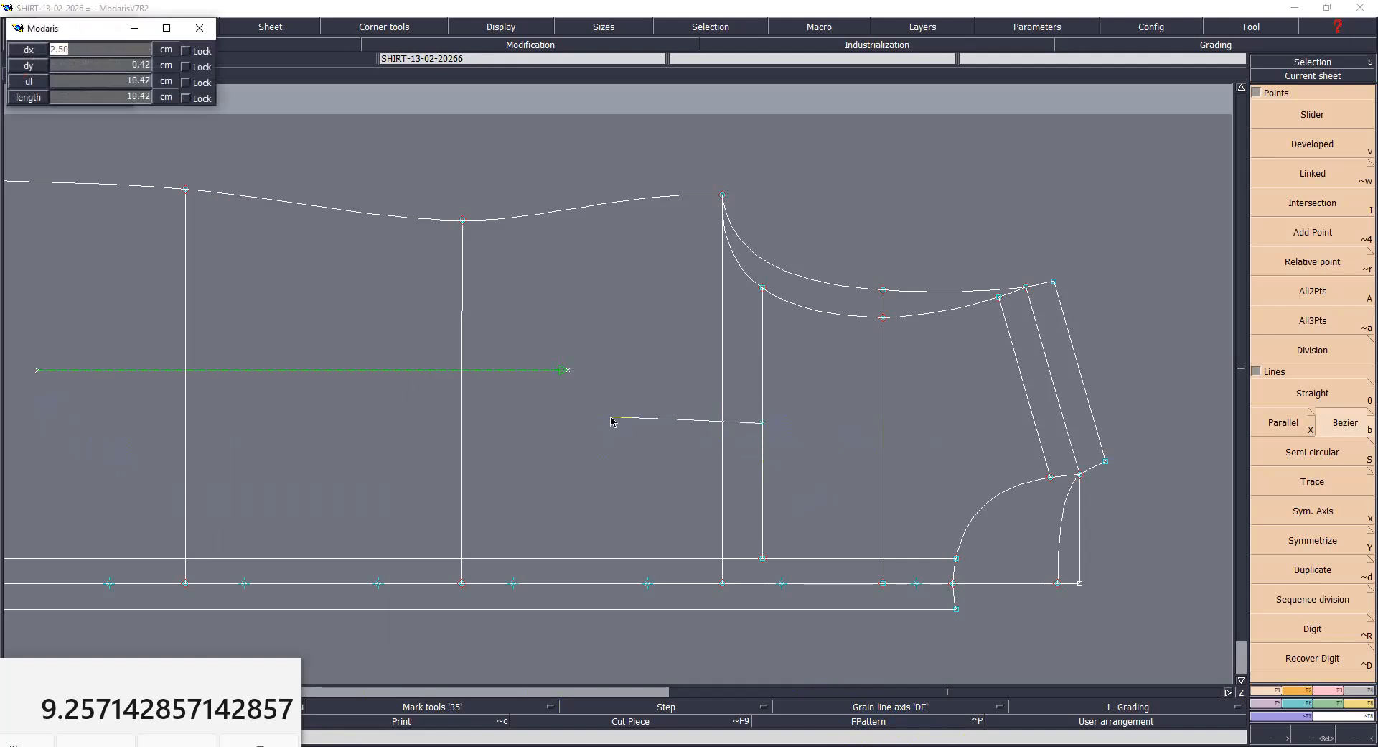
text(-15)
key(Tab)
text(0)
key(Return)
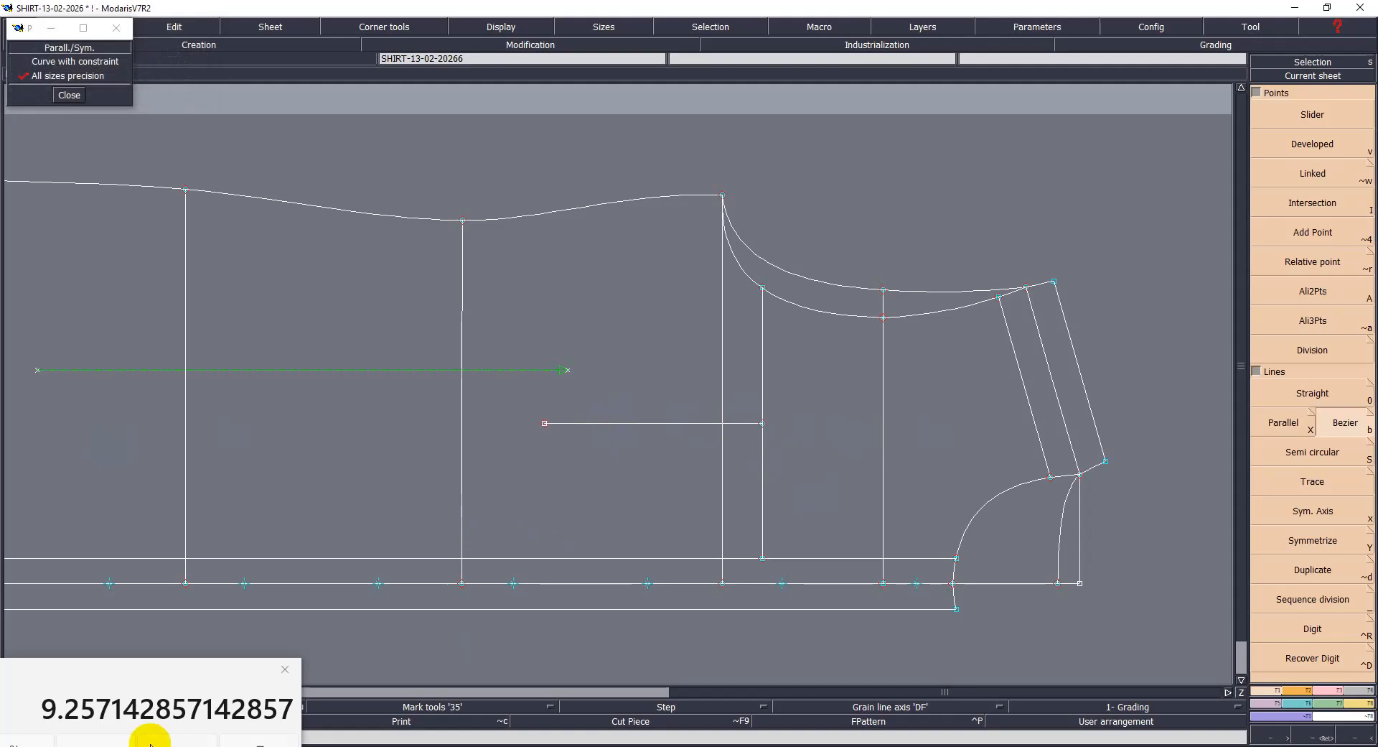
Step: Calculate half of the 13.5 cm pocket width with the calculator
key(Escape)
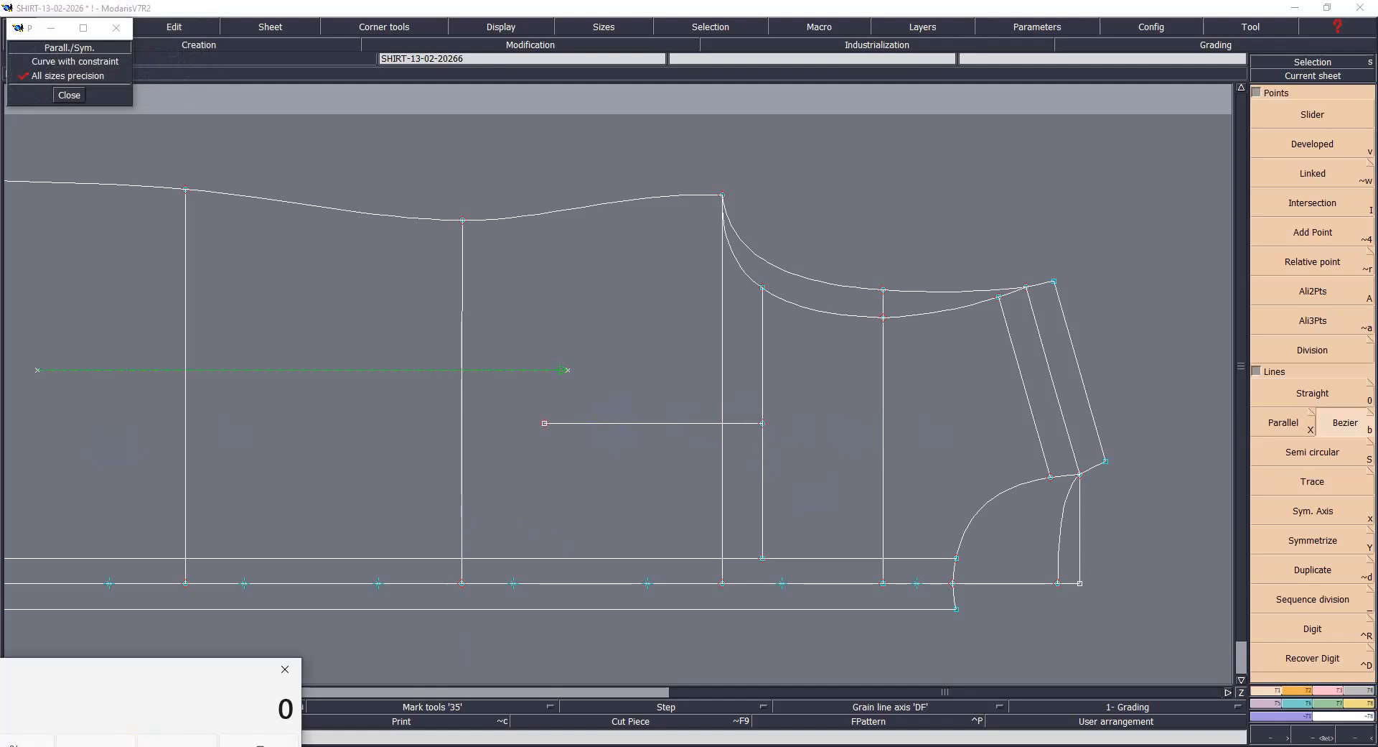
text(1)
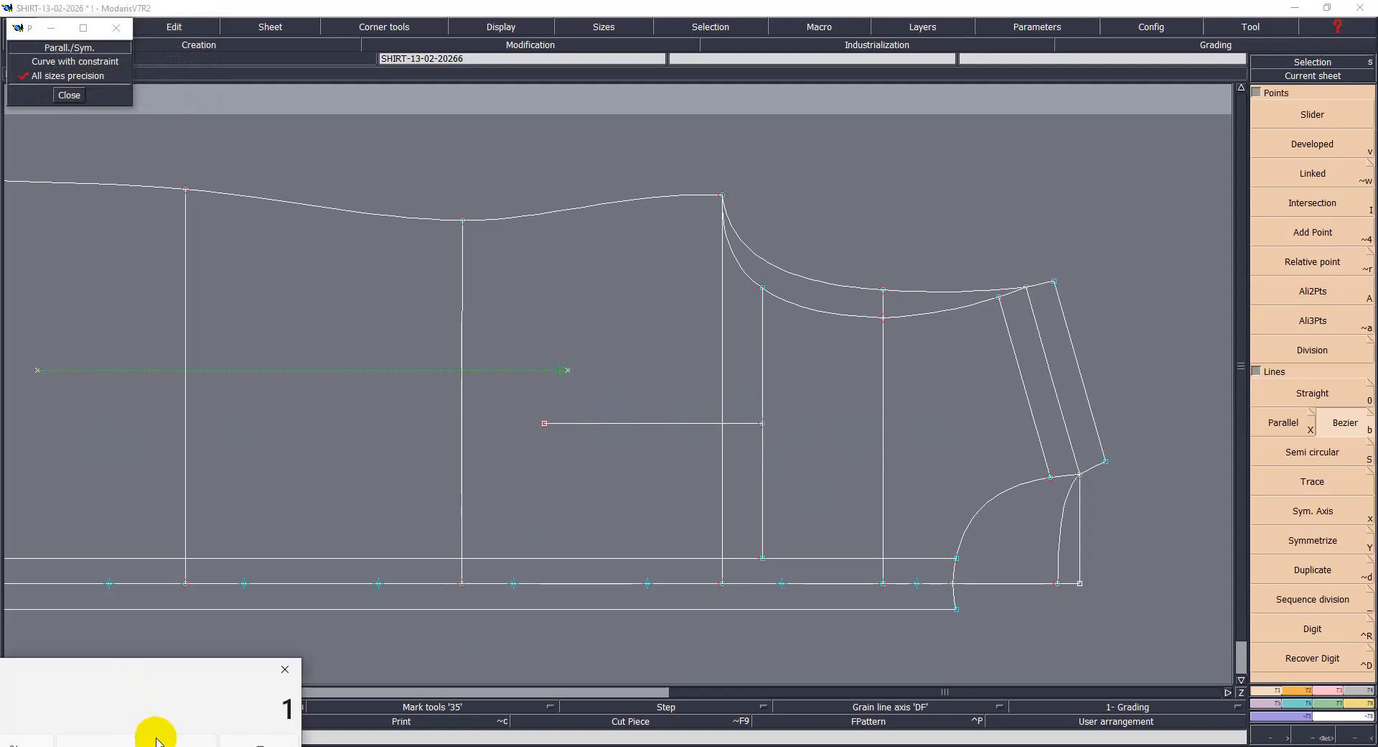
text(3.5/2)
key(Return)
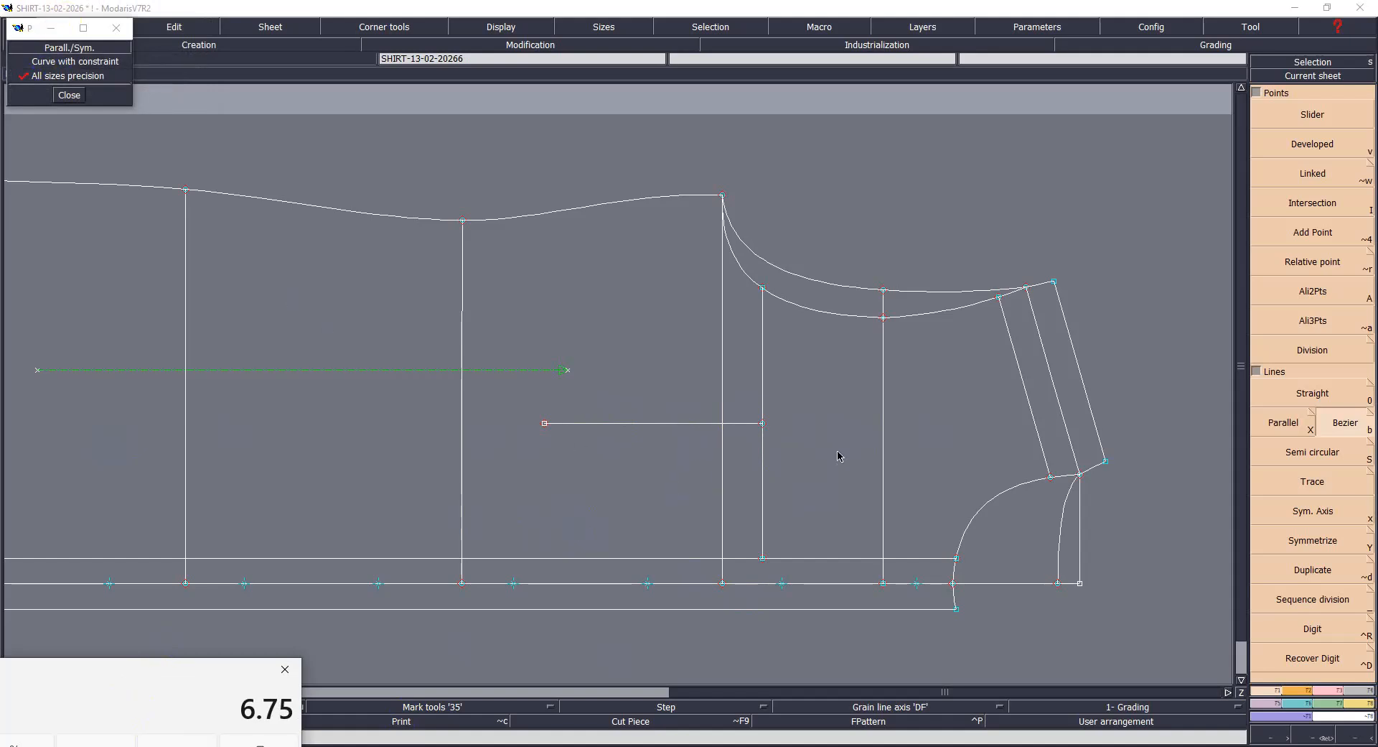
Step: Create parallels of the pocket's centre line at 6.75 cm and -6.75 cm for the two pocket sides
click(1284, 419)
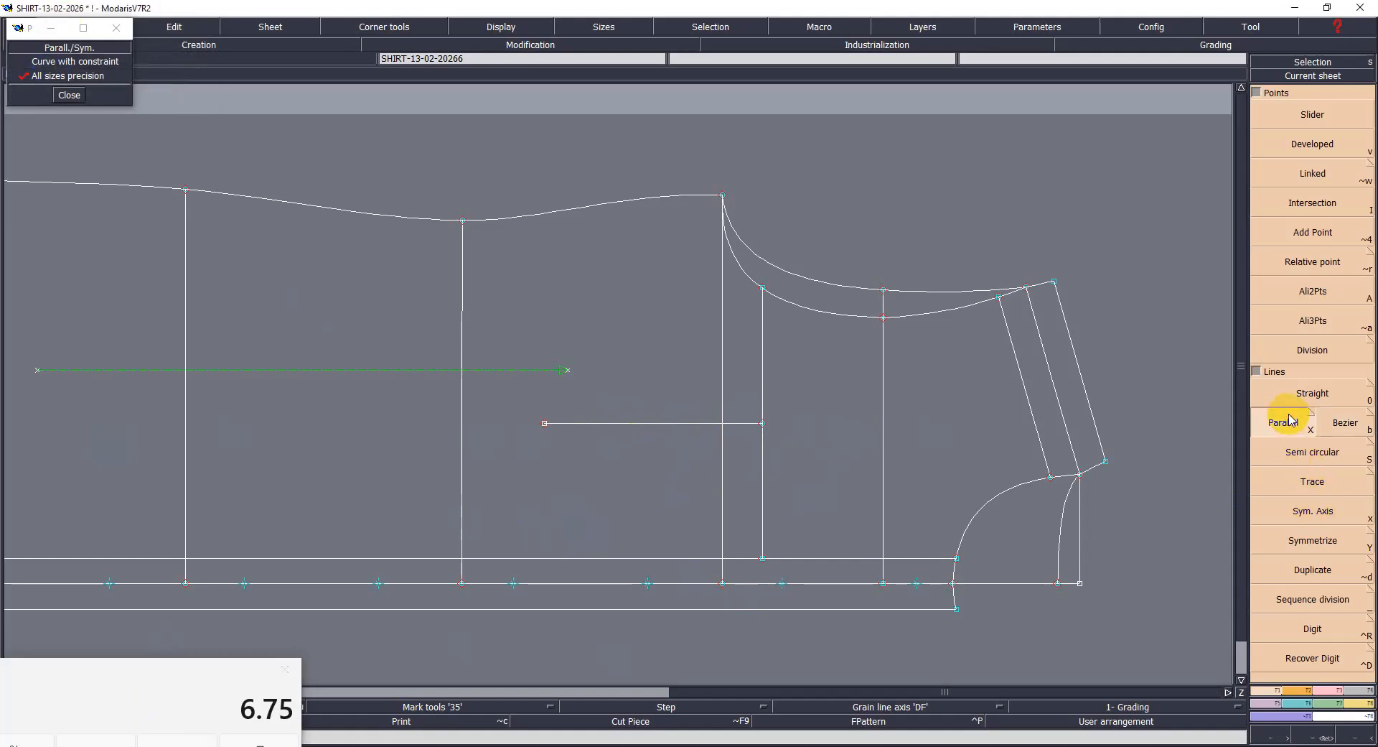
click(611, 424)
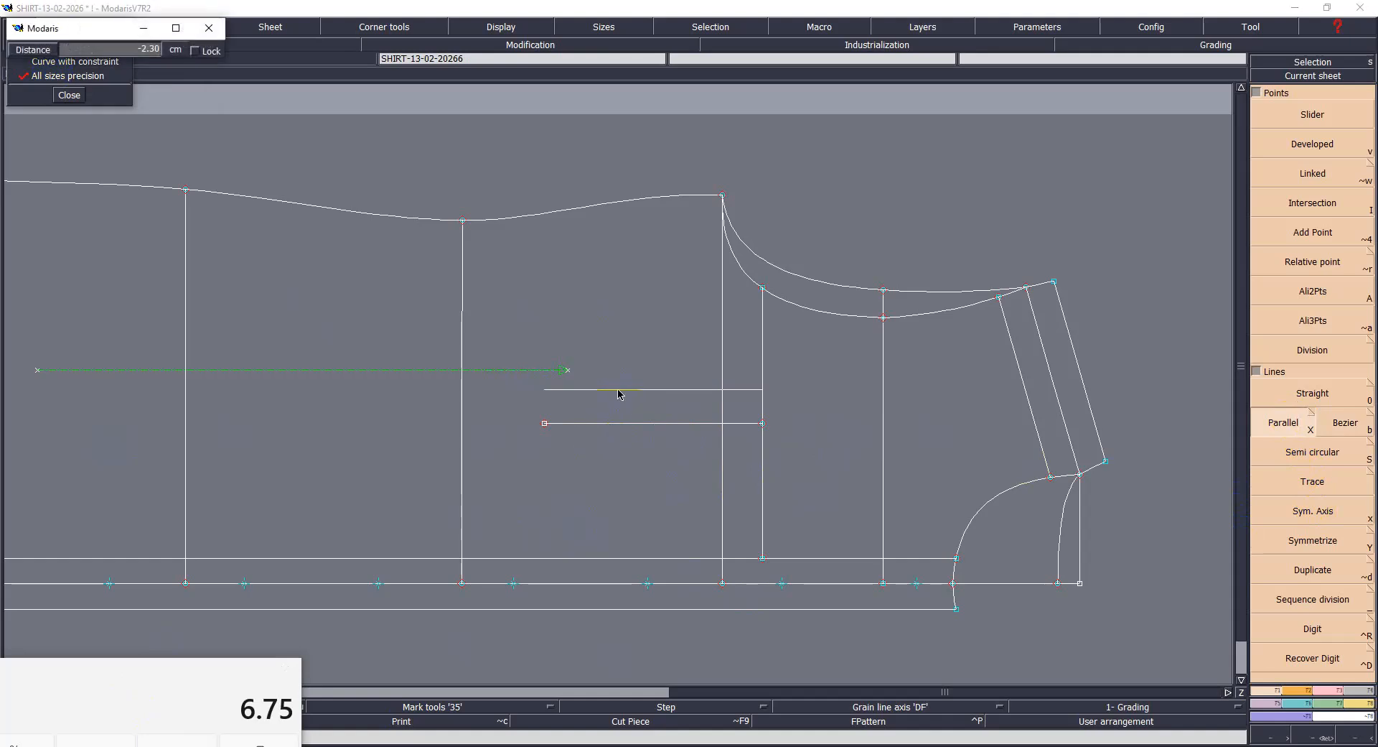
key(Down)
text(6.75)
key(Return)
click(637, 424)
text(-6.75)
key(Return)
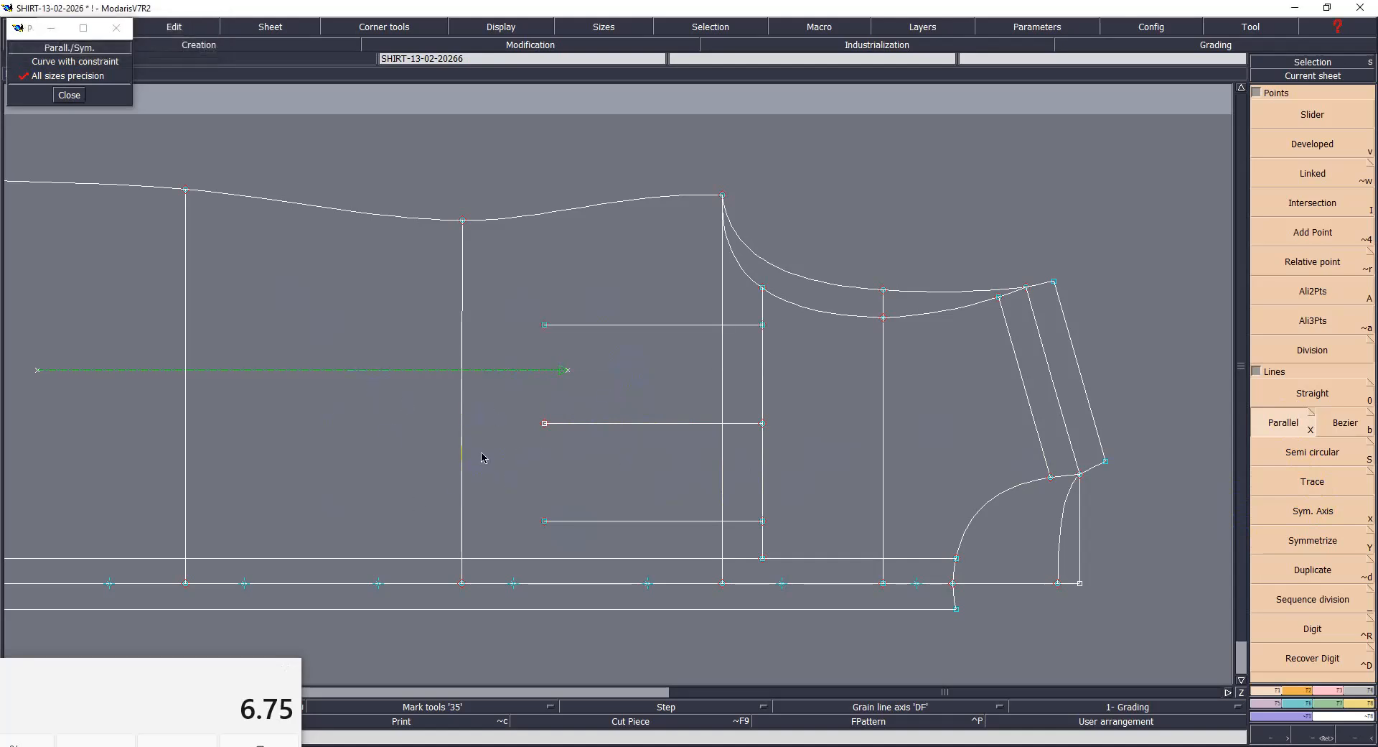
Step: Subtract the 13.5 cm side length from the 15 cm pocket height with the calculator
click(130, 741)
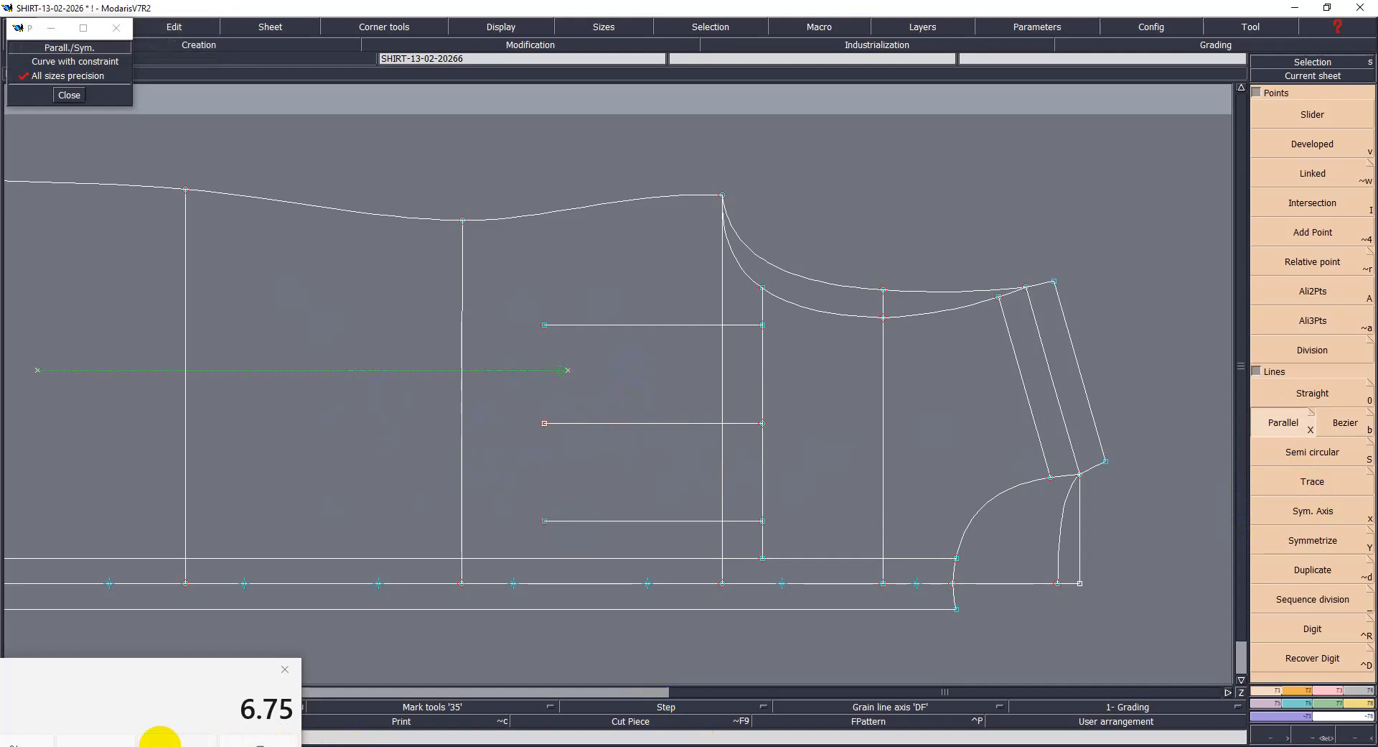
click(177, 741)
text(15)
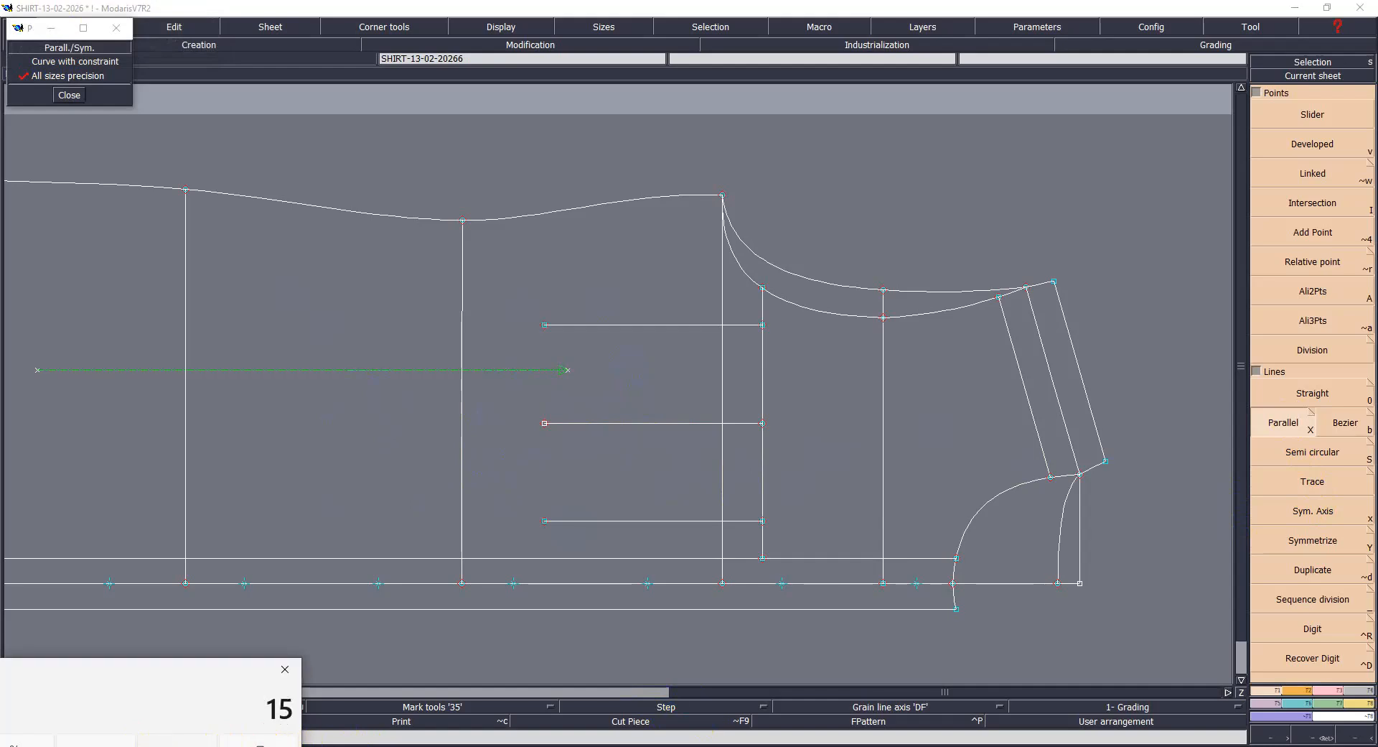
text(-13.5)
key(Return)
Step: Reshape the hem-side ends of both pocket side lines, shortening each side by 1.5 cm
key(r)
click(555, 292)
key(r)
drag(545, 328, 567, 335)
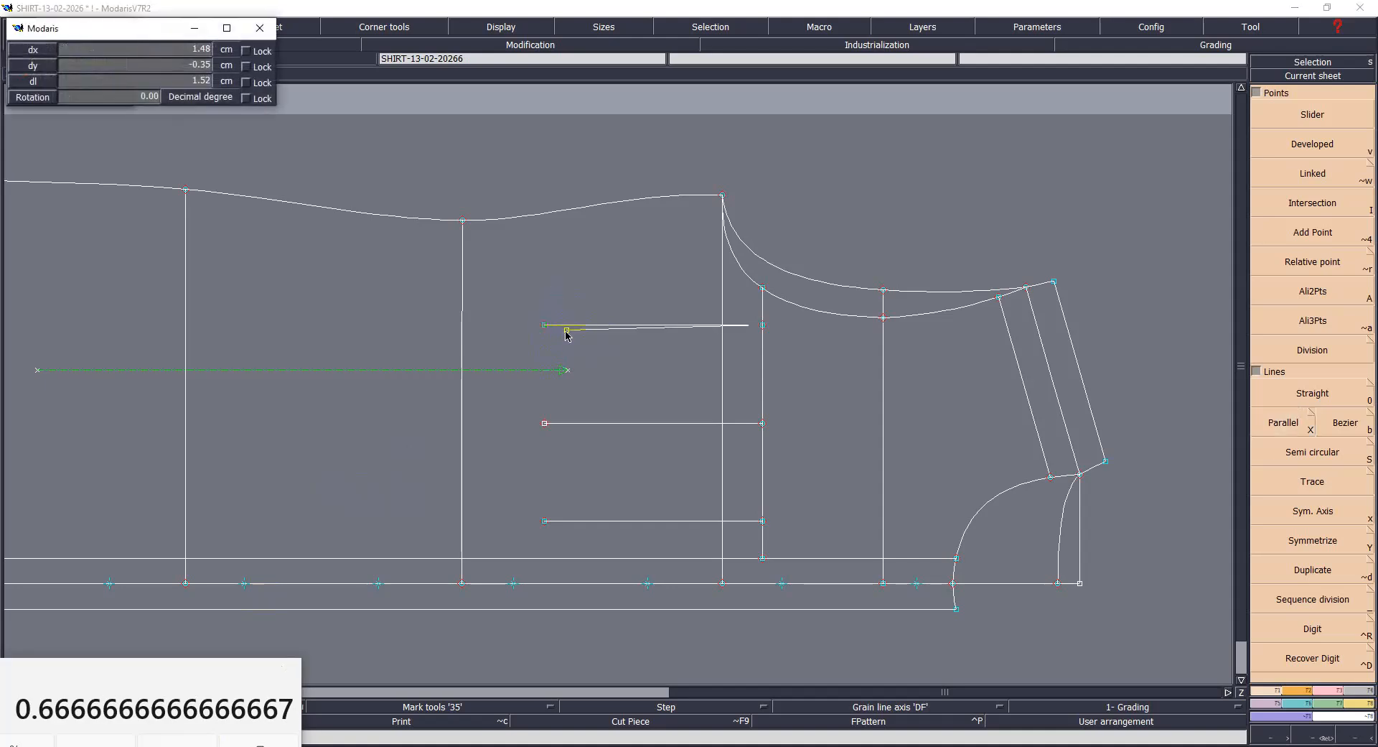
text(1)
key(Return)
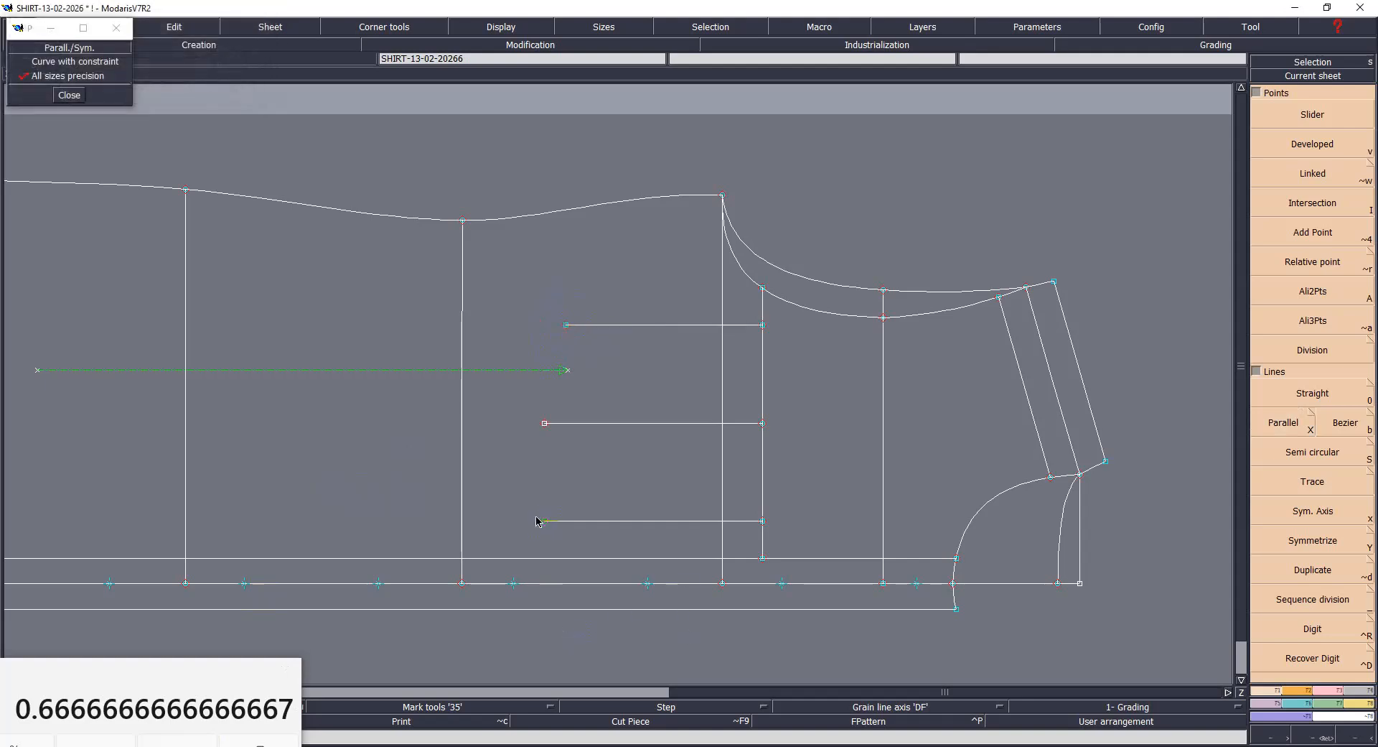
drag(546, 522, 573, 526)
text(1.50)
key(Return)
Step: Draw the pointed pocket bottom by joining both side ends to the centre line's end, and delete the centre line
key(b)
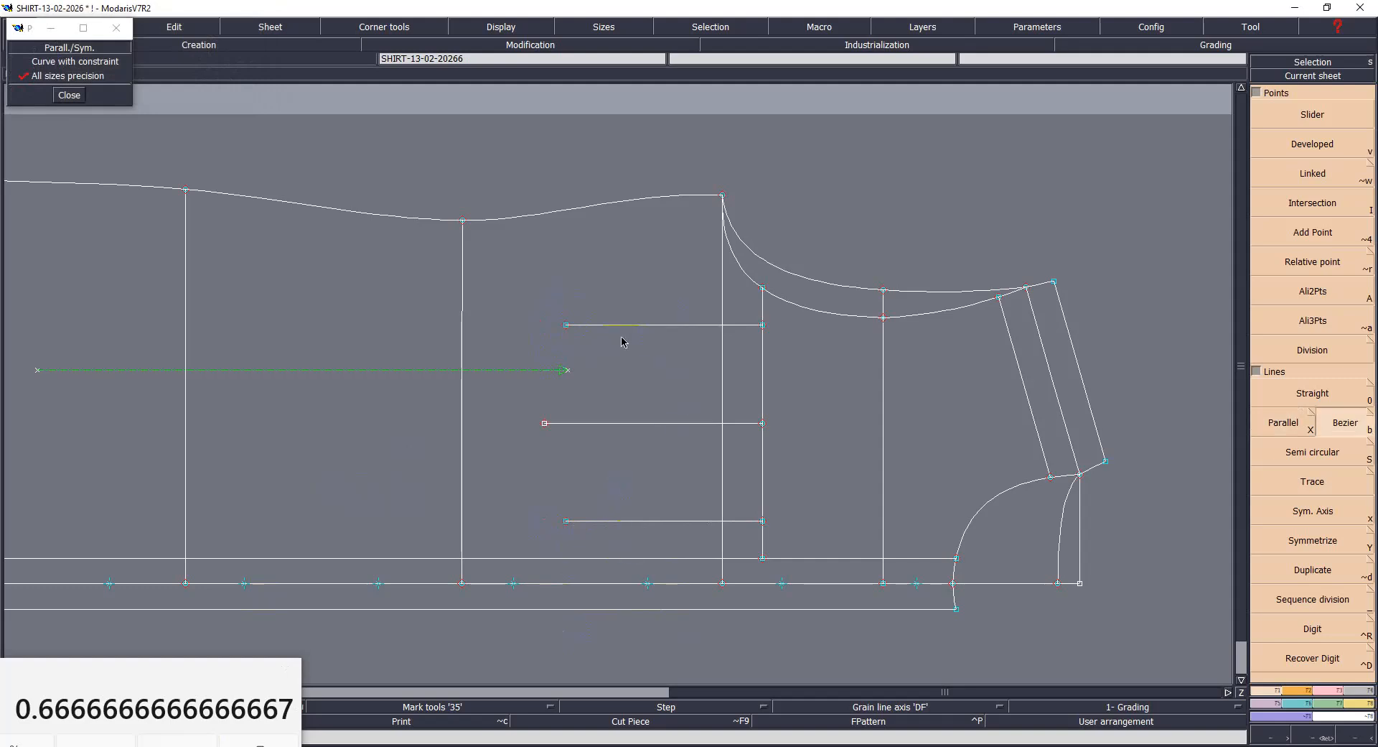
click(567, 324)
click(544, 424)
click(544, 423)
click(566, 521)
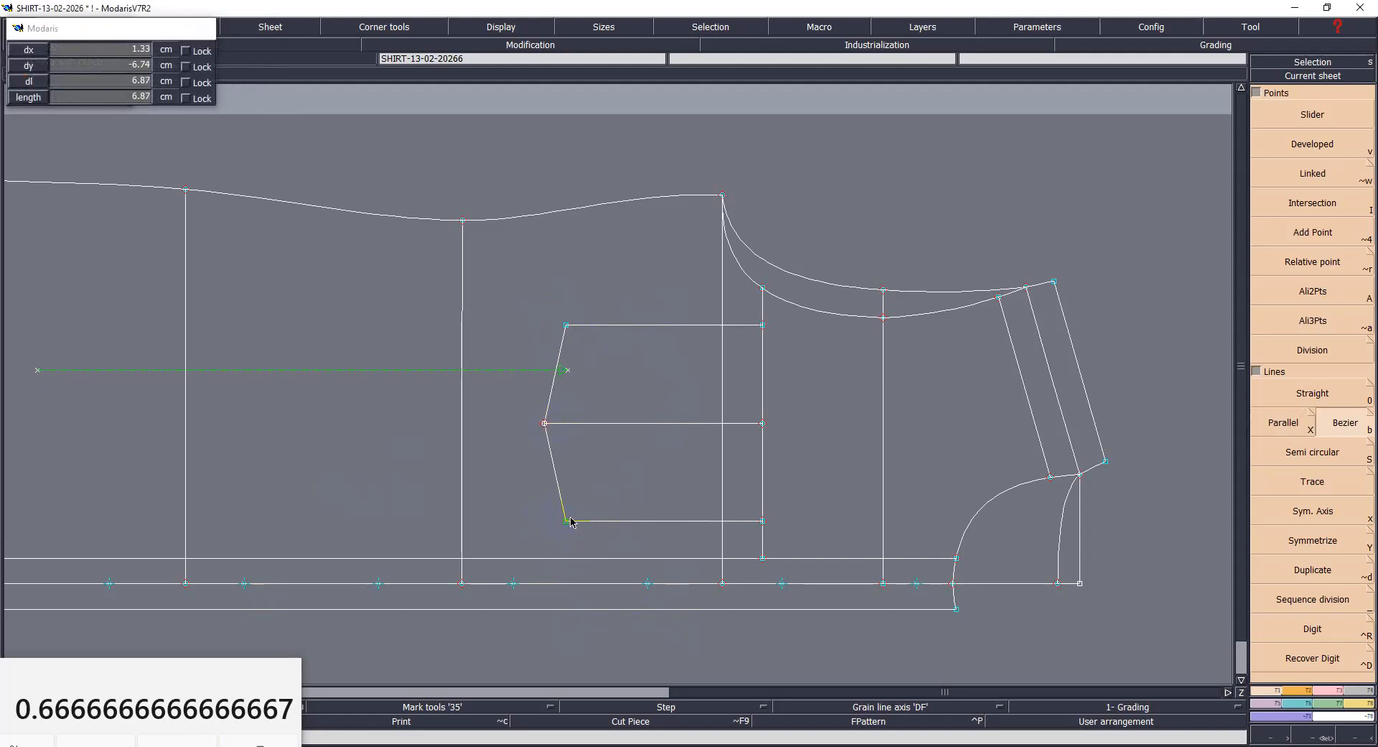
key(s)
click(649, 423)
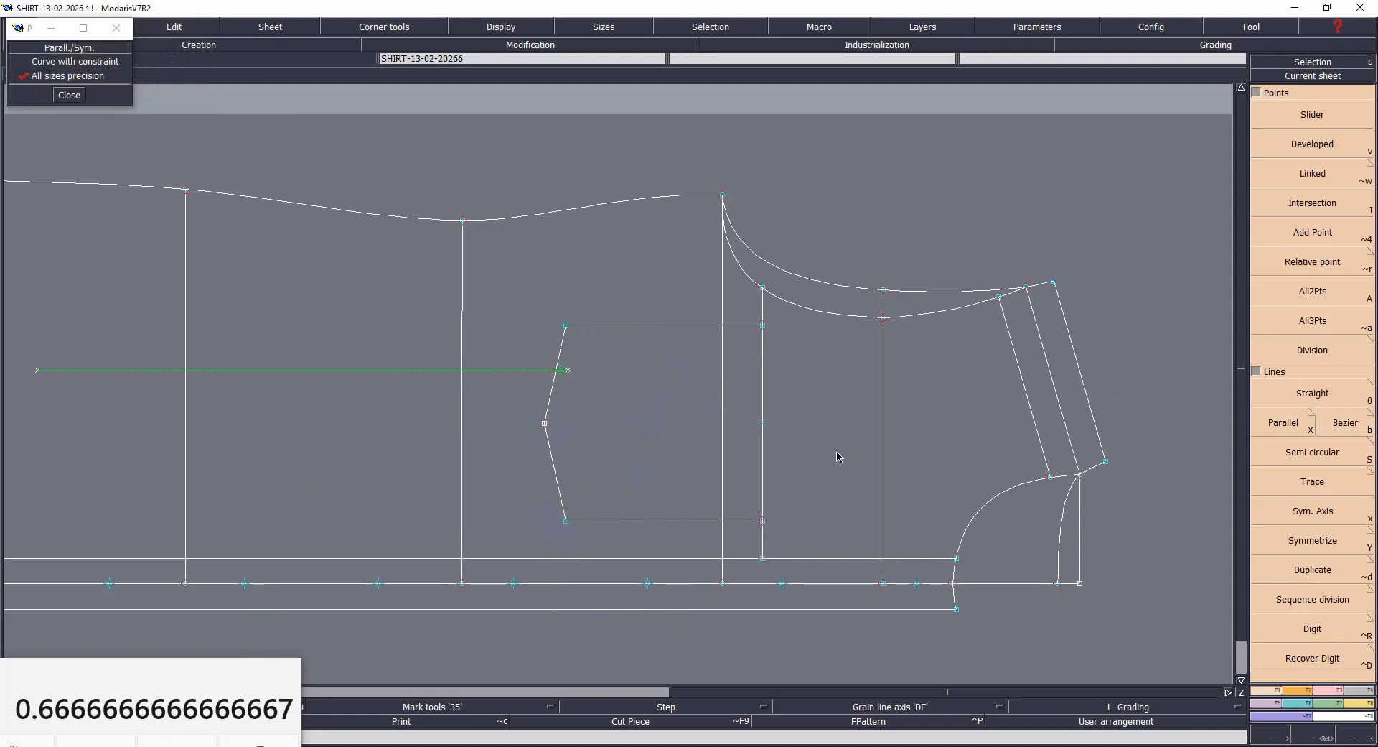
Step: Trim the pocket placement line to the two pocket side lines with Adjust 2 lines
key(F3)
click(1298, 218)
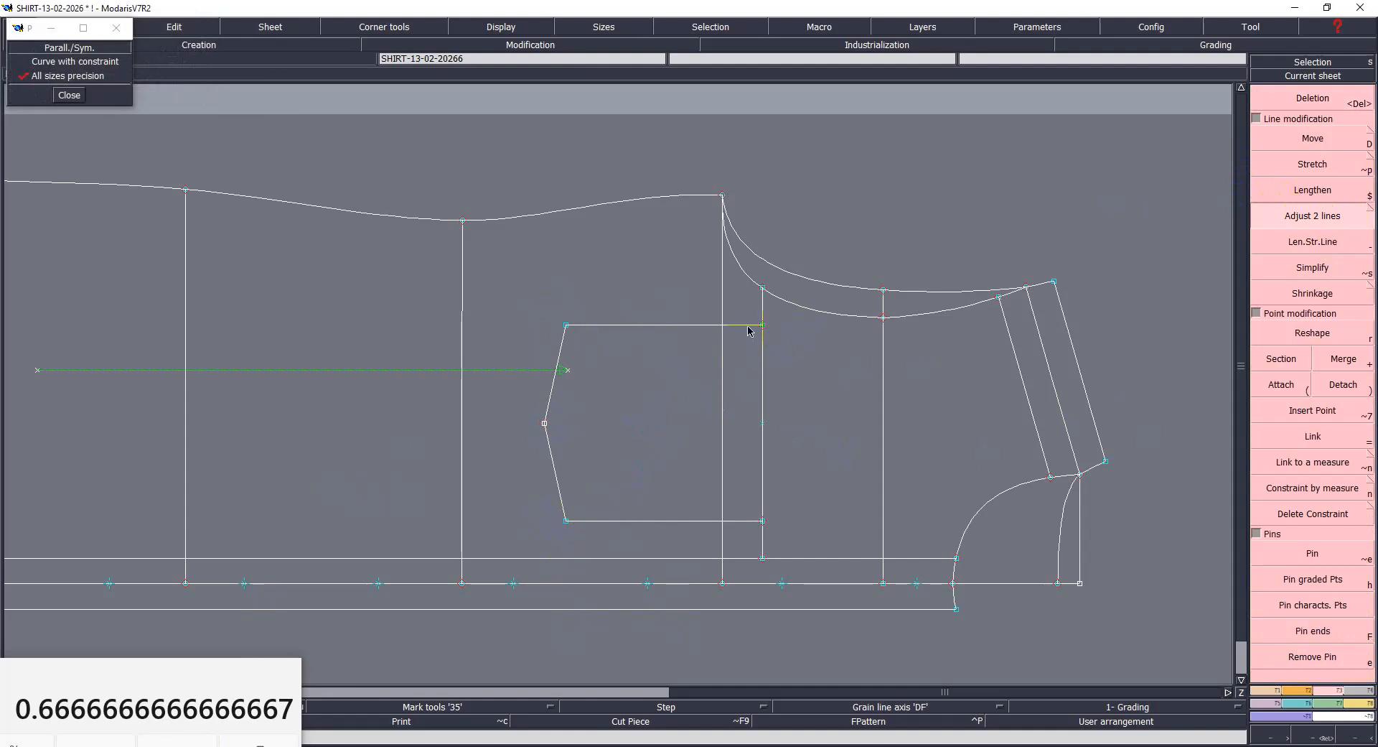
click(762, 493)
click(751, 520)
Step: Attach the pocket's top edge to the side lines at both upper corners and save the pattern
key(parenleft)
click(763, 521)
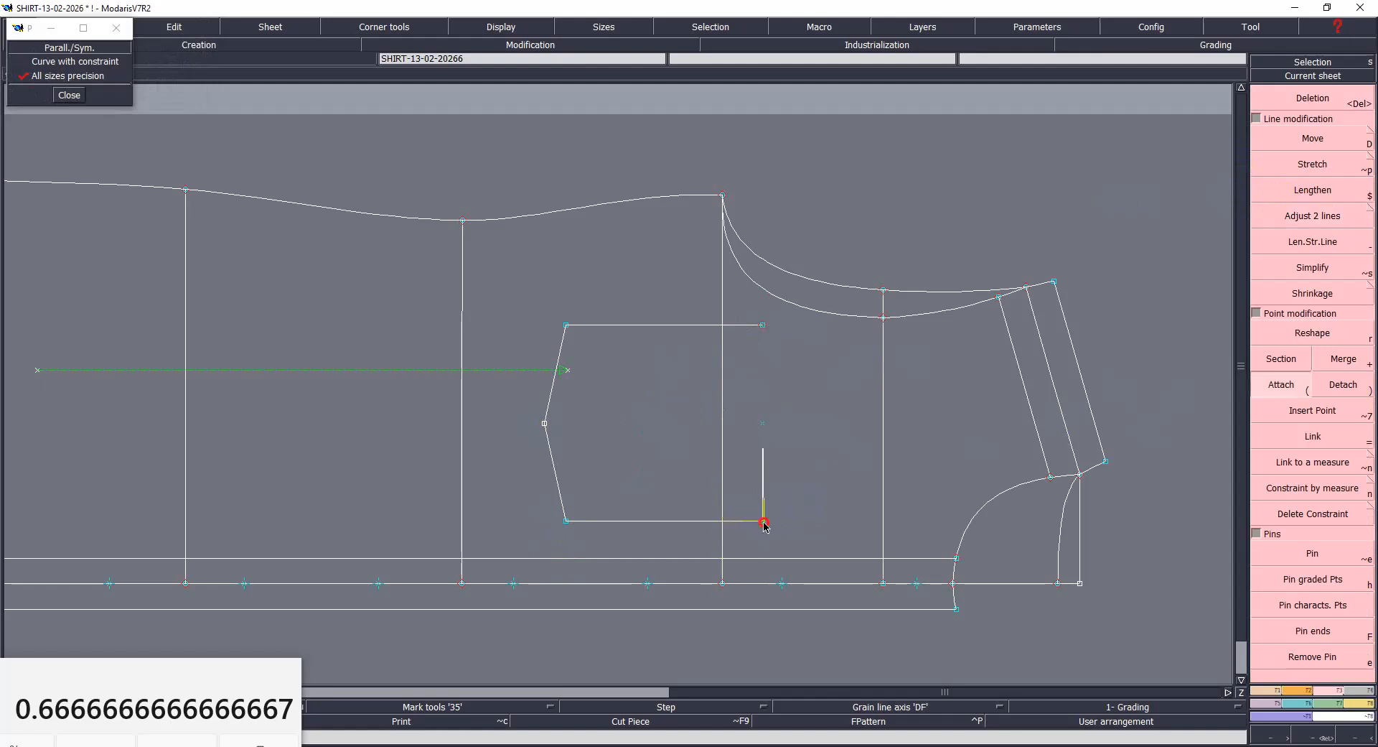
click(761, 326)
key(ctrl+s)
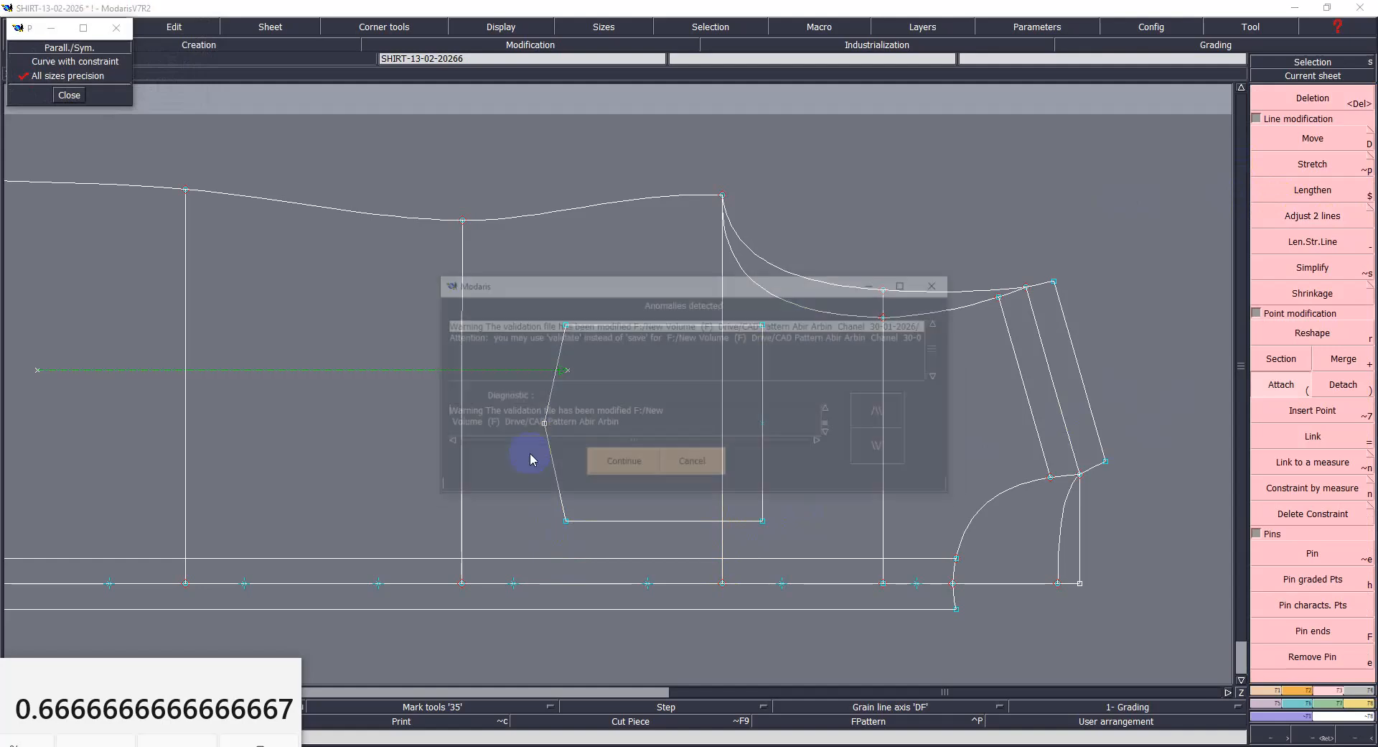
click(631, 459)
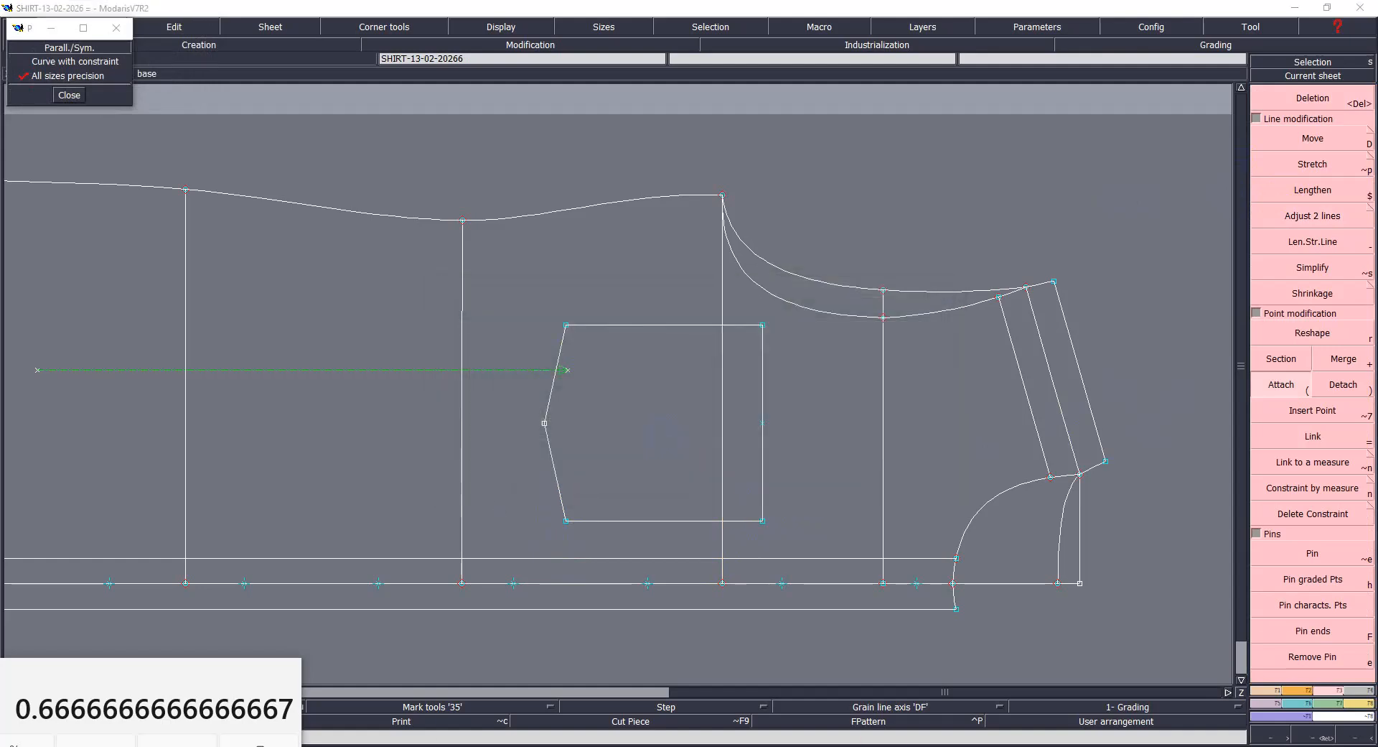
Step: Review the pocket rows in Picture-2.PNG and the pocket and flap drawings in Picture-1.PNG and Picture-3.PNG
click(549, 695)
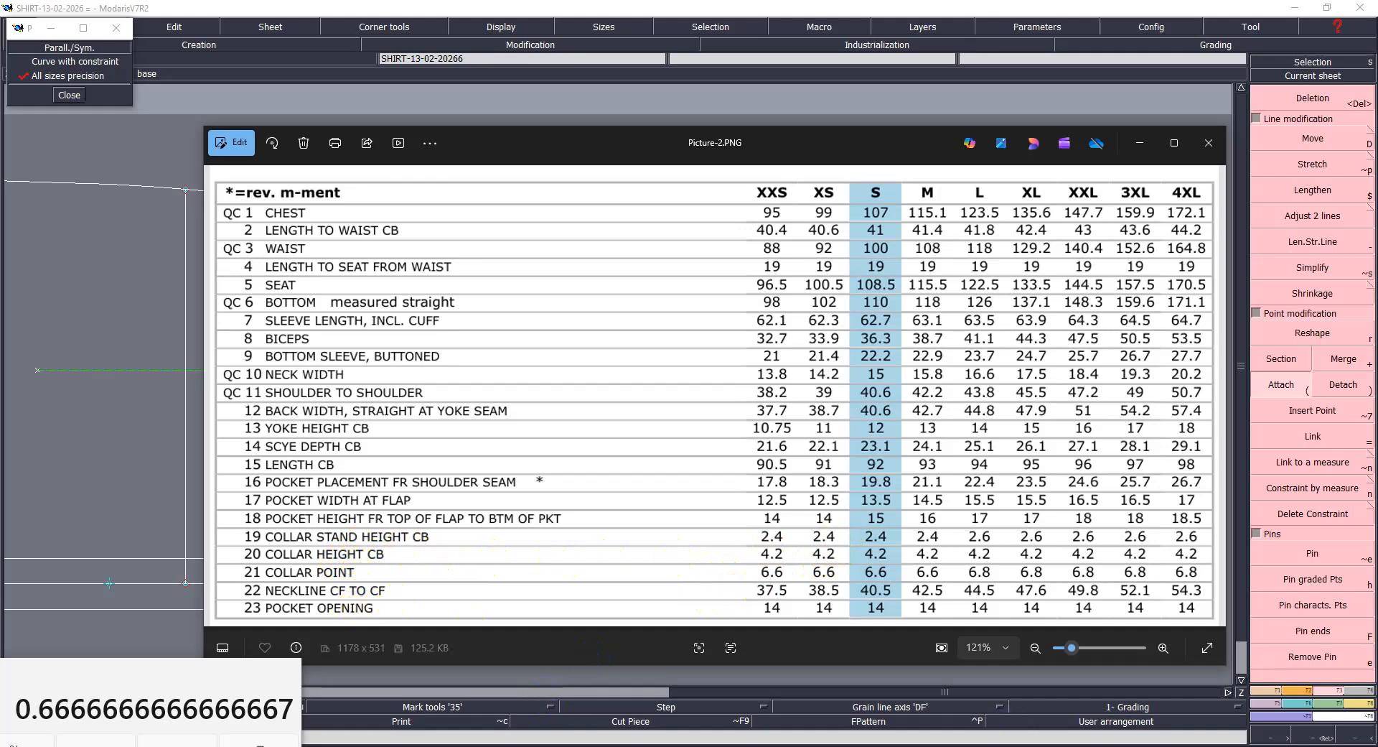
mouse_move(1015, 740)
click(1157, 718)
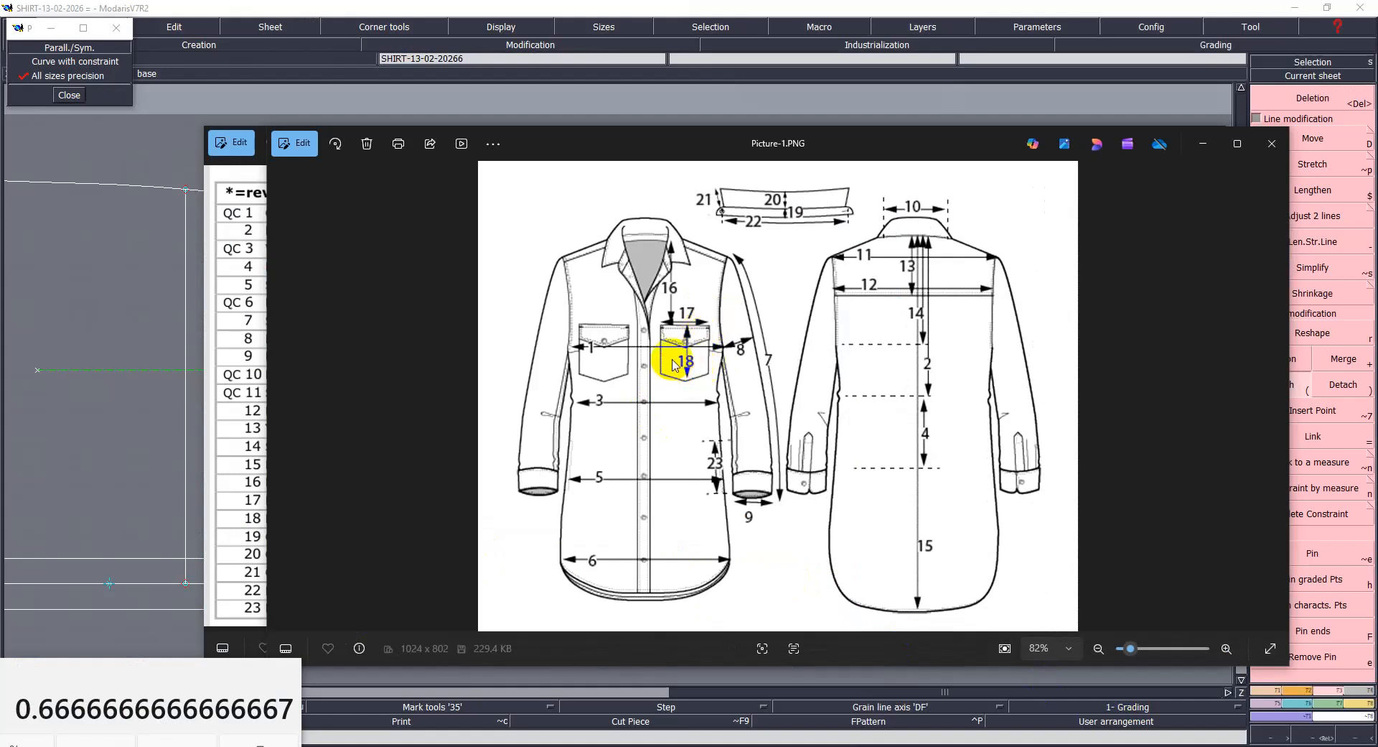
click(909, 745)
click(1301, 709)
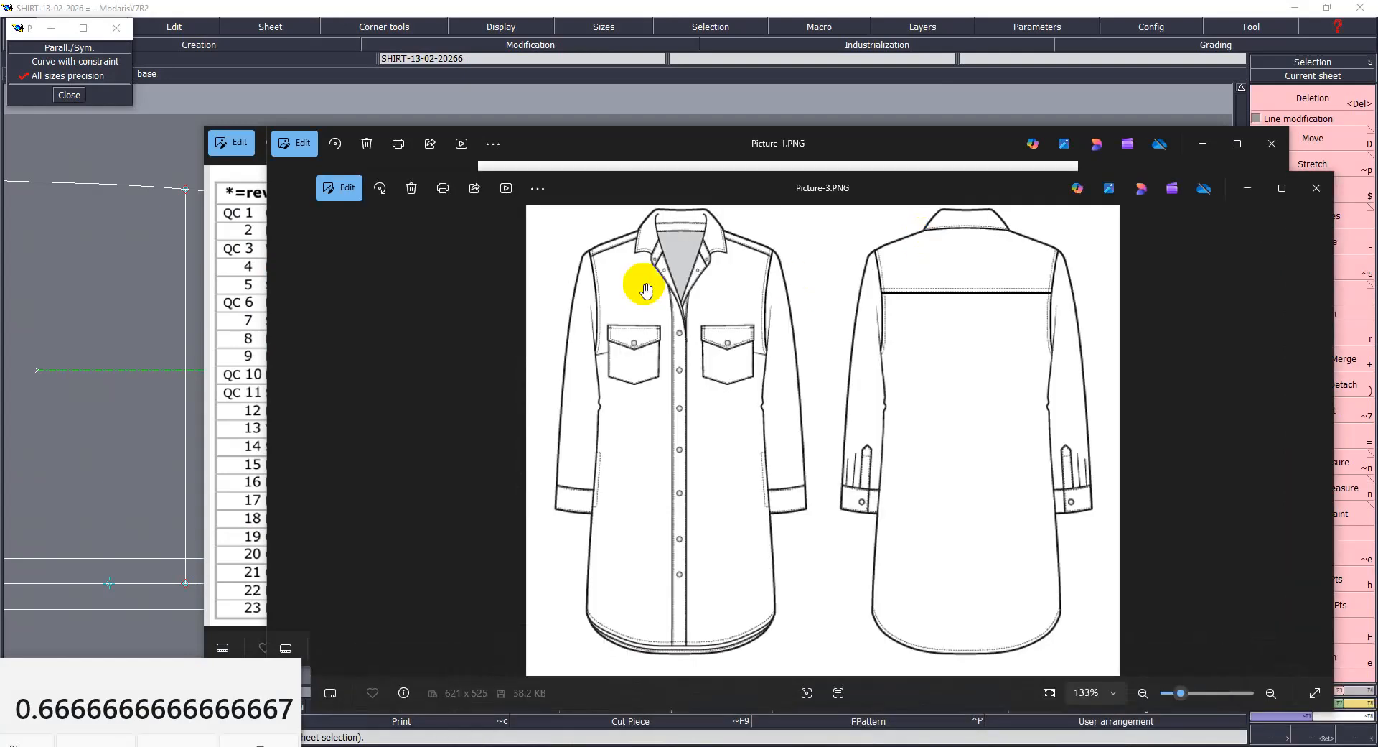
scroll(622, 350, up, 3)
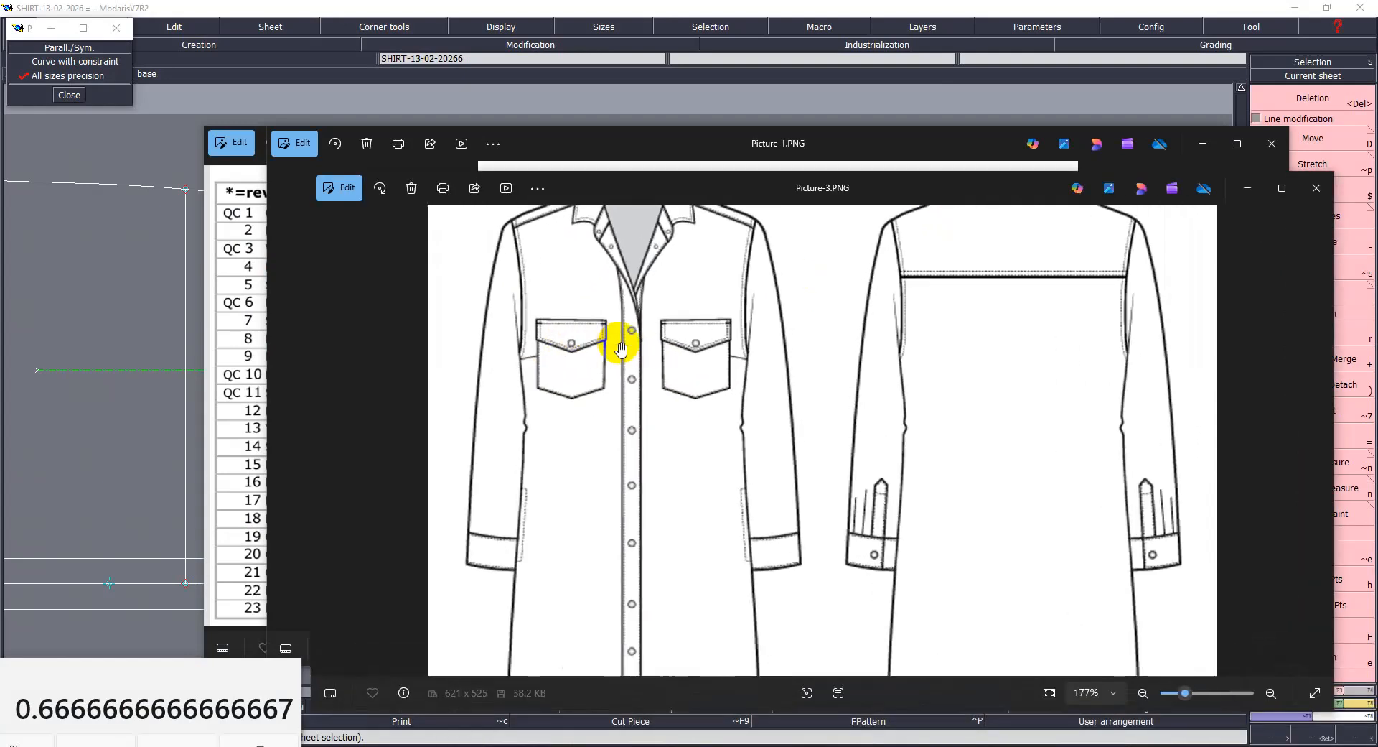
Step: Switch from the Picture-3.PNG drawing back to the shirt front in Modaris and save the pattern
scroll(621, 349, down, 3)
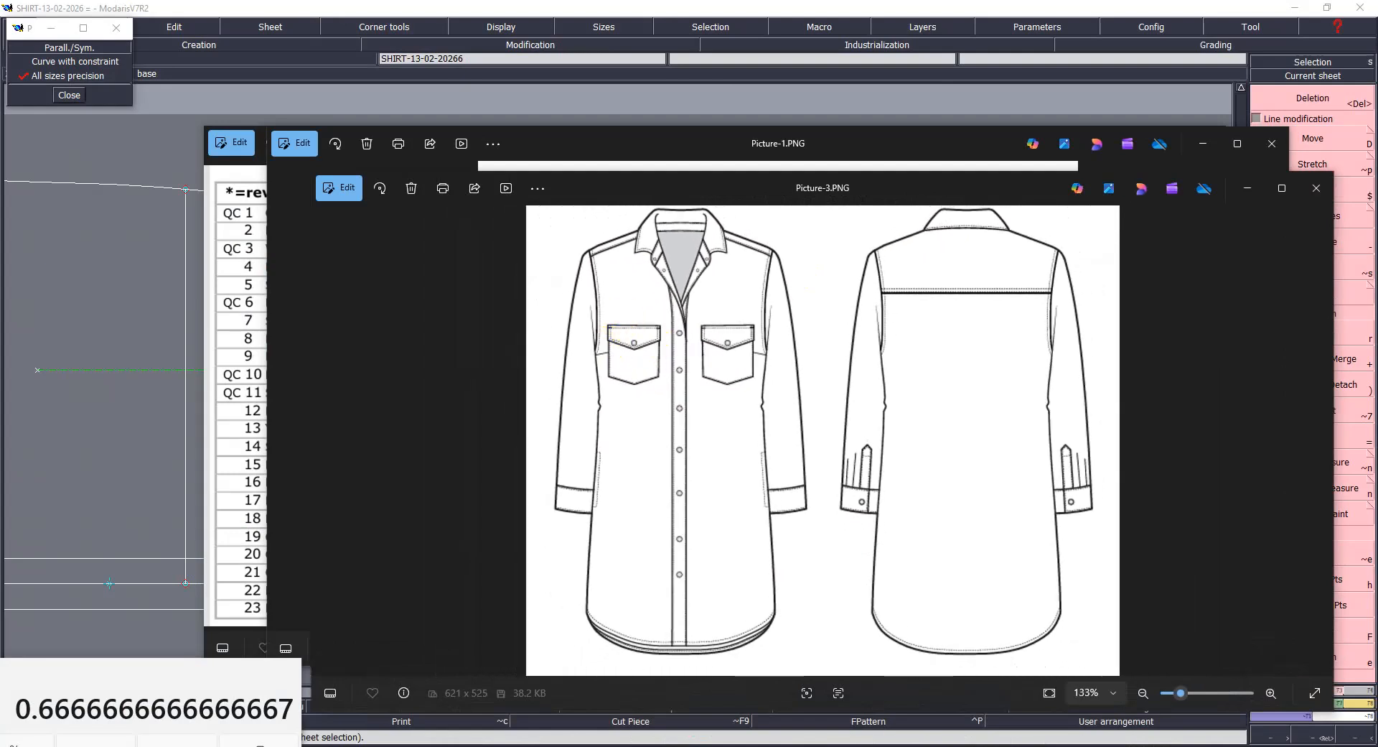
click(179, 529)
right_click(798, 461)
key(ctrl+s)
click(617, 470)
key(Return)
Step: Draw the flap's lower line parallel to the pocket's top edge at a distance of -5.5 cm
drag(396, 119, 888, 632)
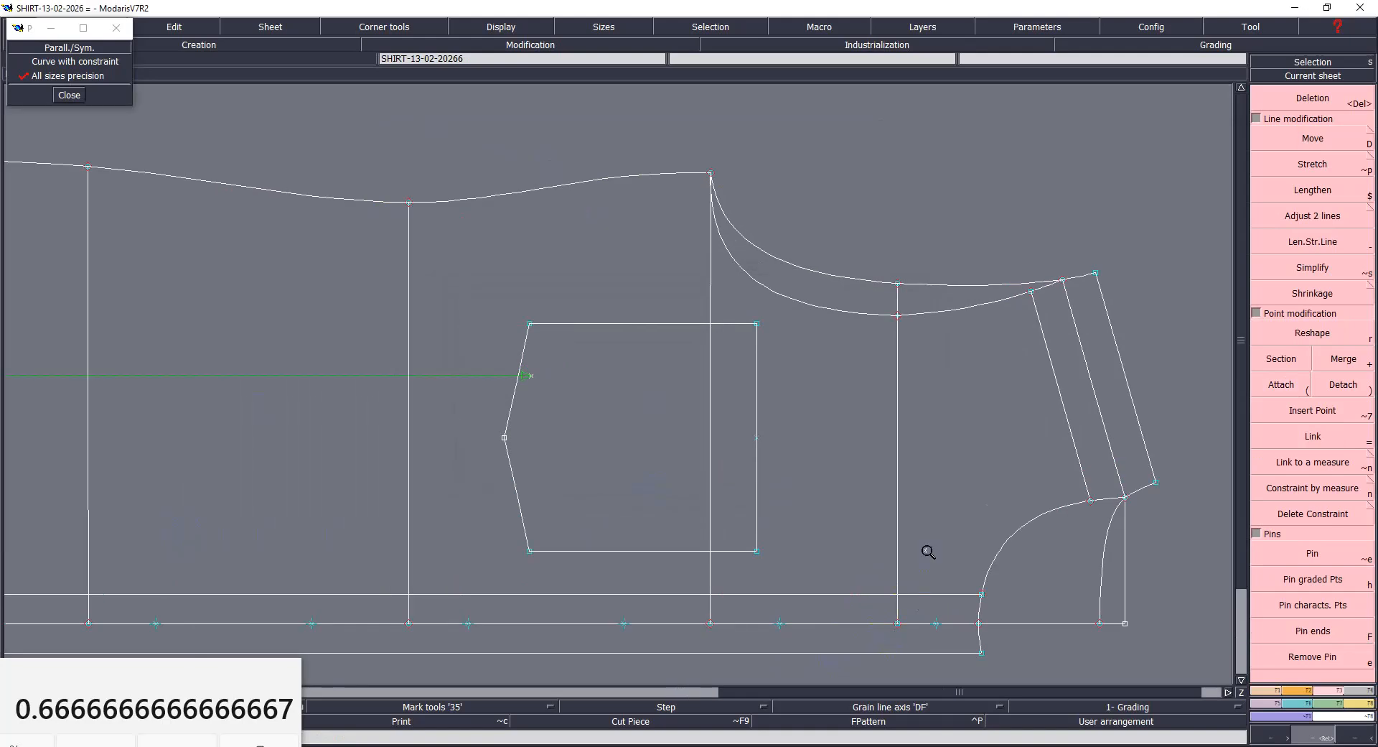
right_click(589, 485)
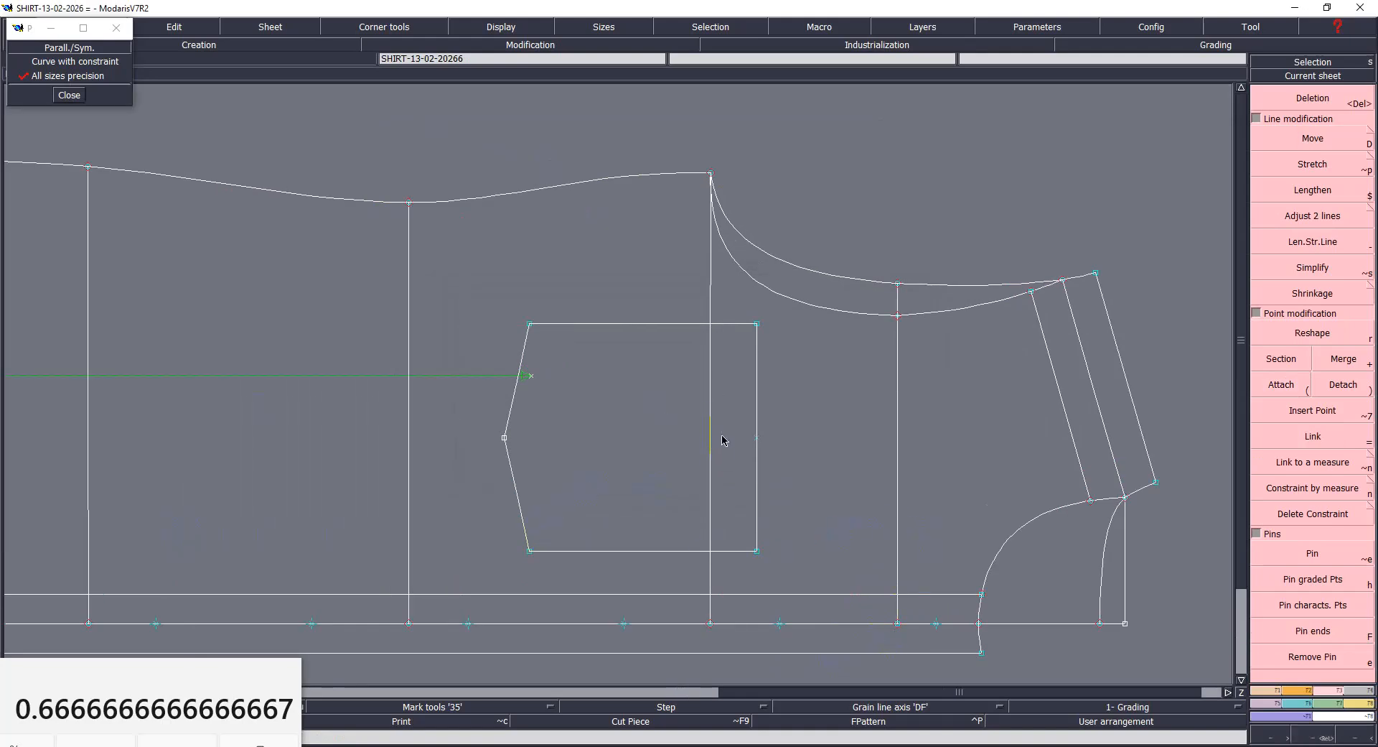
click(758, 408)
text(-5.5)
key(Return)
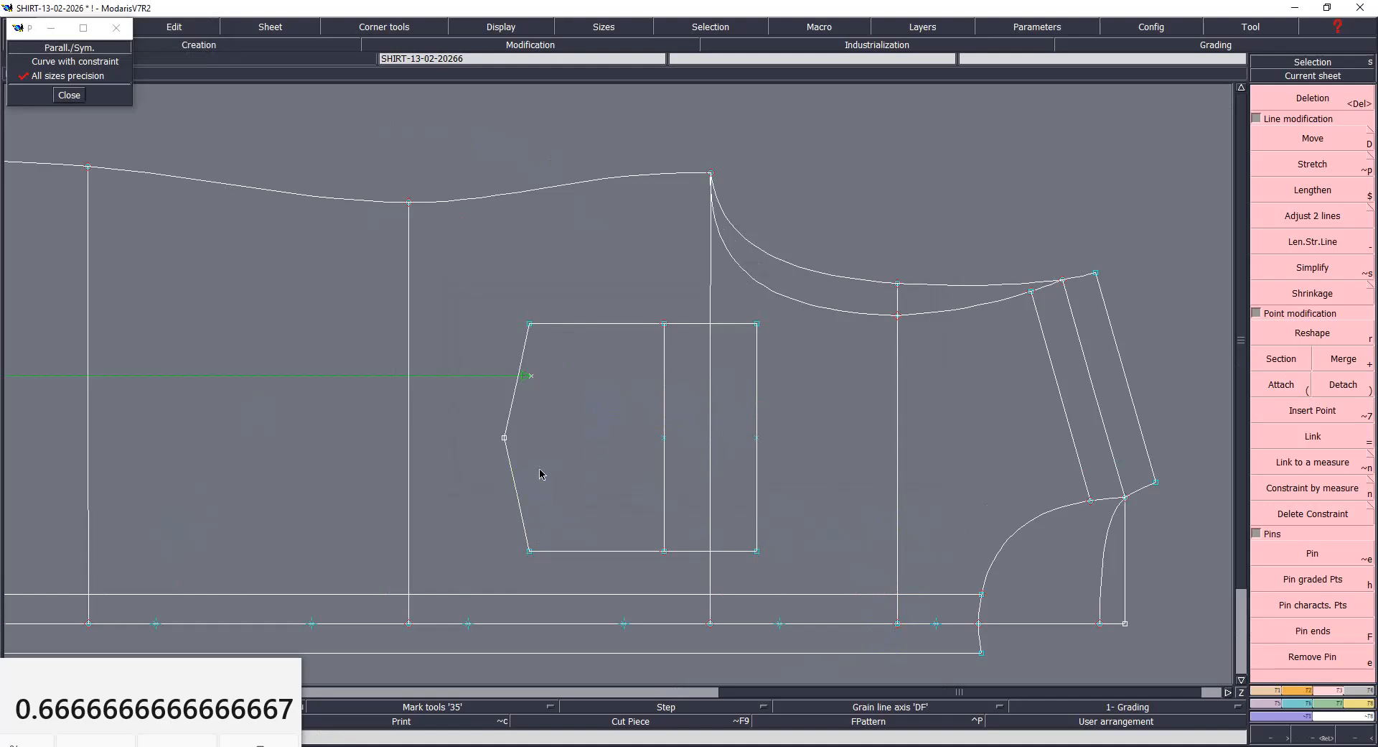
Step: Section the flap's lower line at its midpoint and reshape its armhole-side end by 1.50 cm towards the pocket's top edge
click(1282, 358)
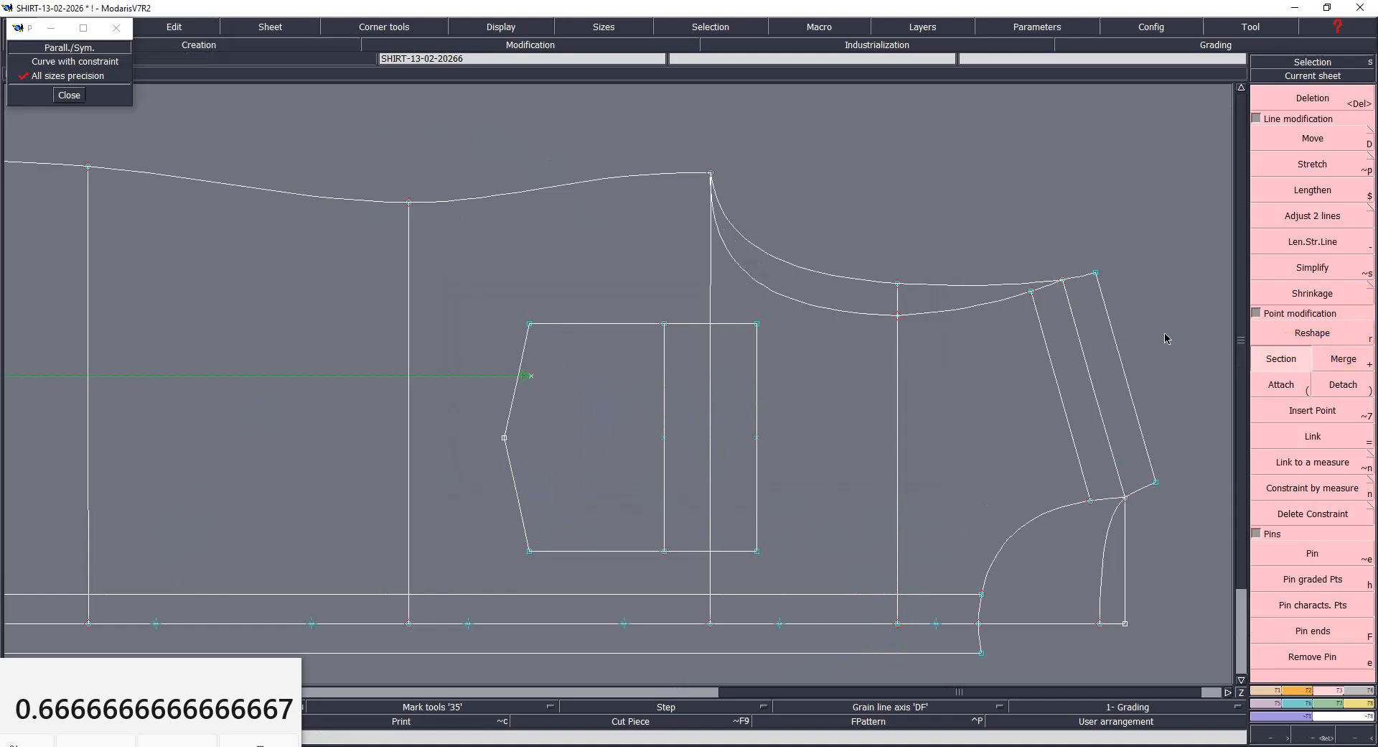
click(665, 440)
key(r)
drag(664, 324, 682, 327)
text(1.50)
key(Return)
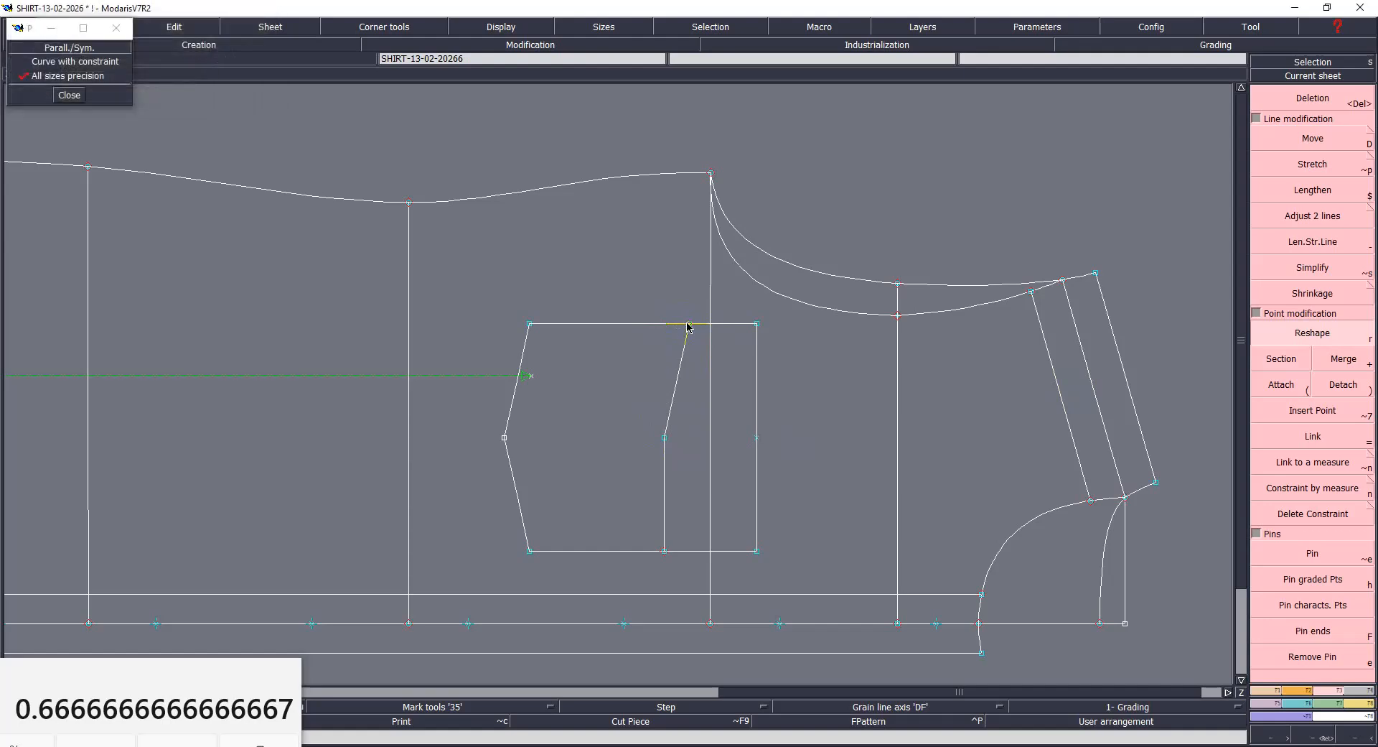
Step: Reshape the flap line's other end, nearest the placket, by 1.50 cm towards the pocket's top edge and save the pattern
click(668, 552)
text(1.50)
key(Down)
key(Return)
key(ctrl+s)
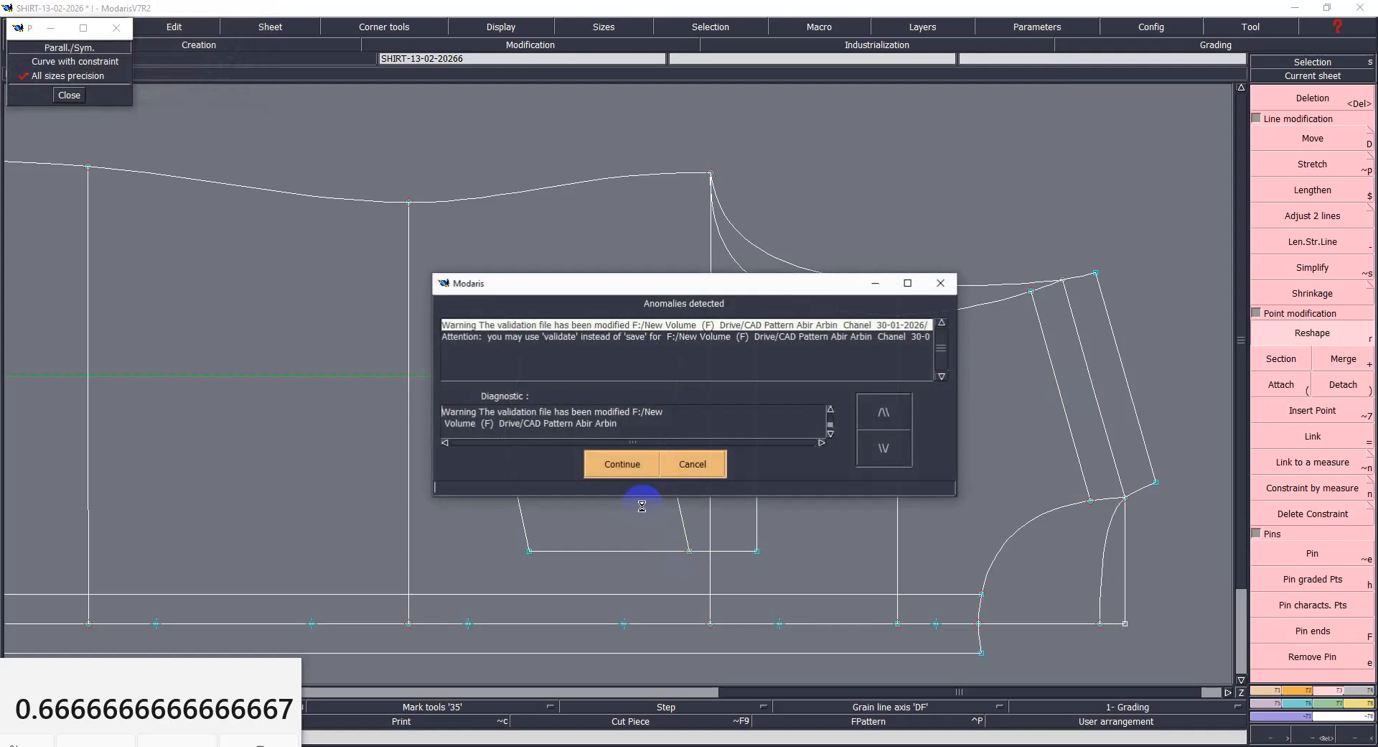
click(602, 468)
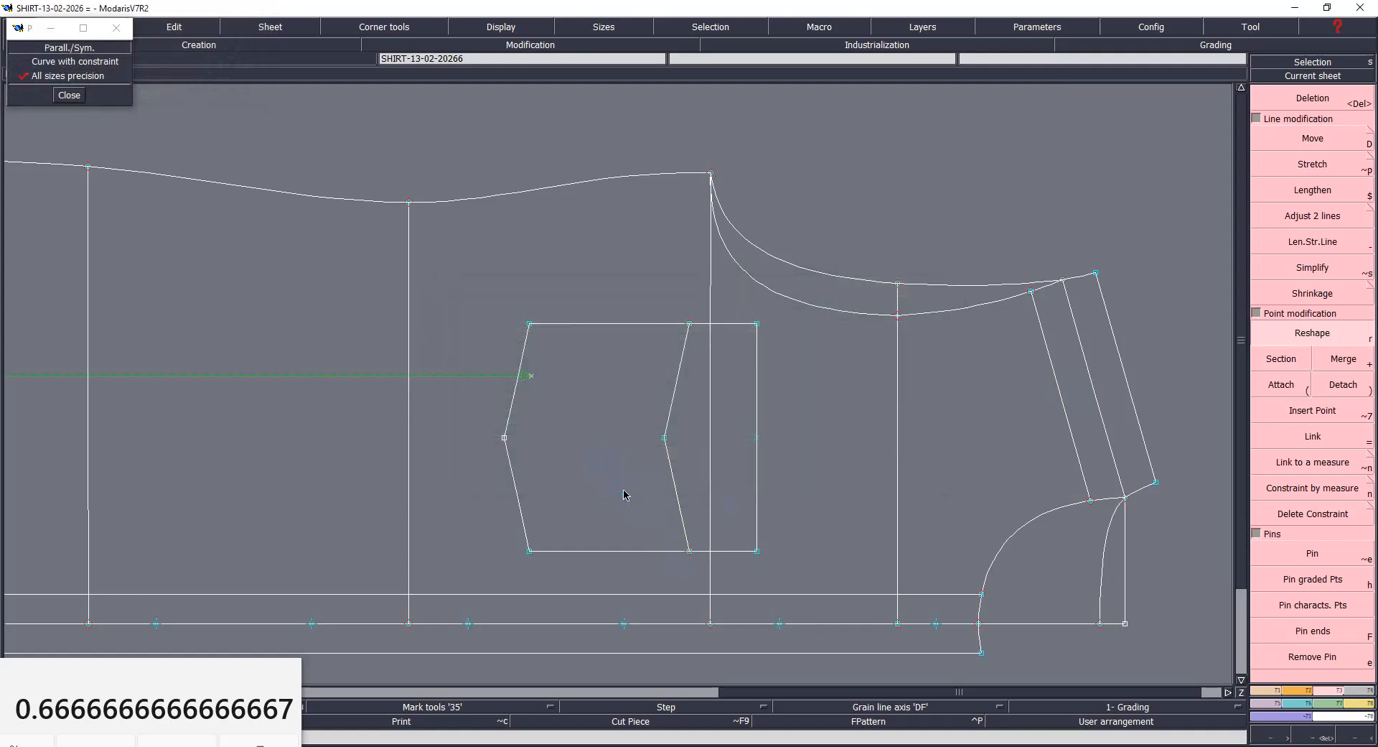
Step: Try a line parallel to the pocket's top edge at -1.3 cm and undo it
click(756, 429)
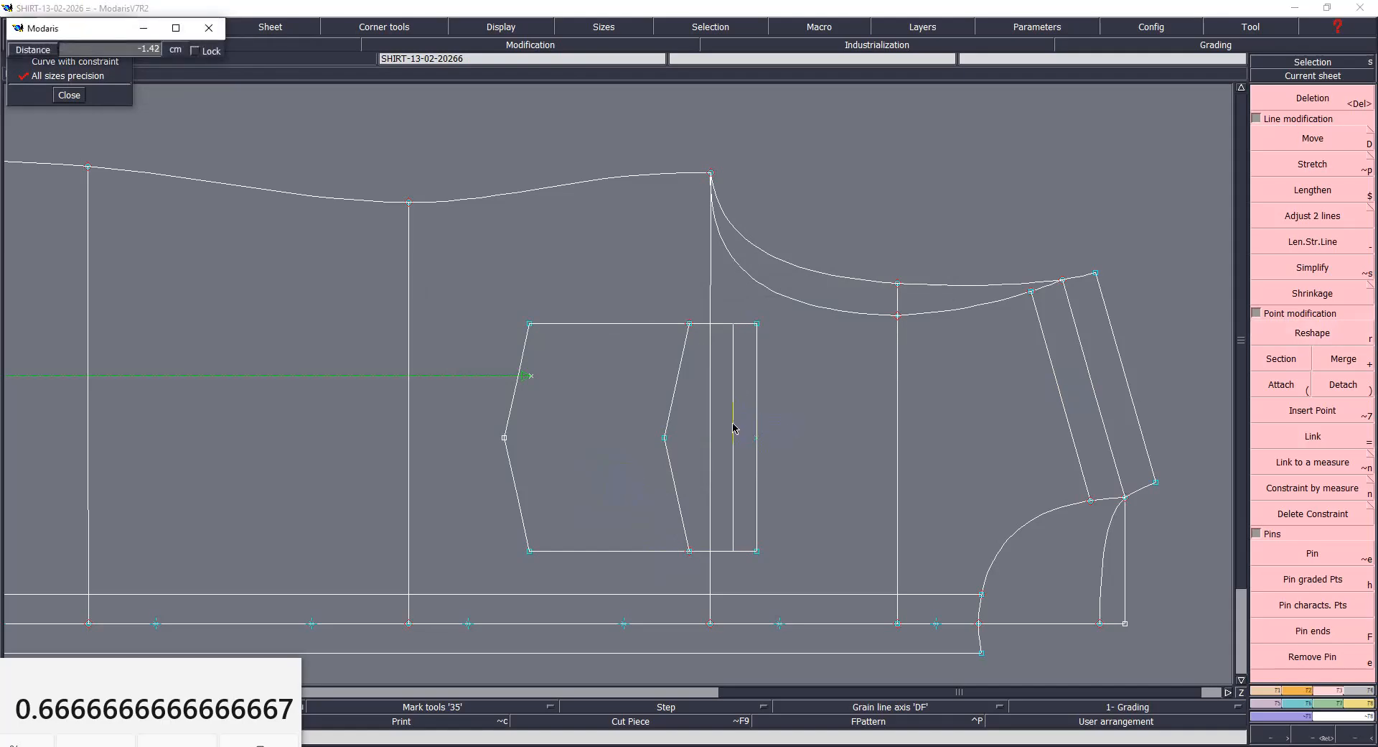
text(-1.3)
key(Return)
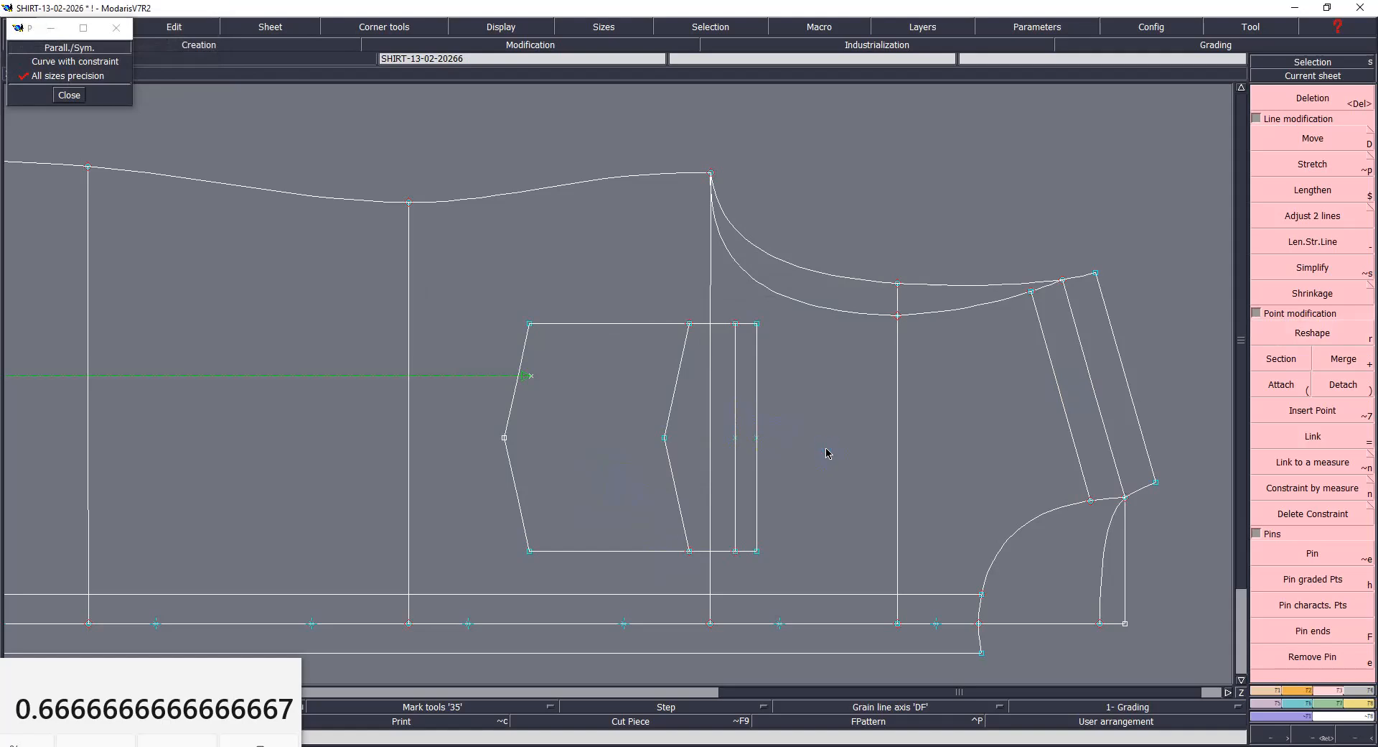
key(ctrl+z)
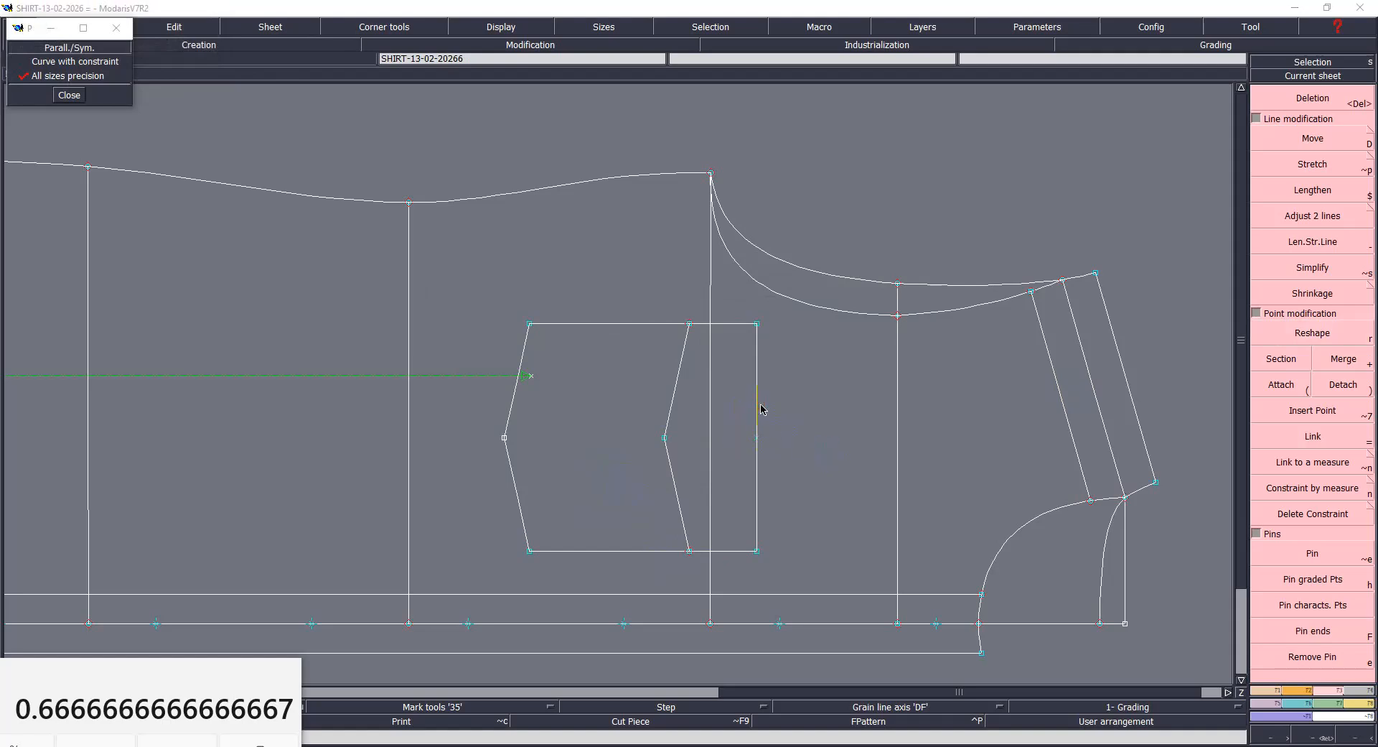
Step: Draw a line parallel to the pocket's top edge at a distance of -1.5 cm
click(757, 406)
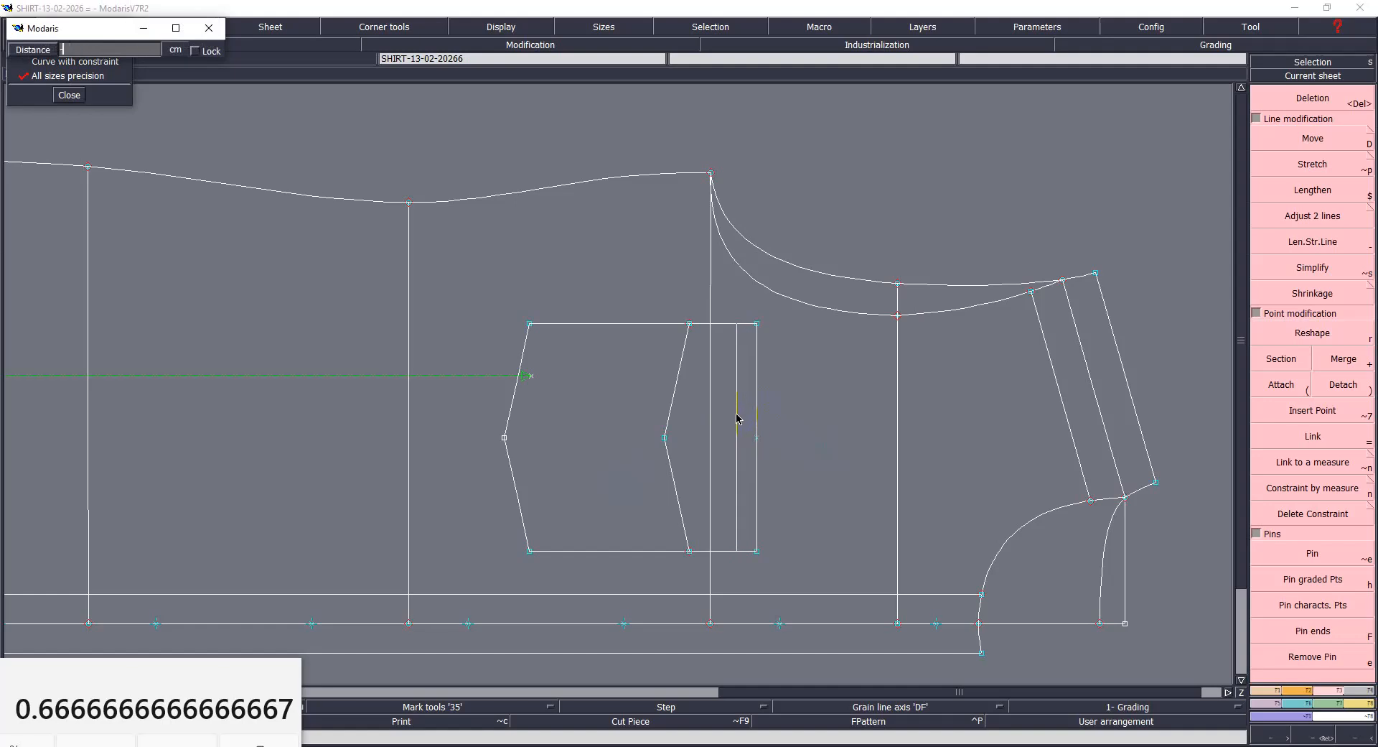
text(-1.5)
key(Return)
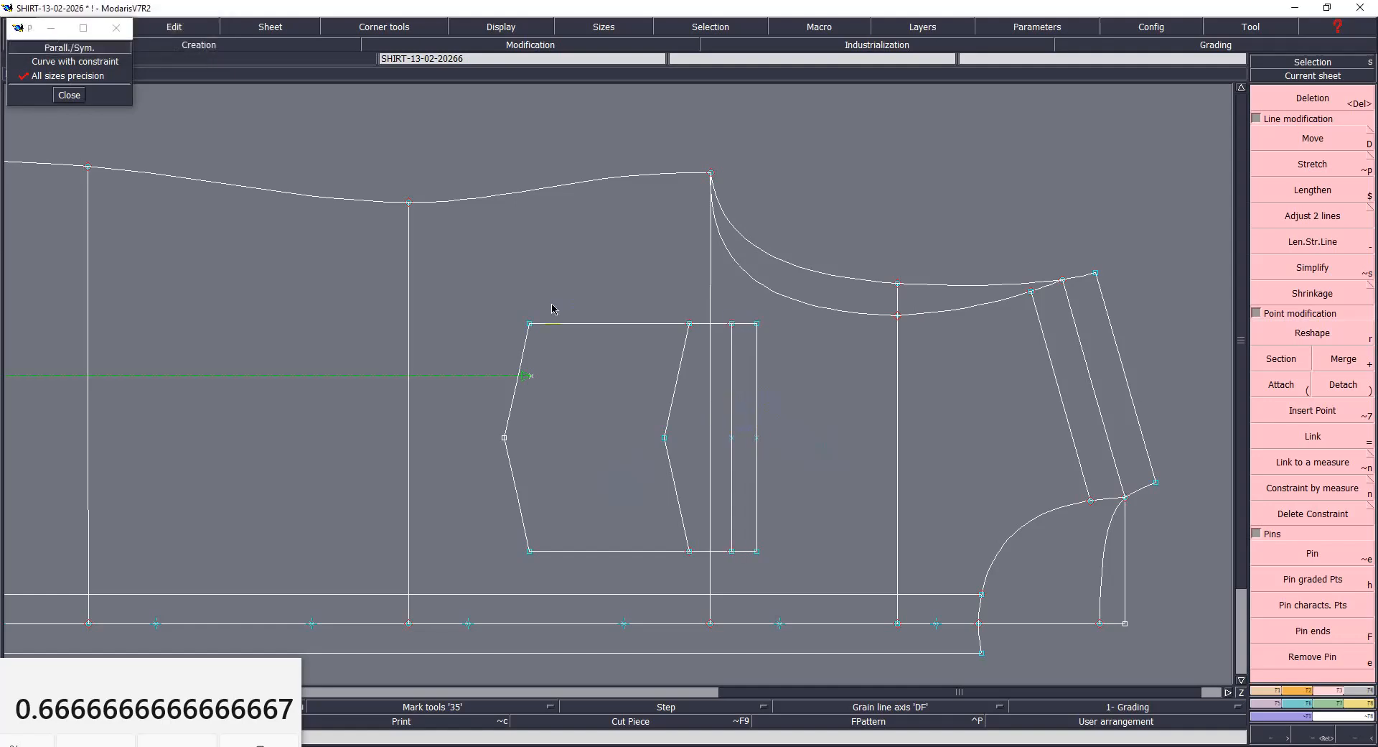
Step: Trim both pocket side lines to the new 1.5 cm parallel line with Adjust 2 lines and save the pattern
scroll(924, 630, up, 1)
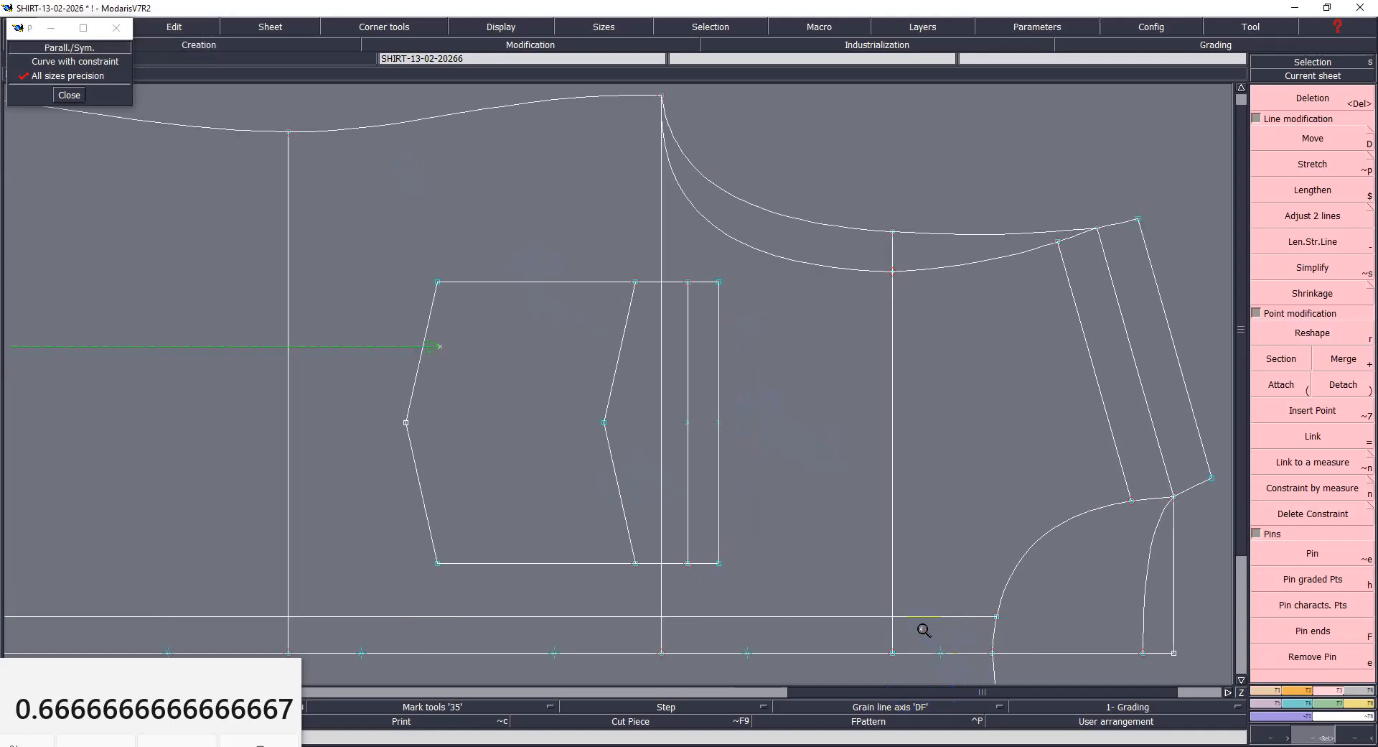
click(1359, 227)
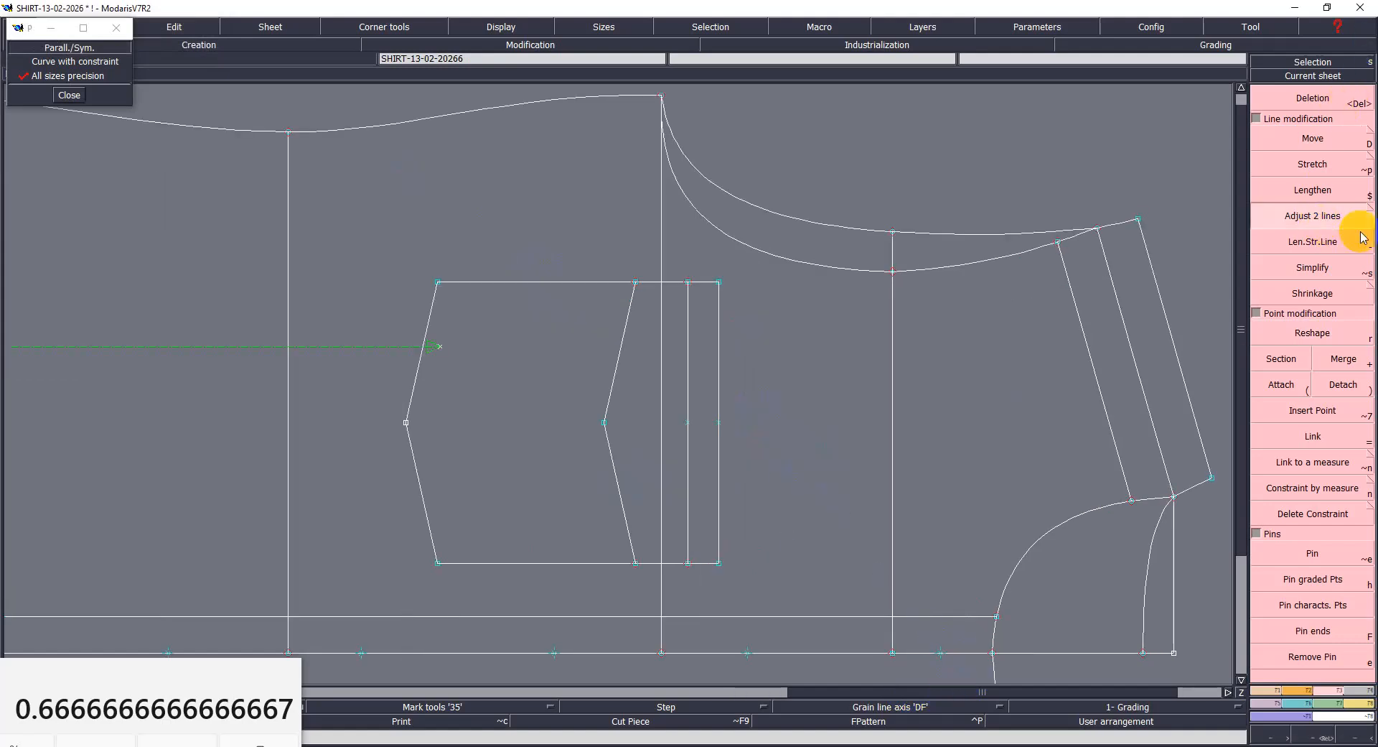
click(653, 288)
click(687, 329)
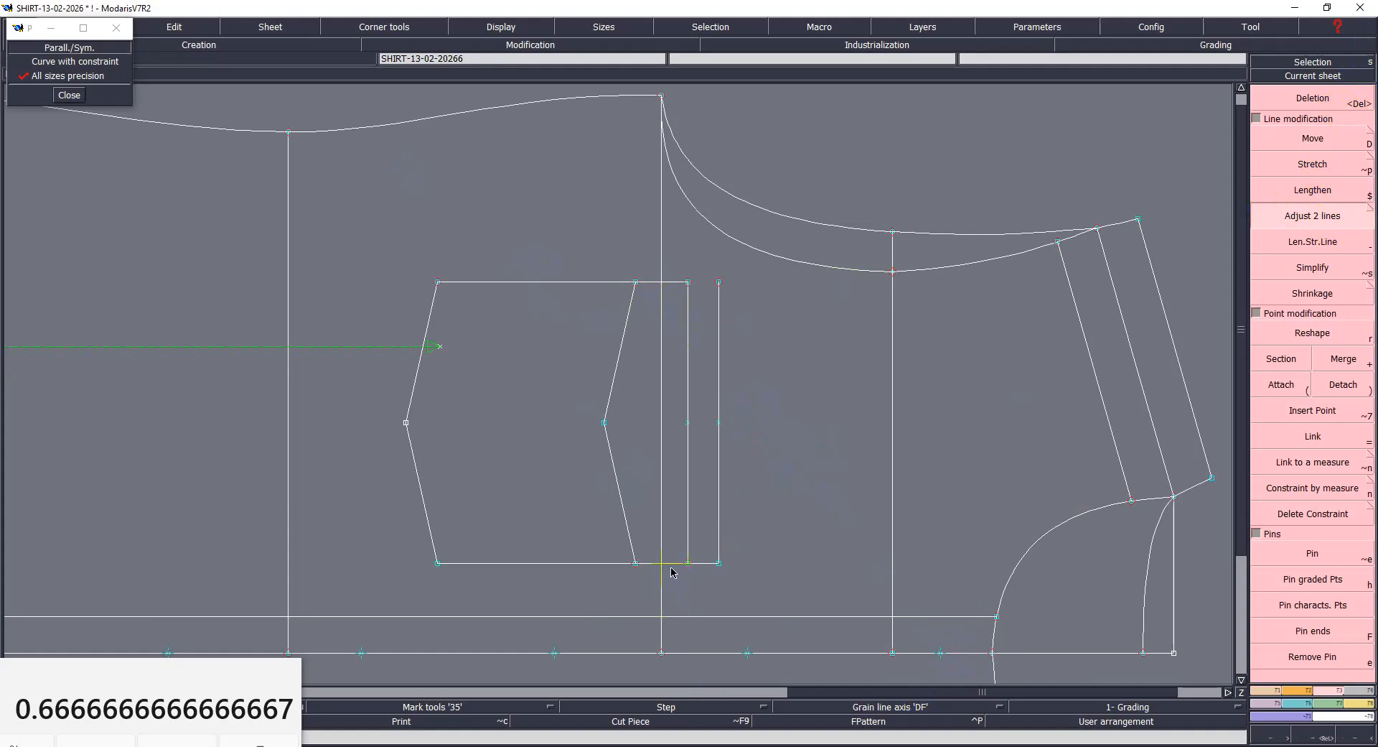
click(687, 535)
key(ctrl+s)
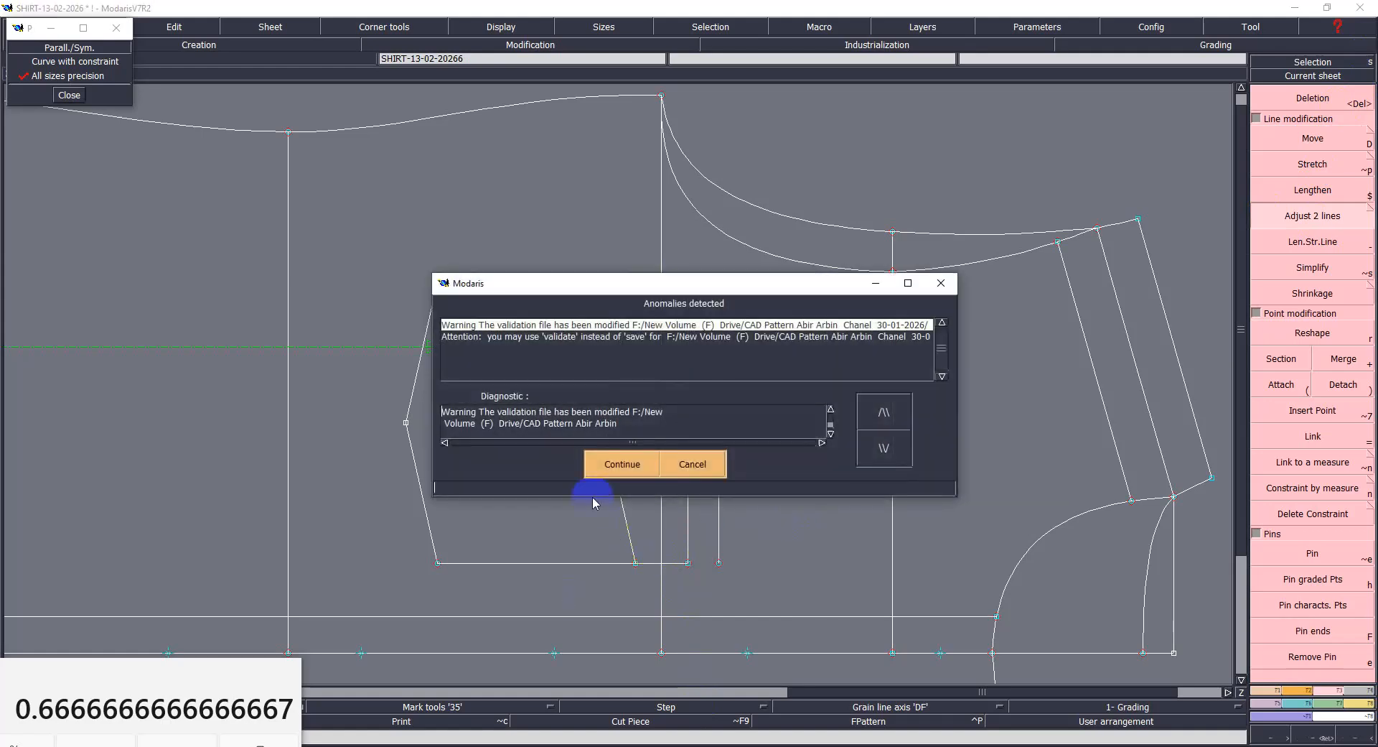
click(610, 466)
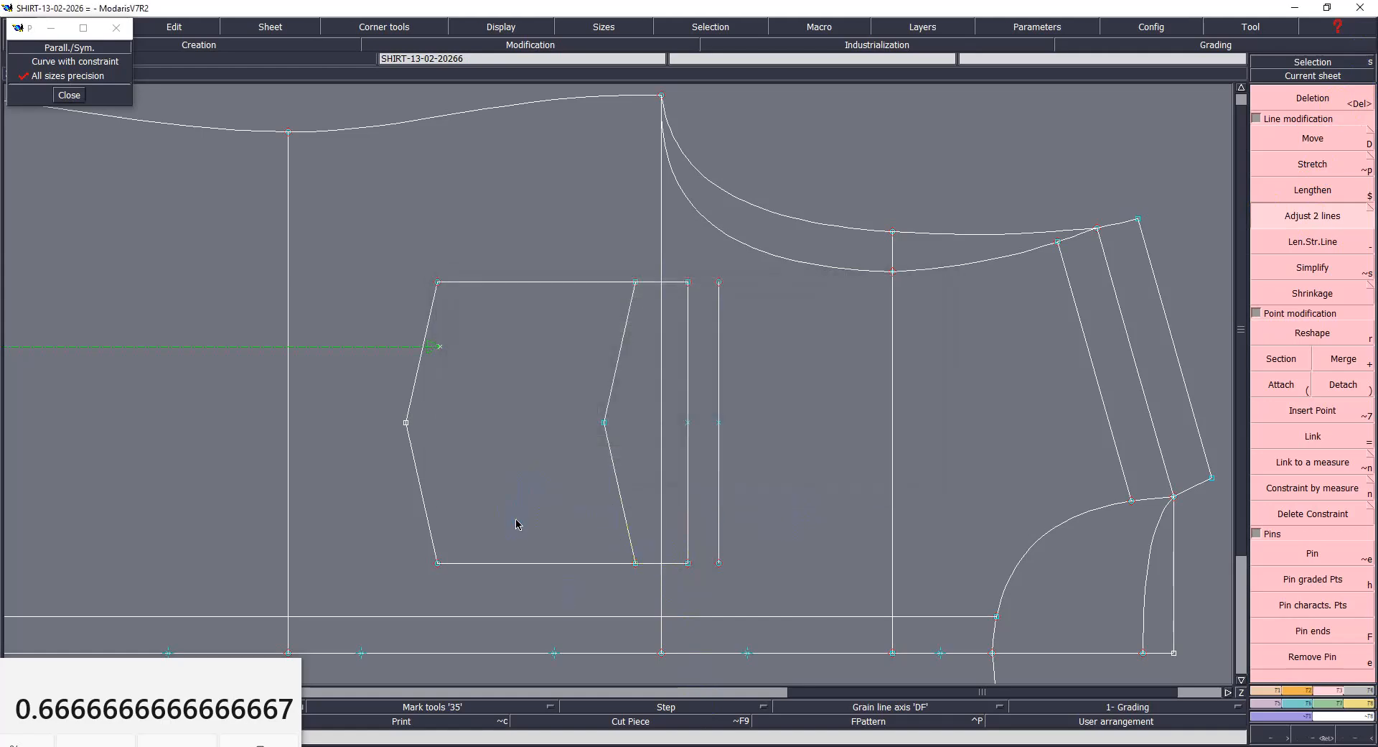
Step: Attach the pocket's corners at the lowered top edge, and join the flap's lower corners to its top edge with straight side lines
key(parenleft)
click(687, 563)
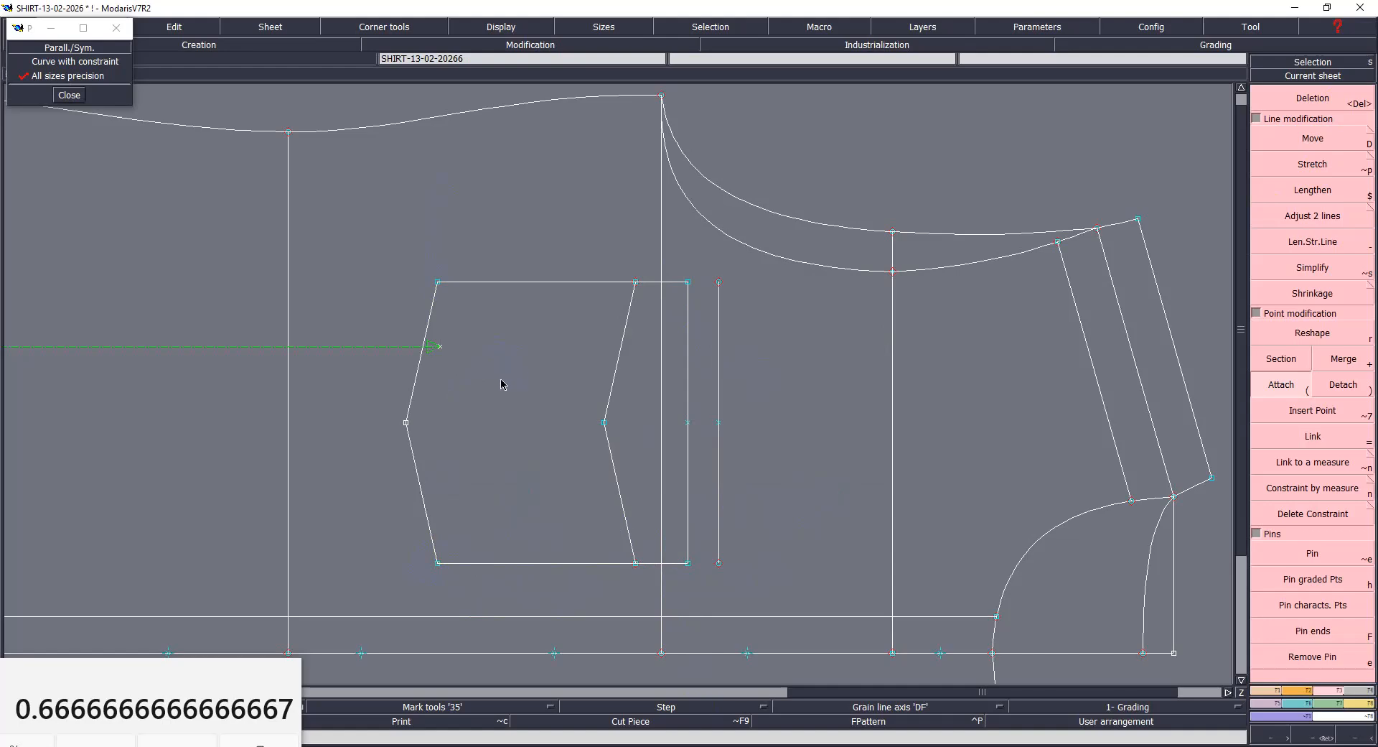
click(636, 282)
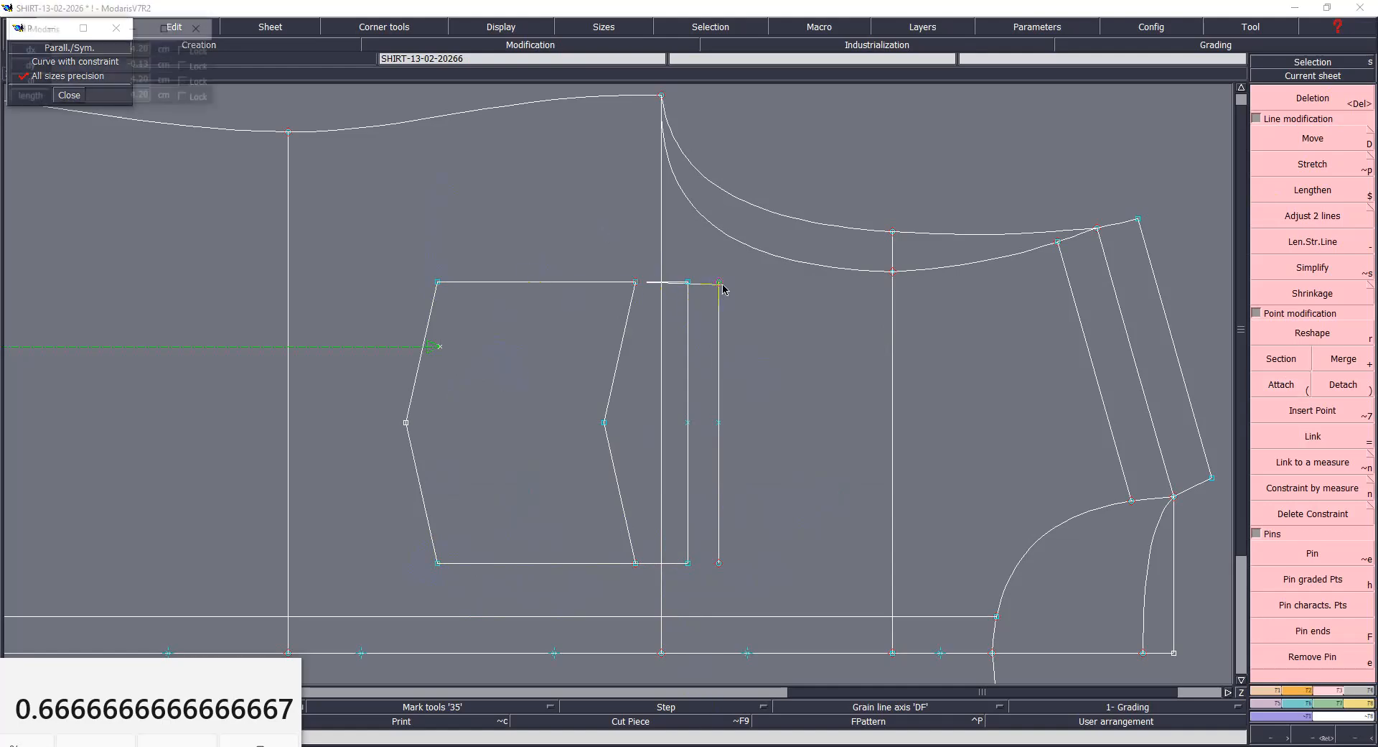
click(720, 283)
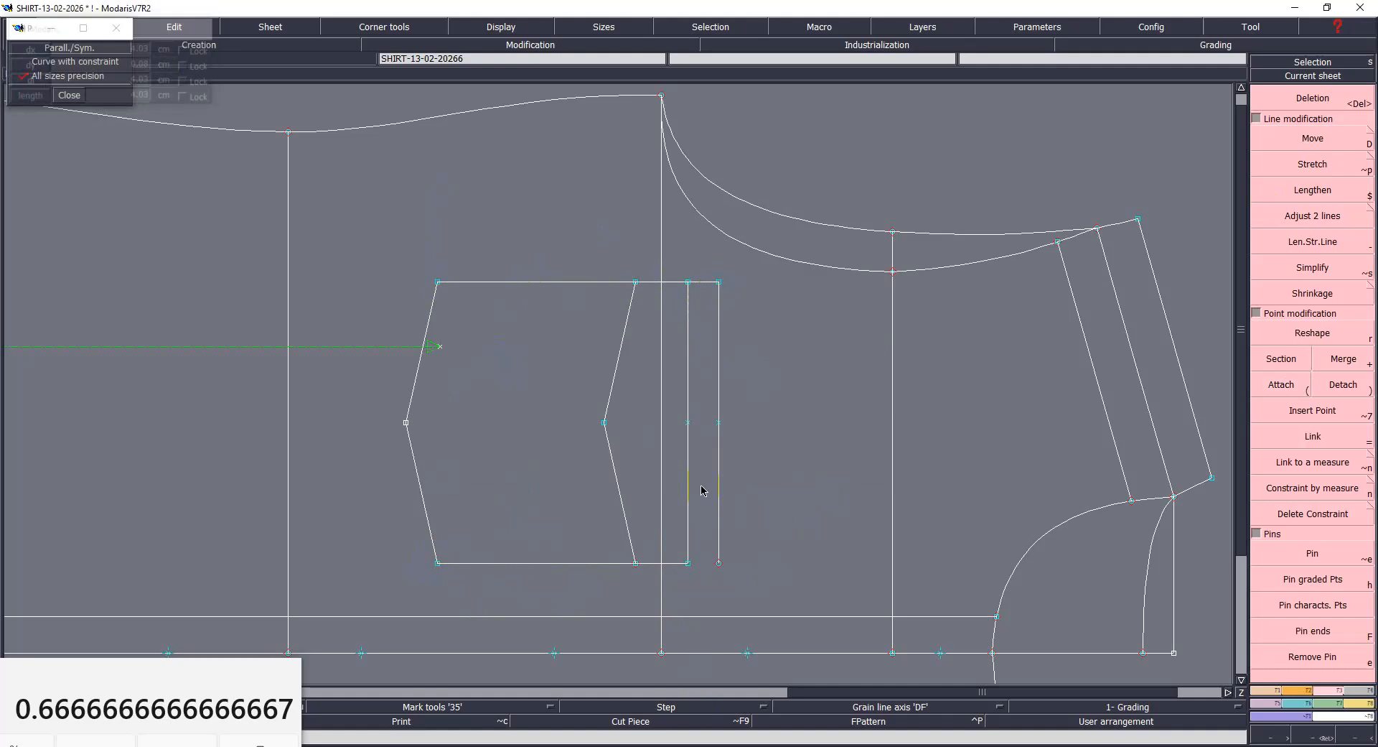
click(631, 564)
click(720, 563)
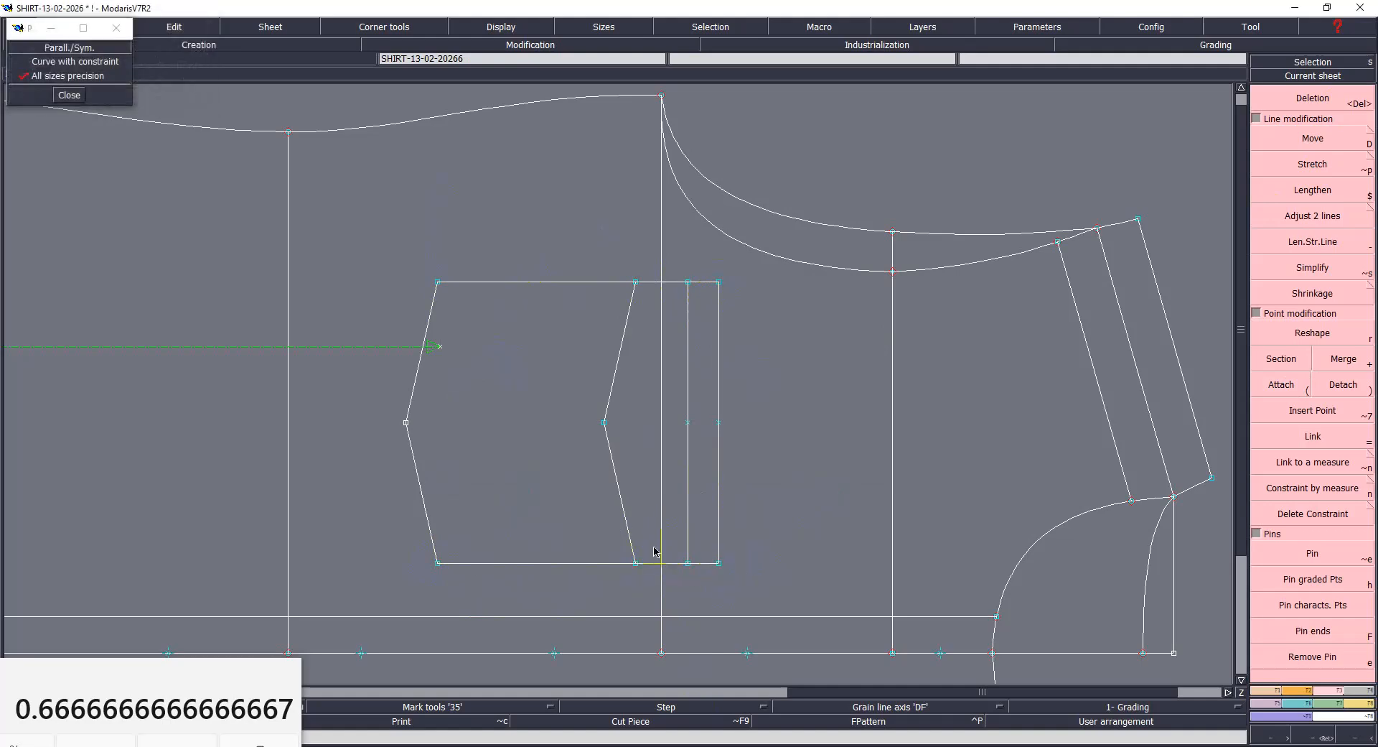
Step: Reshape both corners of the pocket's placket-side line inwards with dx 0.00 and dy 0.25 cm
key(r)
click(687, 563)
text(1.50)
key(Tab)
text(.25)
key(Return)
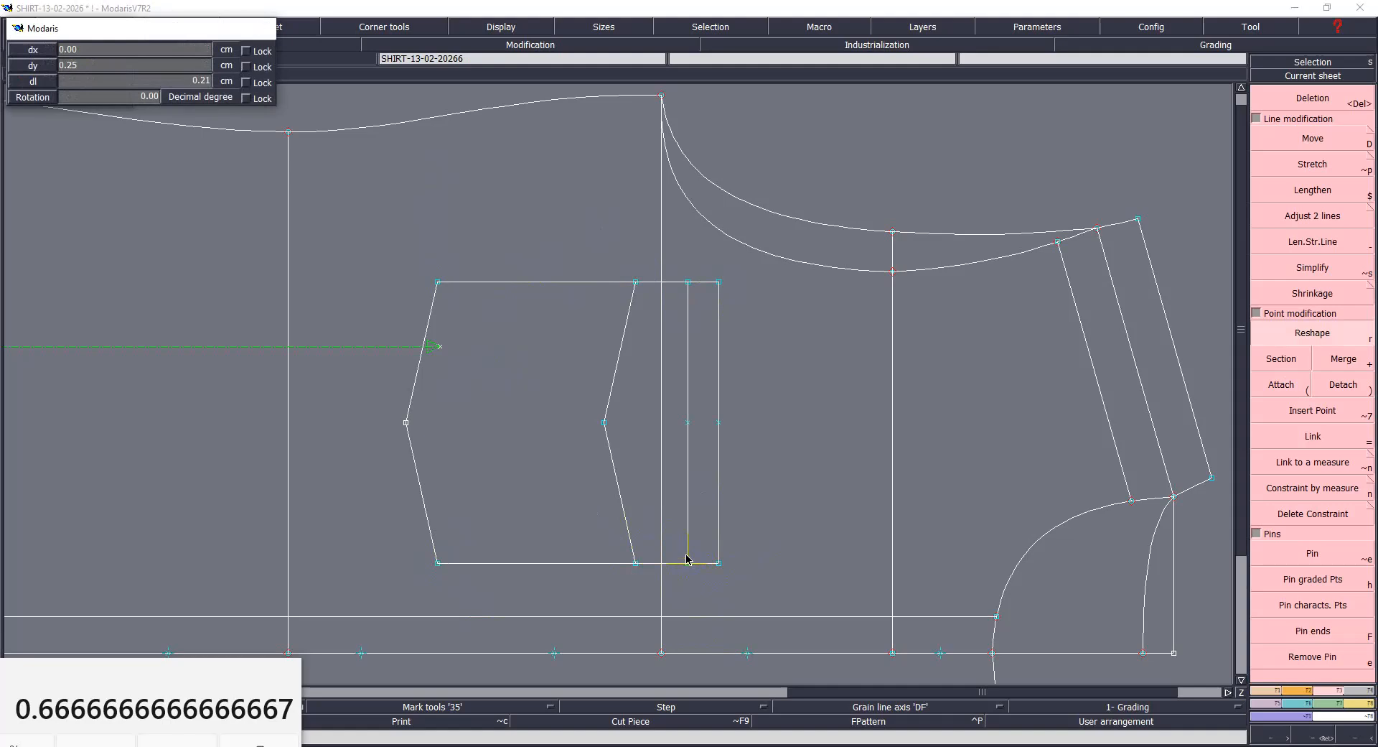
click(437, 562)
key(Down)
key(Down)
text(.25)
key(Return)
Step: Reshape both corners of the pocket's armhole-side line inwards by 0.25 cm and save the pattern
click(438, 284)
key(Down)
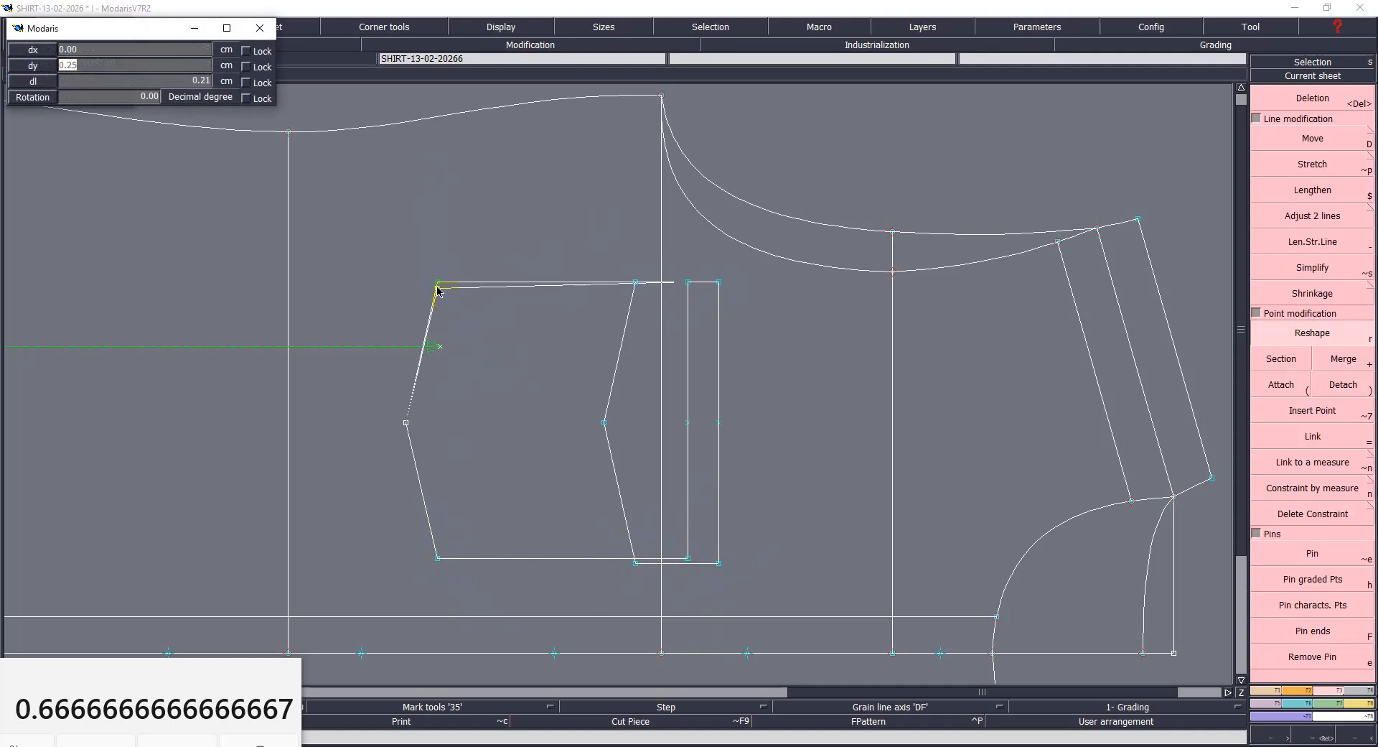
key(BackSpace)
text(-.2)
key(Return)
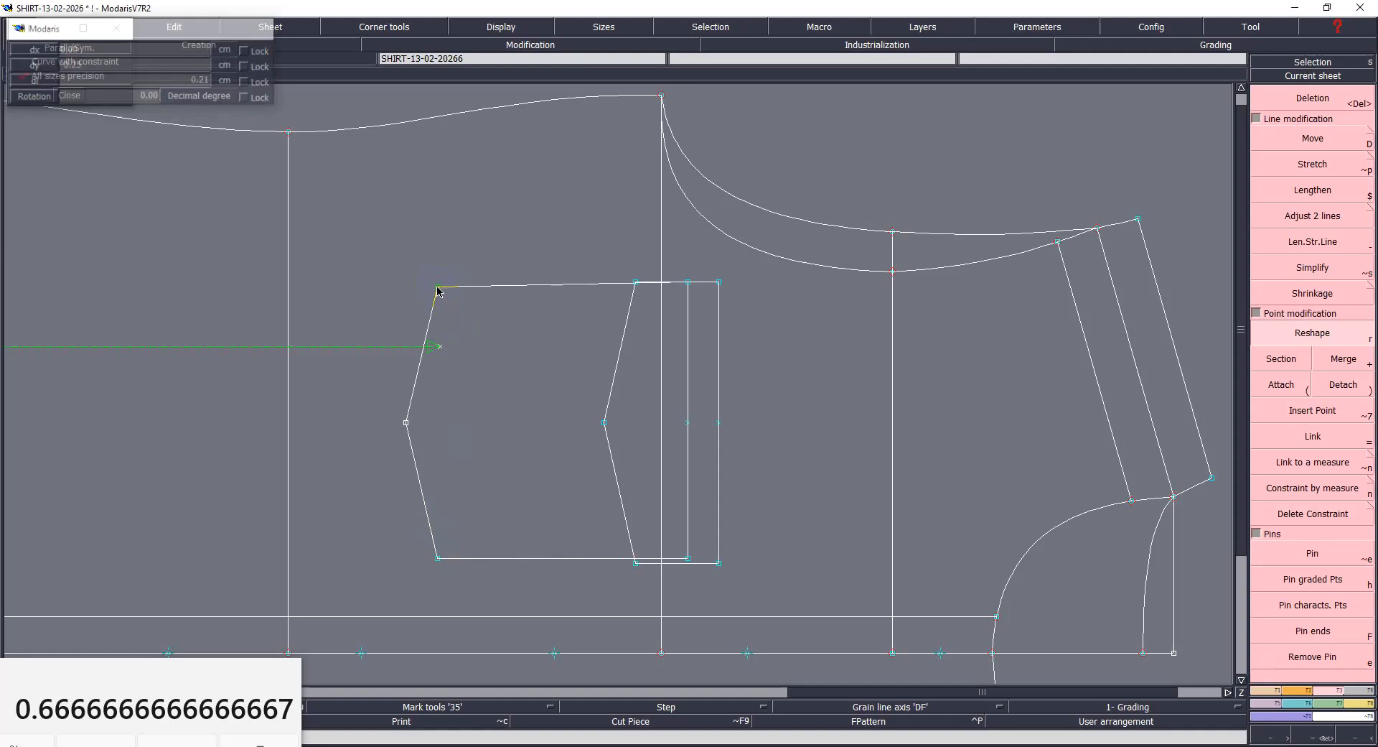
click(688, 281)
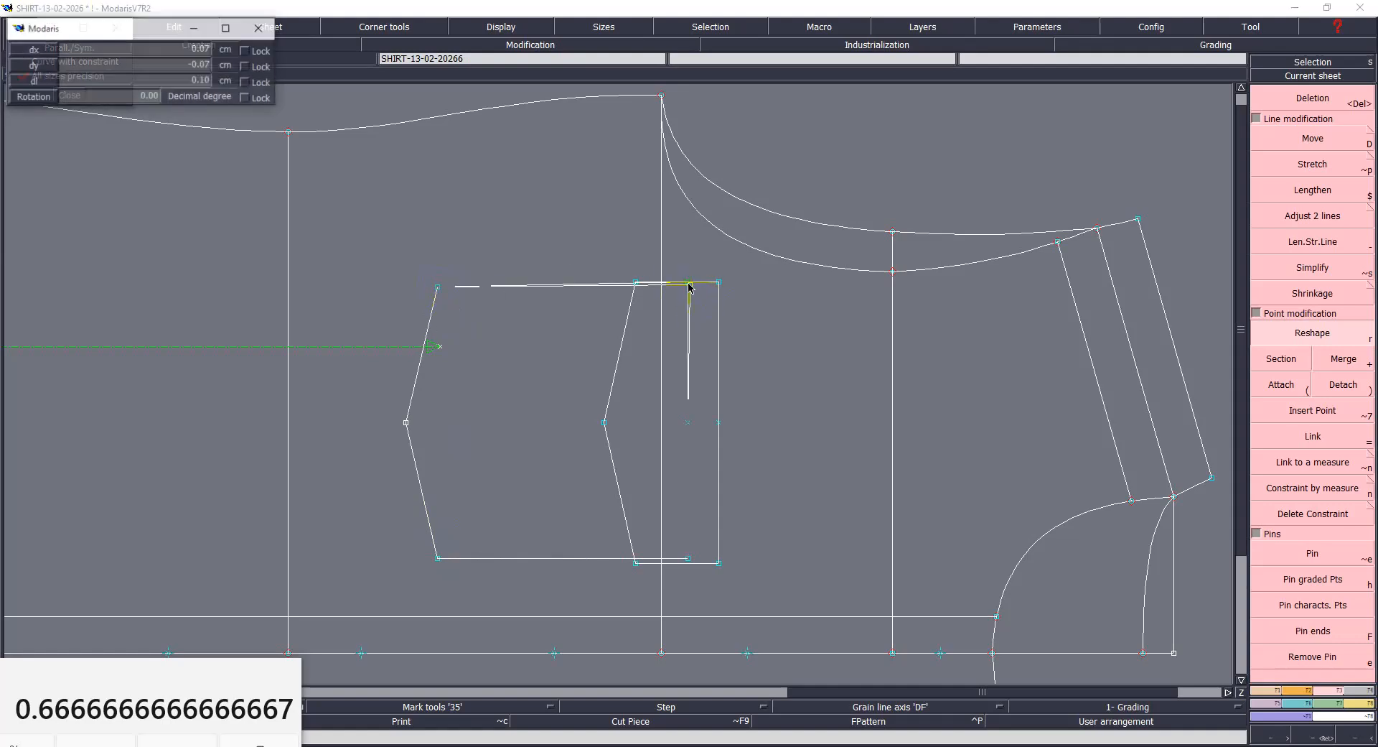
key(Down)
text(-.2)
key(Return)
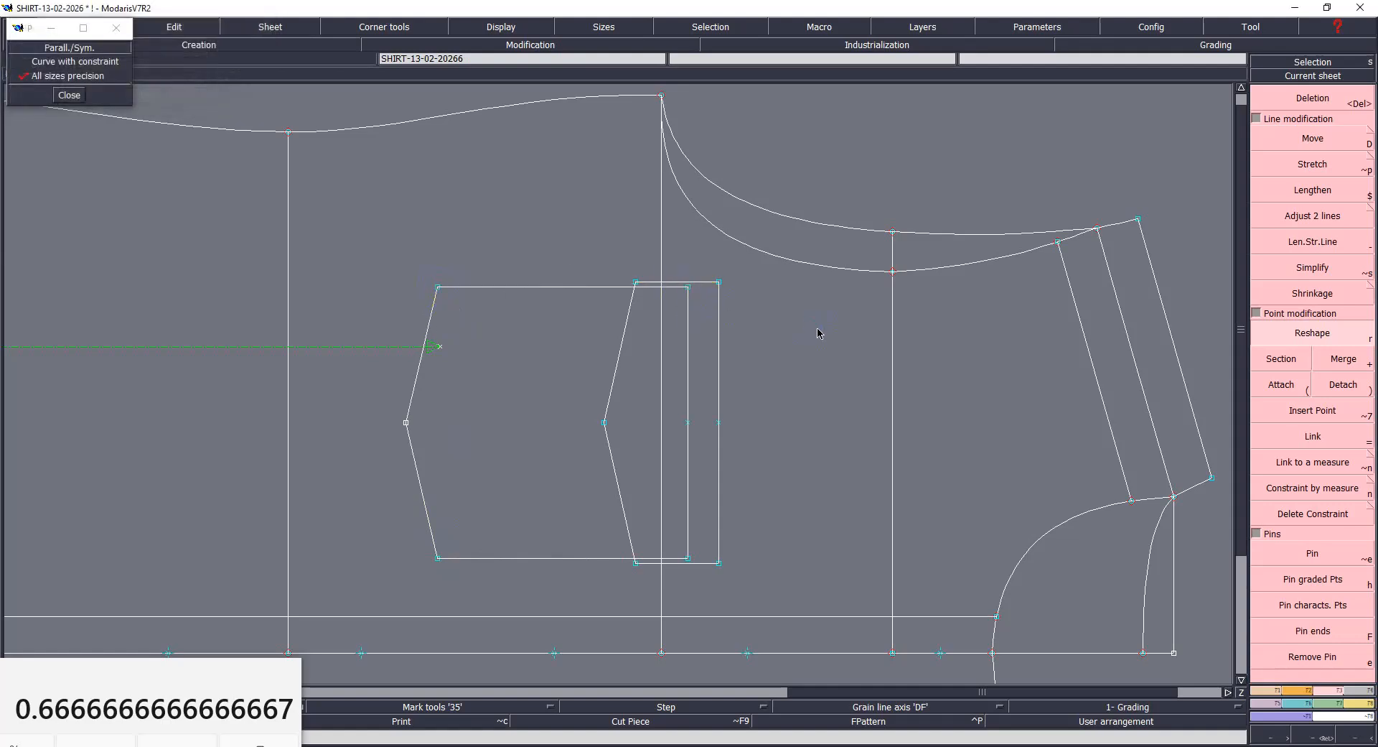
key(ctrl+s)
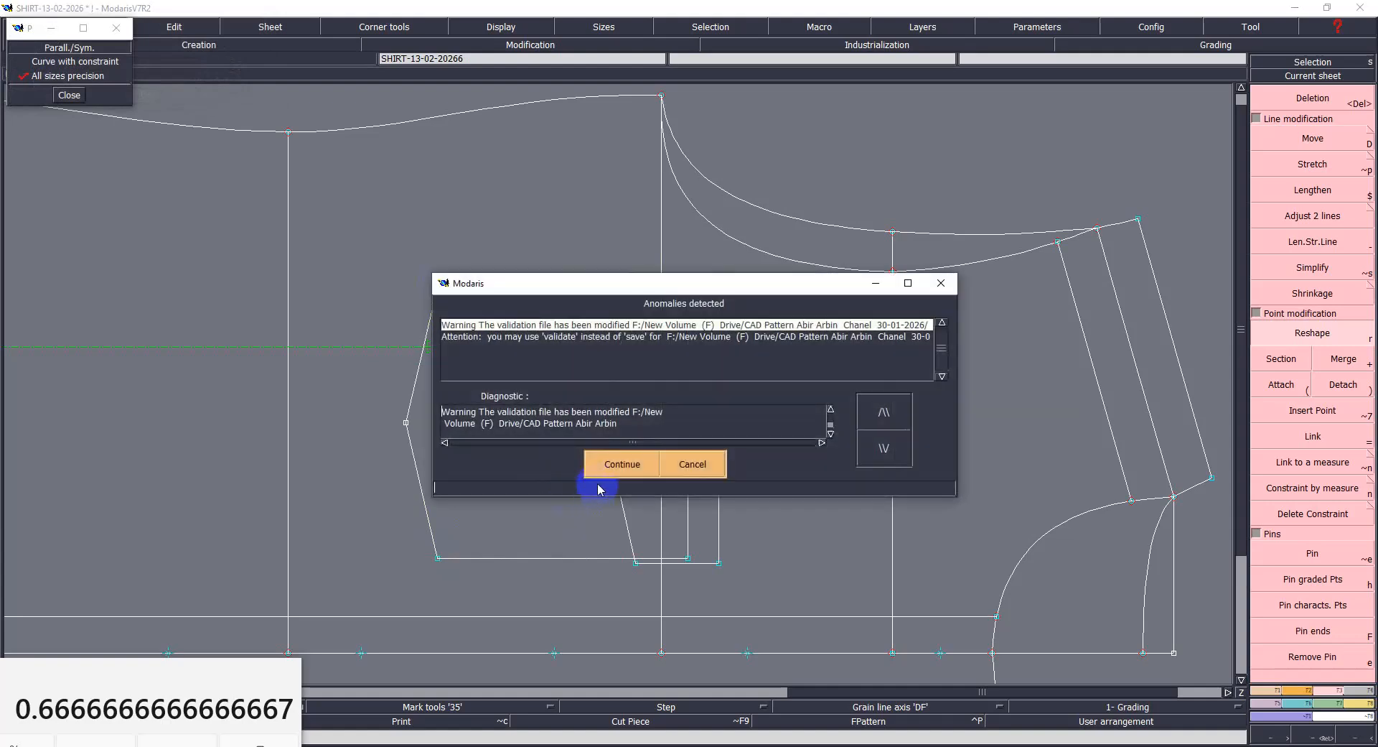
click(602, 470)
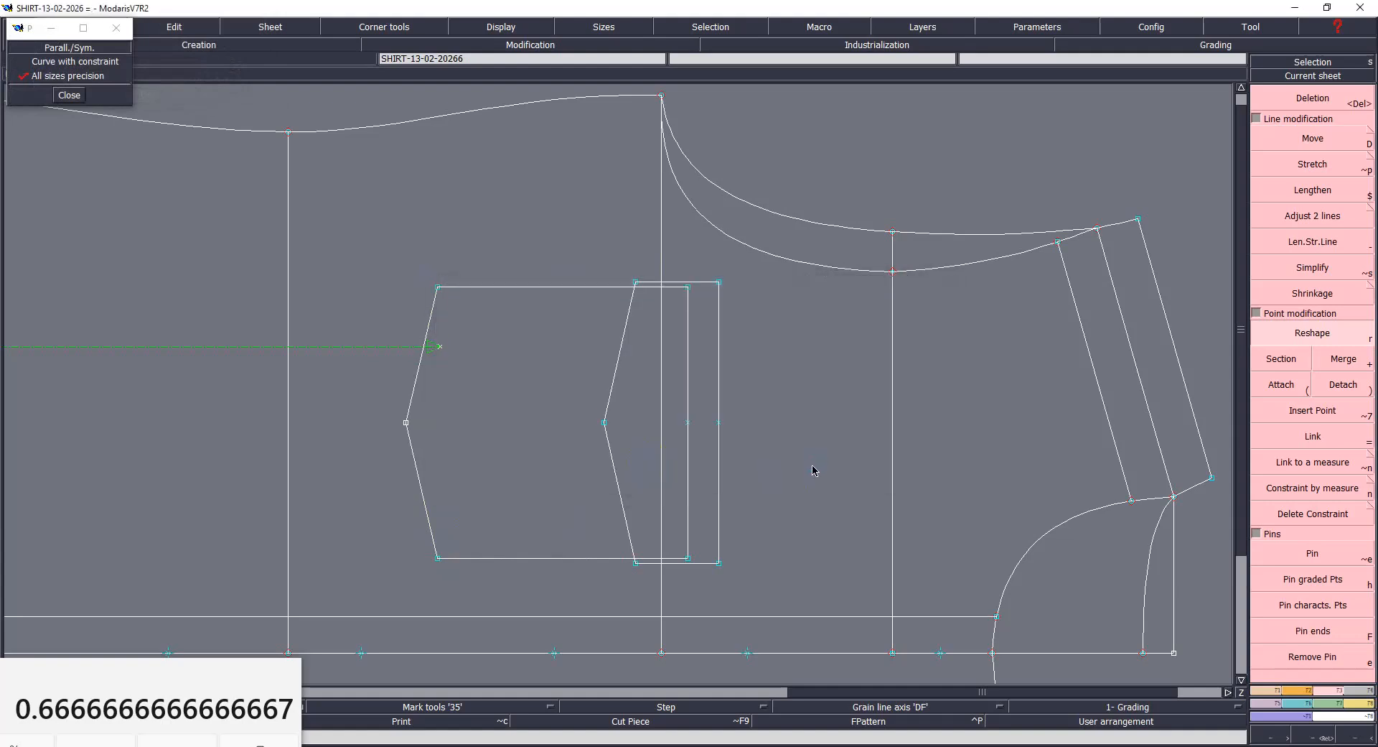
key(Home)
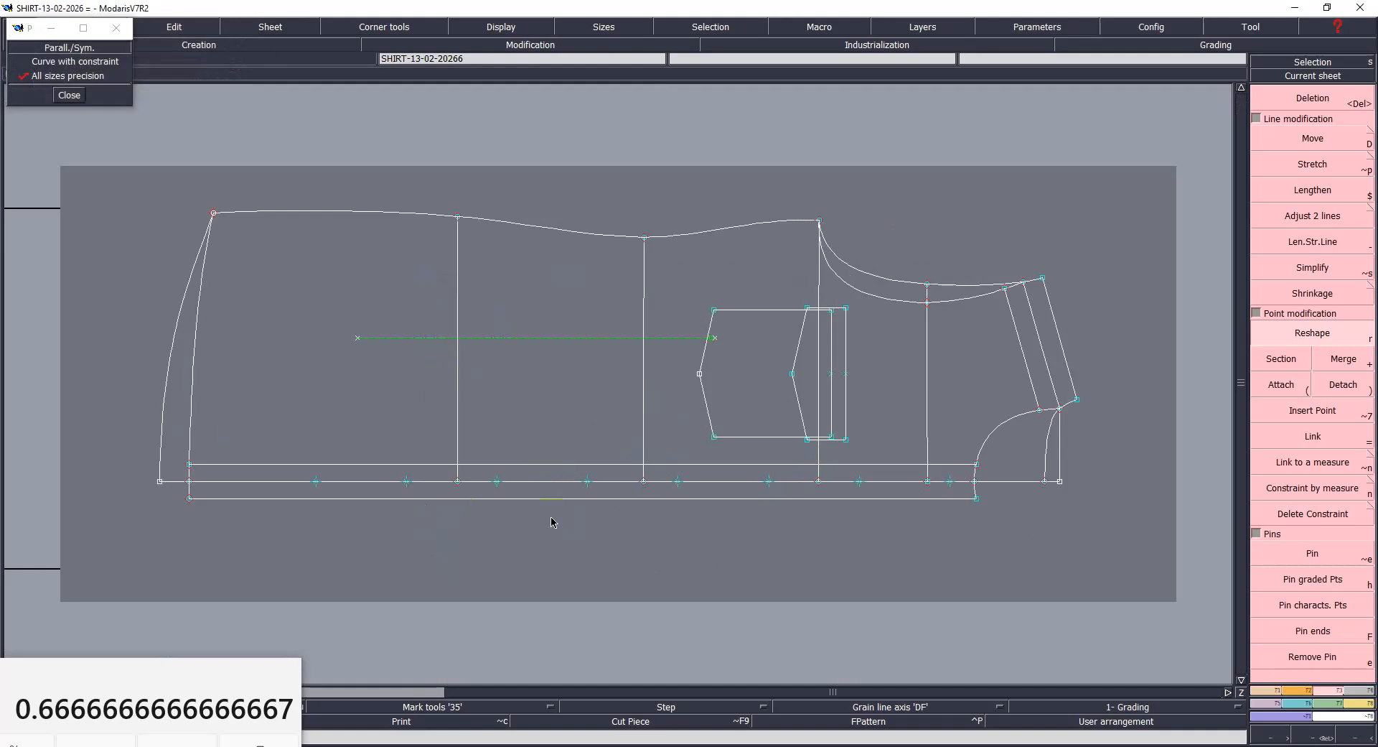
key(ctrl+s)
click(614, 467)
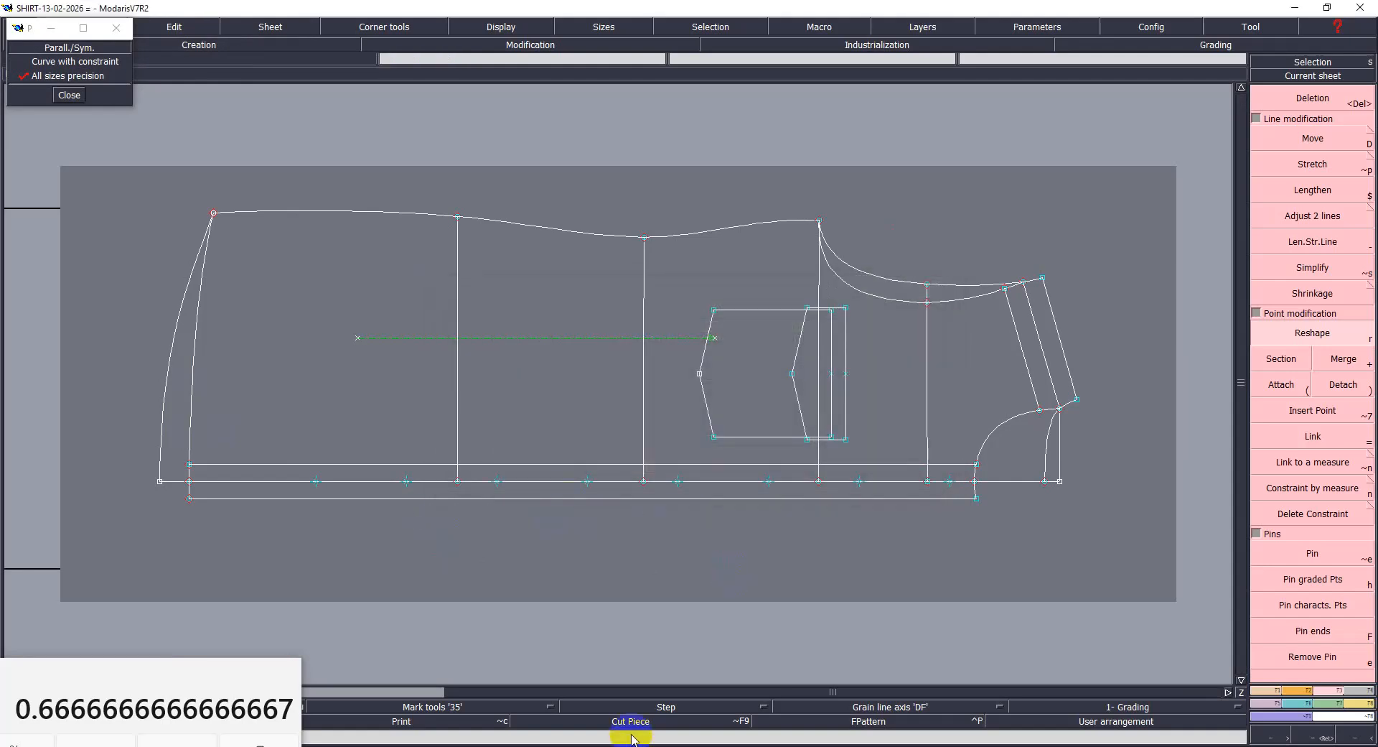
Step: Review the pocket and flap on the shirt drawing in Picture-3.PNG and return to the pattern in Modaris
click(910, 745)
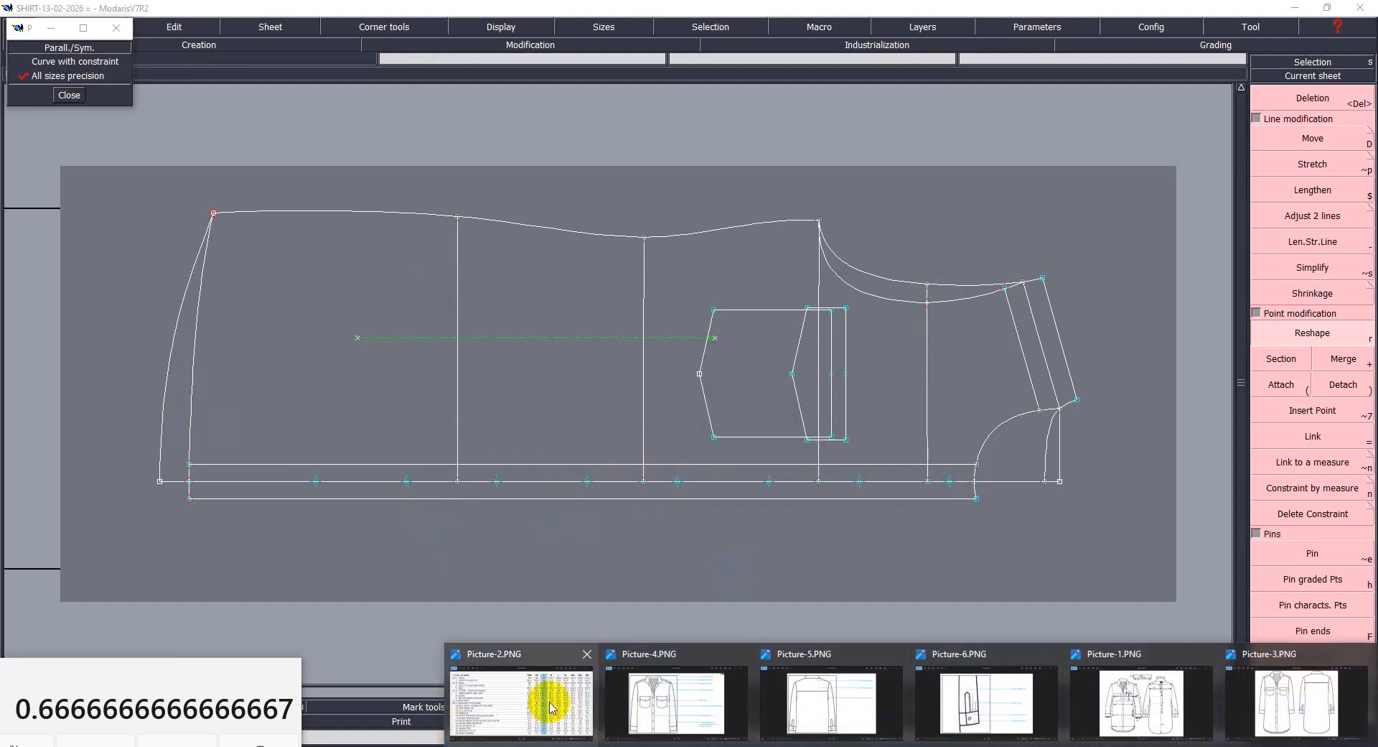
click(1316, 713)
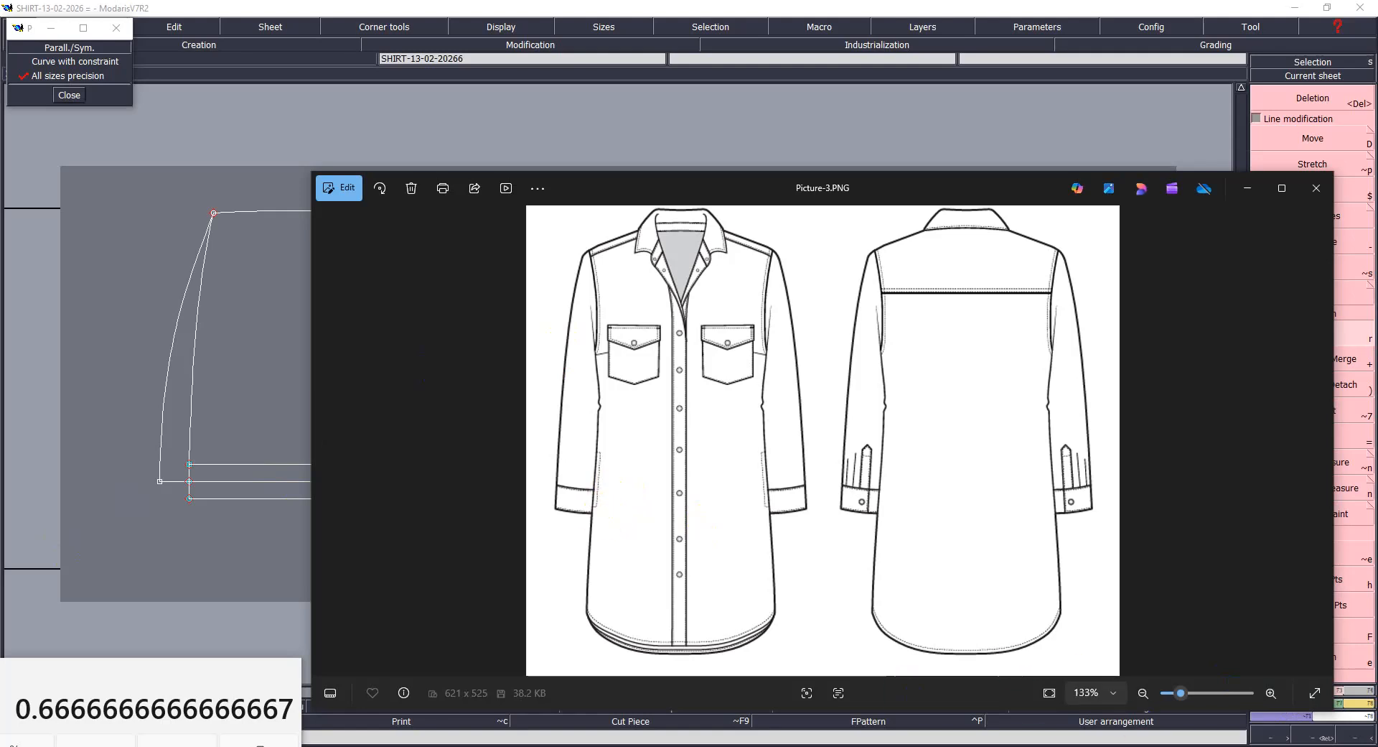
mouse_move(1142, 721)
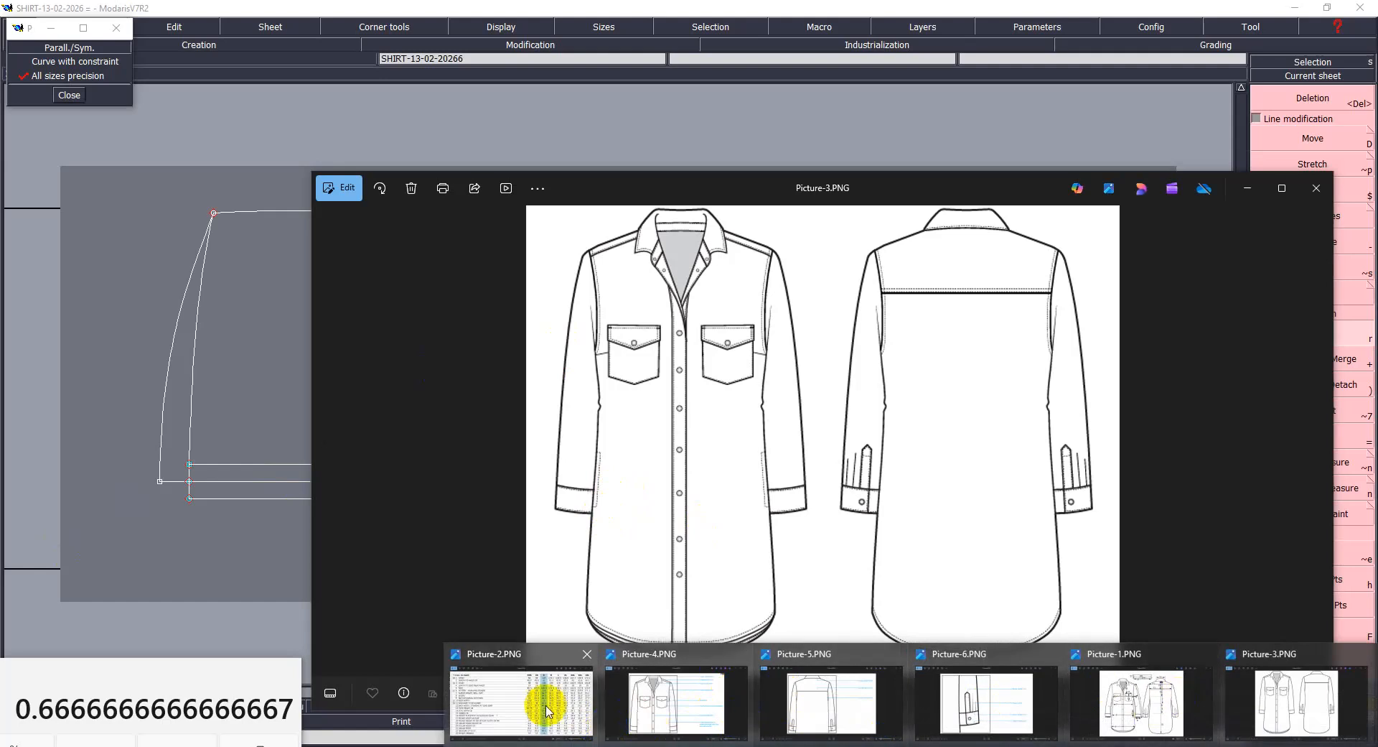
click(209, 539)
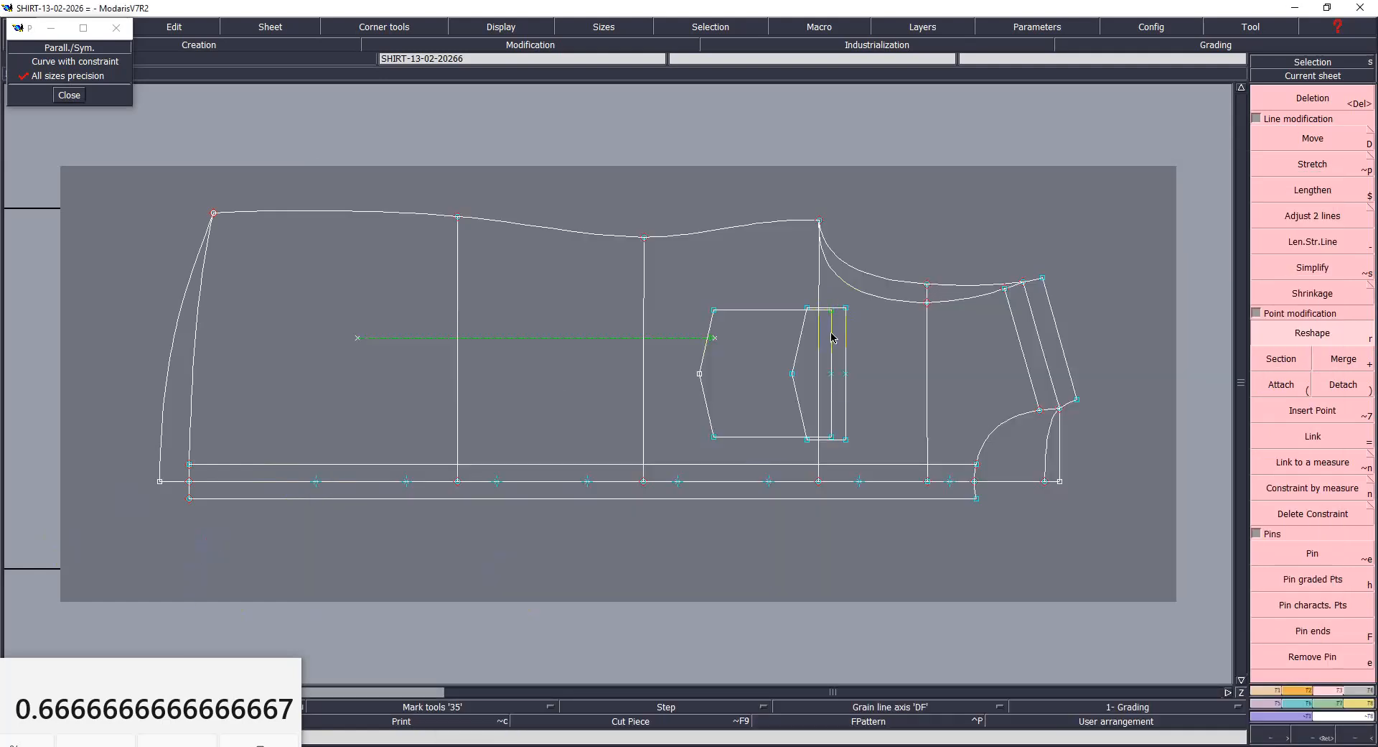
Step: Save the shirt pattern and continue past the detected anomalies
key(Return)
drag(556, 152, 1098, 525)
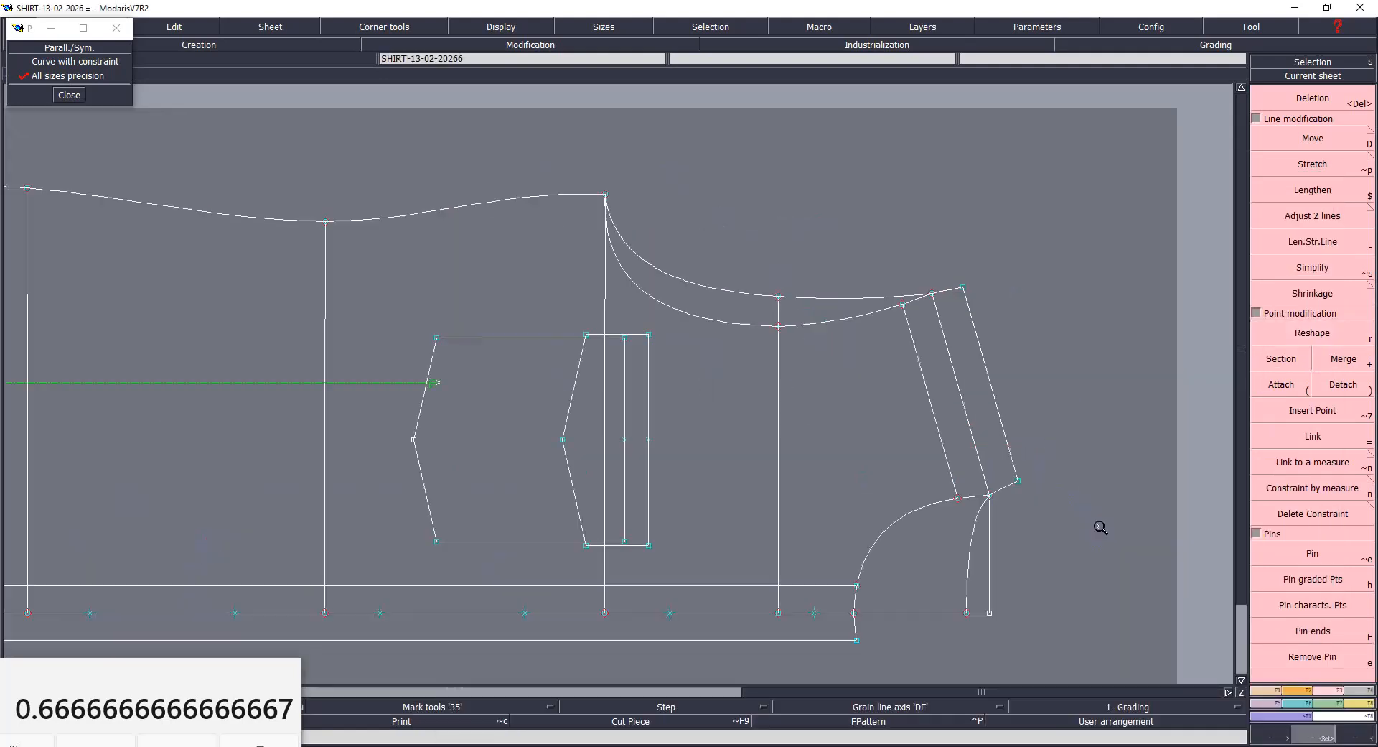
key(ctrl+s)
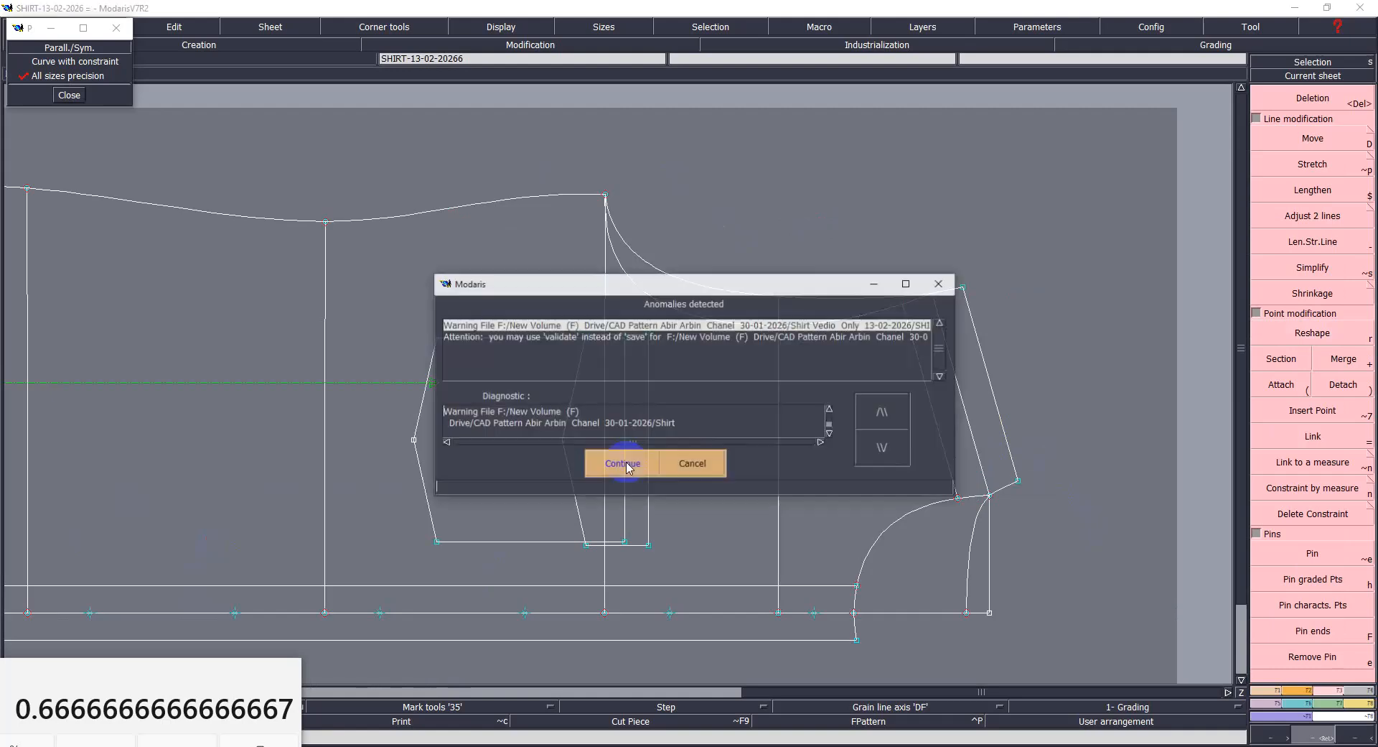
click(622, 465)
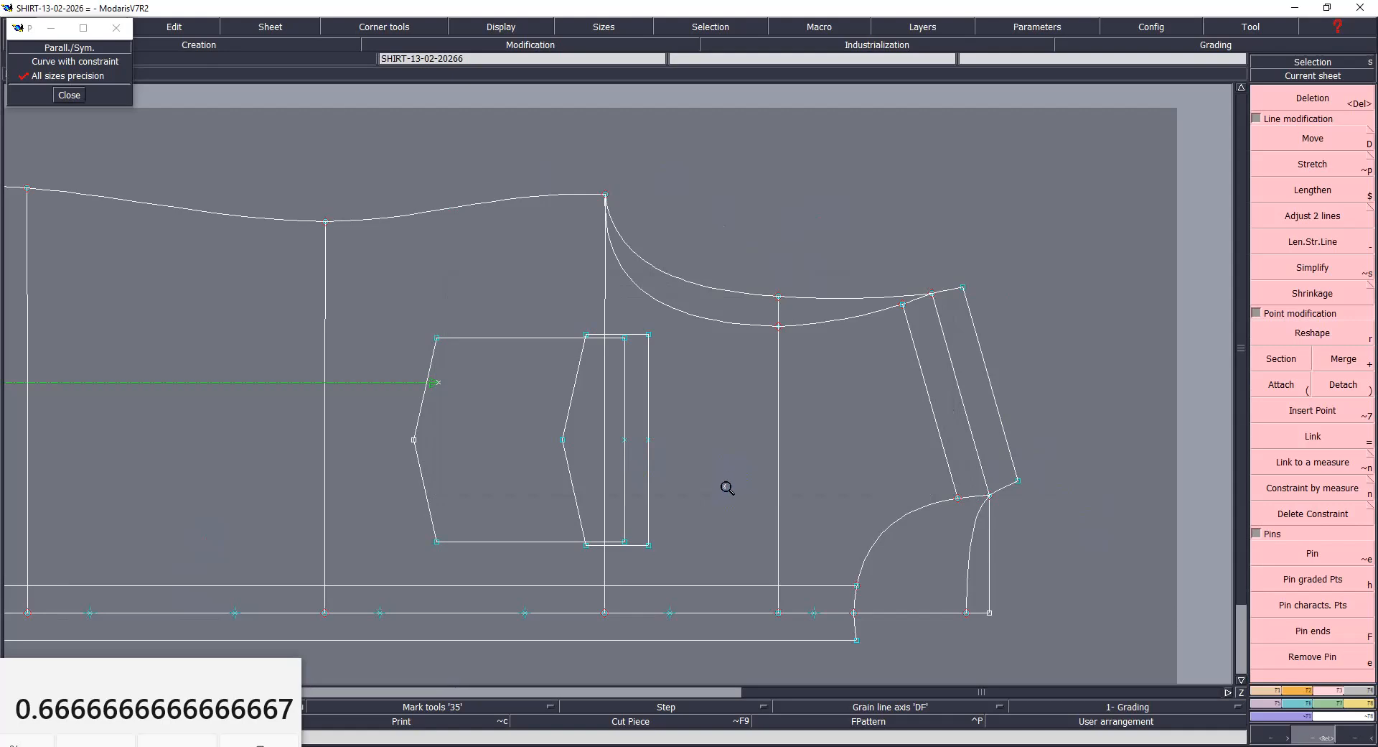
Step: Check the size S pocket opening in Picture-2.PNG and the side pocket in Picture-4.PNG, and return to the pattern
key(Home)
key(i)
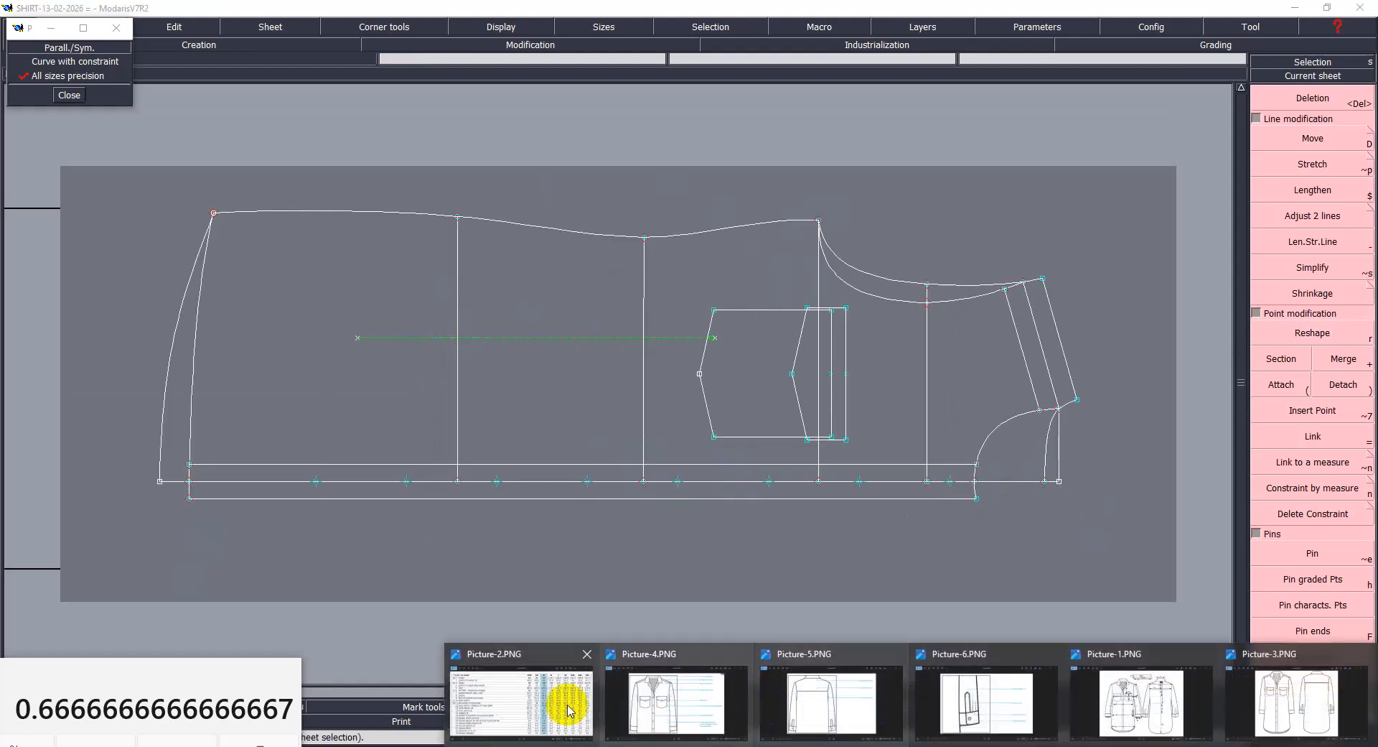
click(531, 704)
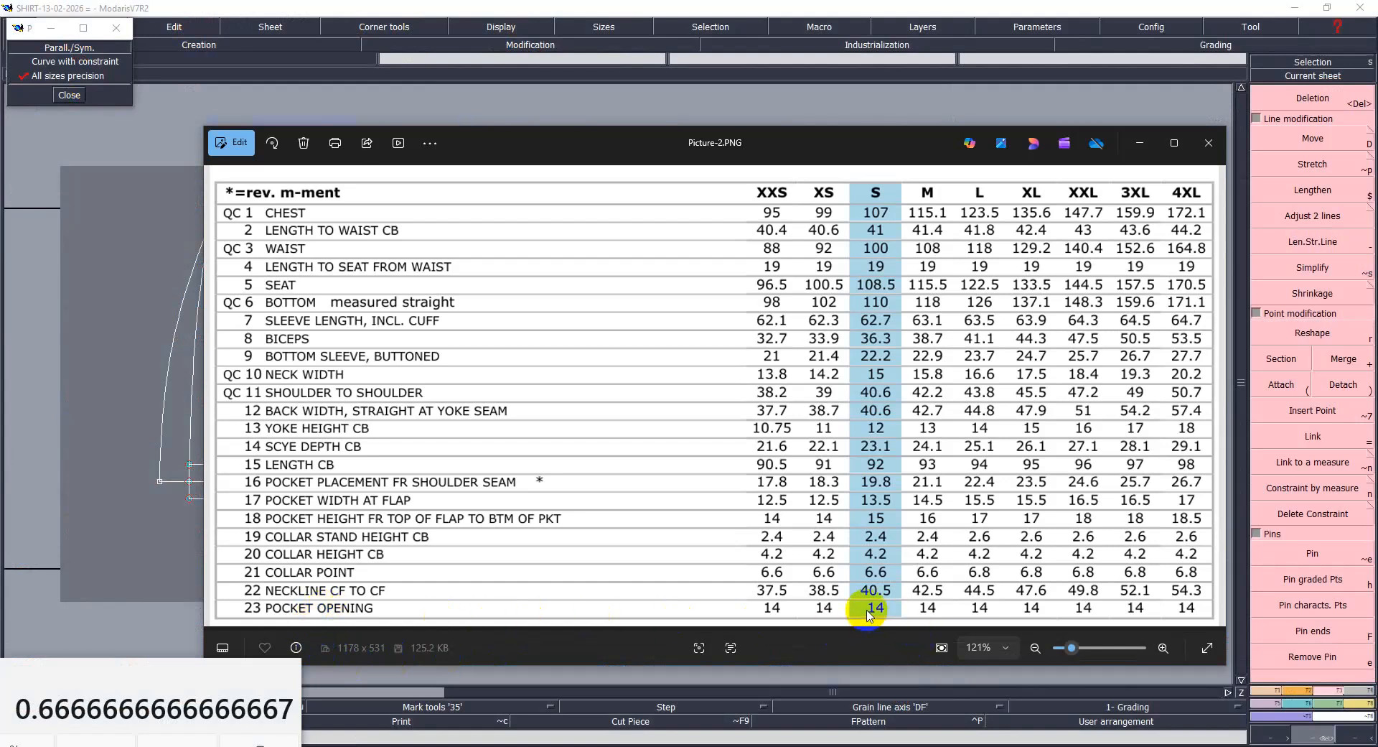
mouse_move(713, 728)
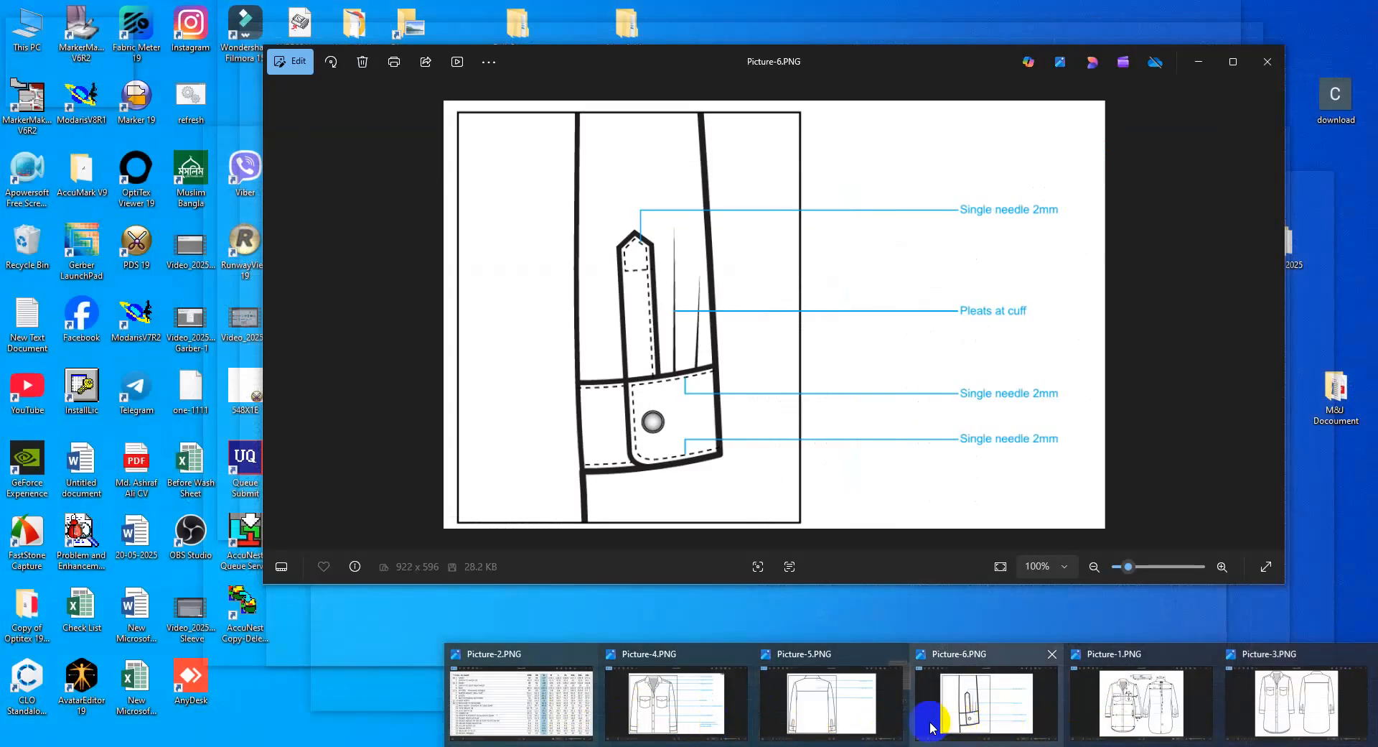
mouse_move(797, 727)
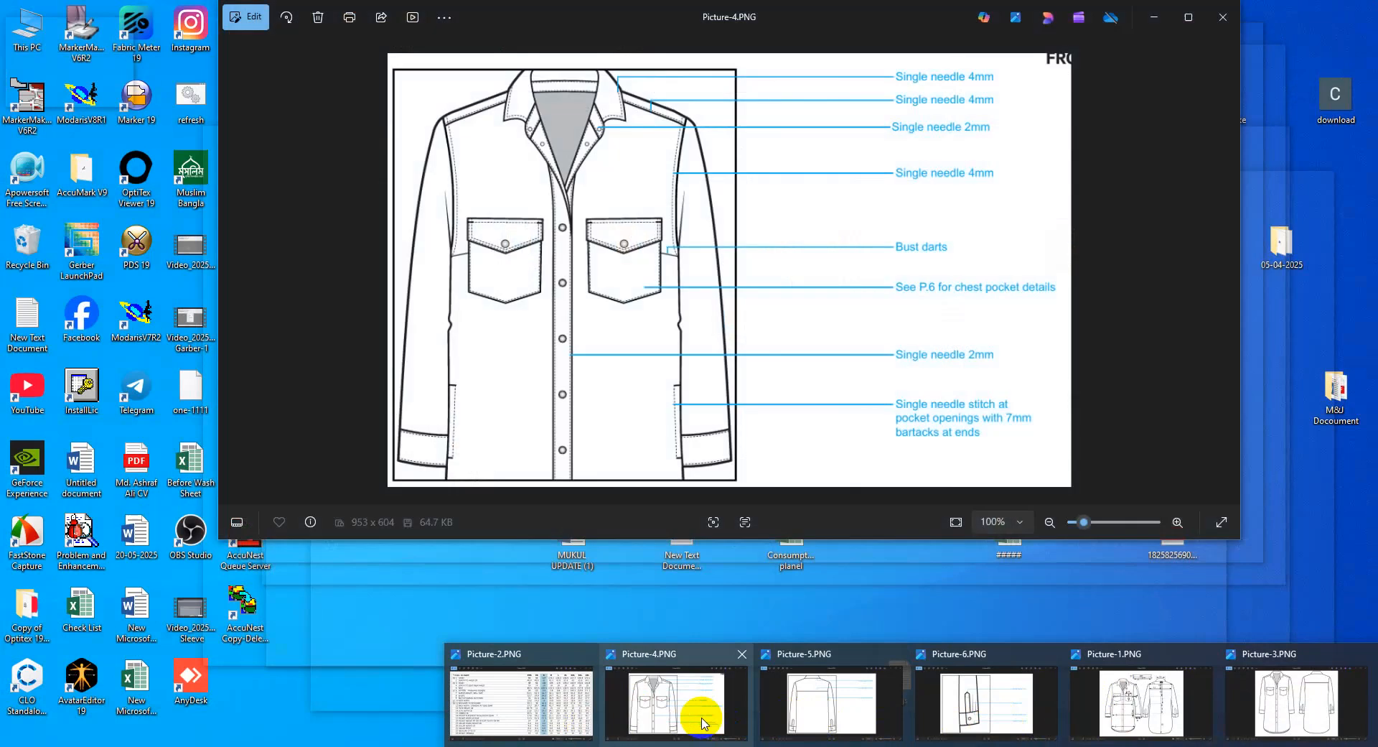
click(655, 710)
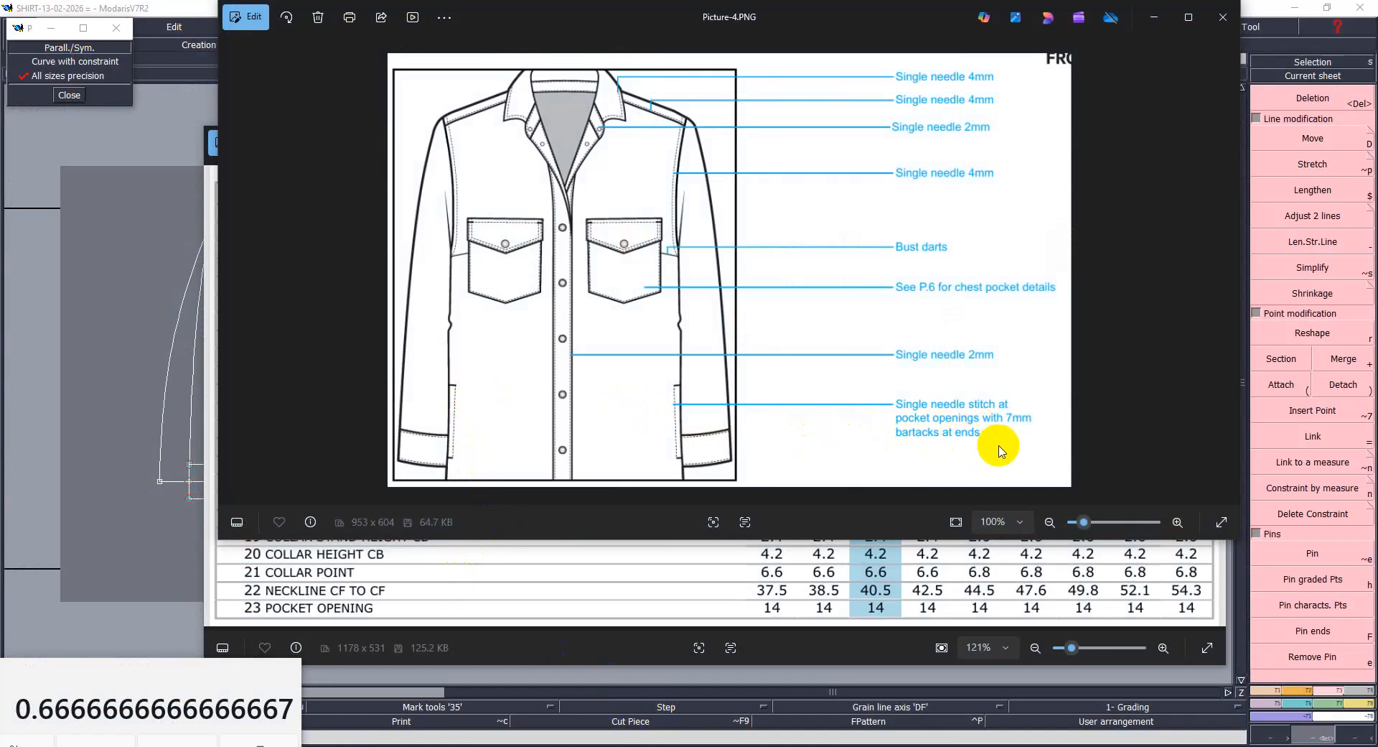
click(194, 329)
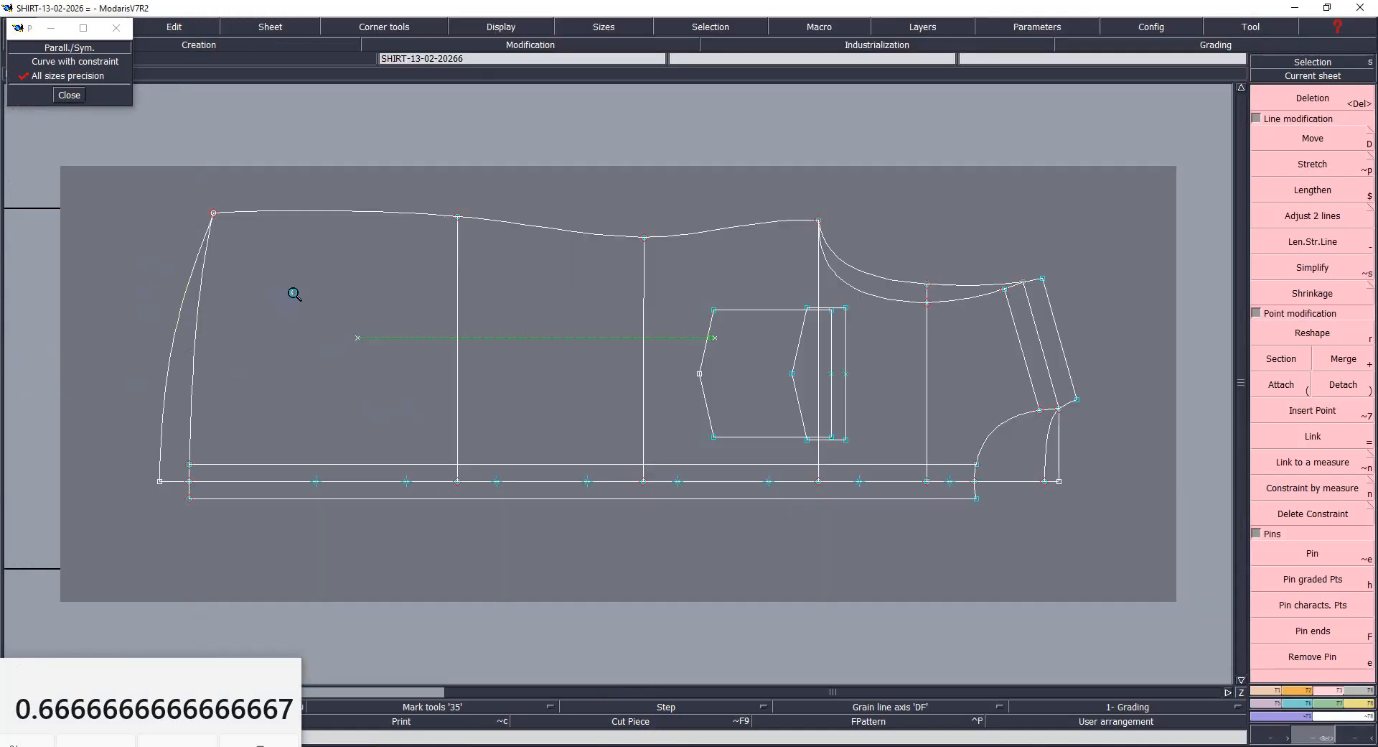
Step: Mark the 14 cm side pocket opening with two notches on the side seam between hem and seat line, saving before and after
key(ctrl+s)
click(632, 465)
click(214, 212)
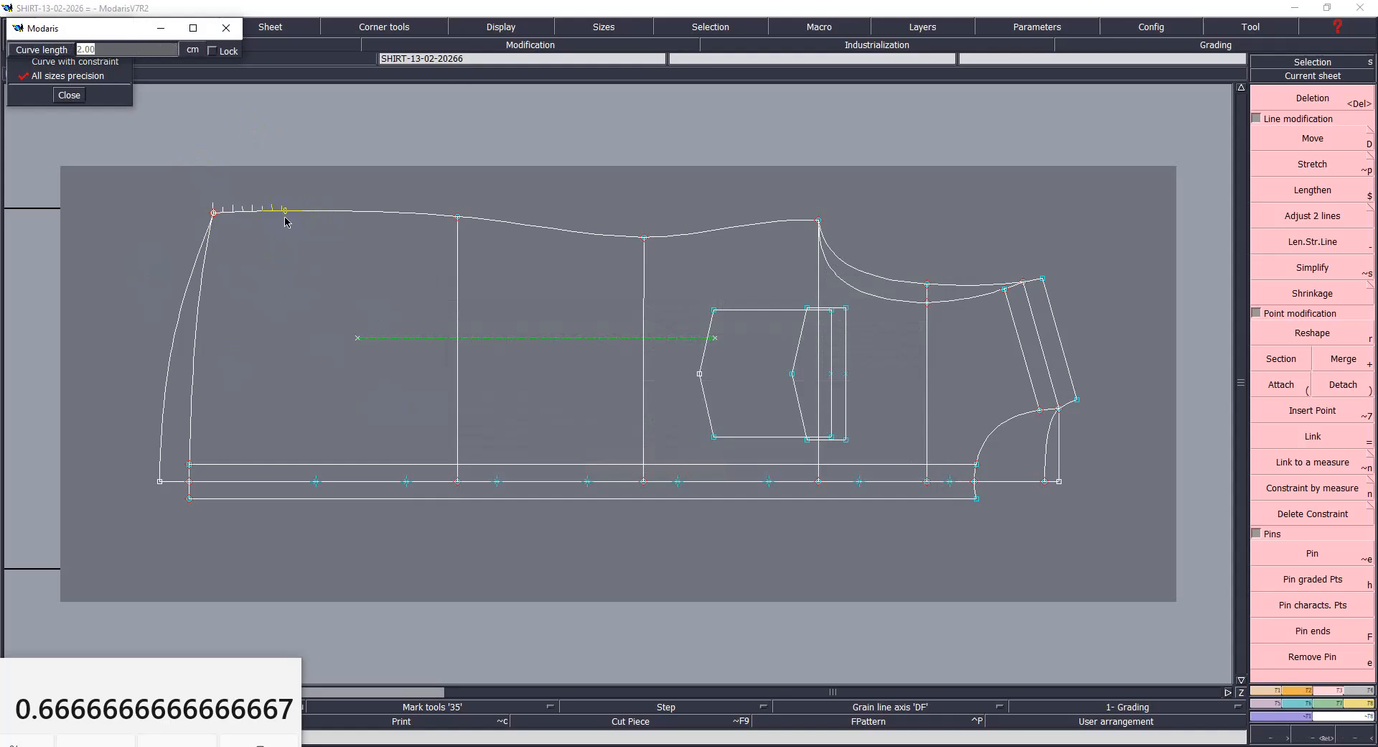
click(285, 220)
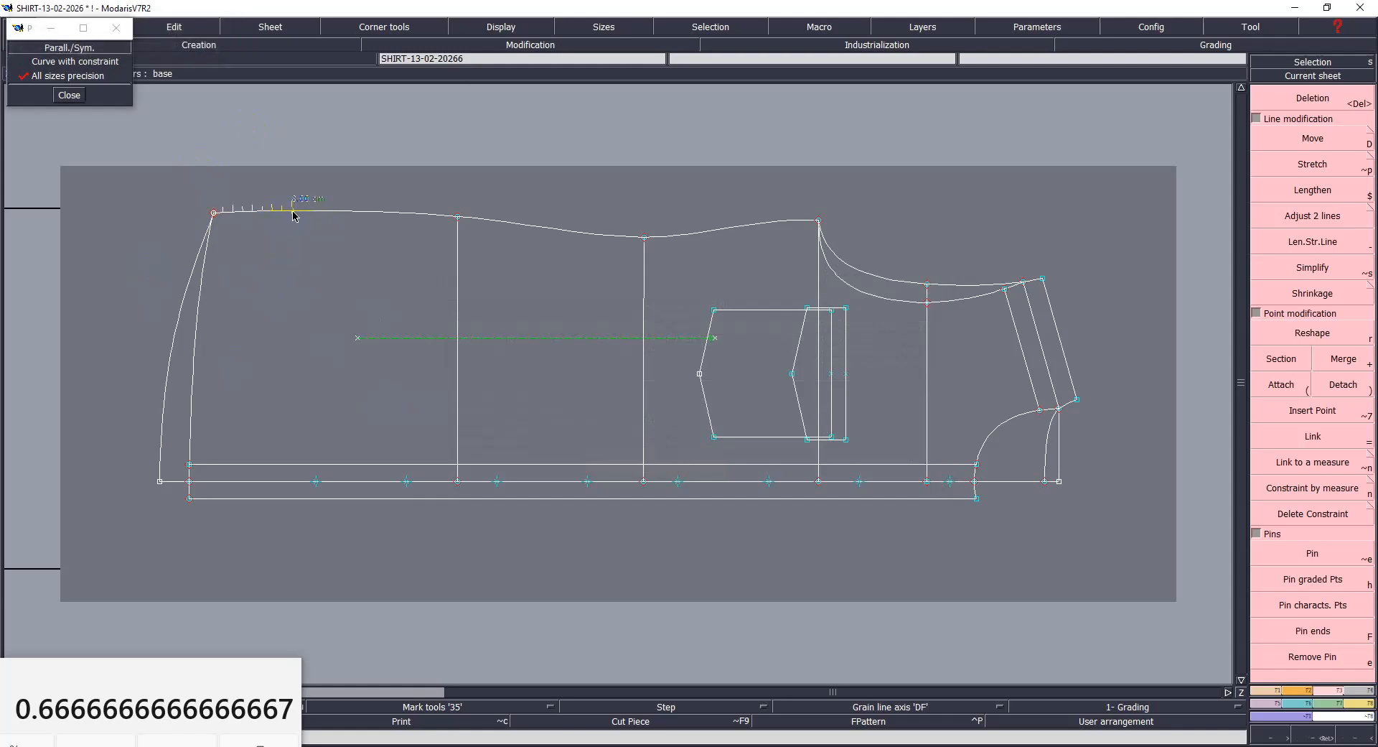
click(292, 210)
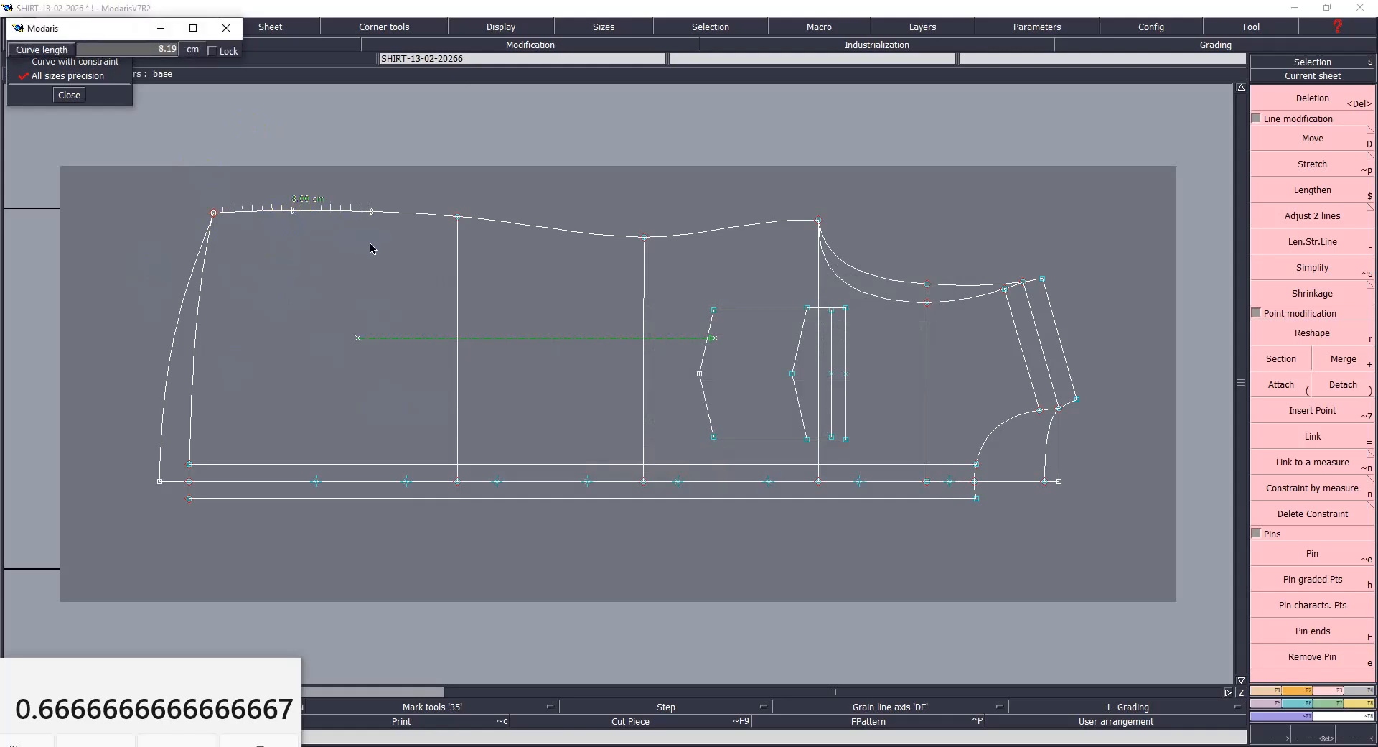
key(Down)
key(Return)
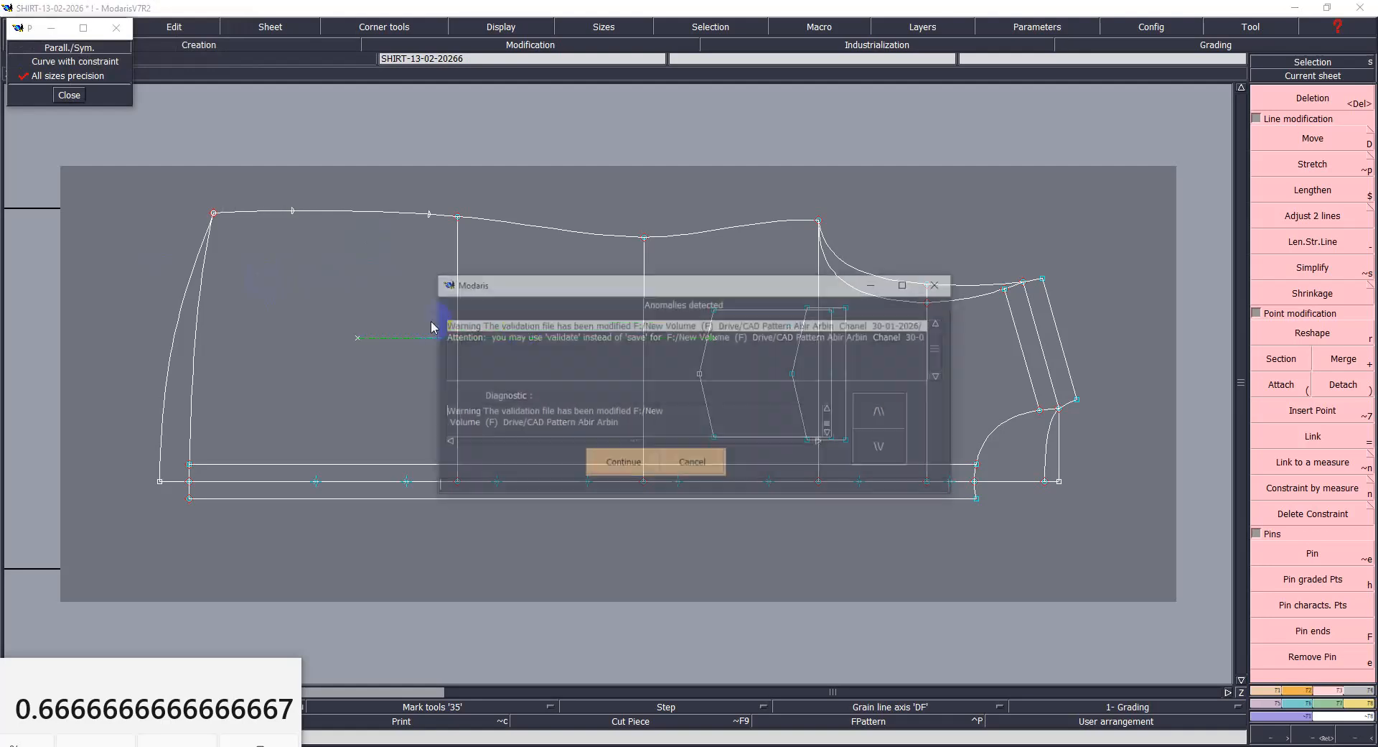
click(615, 467)
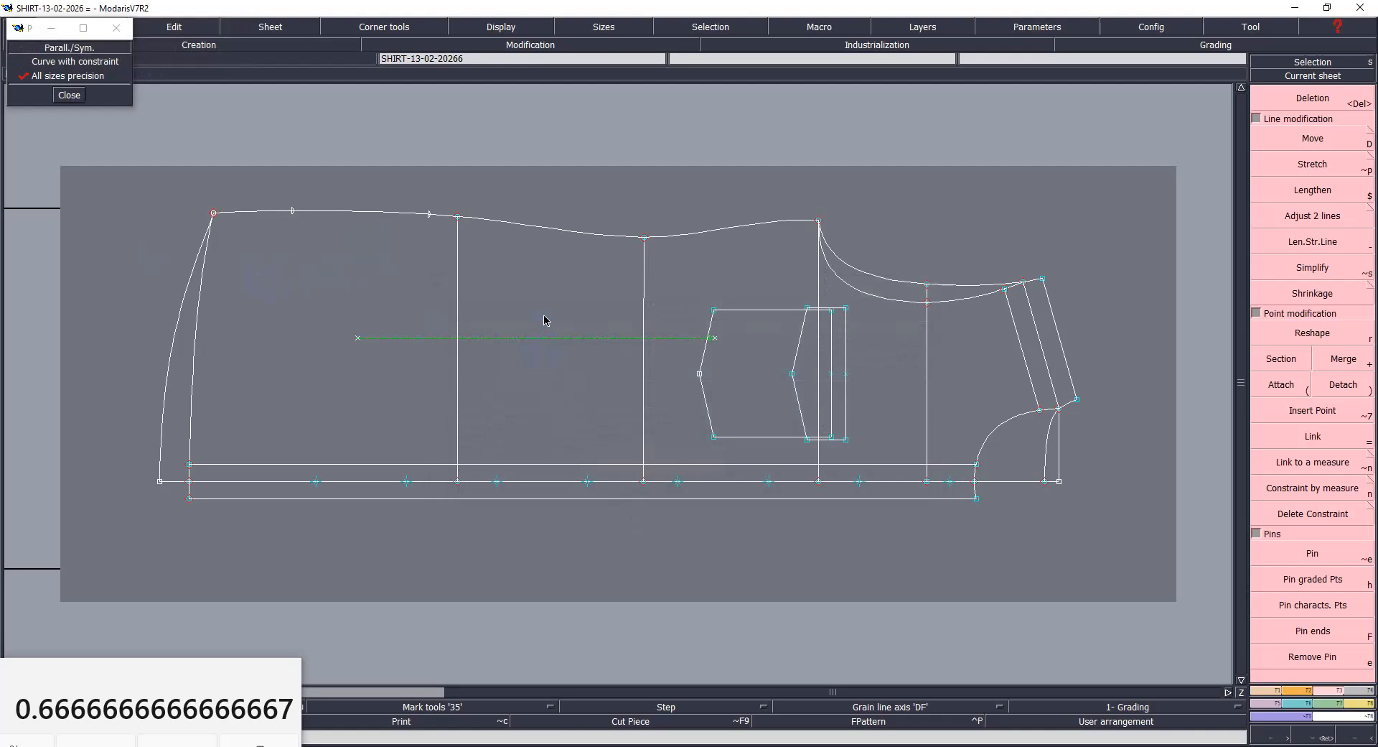
Step: Draw a curved pocket bag outline from the seat line's side-seam end round to the side seam near the hem, and save
key(F3)
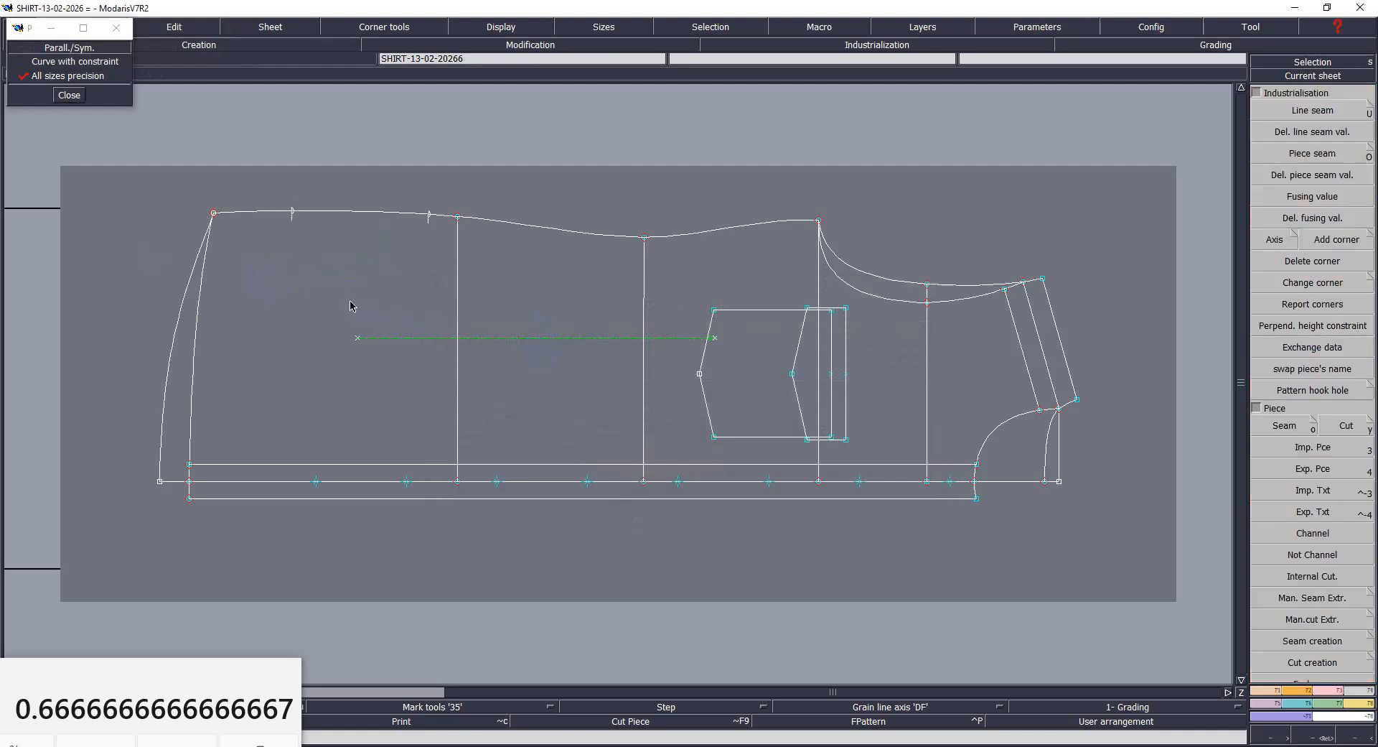
click(457, 217)
click(443, 312)
click(413, 374)
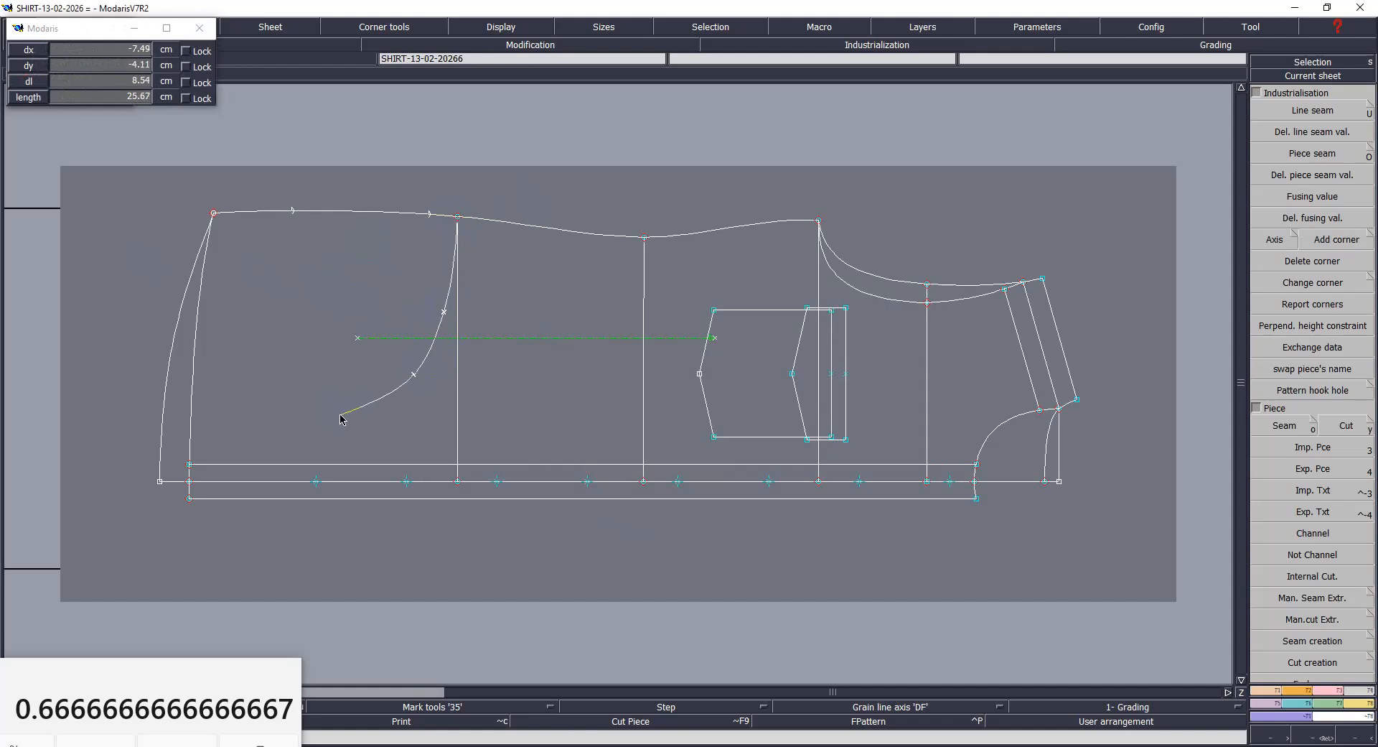
click(324, 392)
click(226, 390)
click(216, 296)
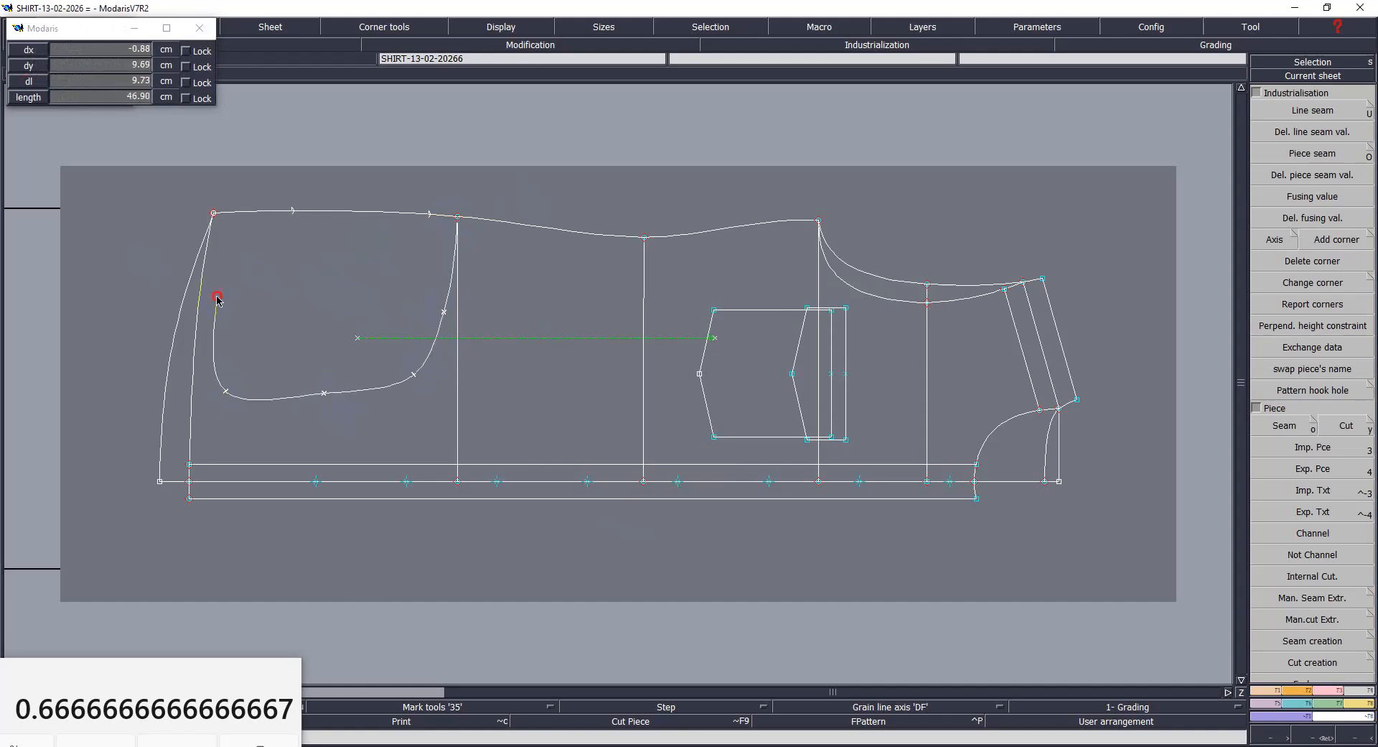
click(255, 209)
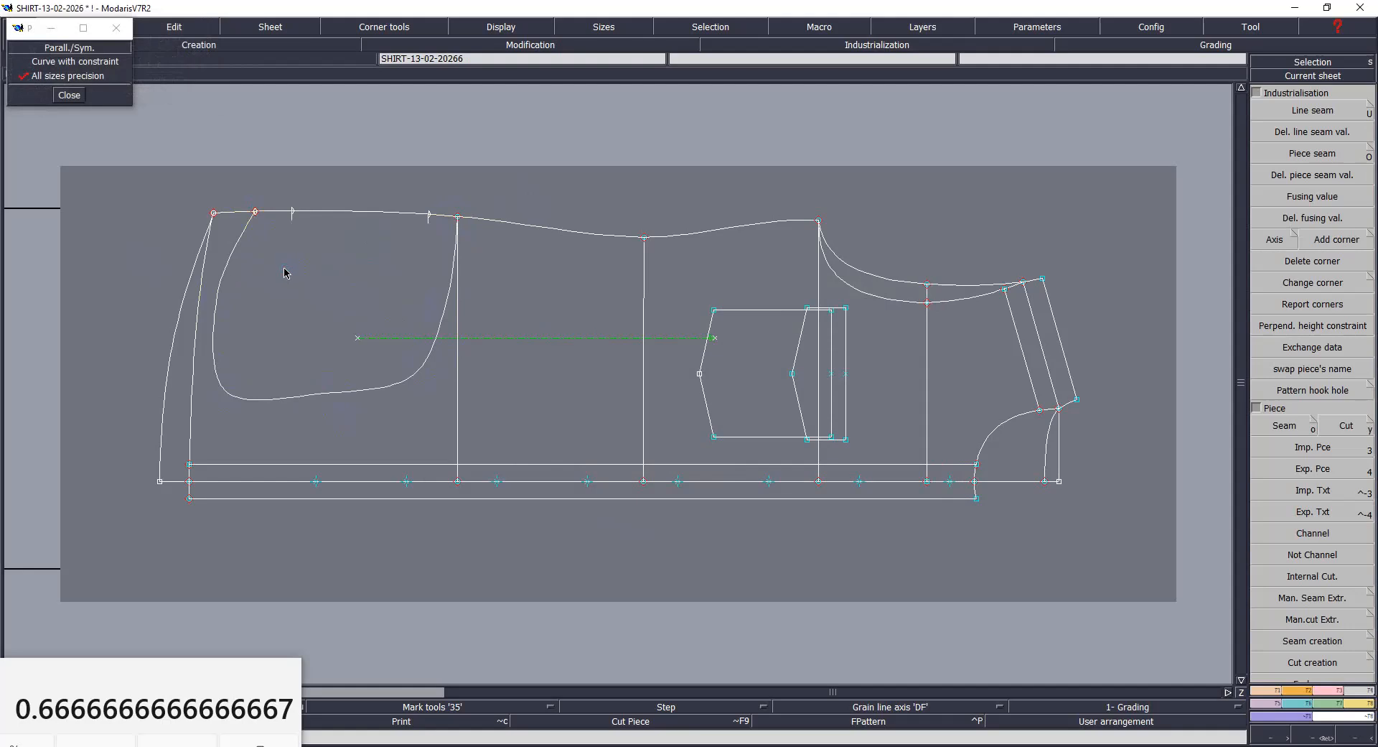
key(ctrl+s)
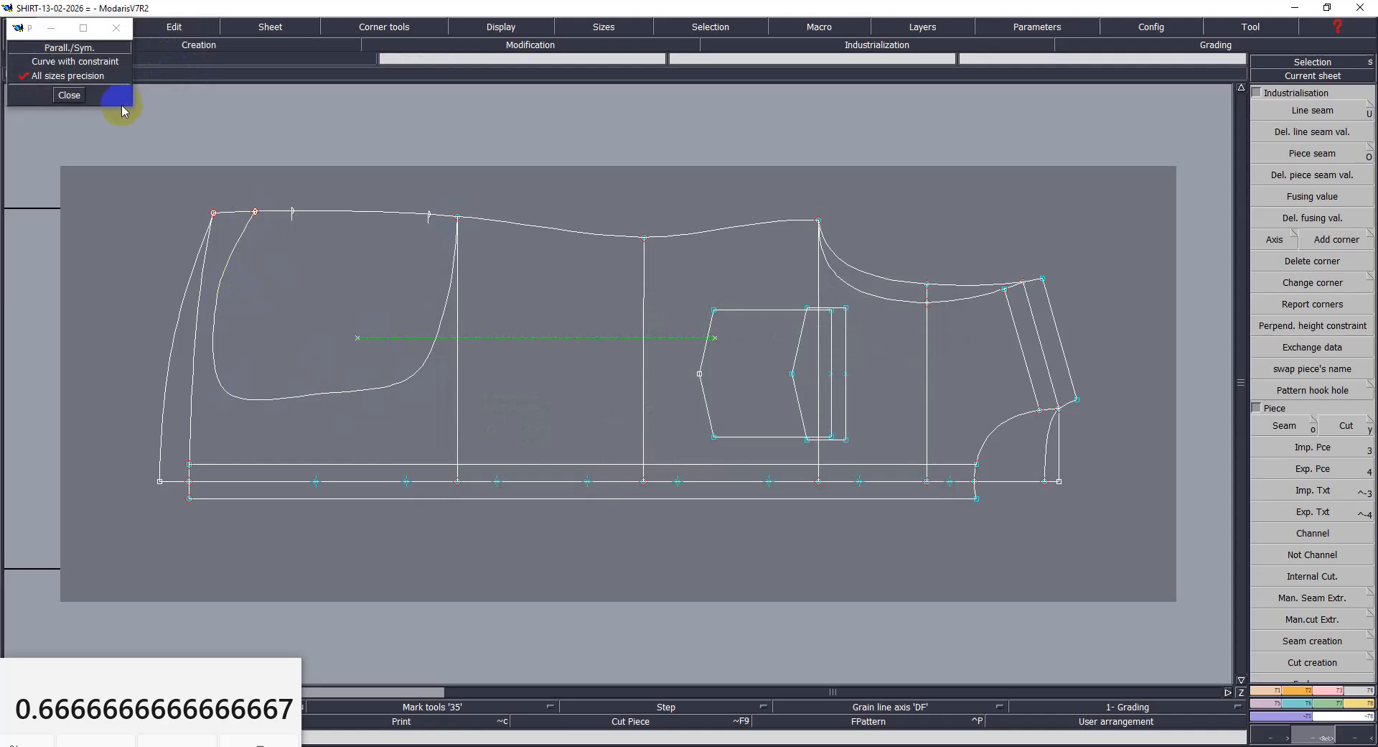
Step: Reshape the pocket bag's seat-side curve and its deepest part into a smooth, rounded line
drag(120, 175, 543, 513)
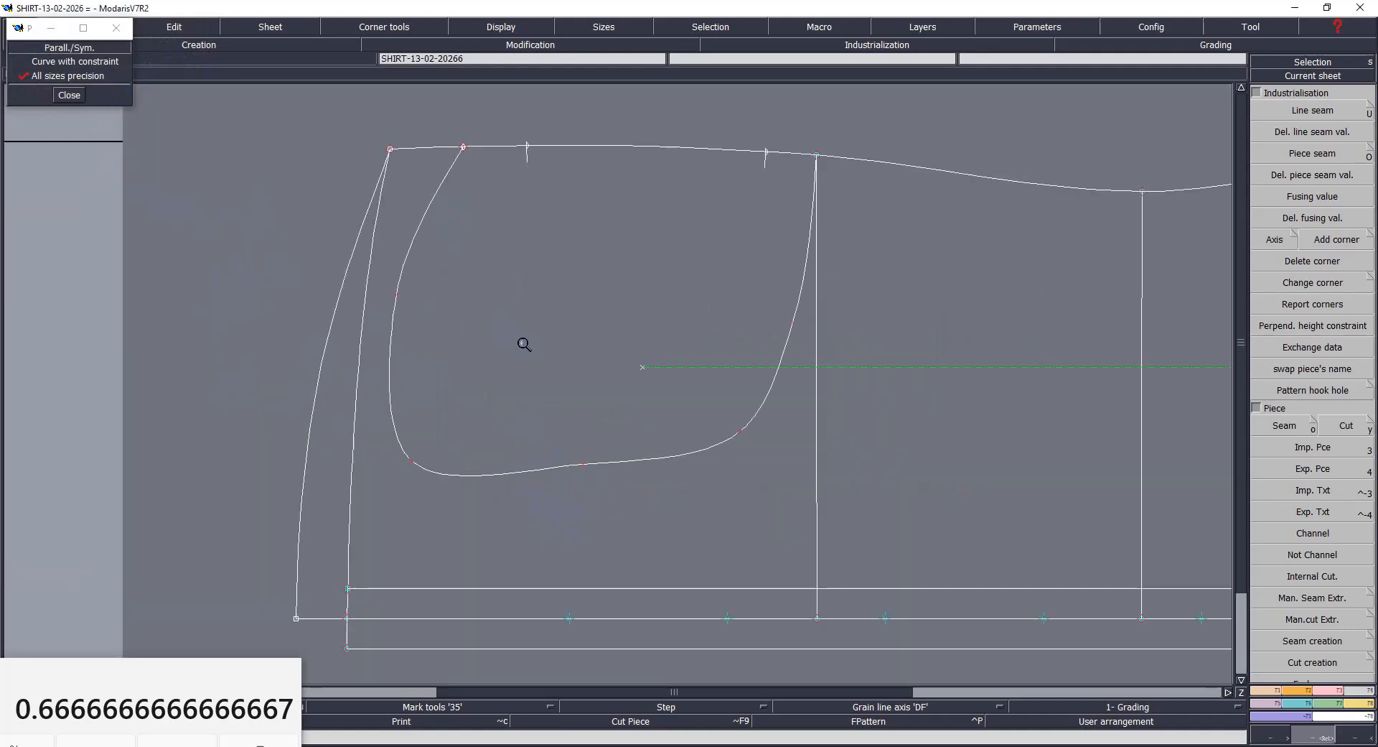
drag(742, 432, 720, 411)
drag(793, 325, 777, 323)
drag(585, 468, 623, 477)
drag(723, 419, 737, 417)
drag(776, 324, 783, 323)
drag(734, 422, 731, 419)
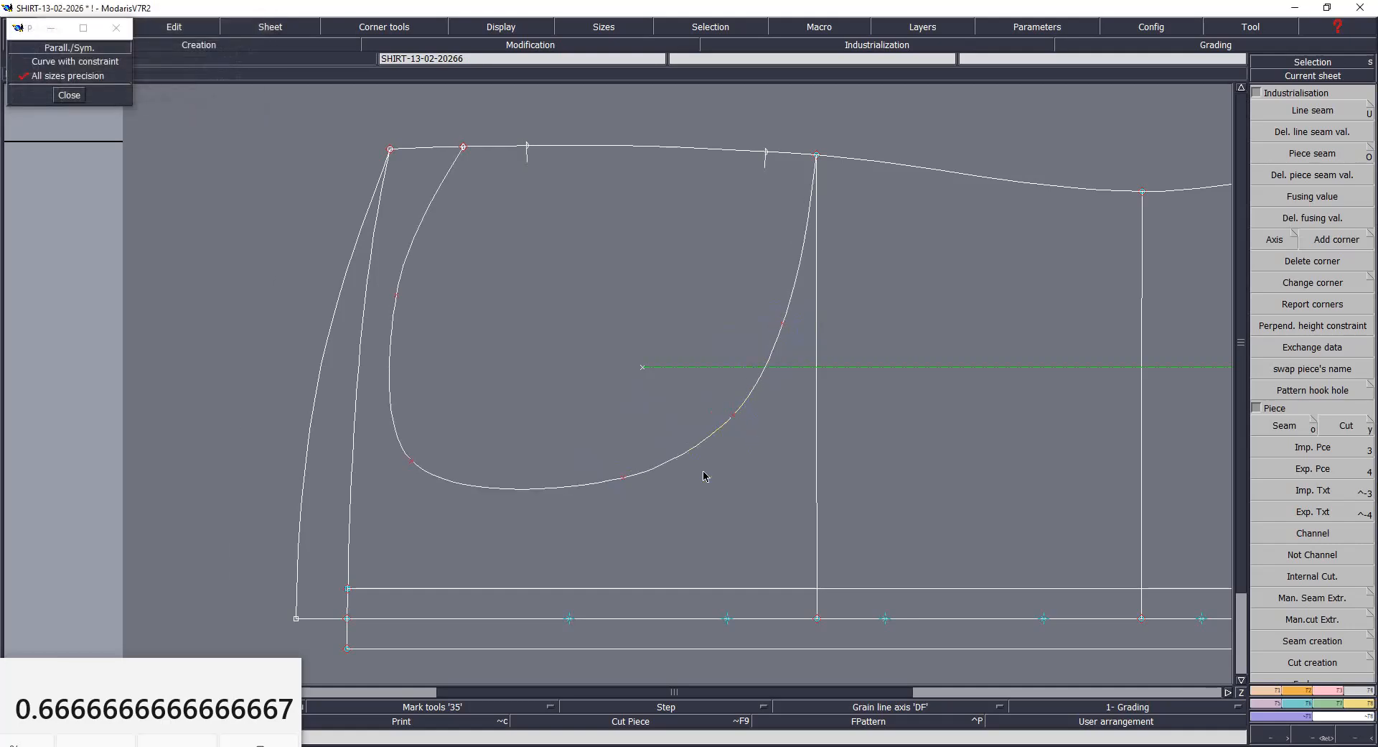
Step: Move the pocket bag's hem-side end closer to the hem corner and round out the curve below it
drag(463, 147, 424, 147)
drag(397, 295, 399, 300)
drag(429, 148, 443, 147)
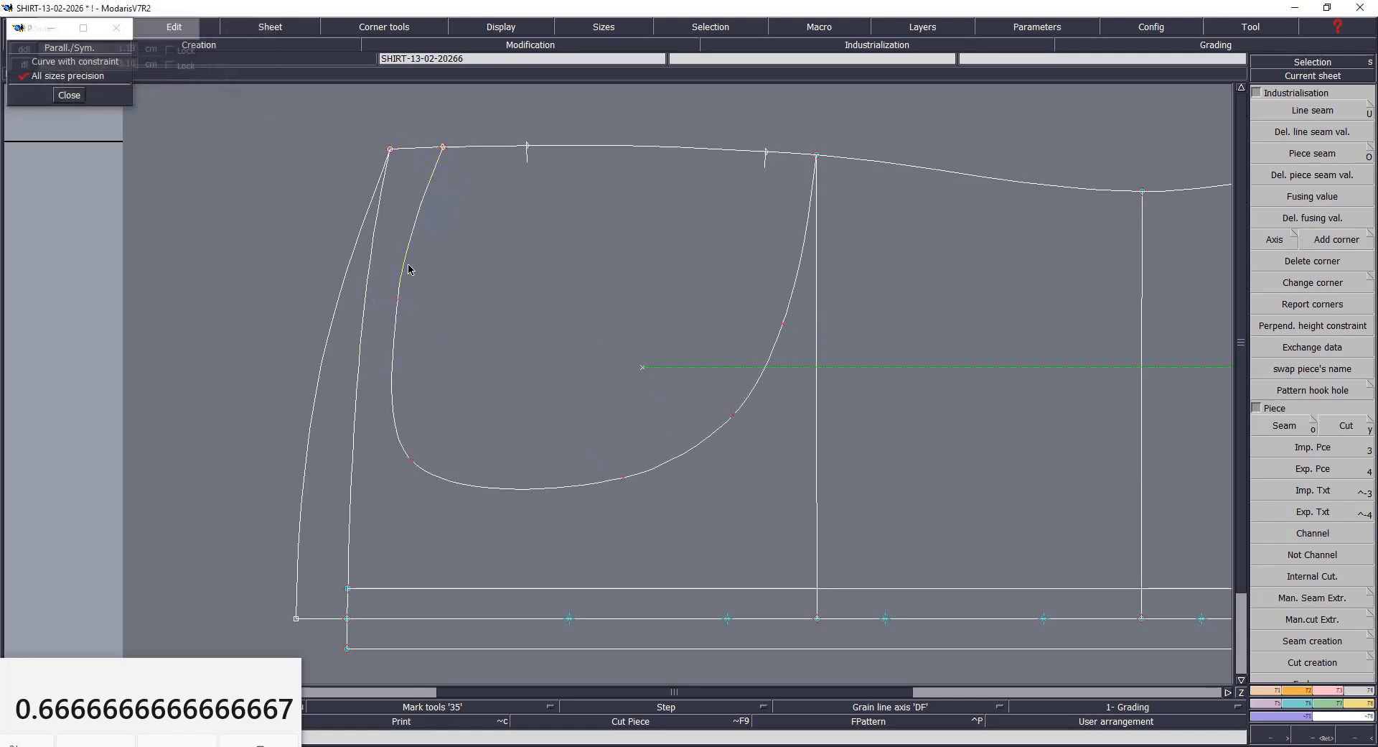
drag(396, 300, 414, 297)
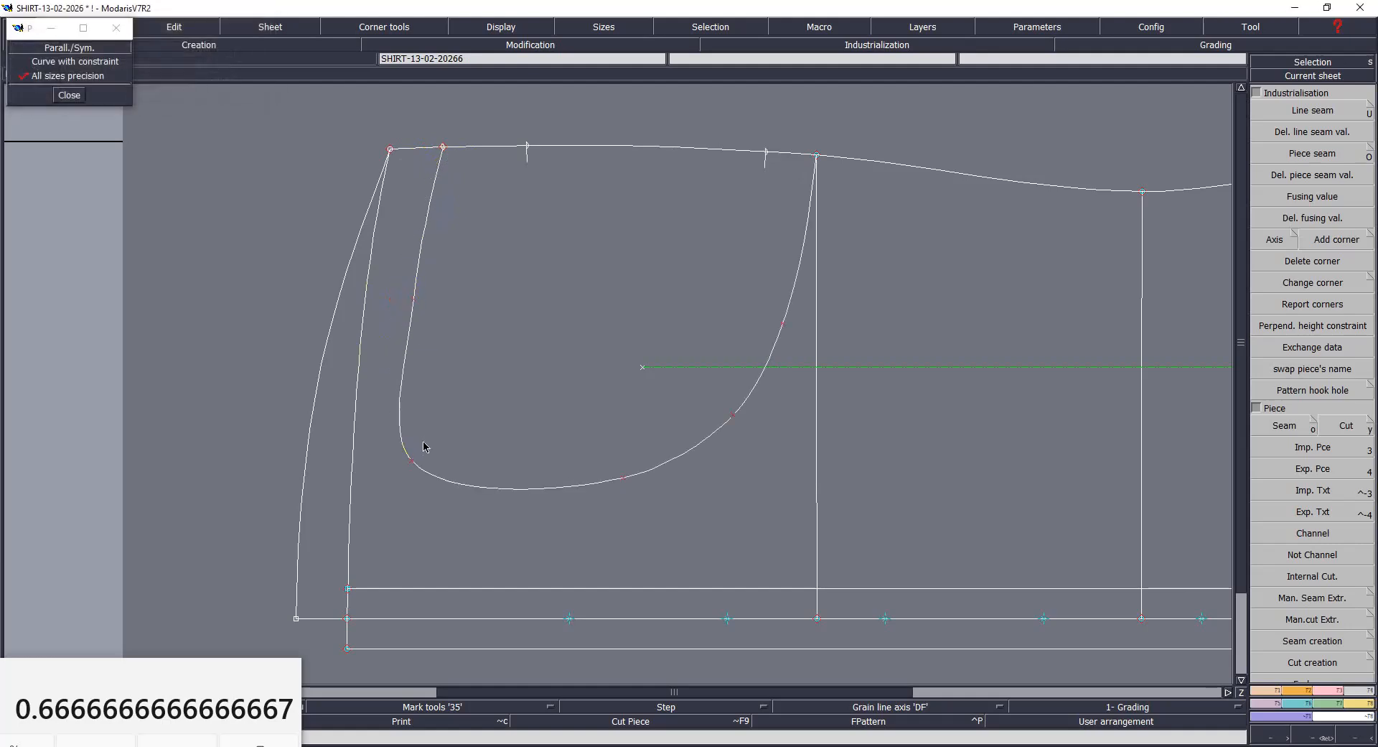
drag(413, 463, 446, 440)
drag(414, 299, 409, 332)
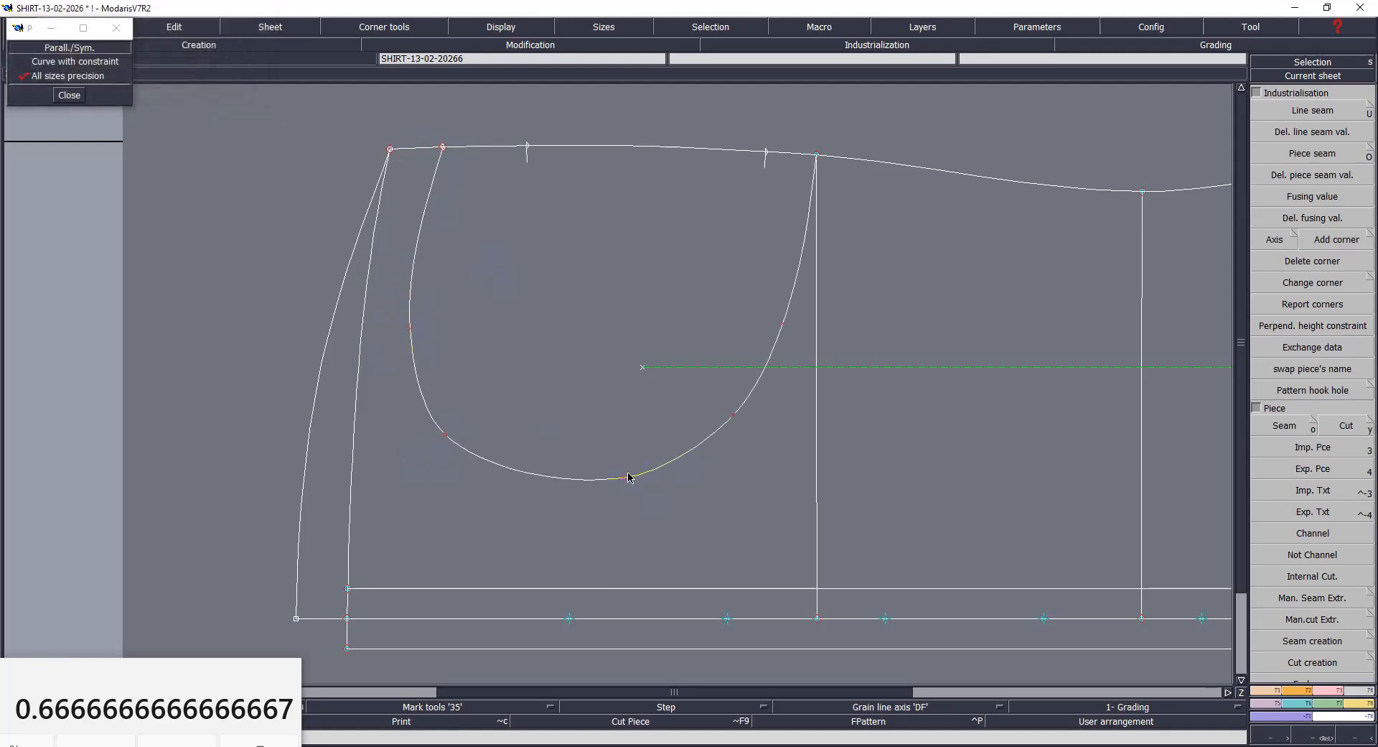
drag(622, 479, 617, 491)
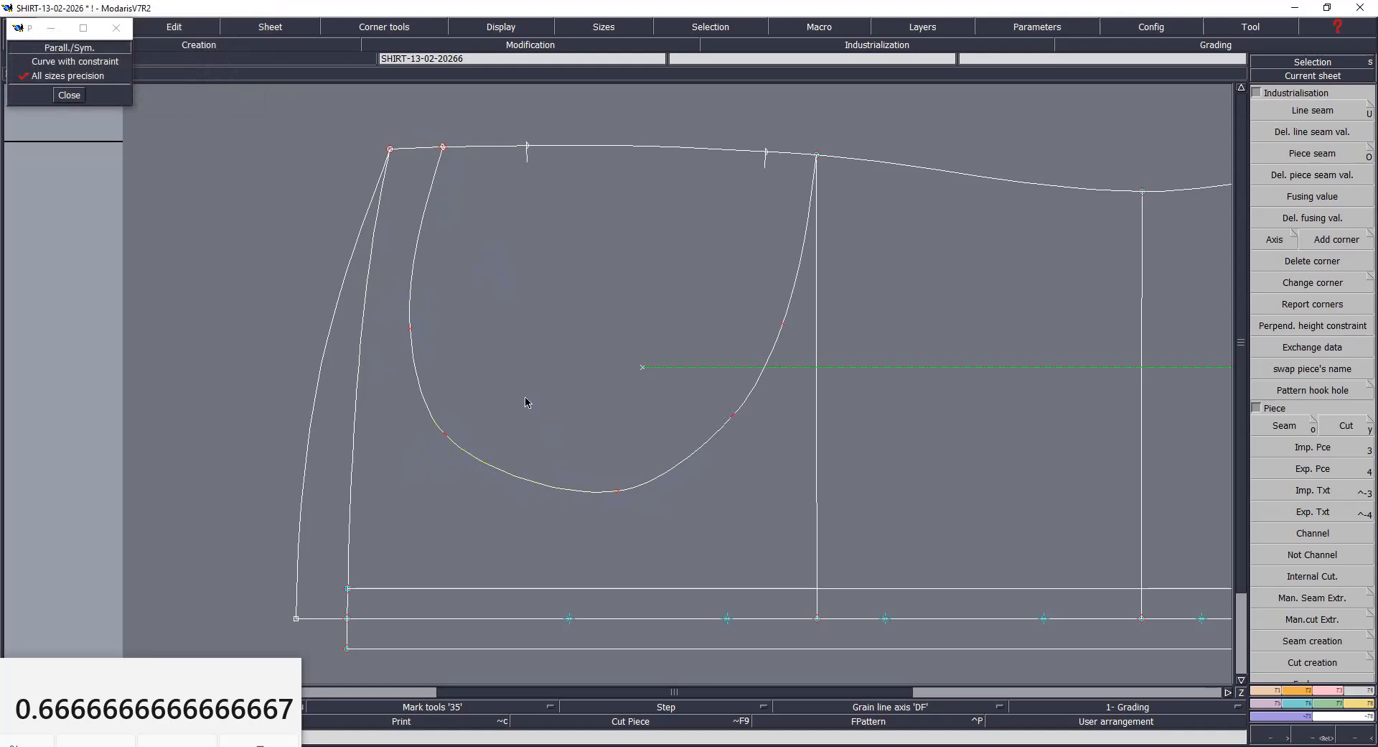
Step: Insert three extra curve points on the pocket bag outline and adjust the points near its hem-side end
drag(447, 439, 522, 478)
drag(620, 494, 686, 457)
drag(443, 149, 427, 220)
drag(410, 328, 416, 329)
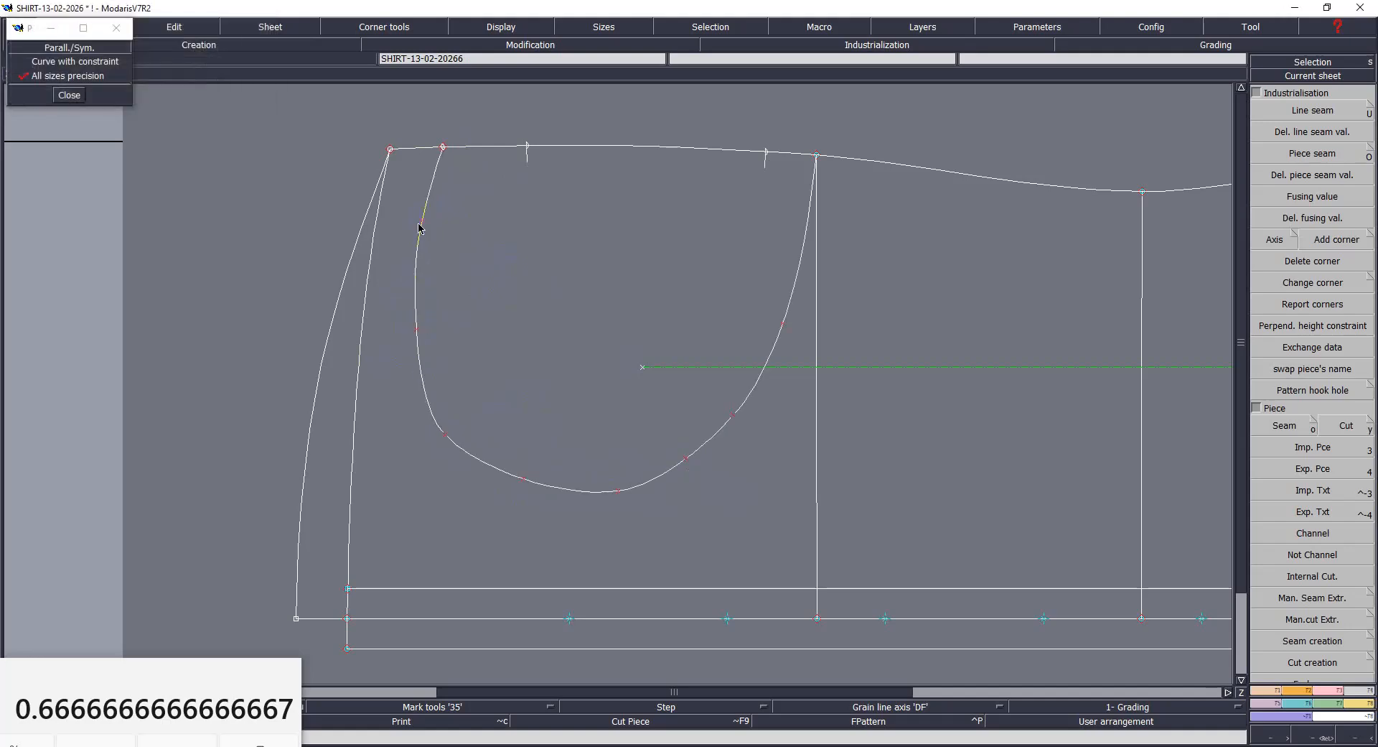
drag(420, 227, 427, 221)
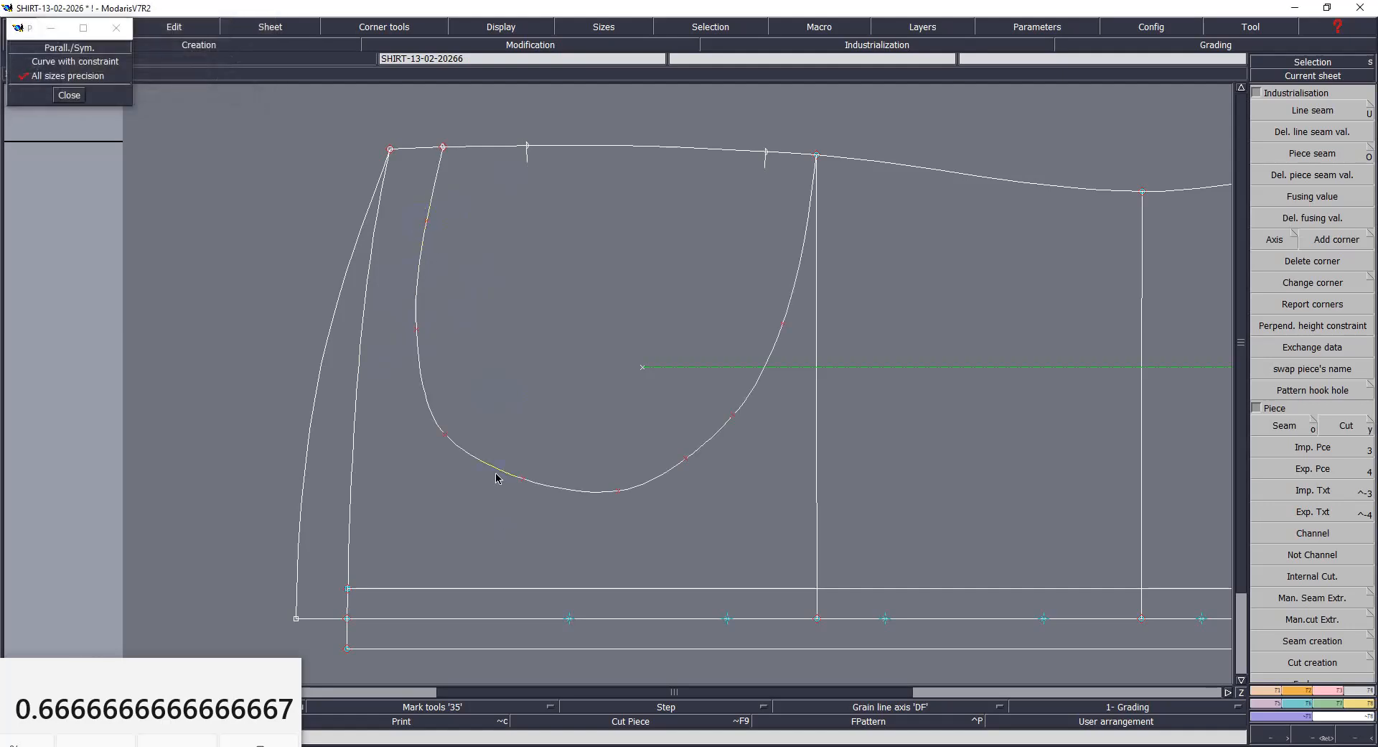
Step: Reshape the curve points around the pocket bag's deepest part and seat side into an even, rounded contour
drag(444, 440, 439, 430)
drag(523, 481, 510, 485)
drag(616, 493, 634, 496)
drag(687, 461, 743, 416)
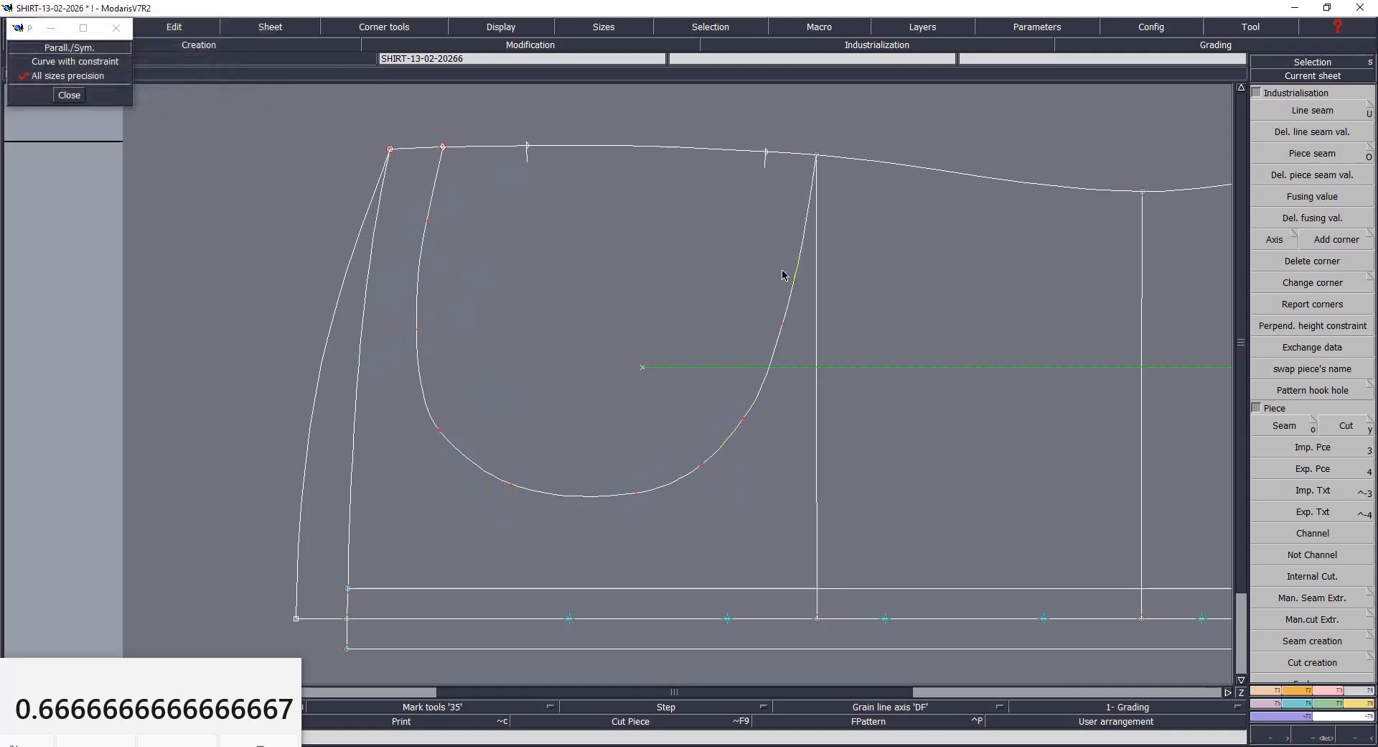
drag(785, 323, 789, 321)
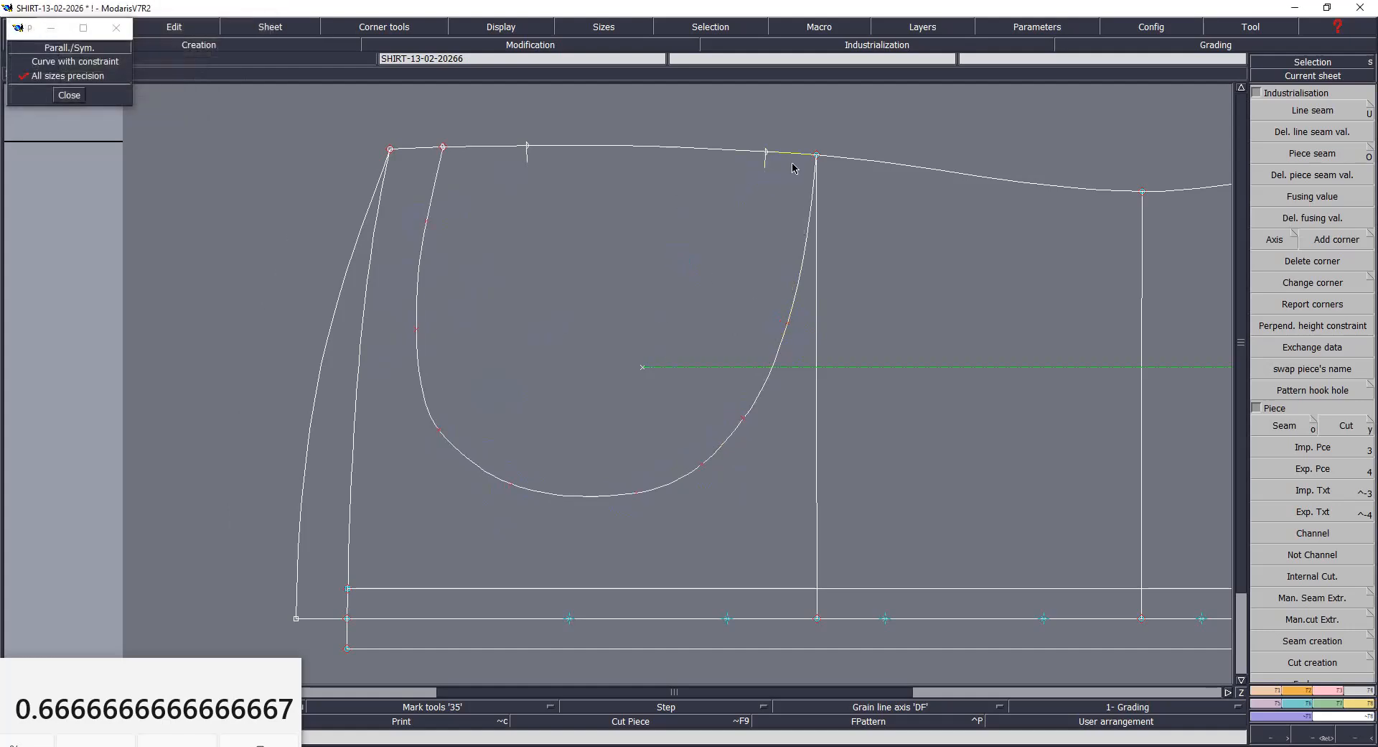
Step: Move the pocket bag's seat-side end along the side seam to just past the seat line, towards the waist
drag(817, 156, 830, 148)
key(ctrl+z)
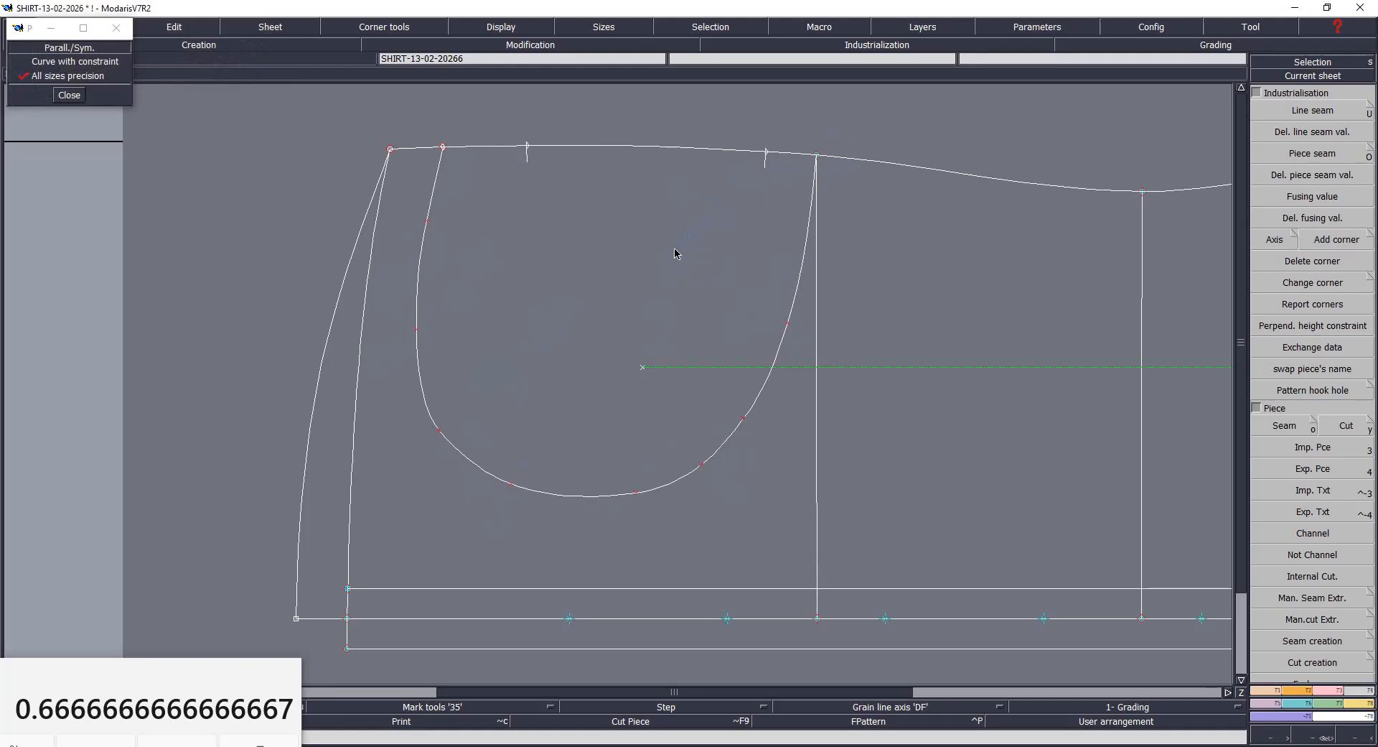
click(818, 156)
drag(817, 158, 786, 168)
drag(815, 156, 841, 159)
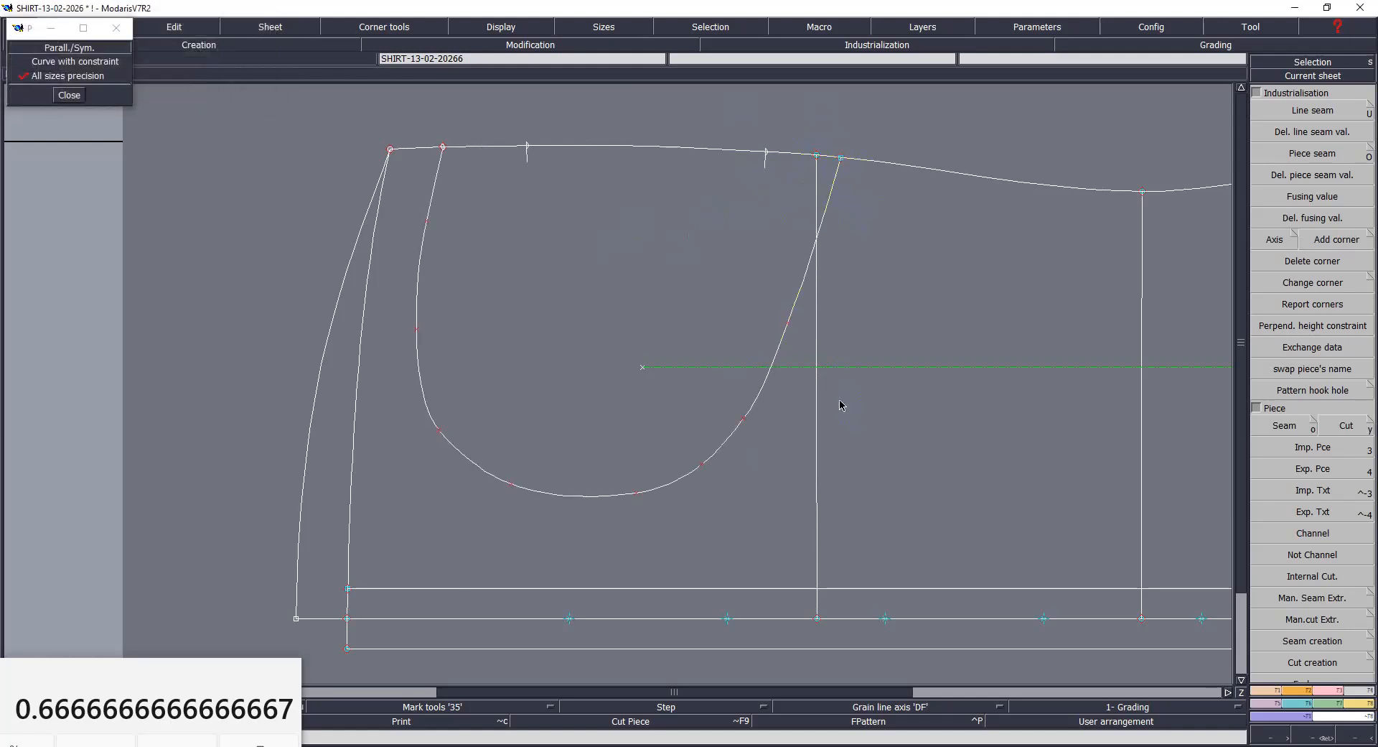
Step: Widen the pocket bag's seat-side curve to follow its moved end and smooth the remaining points round to the hem side
drag(788, 328, 803, 325)
drag(750, 425, 770, 421)
drag(701, 467, 714, 466)
drag(767, 413, 771, 416)
drag(804, 325, 813, 325)
drag(632, 500, 631, 501)
drag(517, 486, 514, 493)
drag(440, 437, 443, 450)
drag(416, 329, 415, 332)
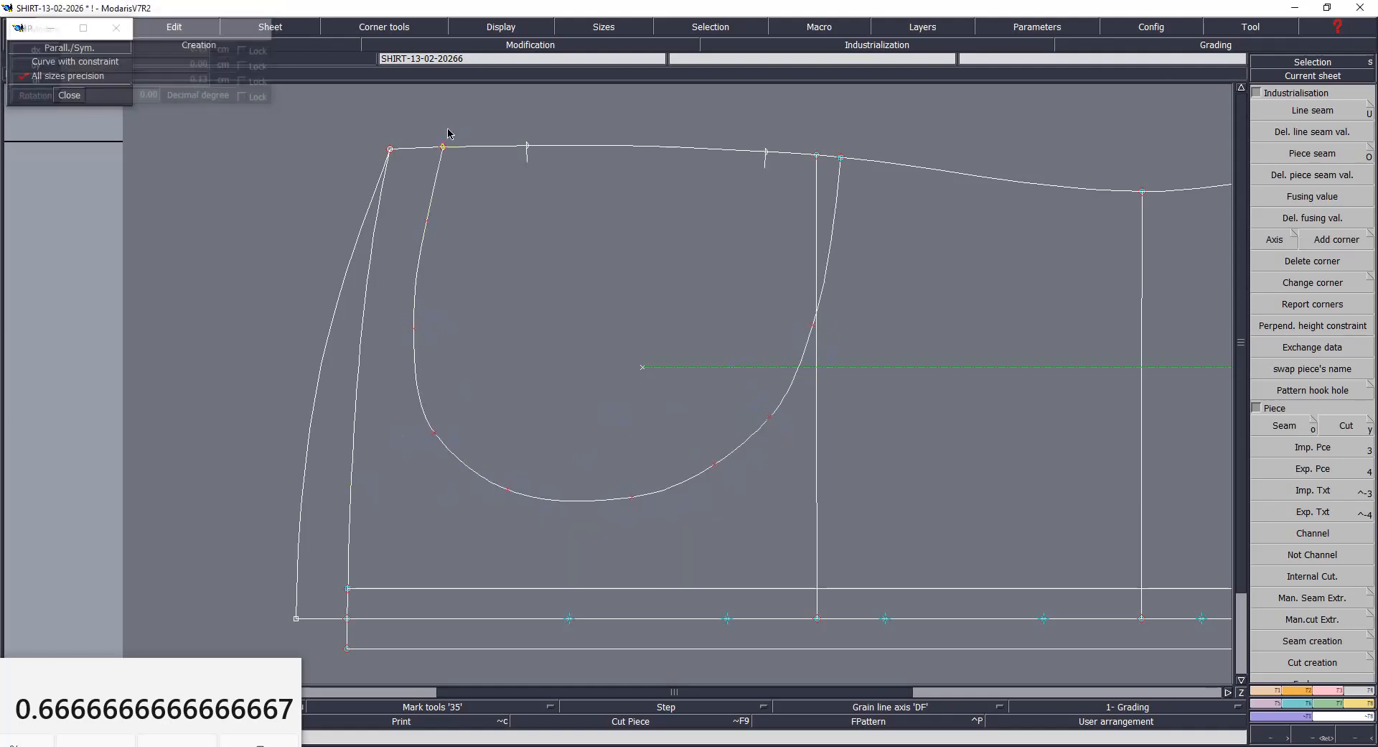
Step: Move the pocket bag's hem-side end towards the lower opening notch and smooth the curve points around the bag
drag(443, 146, 467, 148)
drag(426, 227, 434, 224)
drag(415, 330, 410, 330)
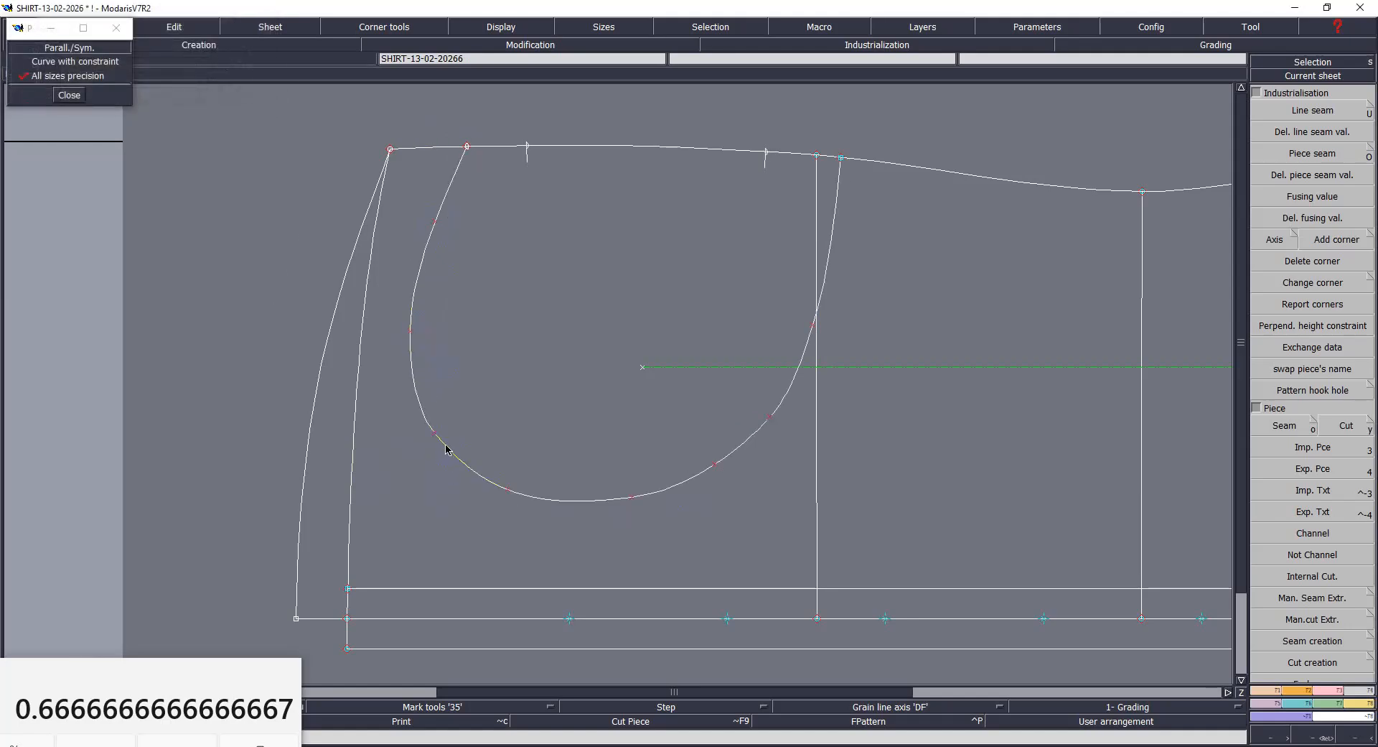
drag(431, 433, 441, 448)
drag(509, 490, 511, 491)
drag(635, 505, 645, 498)
drag(715, 466, 728, 466)
drag(772, 422, 775, 424)
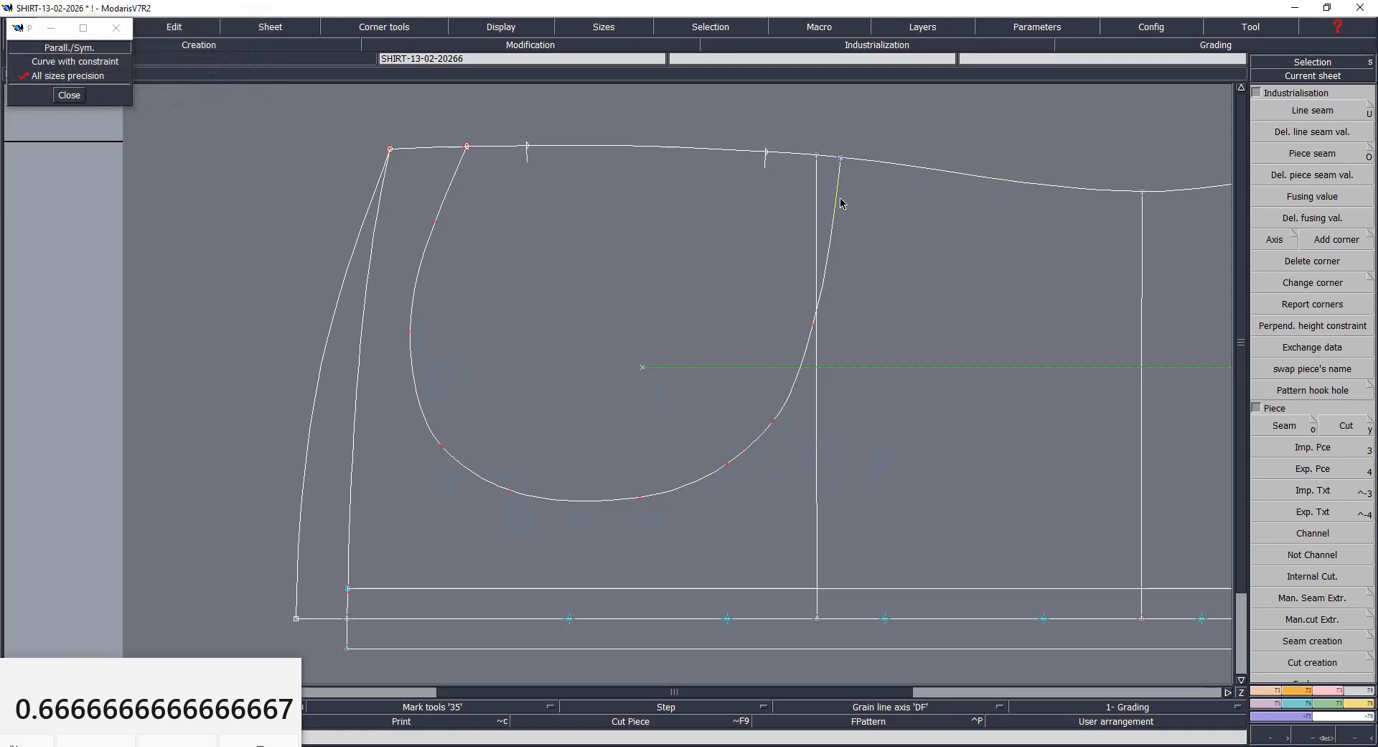
Step: Shift the pocket bag's seat-side end slightly back towards the seat line and adjust the neighbouring curve point
drag(841, 157, 835, 157)
drag(814, 327, 816, 325)
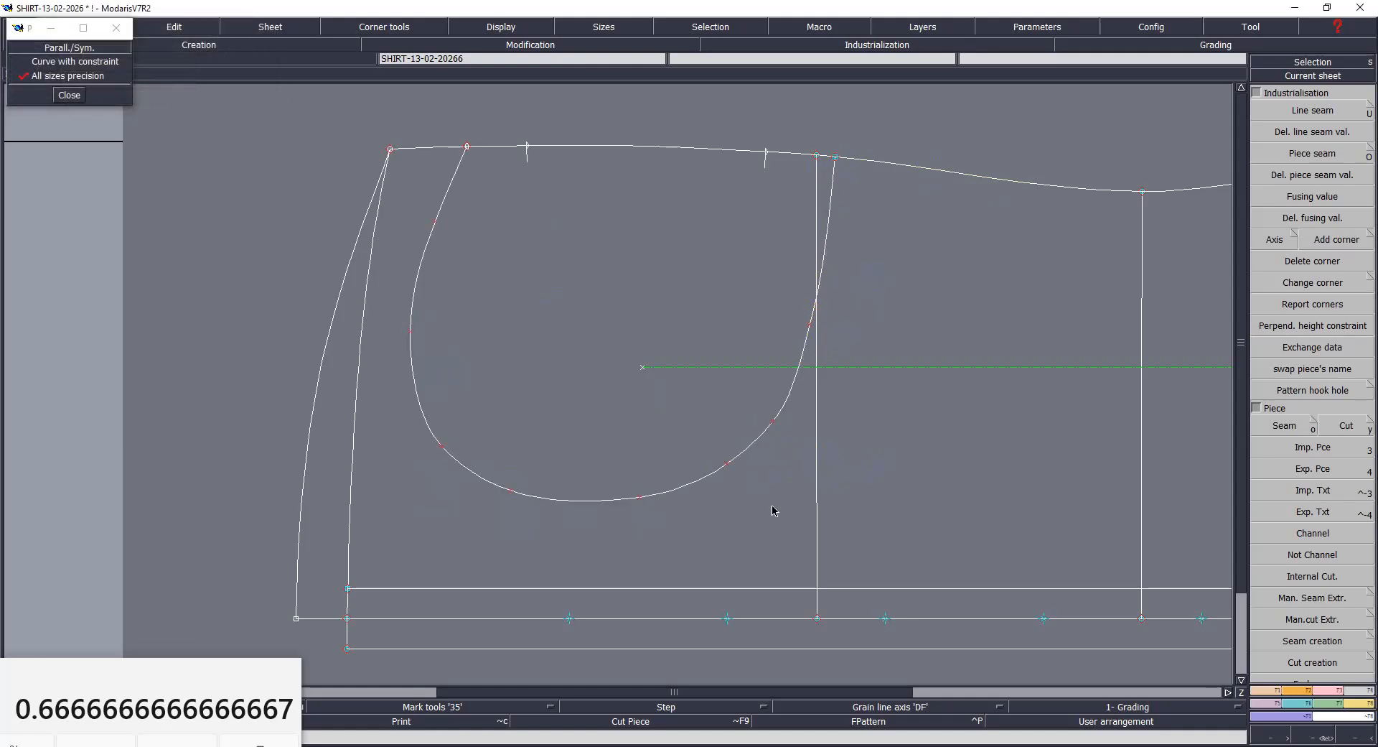
Step: Smooth the pocket bag's curve points from the seat side round the deepest part to the hem side, and save the pattern
drag(776, 421, 772, 415)
drag(725, 471, 726, 468)
drag(643, 496, 616, 503)
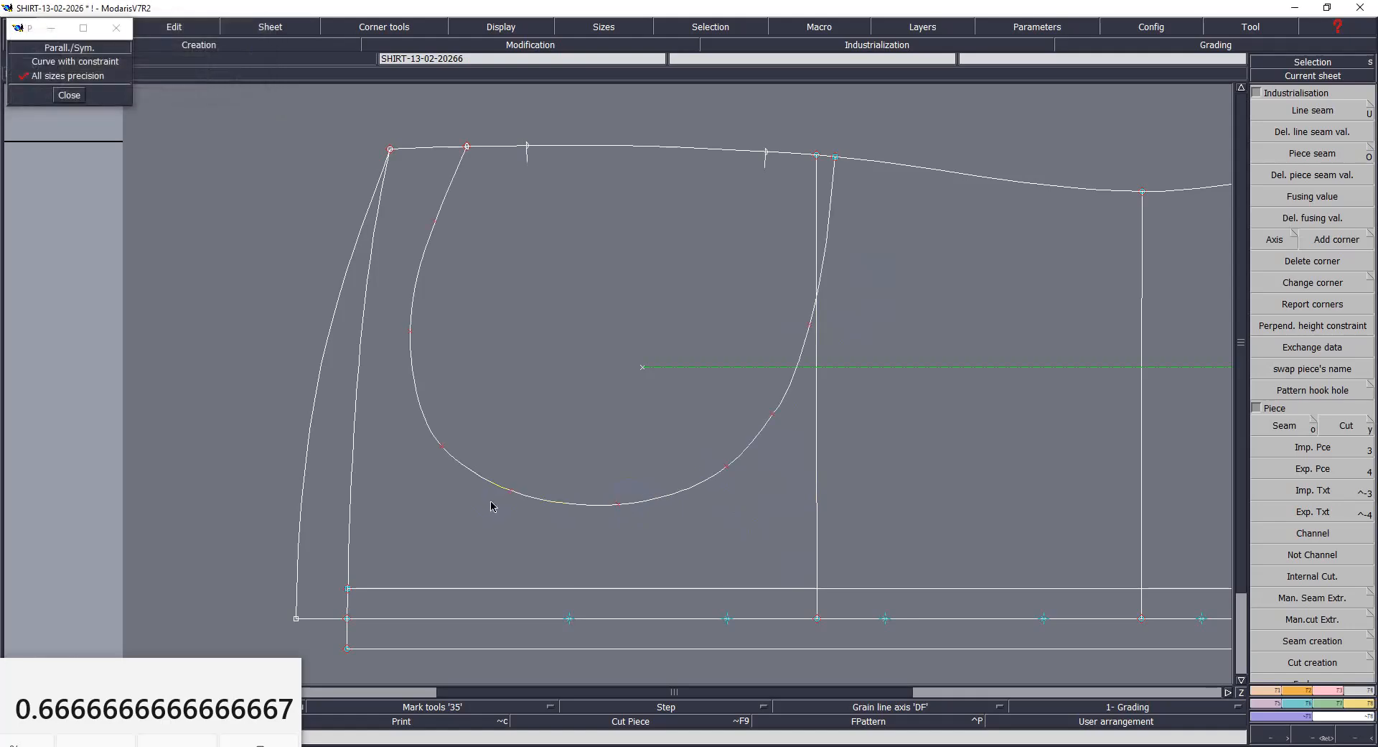
drag(516, 493, 517, 495)
key(ctrl+s)
click(611, 467)
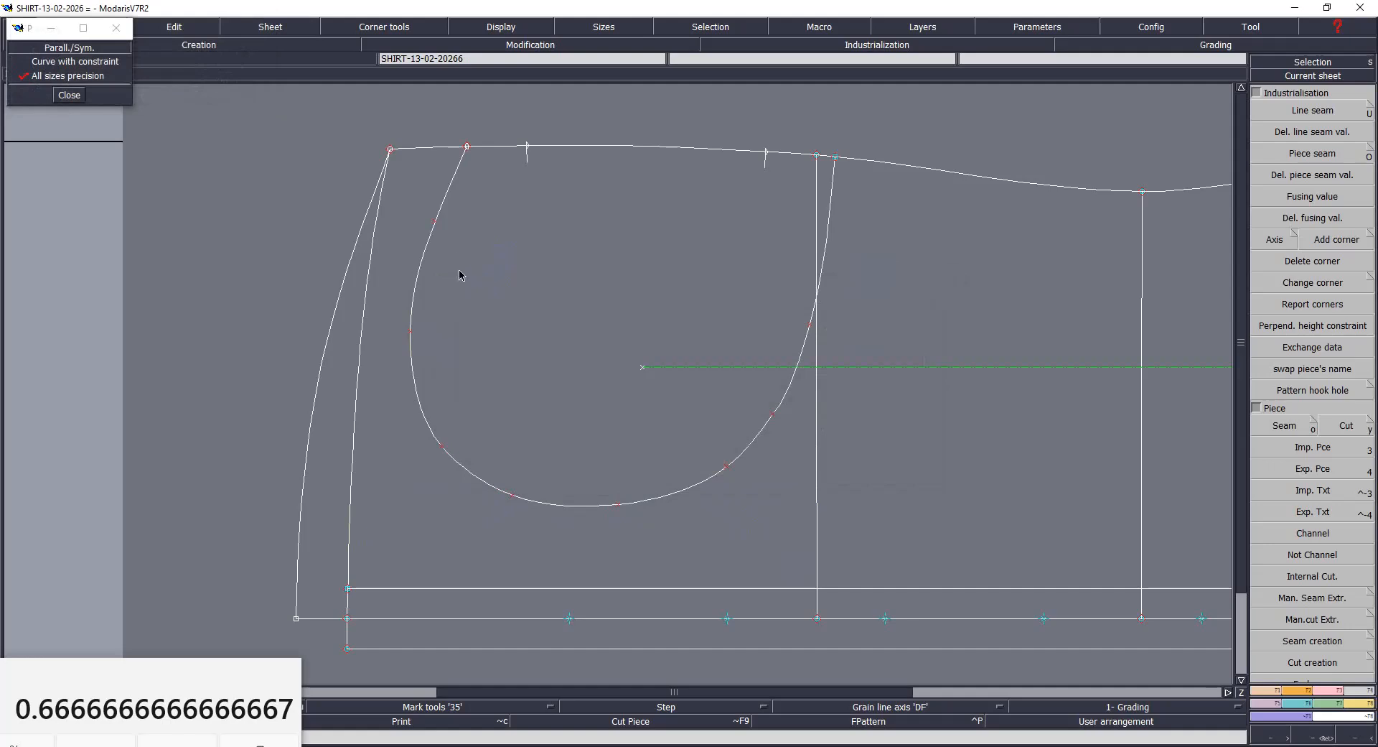
Step: Reshape the pocket bag's hem-side curve so it stays narrow near the side seam and swells out towards the hem
drag(440, 229, 423, 257)
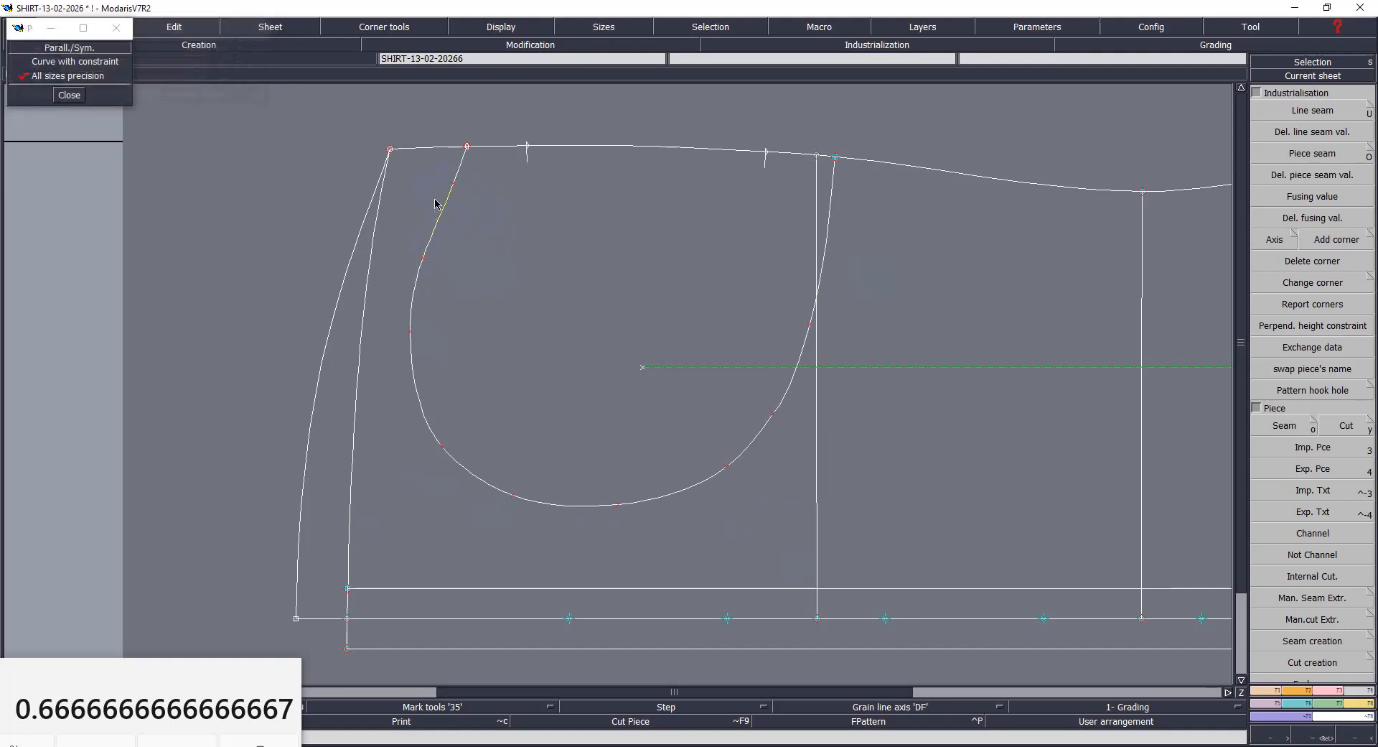
drag(449, 186, 453, 195)
drag(423, 260, 422, 256)
drag(414, 342, 407, 348)
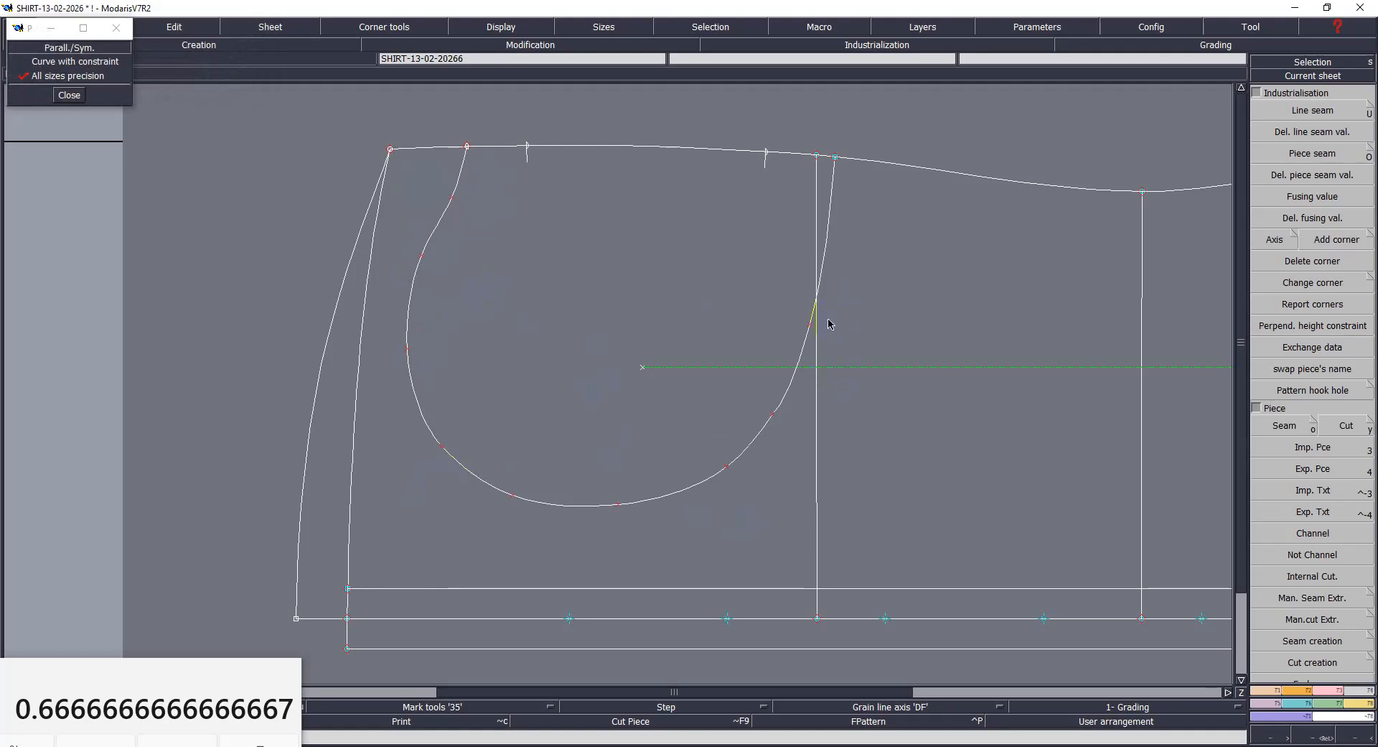
Step: Even out the pocket bag's seat-side and deepest curve points for a rounder outline, and save the pattern
drag(809, 326, 809, 316)
drag(774, 413, 776, 408)
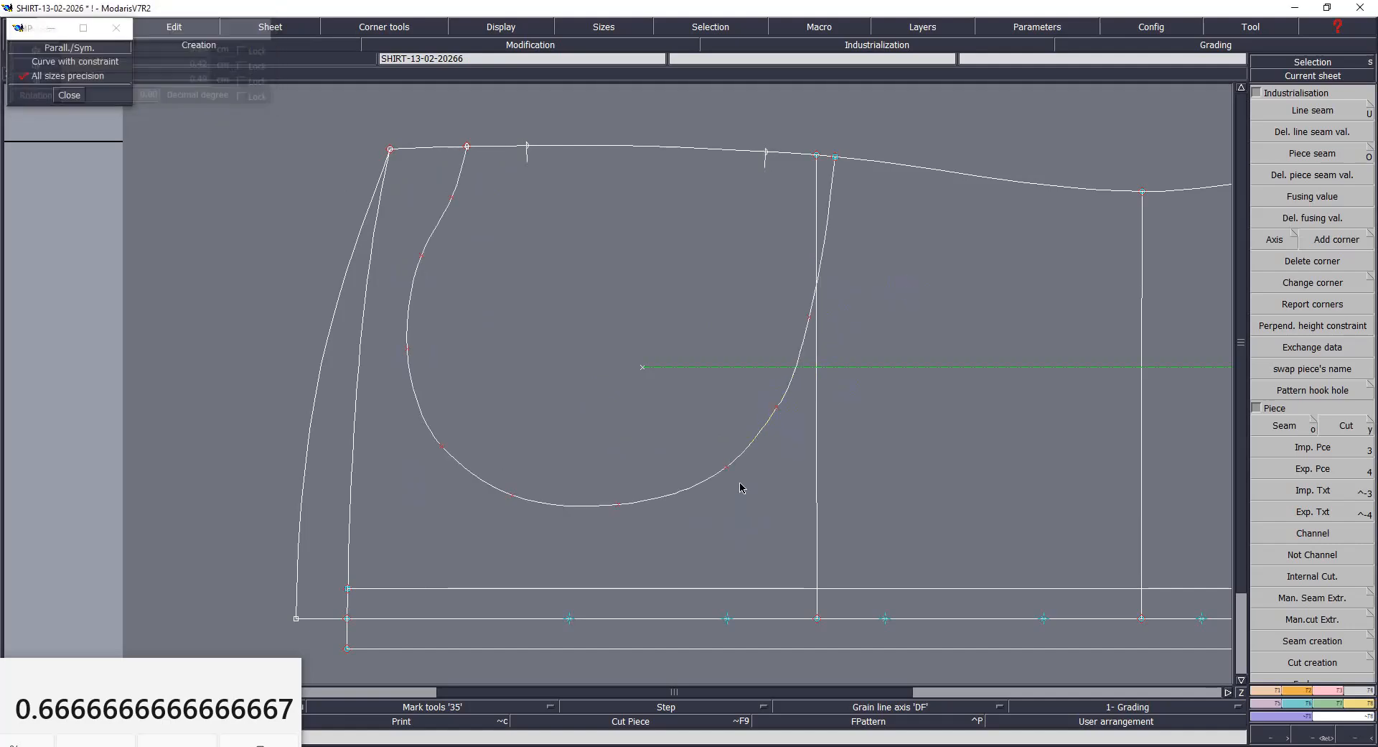
drag(728, 467, 715, 475)
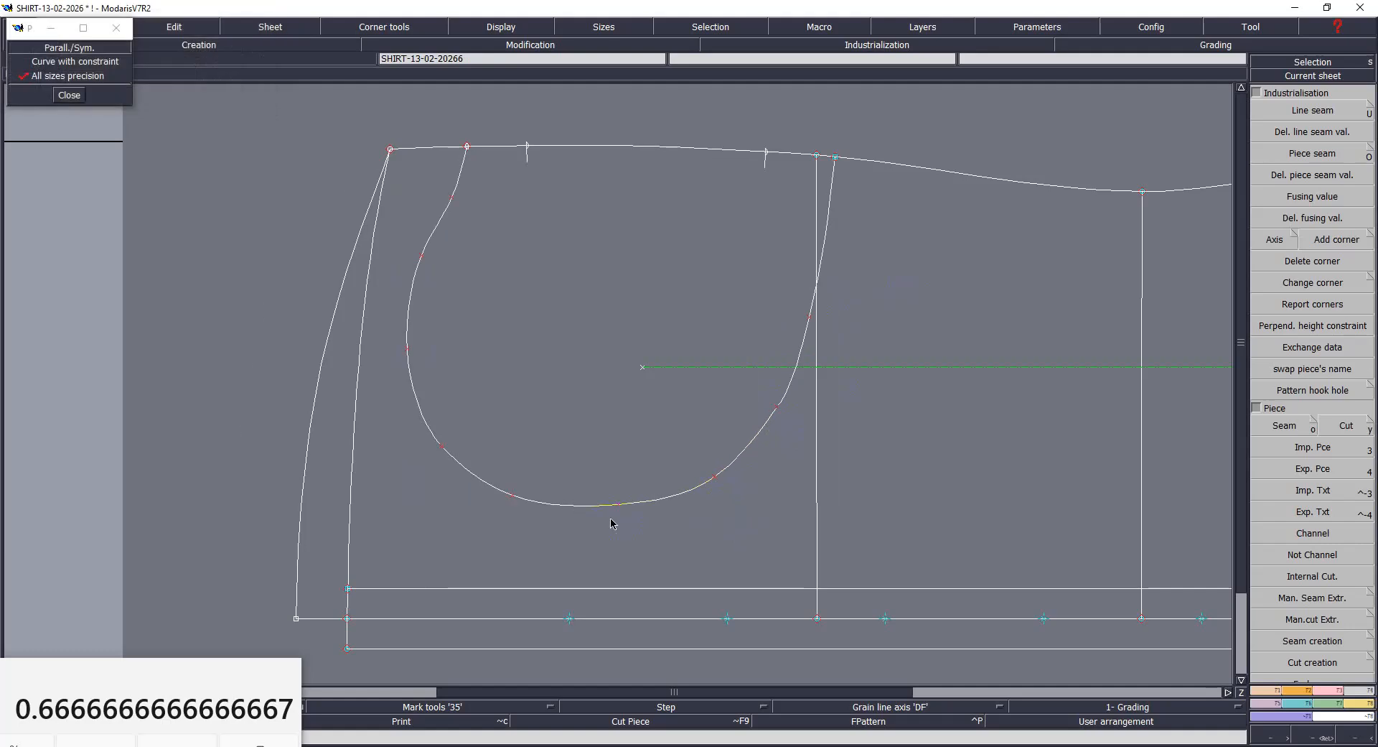
drag(619, 506, 612, 507)
click(546, 442)
key(ctrl+s)
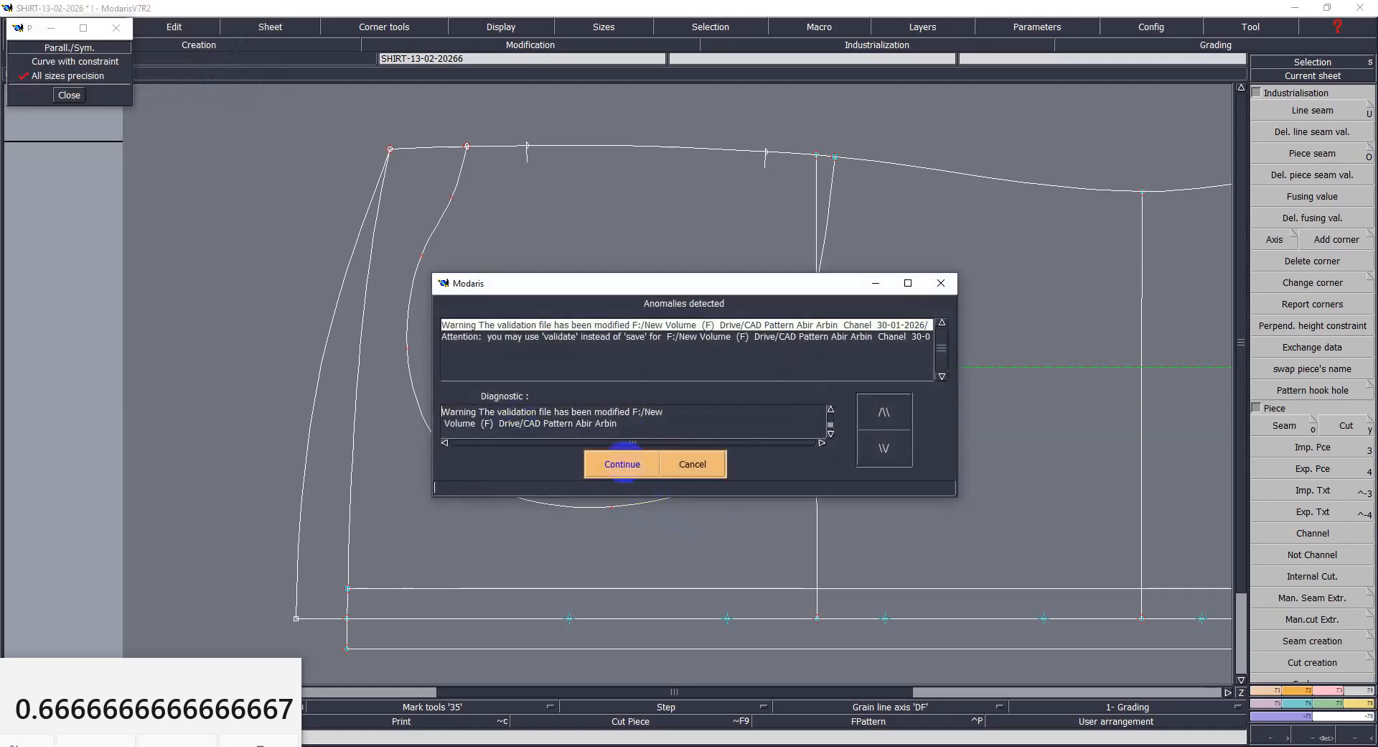
click(622, 463)
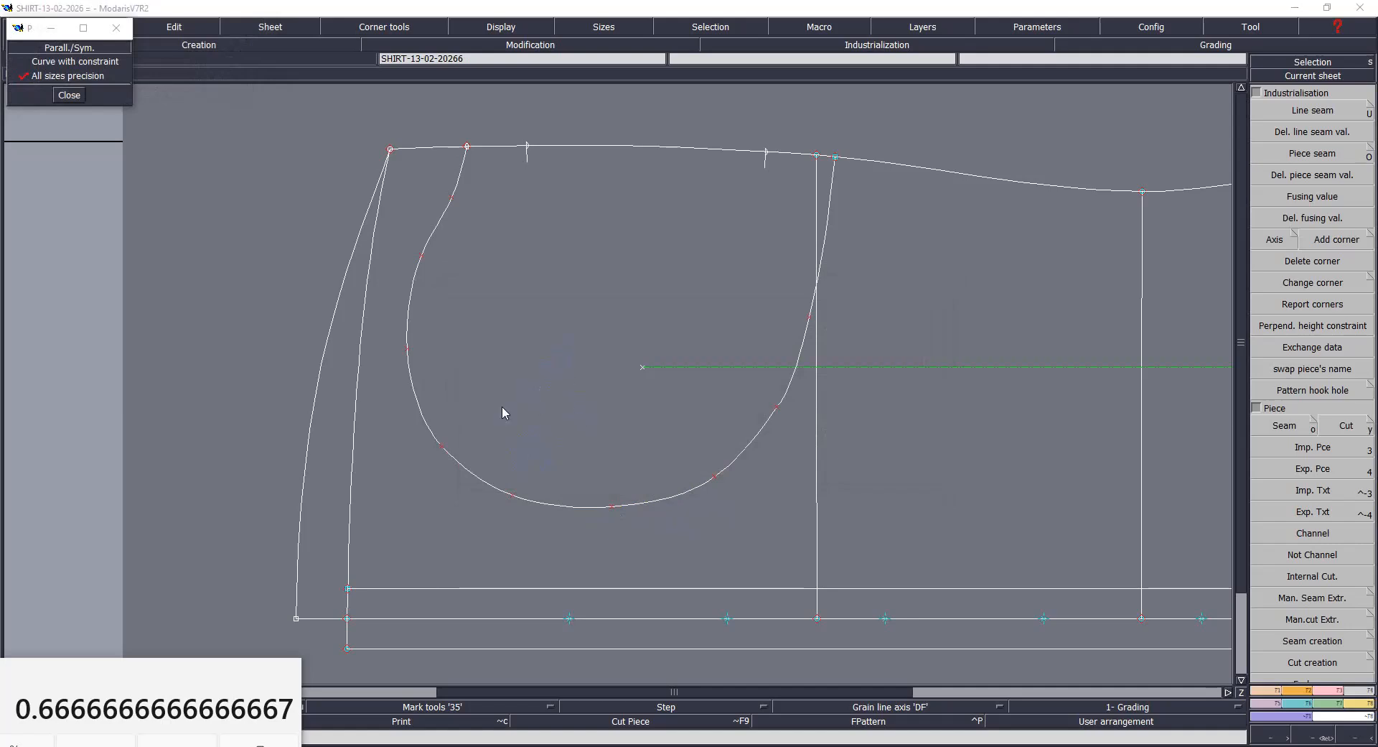
click(617, 464)
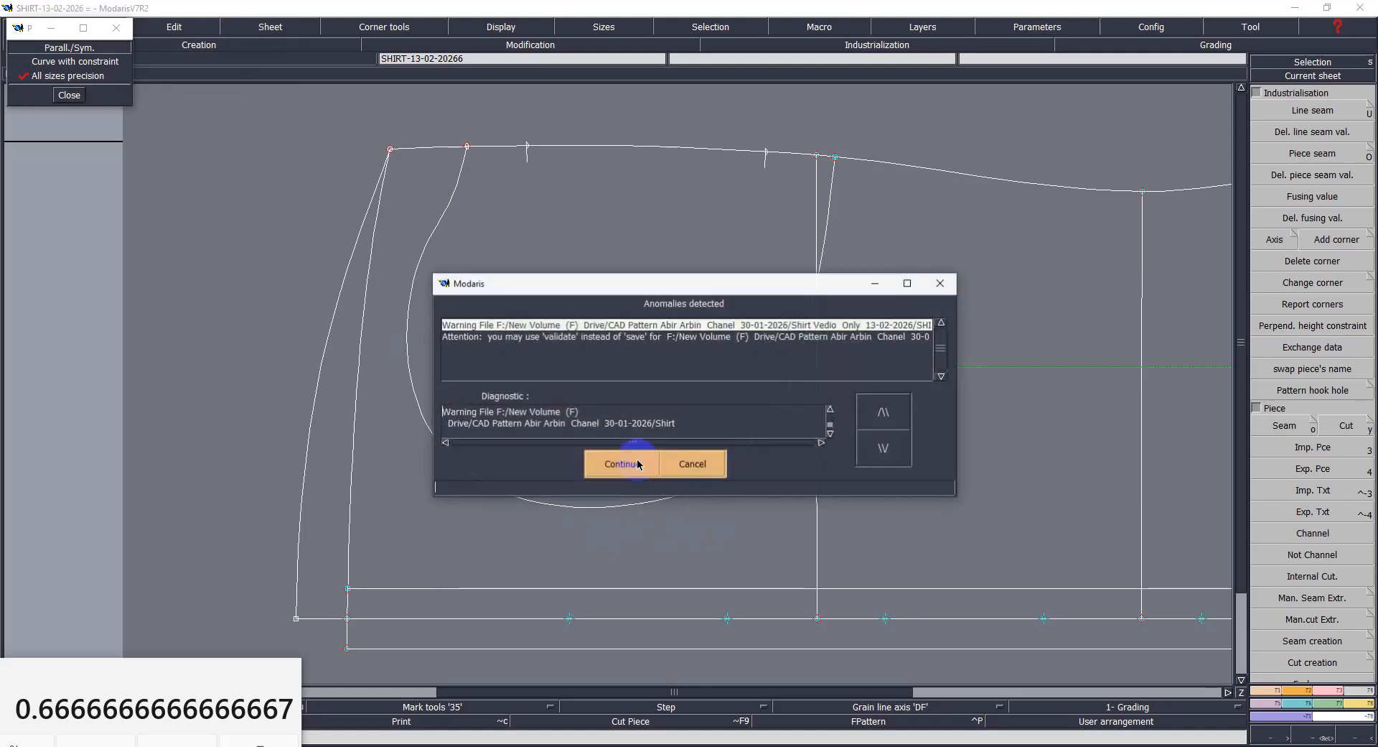
click(638, 463)
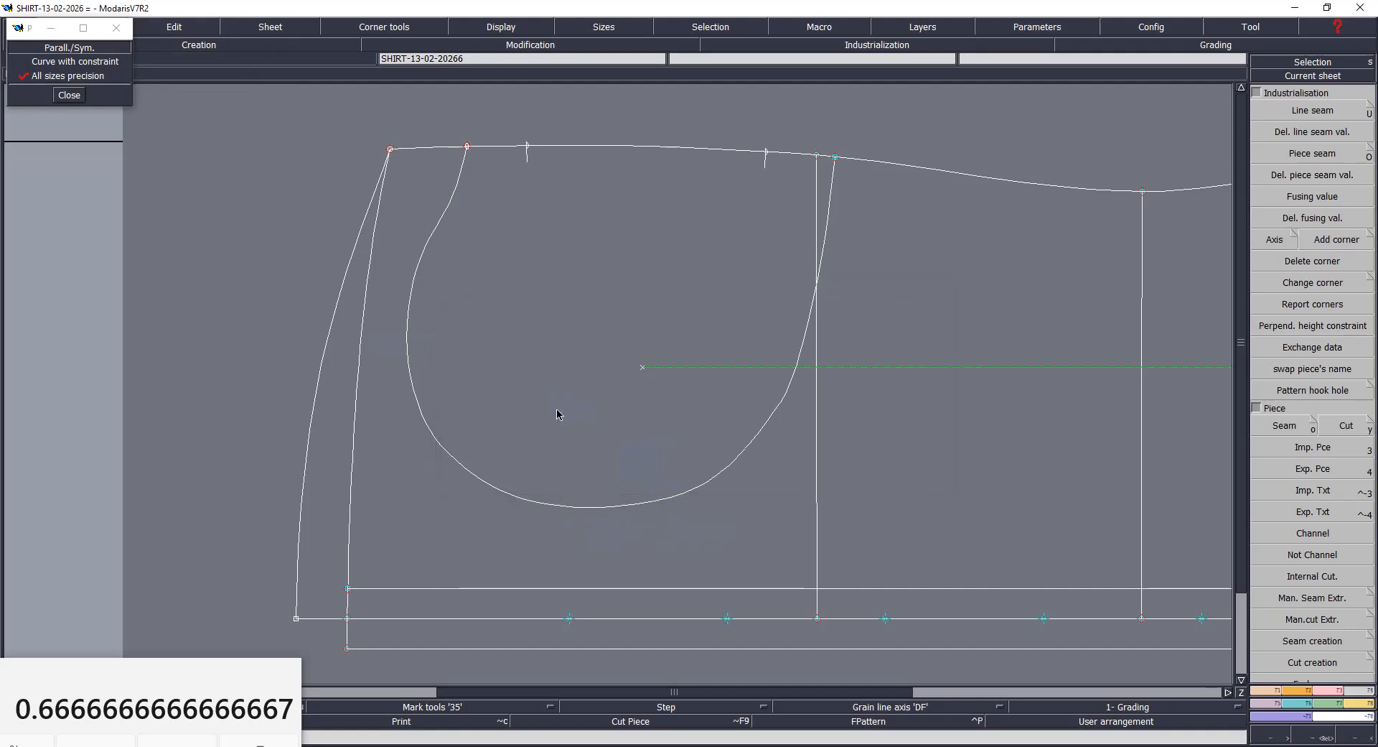
Step: Create a parallel of the side seam line inside the front piece at -0.7 cm
click(639, 150)
text(-.7)
key(Return)
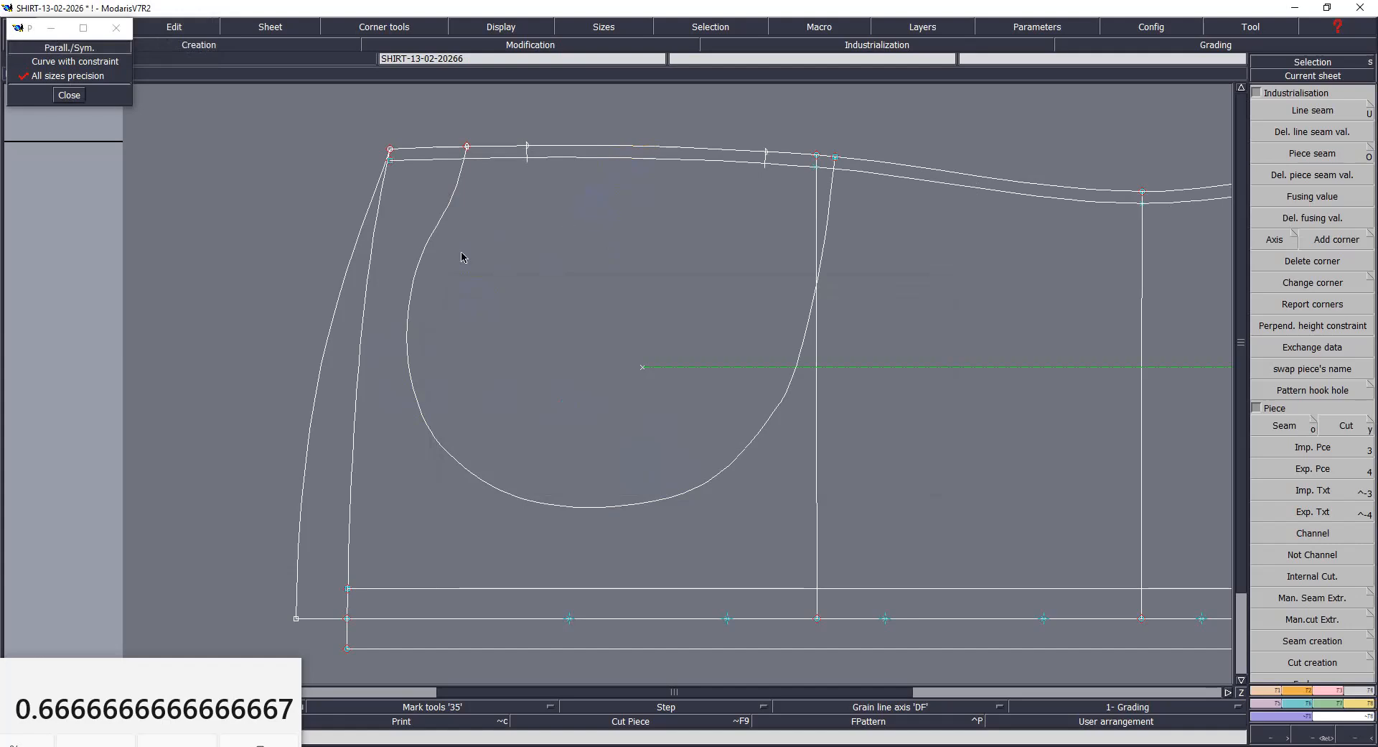
Step: Trim the inner parallel line to the pocket bag's two edges with Adjust 2 lines, and save the pattern
click(466, 147)
key(F3)
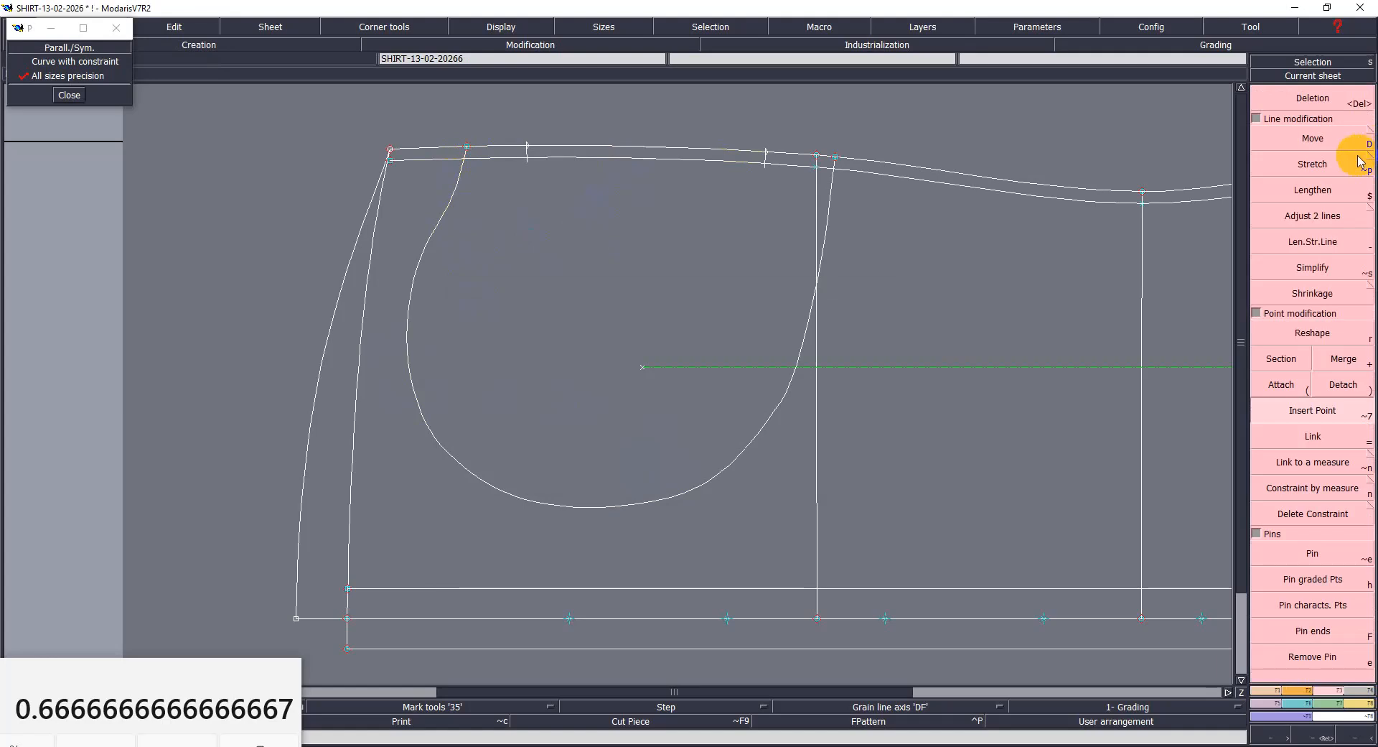
click(1318, 225)
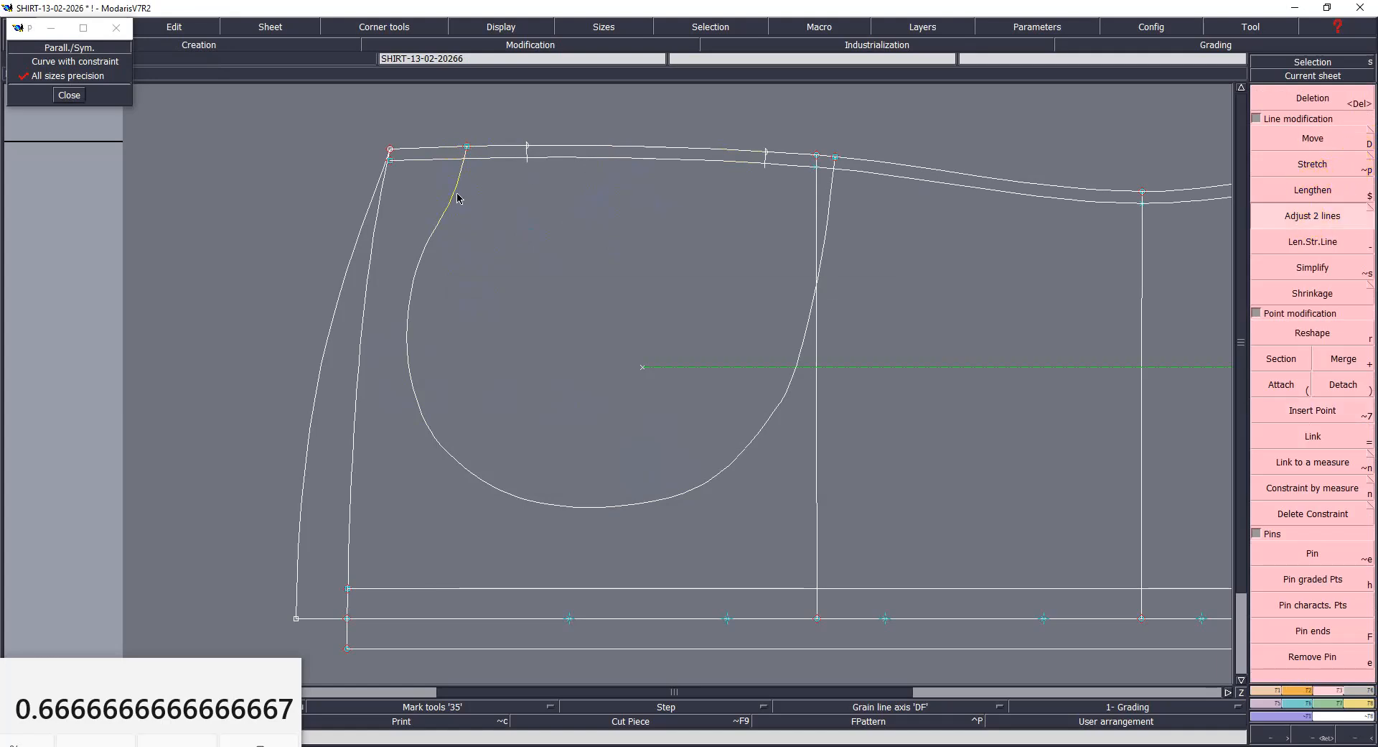
click(489, 159)
click(456, 184)
click(829, 207)
click(594, 248)
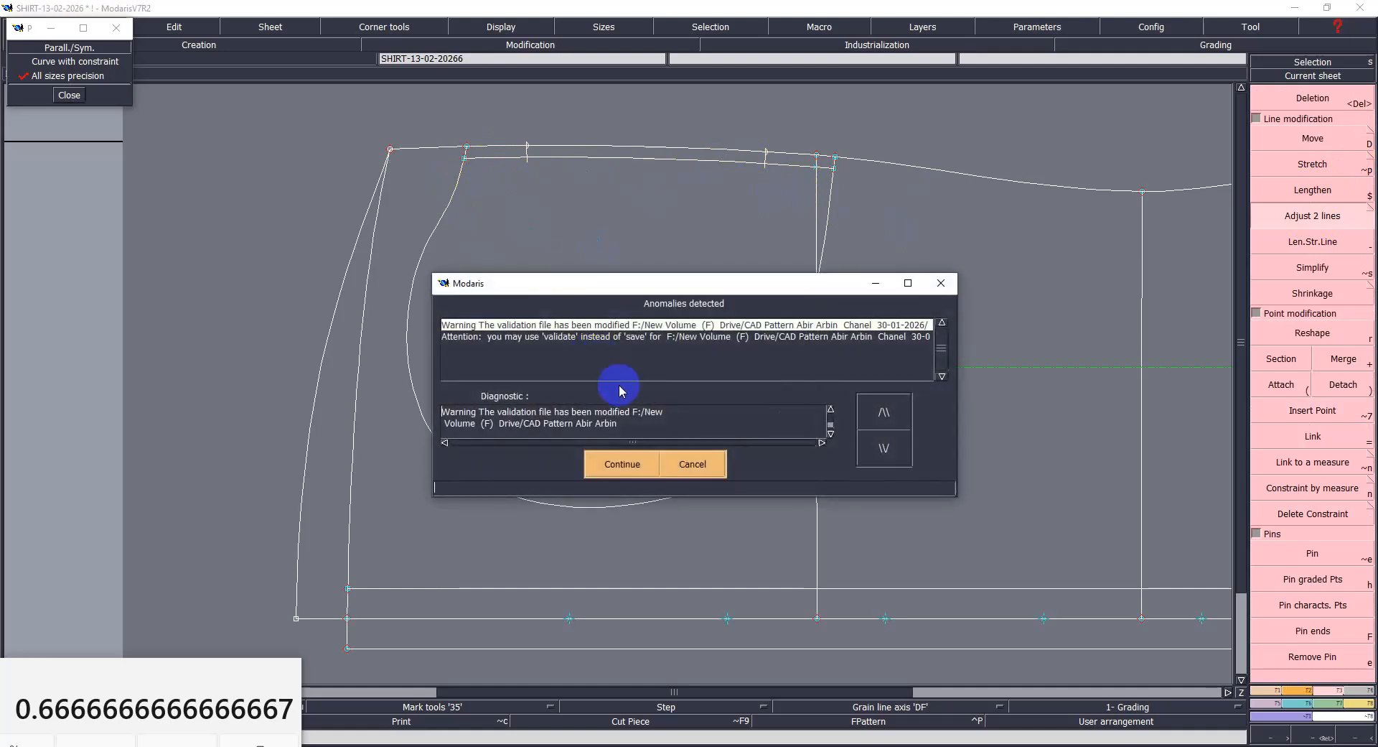
click(612, 457)
Step: Draw a short straight line from each pocket opening notch on the side seam to the inner parallel line
drag(558, 236, 830, 289)
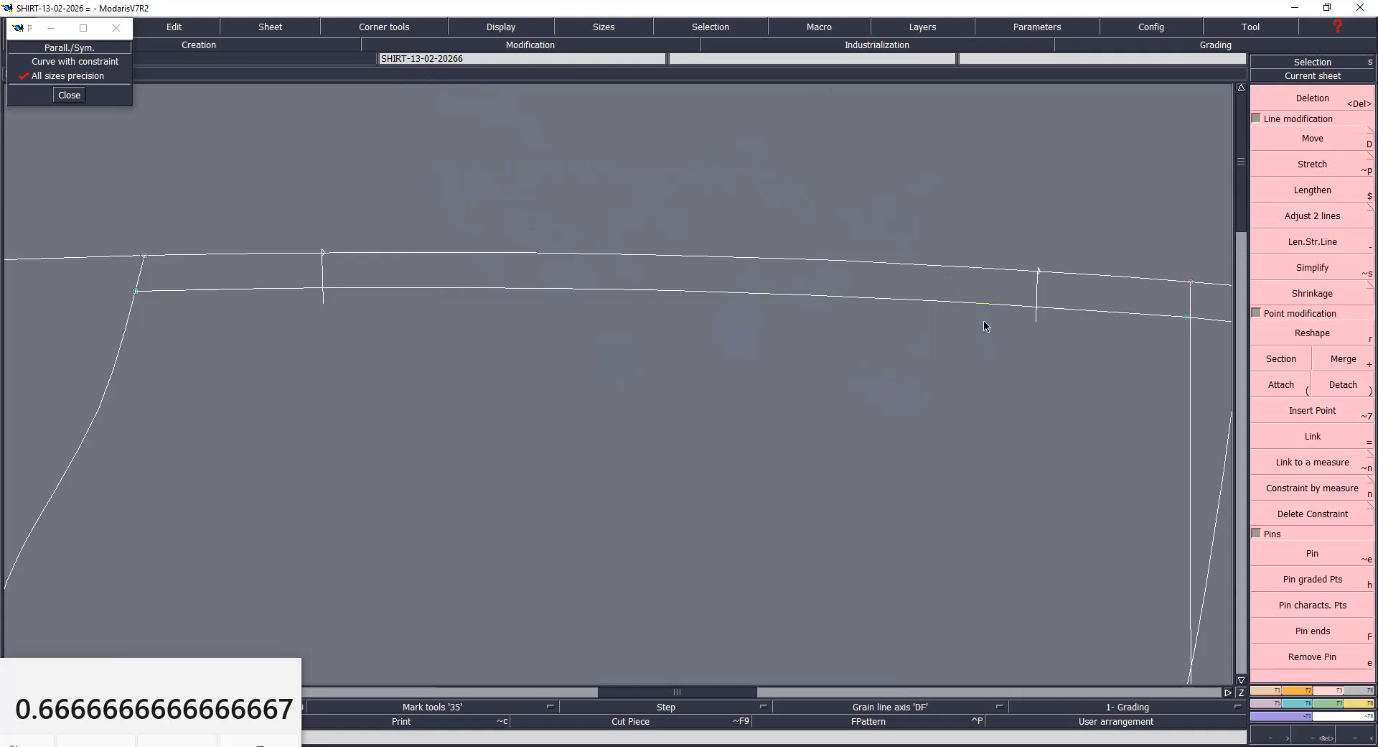
click(1039, 271)
click(1034, 309)
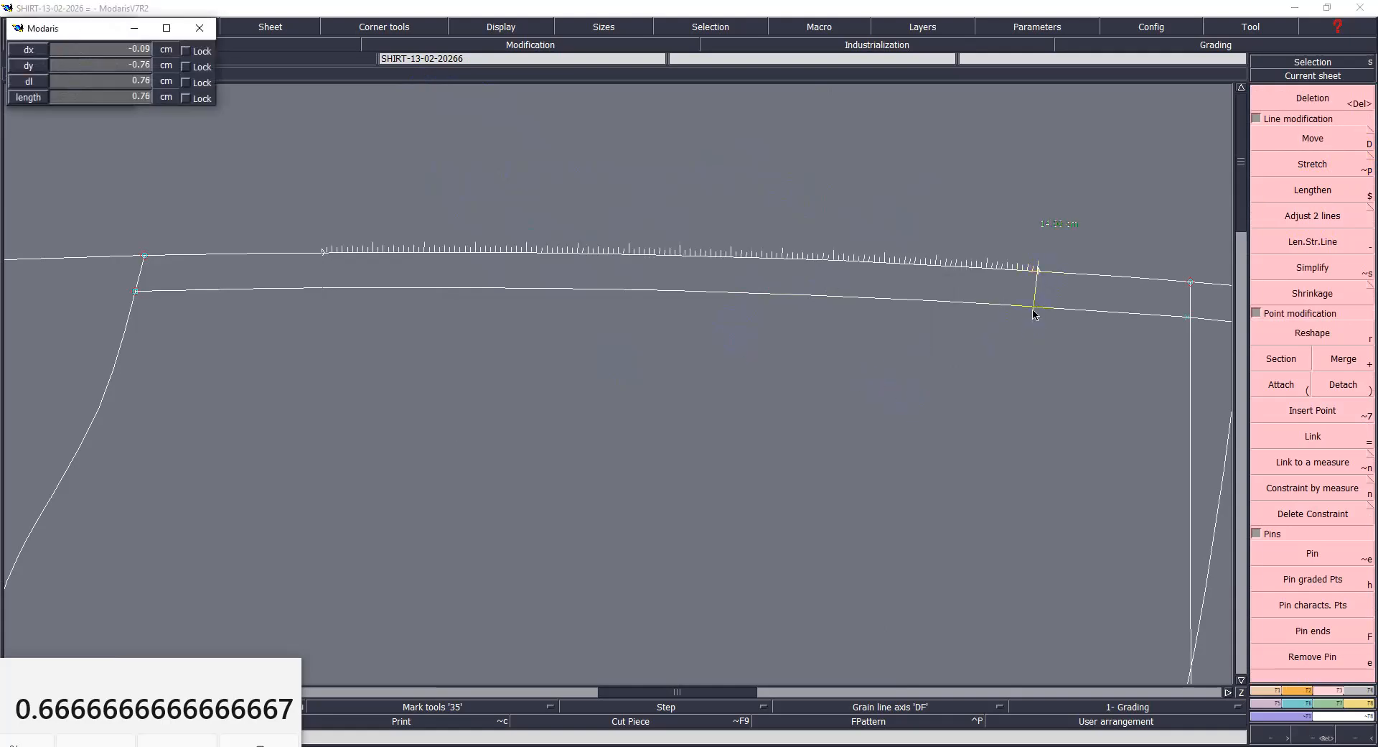
click(322, 253)
click(322, 291)
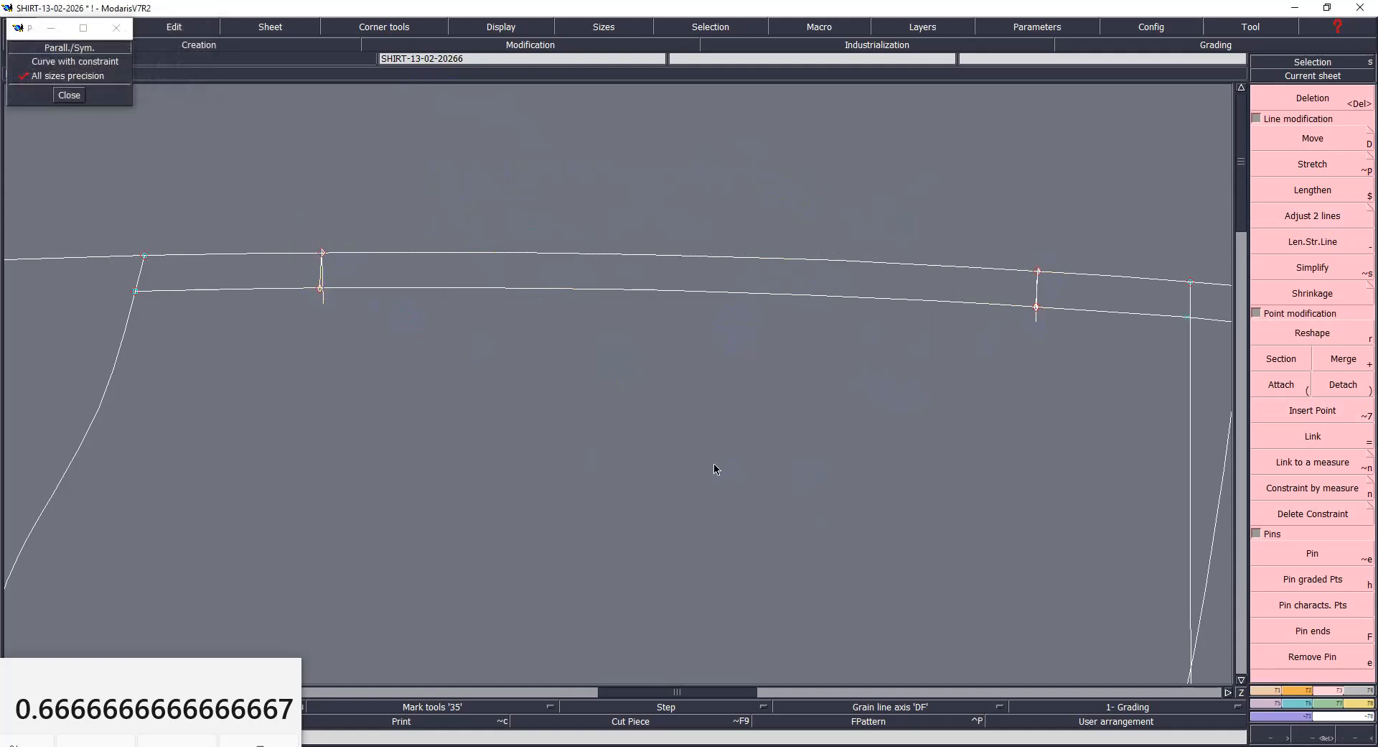
Step: Insert points where the notch lines meet the parallel line, trim the parallel to the pocket opening, and save the pattern
key(alt+7)
click(320, 287)
click(1037, 306)
click(1317, 239)
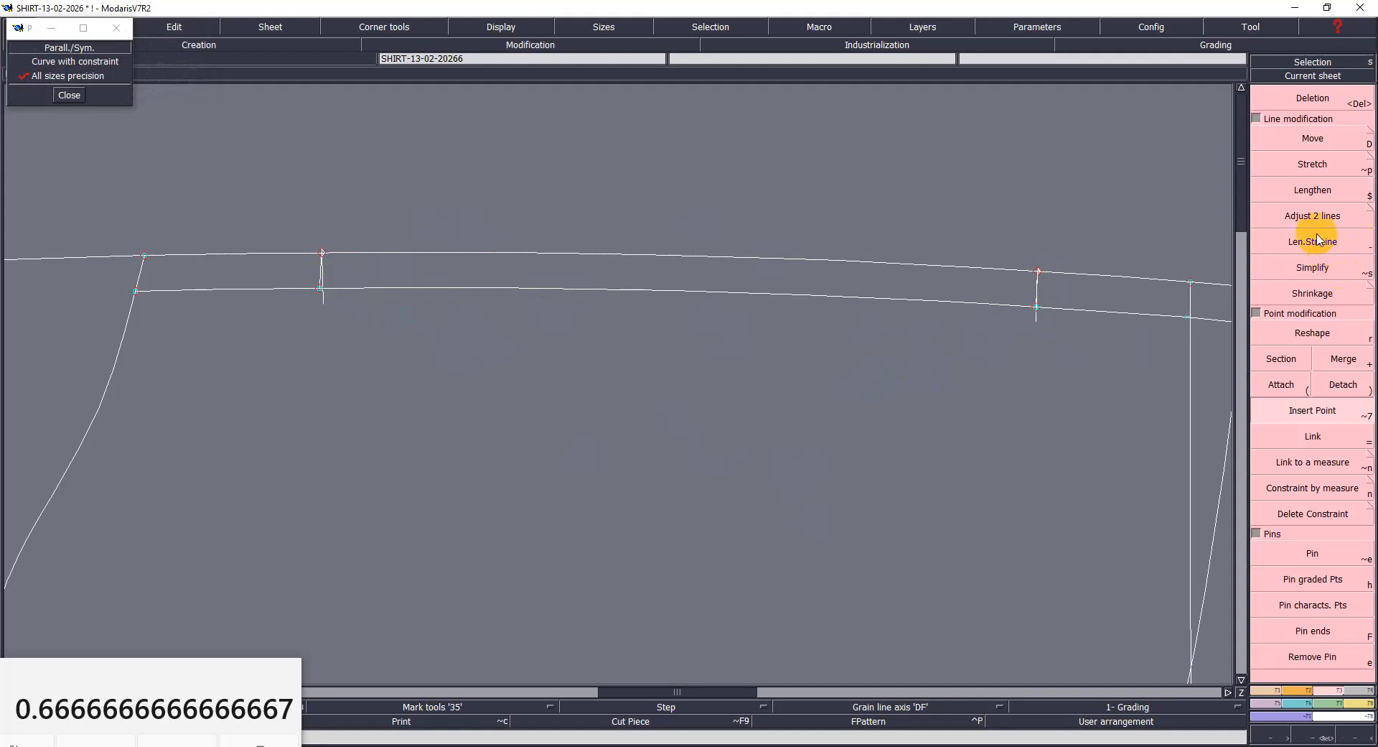
click(1038, 295)
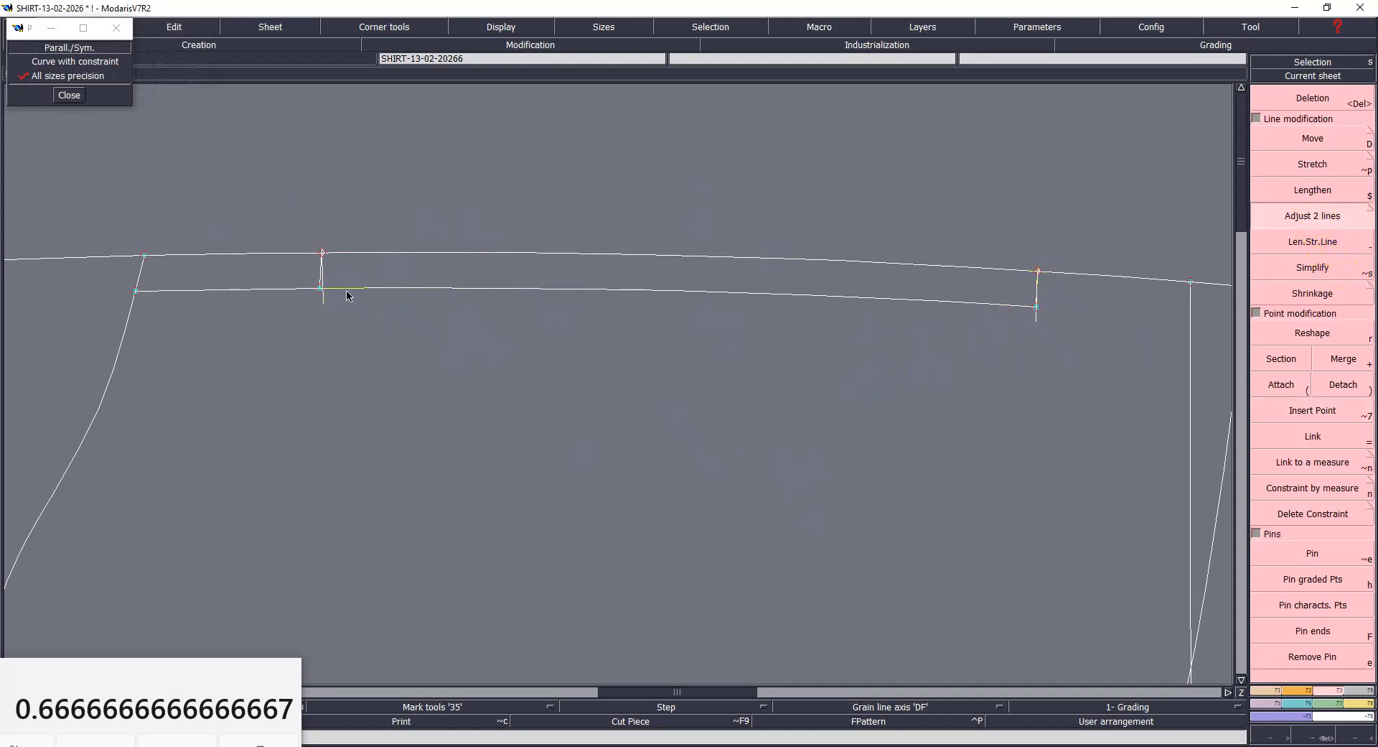
click(323, 276)
key(ctrl+s)
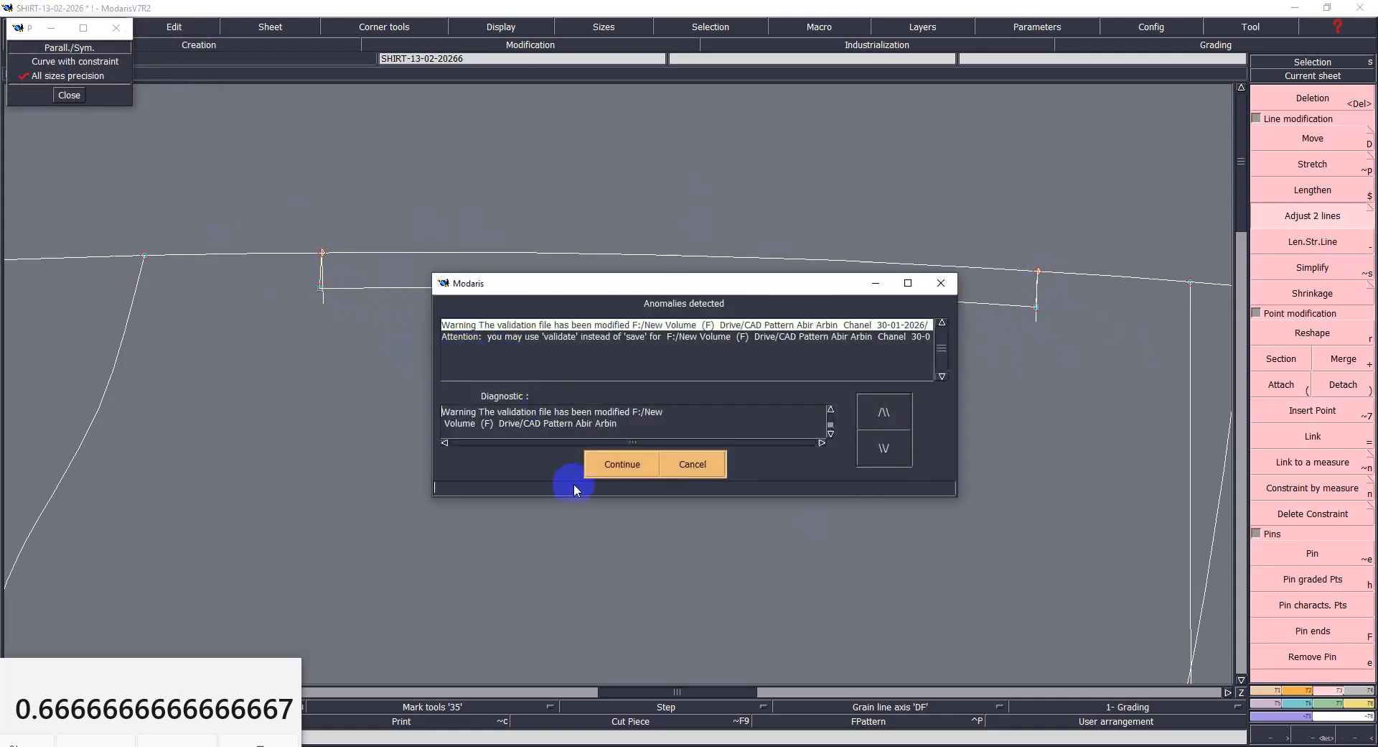
click(594, 475)
key(Home)
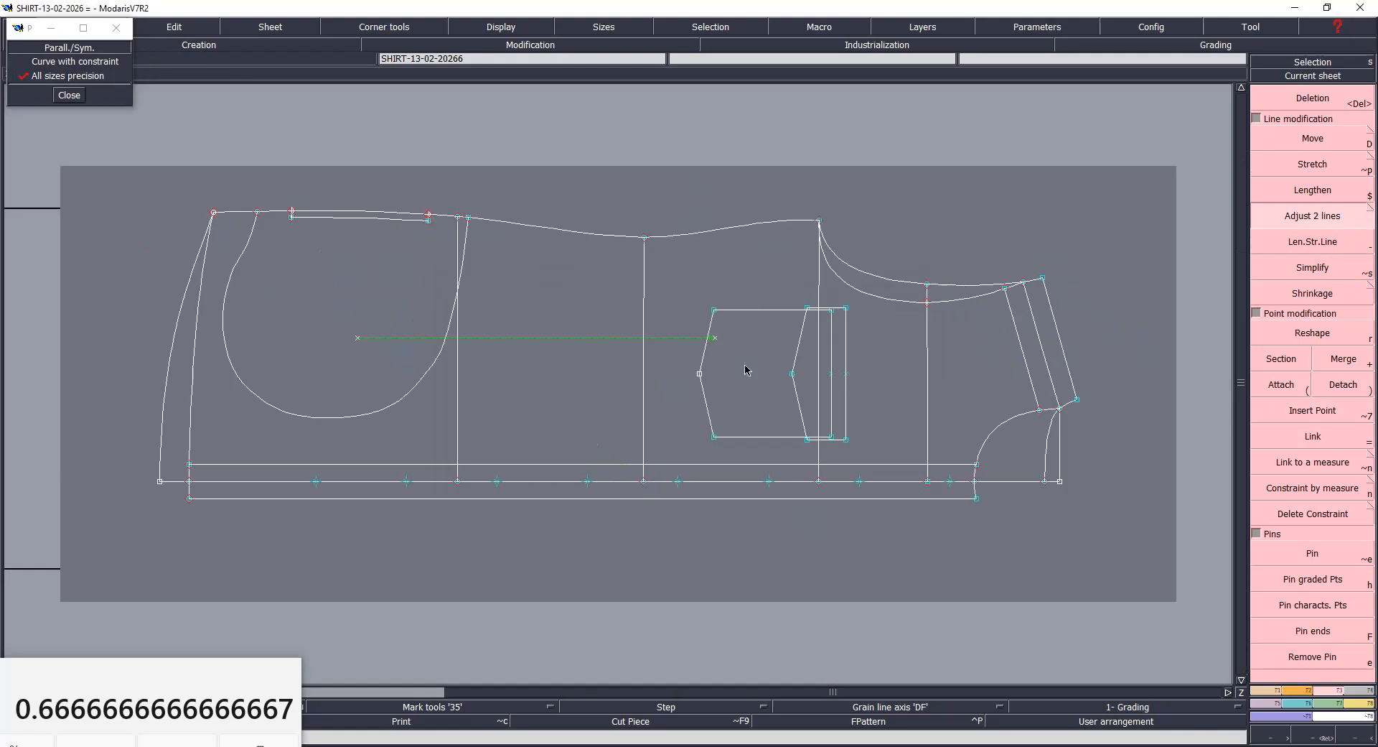
click(348, 275)
key(ctrl+s)
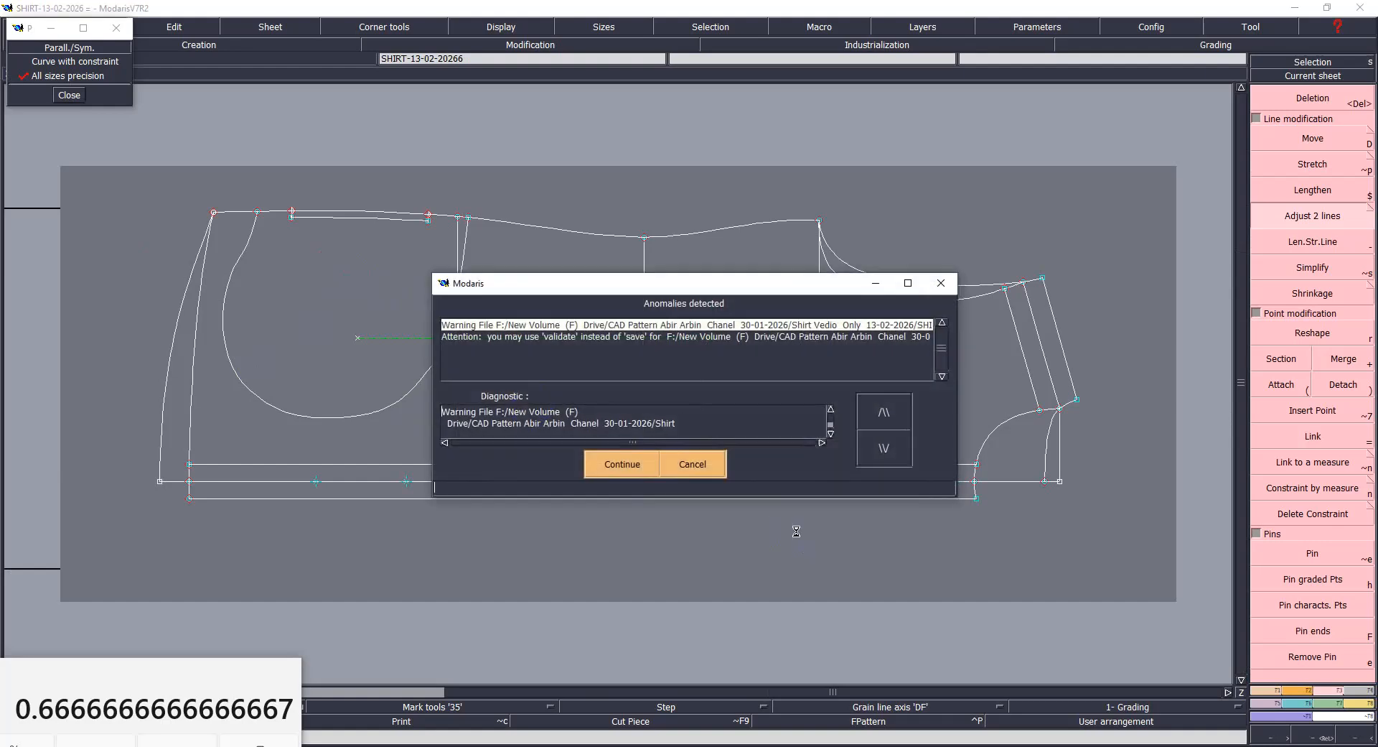
click(608, 457)
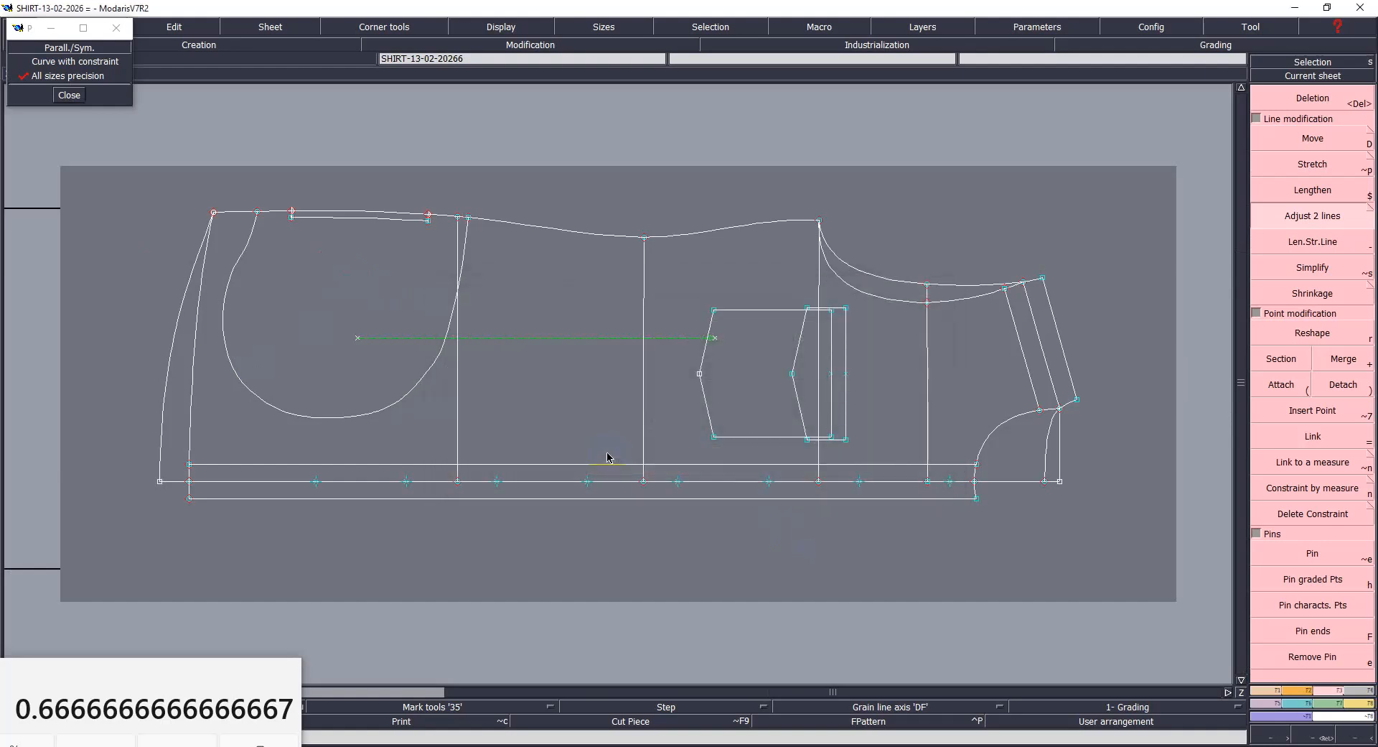
Step: Rotate the front piece by 90° to stand upright and bring the pocket bag into close view
key(F2)
click(1293, 448)
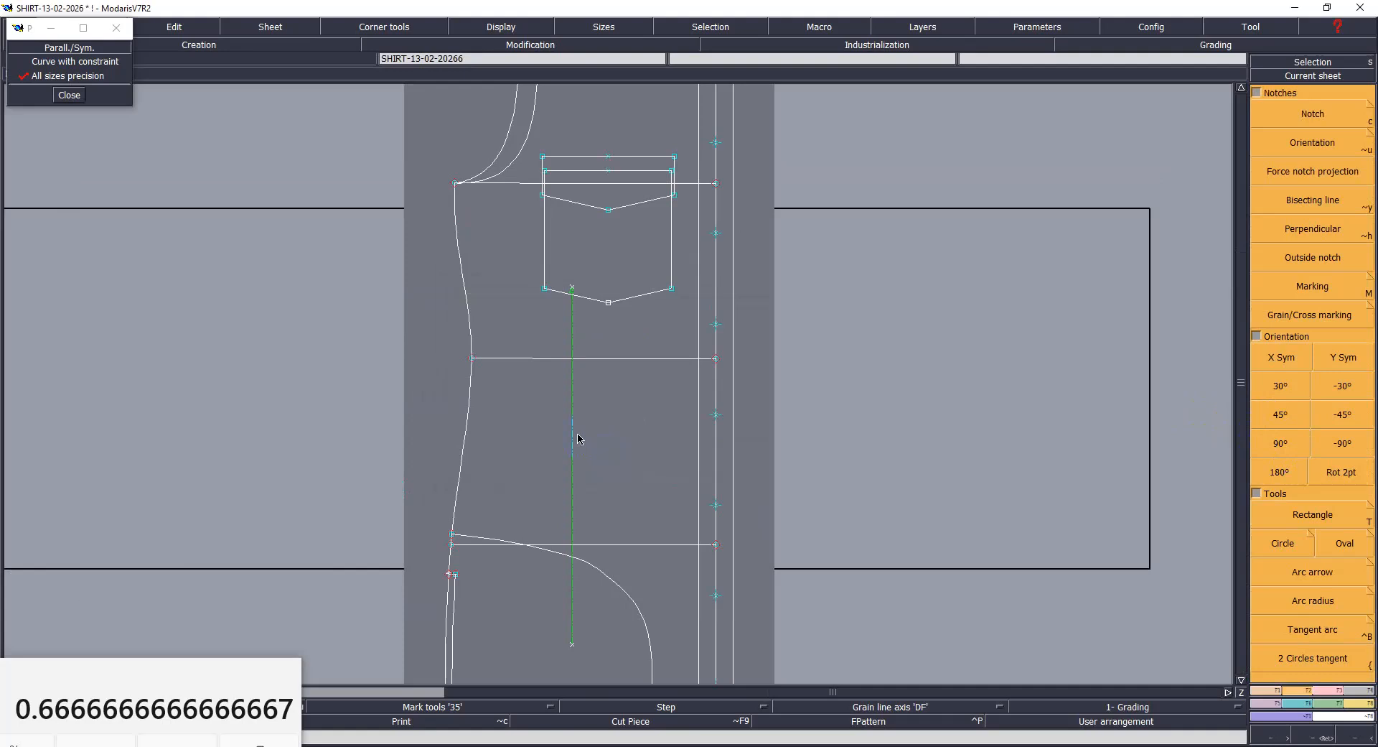
key(Home)
key(Return)
drag(493, 404, 741, 640)
drag(357, 123, 837, 631)
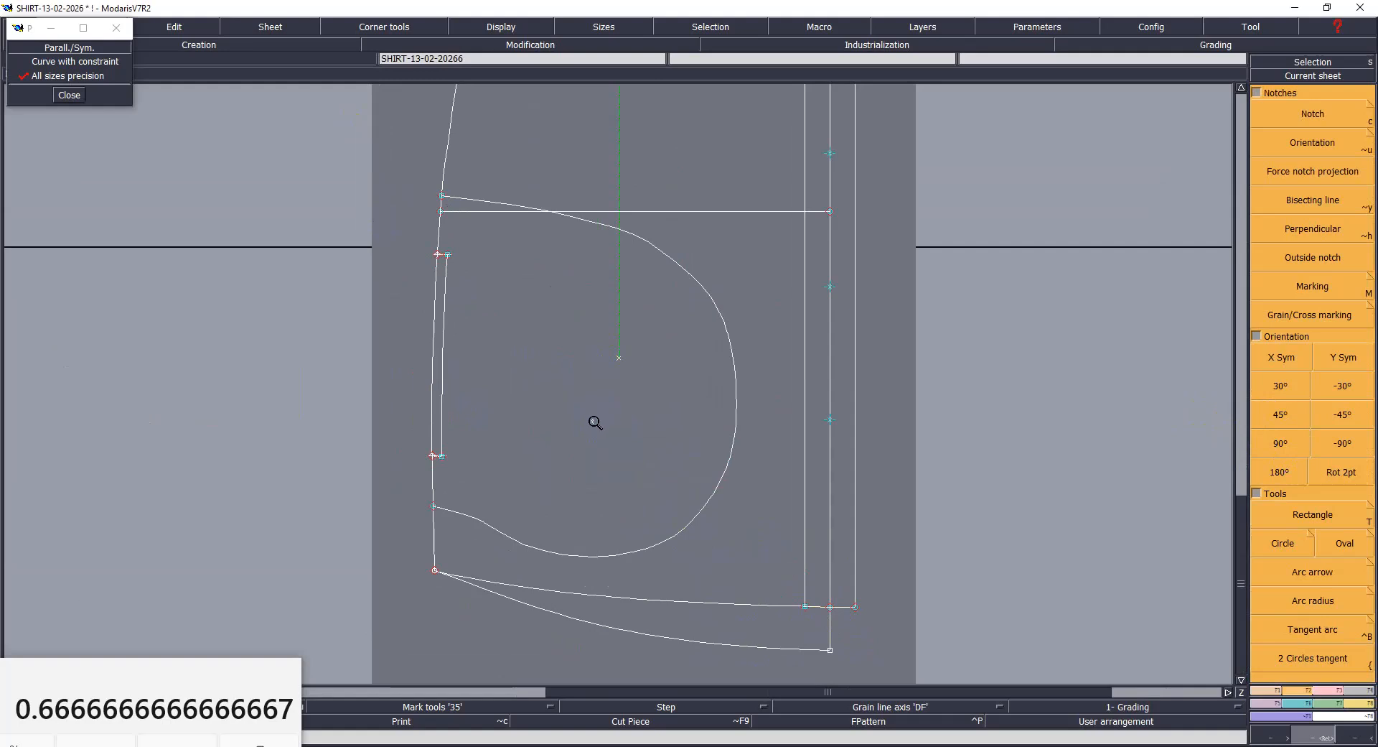
key(ctrl+z)
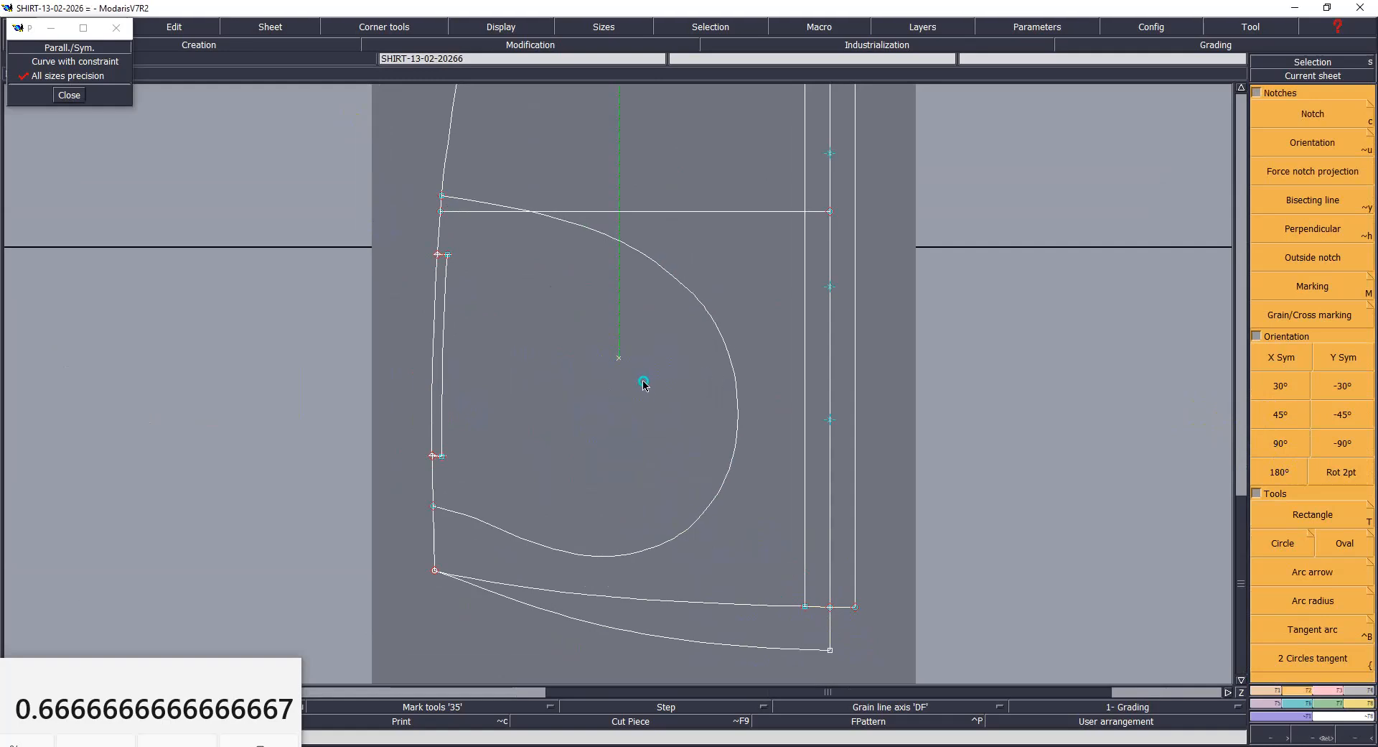
Step: Draw a straight line across the pocket bag from its hem-side curve to its seat-side curve, roughly parallel to the side seam
click(553, 465)
click(438, 453)
click(505, 532)
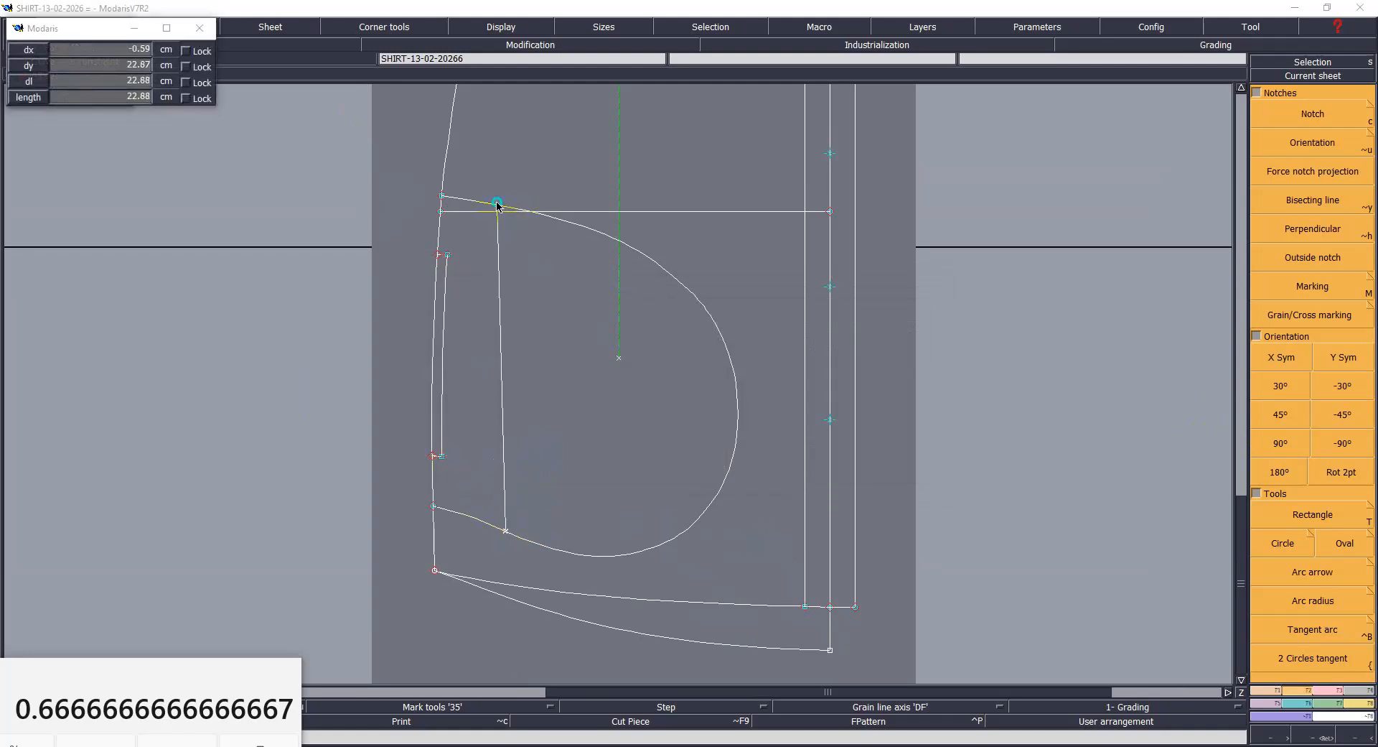
click(498, 205)
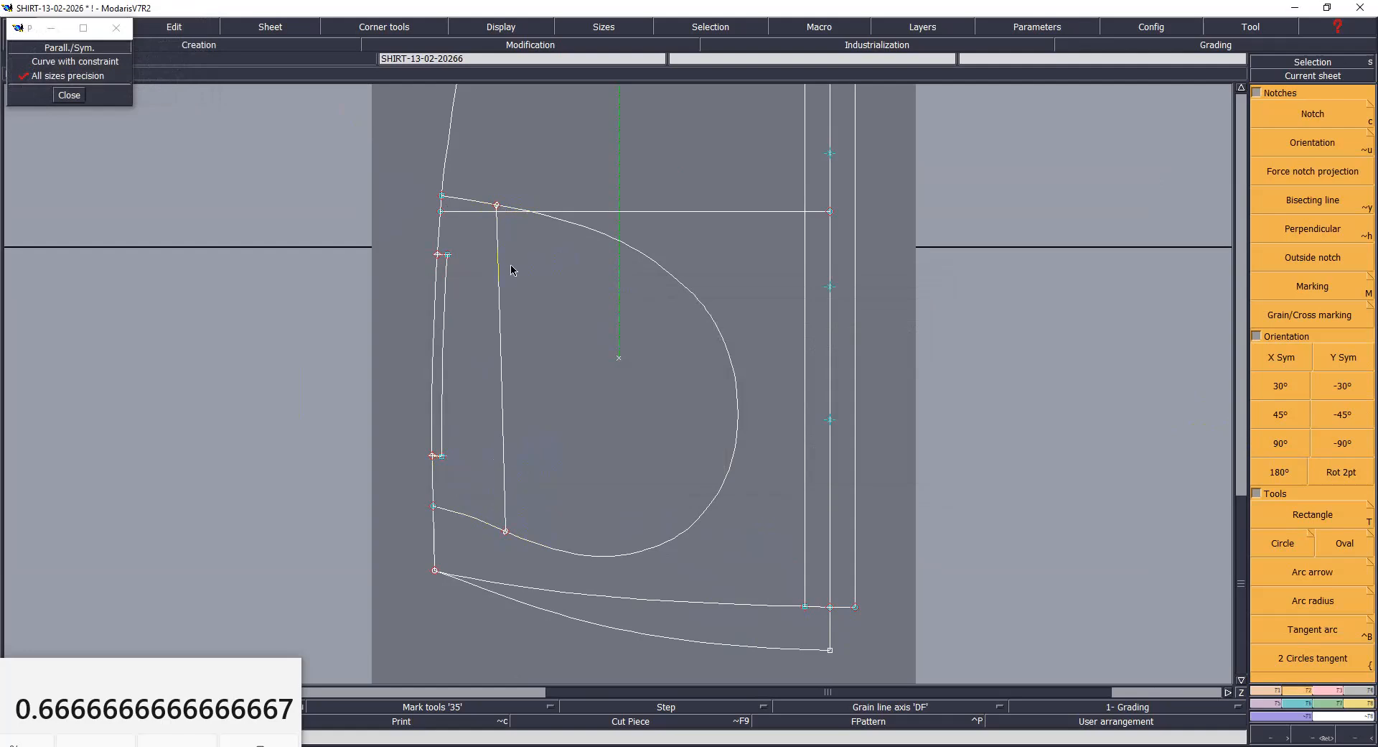
Step: Slide both ends of the pocket bag's cross line along the curves away from the side seam, and save the pattern
click(495, 205)
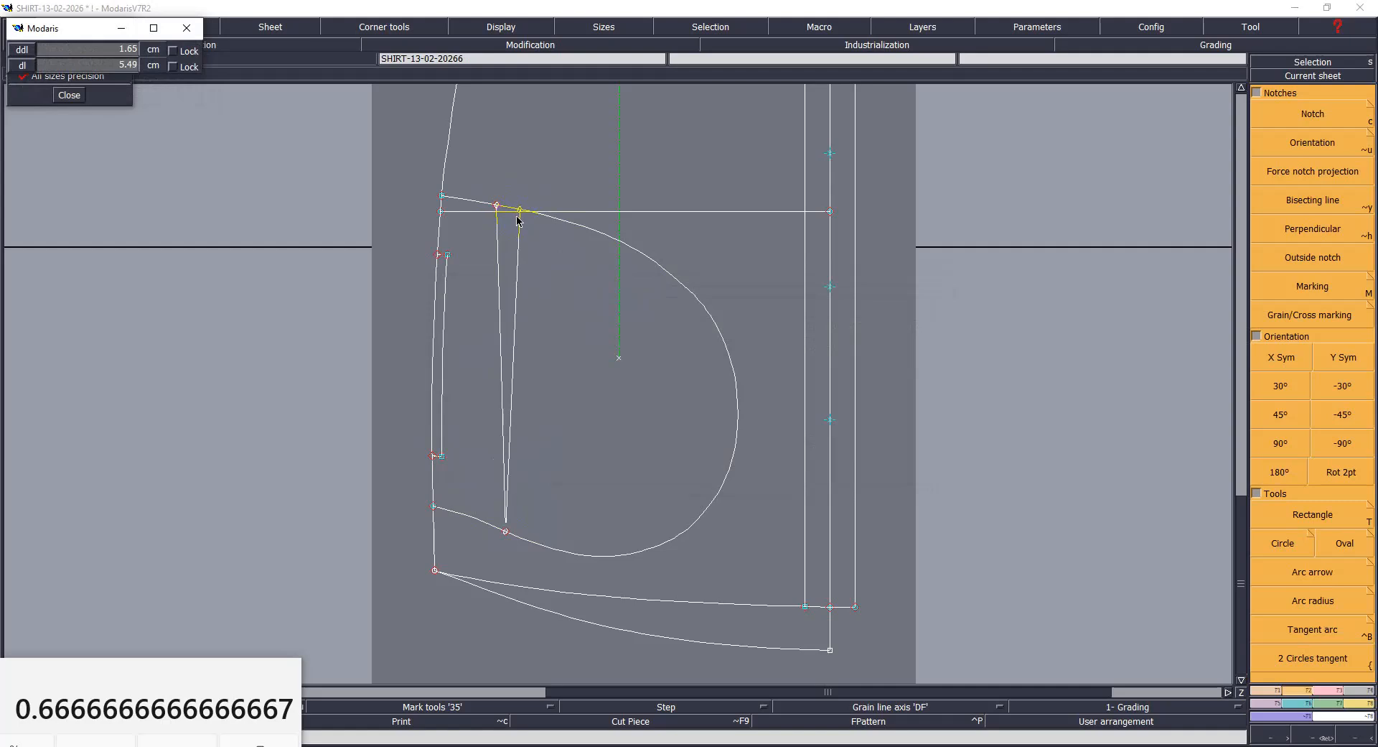
click(520, 214)
click(521, 211)
click(518, 209)
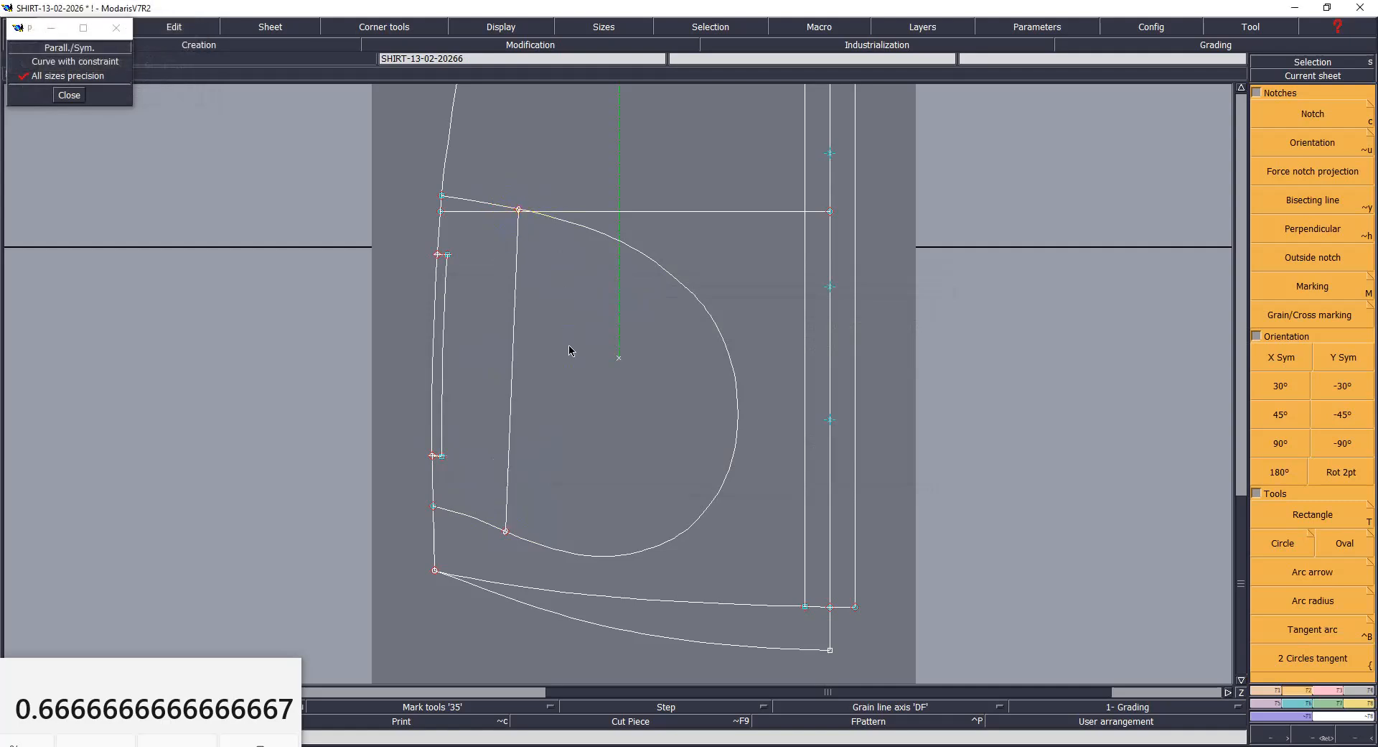
click(505, 532)
click(508, 532)
key(ctrl+s)
click(619, 464)
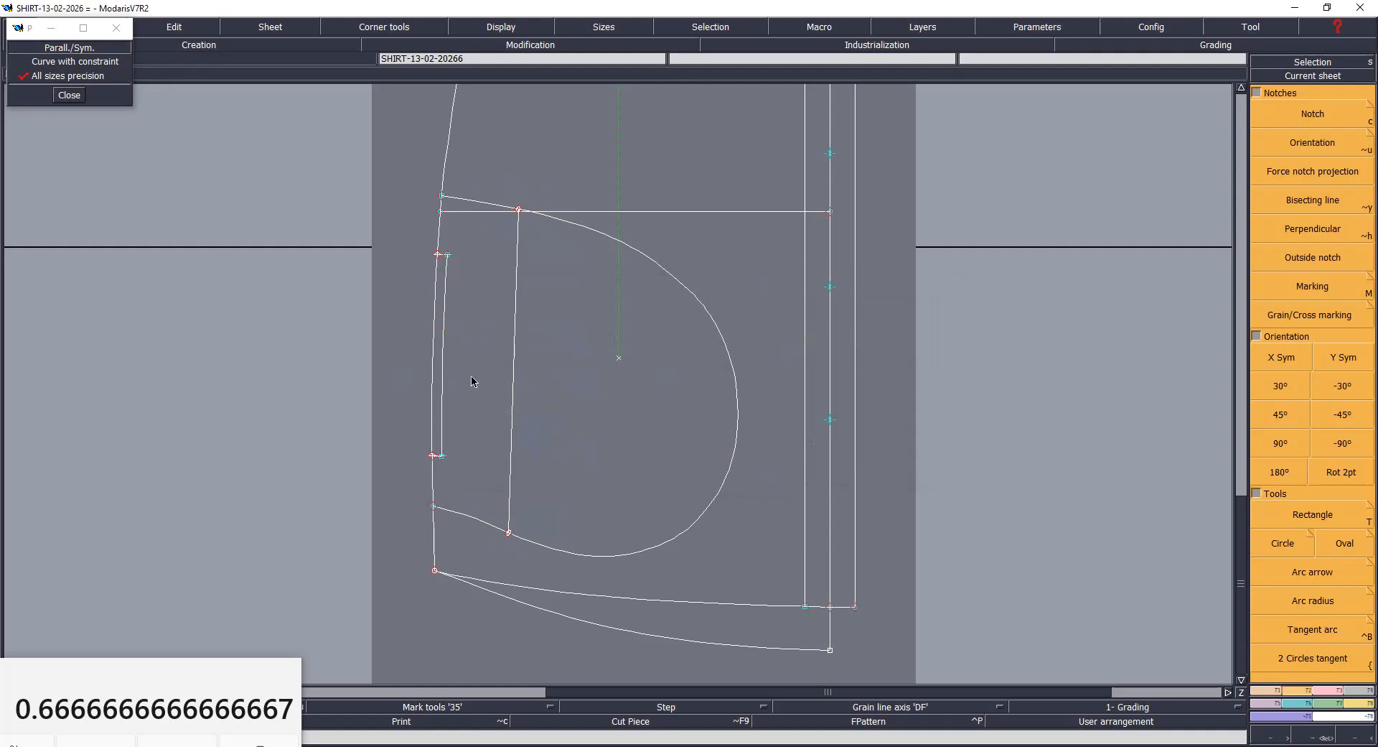
Step: Save the pattern again and rotate the front piece by -90° back to lie horizontally
key(Home)
click(816, 316)
click(770, 376)
key(ctrl+s)
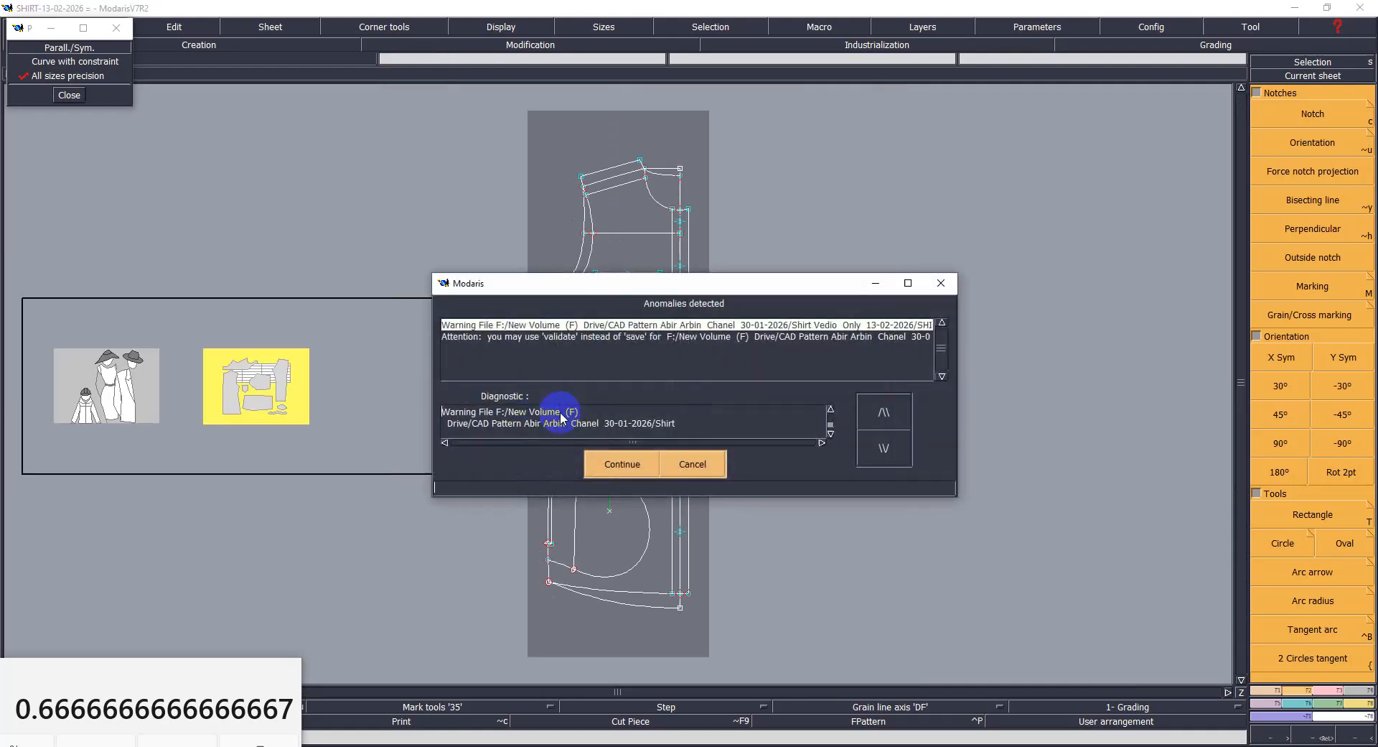
click(620, 463)
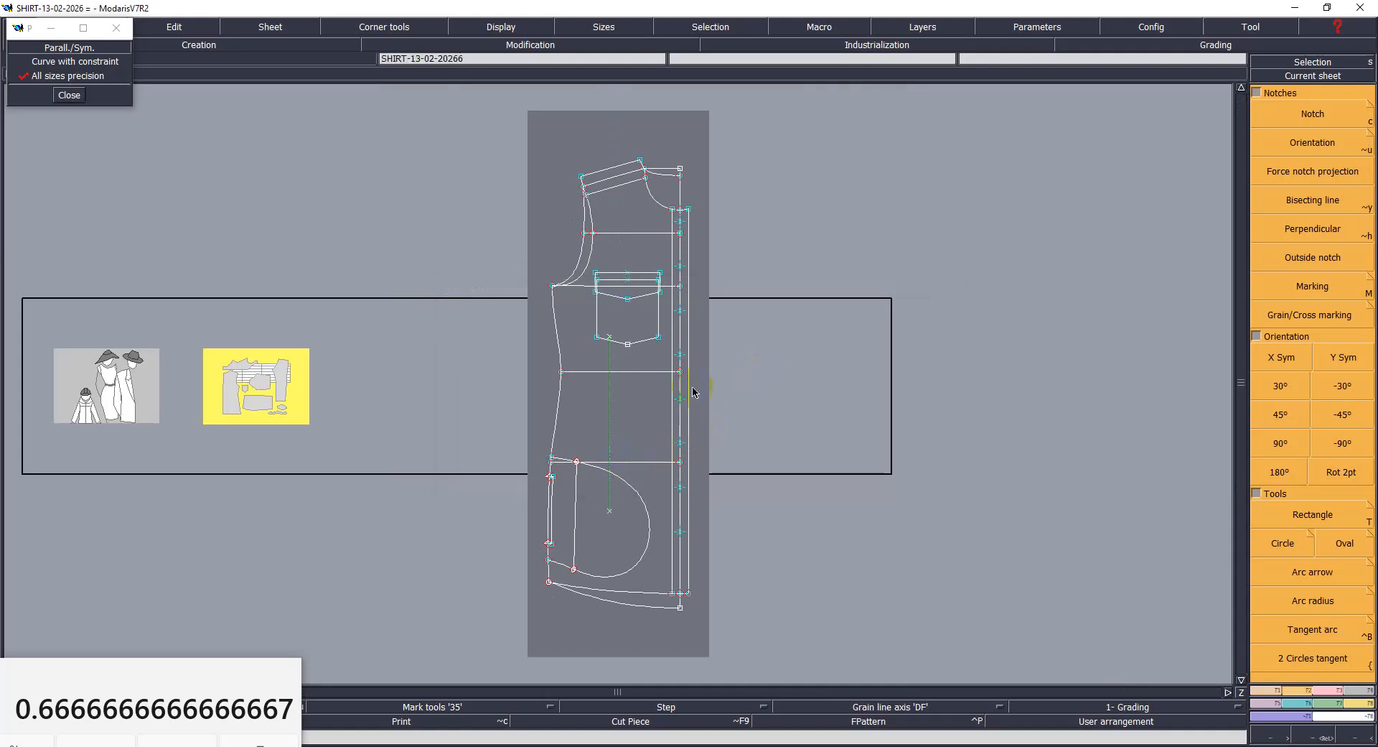
click(1368, 466)
click(1350, 446)
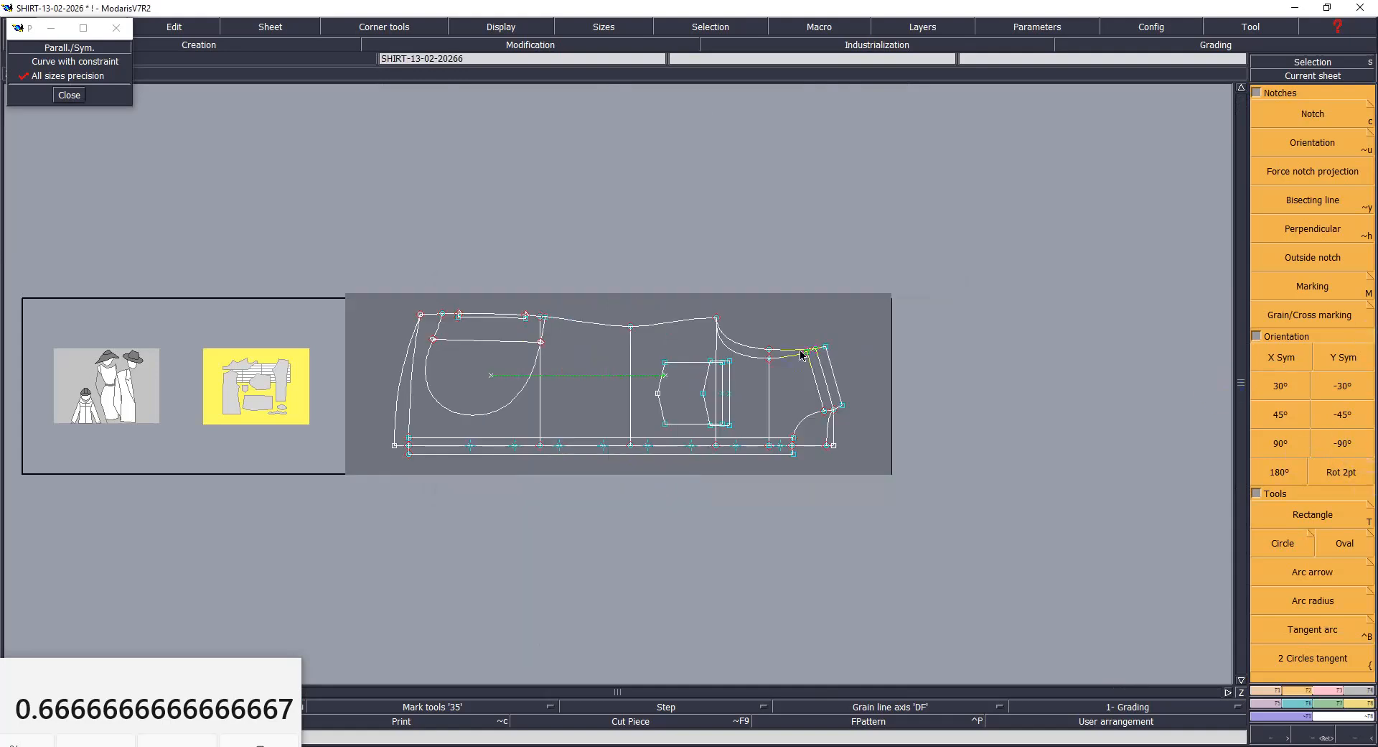
key(Home)
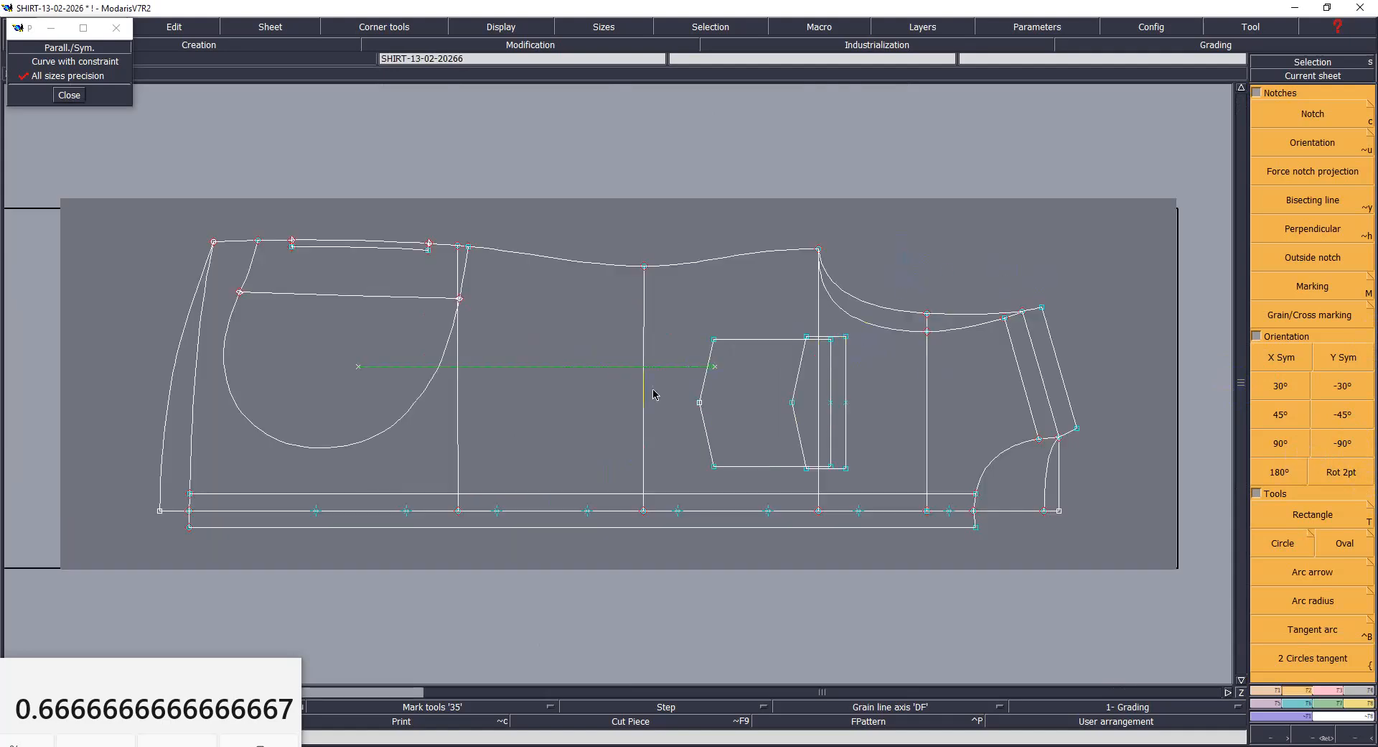
Step: Save the shirt pattern with the finished front piece, continuing past the anomaly notice
key(ctrl+s)
click(615, 465)
key(ctrl+s)
click(623, 460)
Step: Consult the Picture-2.PNG measurement chart for the size S biceps and calculate half of it as 36.3/2
click(943, 745)
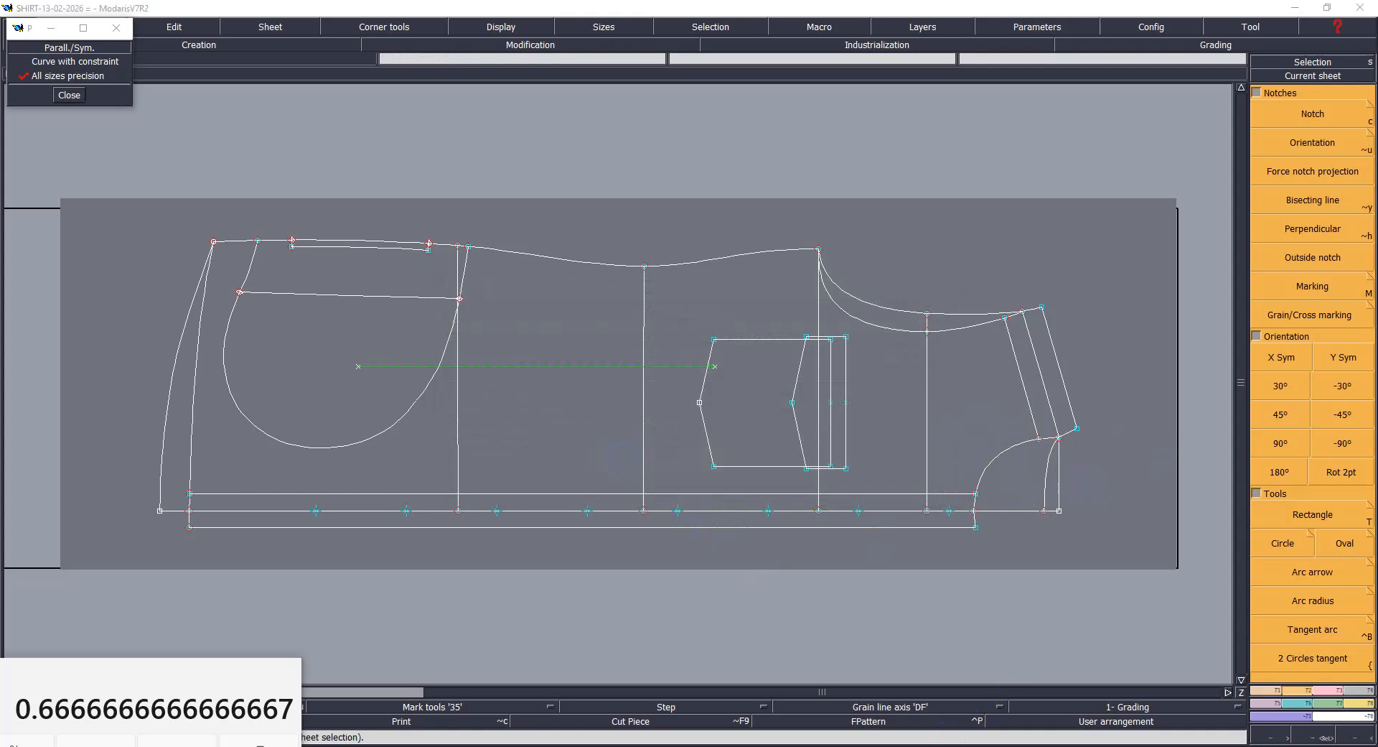
mouse_move(943, 745)
click(532, 695)
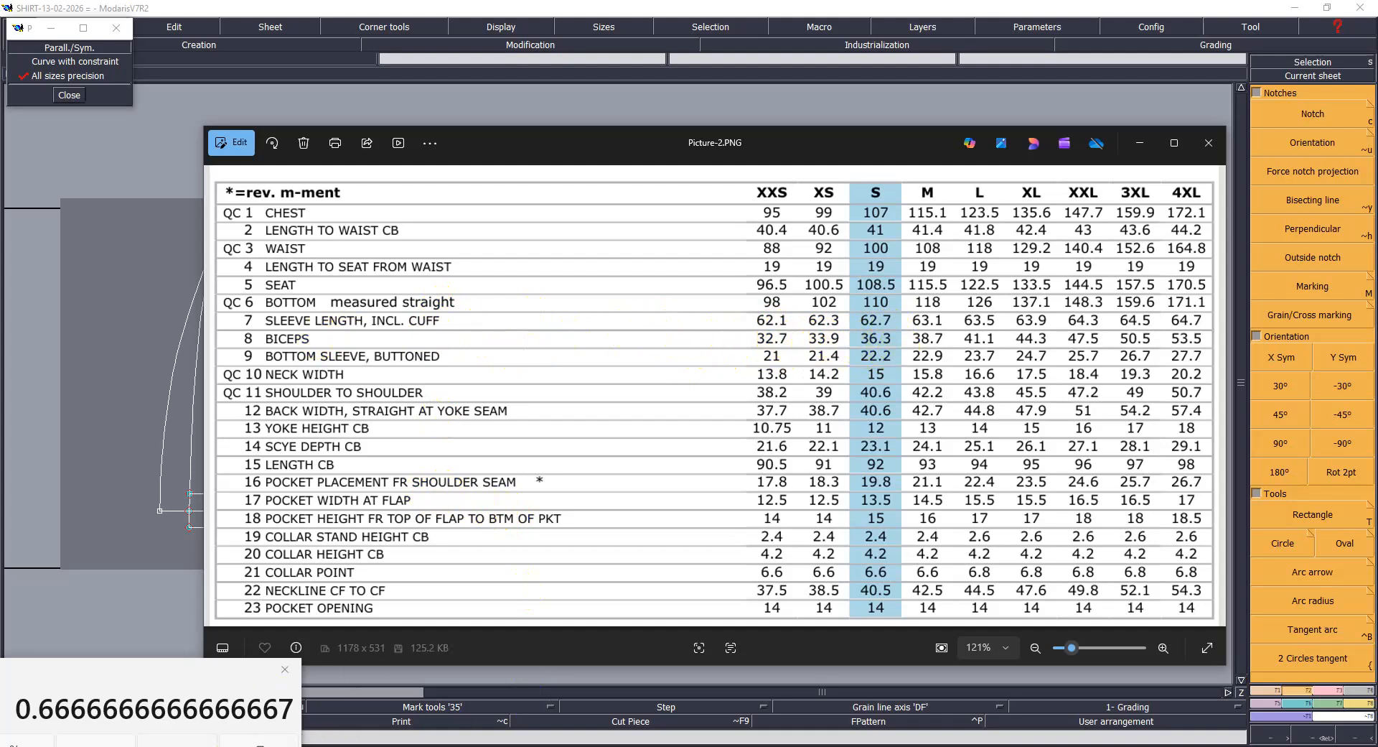
key(Escape)
text(36.3)
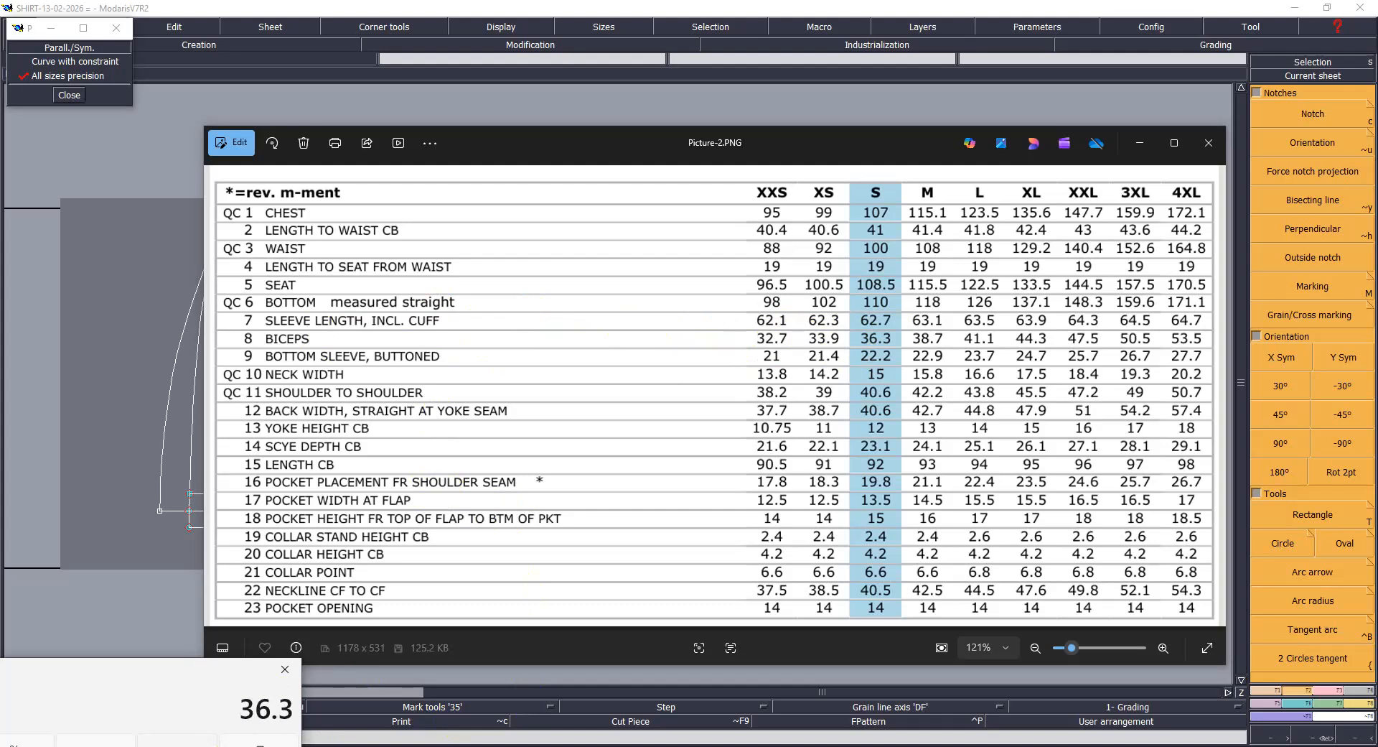
text(/2)
key(Return)
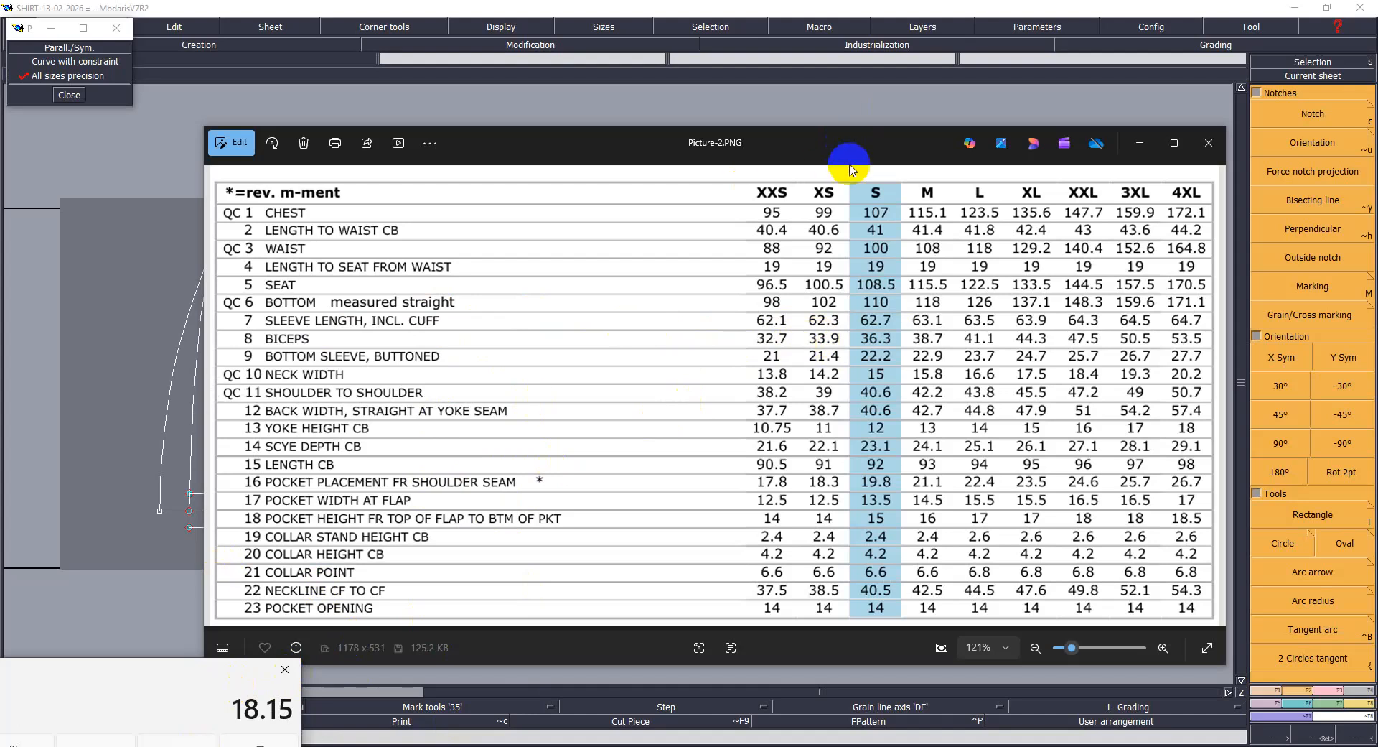
click(1140, 142)
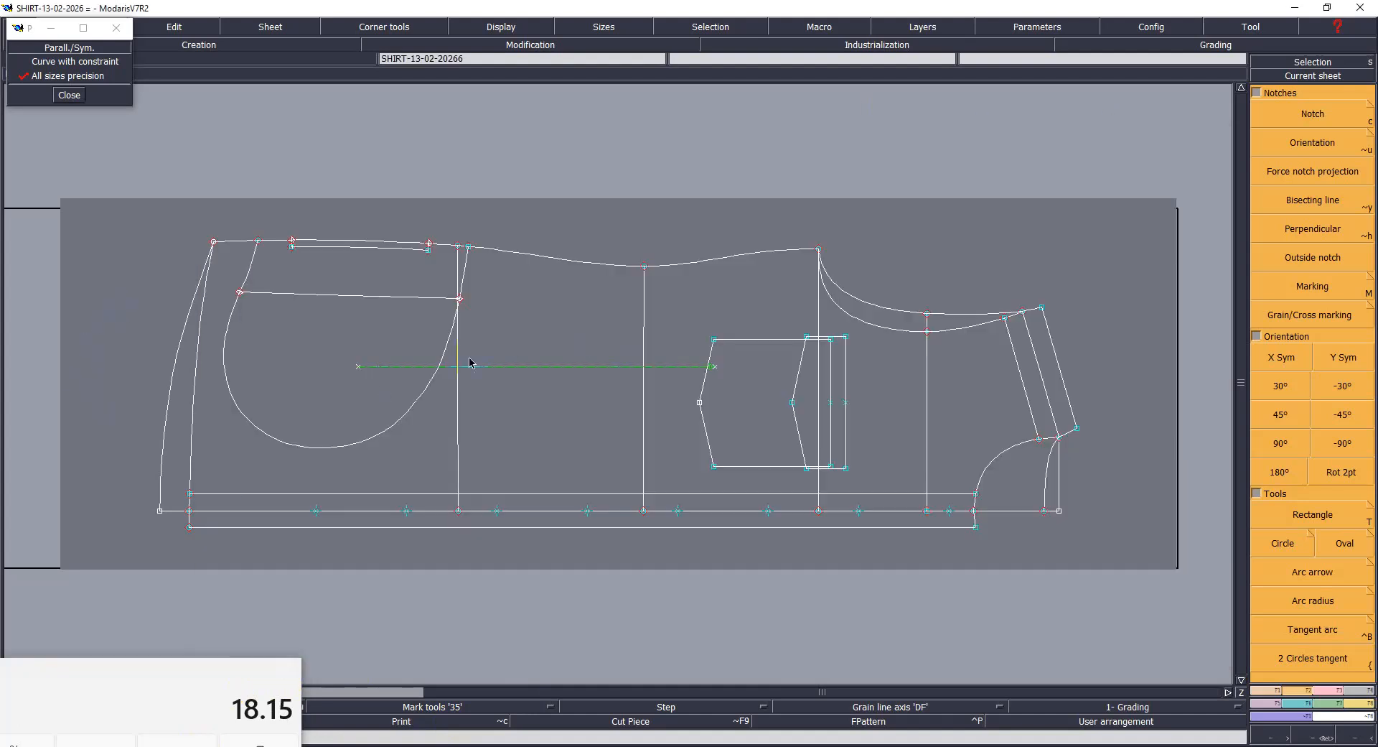
Step: Bring all sheets of the pattern into view and save the pattern again, continuing past the anomalies
key(j)
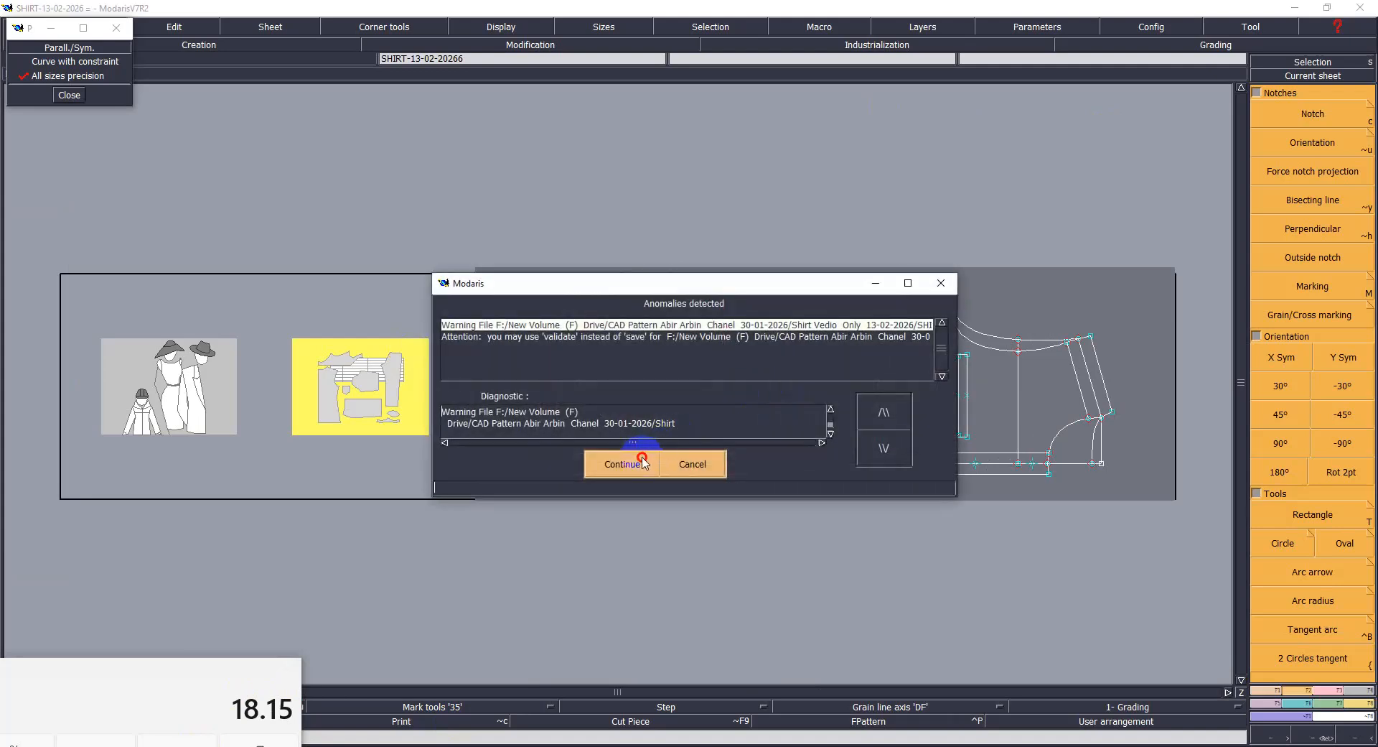
click(640, 462)
click(941, 520)
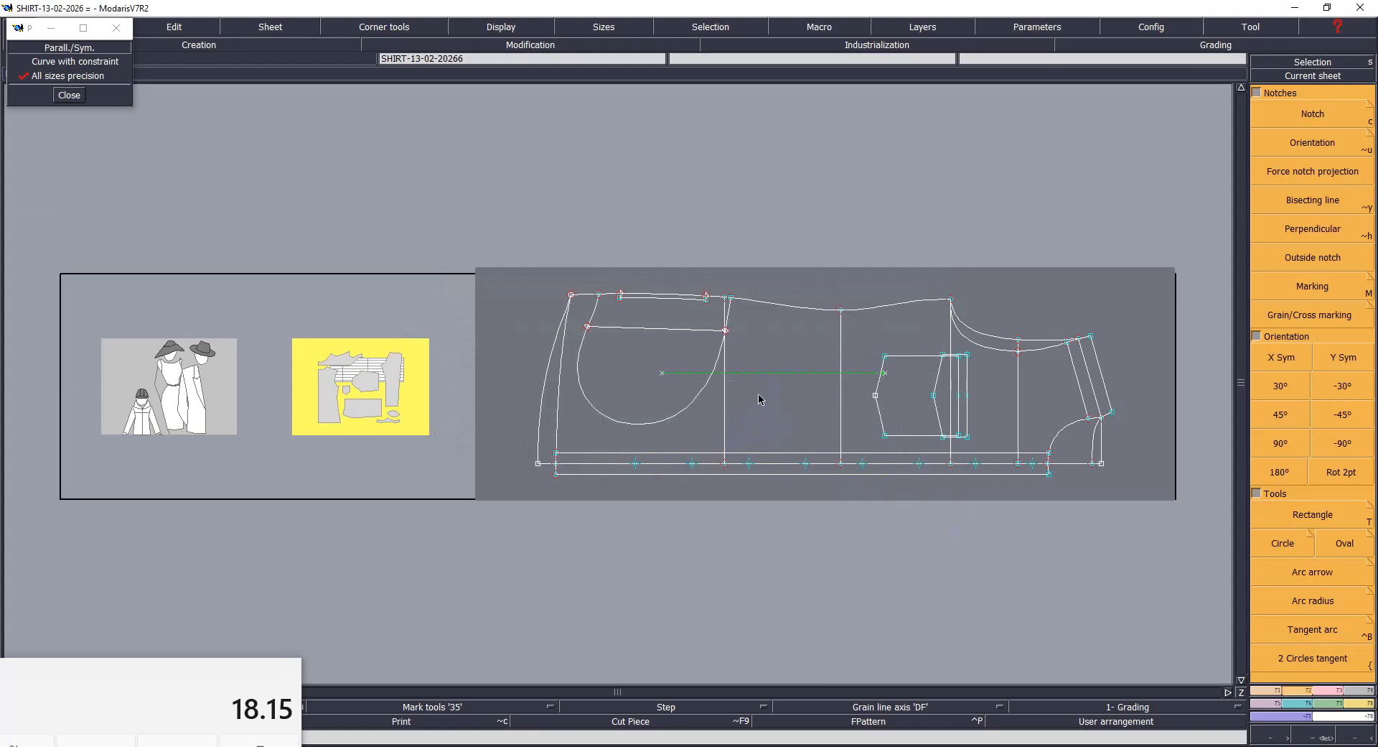
Step: Create a new blank sheet, place it above the front piece and bring it into full view
key(shift+n)
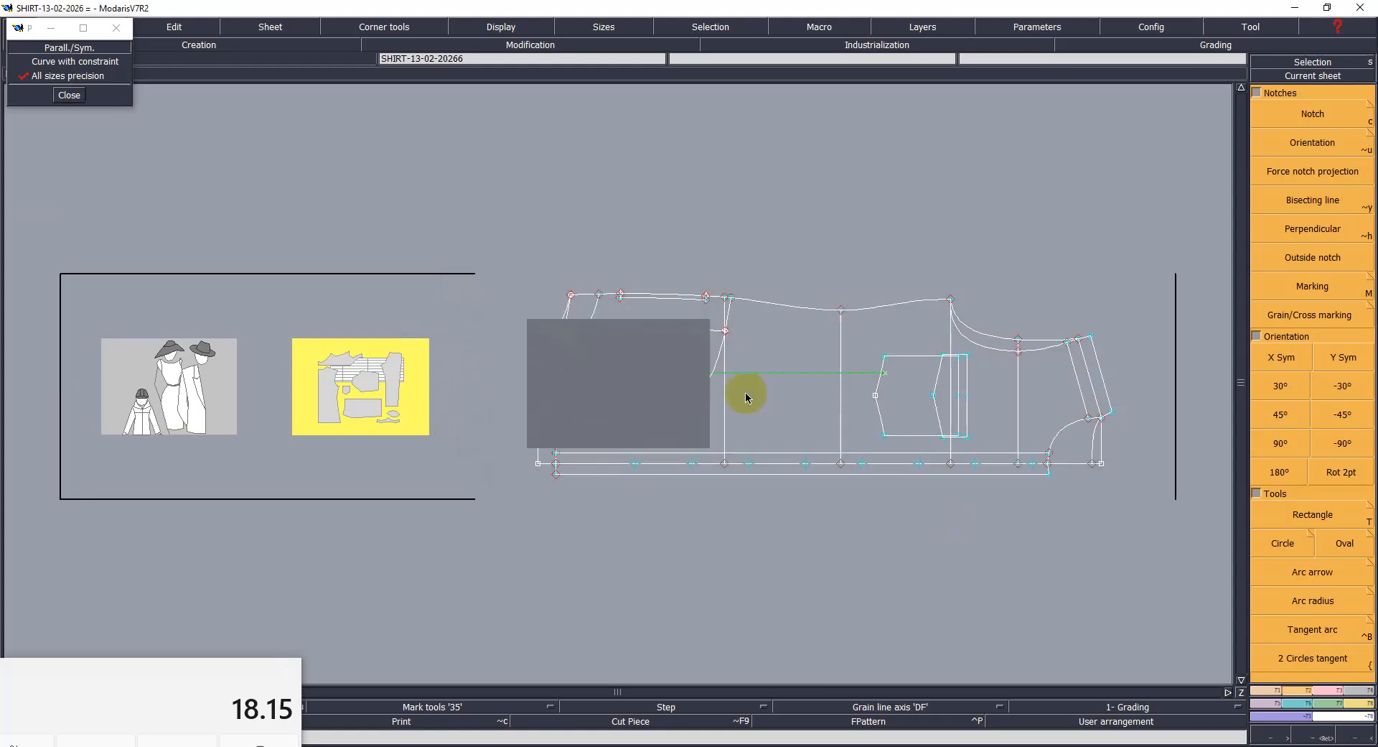
click(641, 373)
click(874, 193)
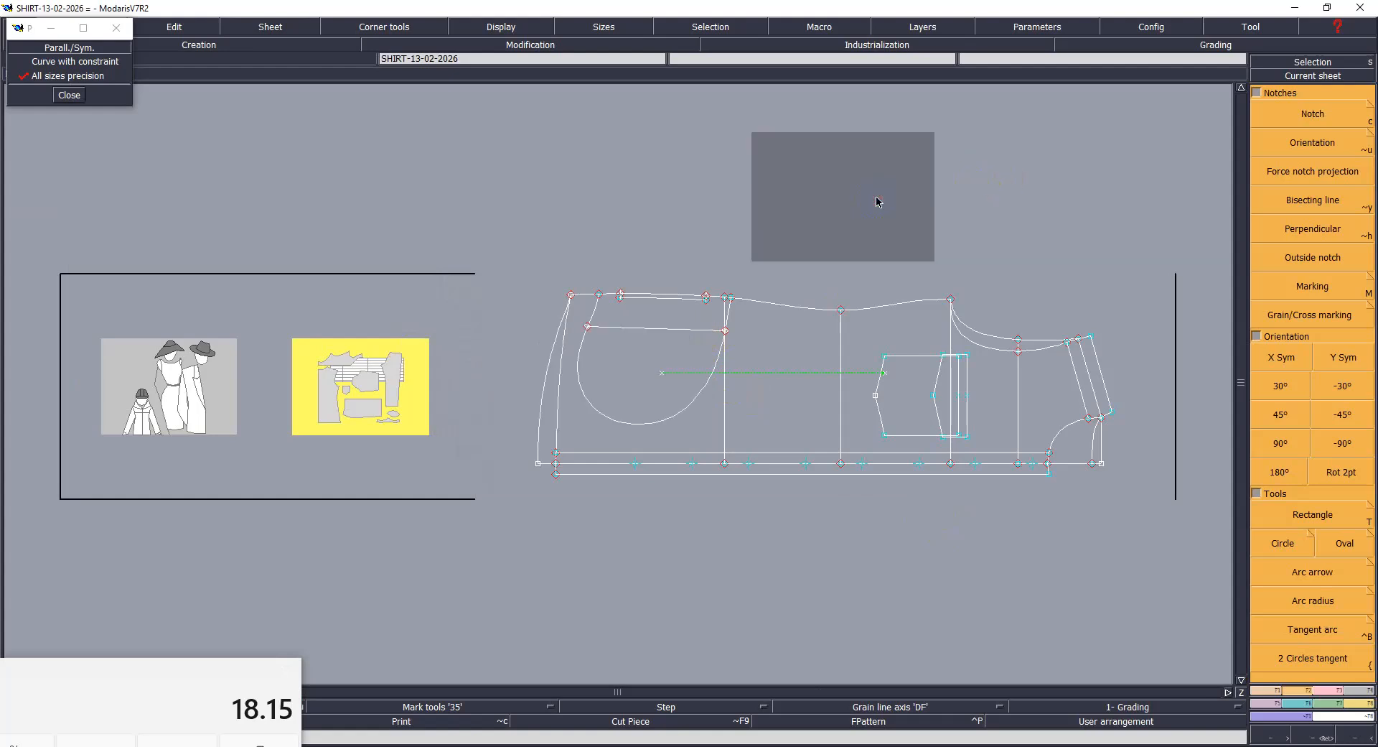
key(Home)
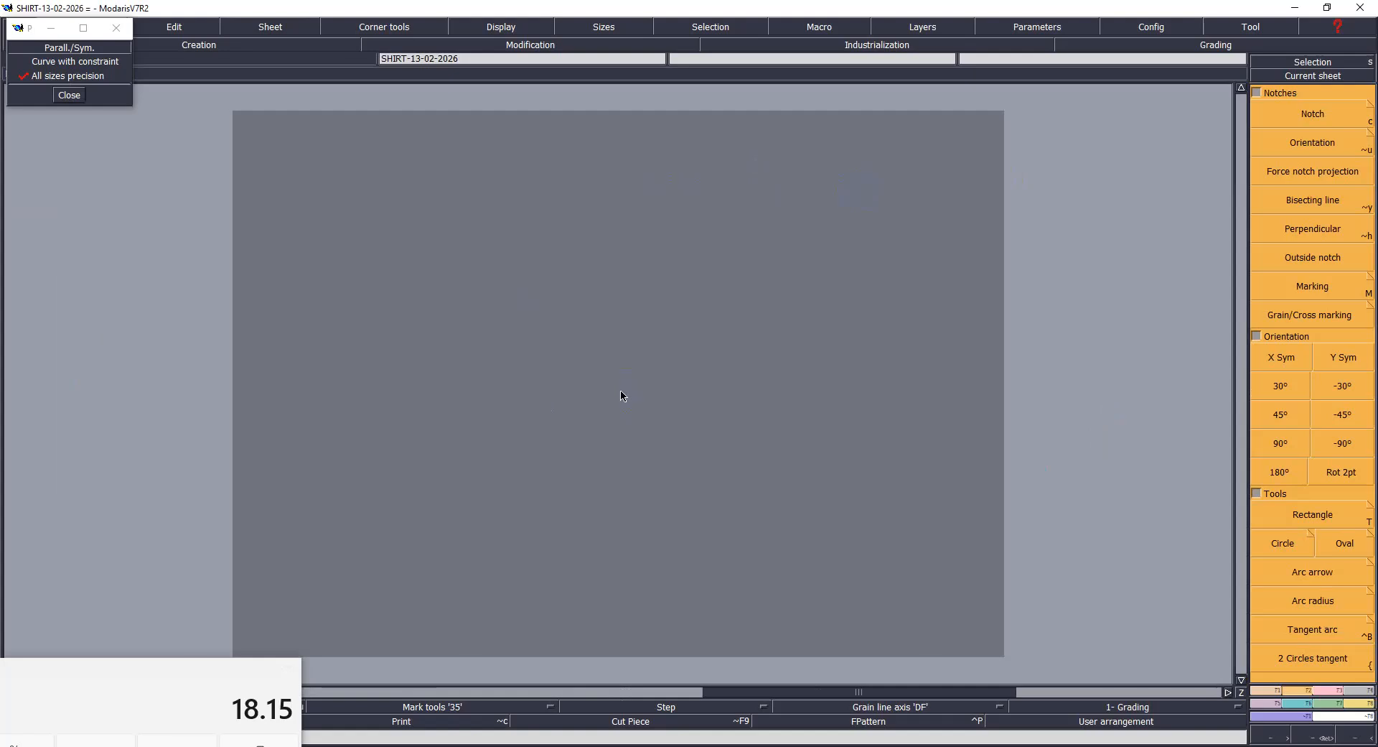
Step: Start a rectangle on the blank sheet, with its first corner in the sheet's upper-left area
key(t)
click(459, 331)
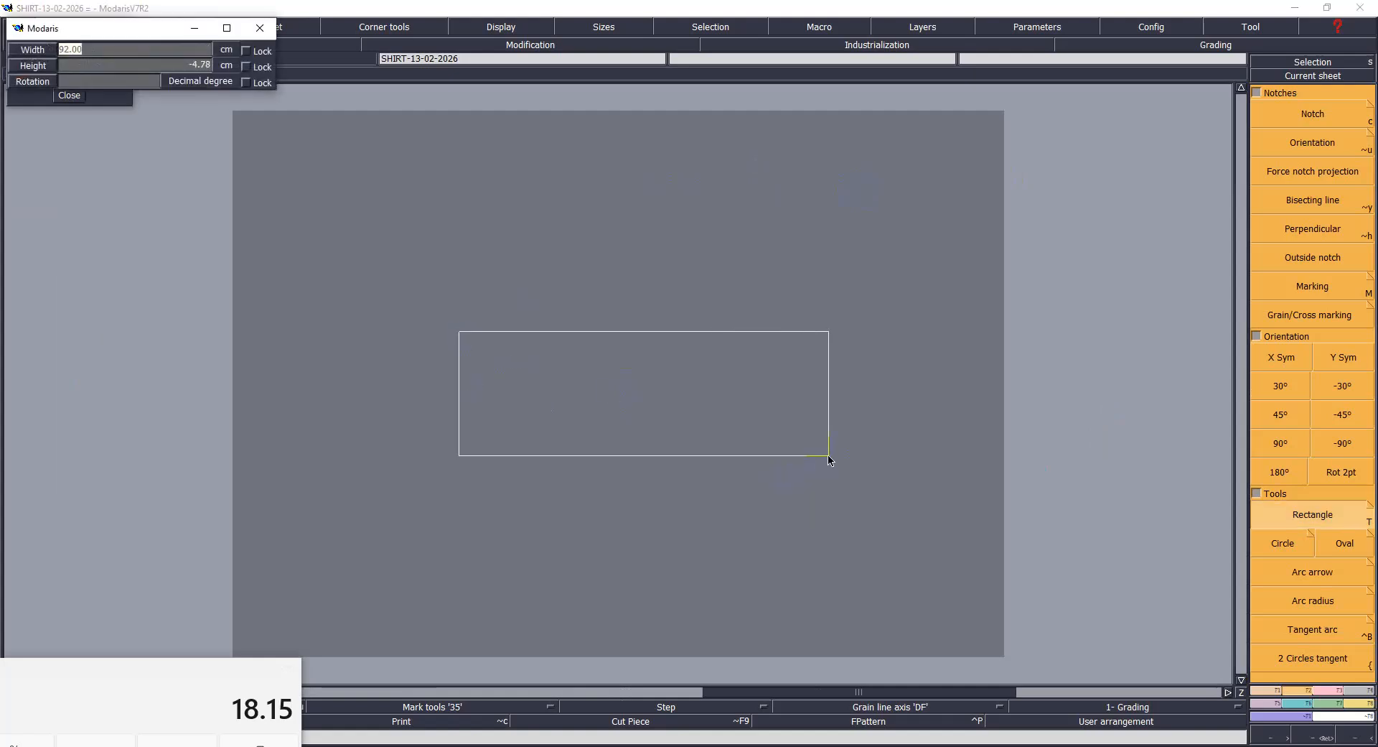
Step: Draw a rectangle 62.7 cm wide and 18.15 cm high for the sleeve and save the model
text(62.7)
key(Tab)
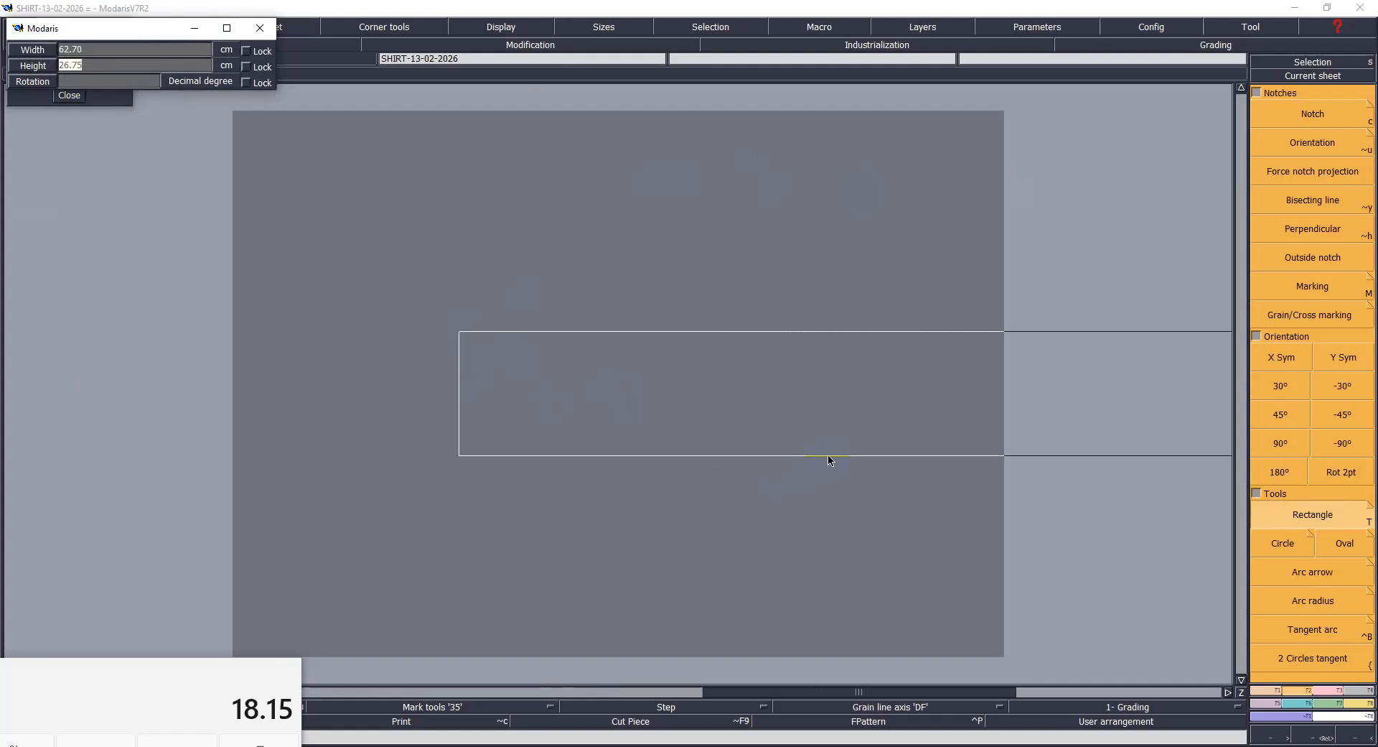
text(18.15)
key(Return)
click(757, 423)
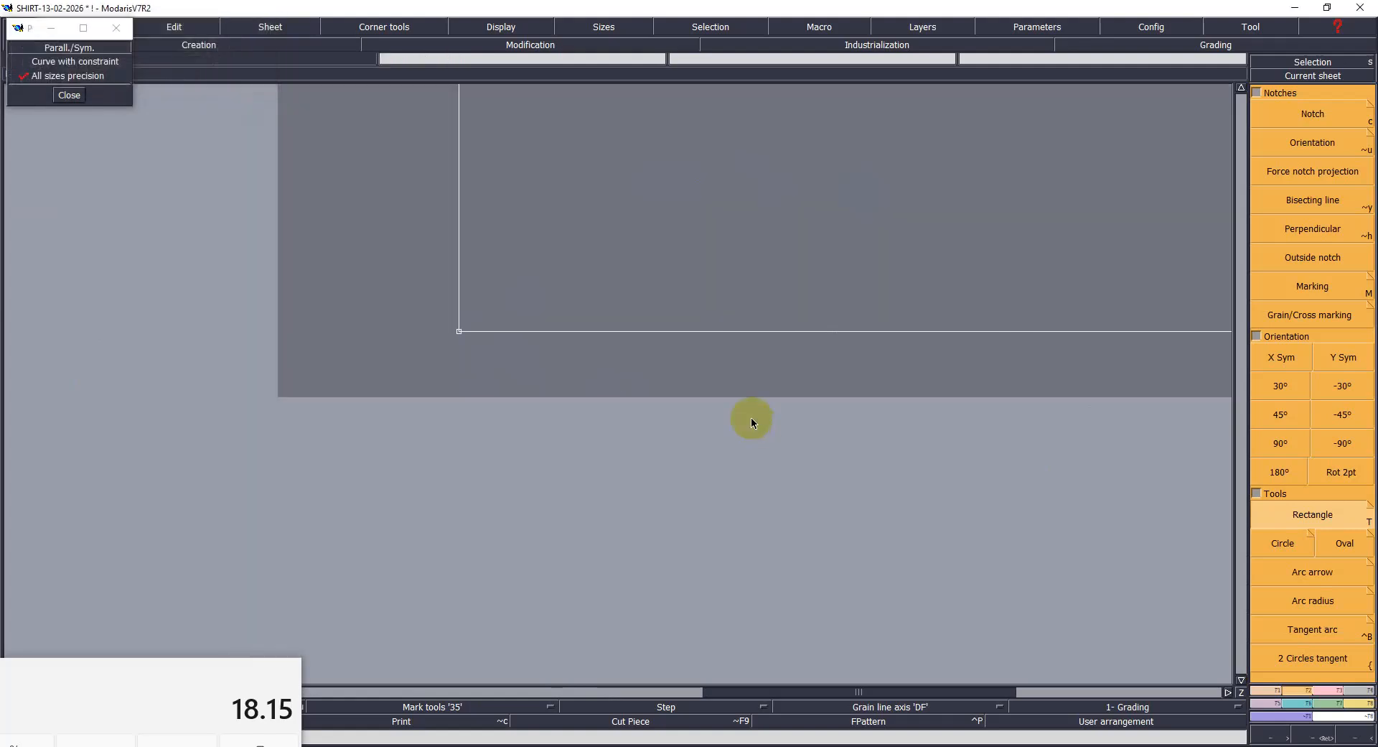
key(Home)
key(ctrl+s)
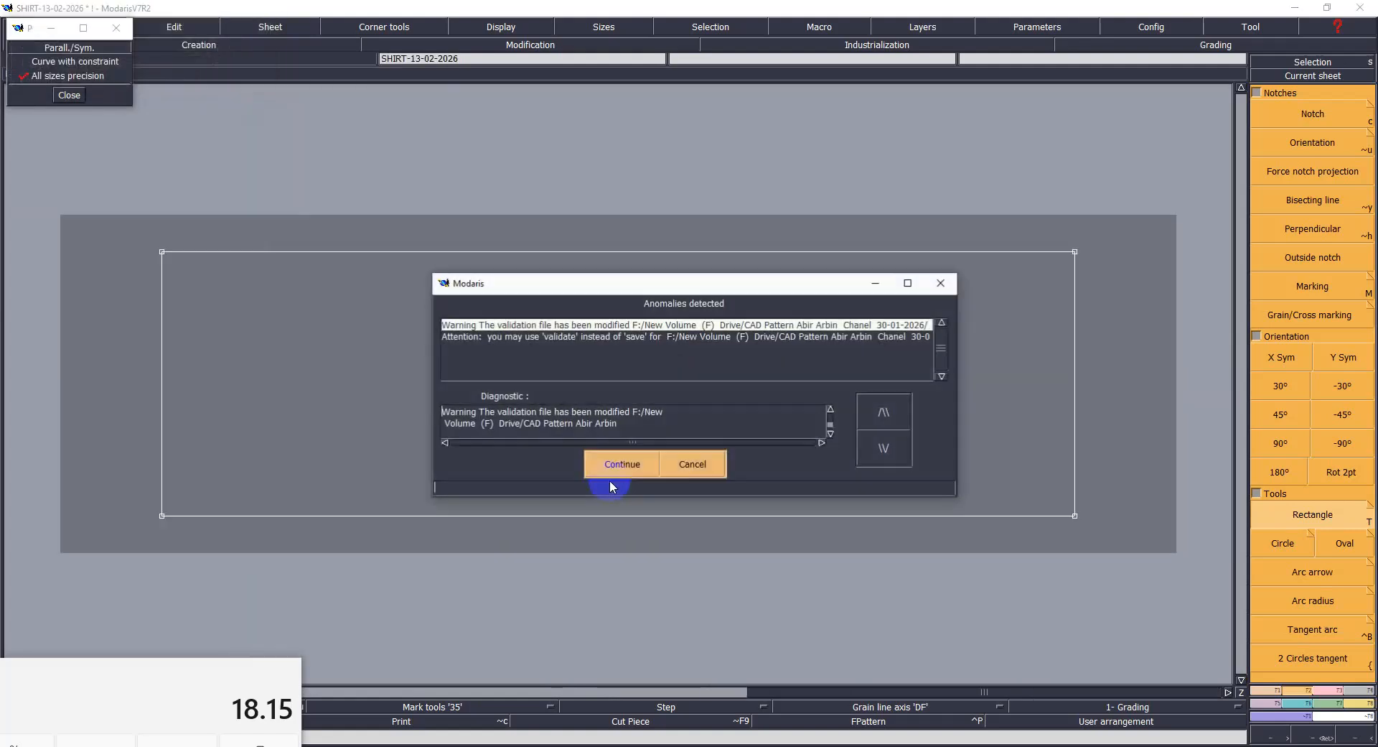
click(614, 466)
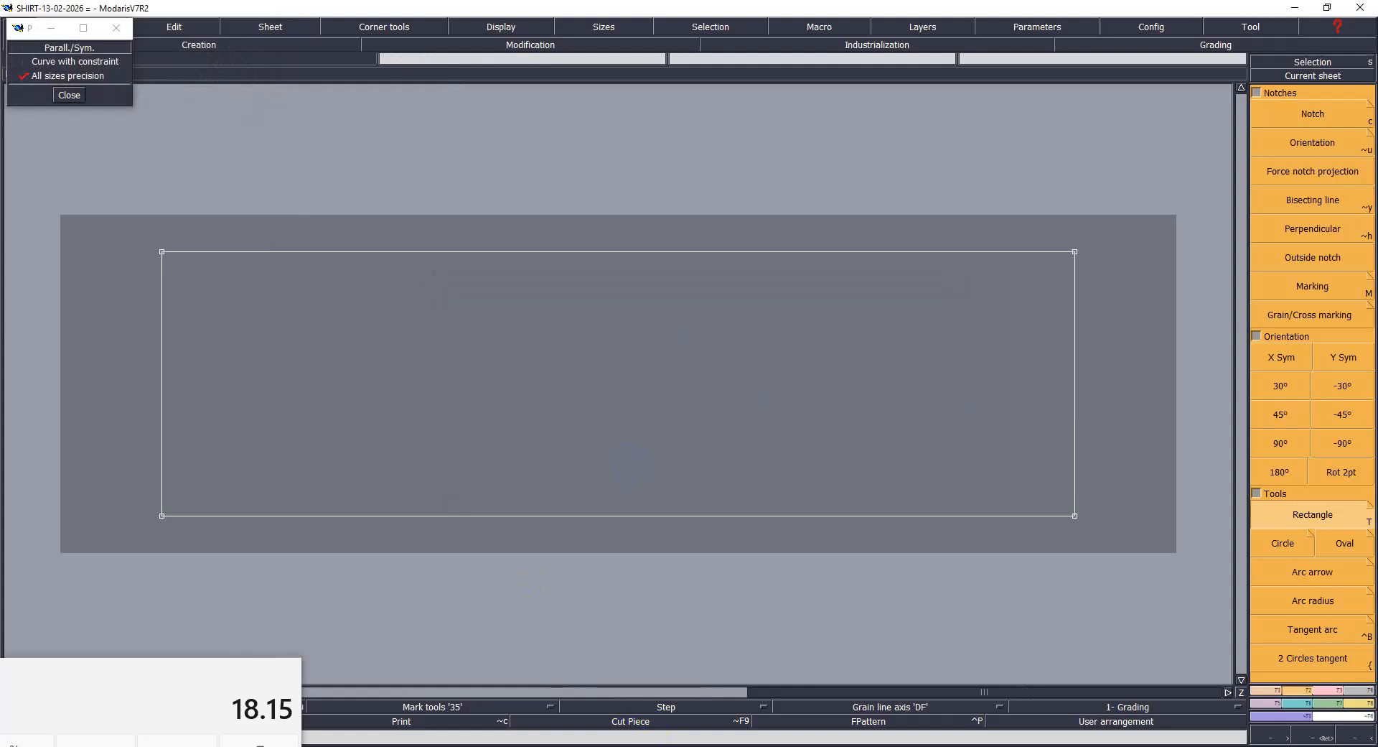
Step: Open the size chart Picture-2.PNG and calculate half of the size S bottom sleeve value 22.2 plus 2.5
mouse_move(890, 738)
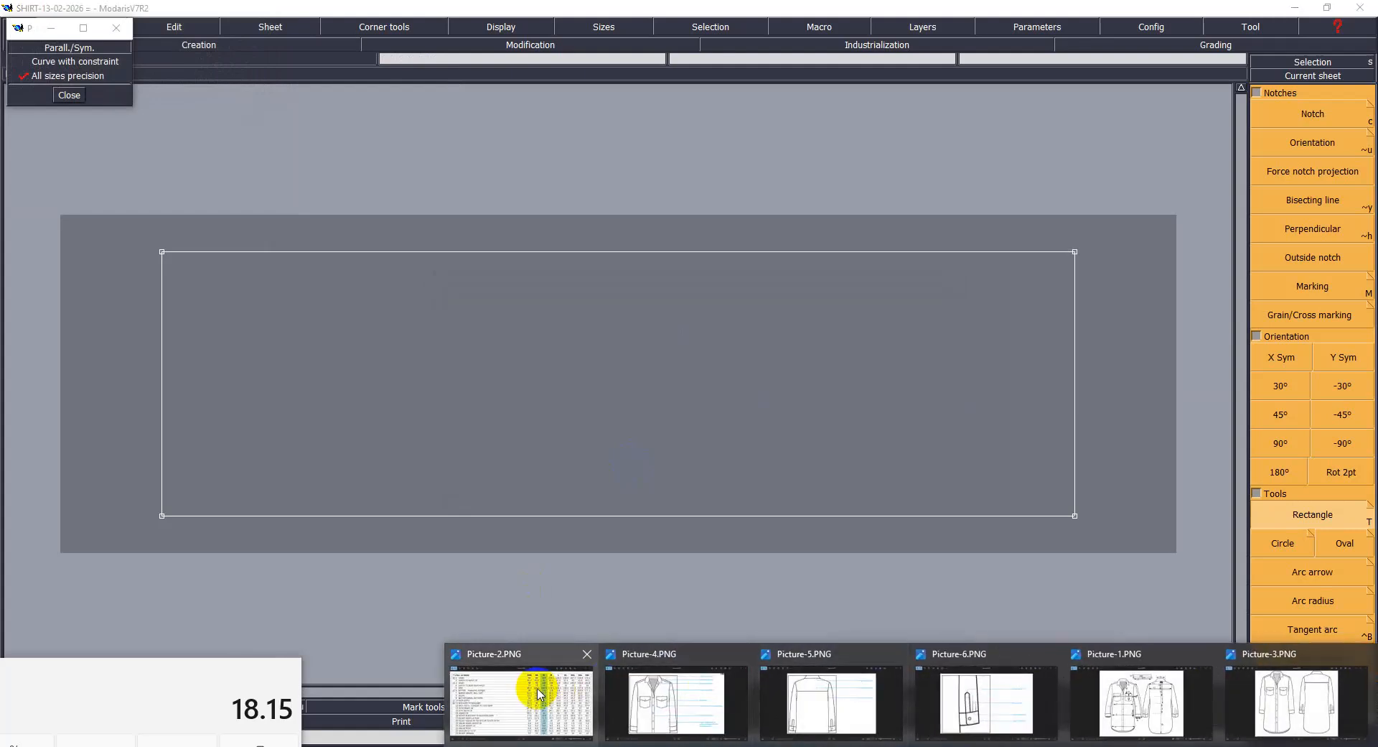
click(564, 691)
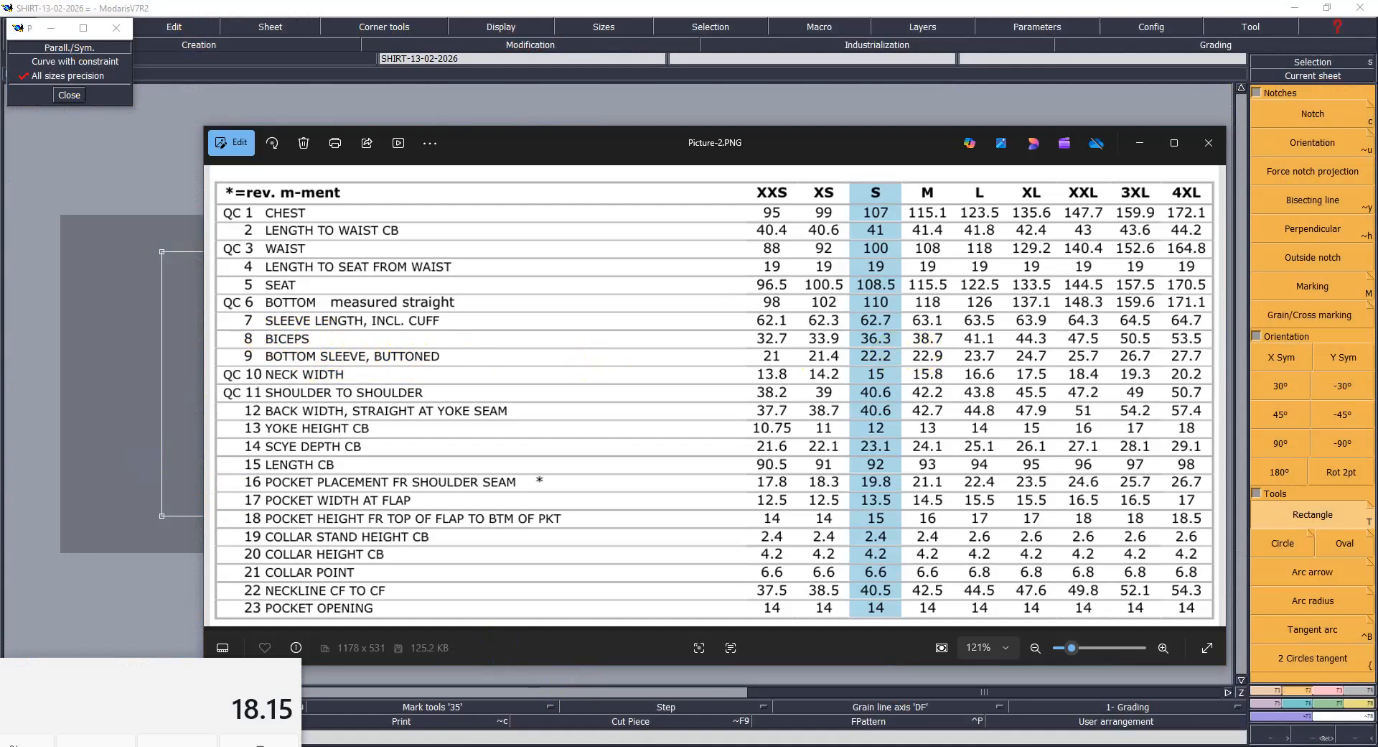
key(Escape)
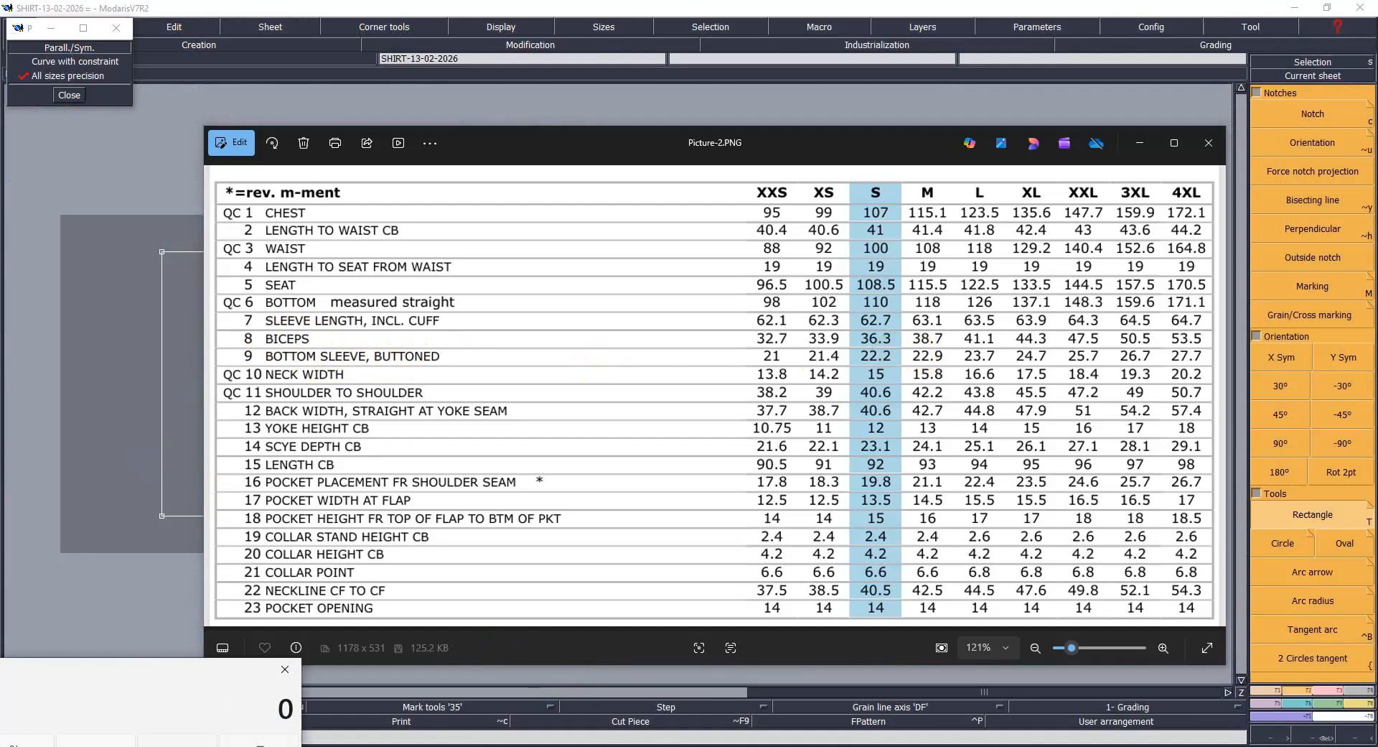
text(22.2)
text(2.5)
key(Return)
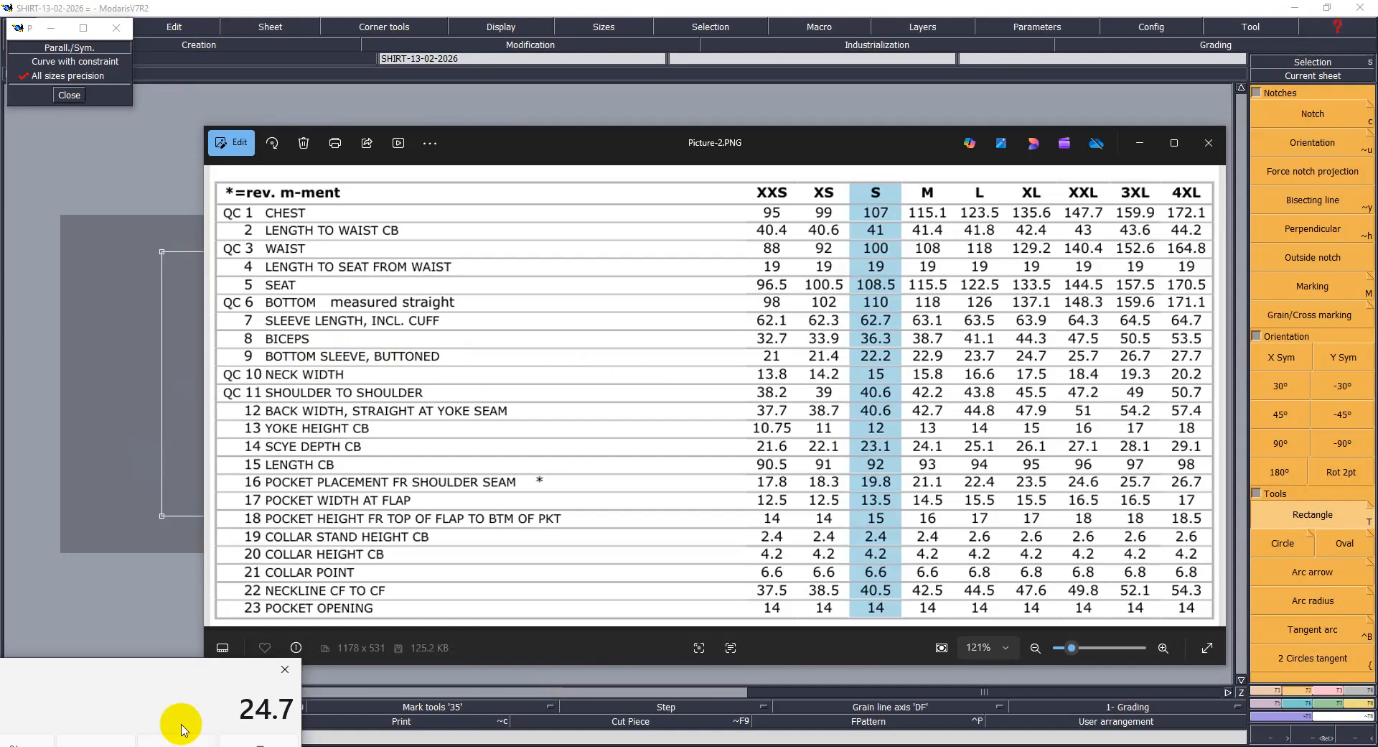
text(2)
key(Return)
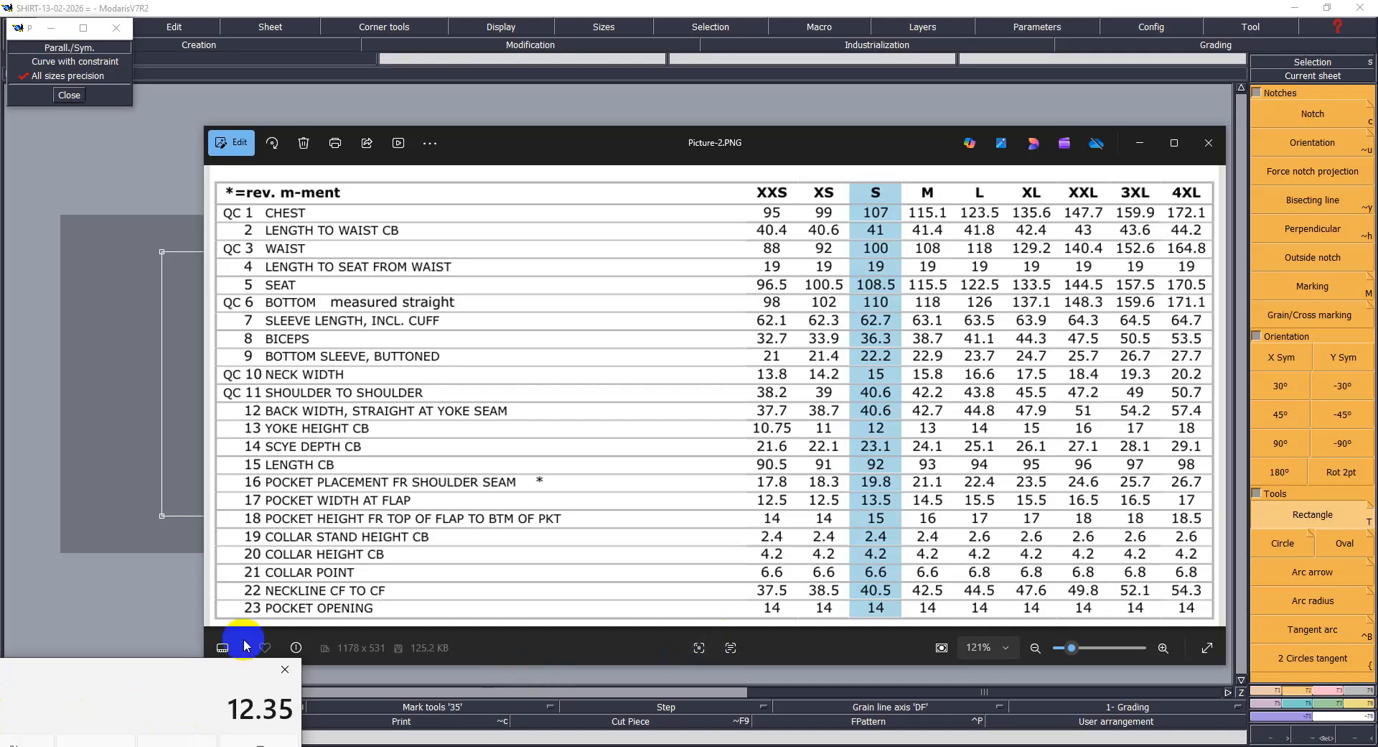
Step: Place a point on the rectangle's wrist-side edge at a curve length of -12.35 cm from its lower corner
click(104, 495)
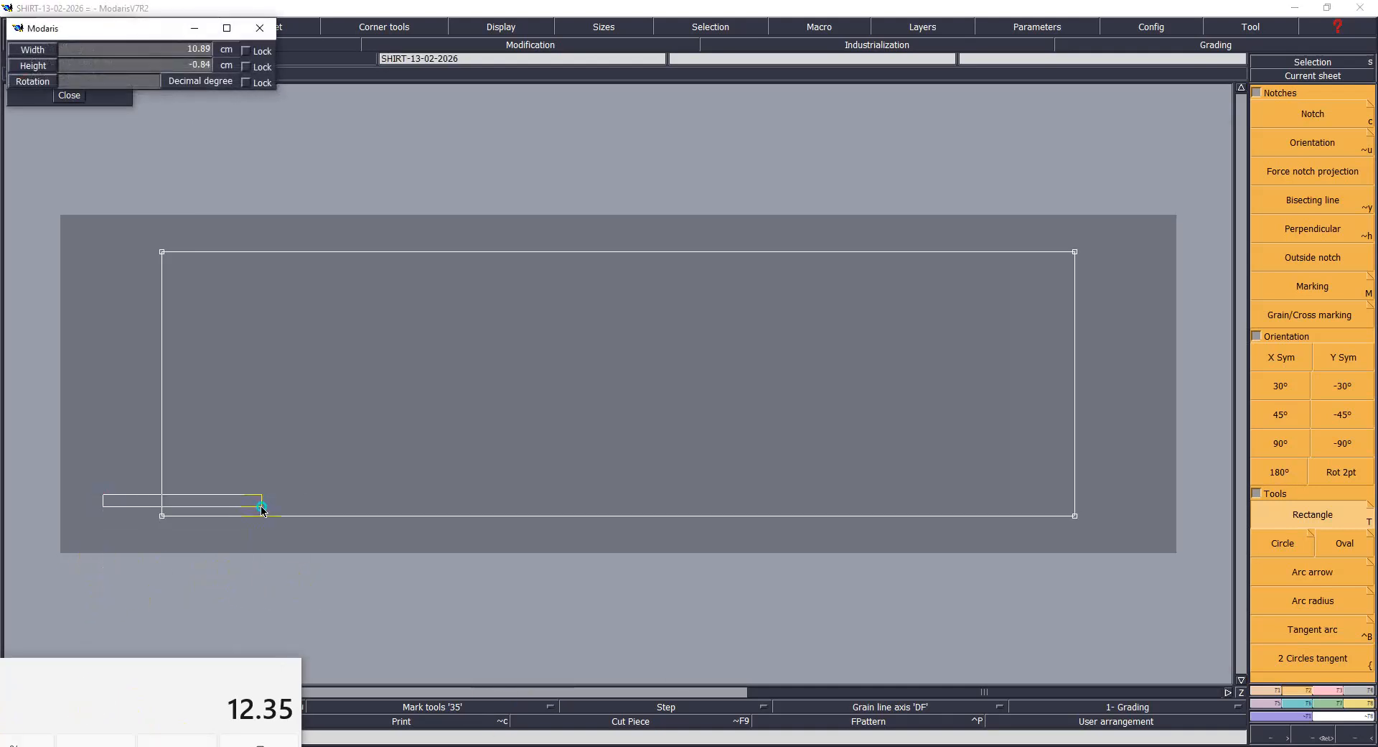
click(261, 509)
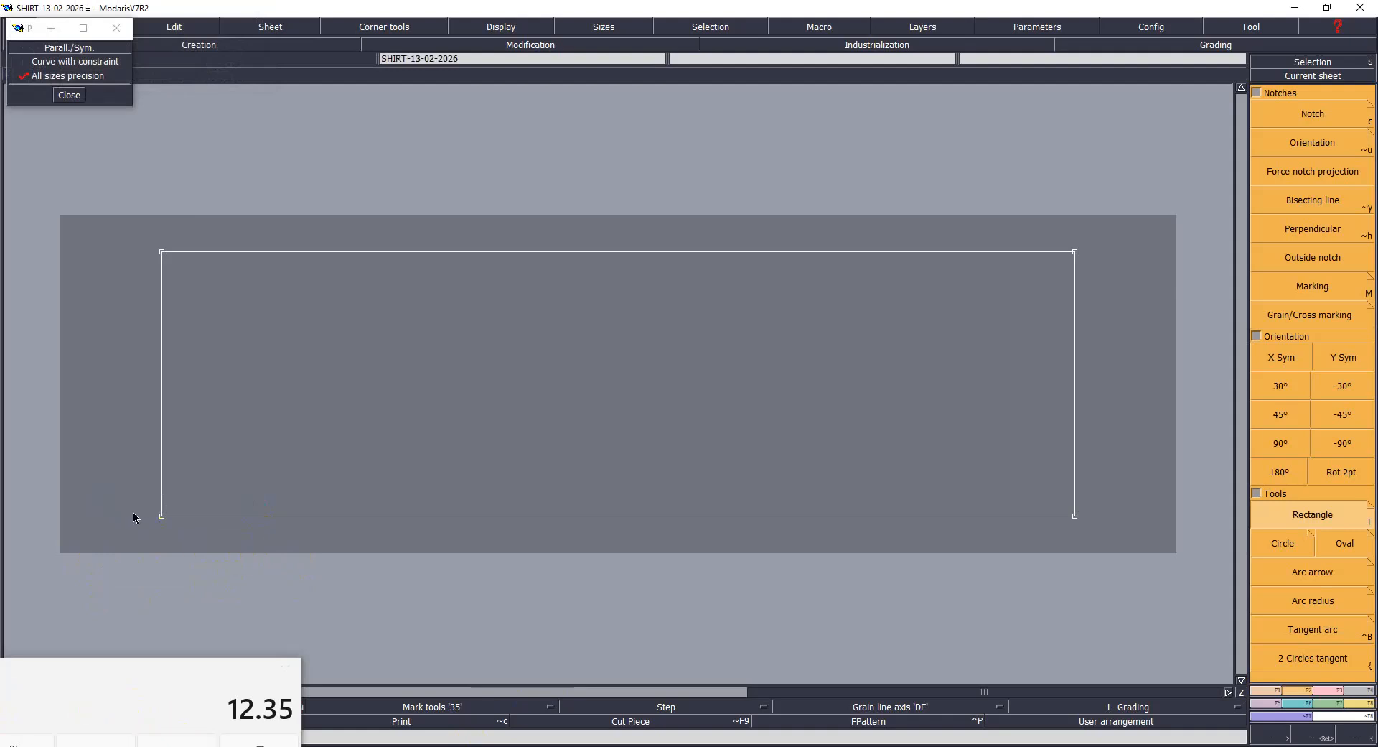
key(d)
click(161, 516)
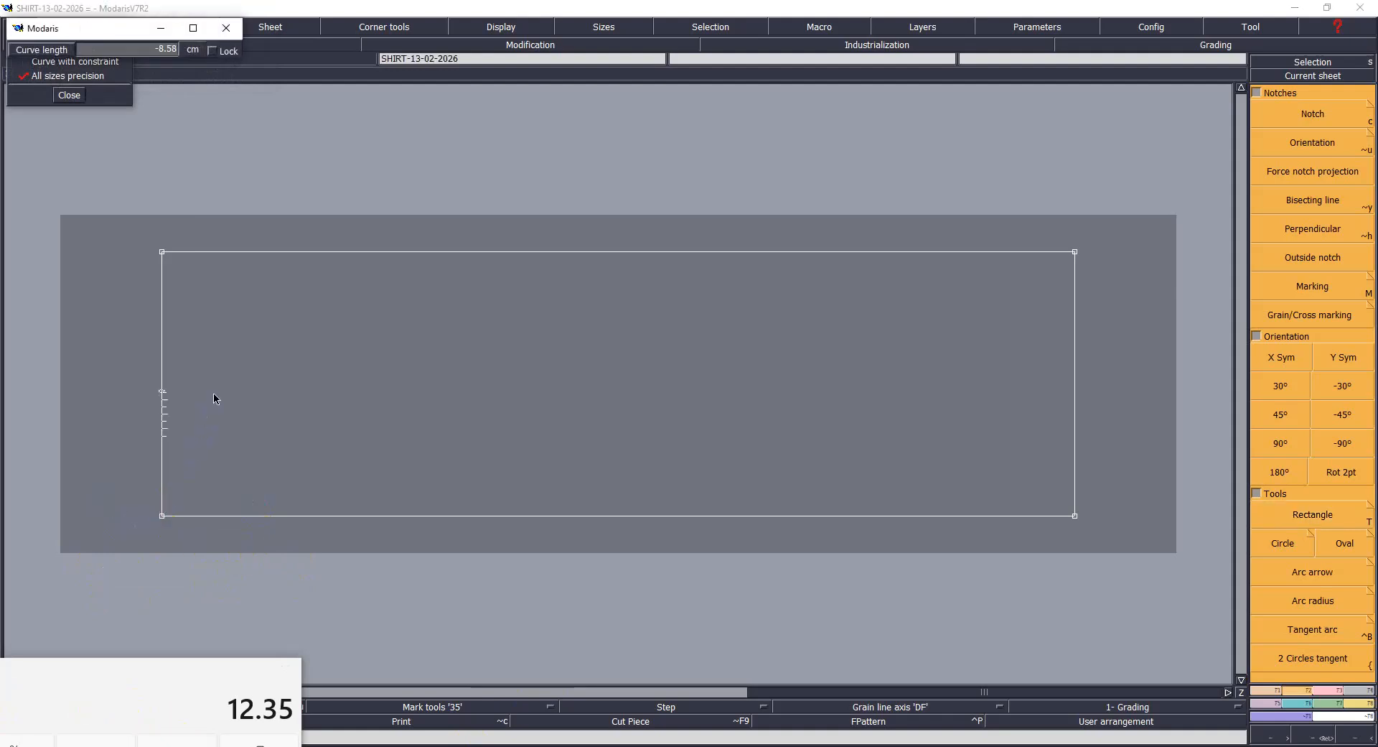
text(-12.35)
key(Return)
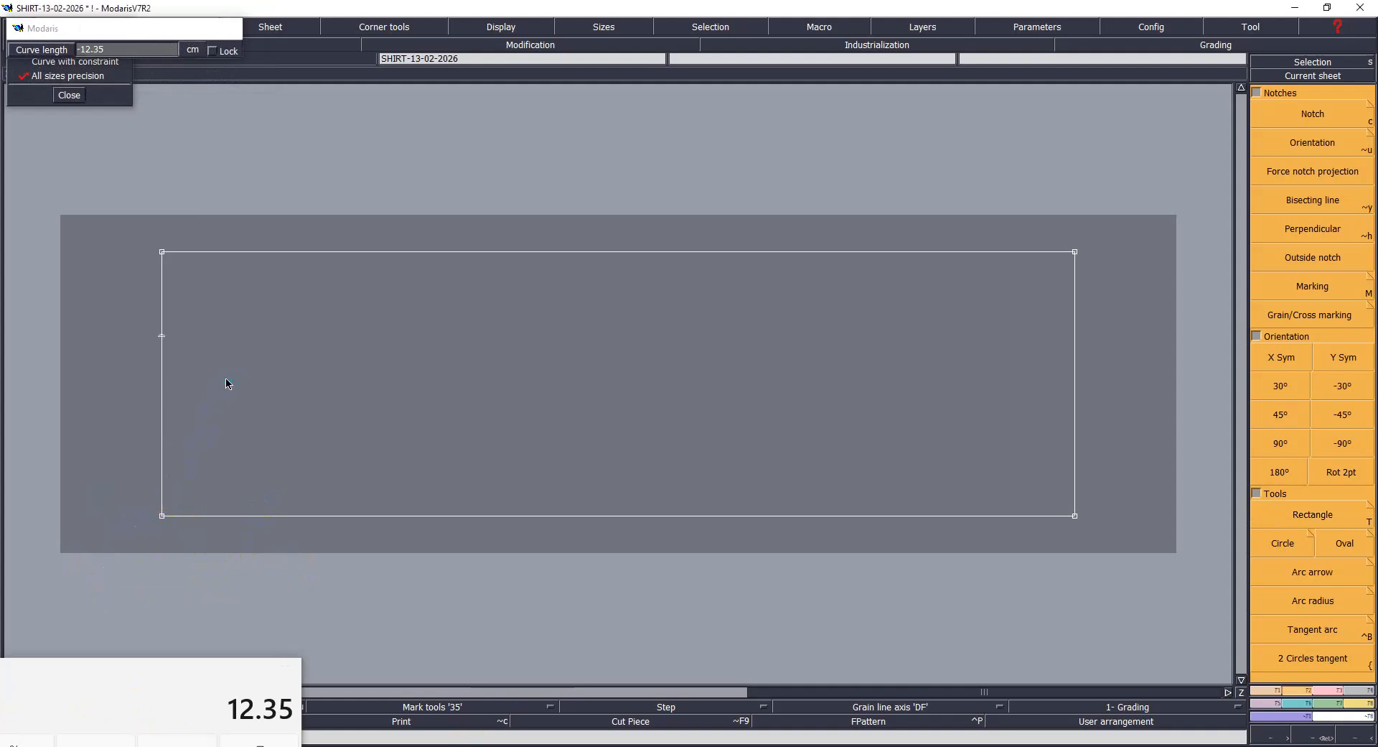
click(162, 334)
click(345, 384)
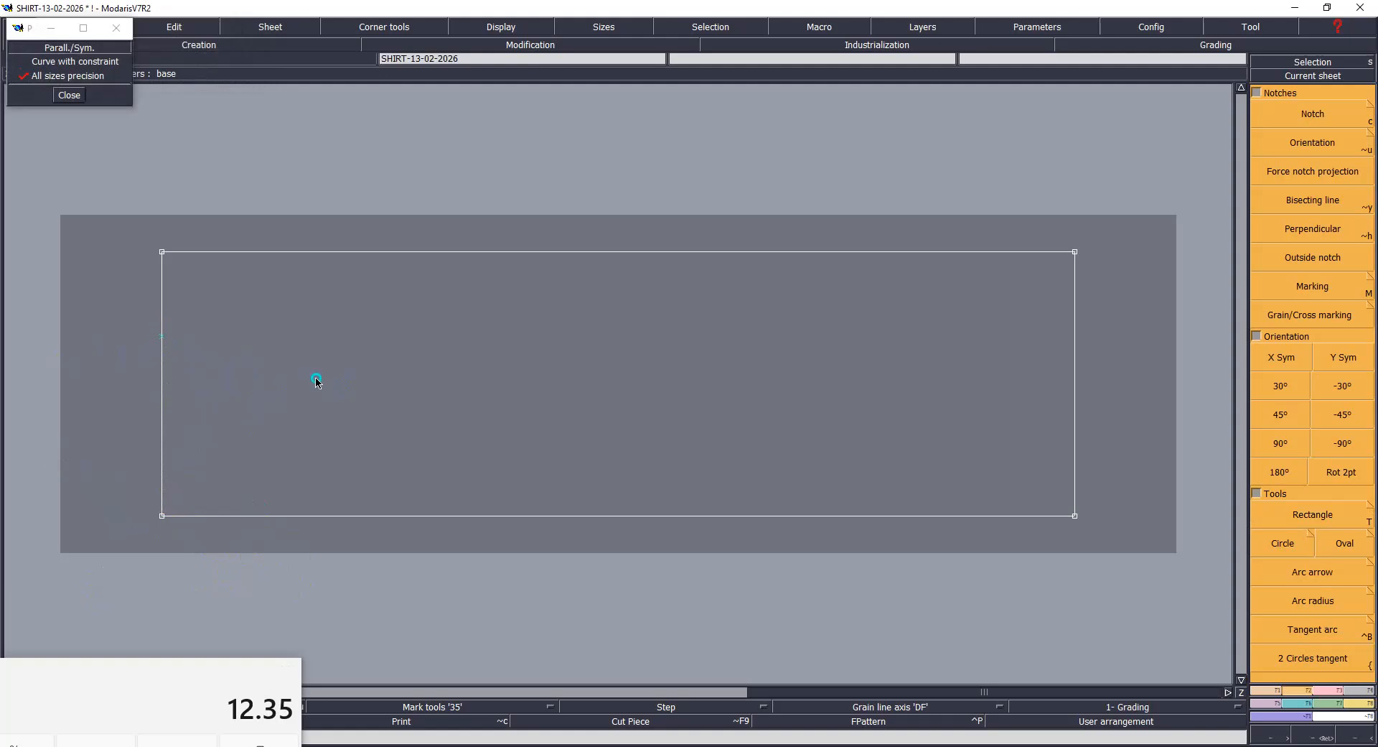
click(469, 565)
click(495, 711)
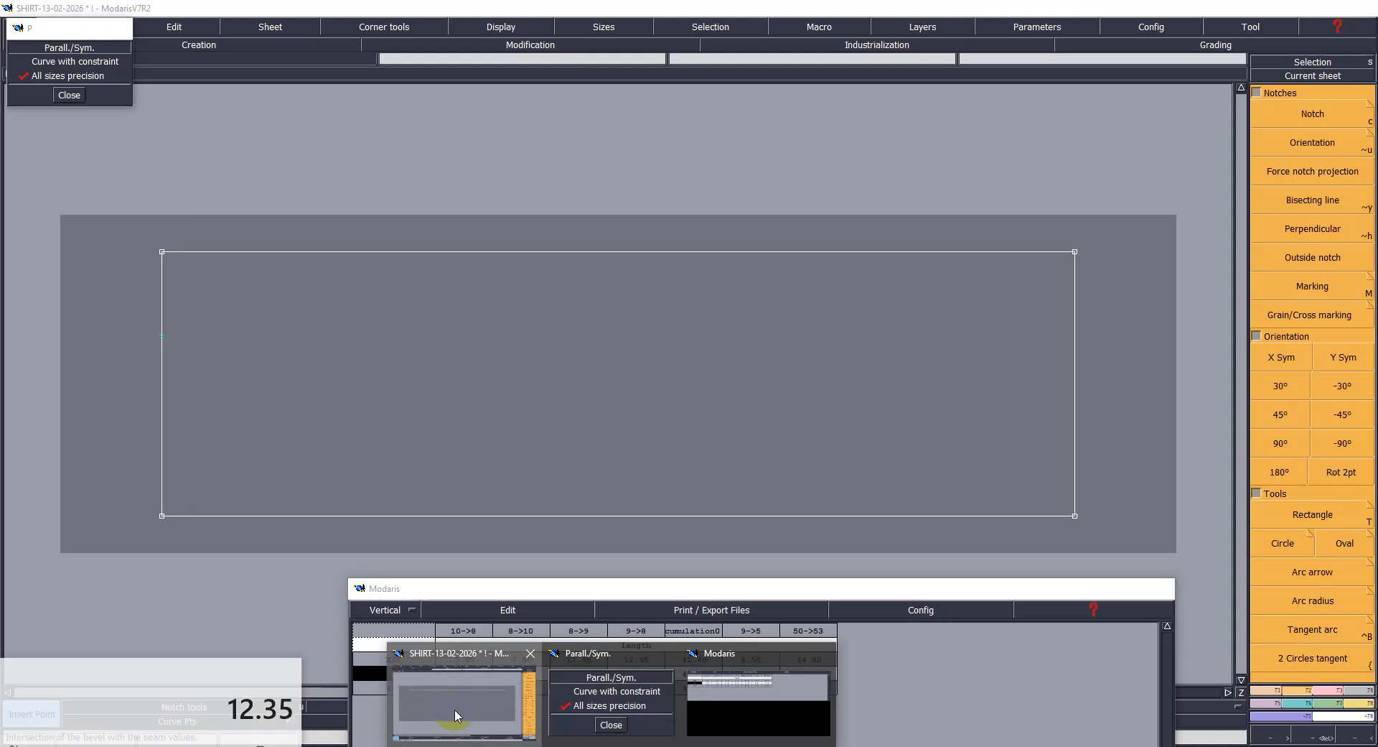
click(456, 716)
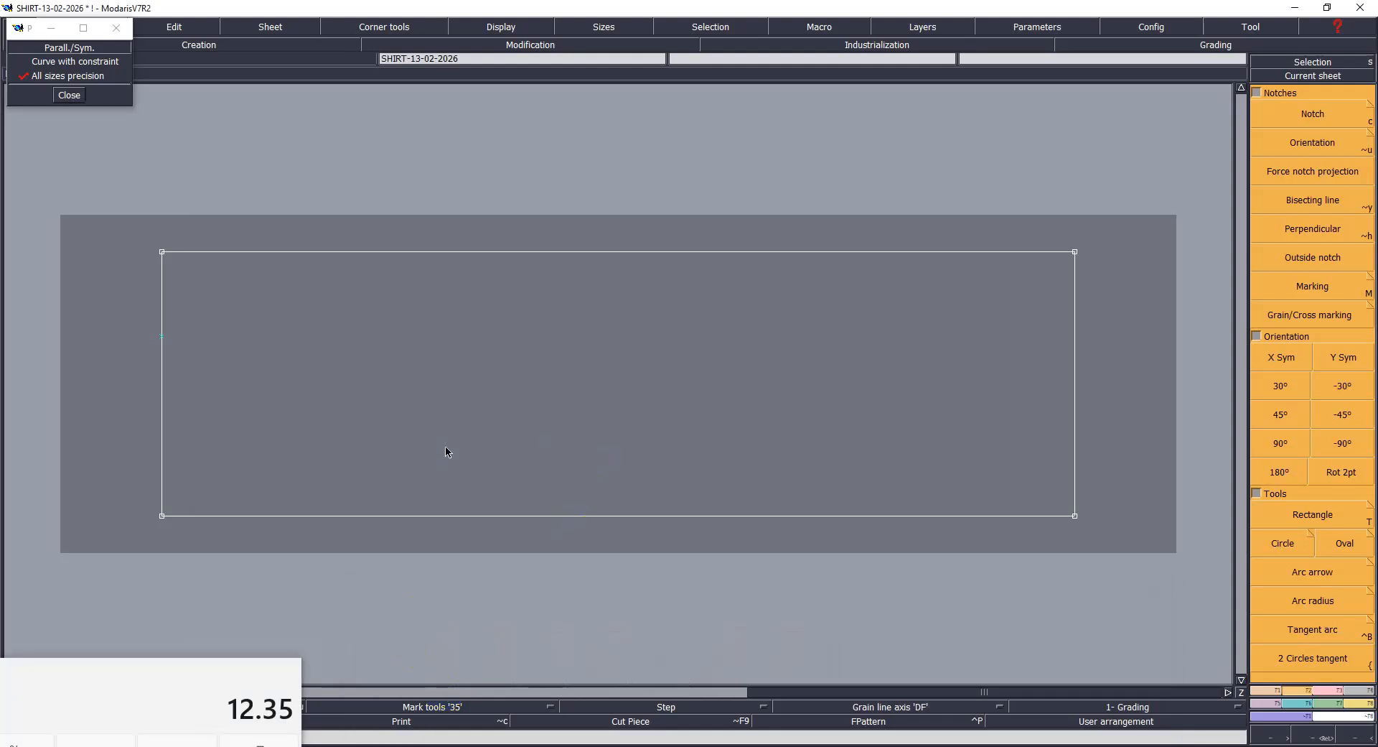
Step: Create a cuff line parallel to the rectangle's wrist edge at a distance of 6 cm and save the model
click(161, 435)
text(6)
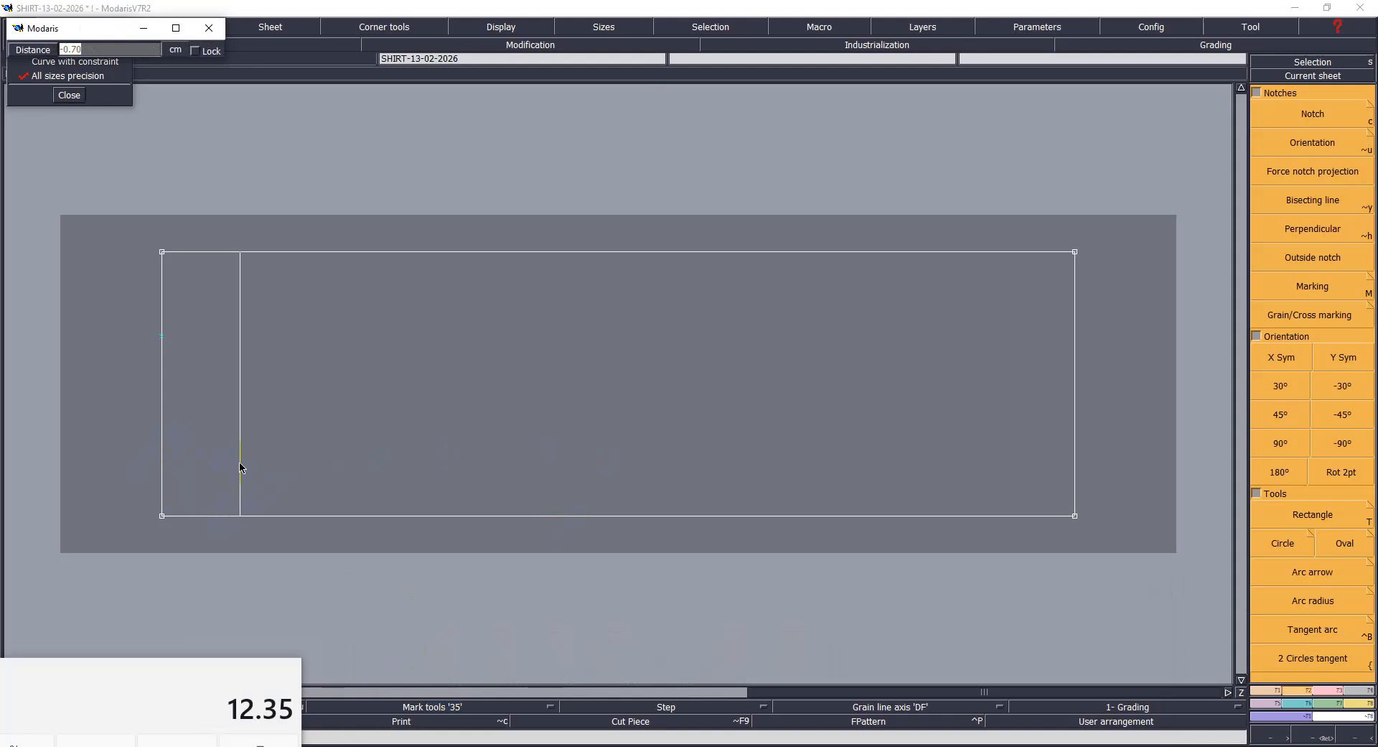
key(Return)
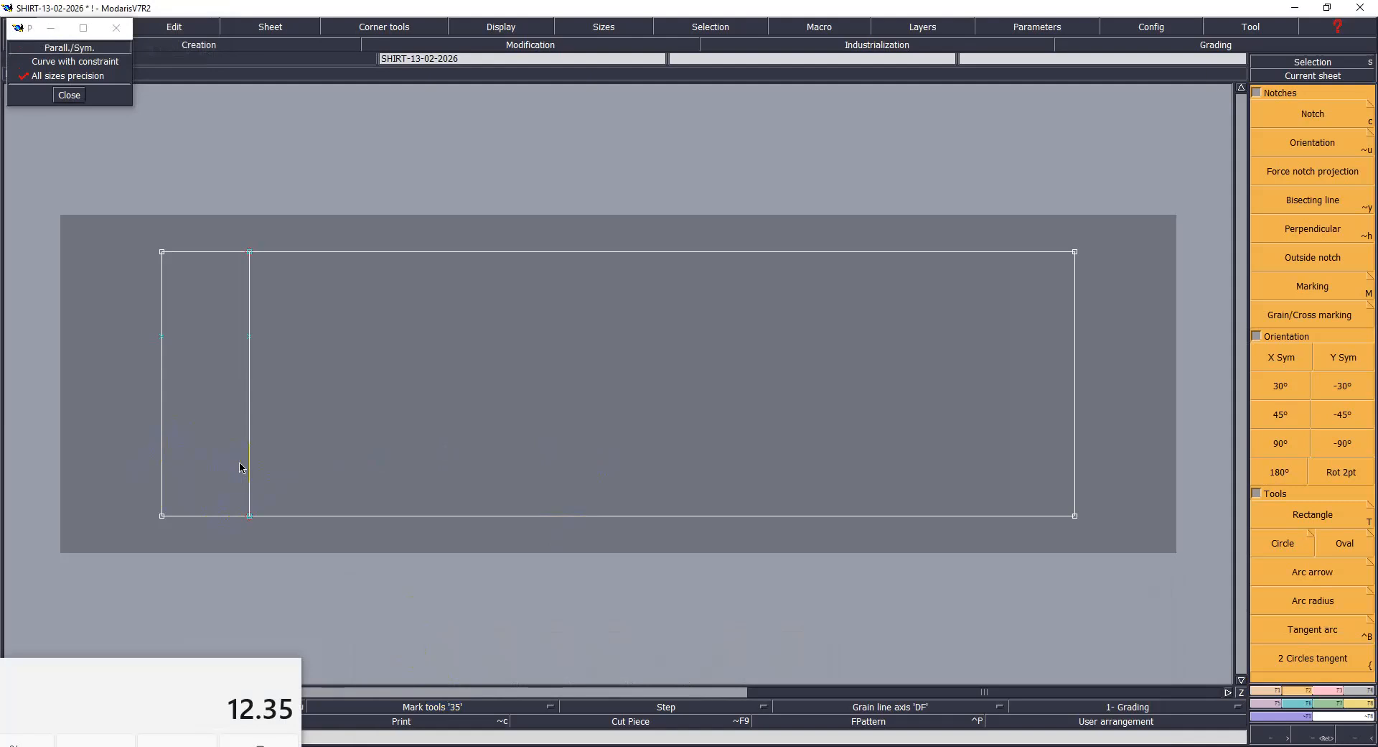
key(ctrl+s)
click(611, 468)
Step: Draw straight lines from the wrist point to the cuff line, to the upper edge about 16 cm from its far end, and to the opposite lower corner
click(162, 337)
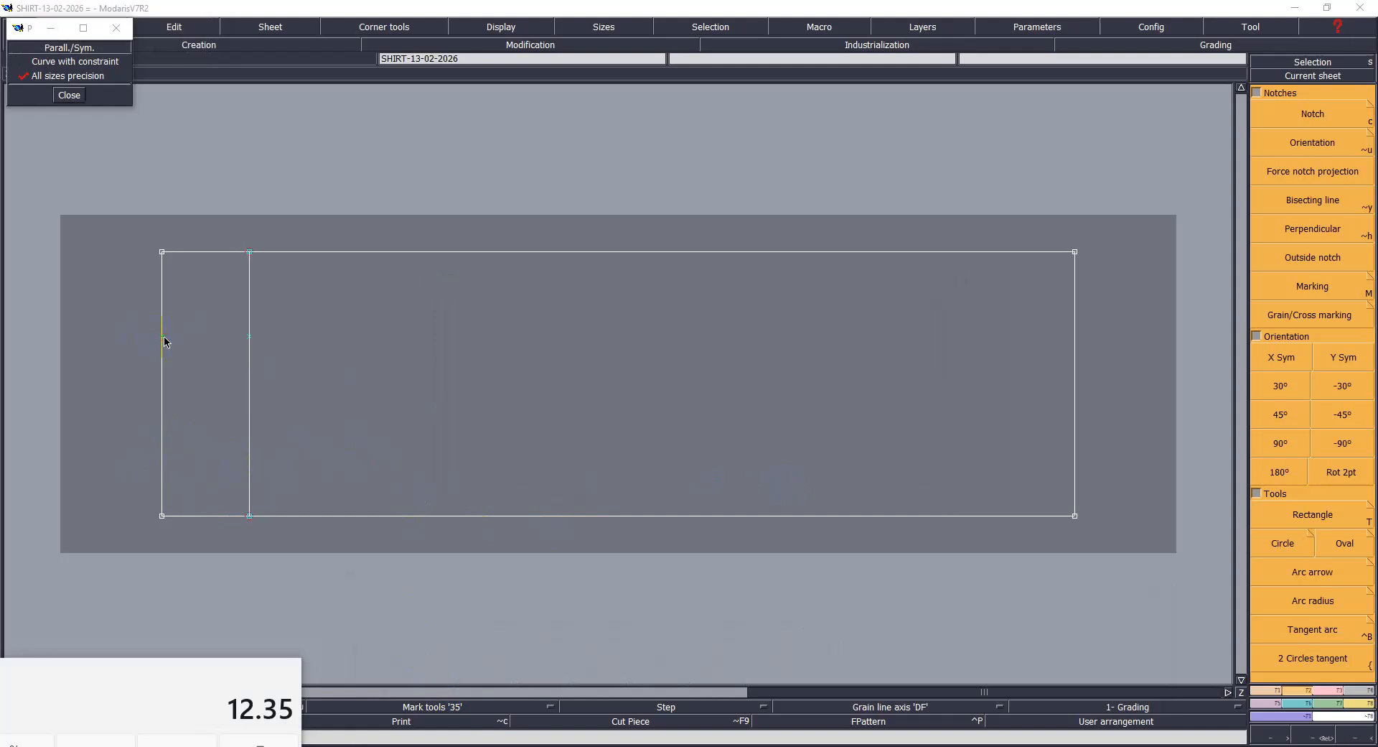
click(249, 336)
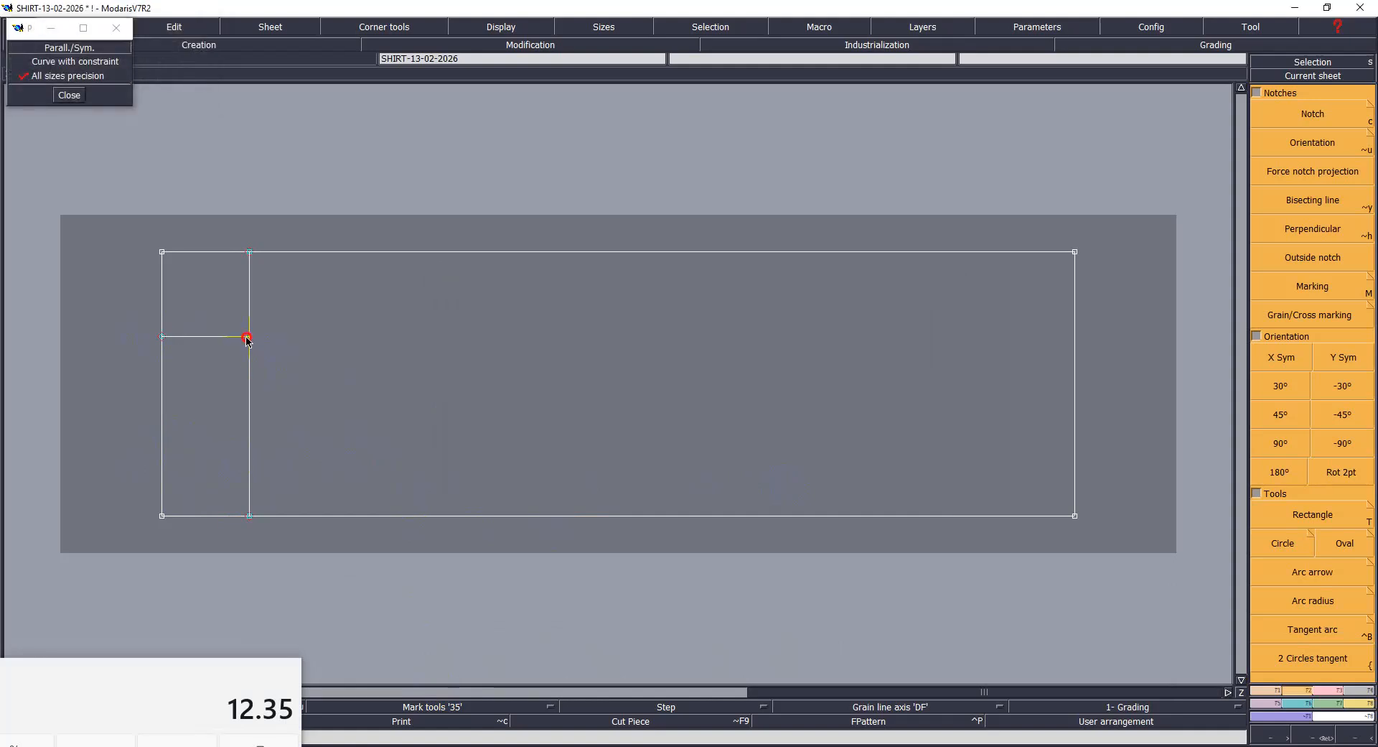
click(841, 252)
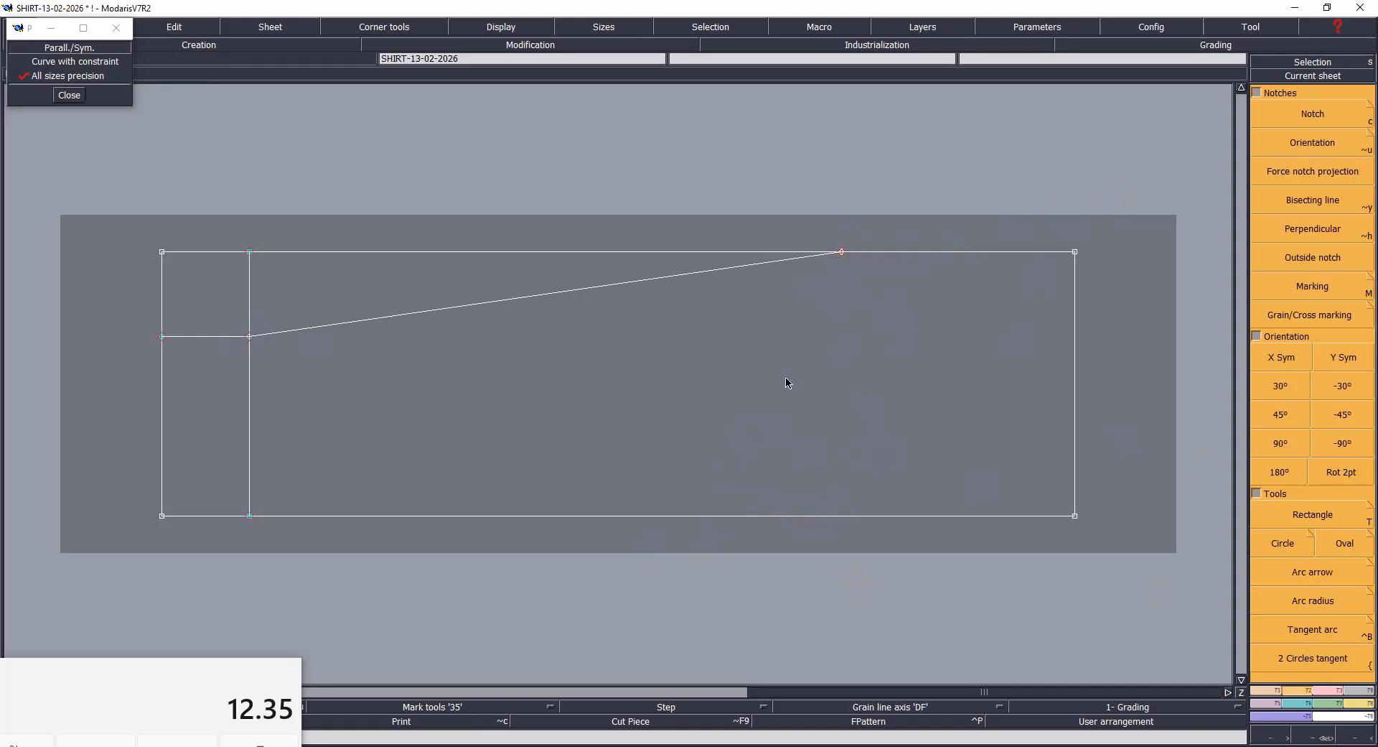
click(841, 252)
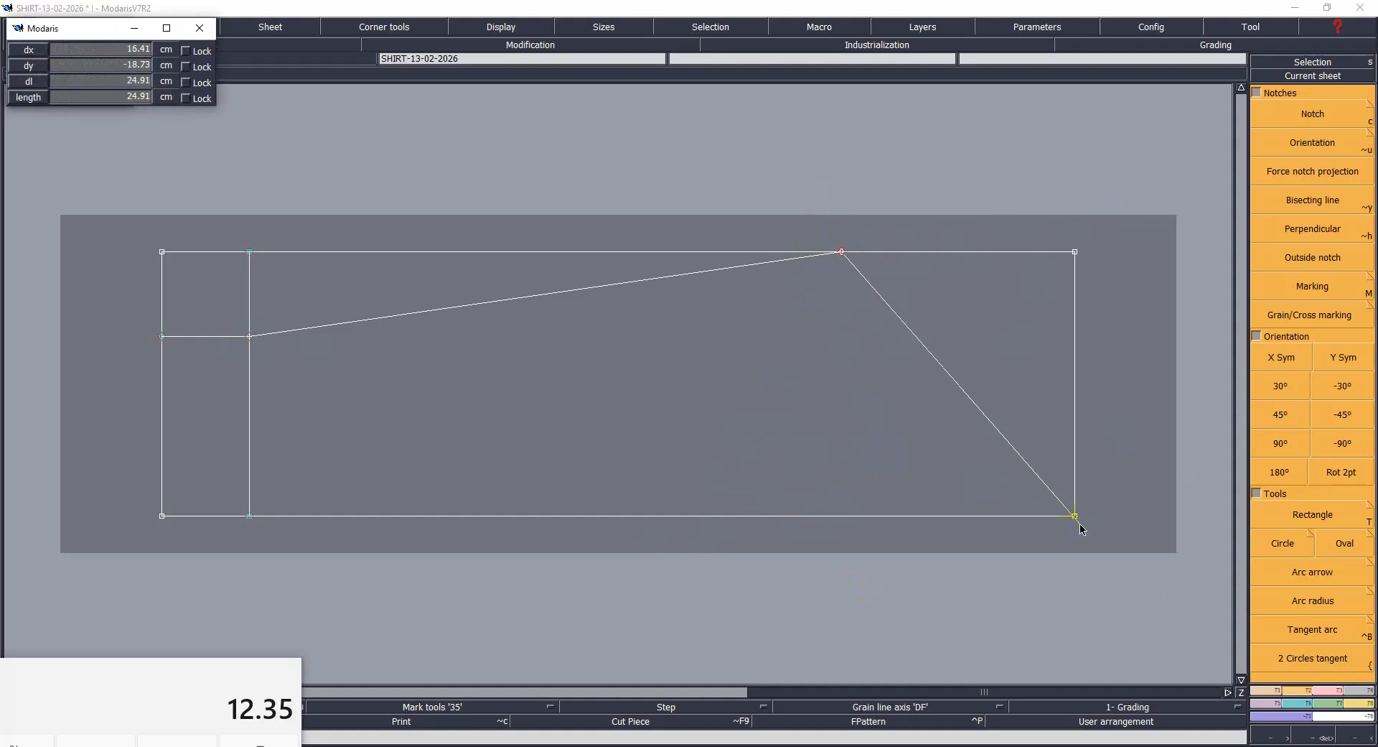
click(1072, 514)
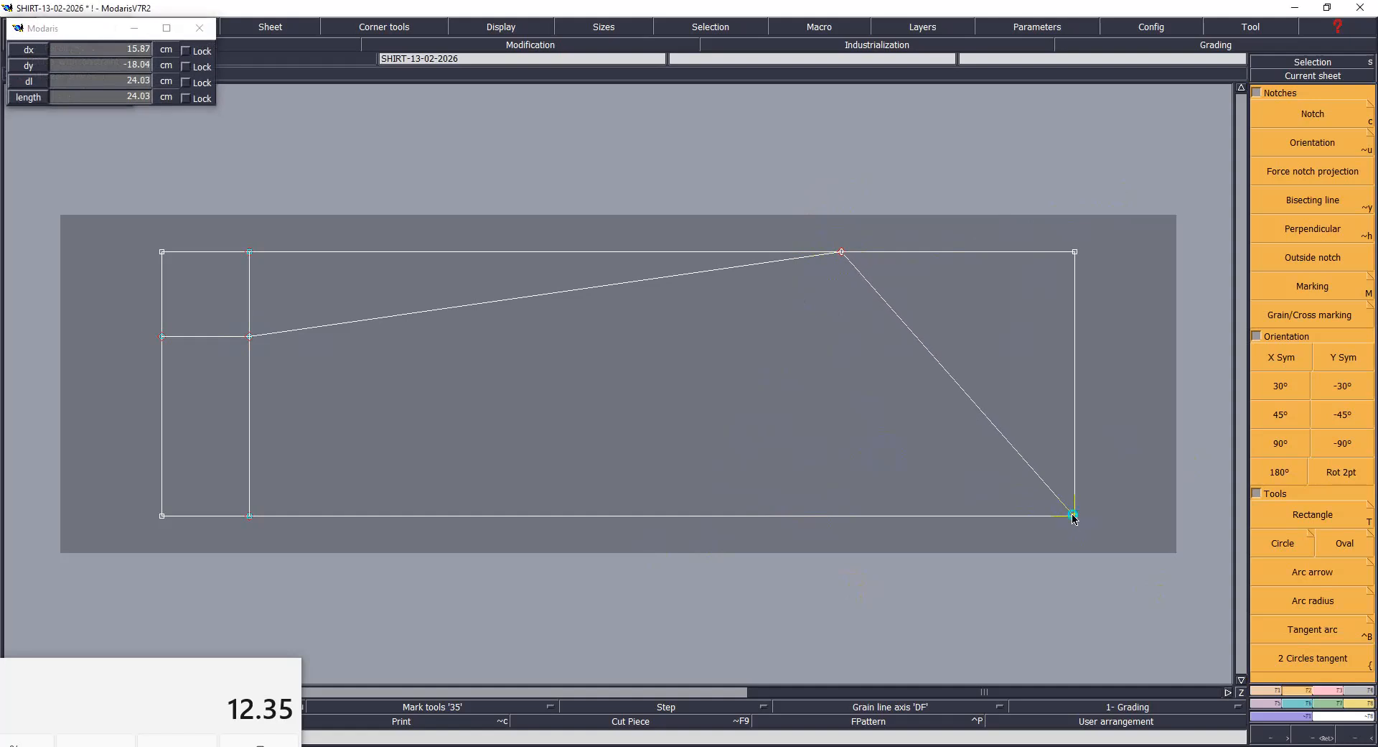
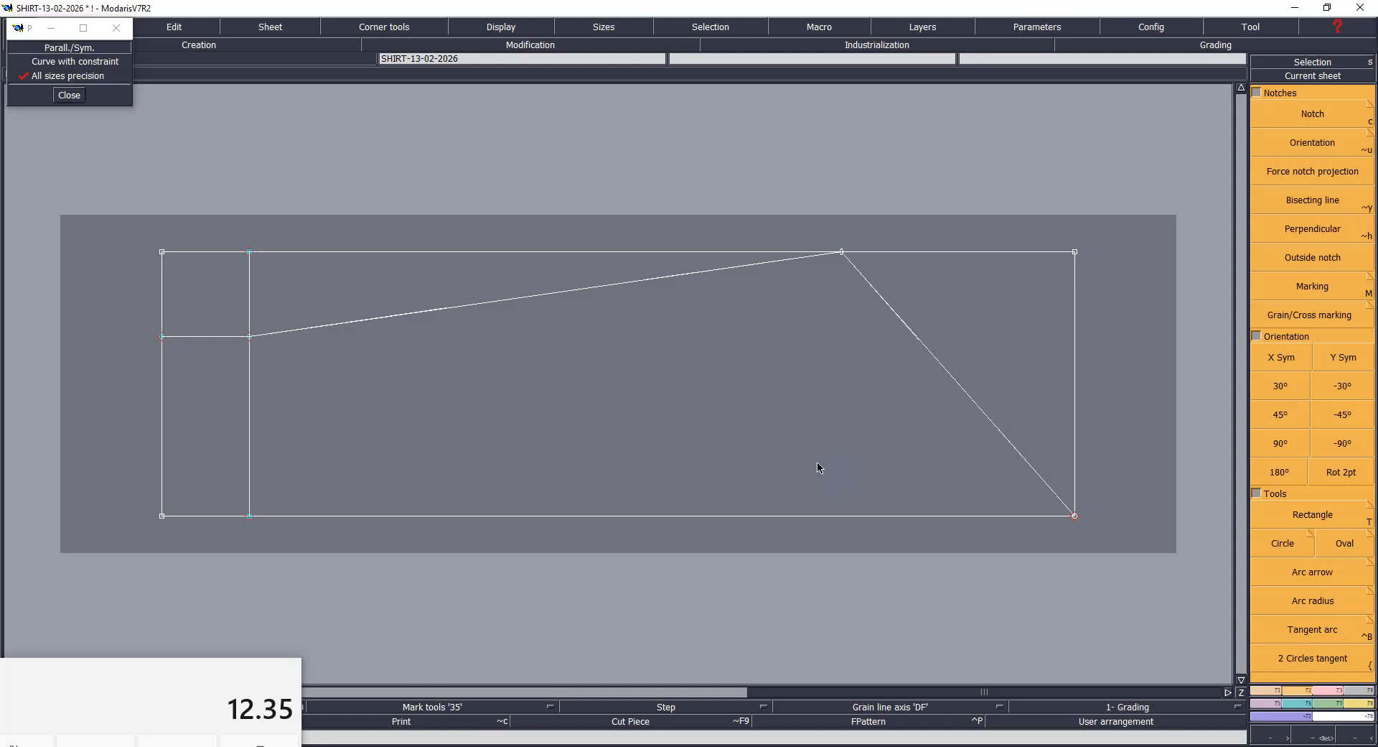
Step: Shape the slanted sleeve cap line into an S-curve by adjusting the tangents at both ends
click(1017, 450)
click(1073, 386)
click(915, 341)
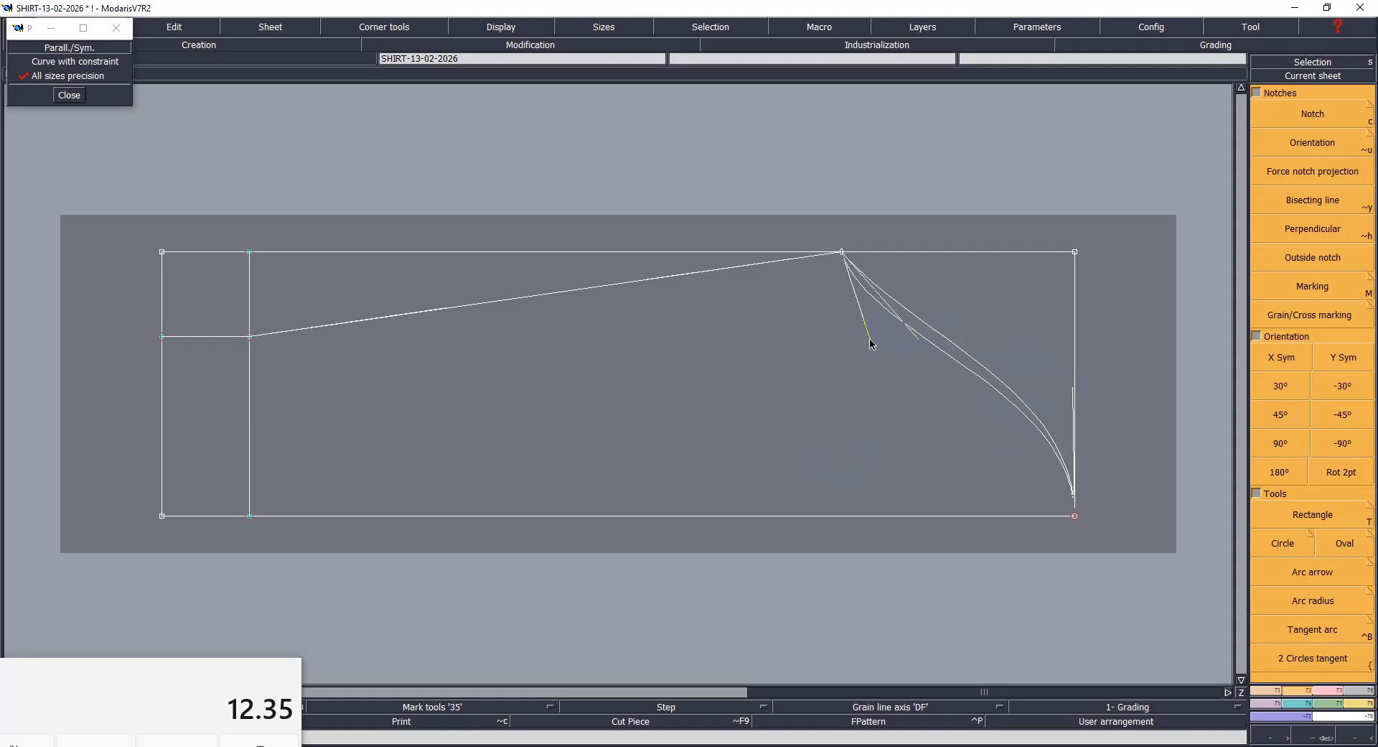
click(1074, 393)
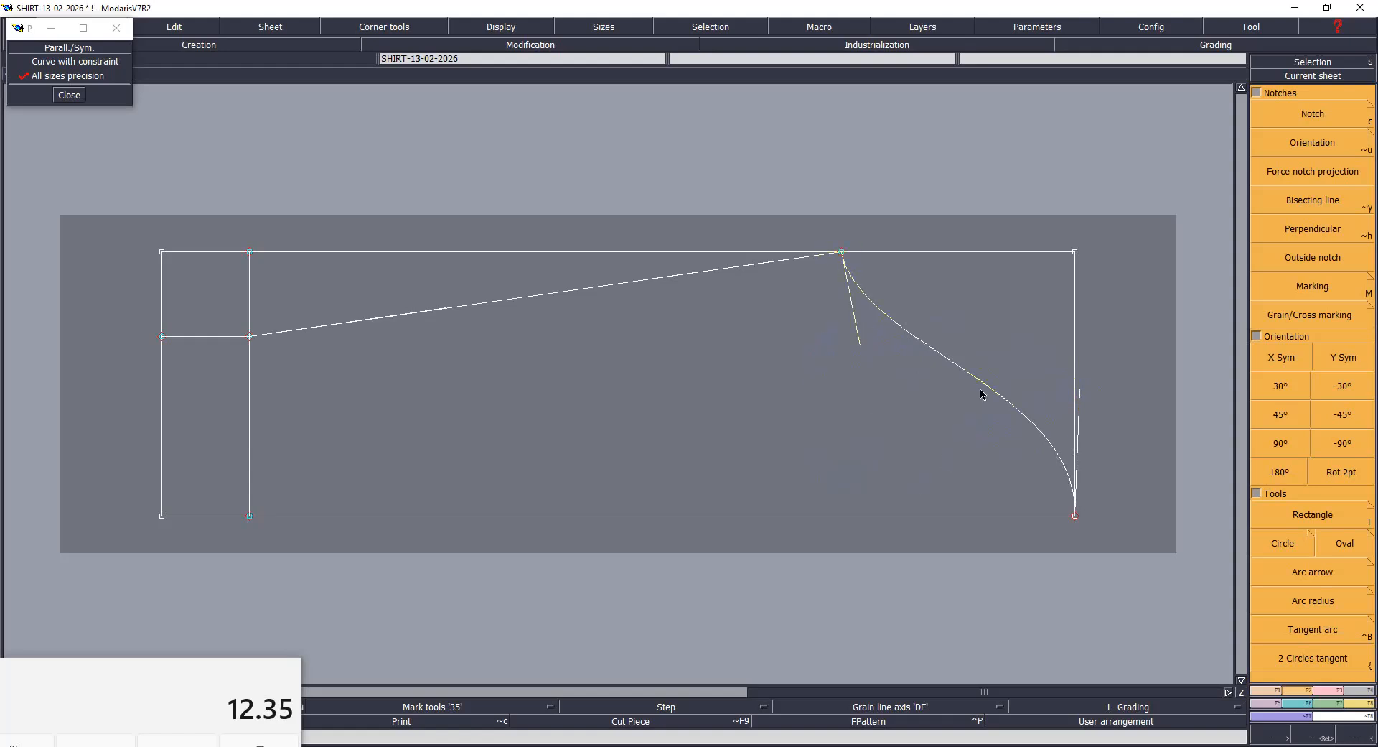
Step: Delete the rectangle's upper and cap-side edges and the cuff line segments above the sleeve outline, and save the model
click(1070, 253)
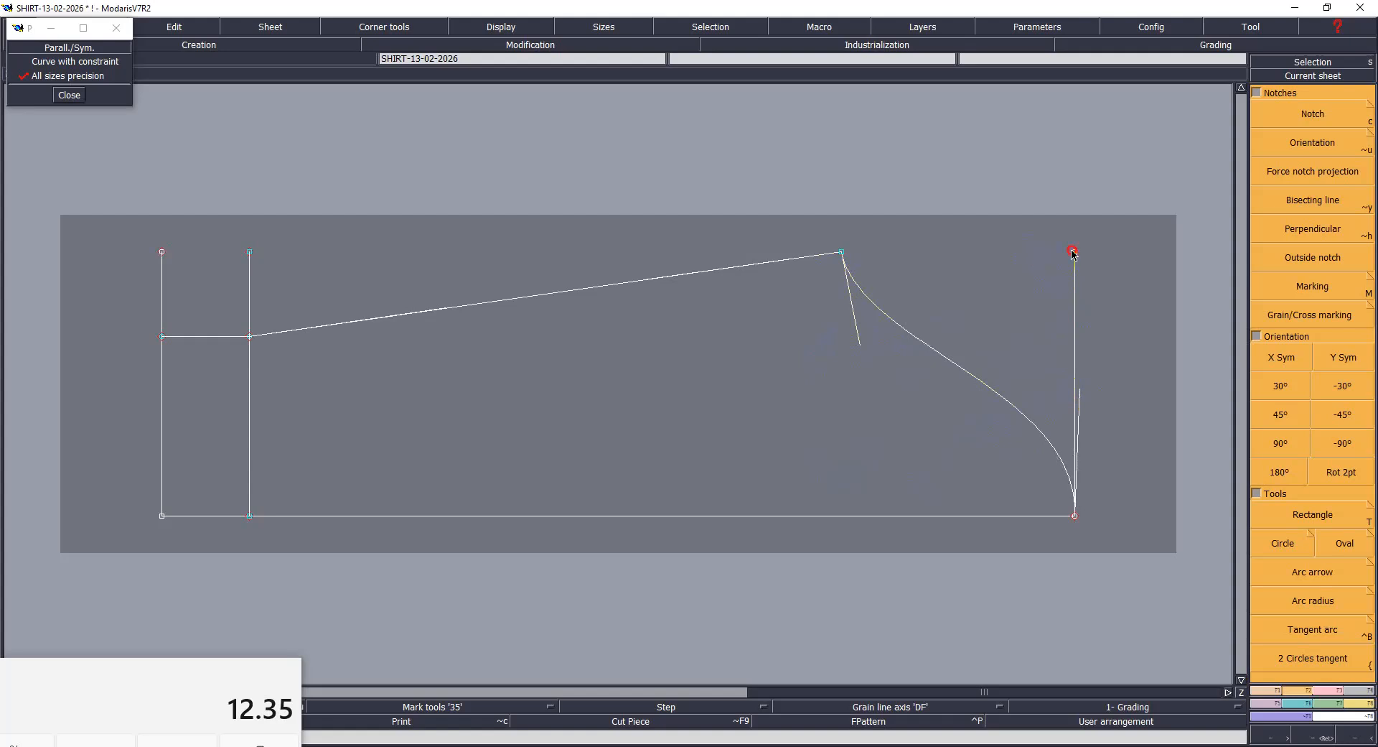
click(1075, 286)
click(249, 255)
click(161, 255)
key(ctrl+s)
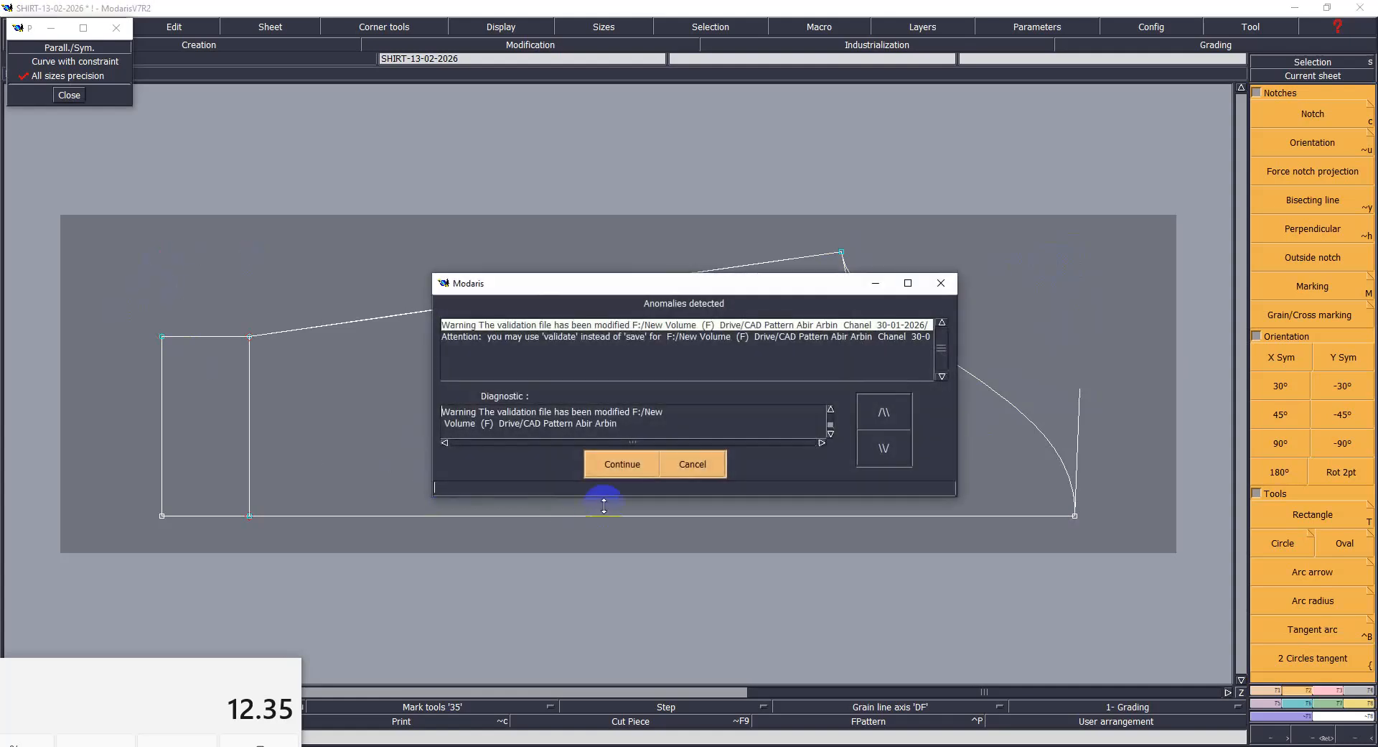
click(616, 464)
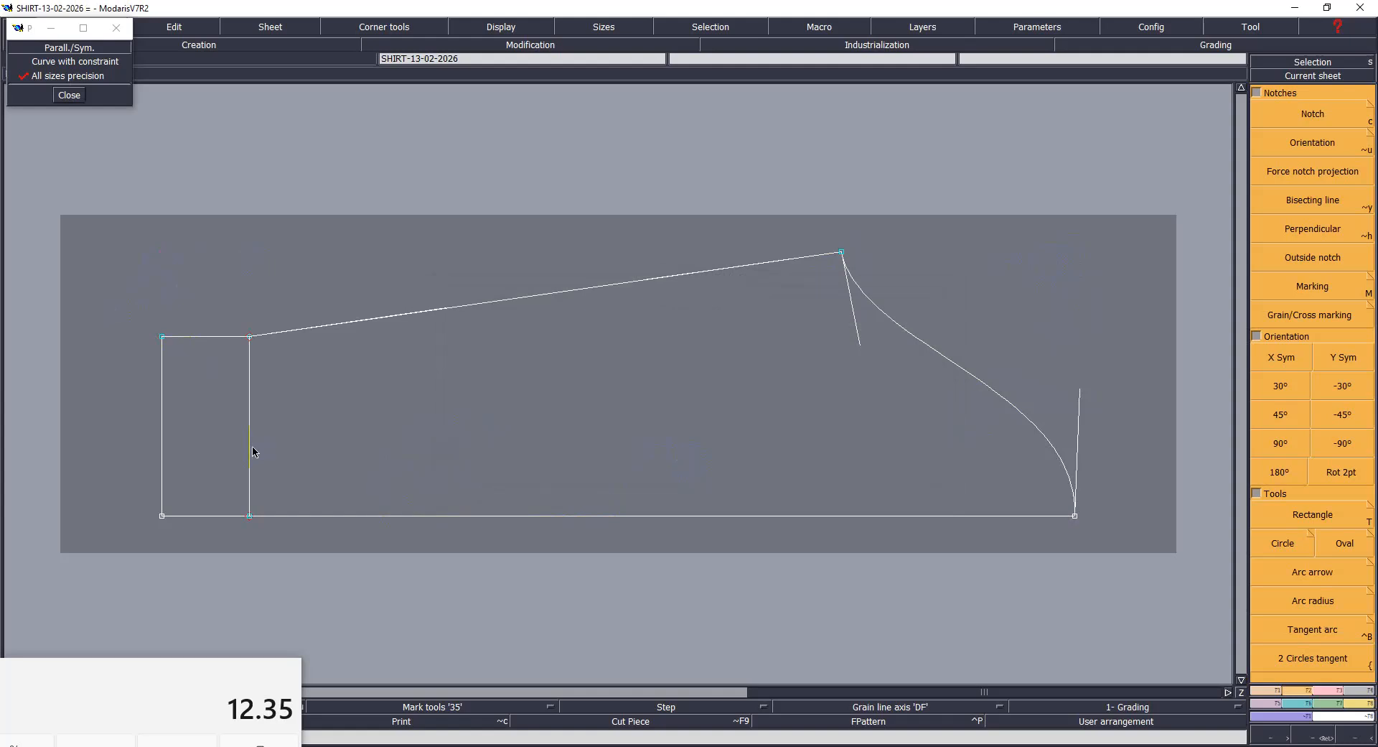
Step: Add a relative point 3.00 cm across and -1.25 cm down from the cuff's upper outer corner, and save the model
key(F1)
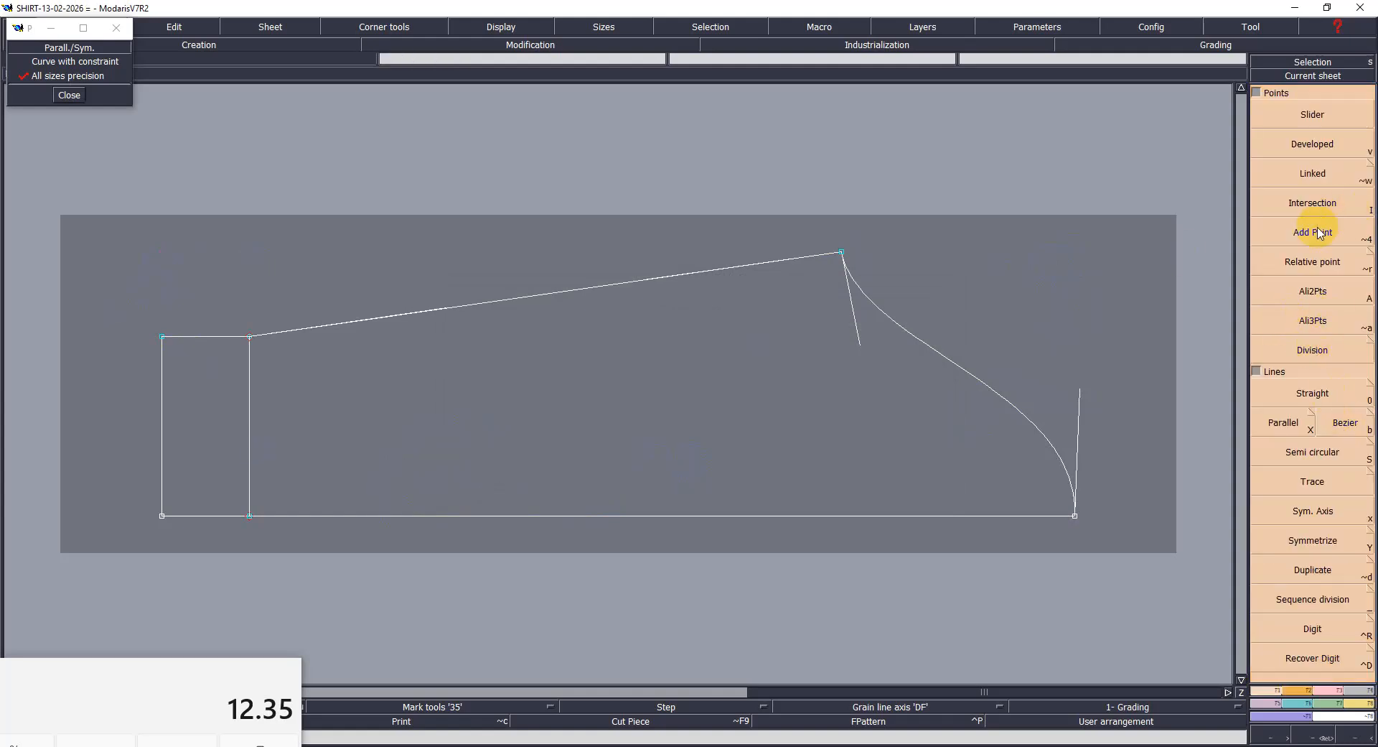
click(1312, 262)
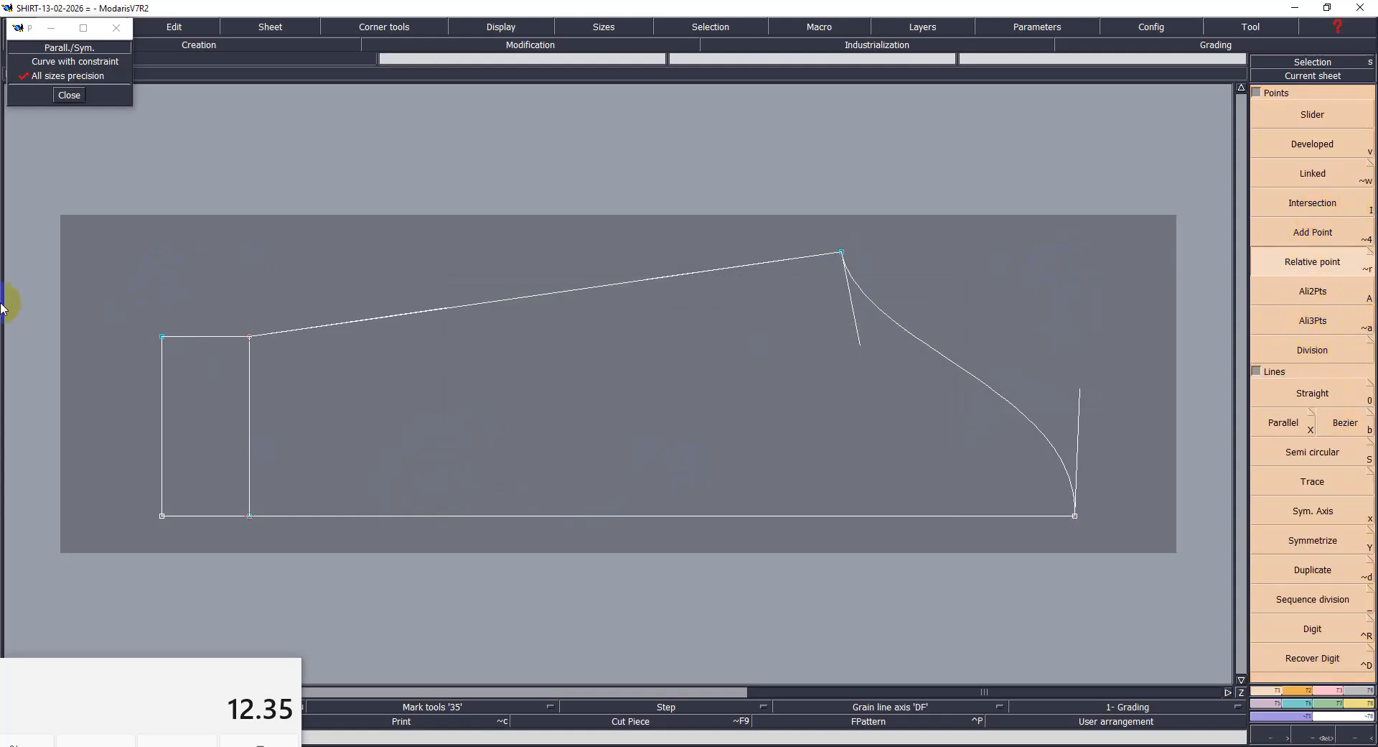
click(162, 337)
text(3.00)
key(Tab)
text(-1.25)
key(Return)
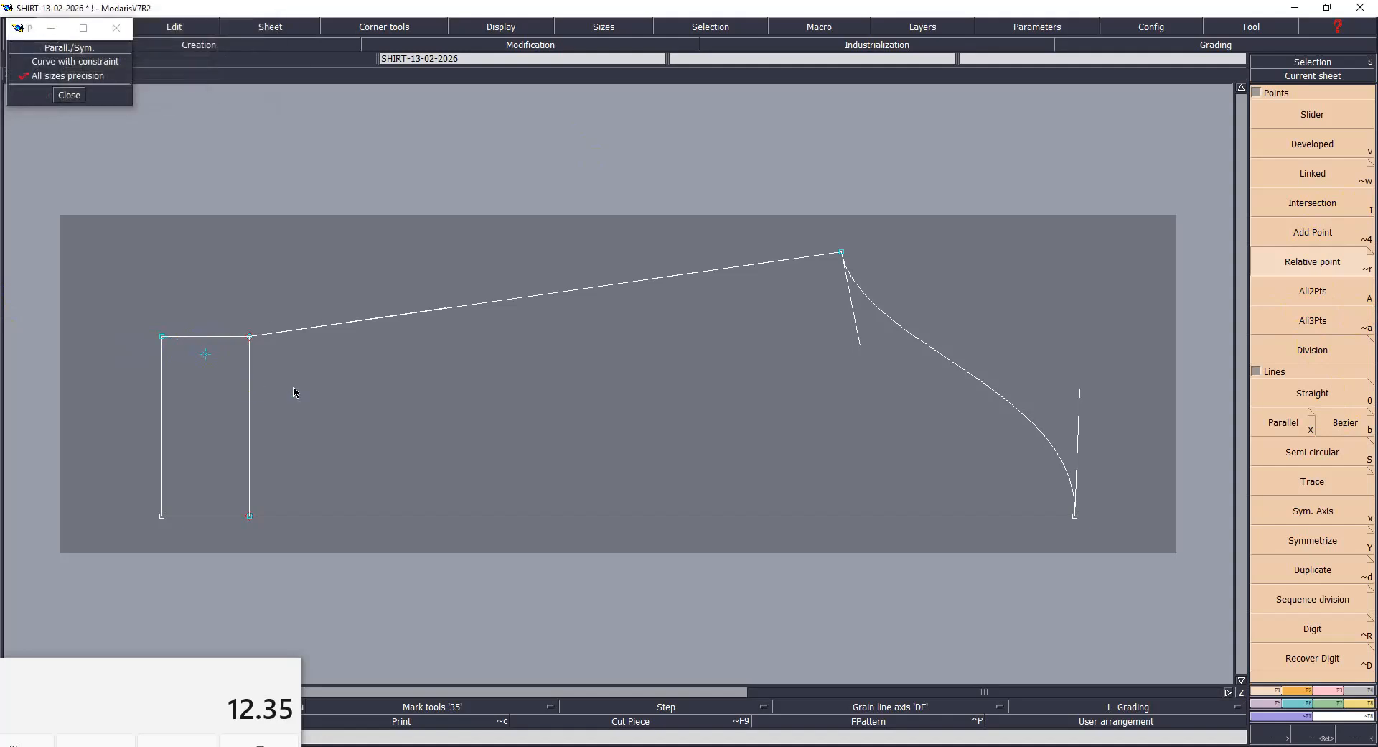
key(ctrl+s)
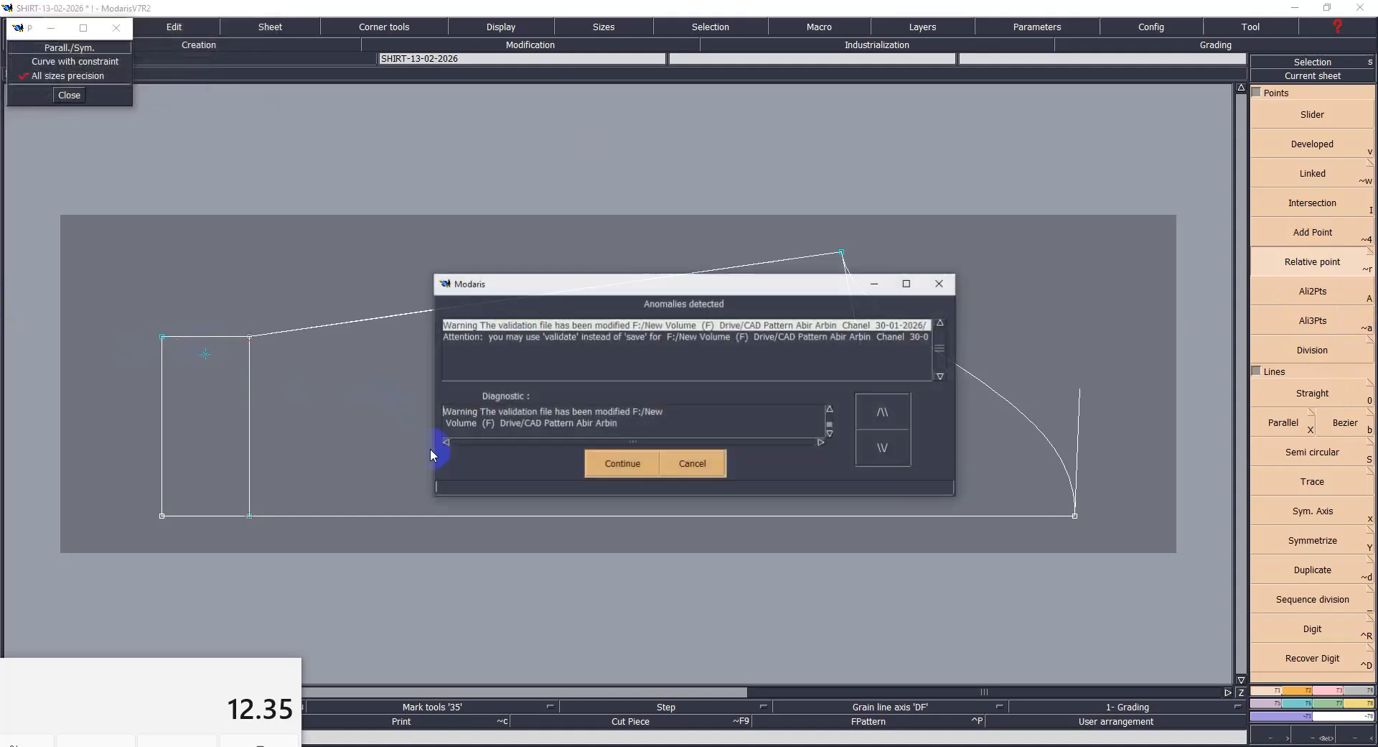
click(610, 465)
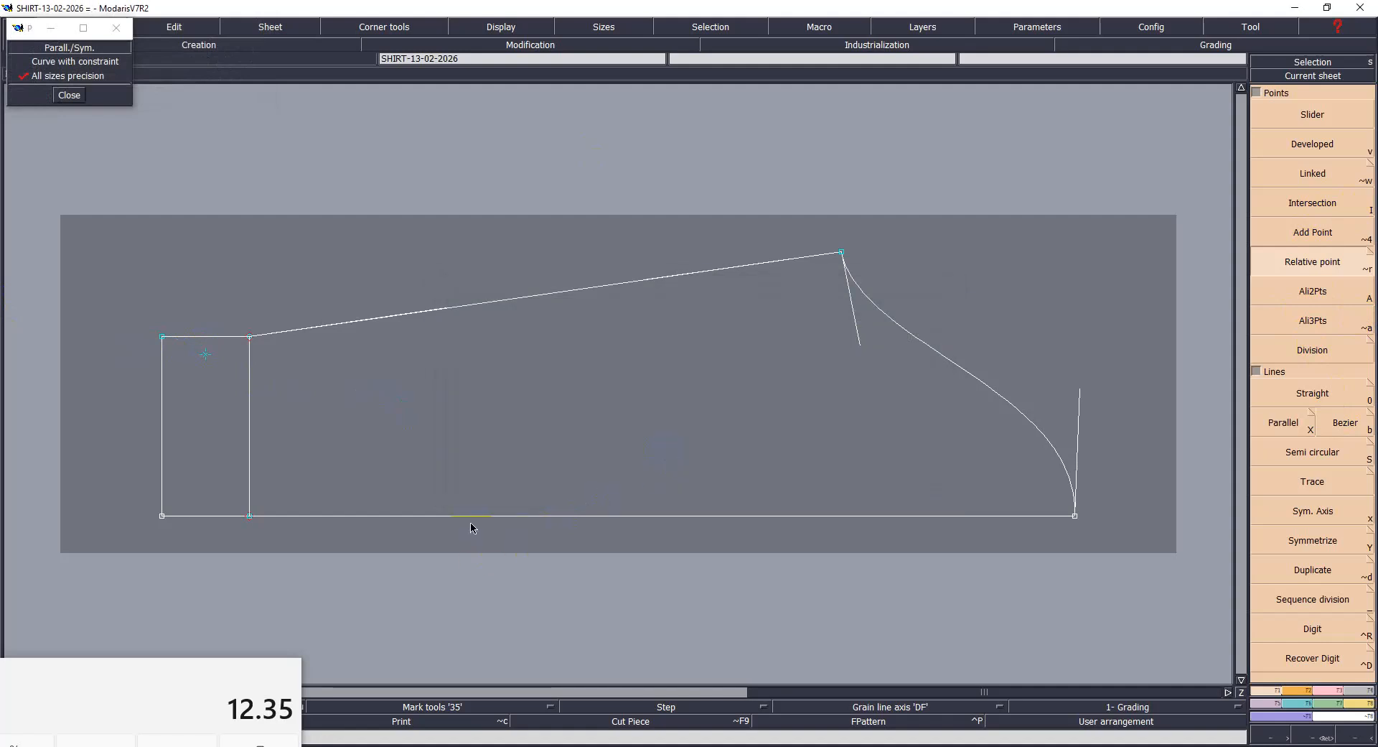
Step: Draw a second Bezier curve from the sleeve's underarm point to the cap's lower corner and adjust its tangents into an S-shape
key(b)
click(844, 252)
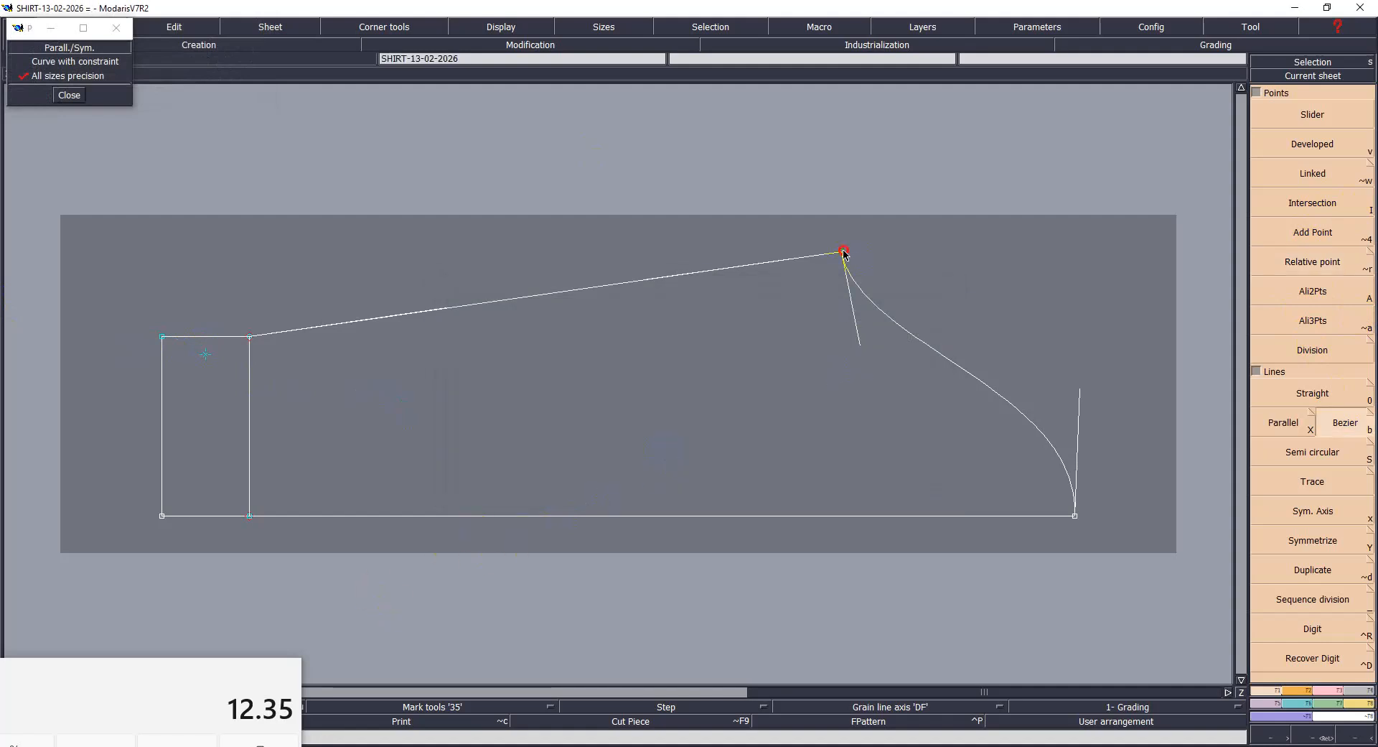
click(1074, 516)
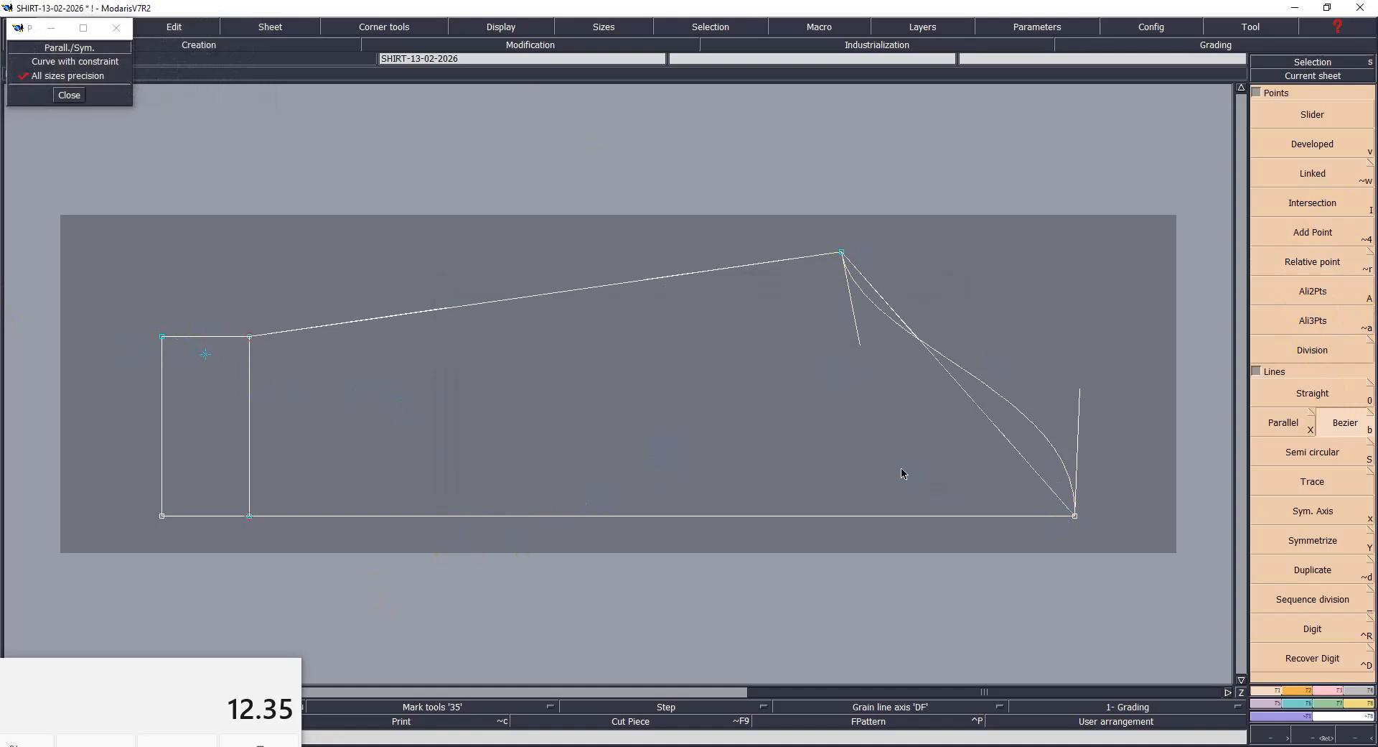
drag(883, 401, 1130, 593)
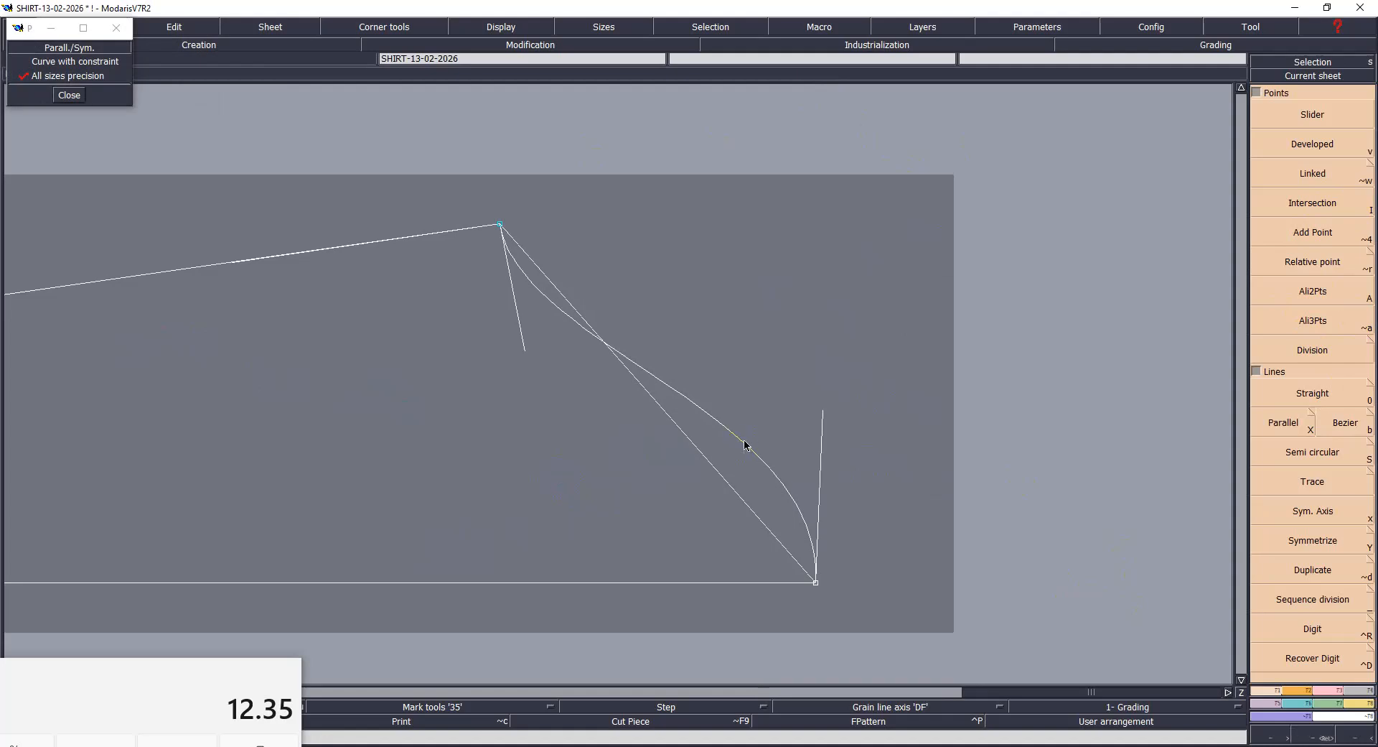
click(747, 507)
click(825, 358)
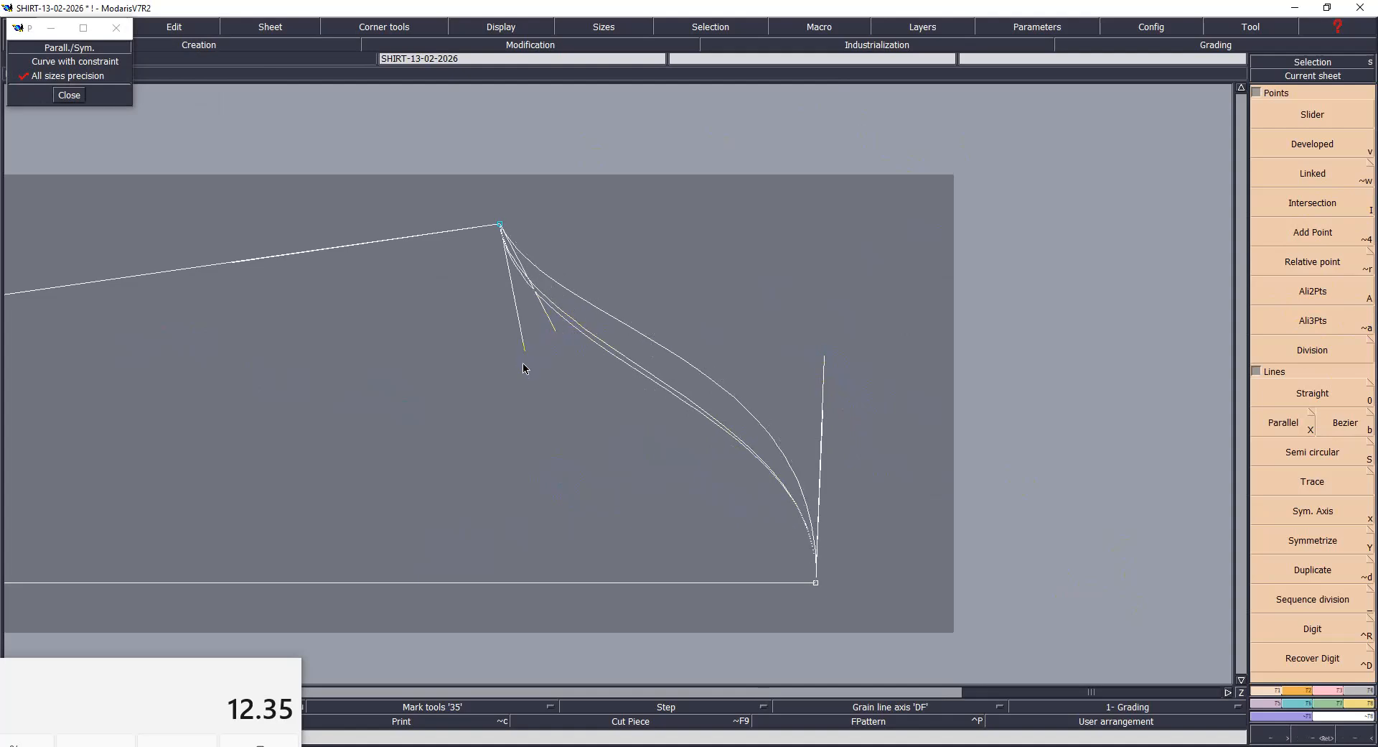
click(516, 394)
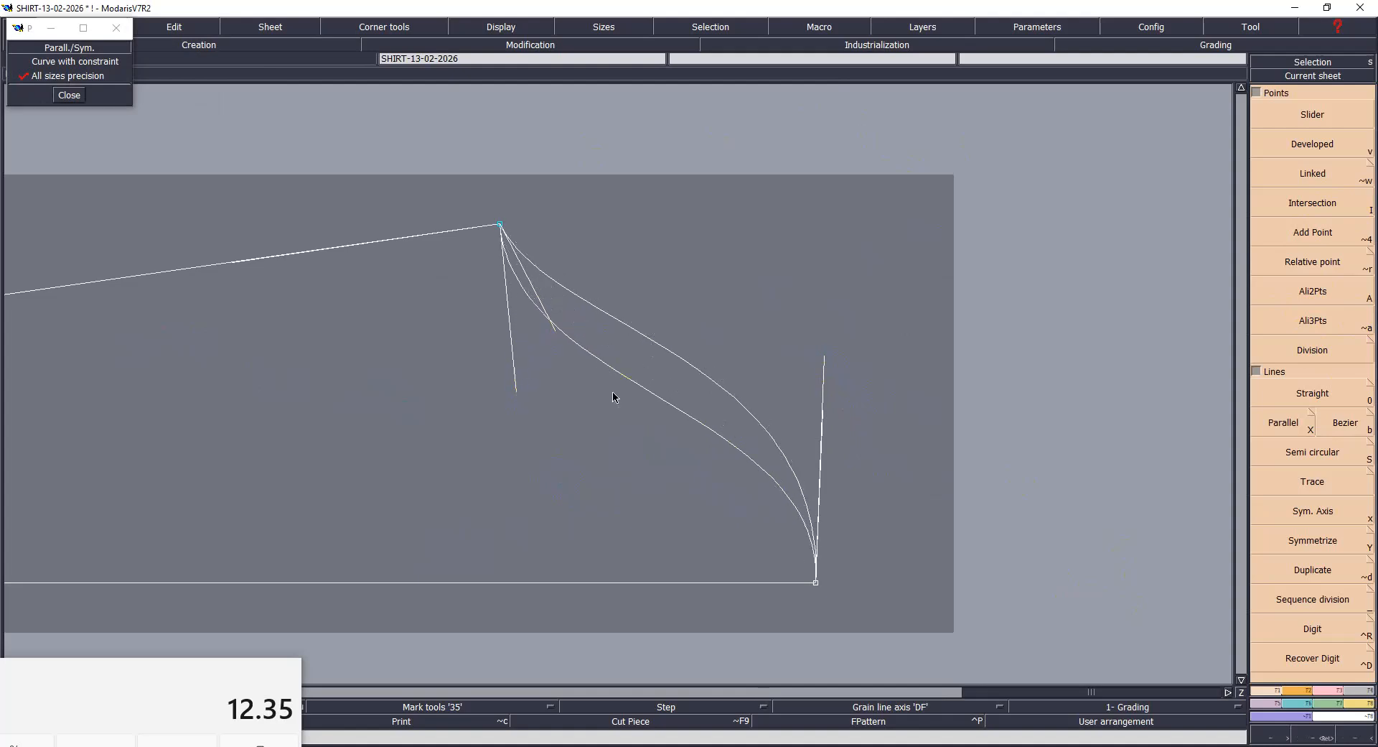
Step: Refine the end tangents of the outer sleeve cap curve, save the model, and hide the curve handles
click(818, 355)
click(552, 331)
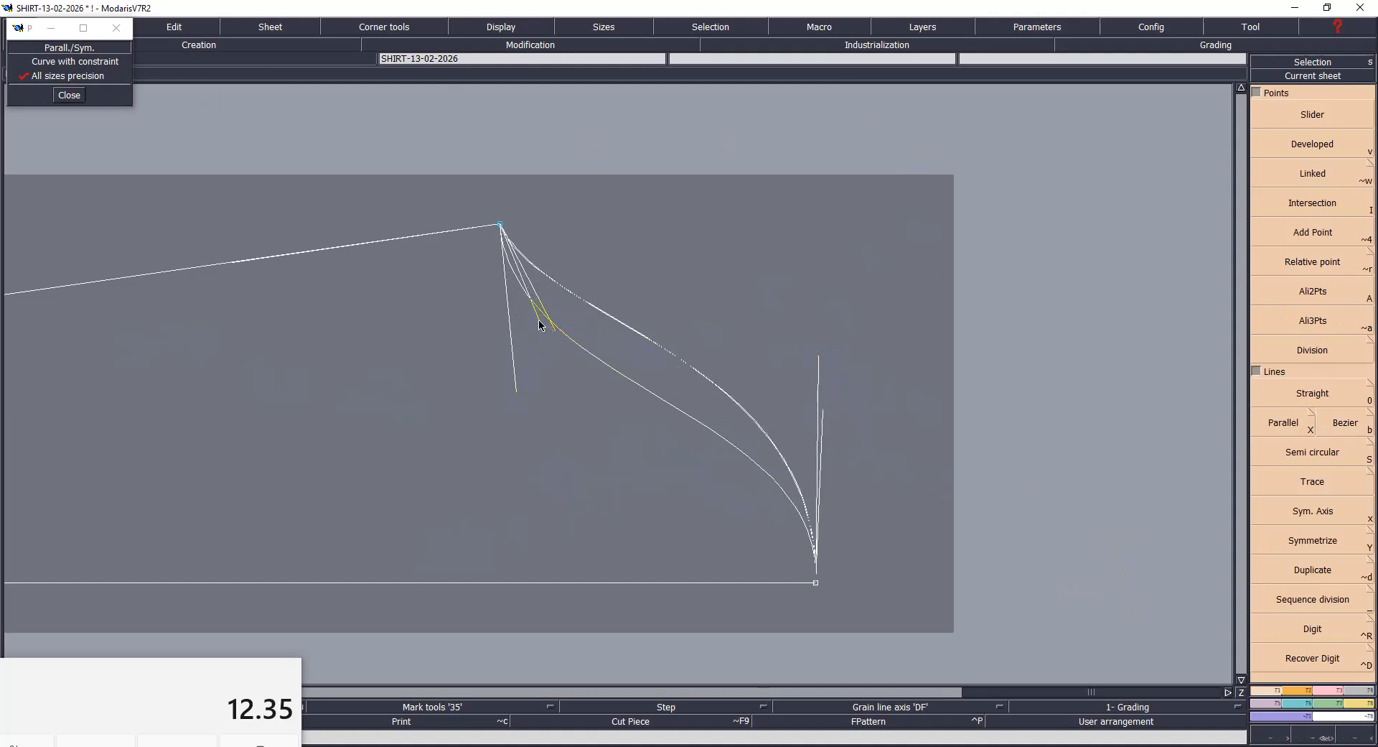
click(532, 321)
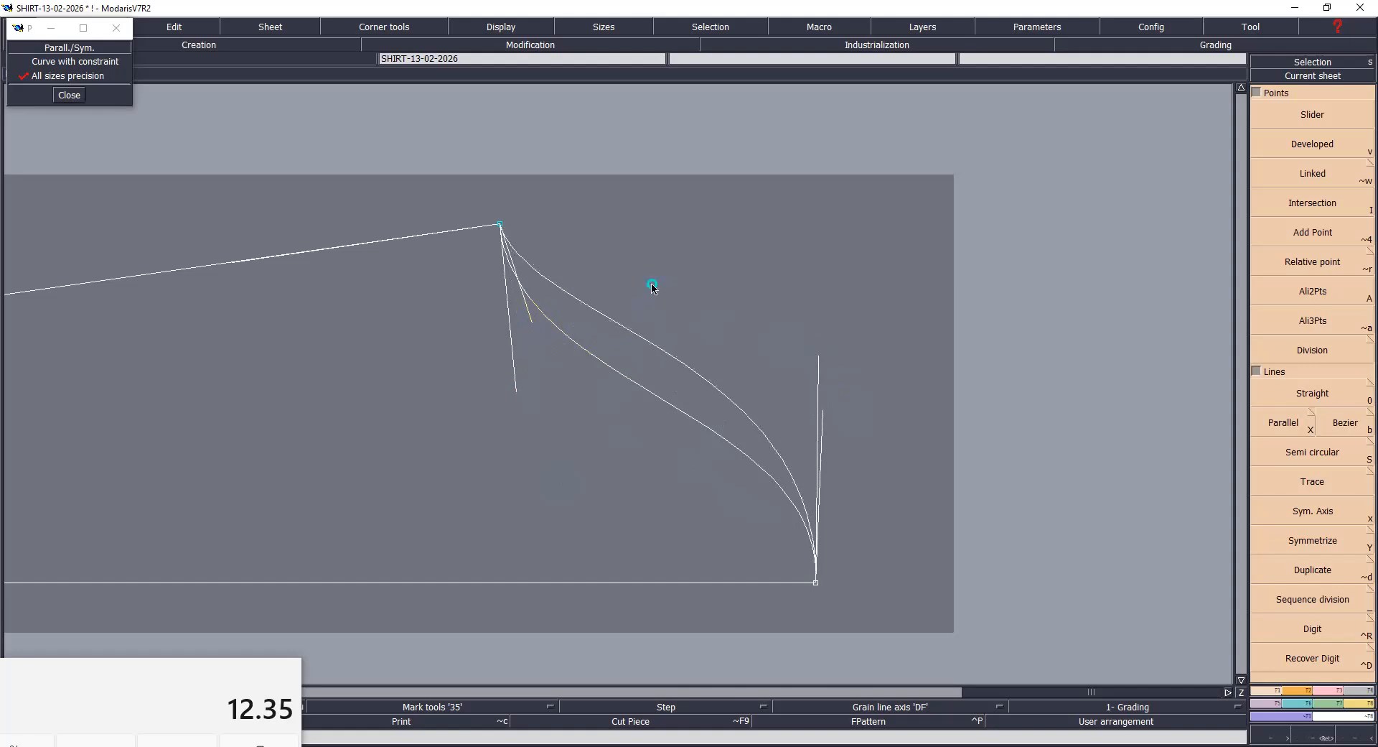
key(ctrl+s)
click(630, 459)
key(F9)
right_click(558, 537)
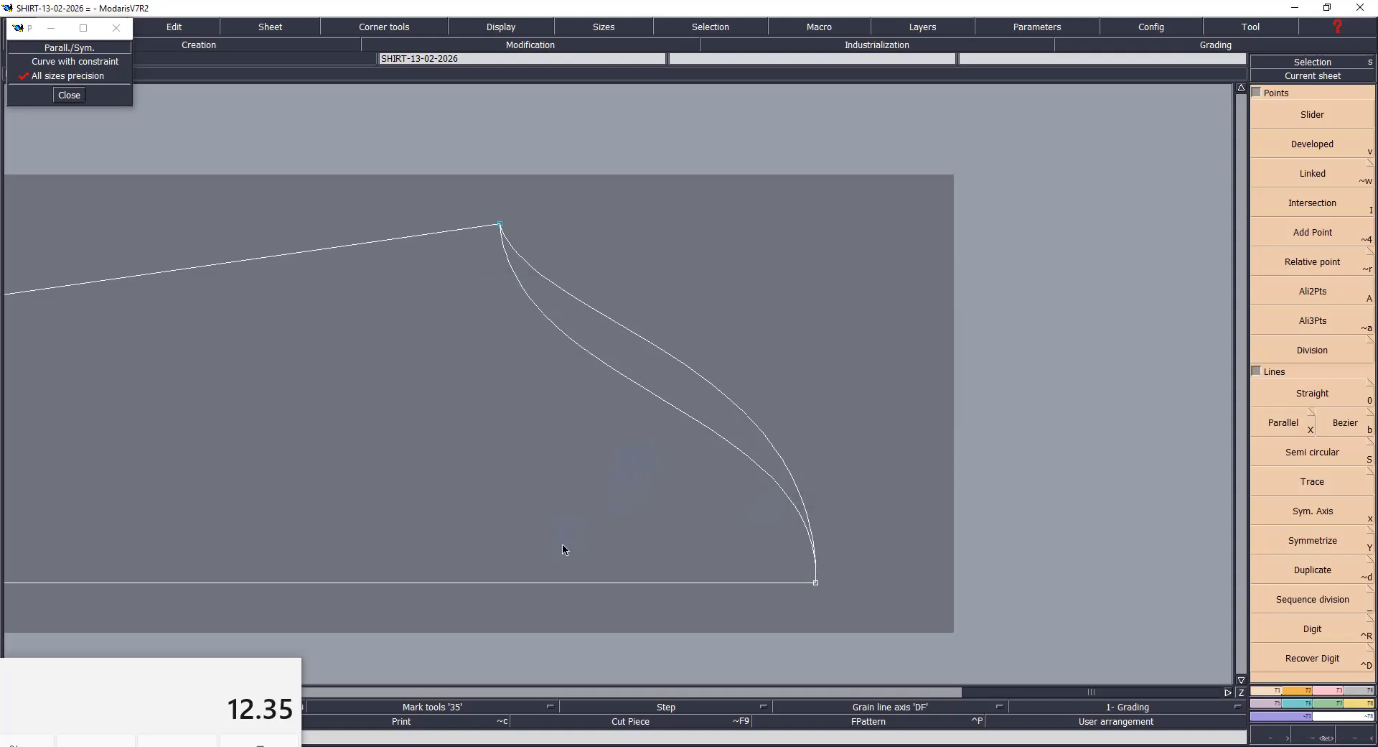
key(Home)
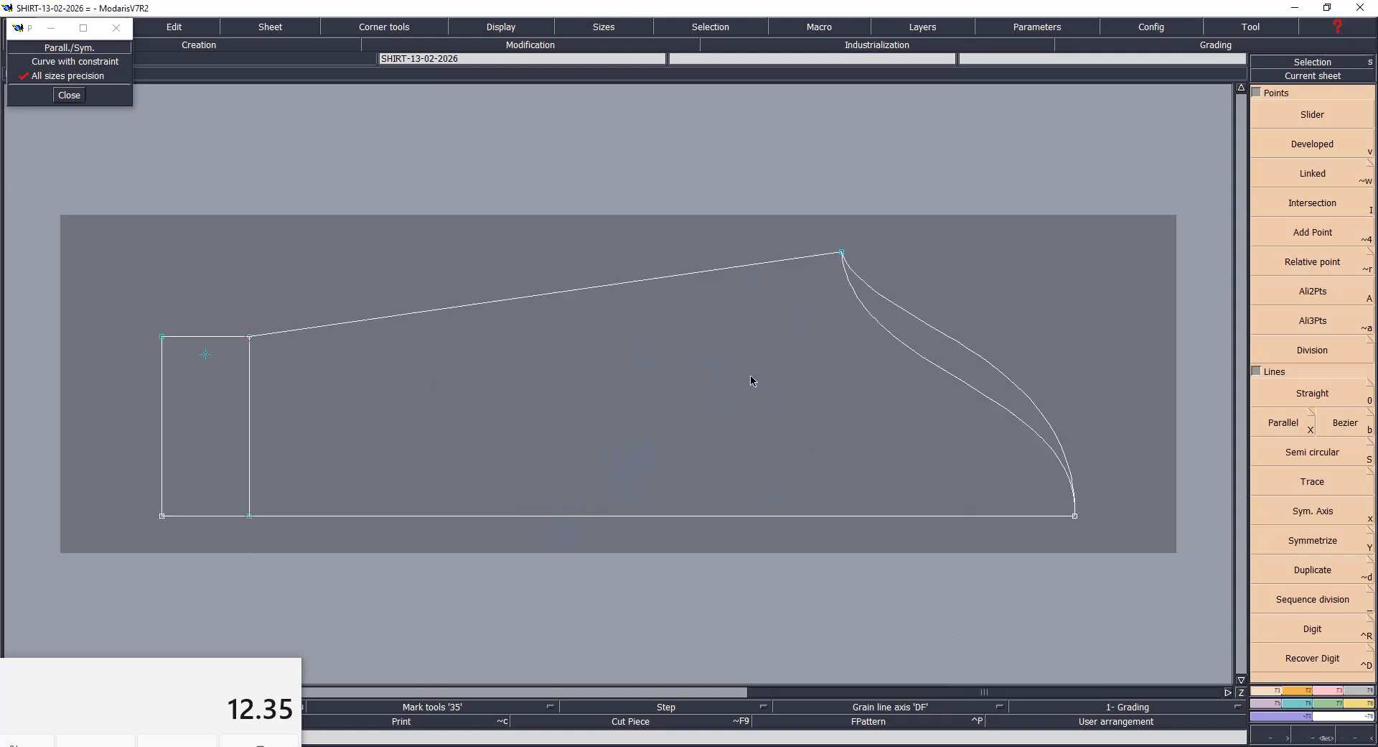
Step: Measure the front and back armhole curves on the body pattern between the underarm point and the shoulder point
key(j)
key(i)
click(1009, 431)
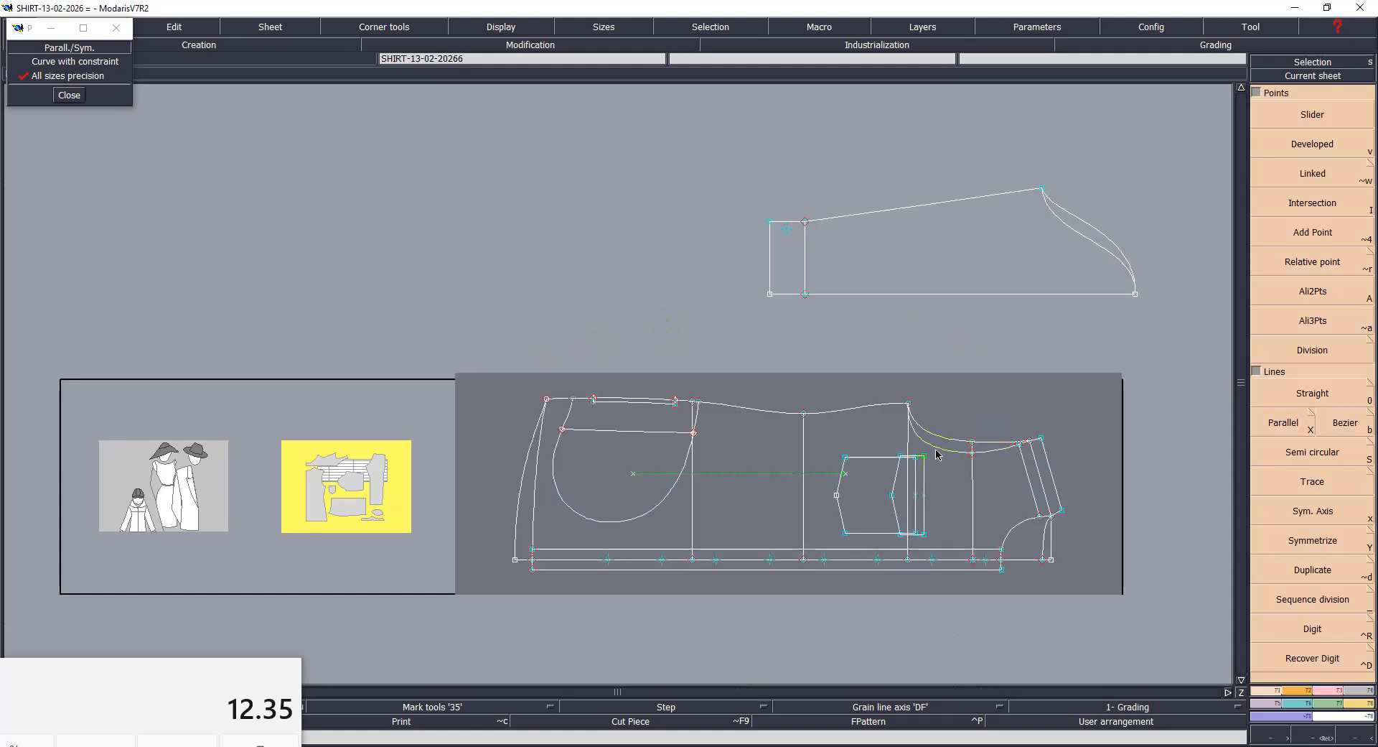
key(Return)
click(1051, 494)
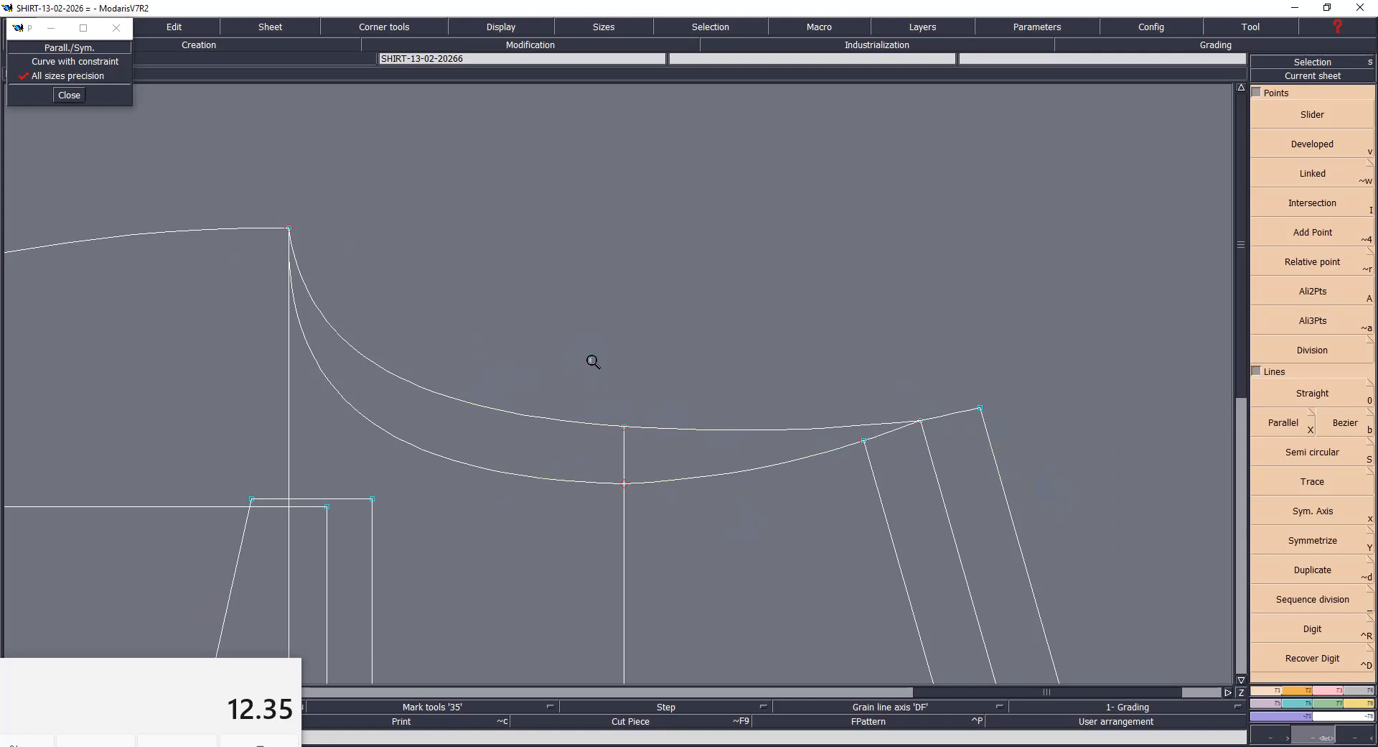
key(l)
click(289, 229)
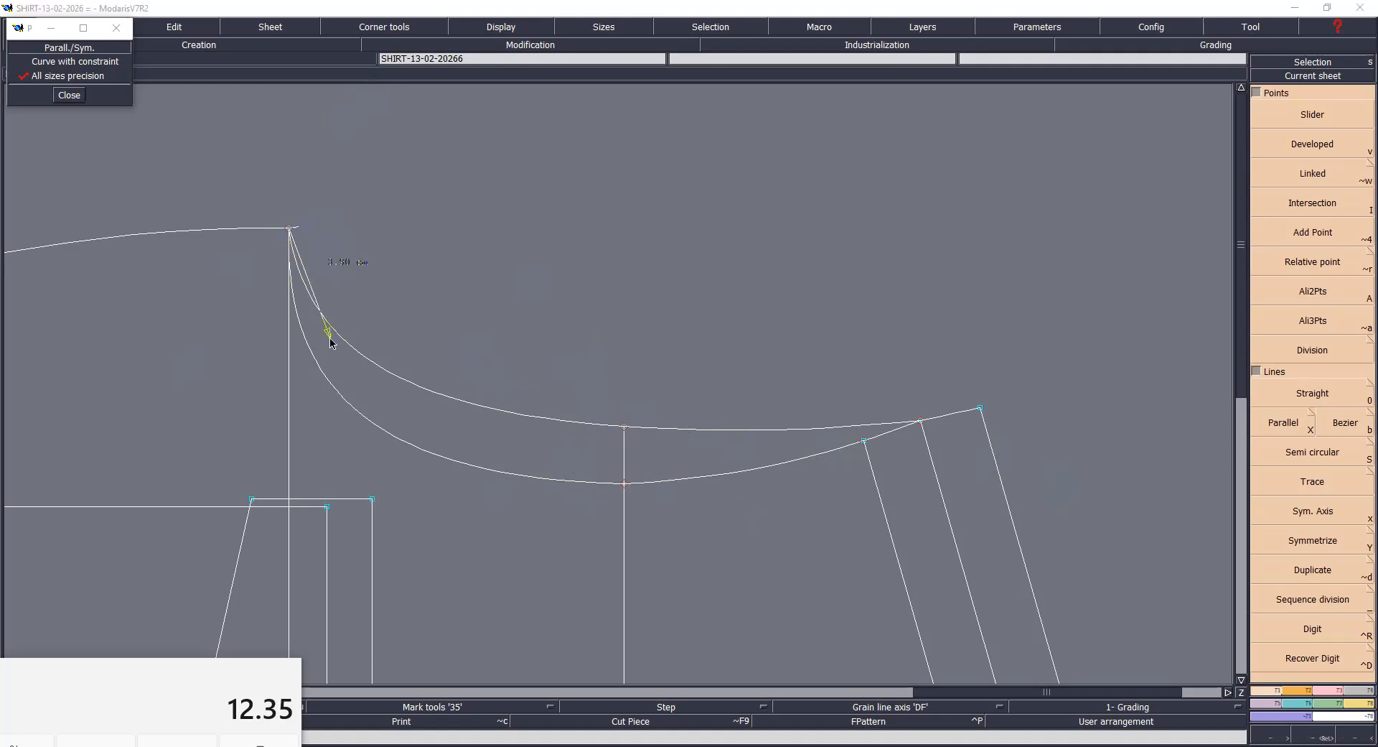
click(920, 422)
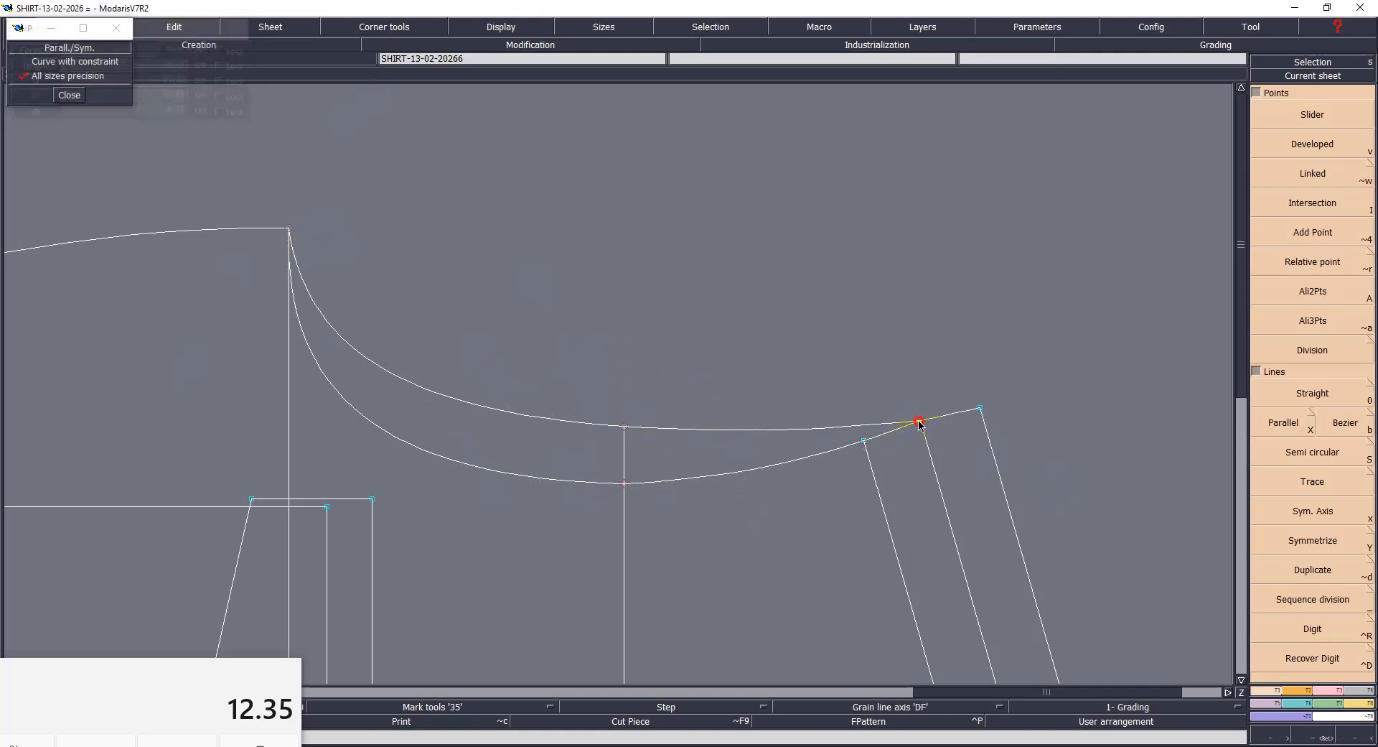
click(288, 229)
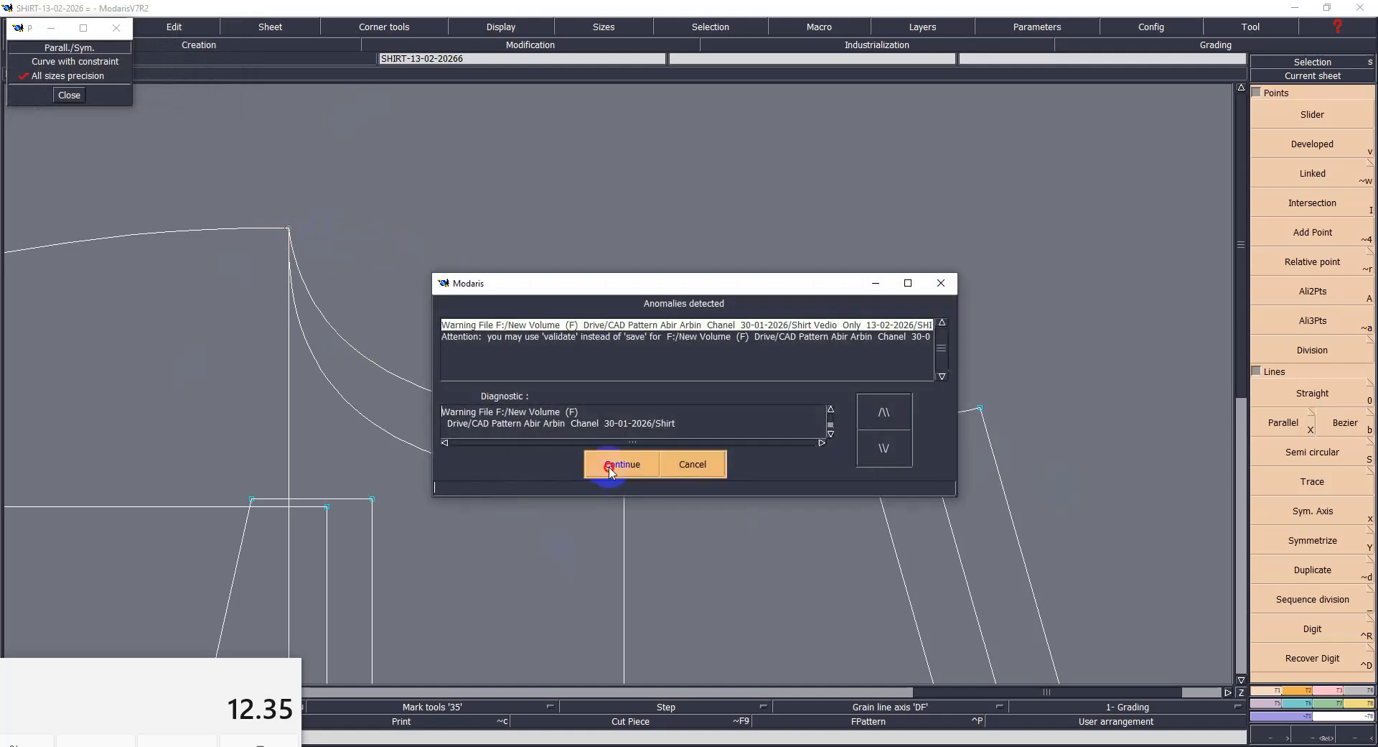
click(609, 467)
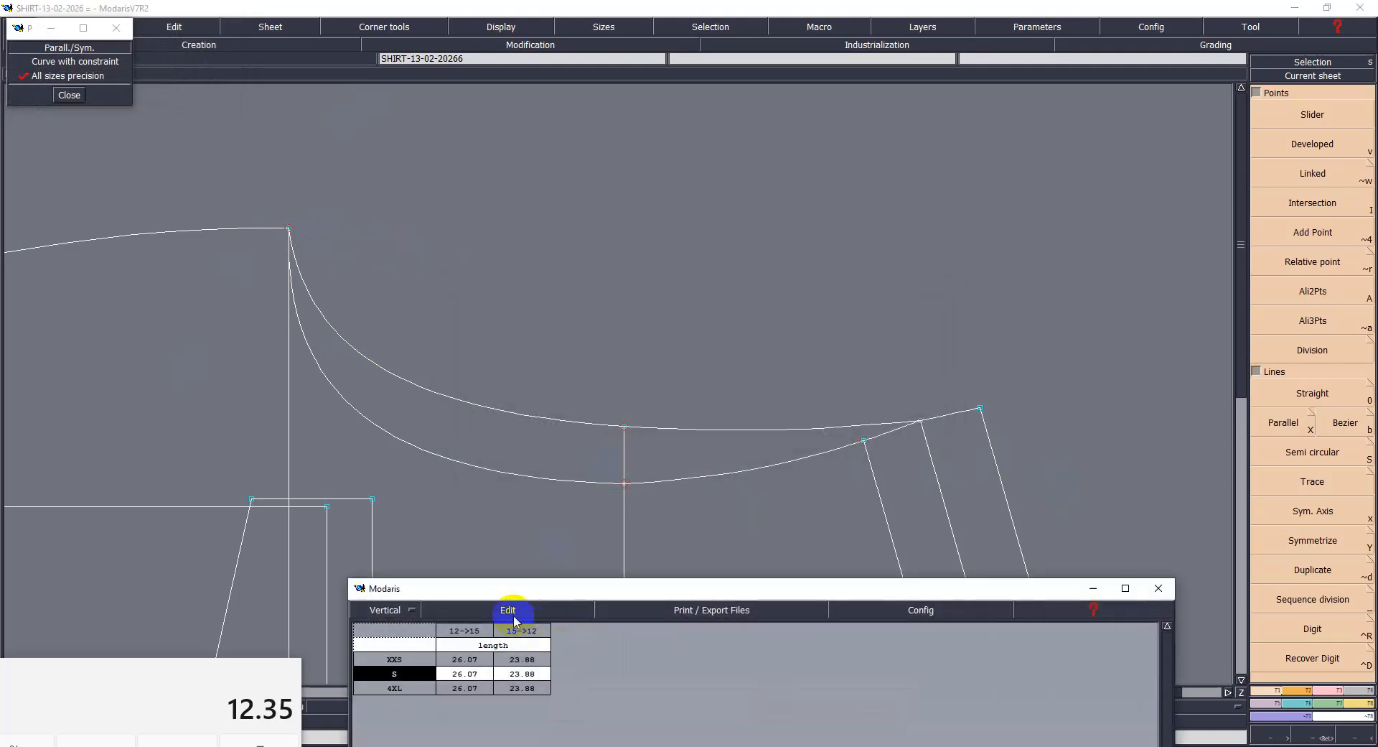
Step: Add a cumulated total of the two armhole lengths to the measurement chart, and minimize the chart
click(508, 609)
click(470, 656)
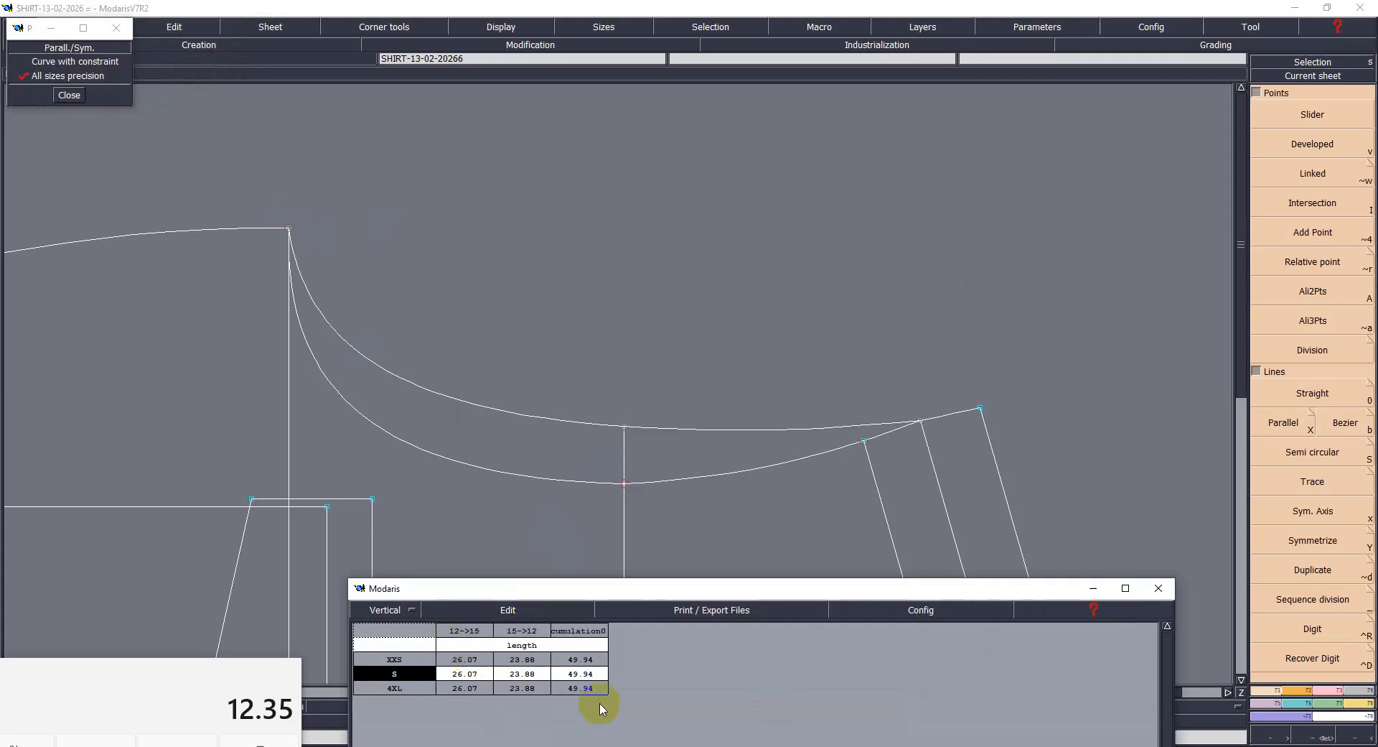
click(1092, 587)
Step: Measure both sleeve cap curves on the sleeve sheet between the underarm point and the cap's lower corner
key(j)
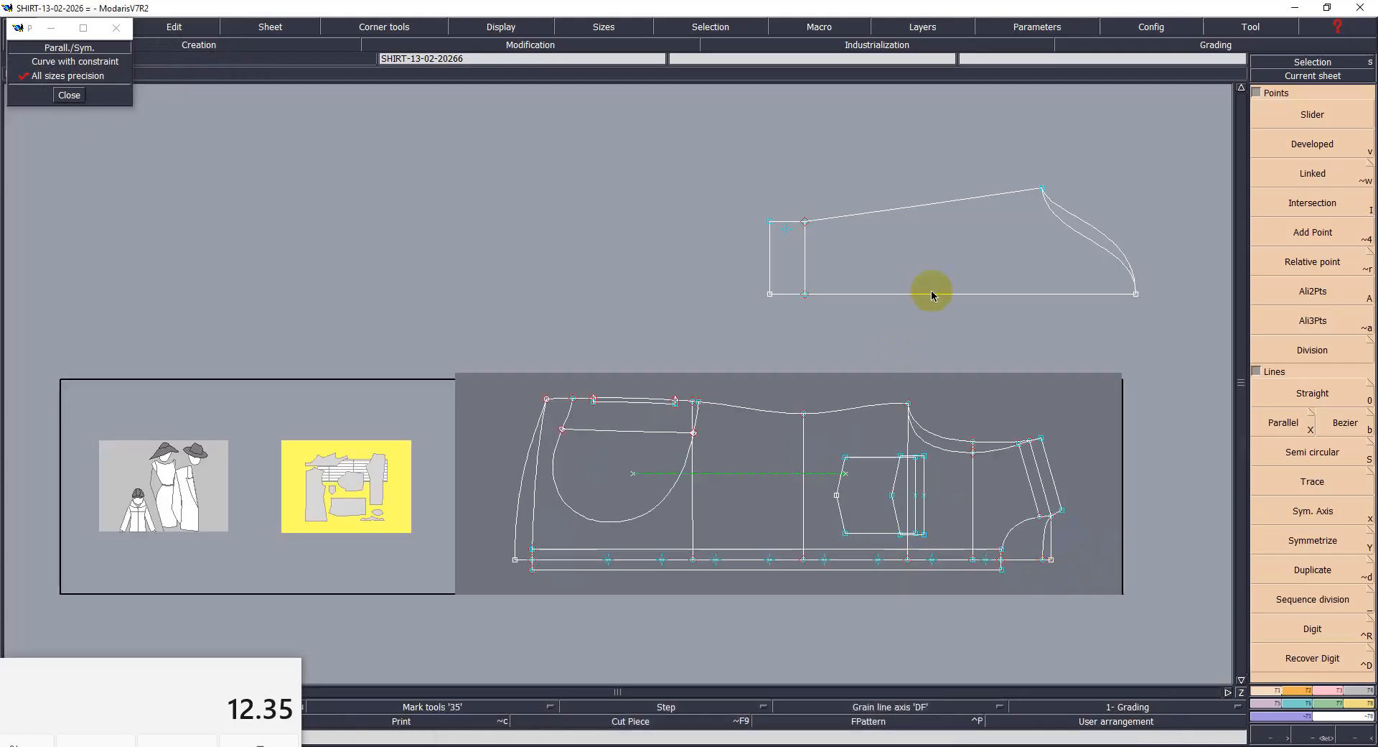
key(i)
click(931, 293)
key(Home)
key(Return)
drag(779, 218, 1097, 555)
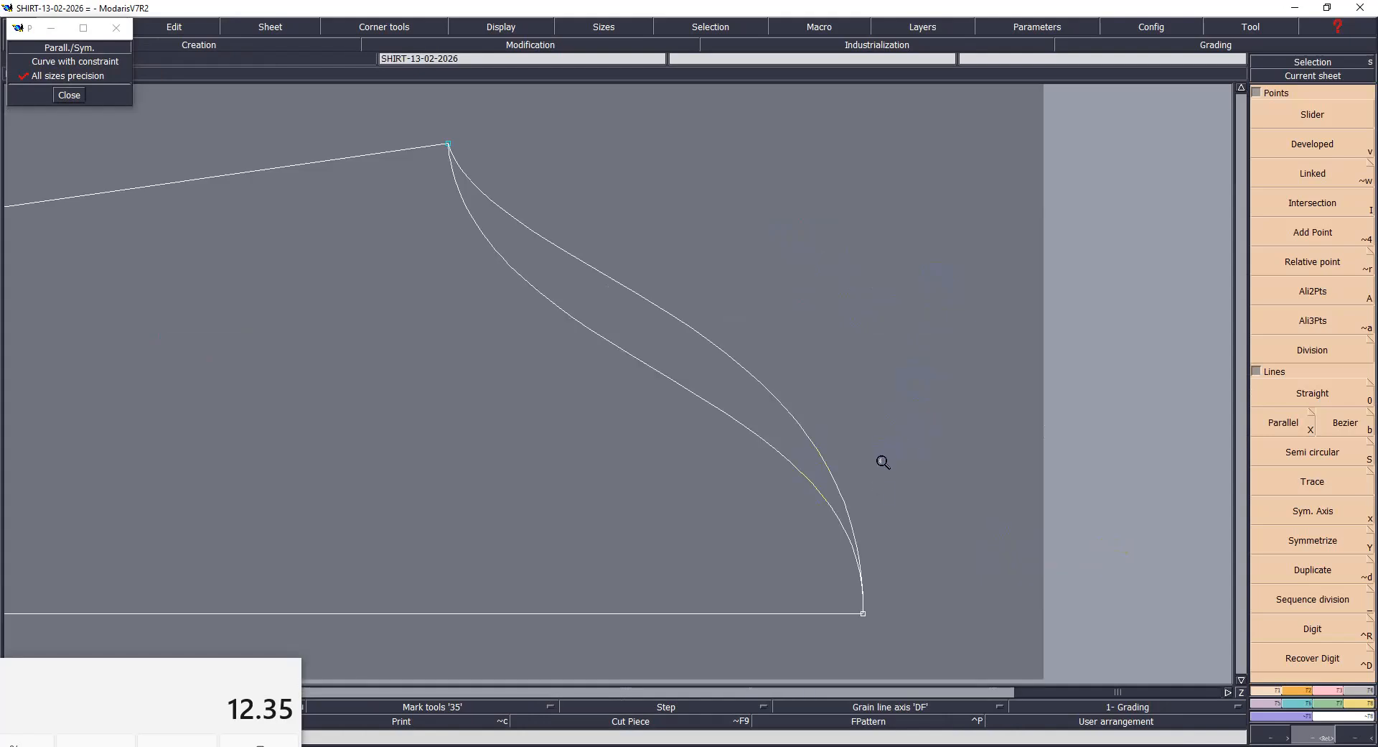
key(Return)
mouse_move(455, 150)
mouse_down()
mouse_move(692, 563)
mouse_move(863, 615)
mouse_move(541, 185)
mouse_move(440, 123)
mouse_move(450, 149)
mouse_up()
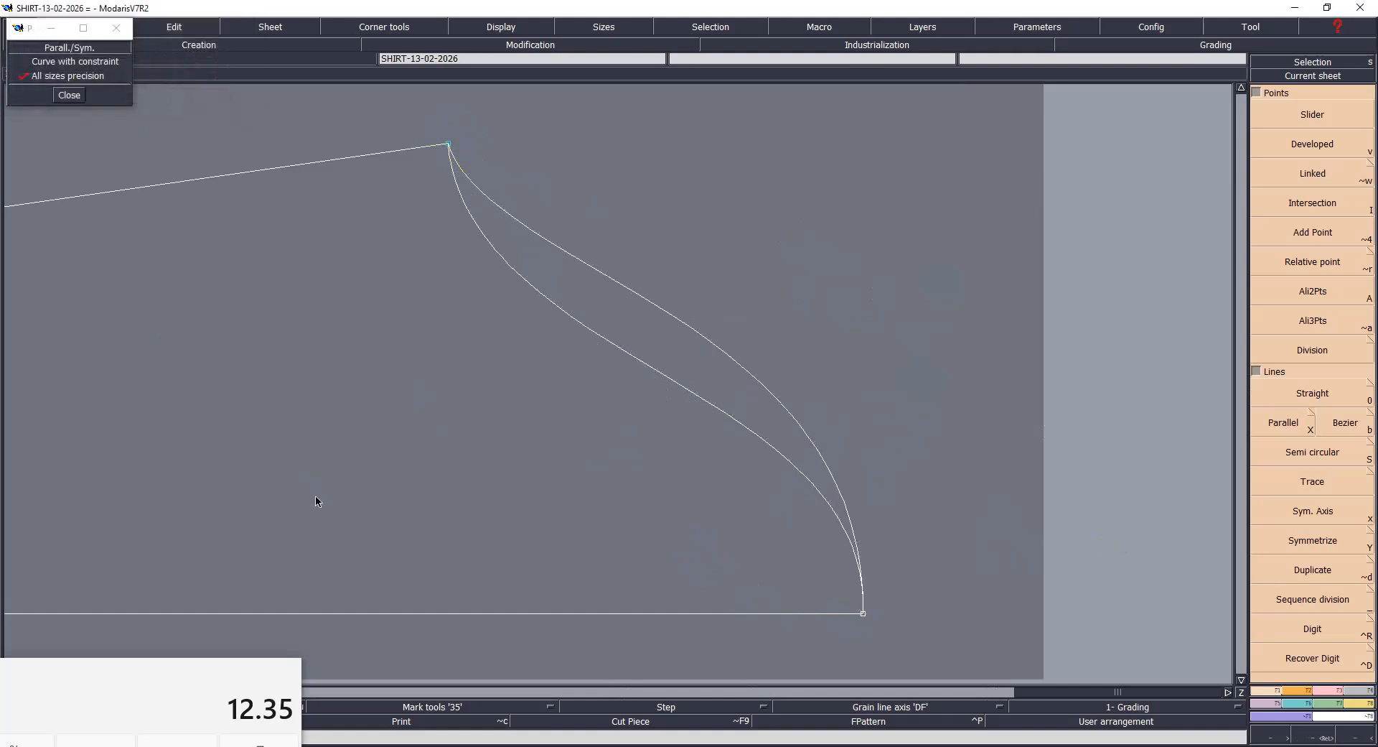
Step: Add a cumulated total of the two sleeve cap curve lengths to the measurement chart, and minimize the chart
click(507, 609)
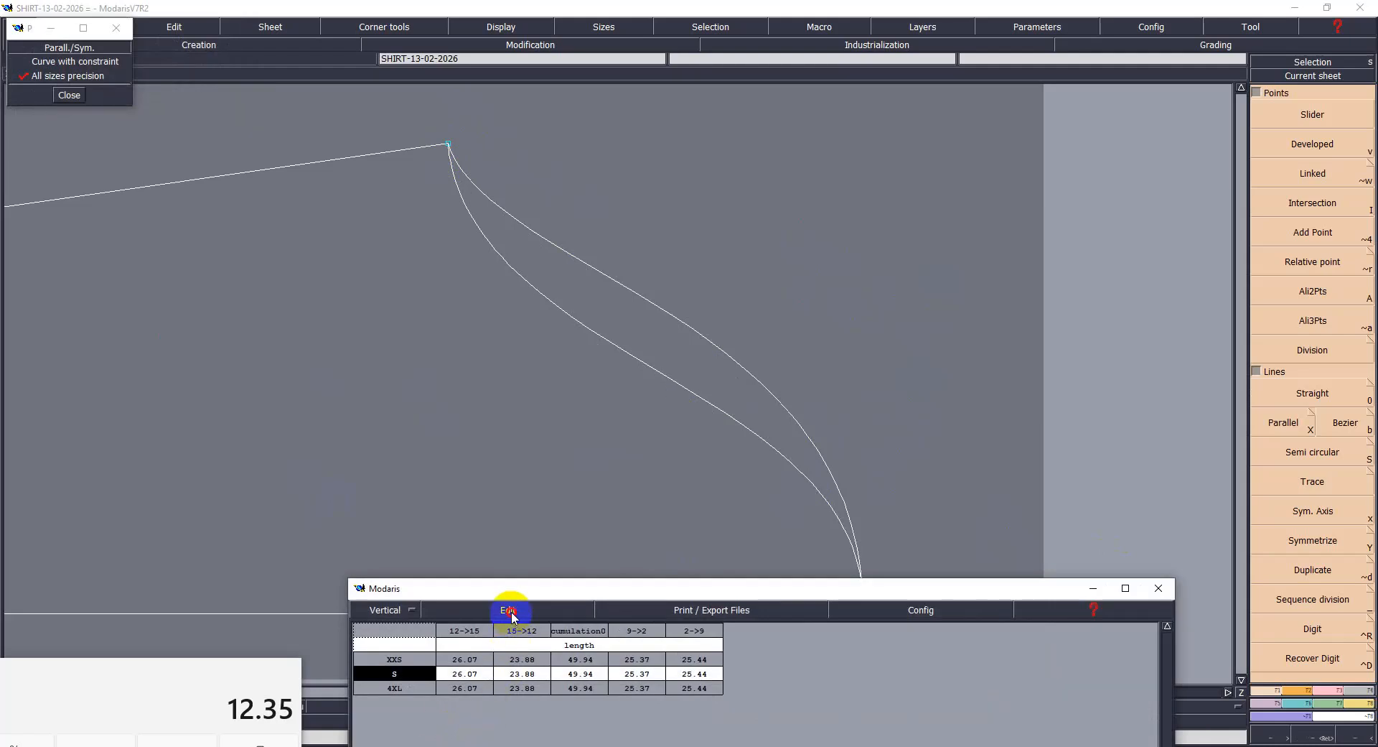
click(486, 662)
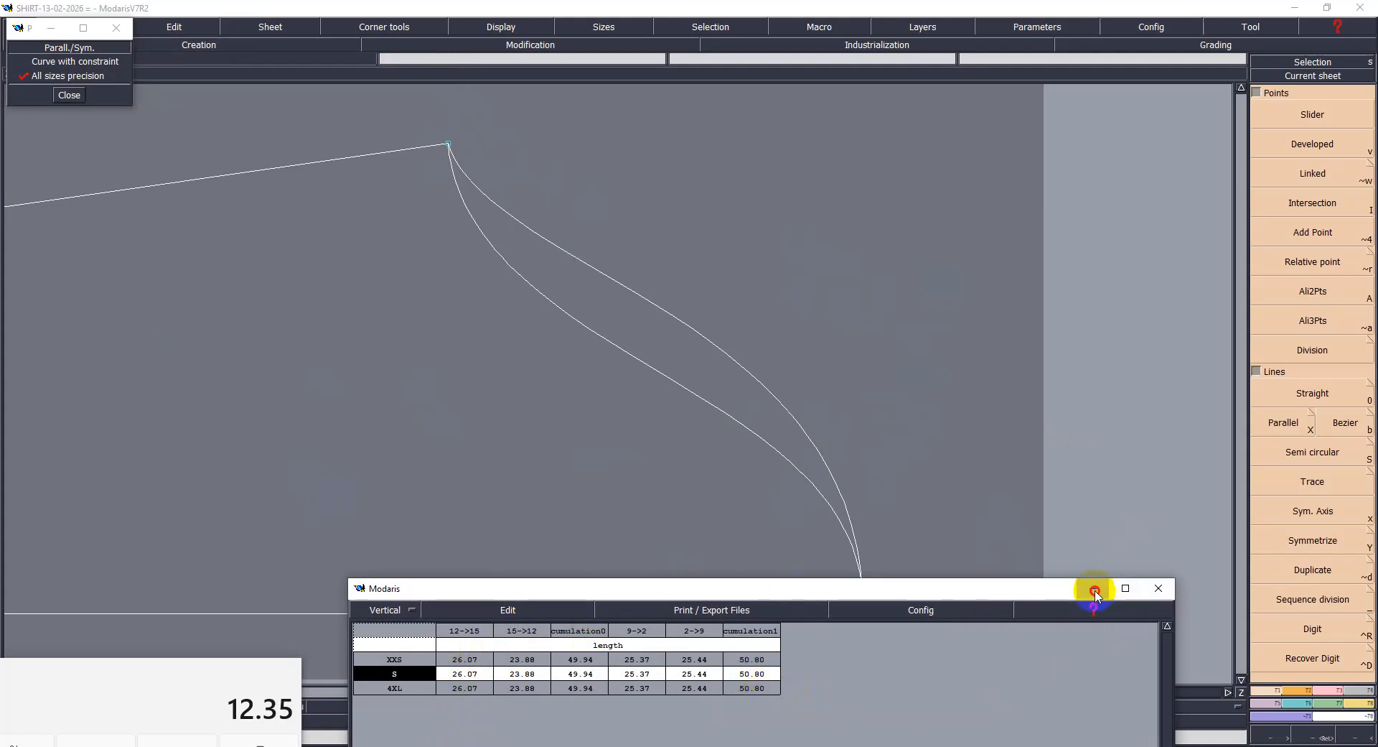
click(867, 399)
click(1092, 588)
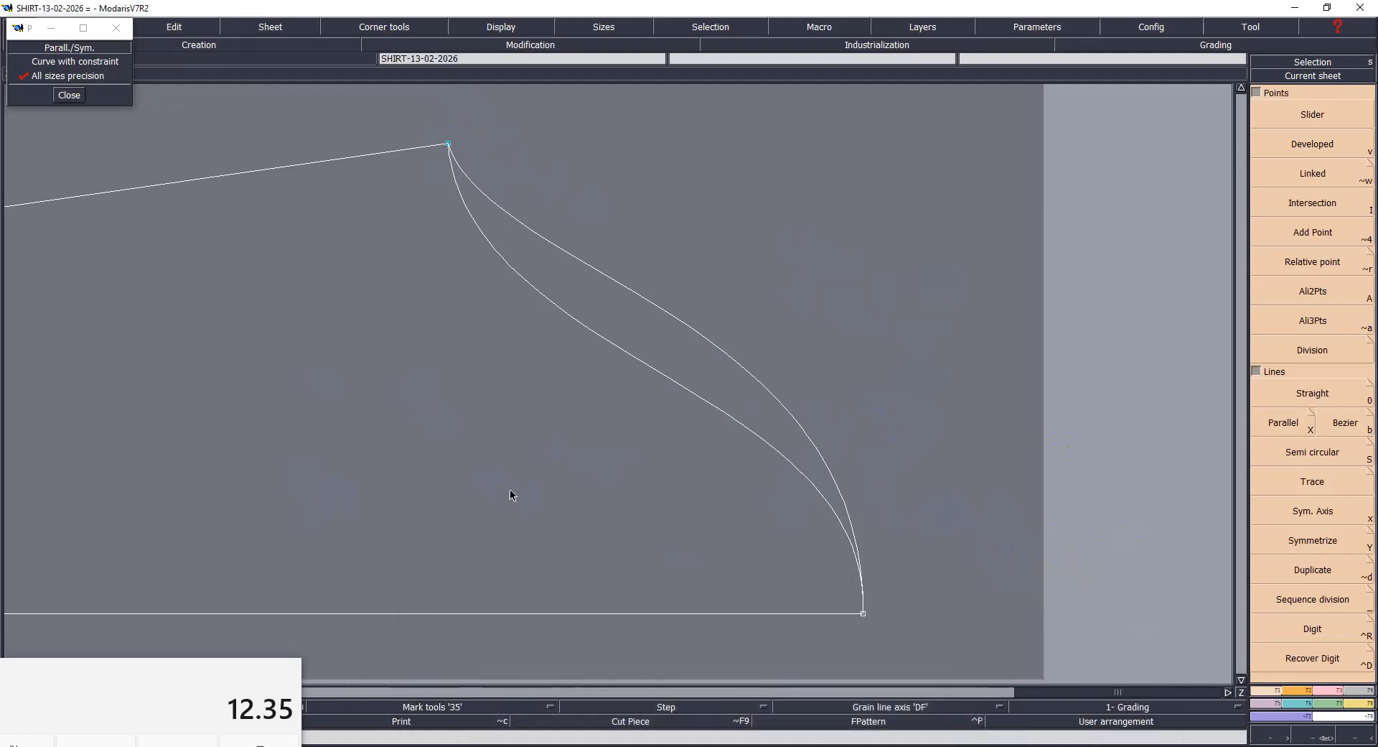
Step: Move the sleeve's underarm point closer to the cap end, to about 15.5 cm from it horizontally, and save the model
key(Home)
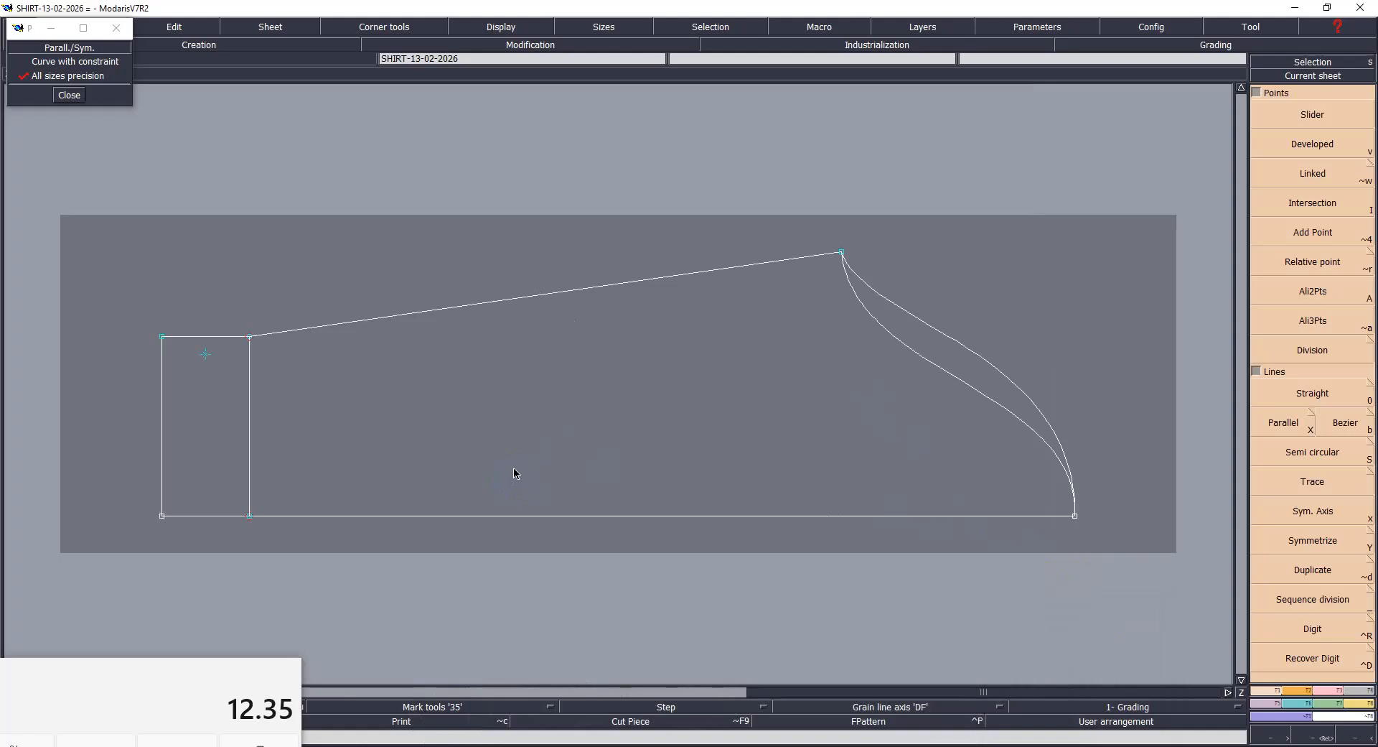
key(ctrl+z)
drag(87, 216, 1164, 585)
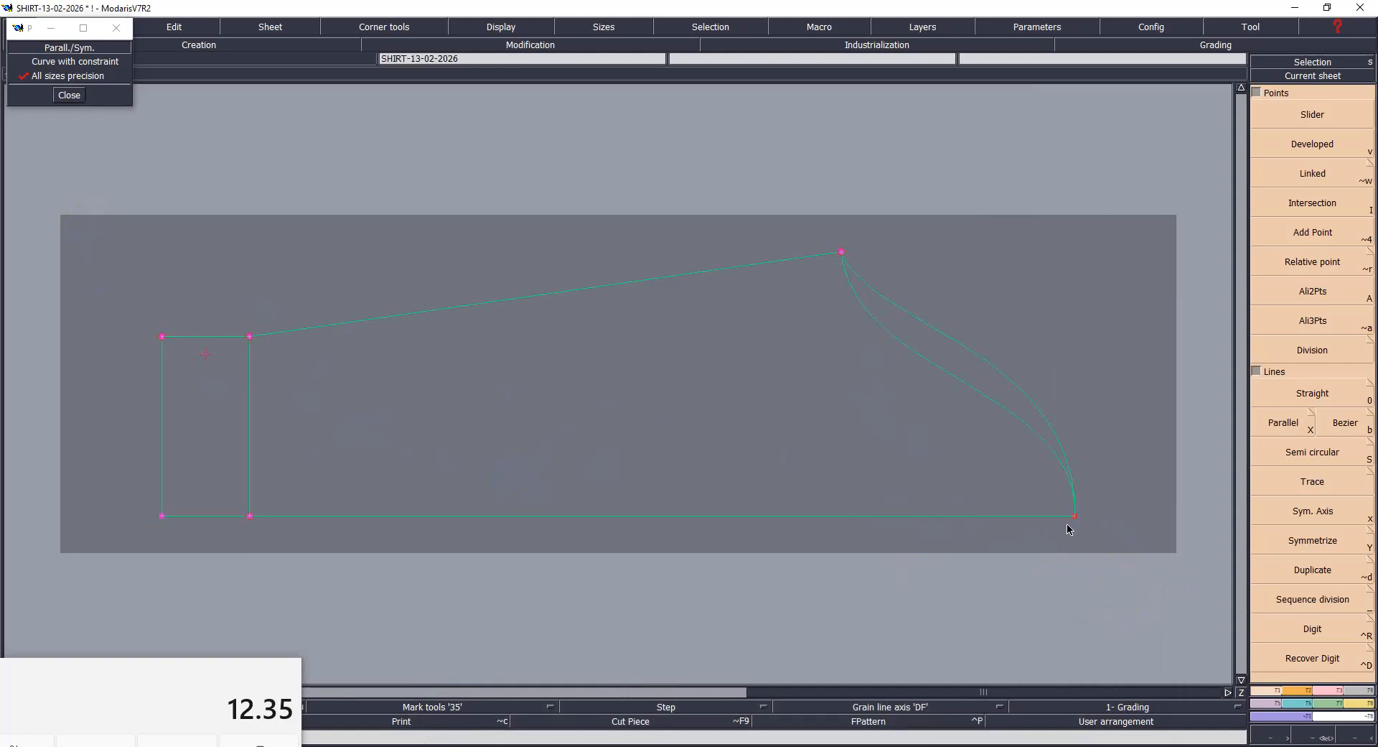
click(946, 477)
drag(824, 211, 892, 301)
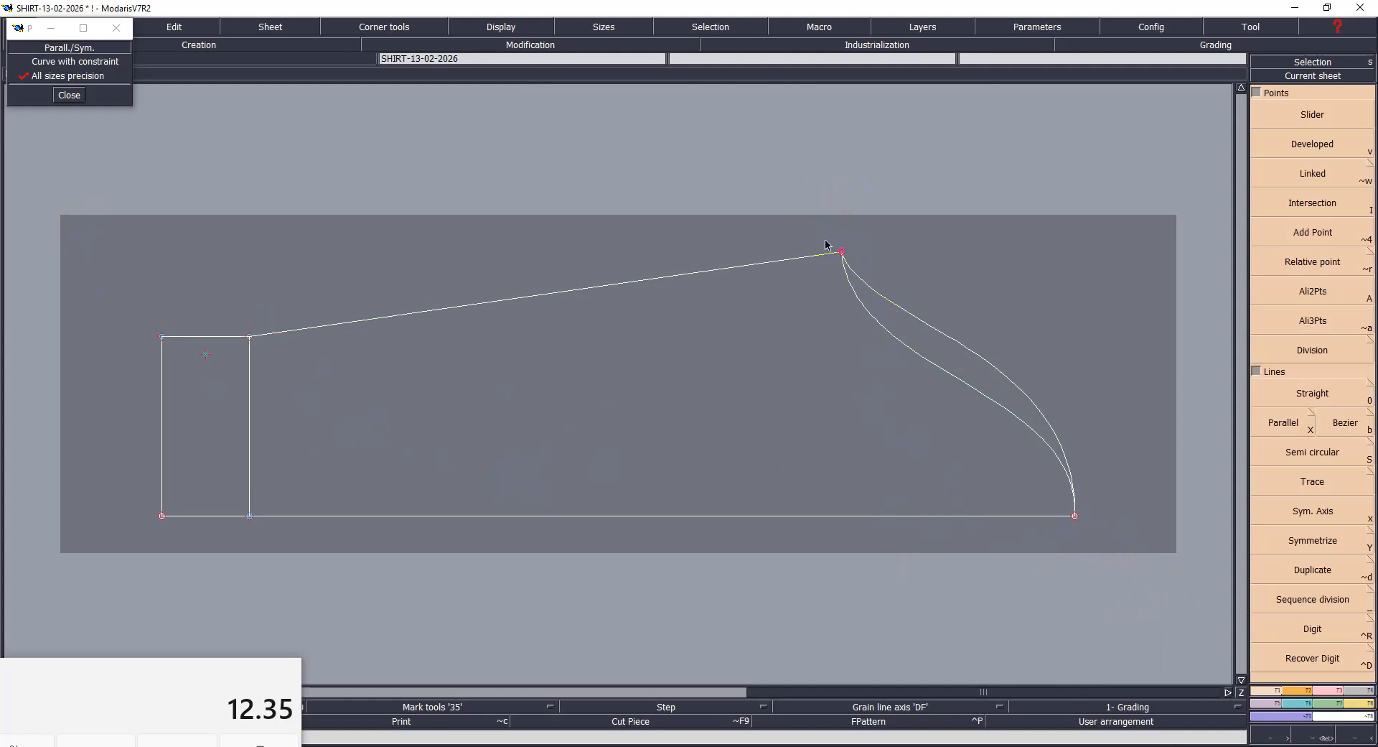
drag(844, 256, 850, 255)
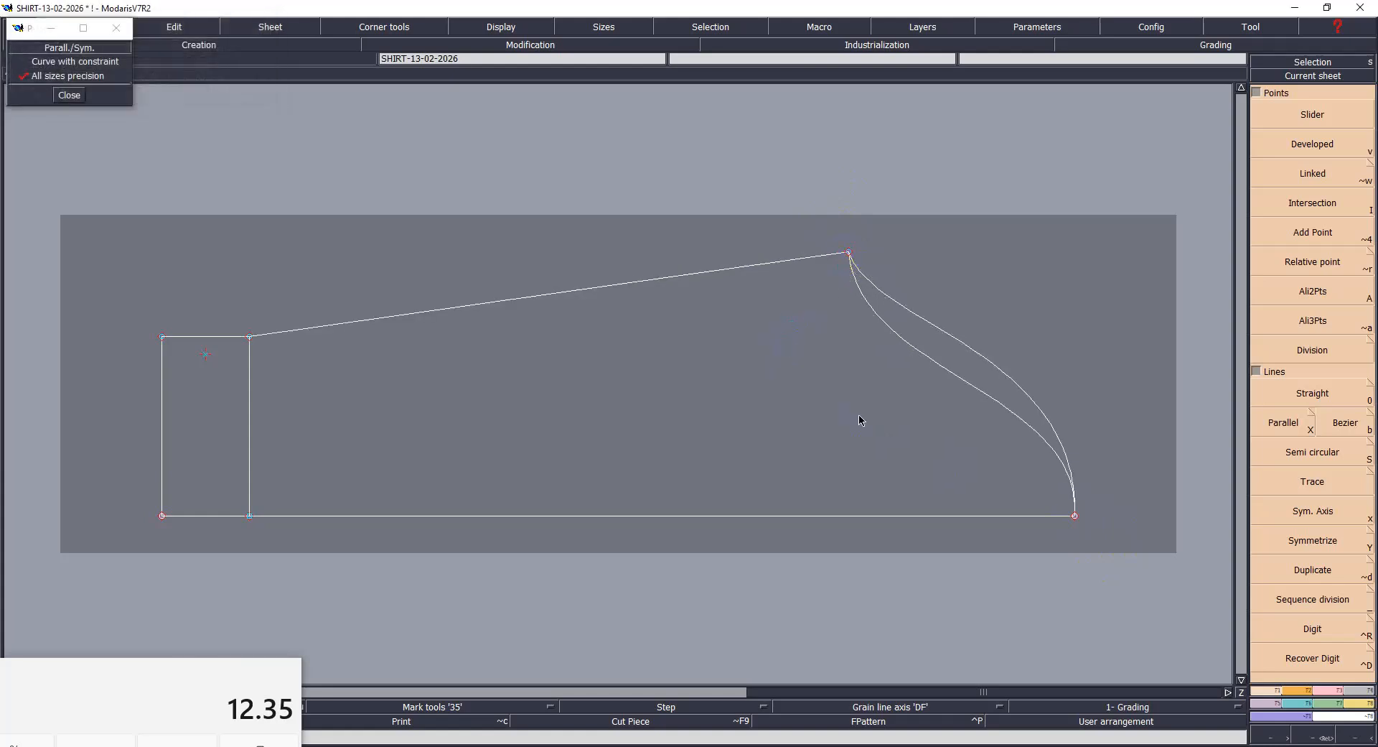
key(ctrl+s)
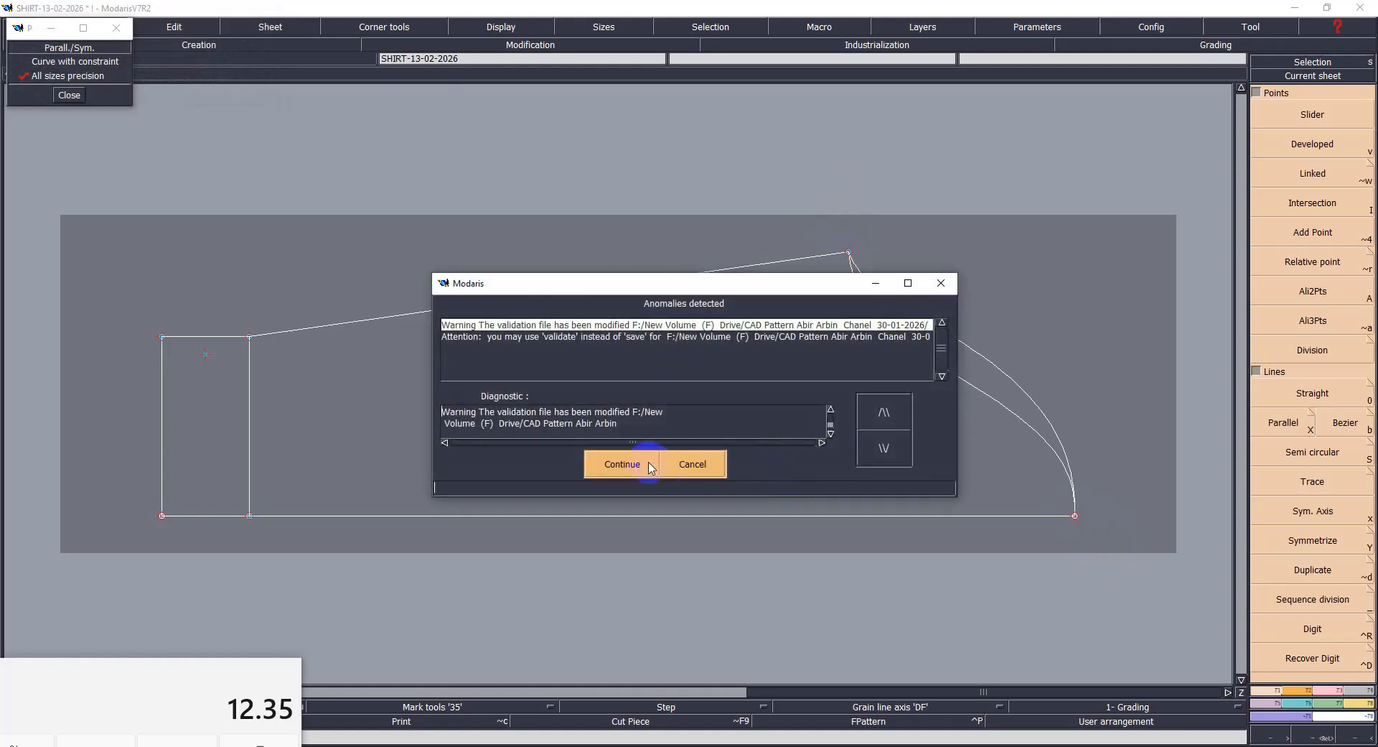
click(621, 463)
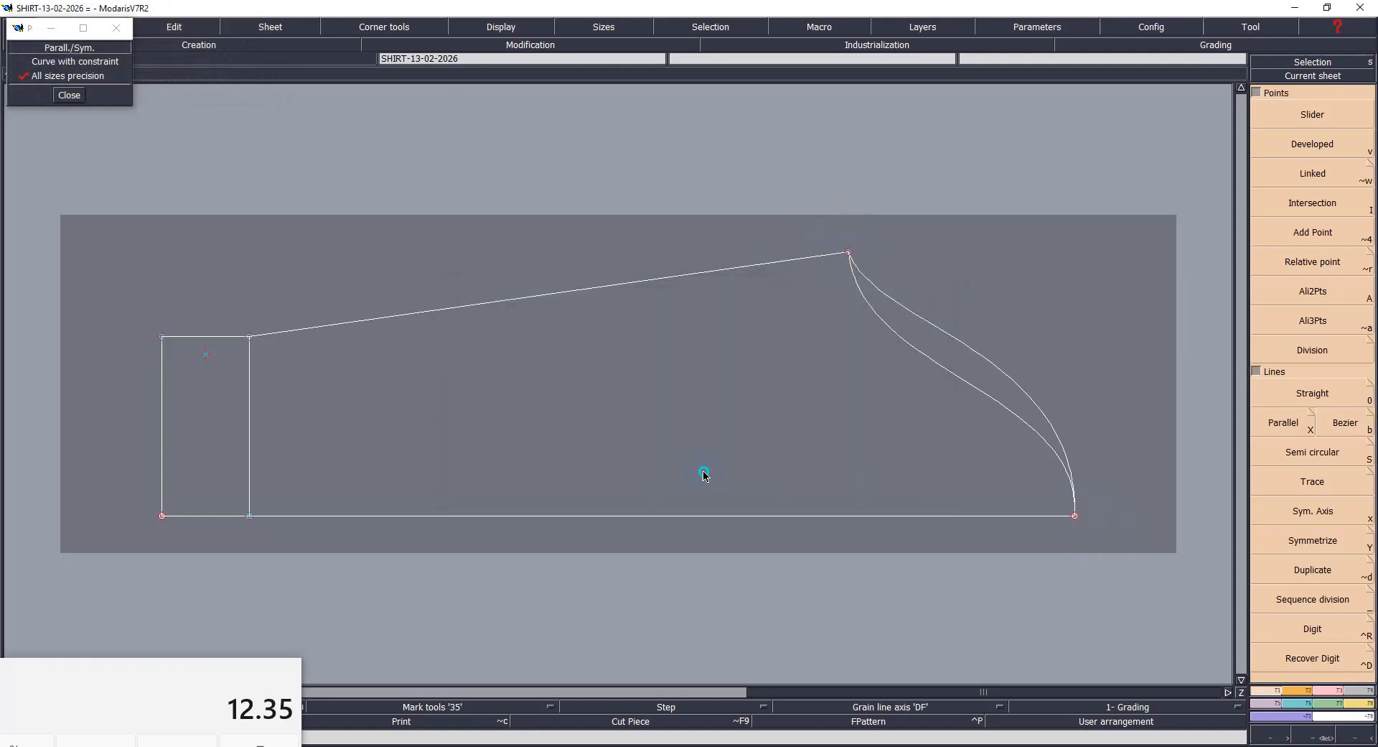
Step: Re-measure the sleeve cap curves and compare their cumulated length with the armhole total in the measurement chart
click(848, 252)
click(1074, 515)
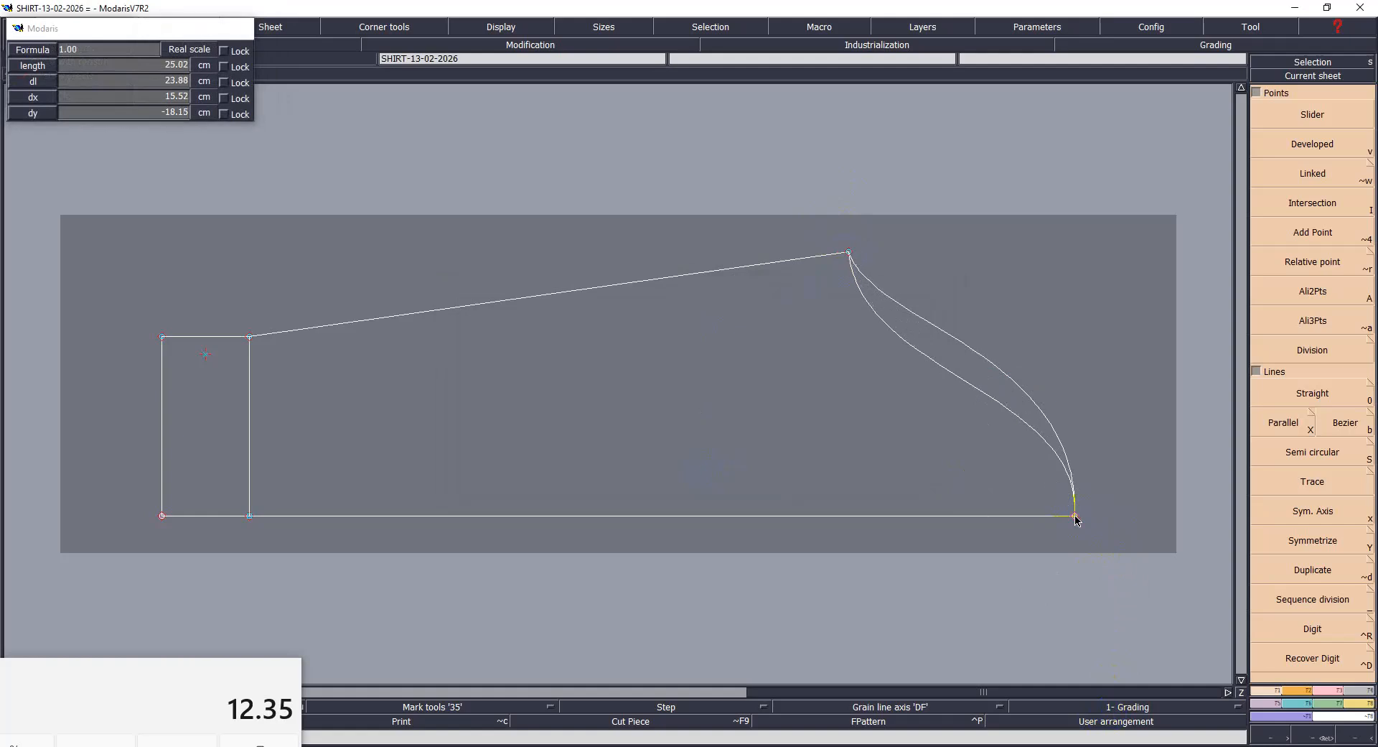
click(850, 254)
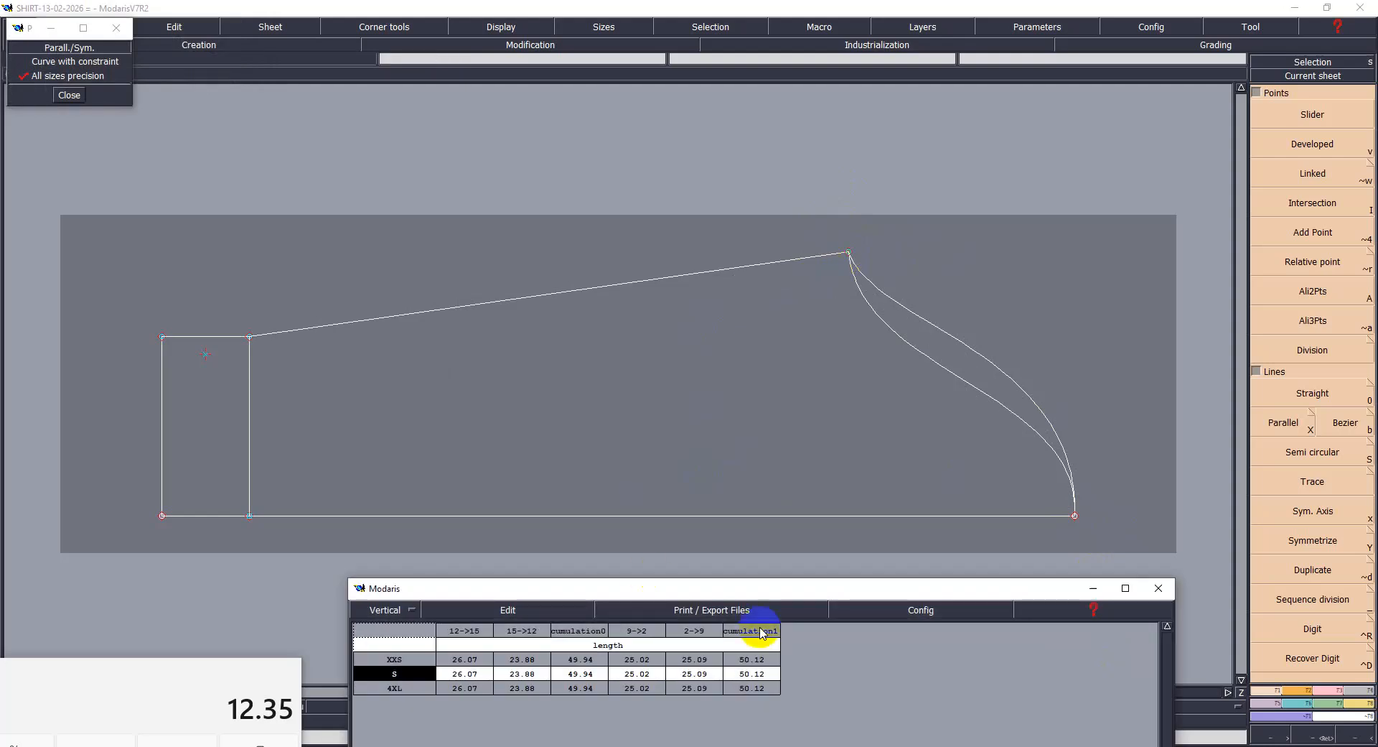
click(1091, 588)
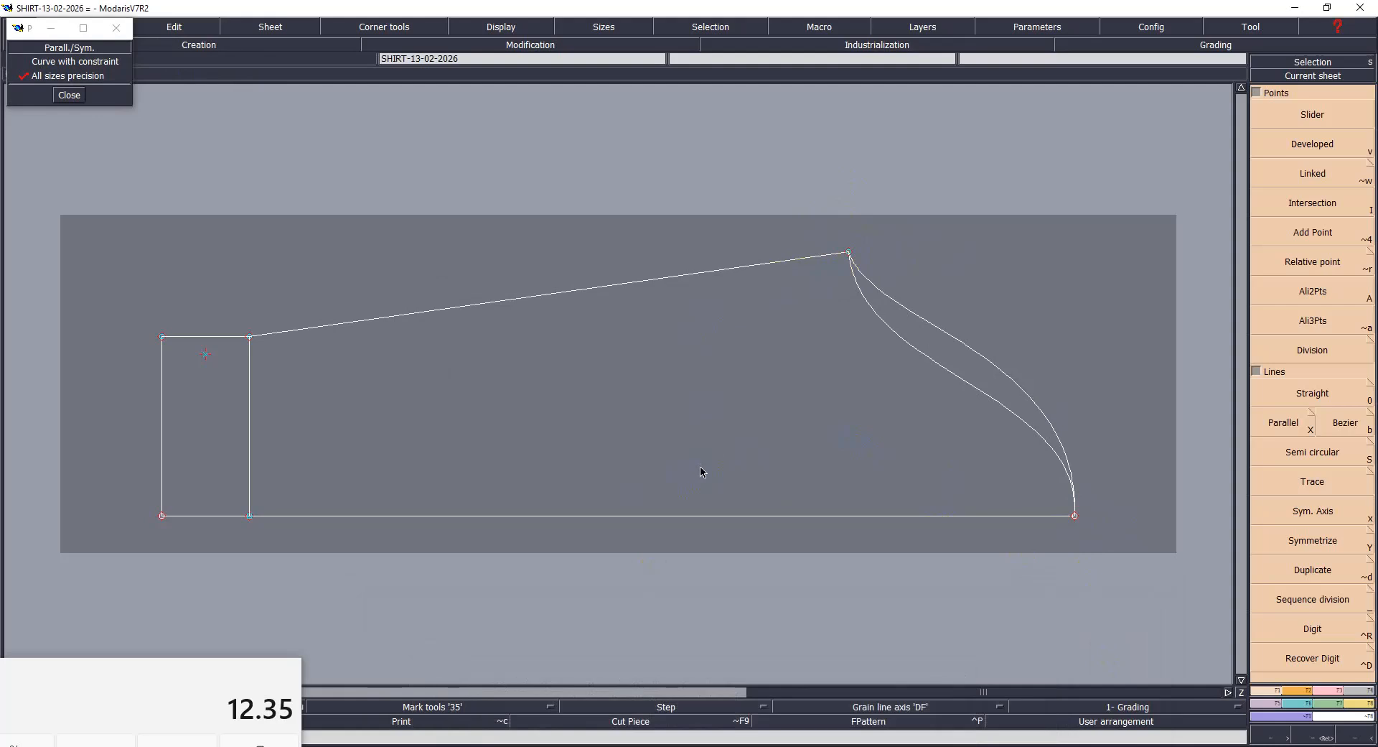
Step: Rotate the sleeve sheet by 90° so the cap points upward, and place it beside the body pattern
key(F4)
click(1289, 443)
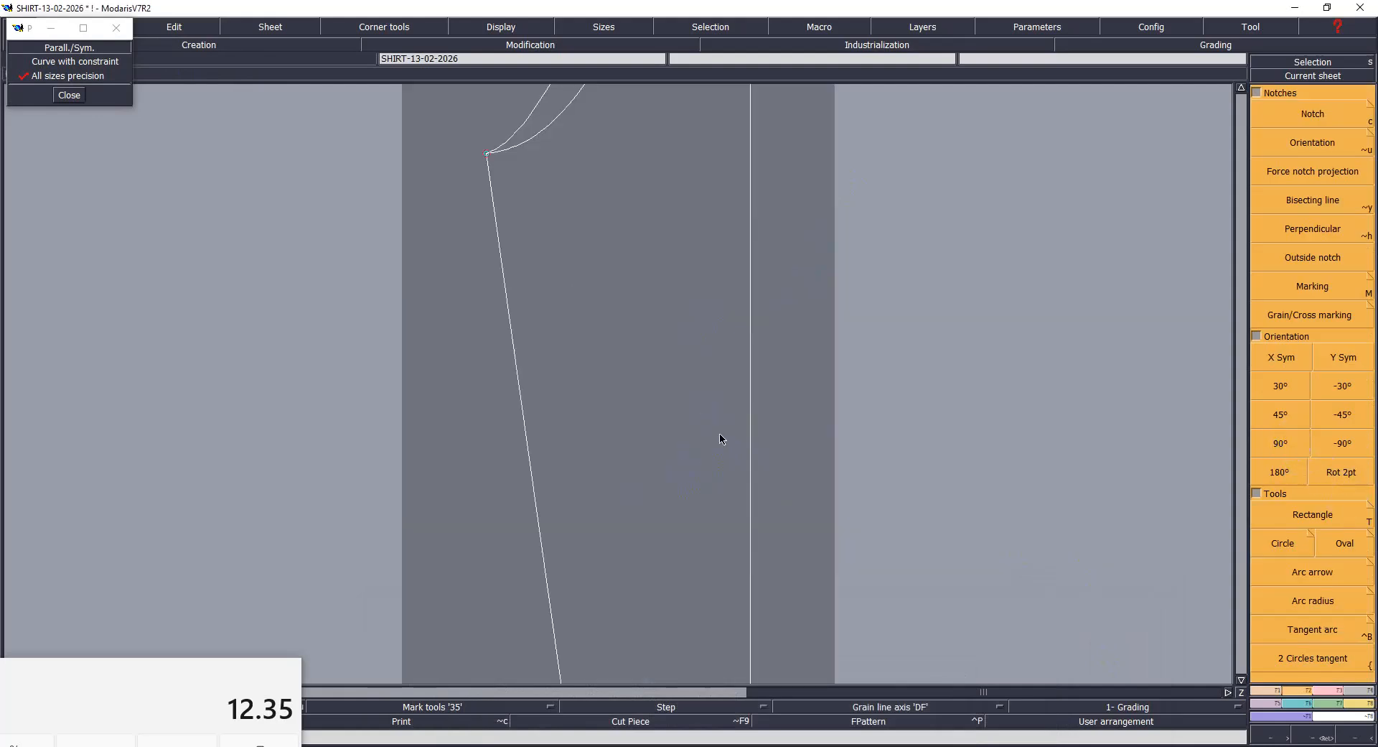
key(Home)
drag(623, 331, 1006, 347)
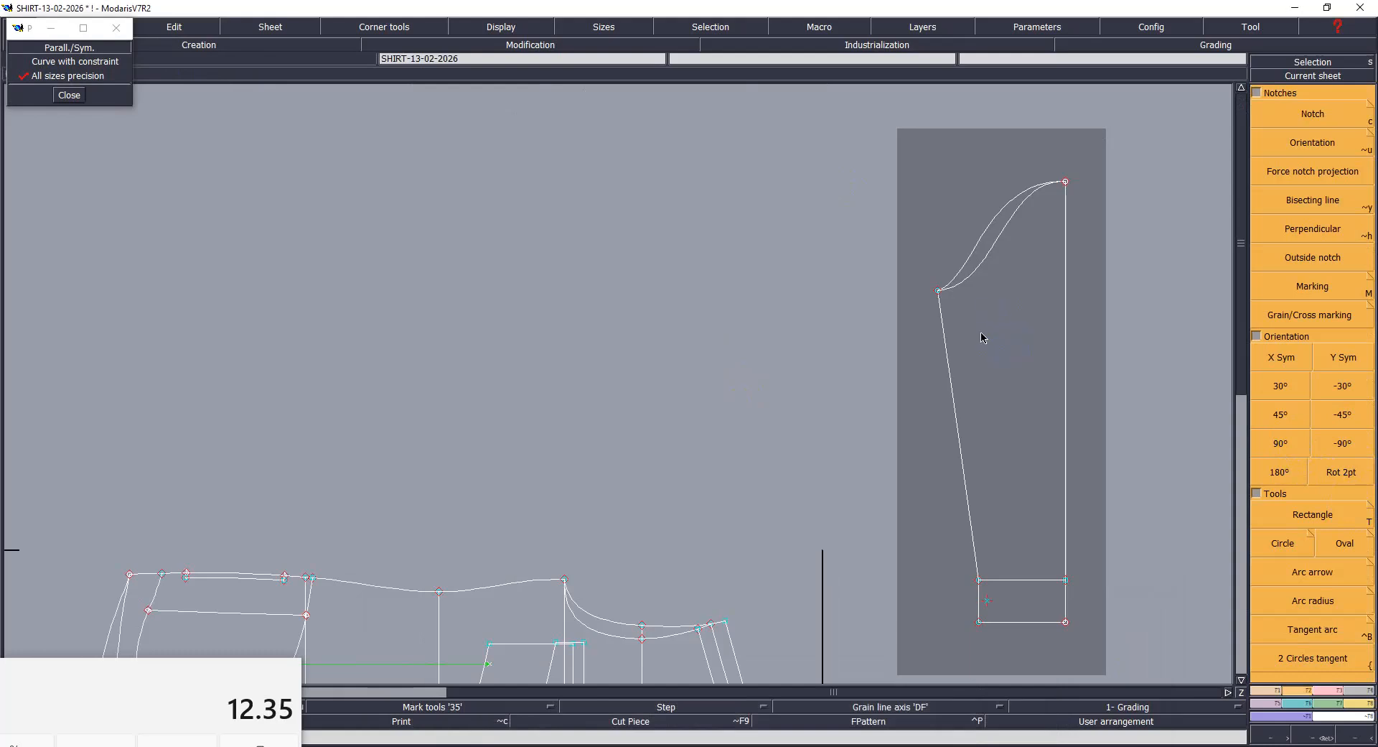
Step: Enable the Curve with constraint option for parallels and symmetry, and save the model
key(Home)
key(Return)
drag(745, 307, 753, 323)
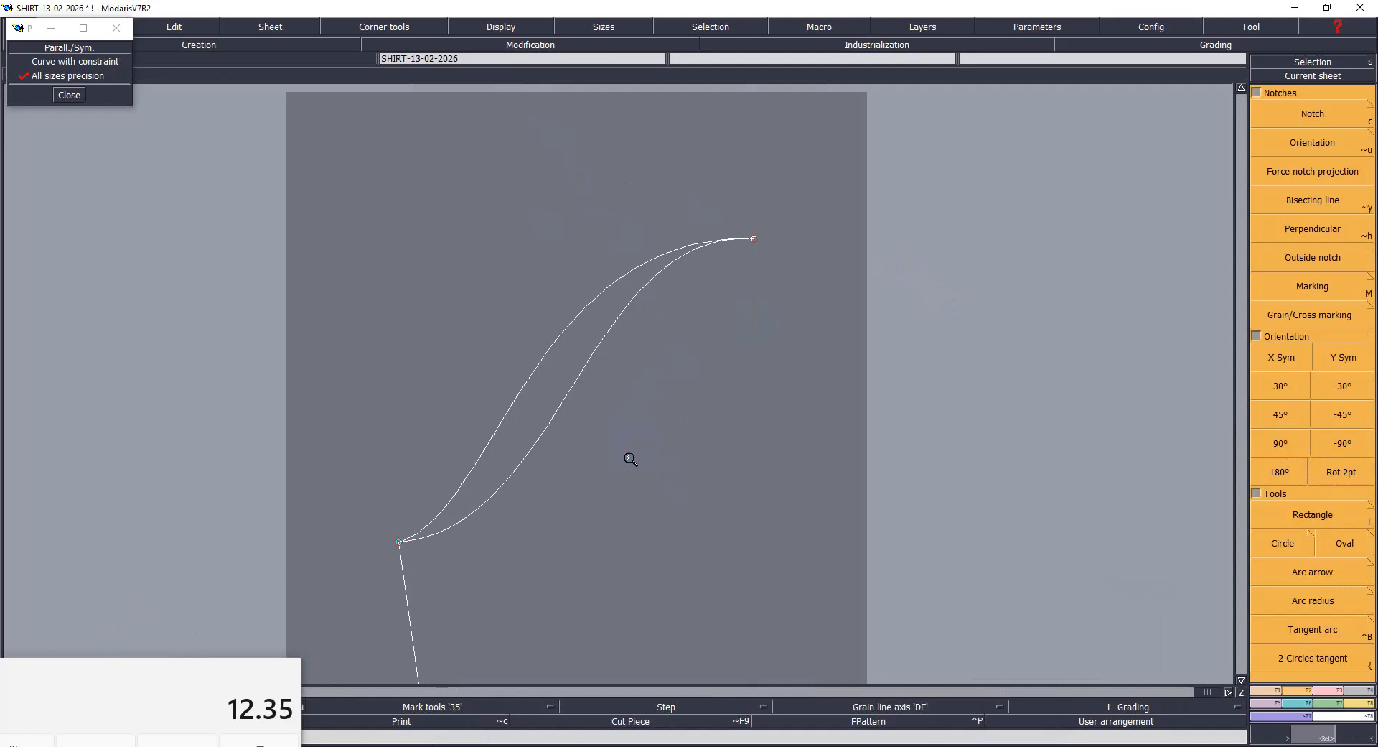
click(126, 62)
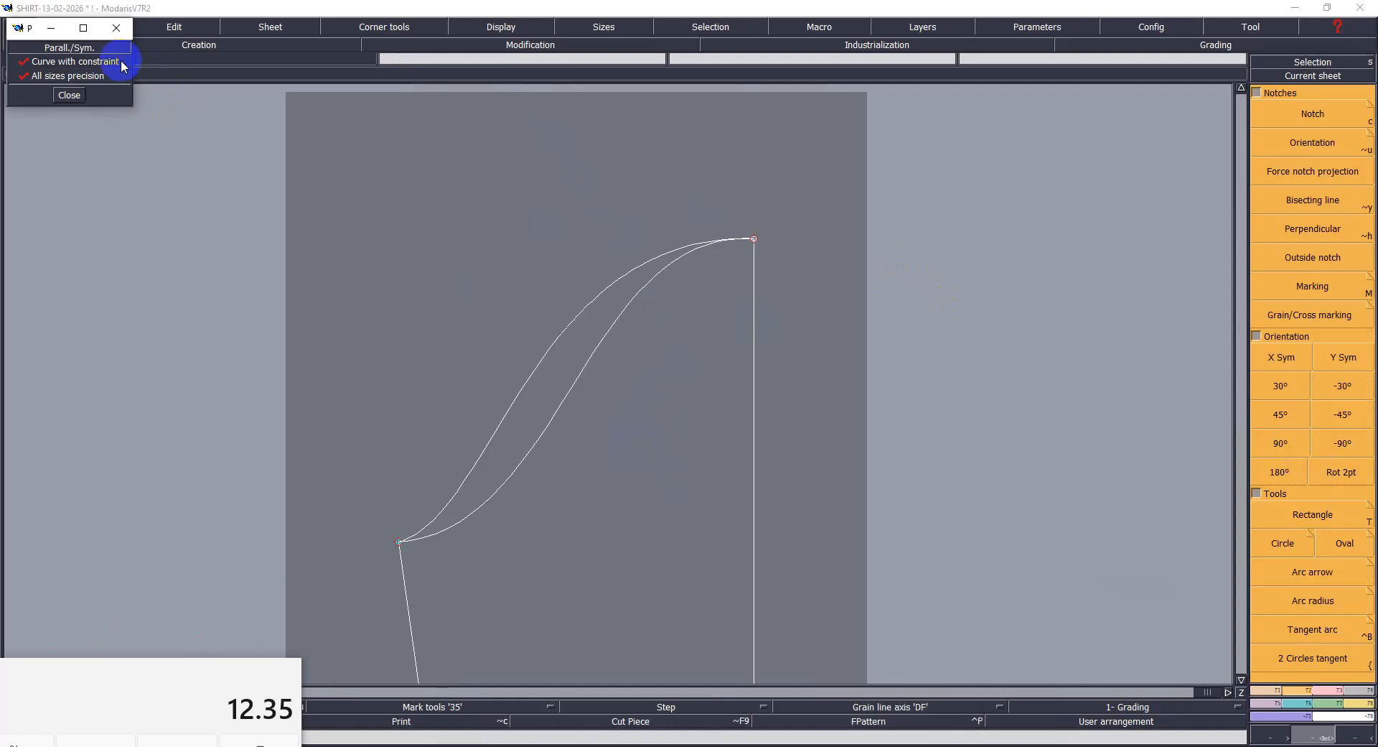
key(ctrl+s)
click(615, 457)
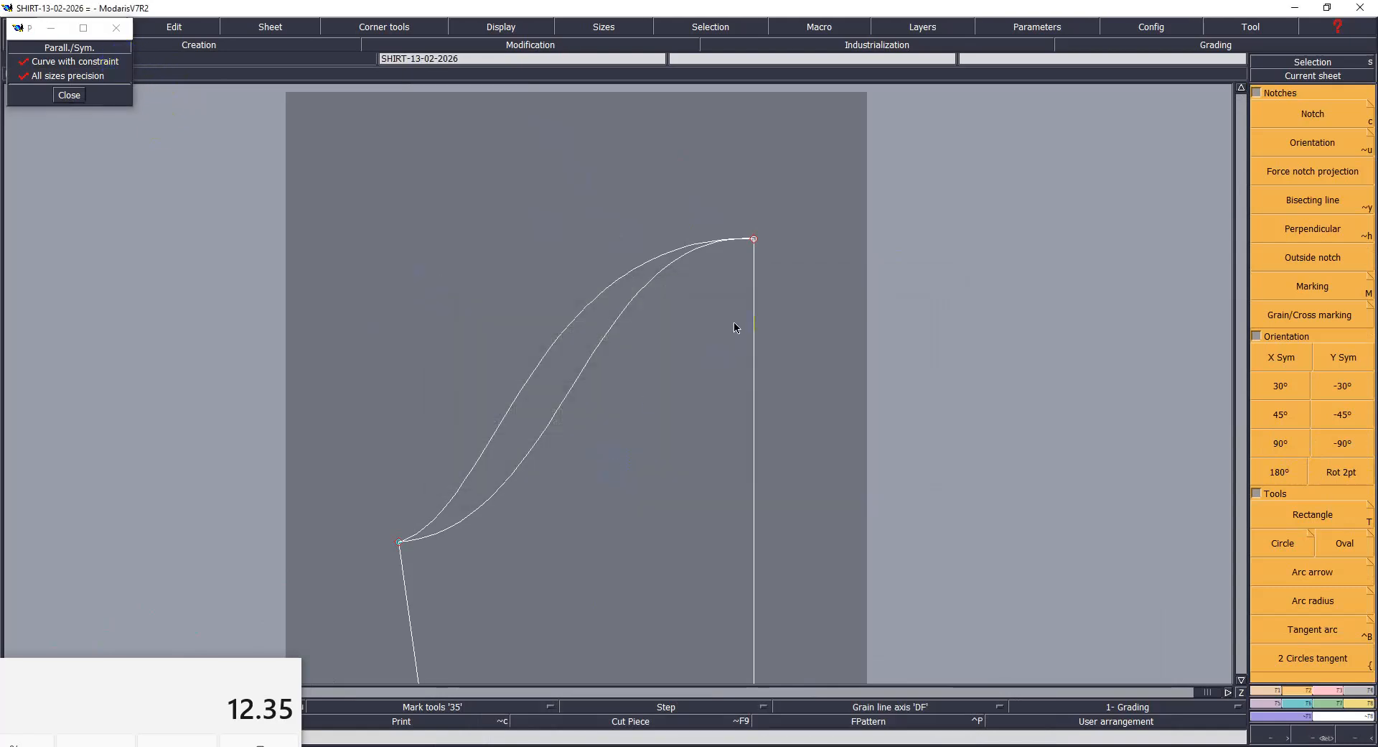
Step: Mirror the outer cap curve across the sleeve centre line and the inner cap curve across the underarm seam as linked copies
click(755, 381)
click(593, 304)
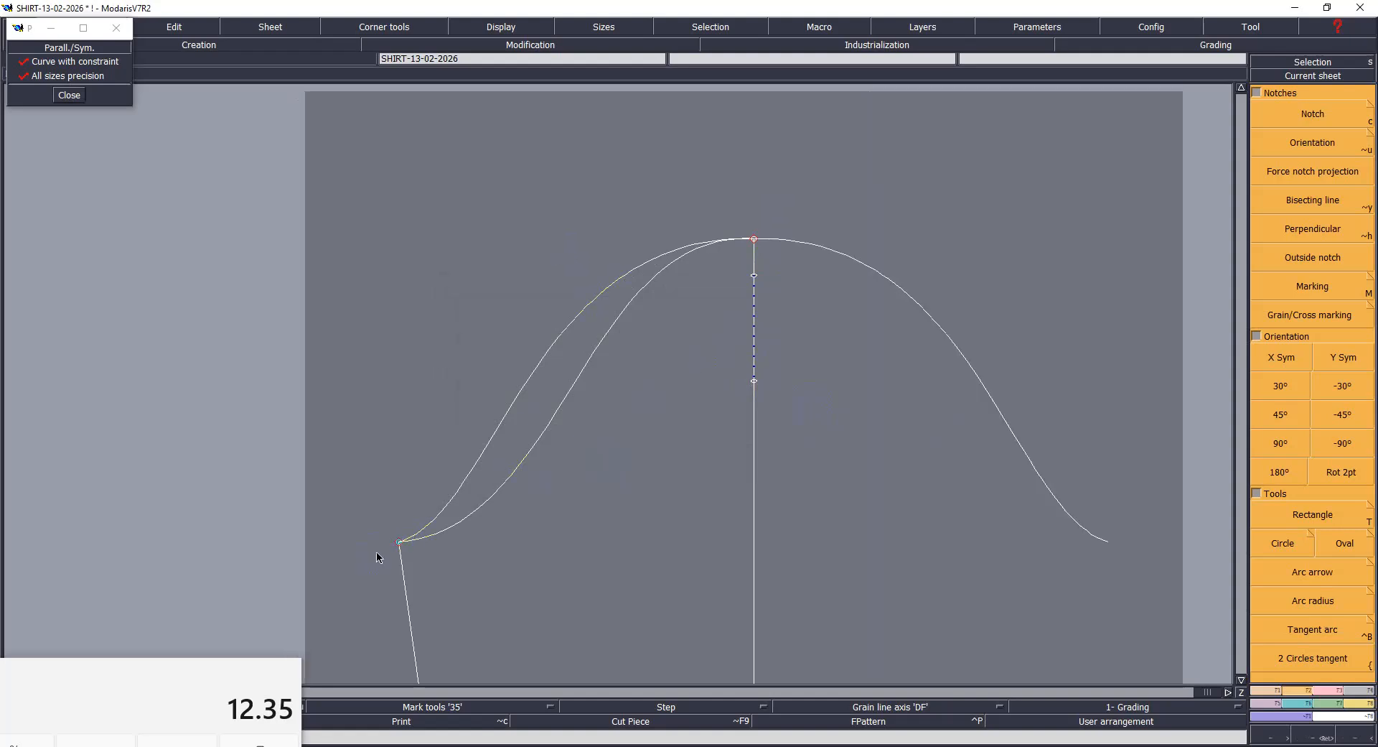
click(406, 584)
click(486, 504)
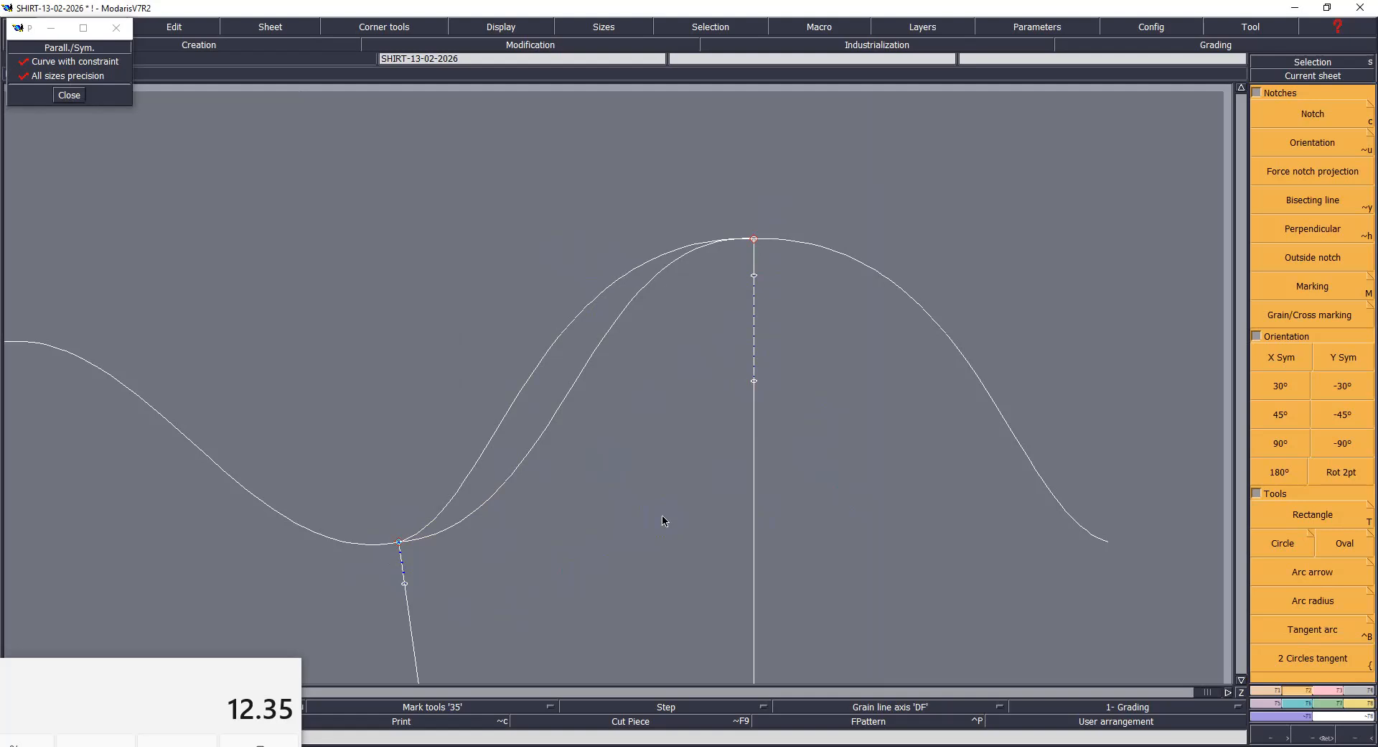
Step: Reshape both sleeve cap curves with their tangent handles at the cap top and underarm so they flow smoothly into the mirrored curves
key(shift+p)
drag(549, 228, 591, 237)
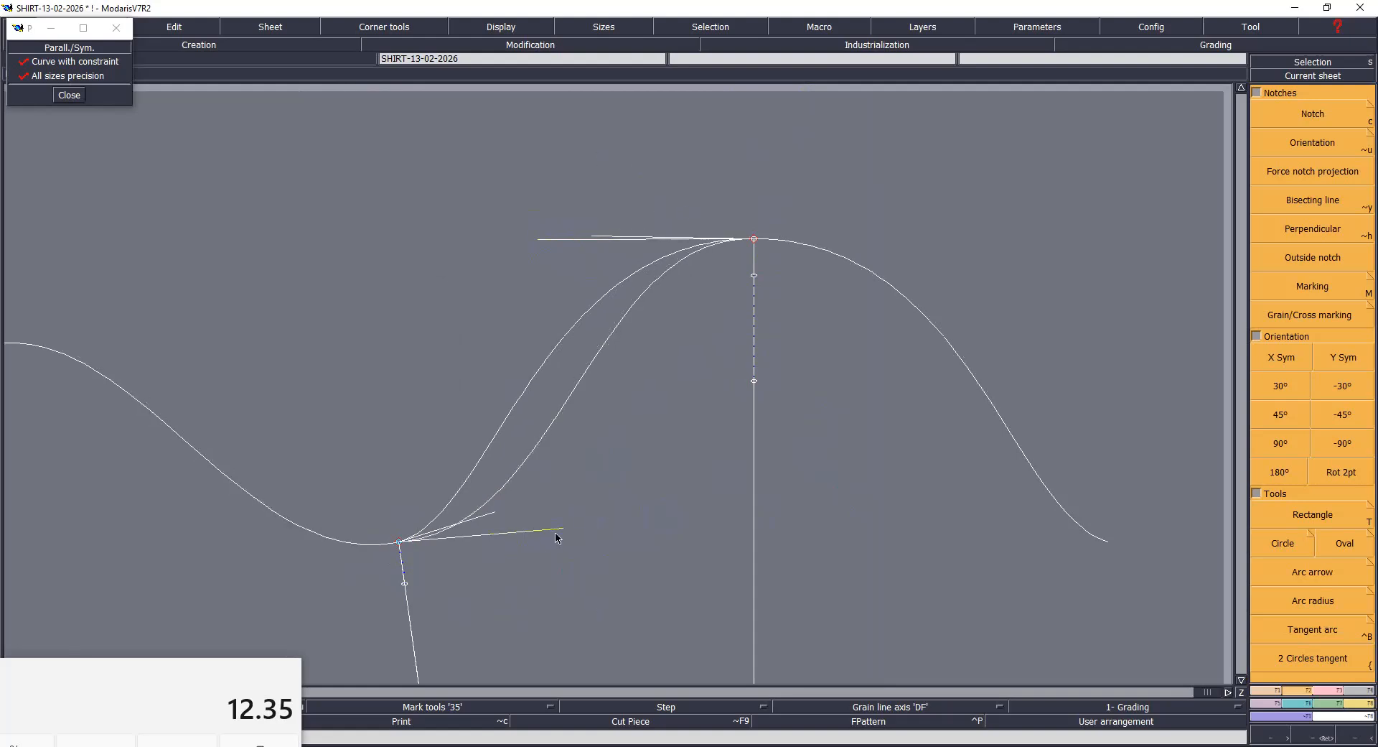
drag(563, 532, 572, 531)
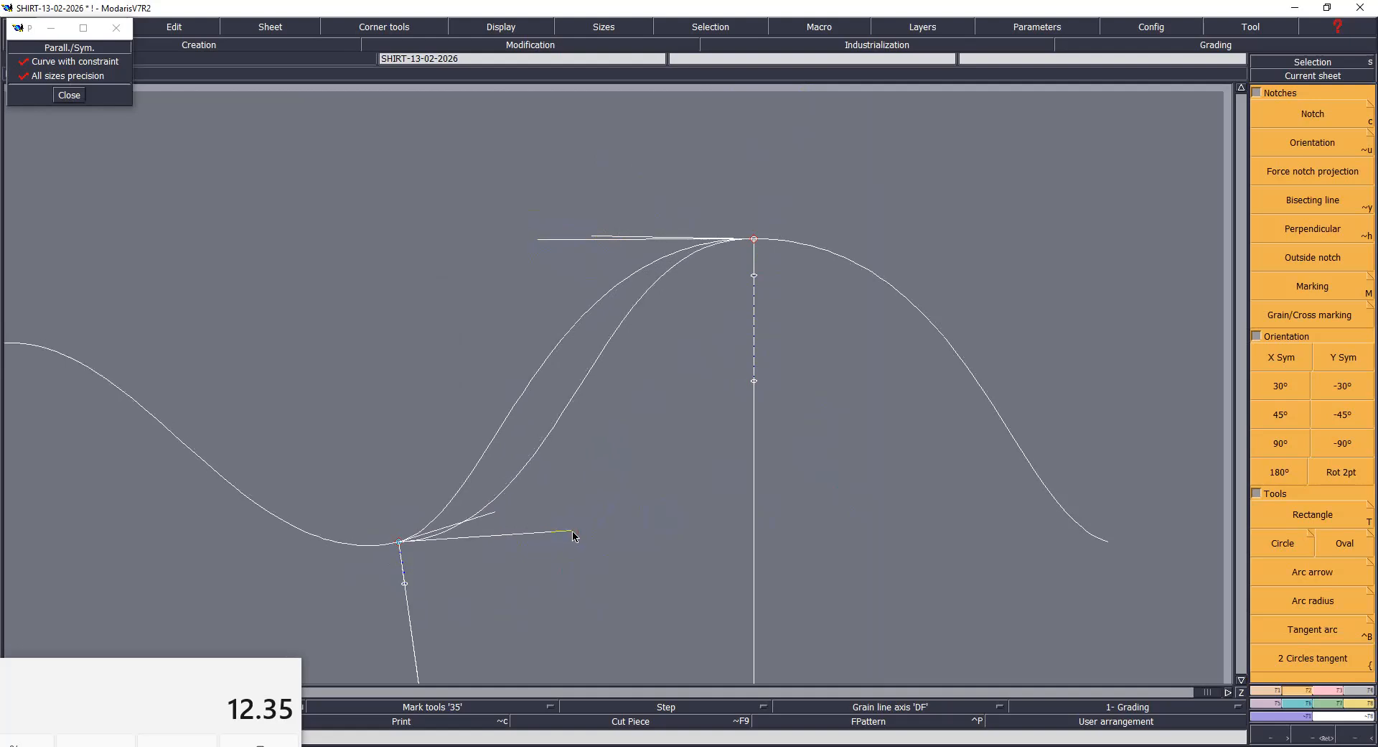
drag(539, 240, 546, 238)
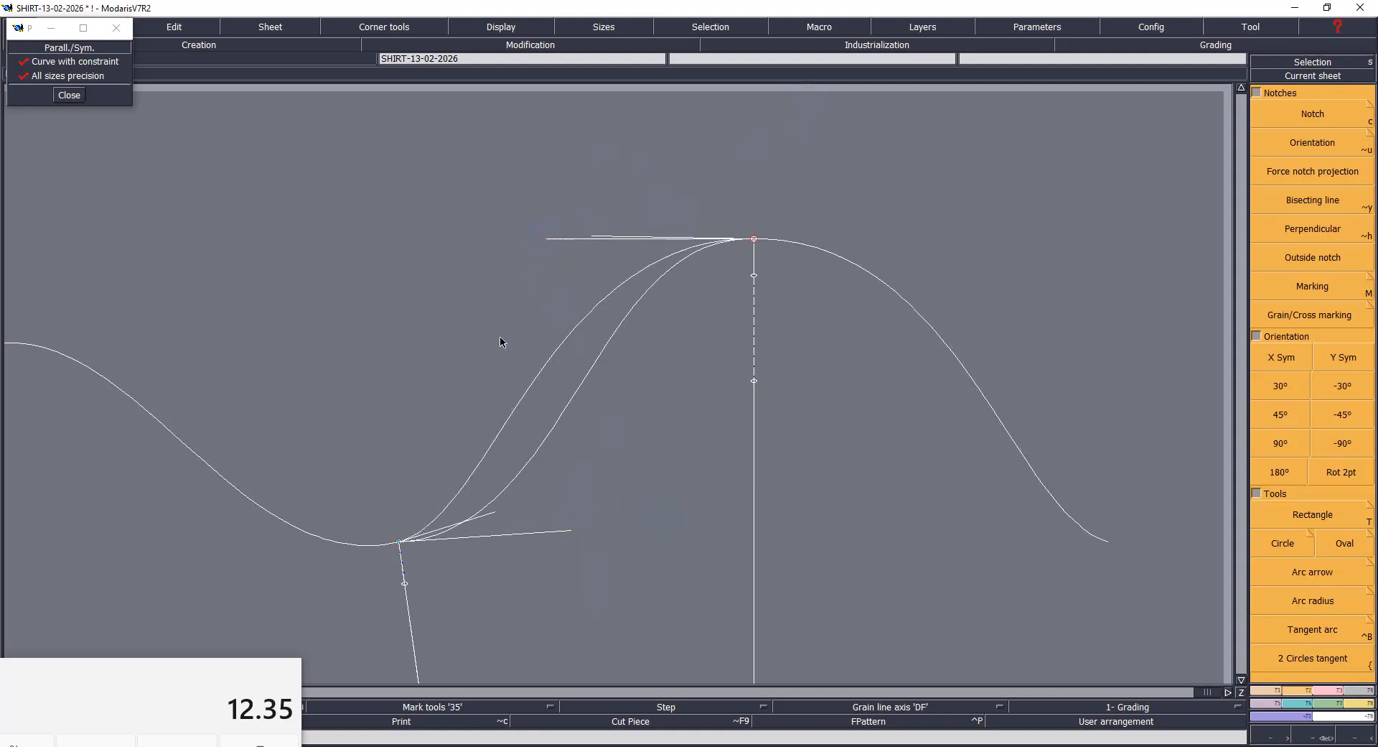
click(494, 515)
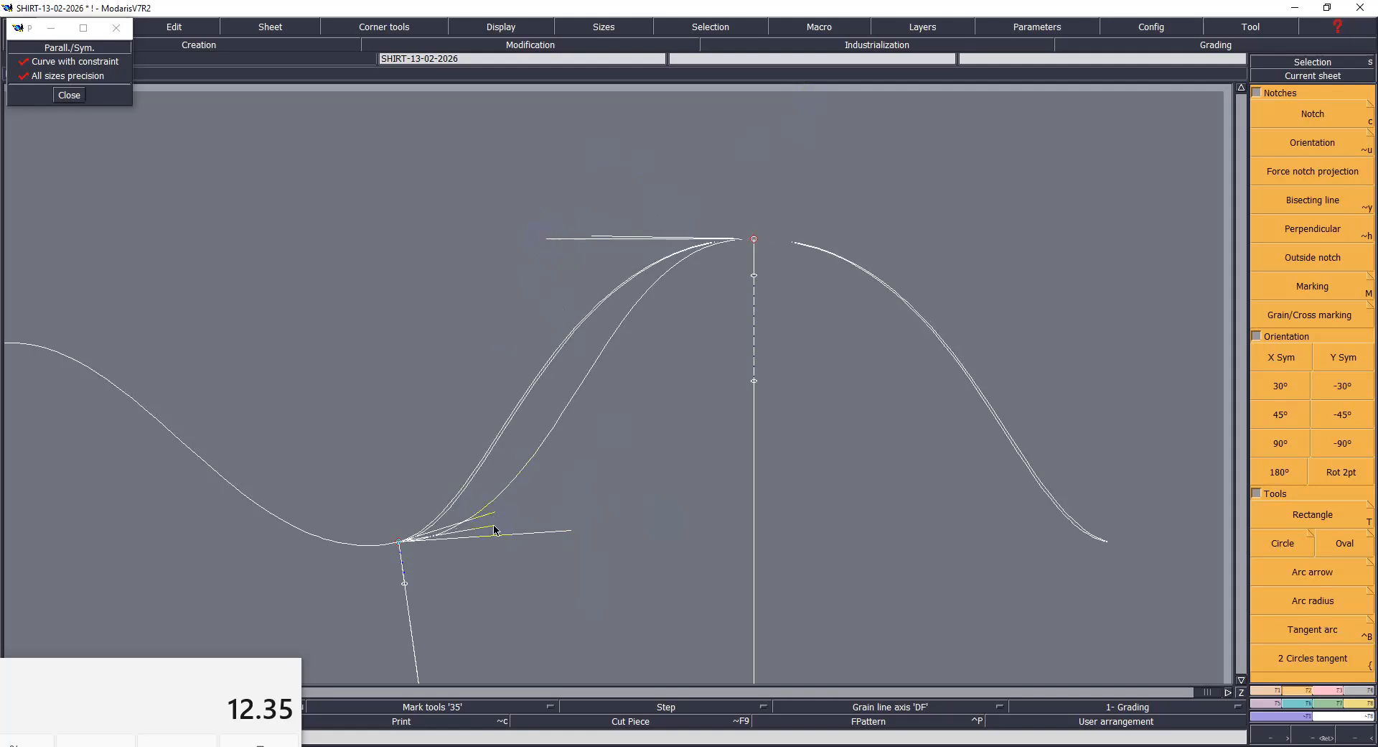
click(496, 530)
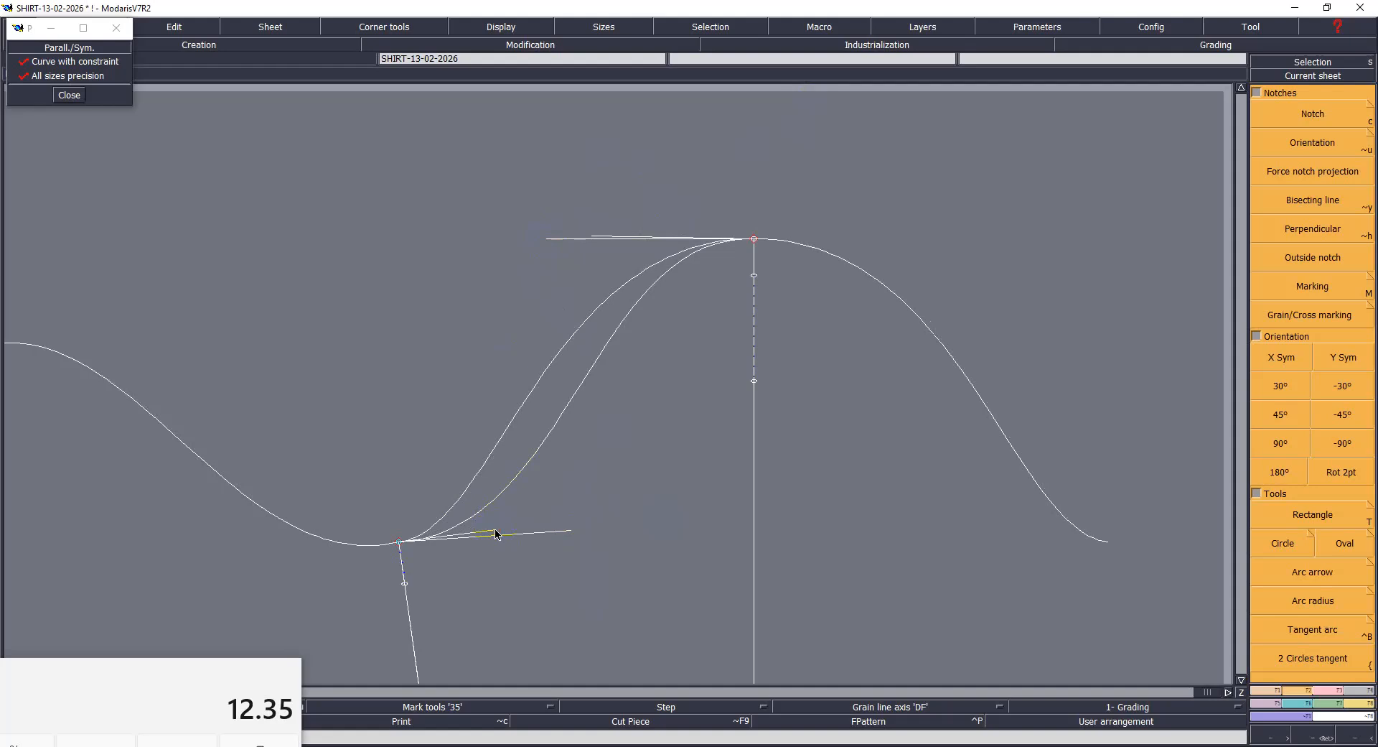
click(569, 530)
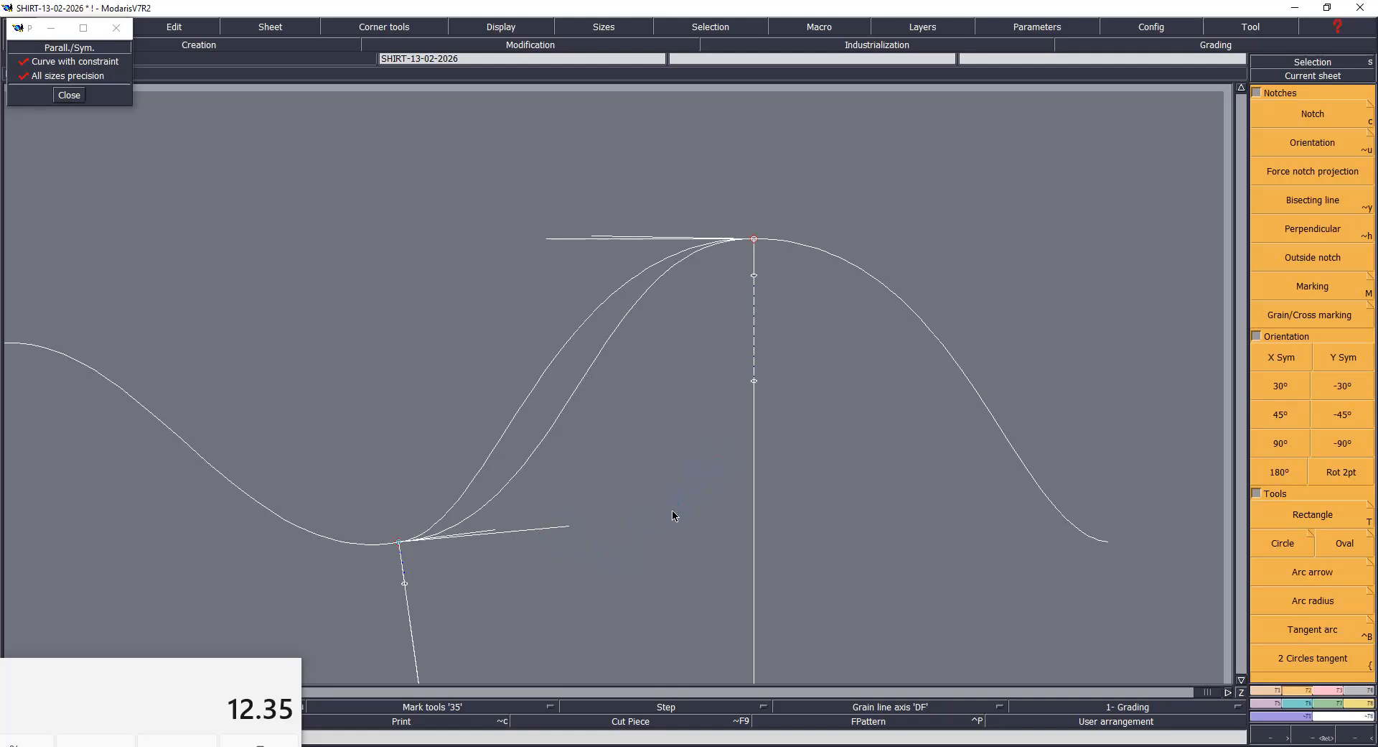
click(615, 479)
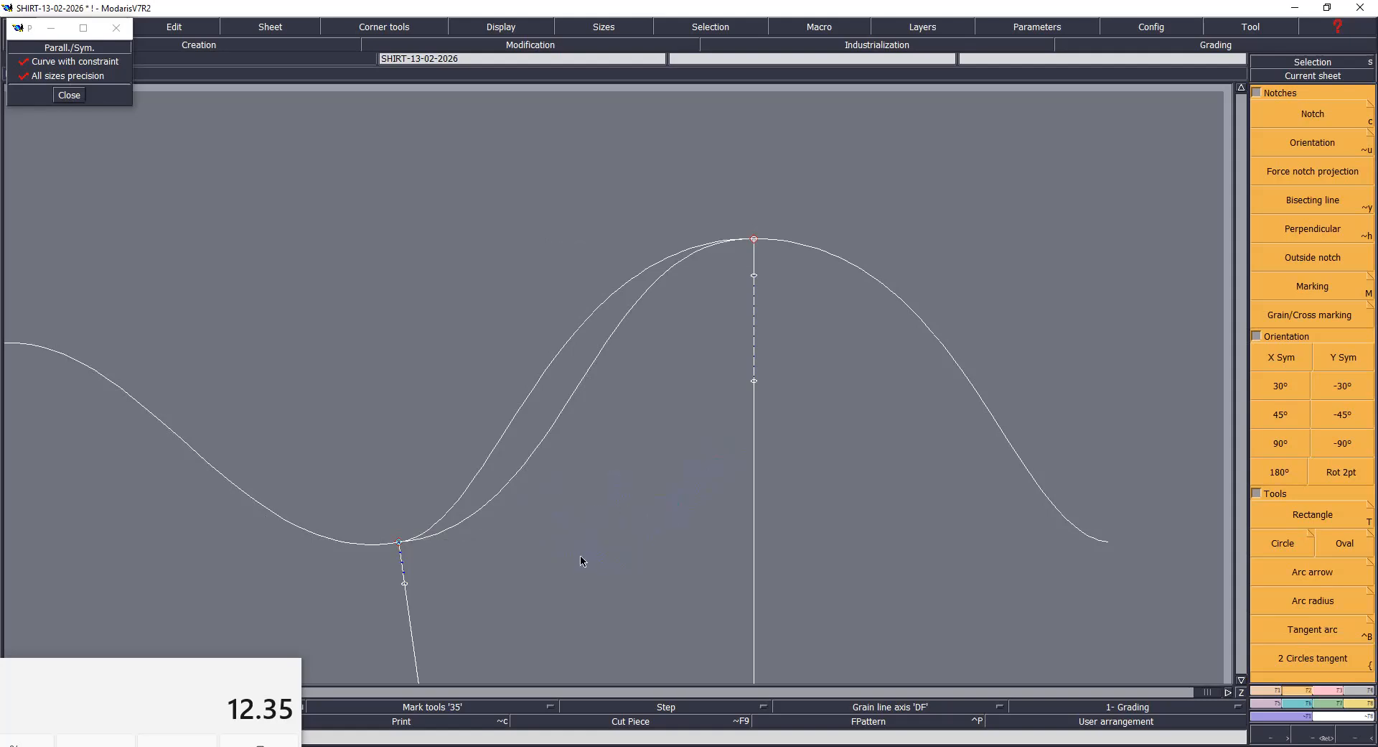
Step: Measure the front and back cap curves and compare their cumulated length with the armhole total in the measurement chart
click(402, 546)
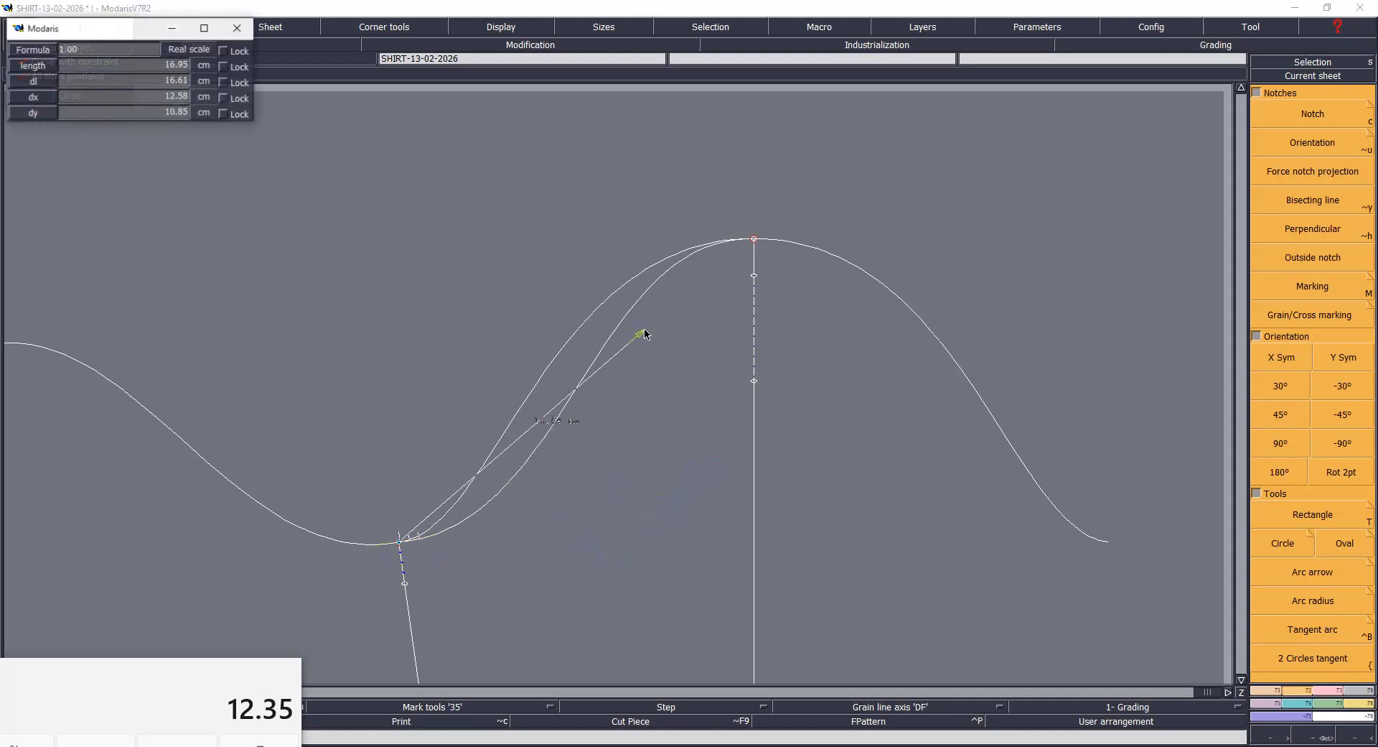
click(753, 239)
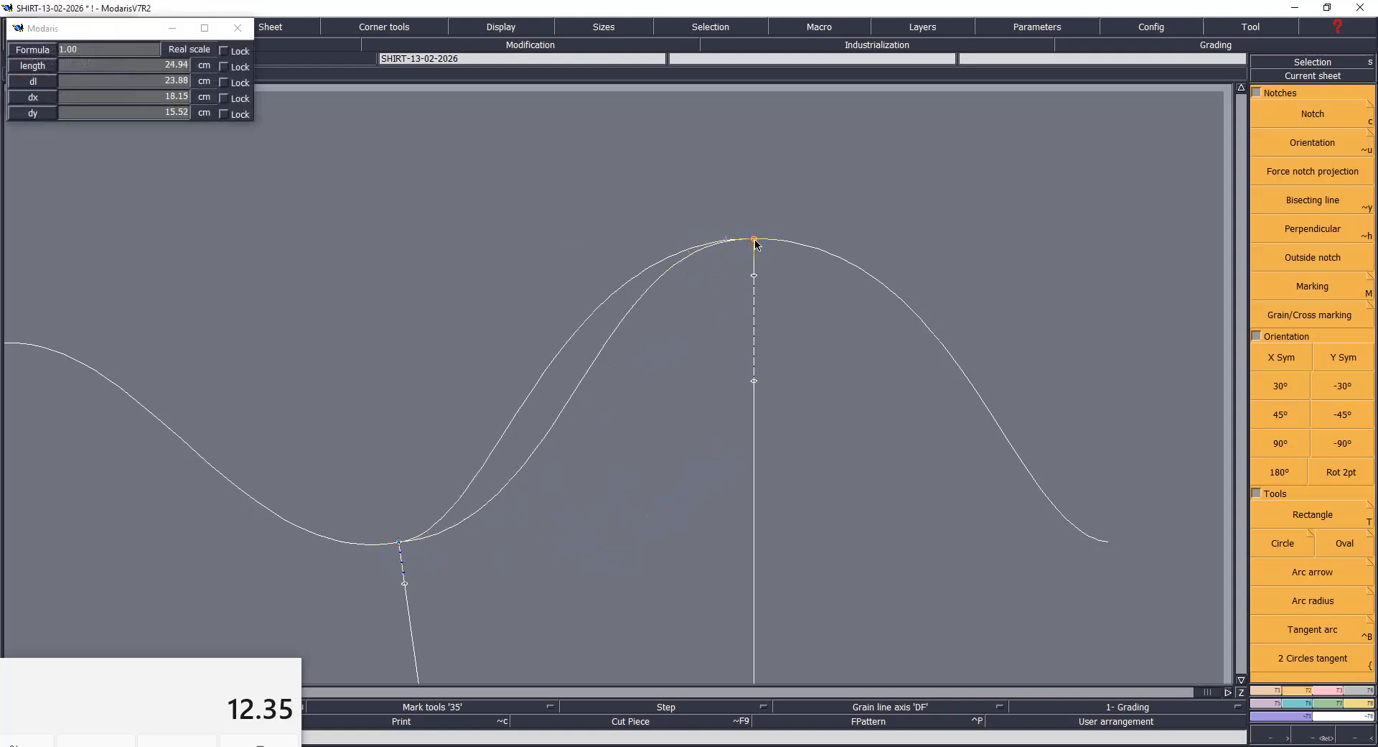
click(400, 544)
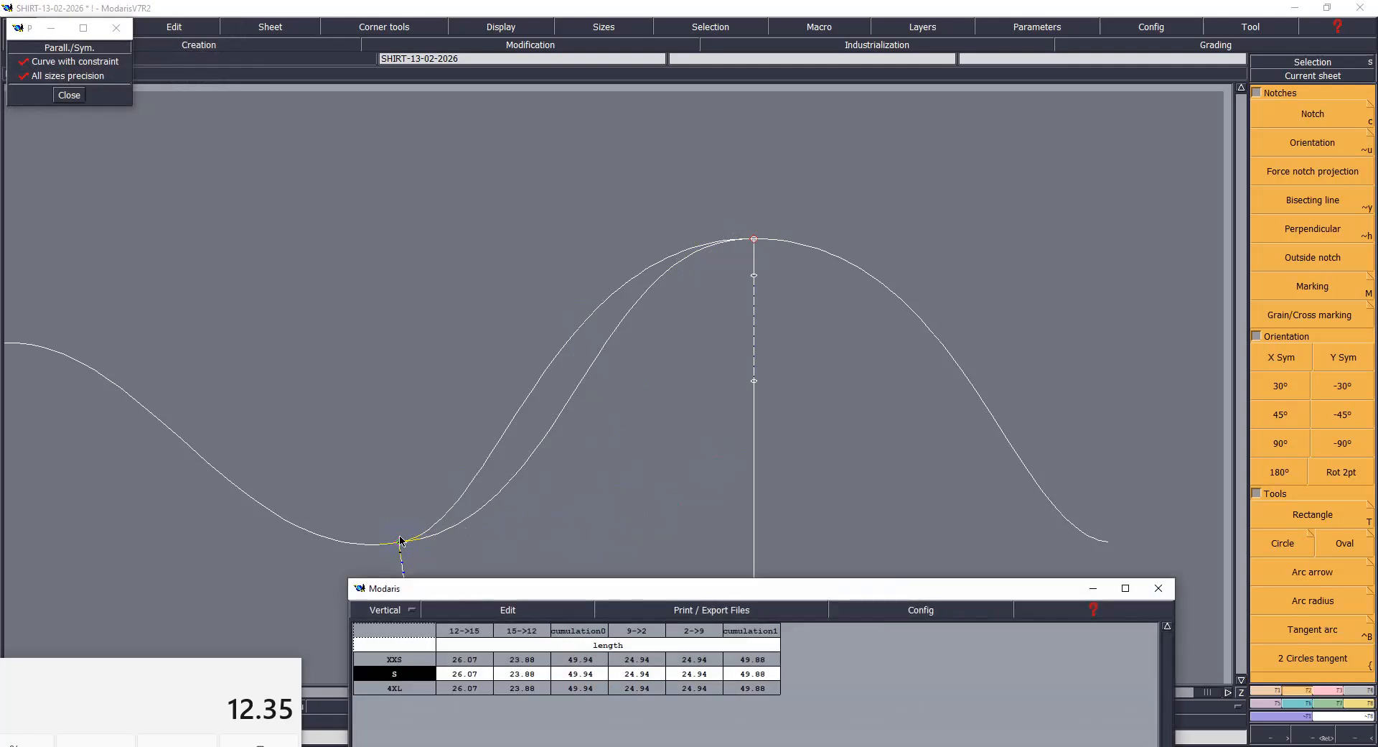
click(587, 688)
click(572, 675)
Step: Lower the sleeve's underarm point by 0.3 cm with an X shift of 0 and a Y shift of -0.3
click(397, 546)
text(0)
key(Down)
text(-.3)
key(Down)
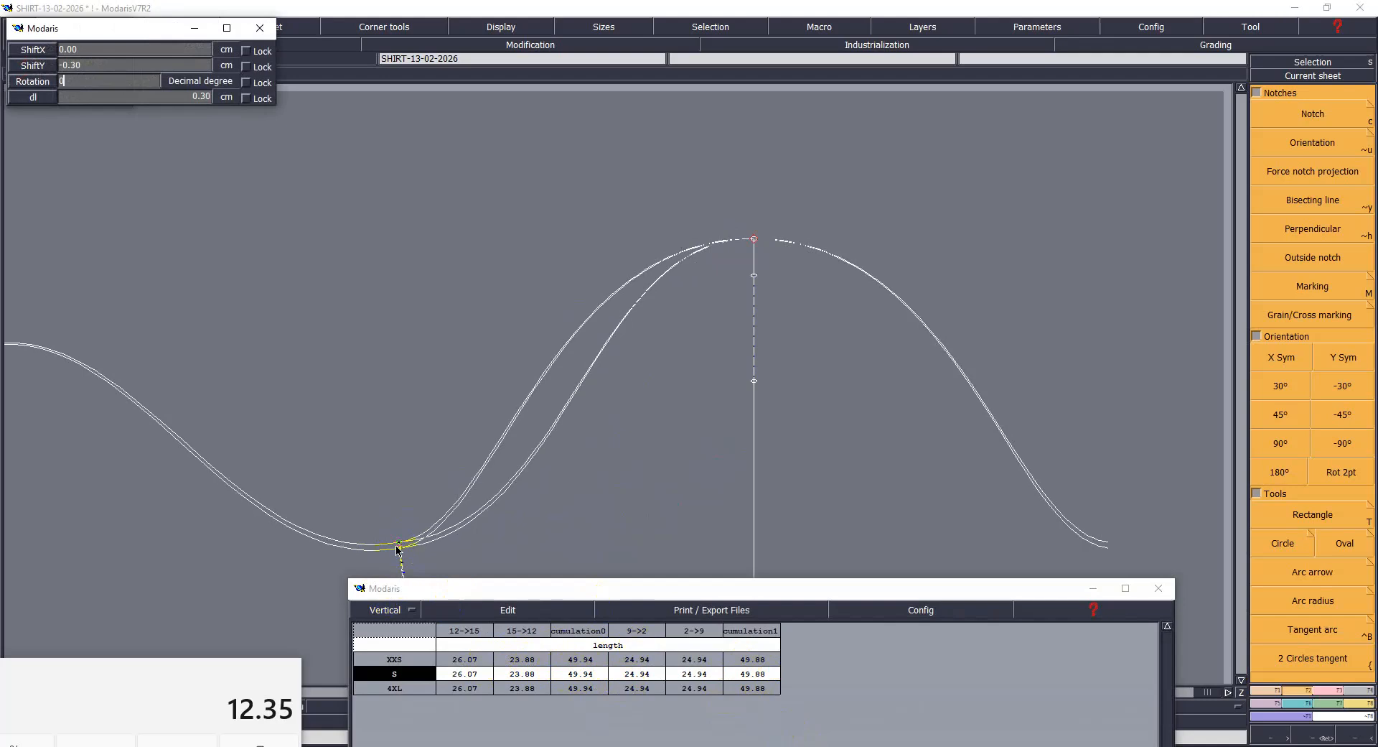
key(Return)
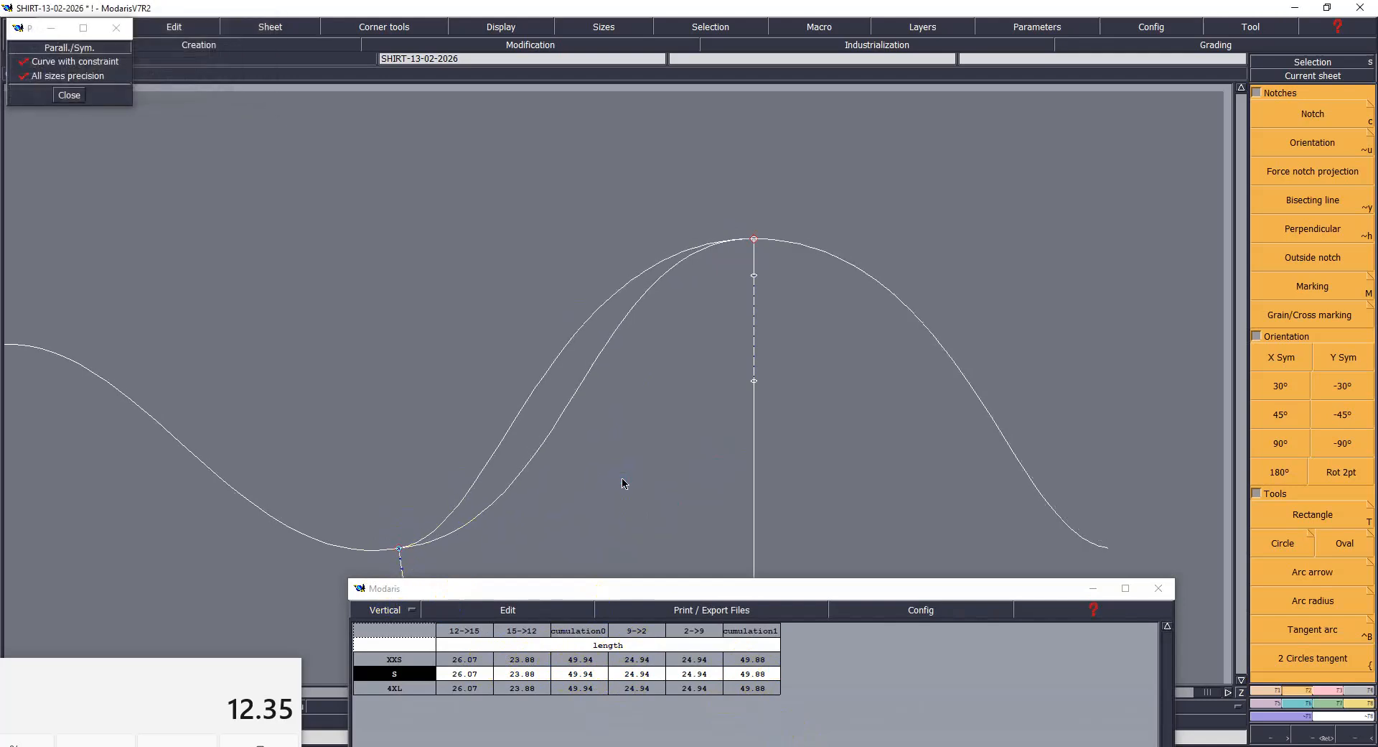
Step: Re-measure both cap curves, check the updated cumulated length in the measurement chart, and minimize the chart
click(400, 548)
click(751, 240)
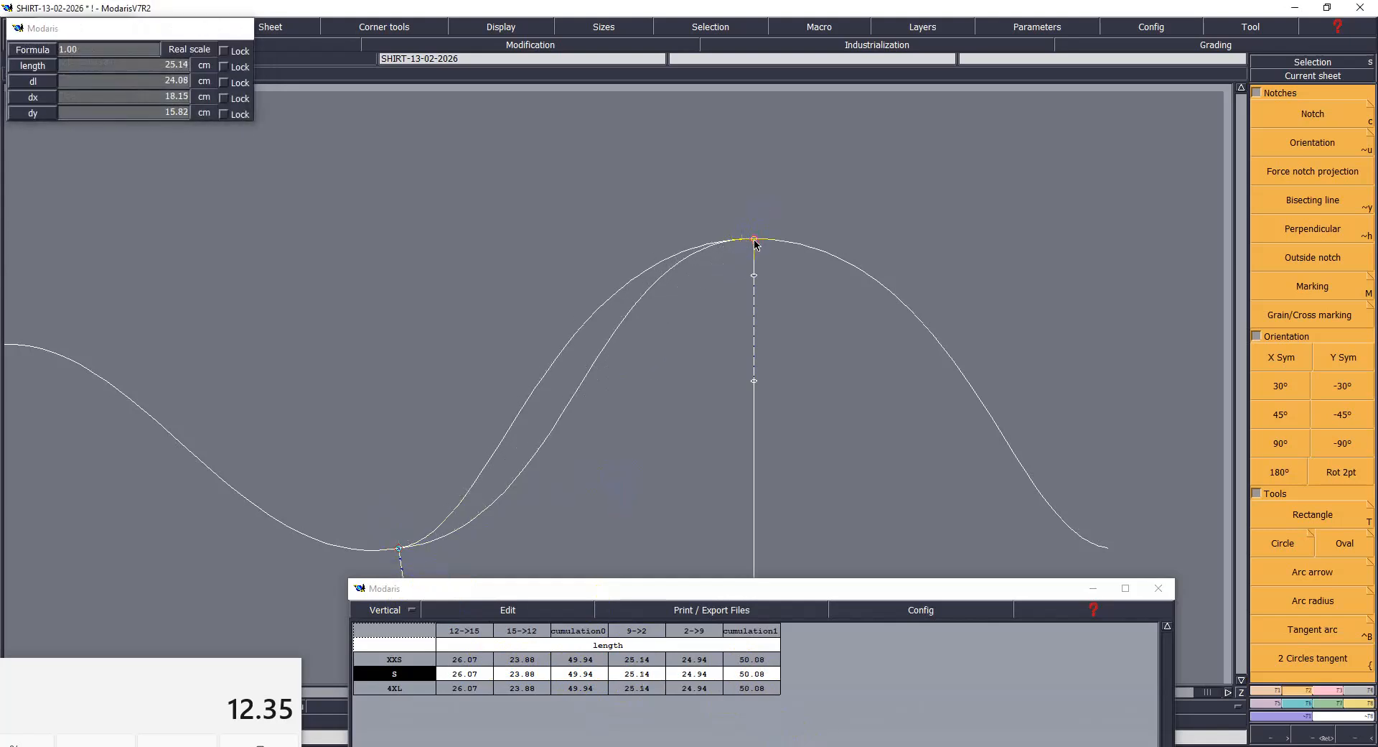
click(402, 550)
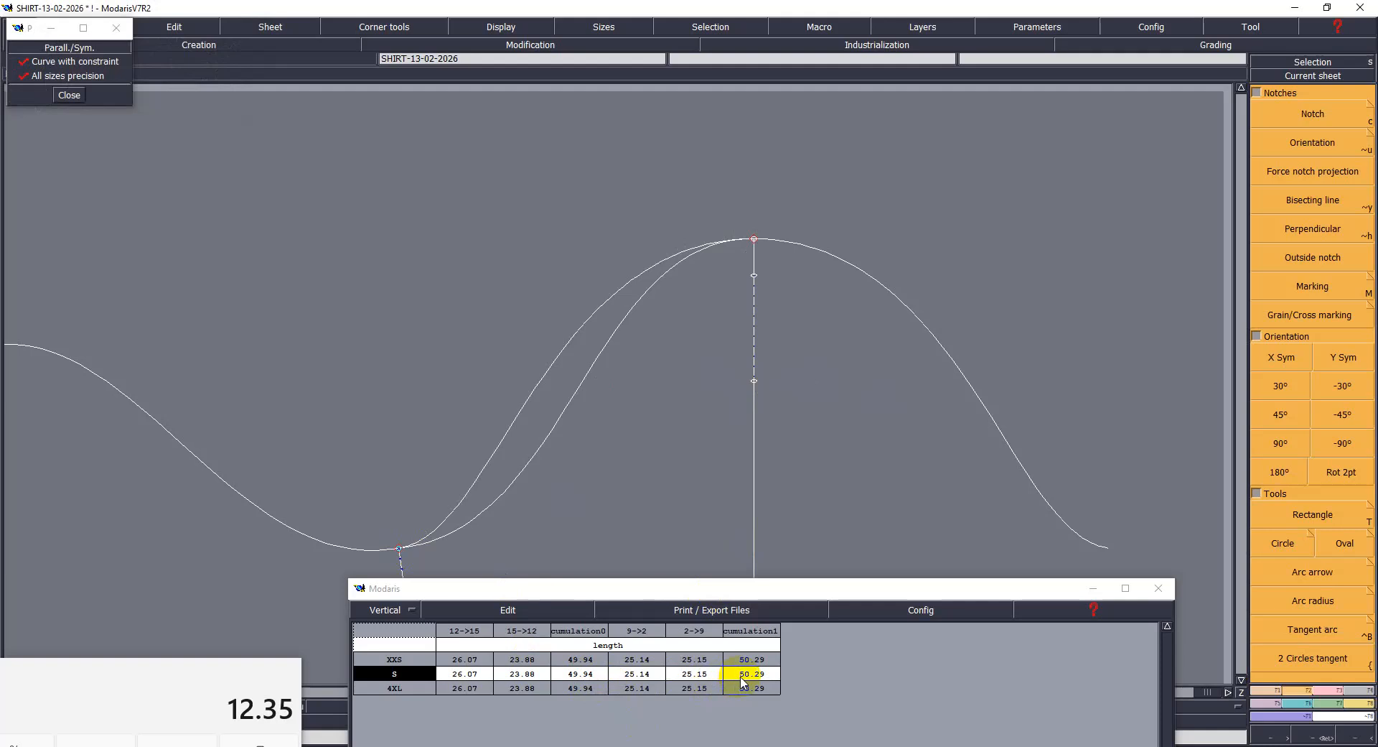
click(1100, 588)
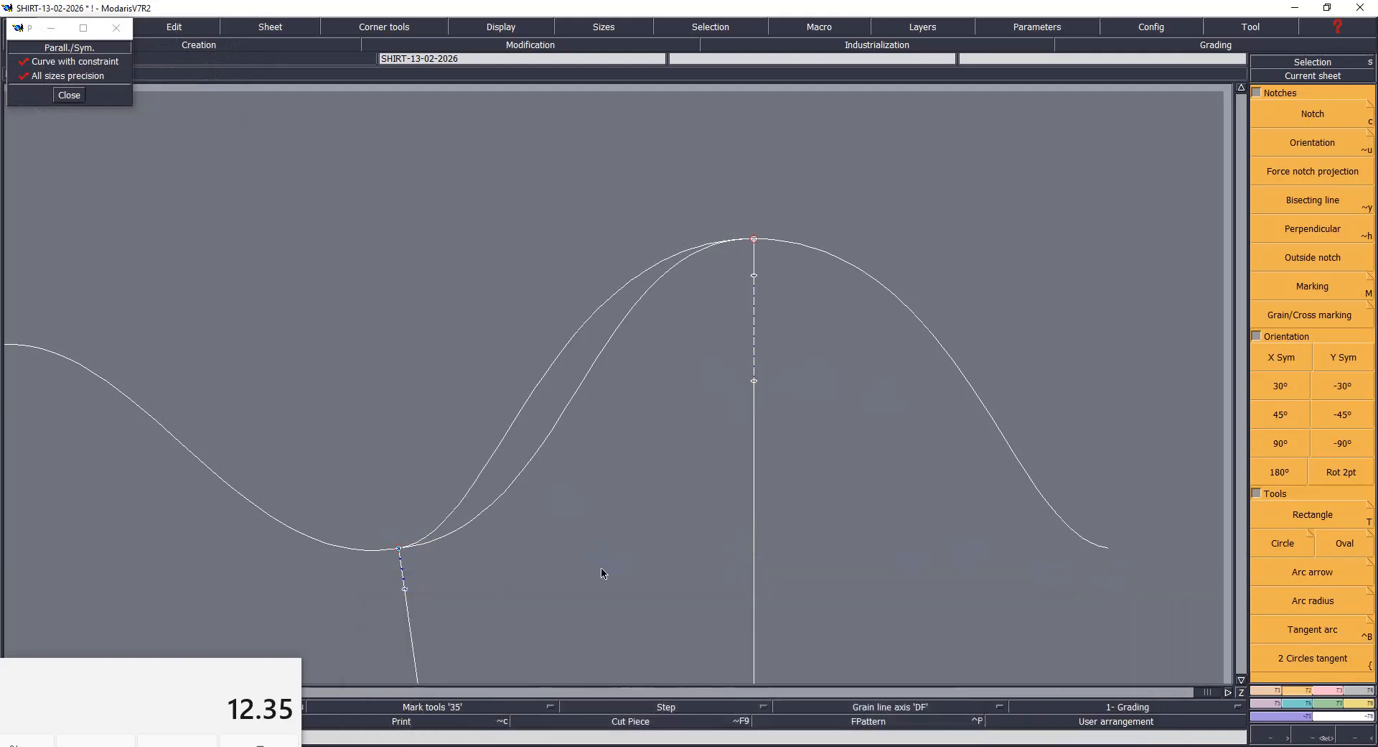
Step: Remove the mirrored copies of the cap curves and their symmetry axes on the centre line and underarm seam
click(635, 485)
click(991, 413)
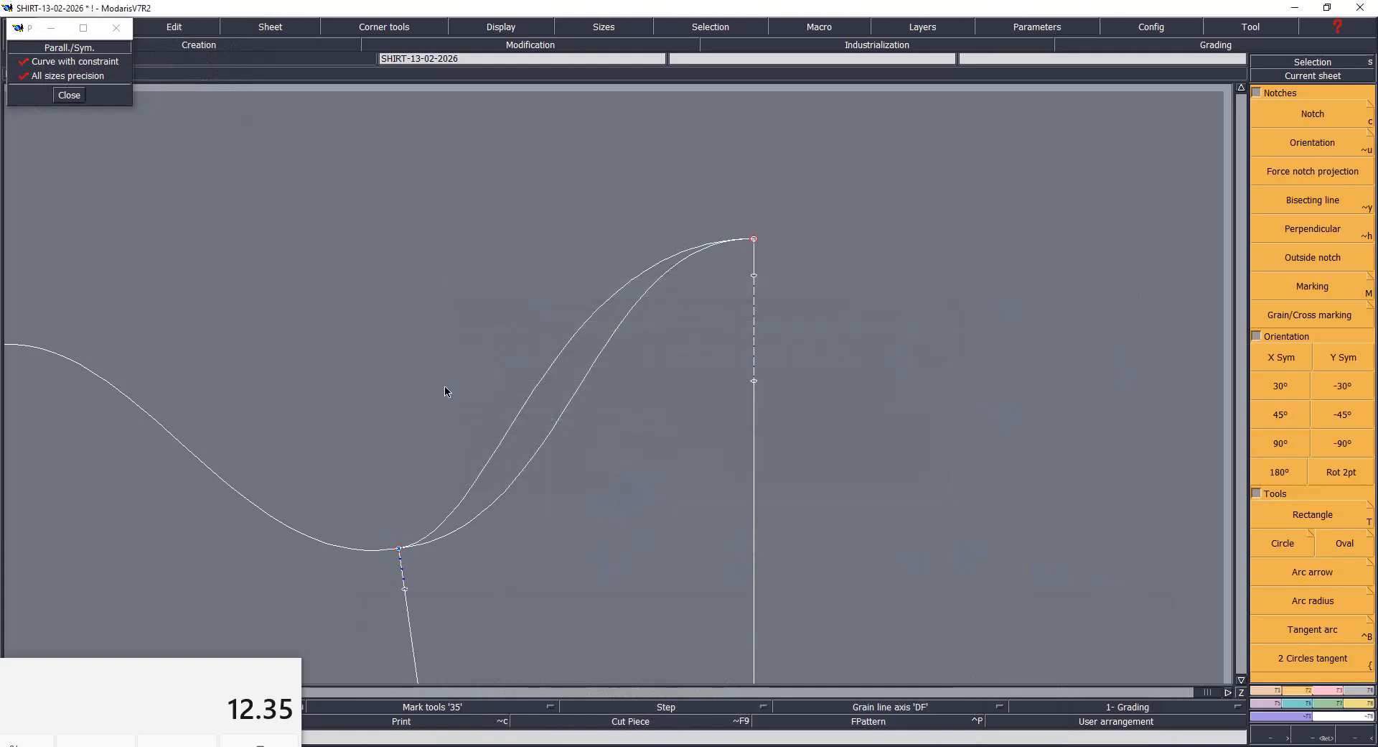
click(259, 511)
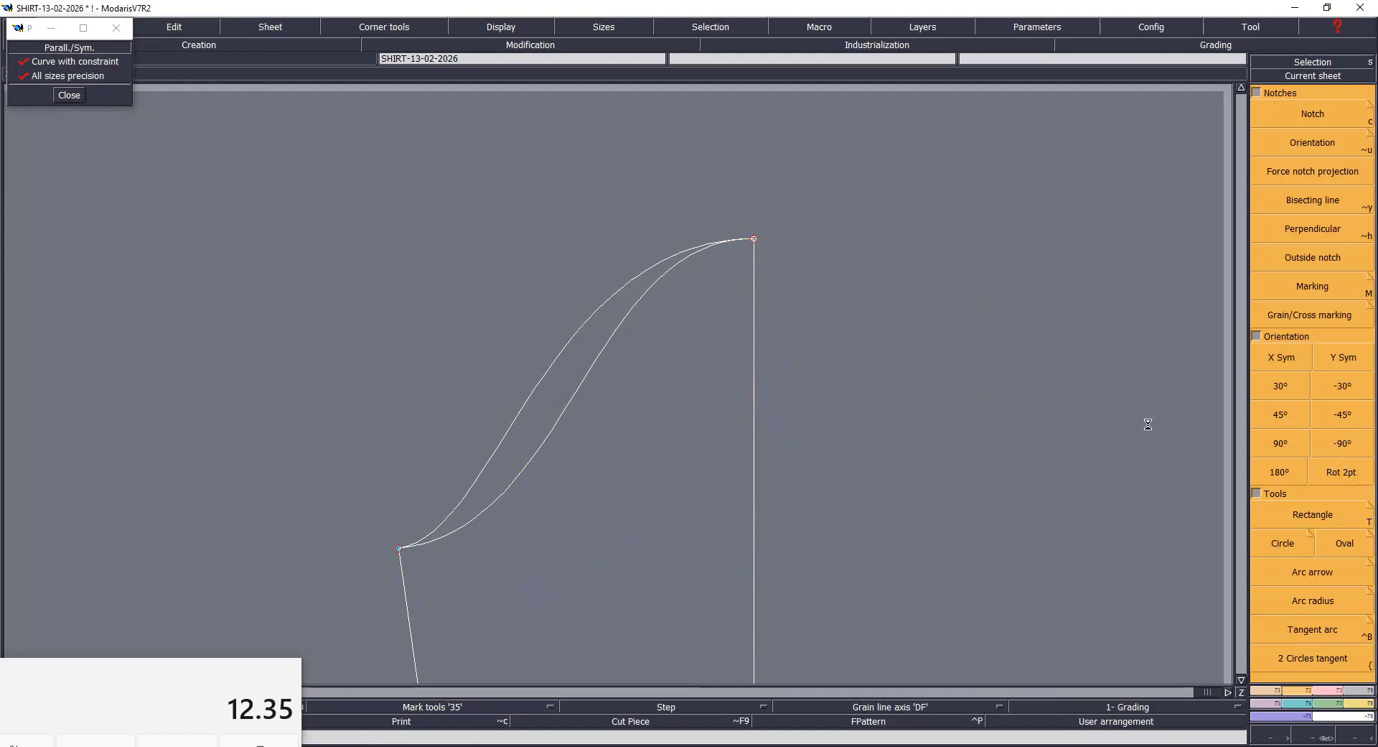
Step: Rotate the sleeve sheet back to horizontal with the cap facing right, and turn off the Curve with constraint option
key(Home)
mouse_move(230, 670)
mouse_down()
mouse_move(247, 712)
mouse_move(222, 732)
mouse_up()
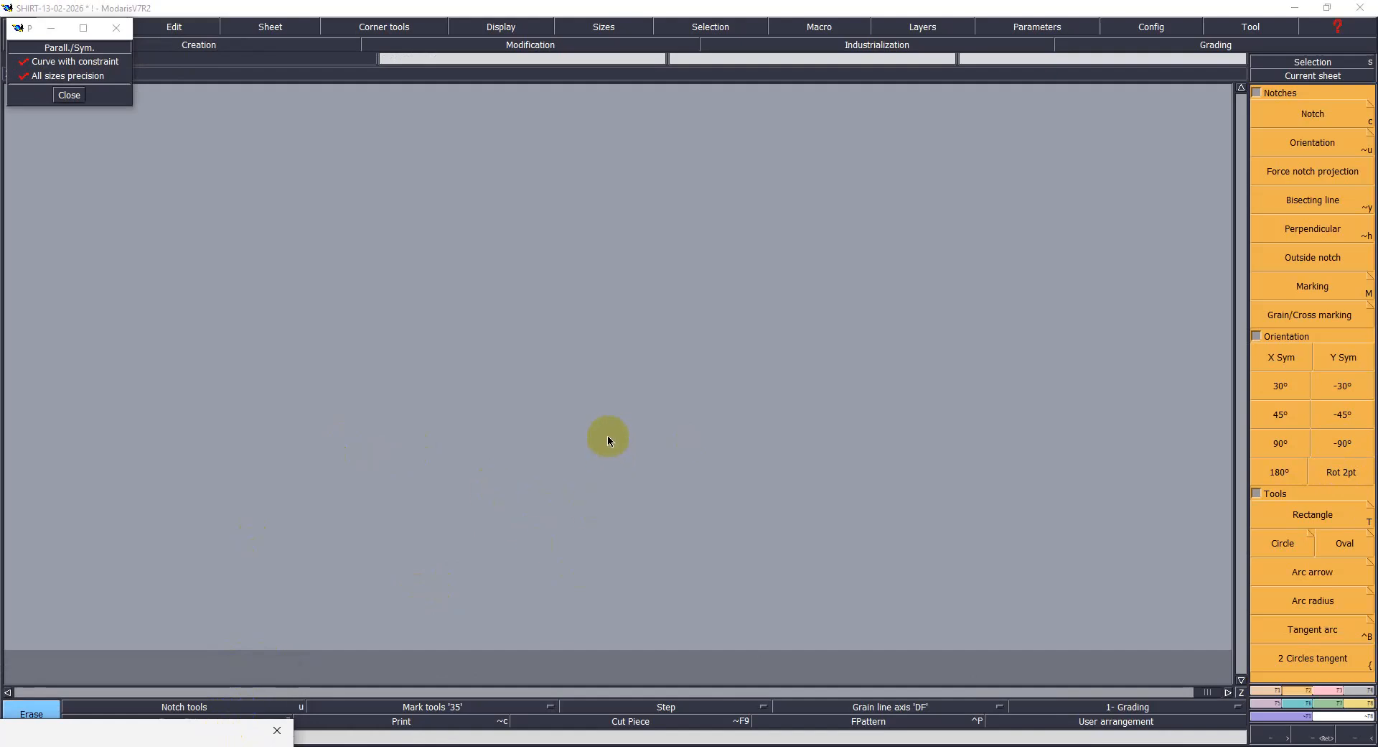
click(635, 452)
key(Home)
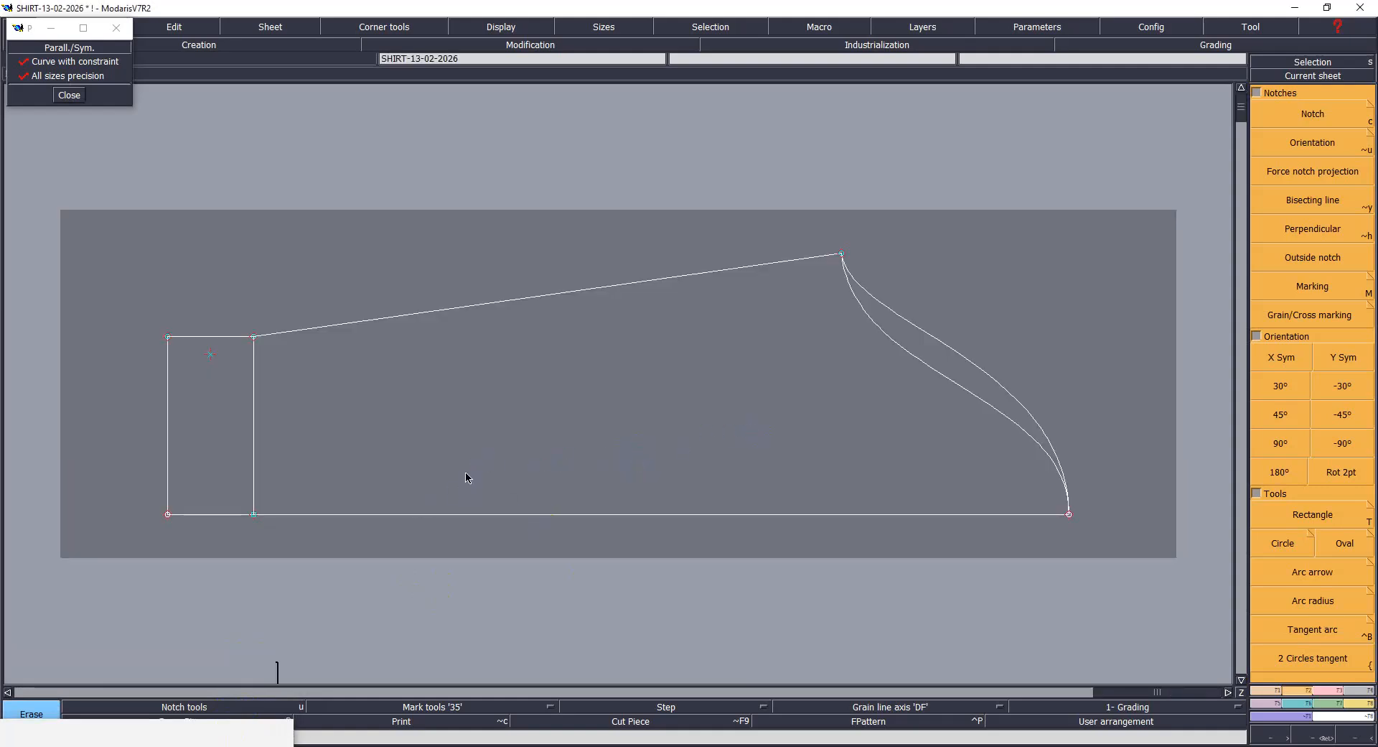
click(619, 465)
click(72, 62)
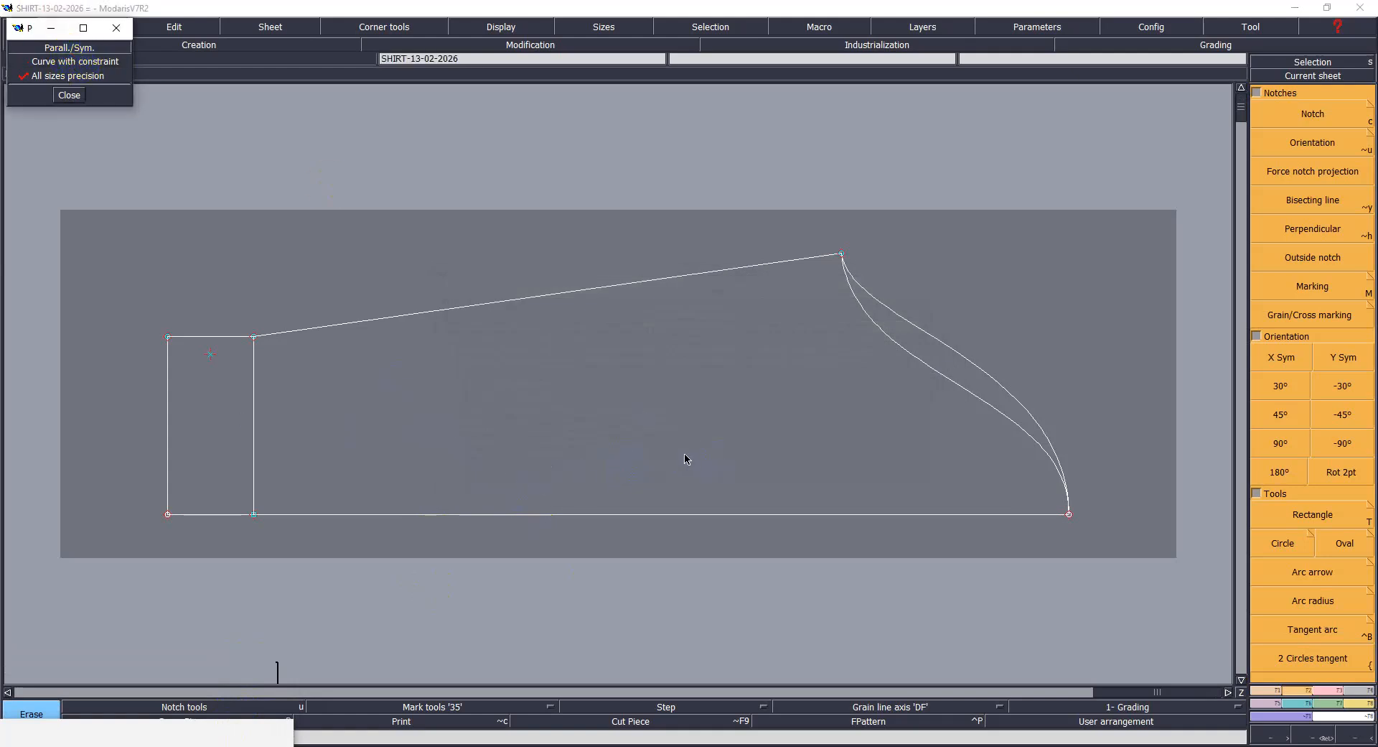
Step: Mirror the underarm seam, outer cap curve and cuff lines across a symmetry axis on the sleeve centre line
key(shift+s)
click(720, 514)
click(844, 514)
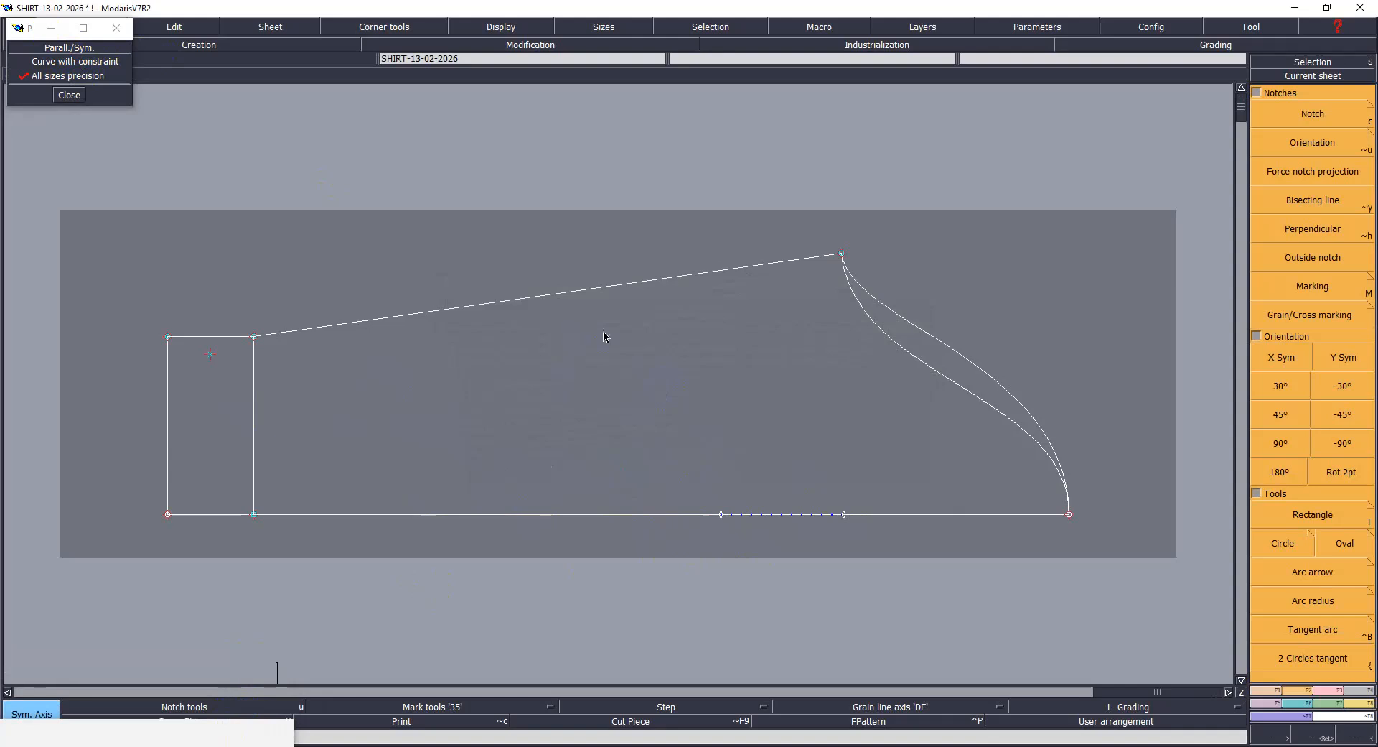
key(alt+s)
click(625, 284)
click(920, 329)
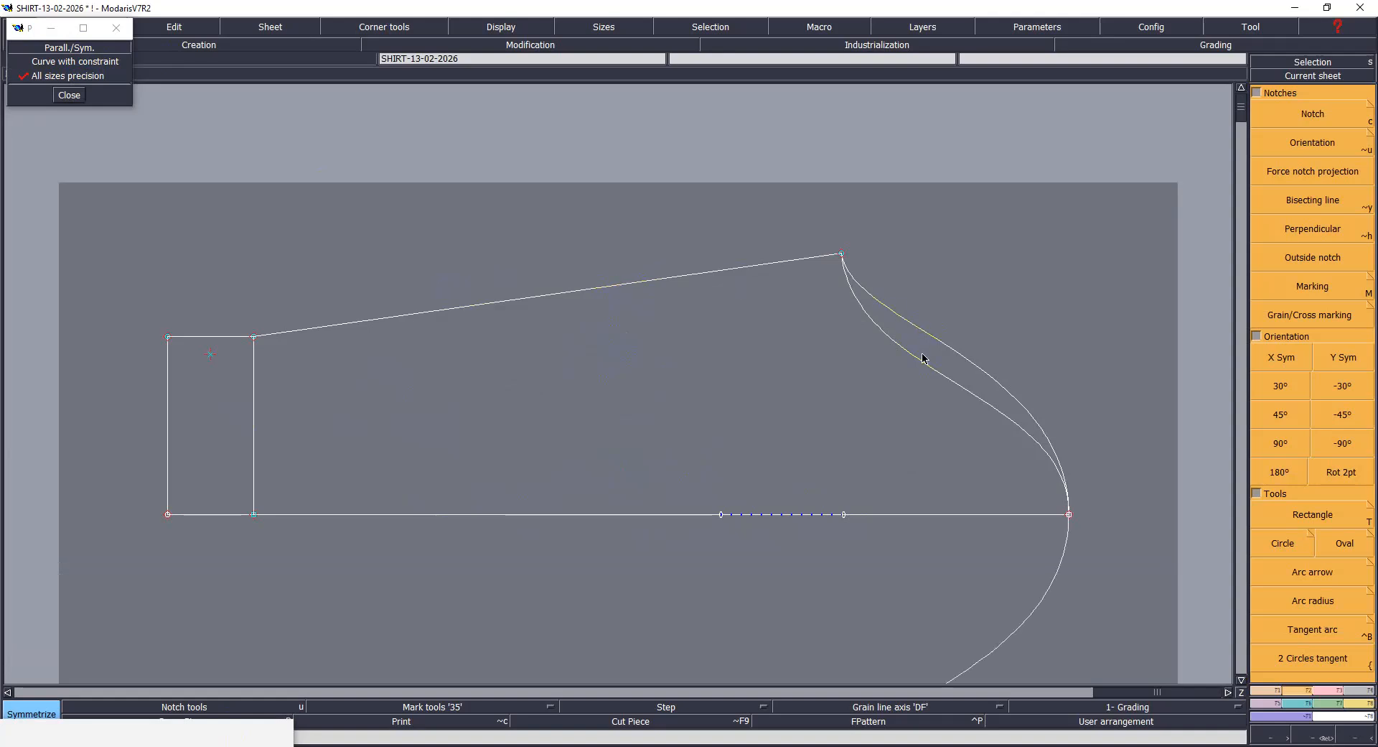
click(252, 410)
click(167, 402)
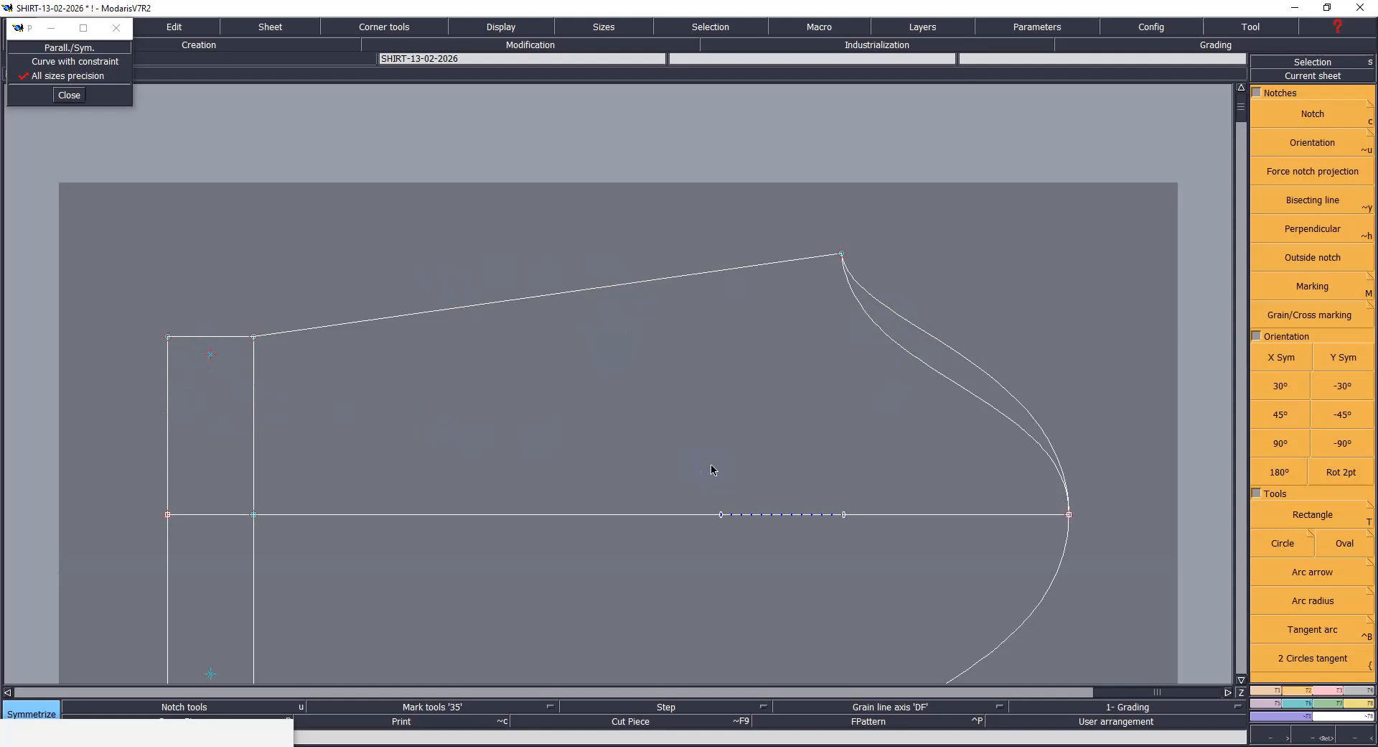
Step: Delete the outer cap curve from the original half, remove the symmetry axis from the centre line, and save the model
key(Home)
key(Delete)
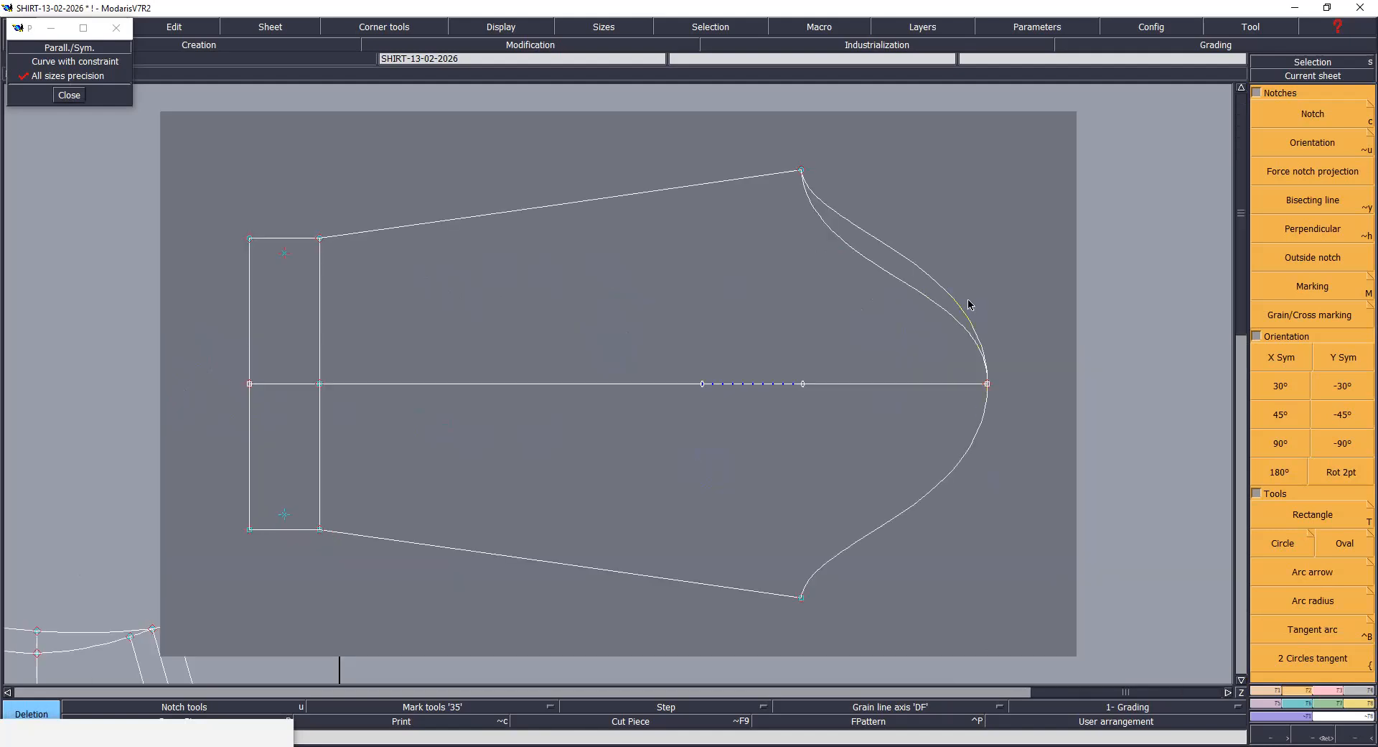
click(932, 284)
drag(654, 297, 867, 460)
key(Delete)
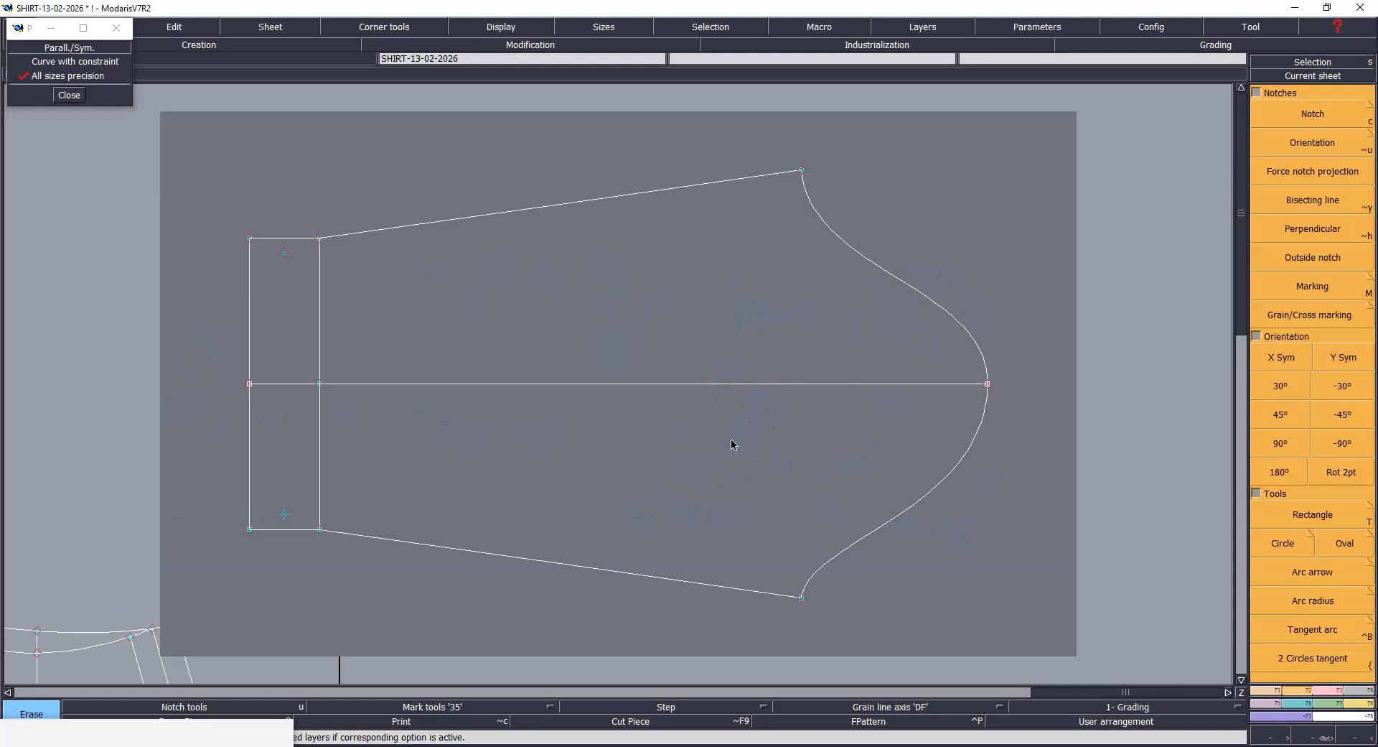
key(ctrl+s)
click(529, 465)
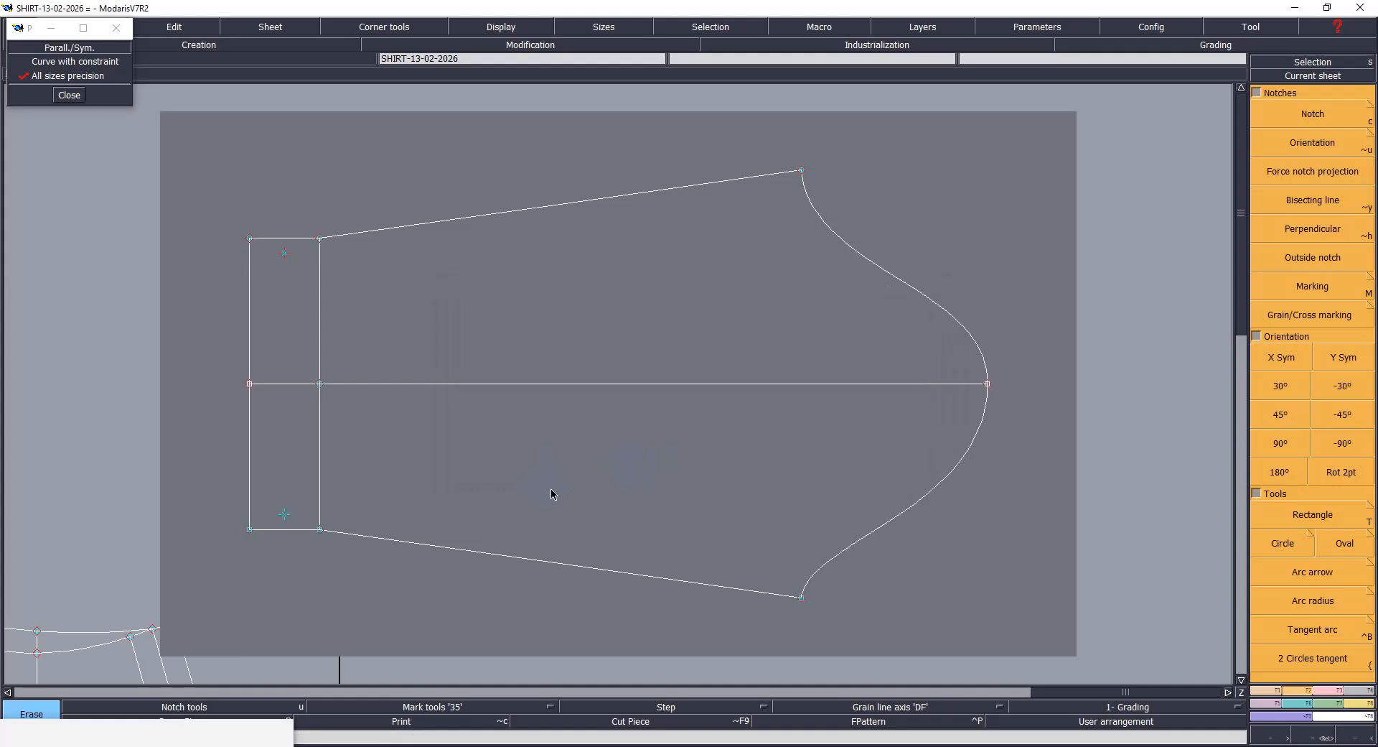
Step: Attach the coincident points at the top of the sleeve cap, test the joint by moving it, and undo the trial move
key(a)
click(987, 386)
click(987, 385)
click(986, 384)
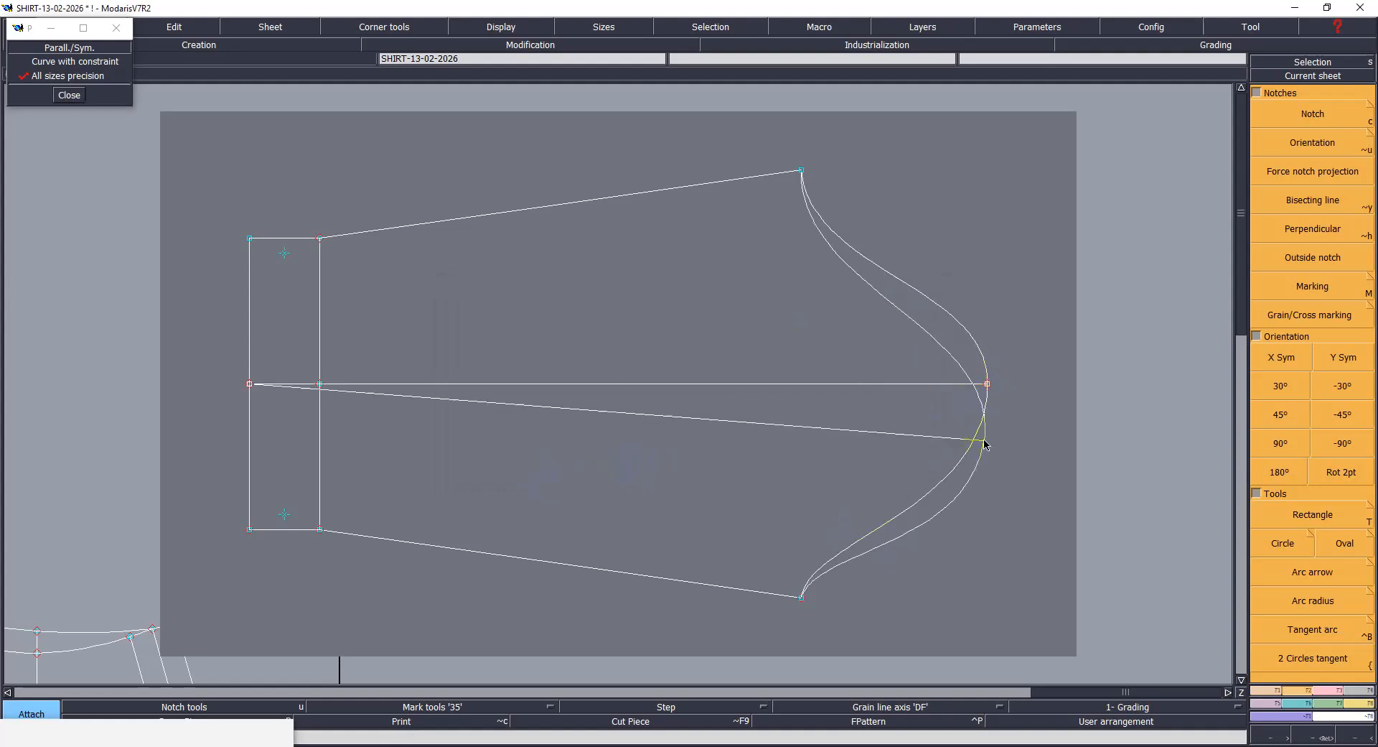
click(959, 395)
key(ctrl+z)
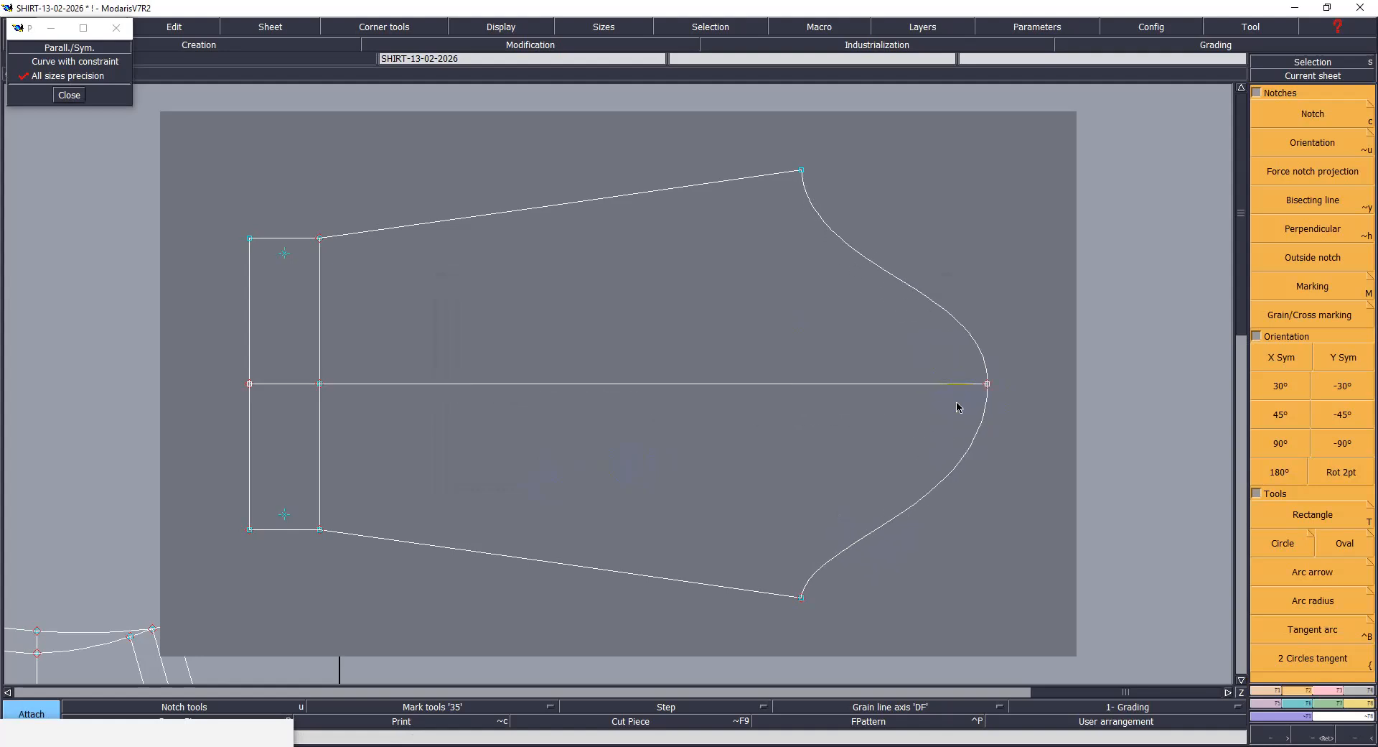
Step: Attach the mirrored half's underarm points, test-move the seam's cuff end, and undo the trial move
click(799, 598)
click(799, 600)
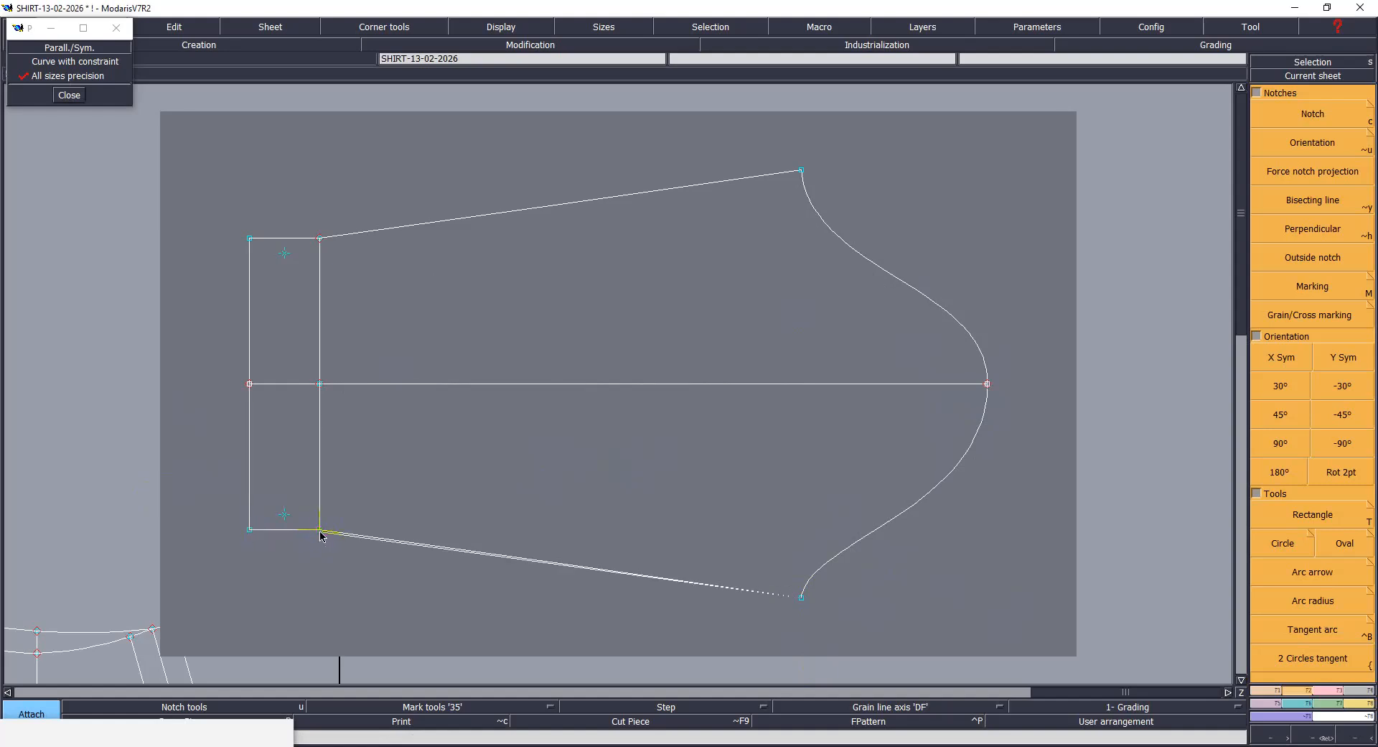
drag(319, 529, 331, 506)
key(ctrl+z)
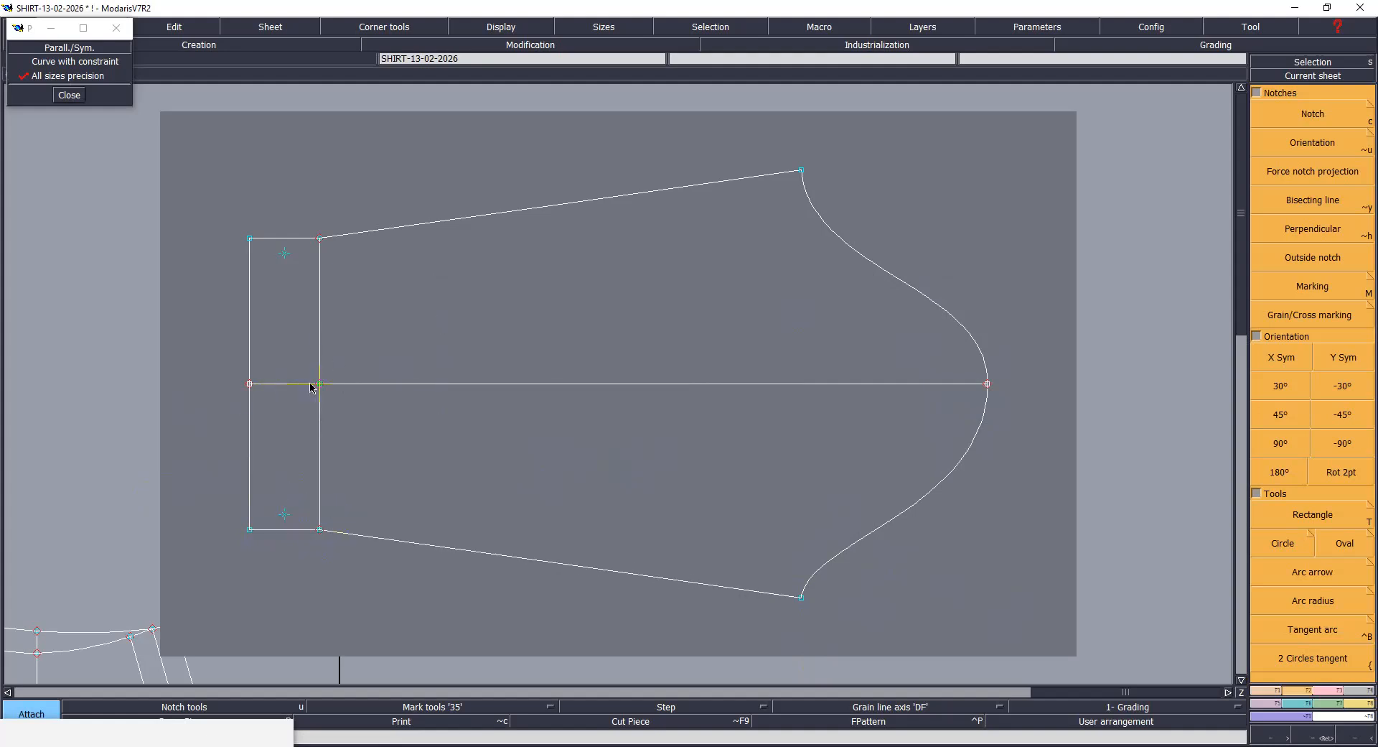
Step: Attach the coincident points at the centre of the cuff's outer edge and save the model
click(250, 384)
click(249, 384)
right_click(420, 436)
key(ctrl+s)
click(598, 462)
Step: Replace the centre line with a straight line from the middle of the sleeve hem to the cap top, and save
key(Delete)
click(285, 383)
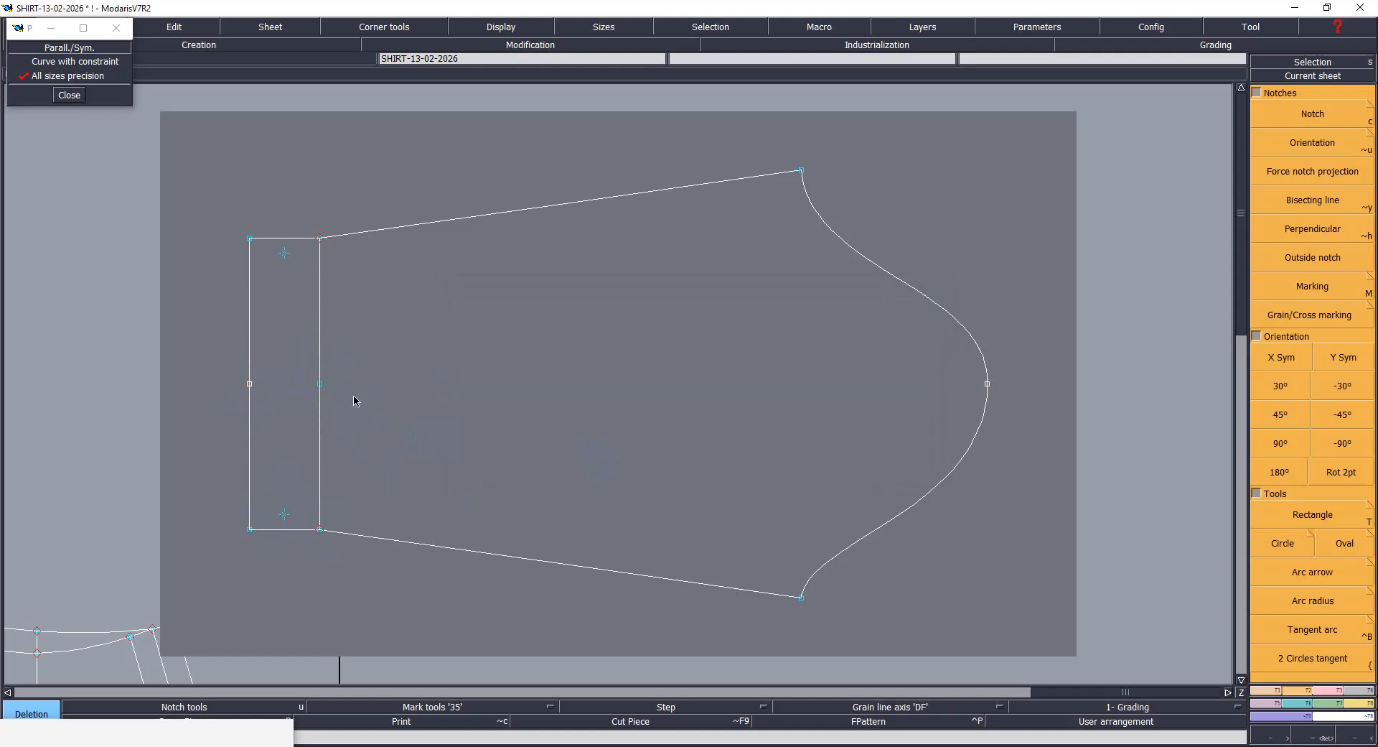
key(b)
click(319, 384)
click(987, 384)
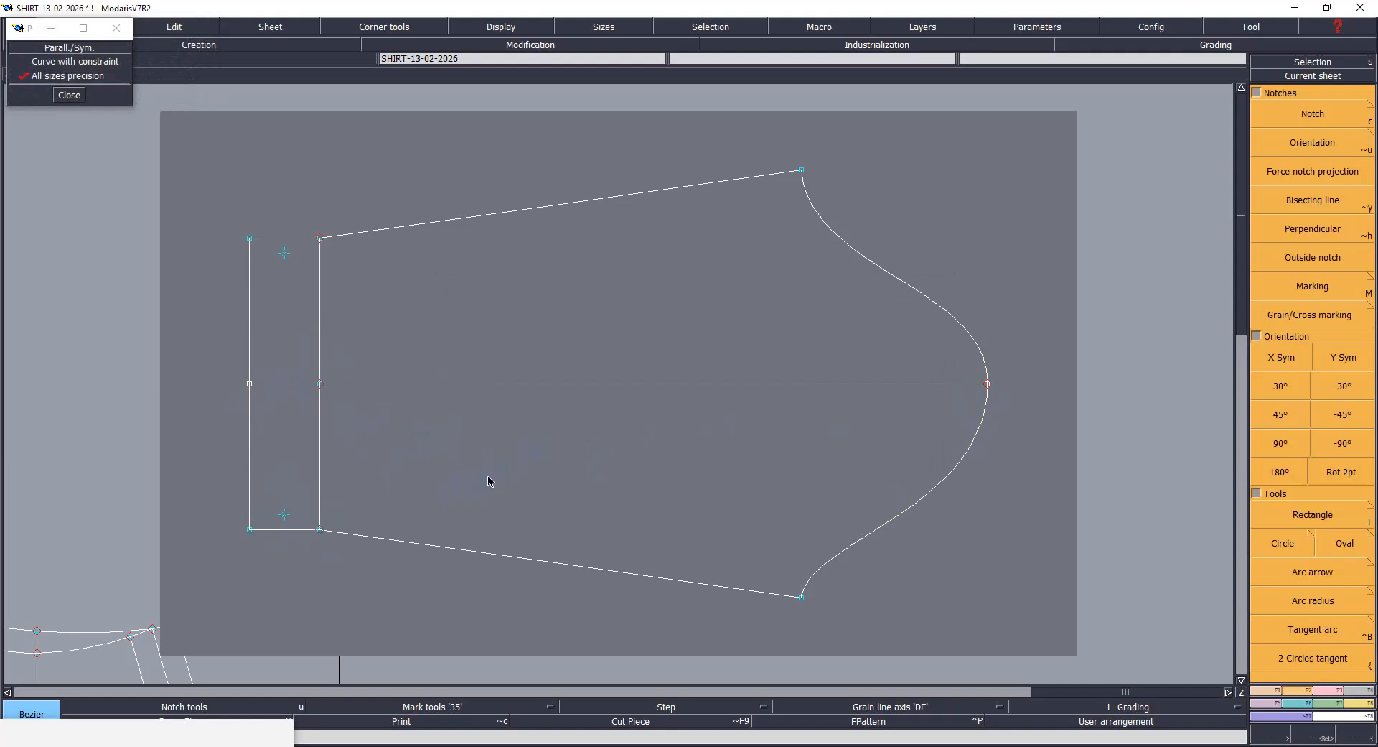
key(ctrl+s)
click(621, 464)
Step: Place two notches side by side on the lower half of the sleeve cap curve and save the model
key(c)
click(877, 531)
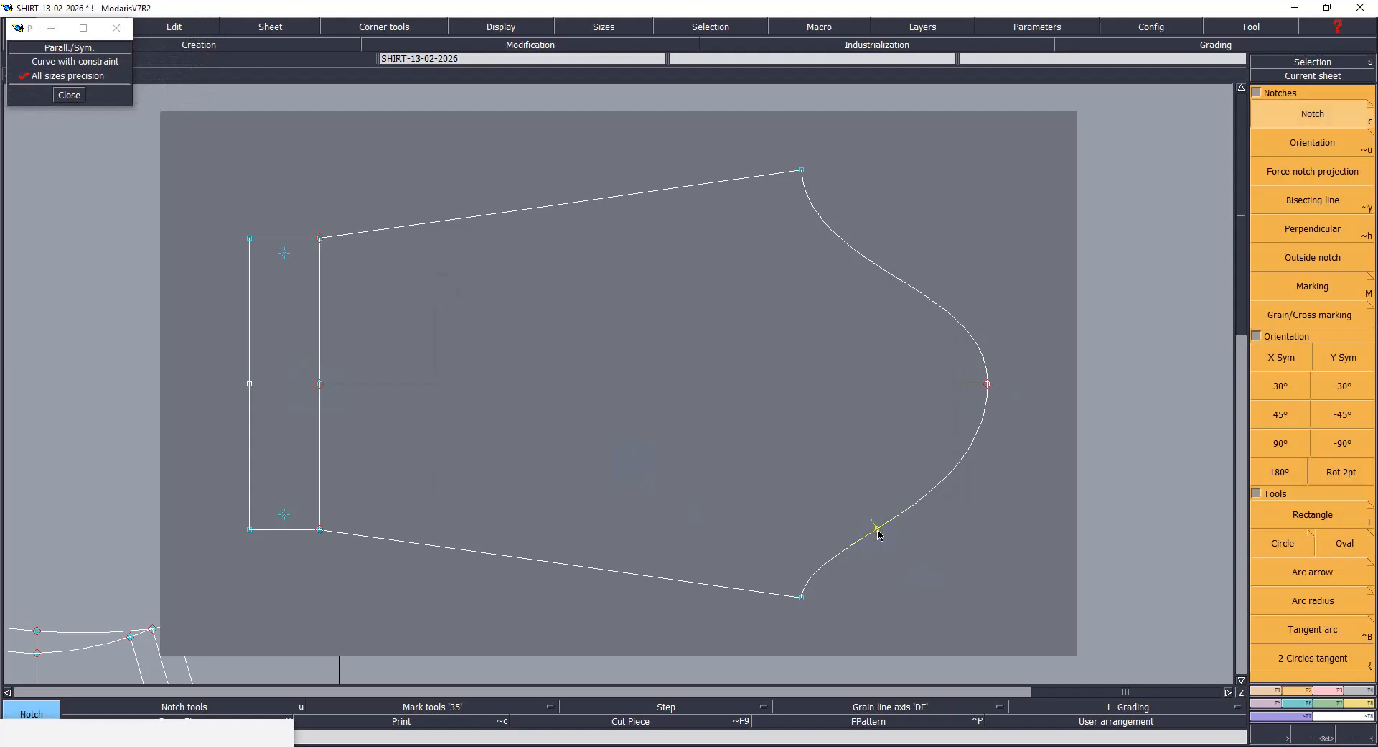
click(889, 523)
key(ctrl+s)
click(618, 461)
Step: Duplicate the whole cuff rectangle and place the copy horizontally beyond the sleeve's cuff end
key(Home)
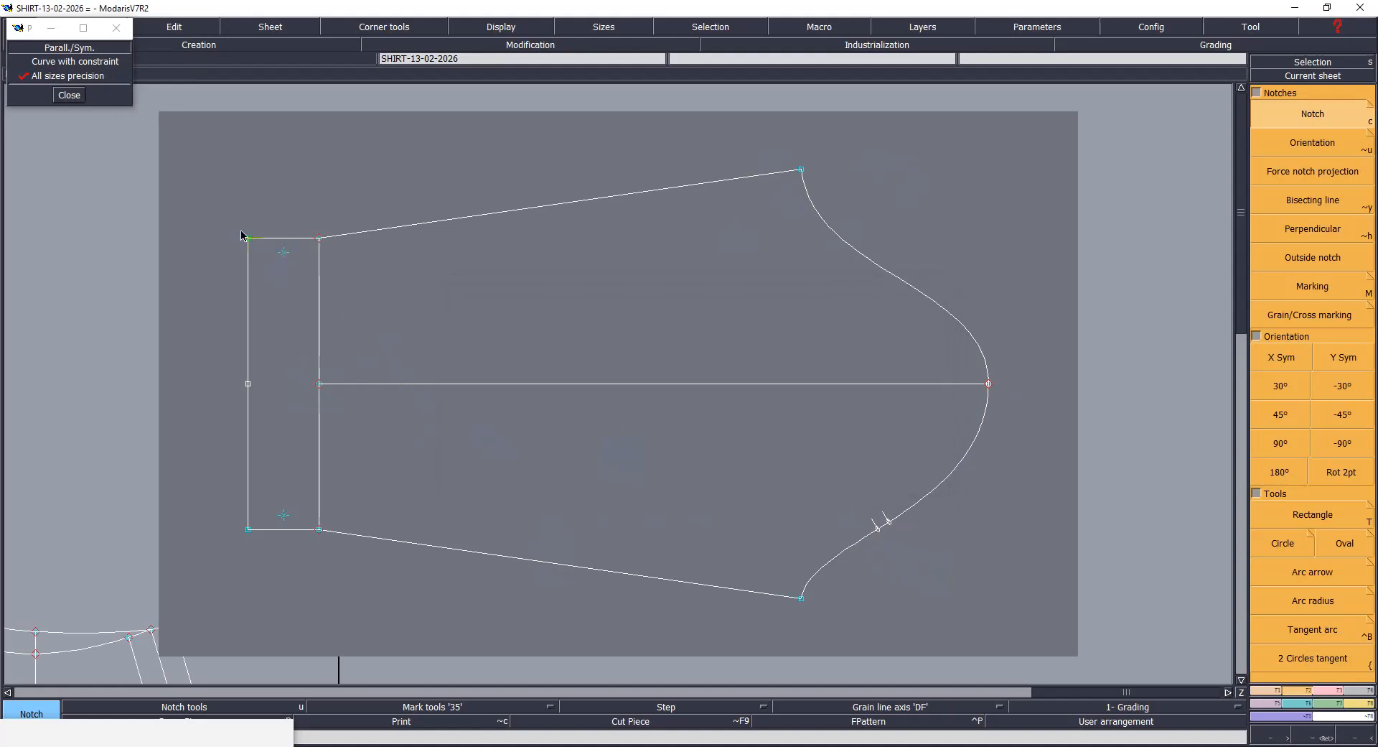
drag(205, 186, 344, 585)
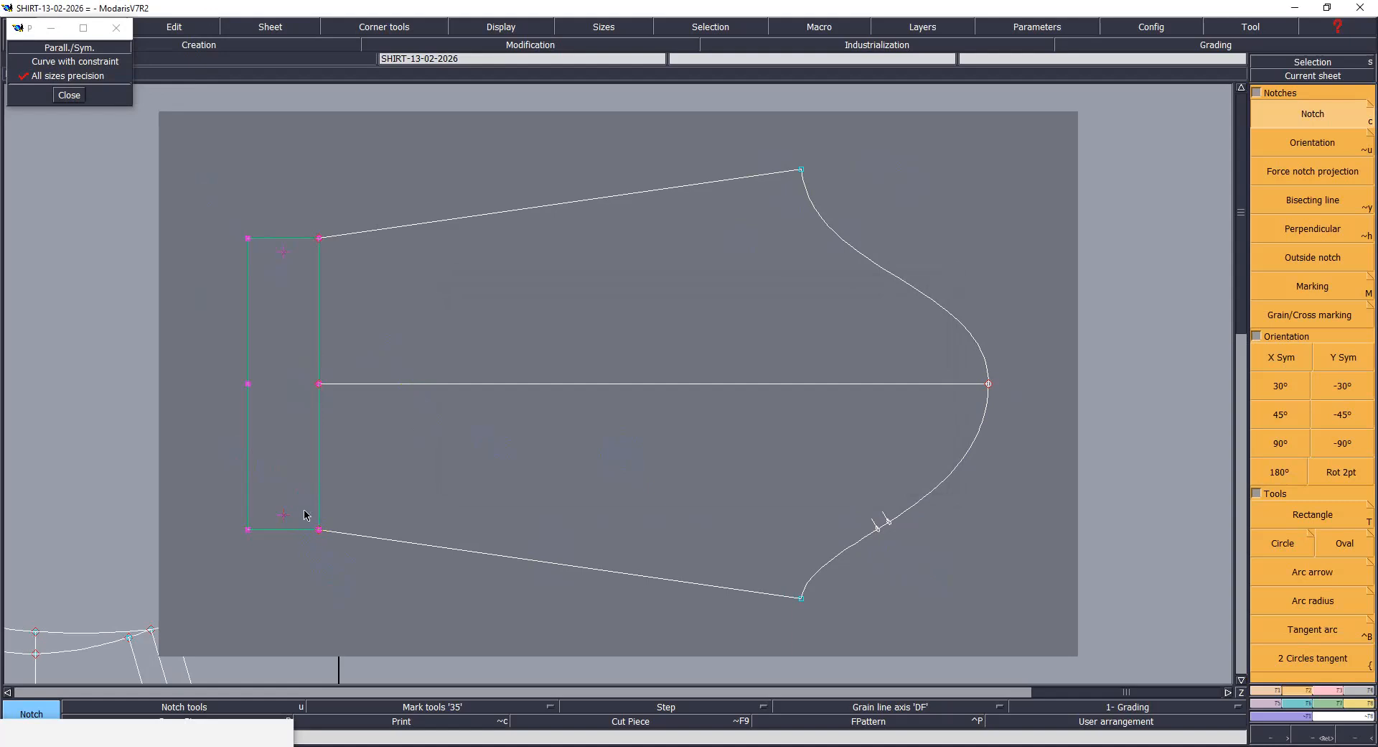
key(ctrl+d)
click(248, 241)
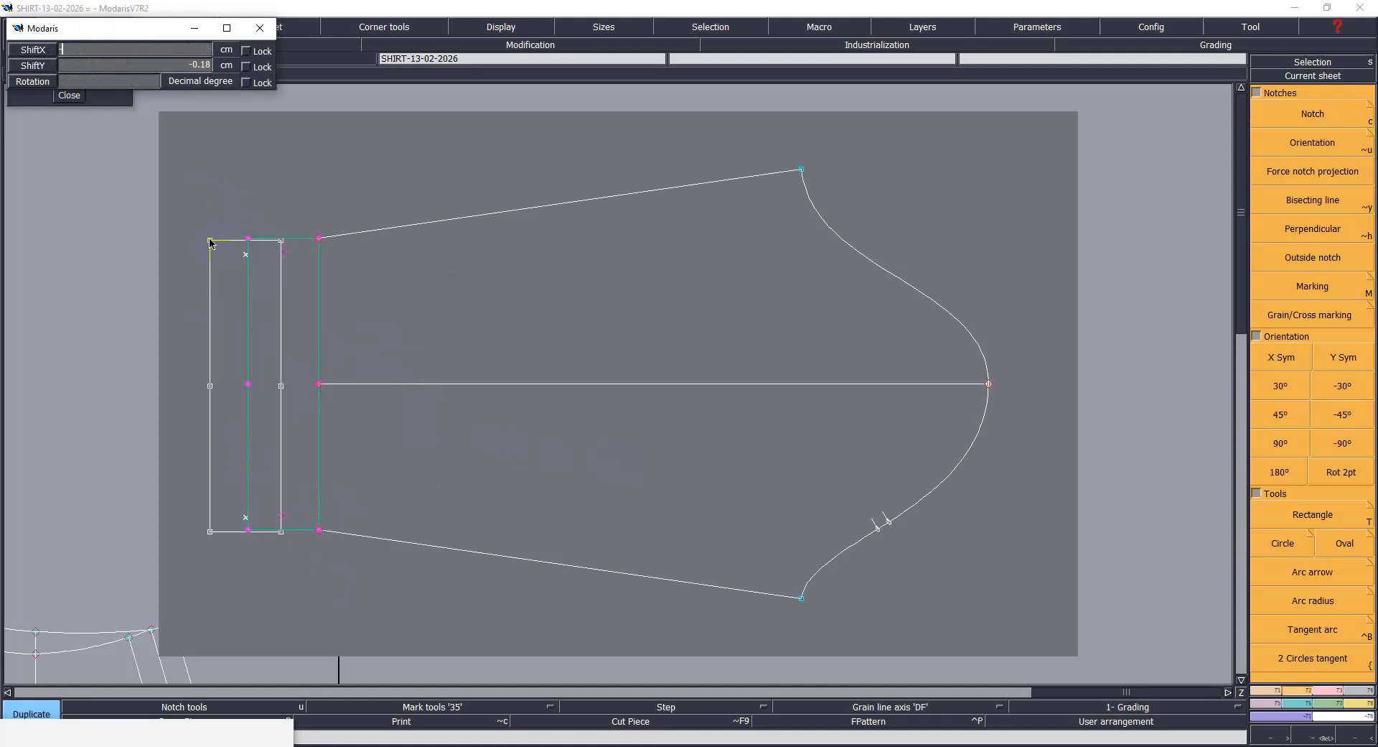
click(154, 239)
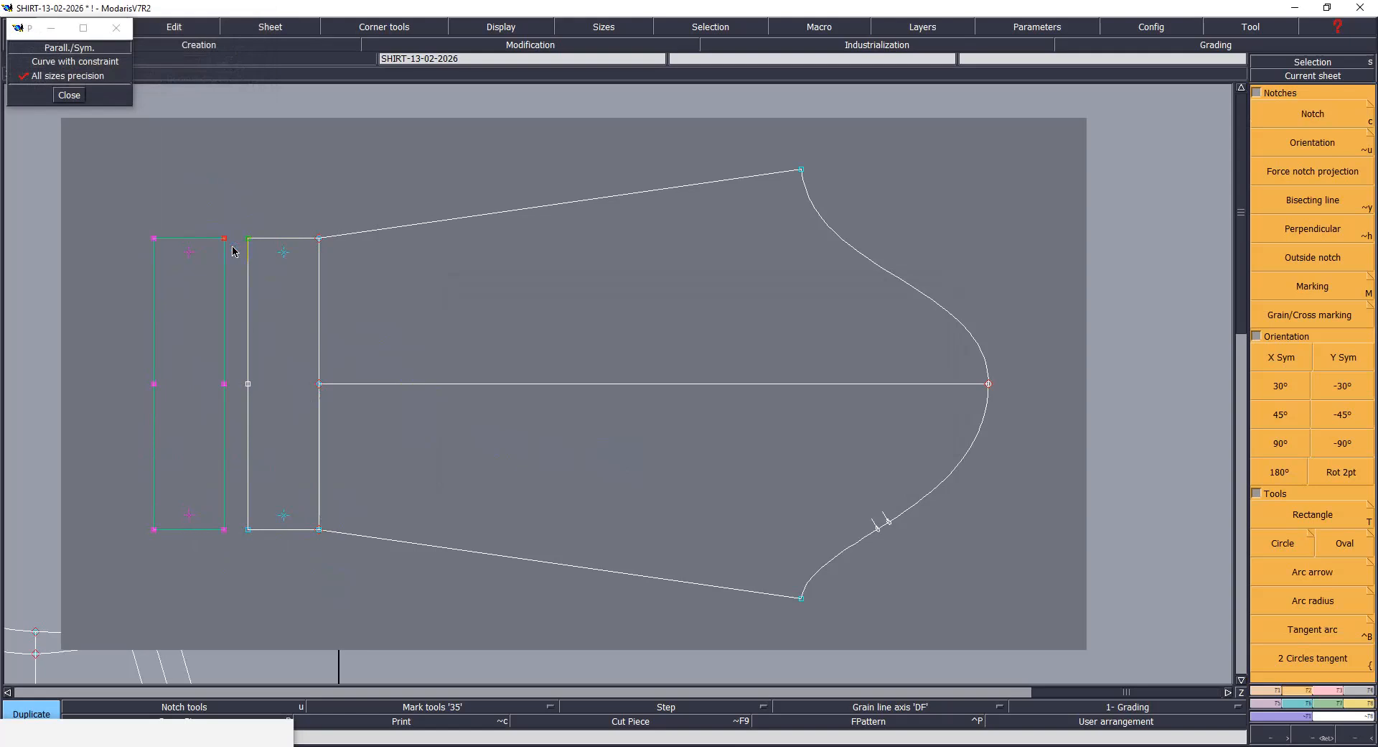
click(420, 277)
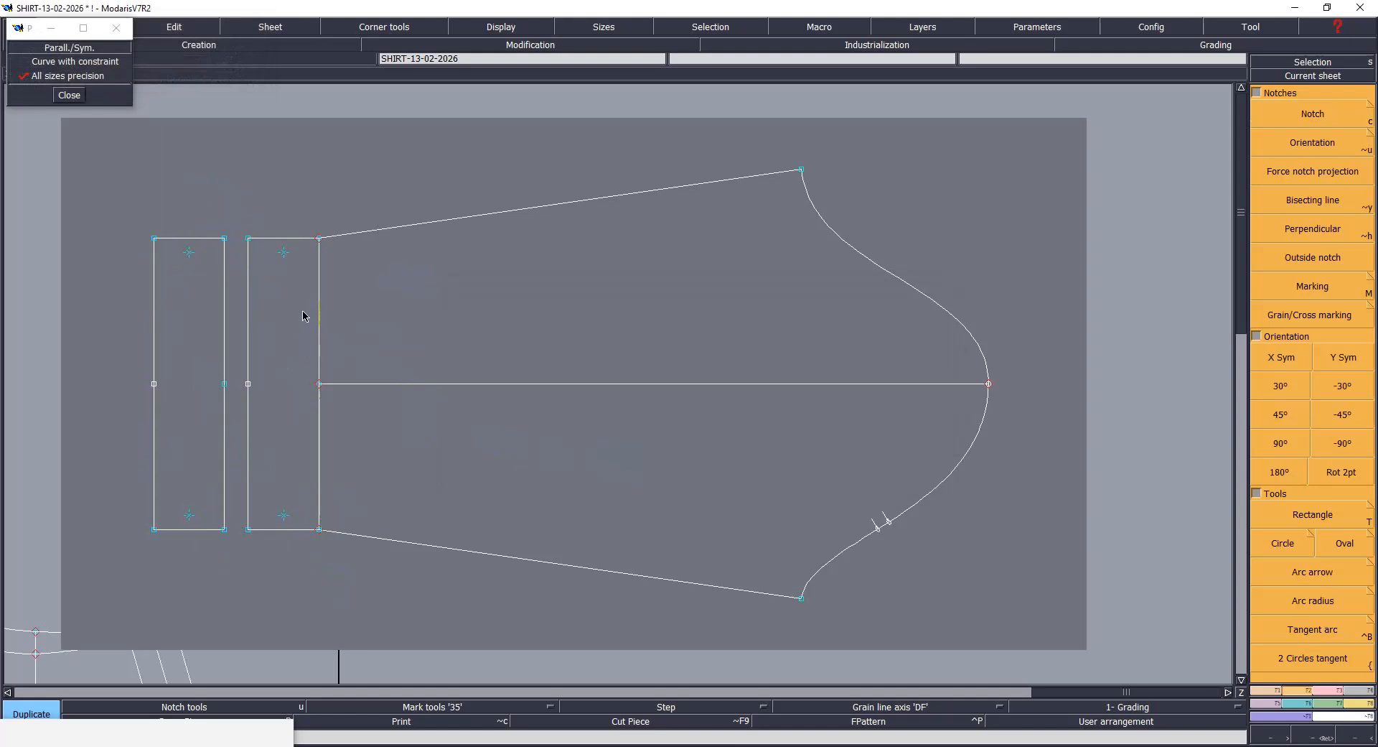
Step: Delete the original cuff's outer edge, end lines and marks from the sleeve, and save the model
drag(233, 209, 317, 558)
key(Delete)
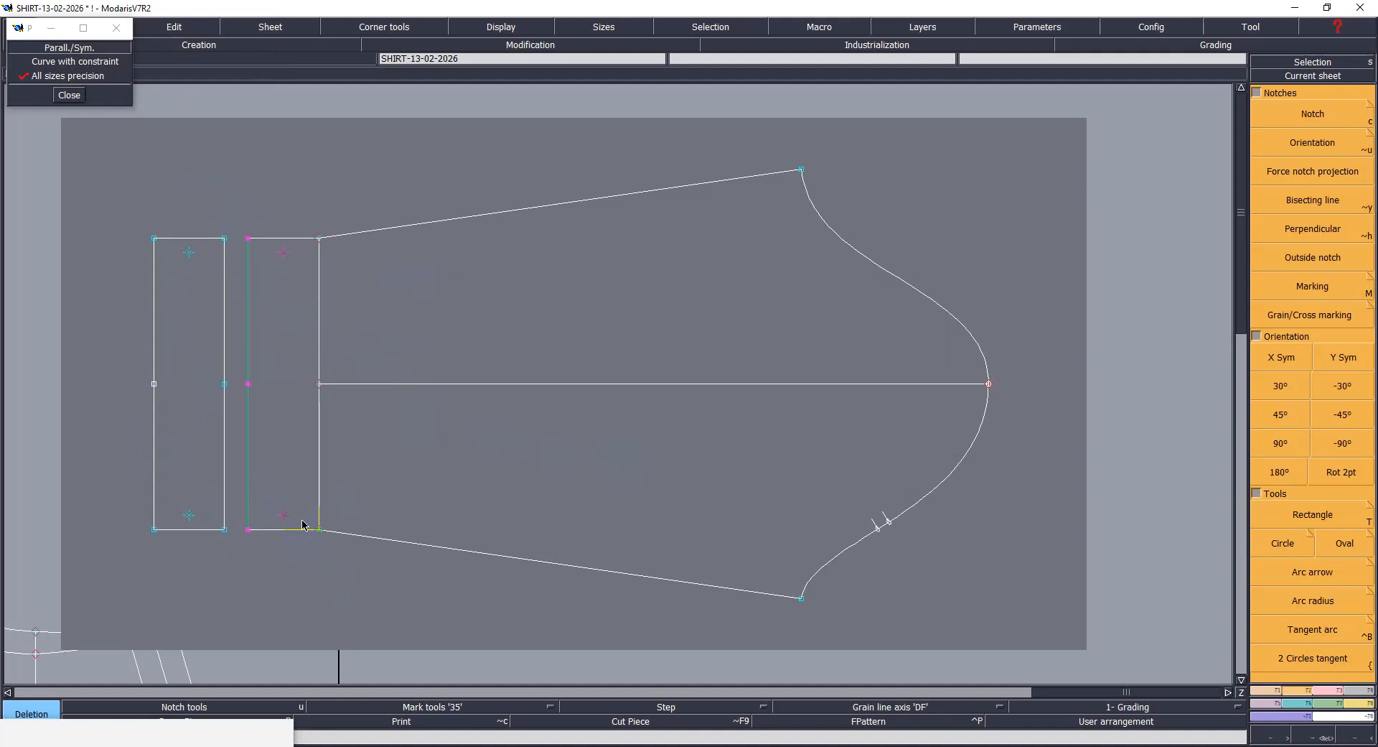
click(247, 457)
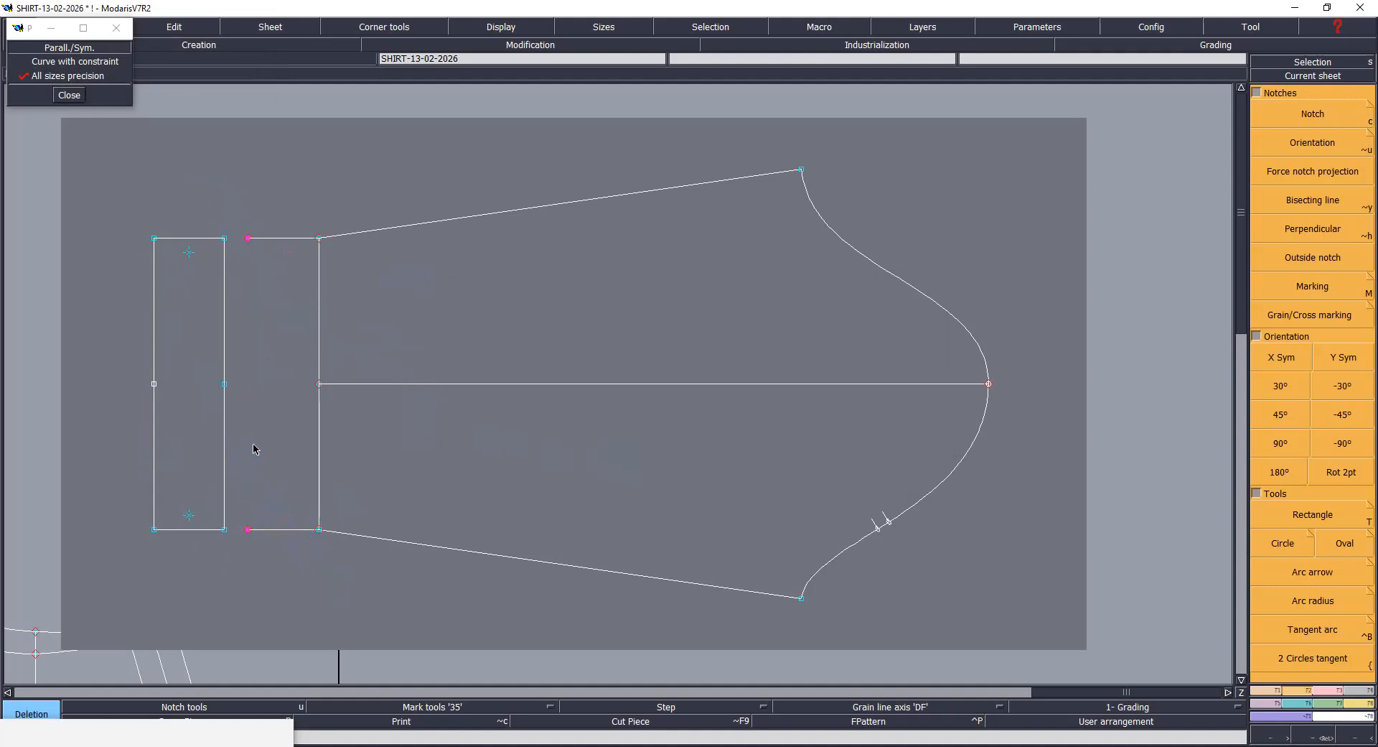
click(274, 528)
click(283, 237)
drag(246, 229, 281, 562)
key(ctrl+s)
click(623, 471)
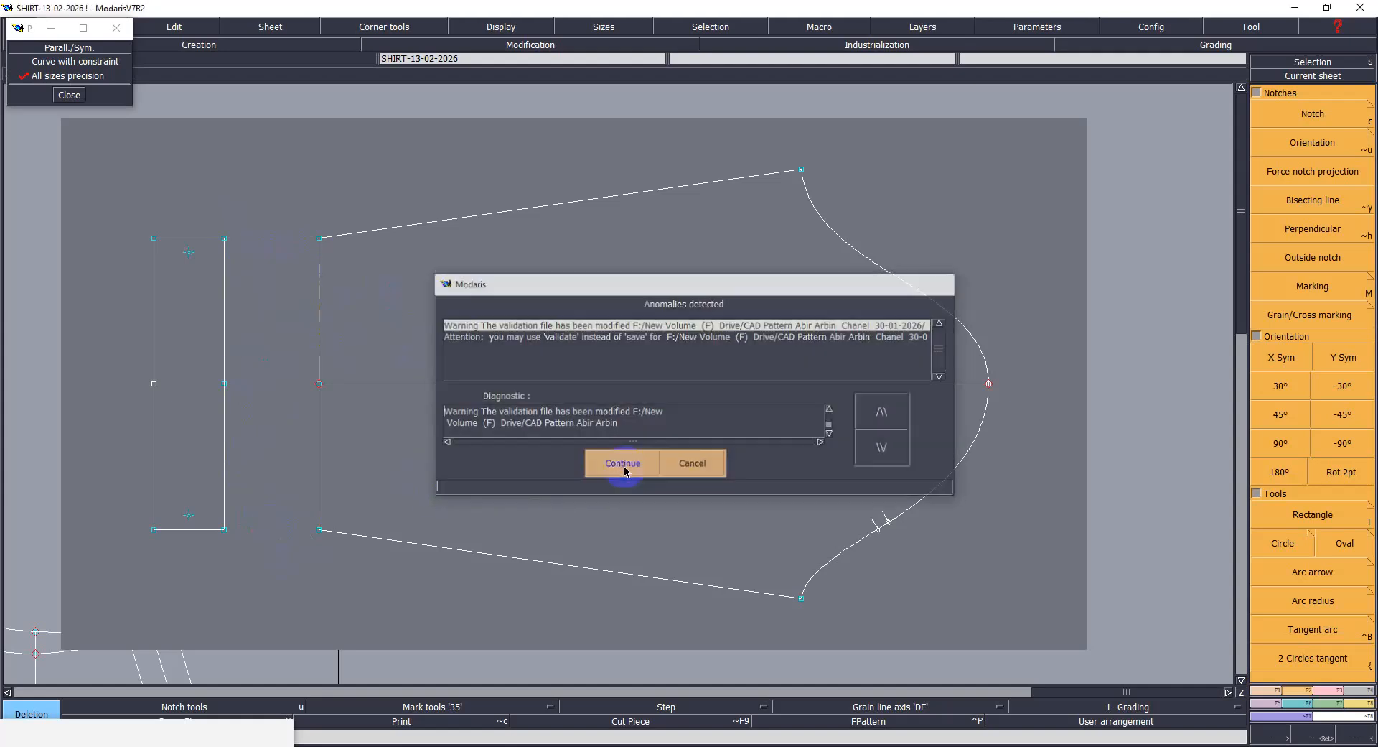
Step: Divide each half of the sleeve hem into two equal parts with Sequence division
key(d)
click(319, 529)
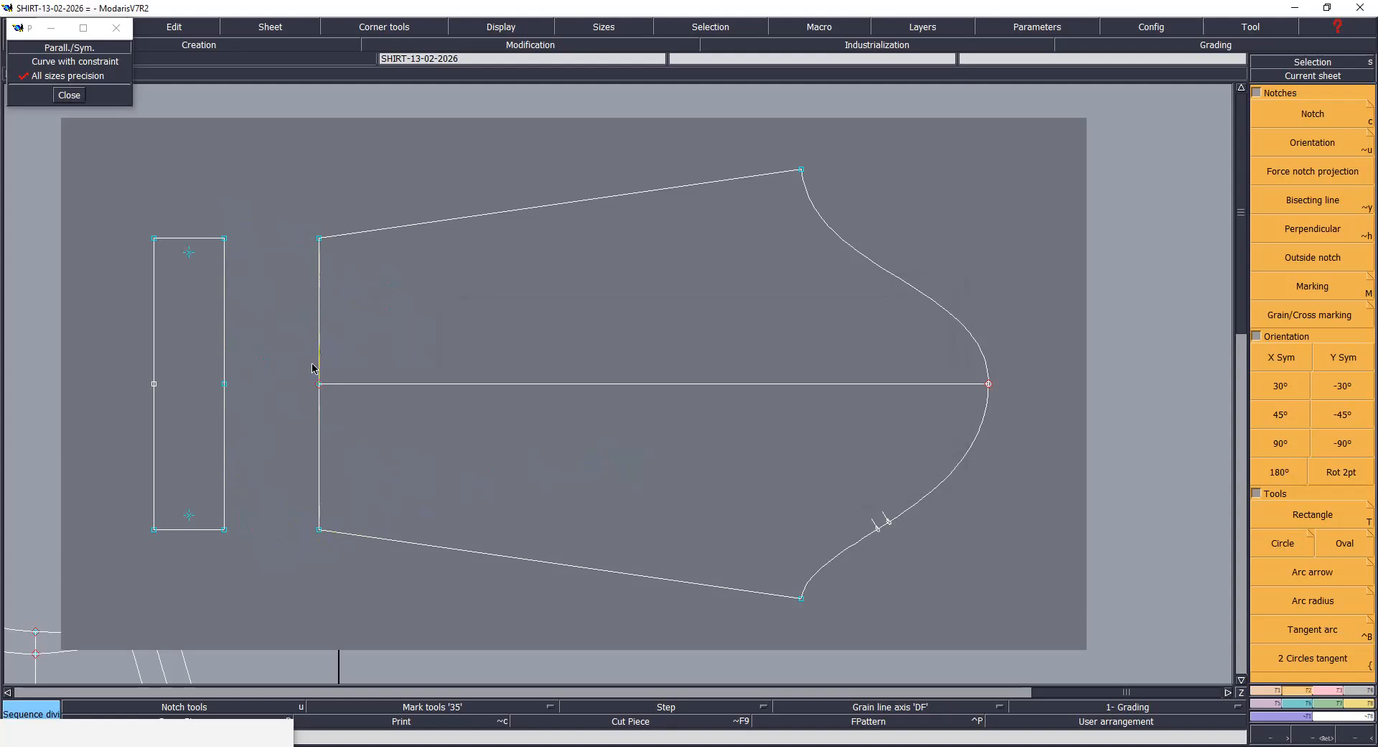
click(319, 384)
key(Return)
click(318, 385)
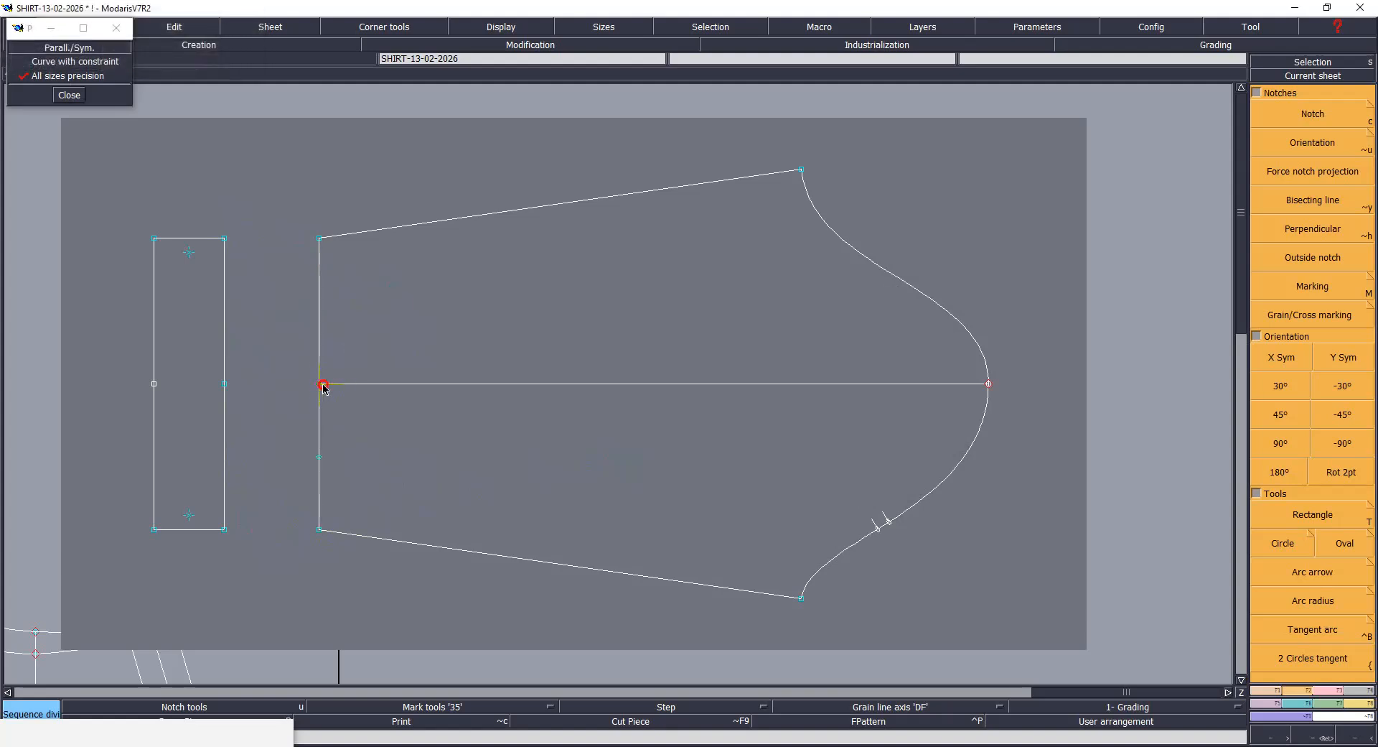
click(321, 240)
key(Return)
Step: Insert points on the hem line at the midpoint of each half and save the model
key(i)
click(318, 456)
key(ctrl+s)
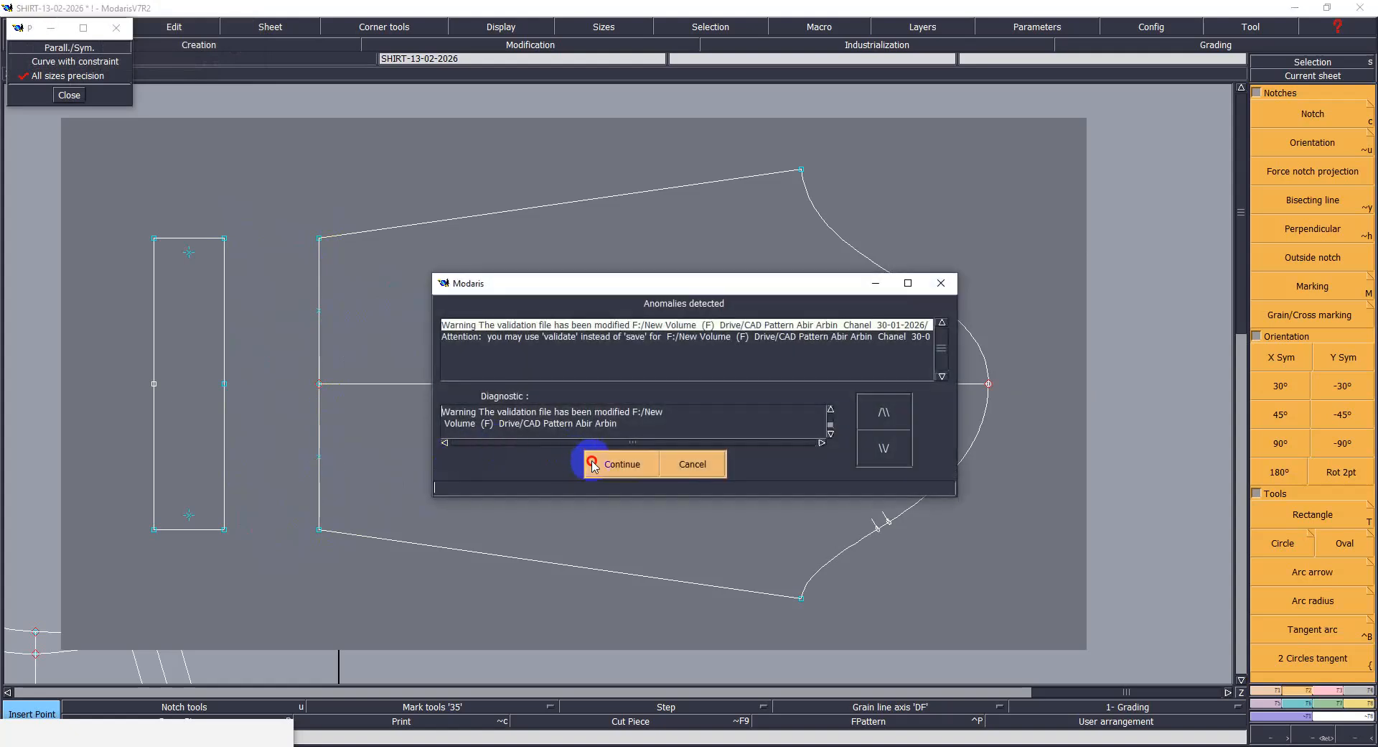
click(590, 463)
Step: Reshape the hem by moving the lower half's midpoint -0.5 cm and the upper half's midpoint 0.4 cm horizontally
key(r)
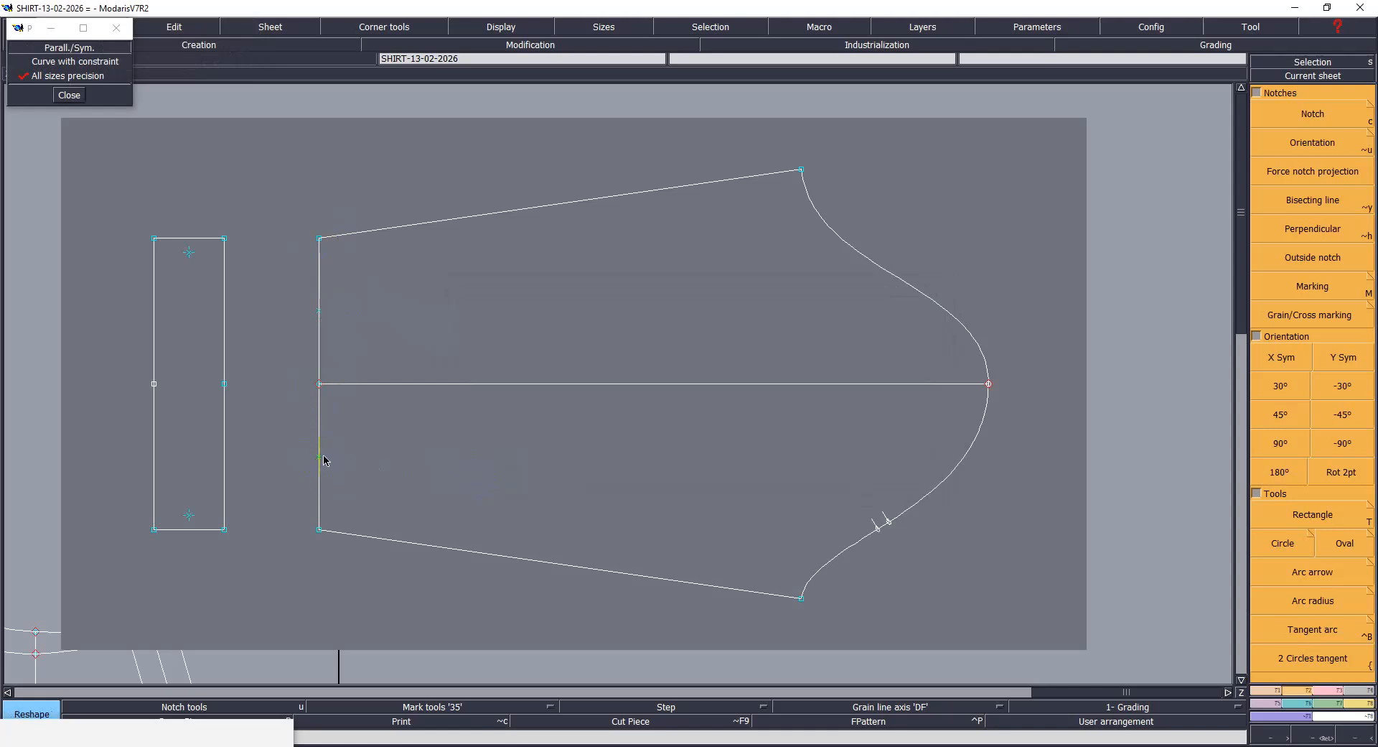
click(320, 458)
text(-.5)
key(Return)
key(Return)
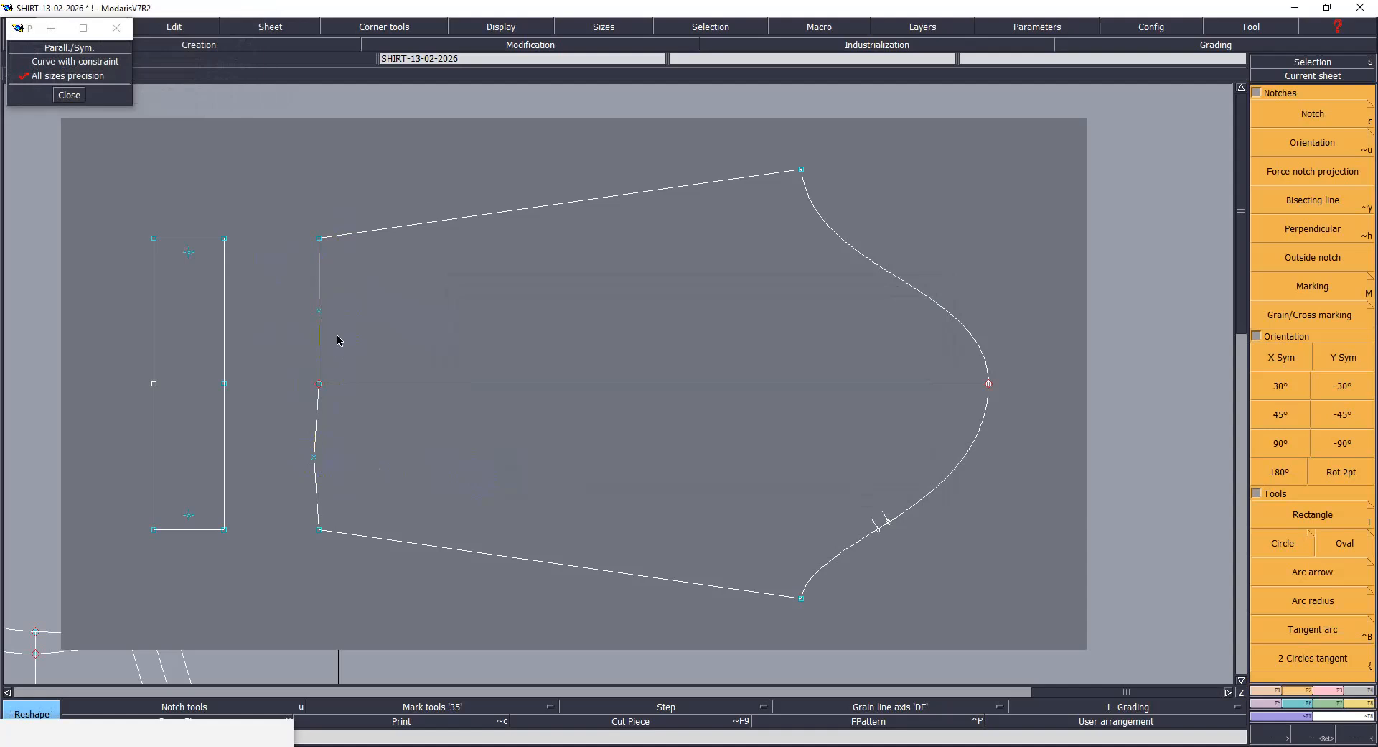
click(316, 314)
text(.4)
key(Return)
key(Return)
Step: Replace the angular hem segments with a smooth Bezier curve through the corners, midpoints and centre point, and save the model
key(Delete)
click(321, 346)
click(314, 480)
key(b)
click(320, 532)
click(314, 457)
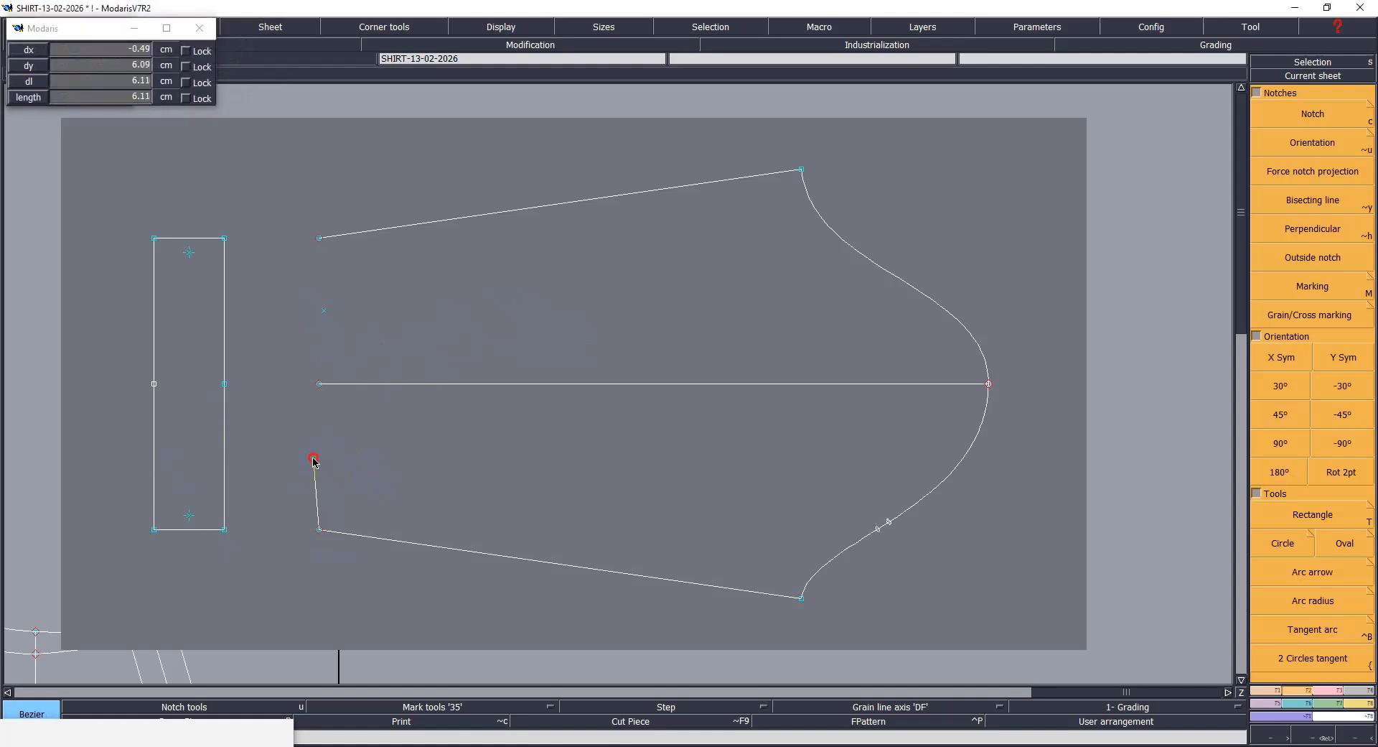
click(320, 384)
click(324, 312)
click(320, 240)
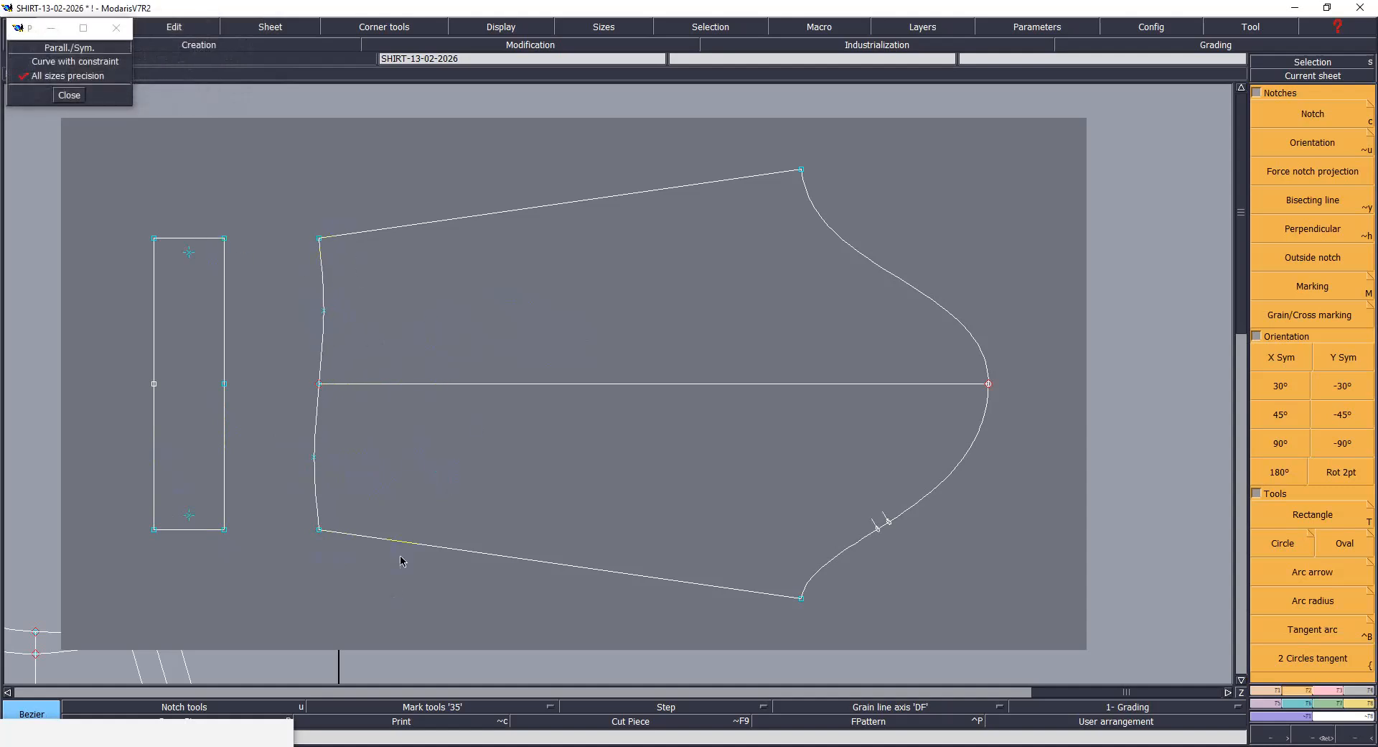
key(ctrl+s)
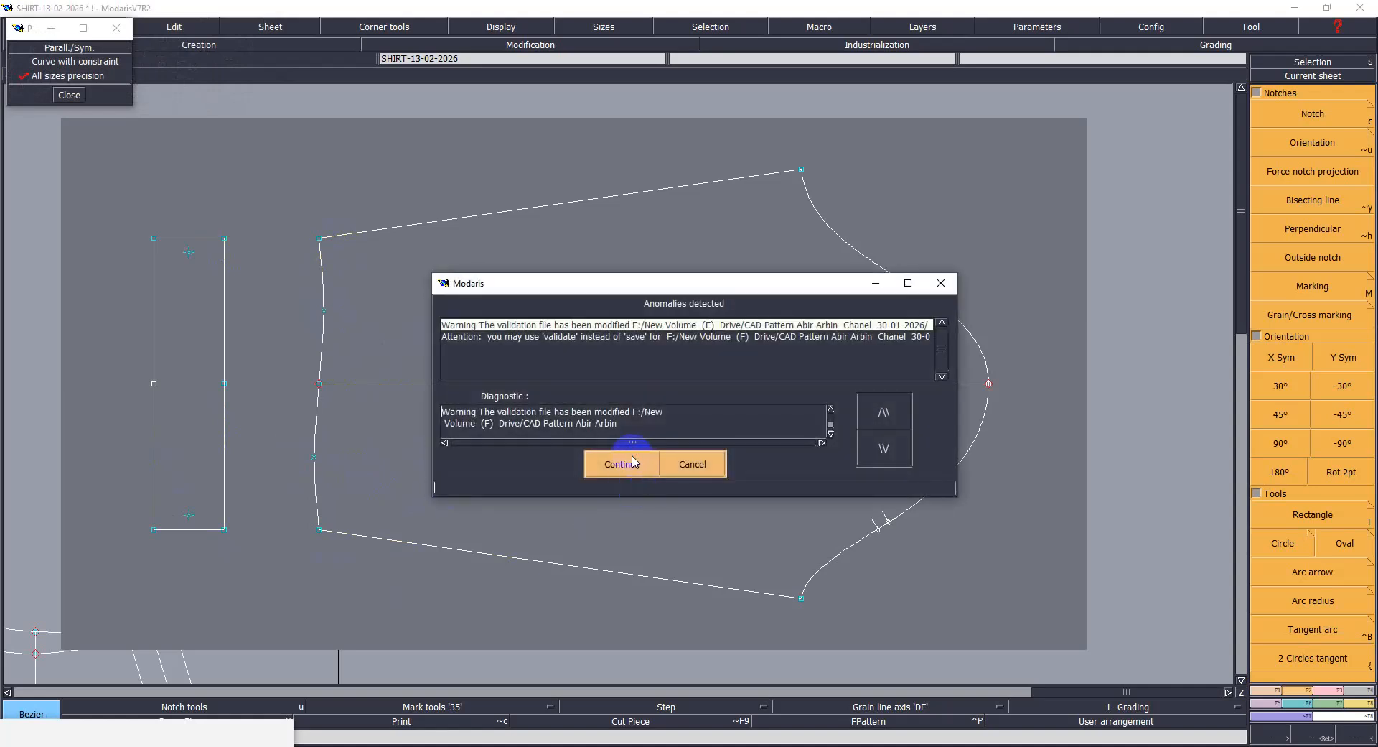
click(632, 467)
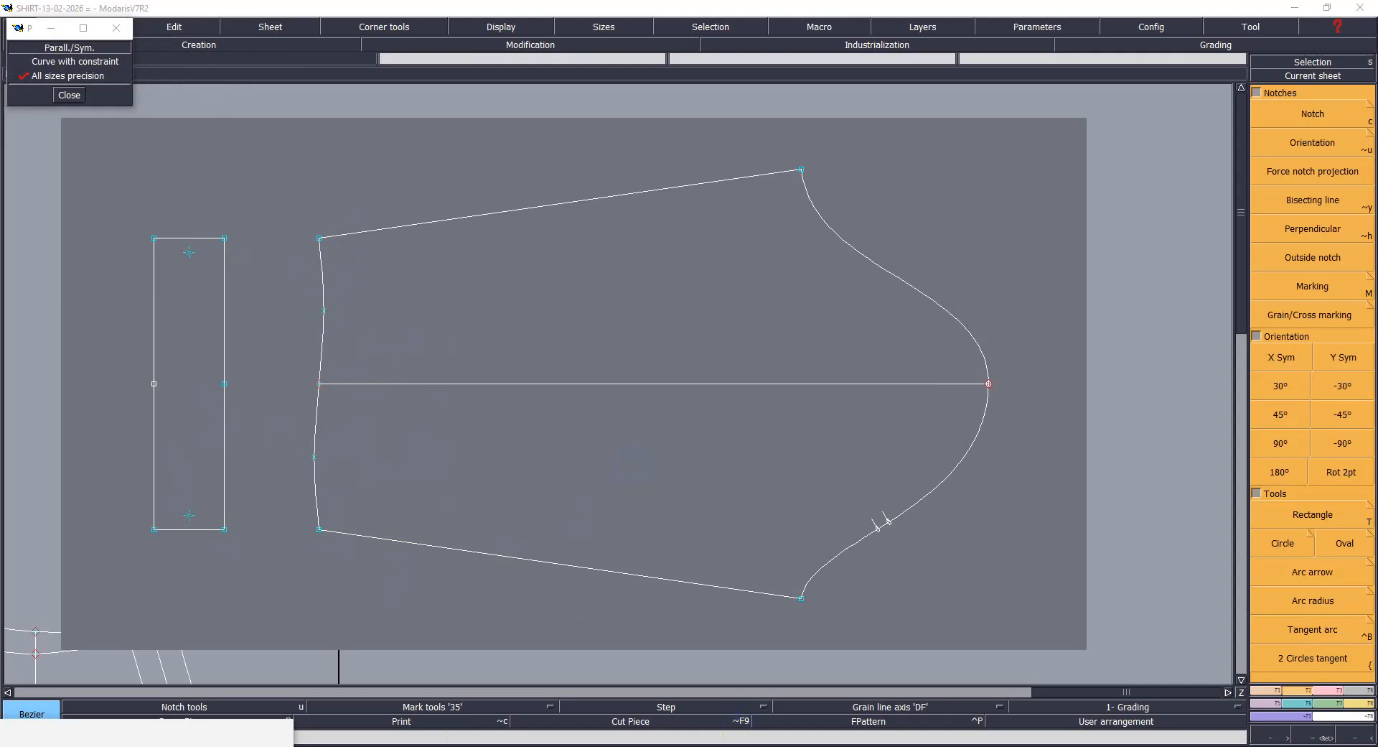
Step: Consult the size S column of the shirt measurement chart and return to the sleeve pattern
mouse_move(847, 713)
click(505, 709)
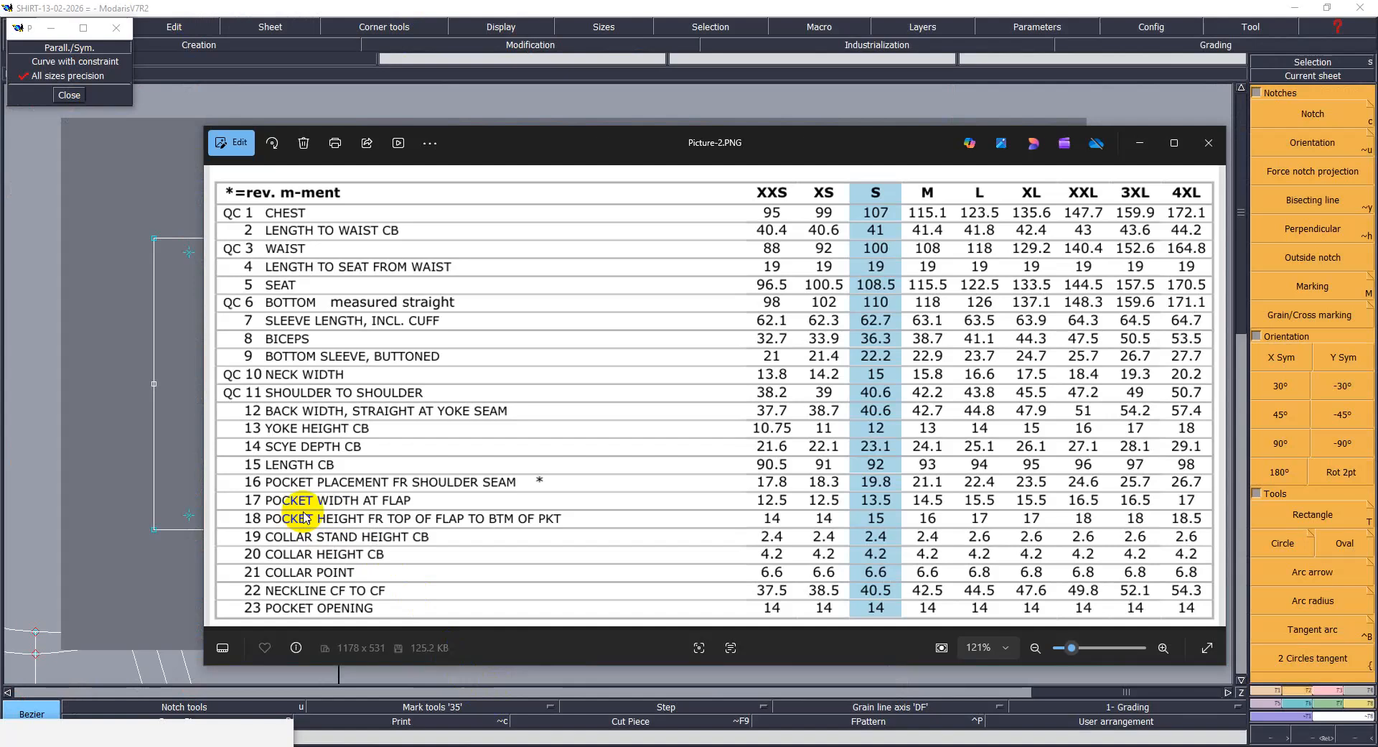
click(137, 477)
click(137, 476)
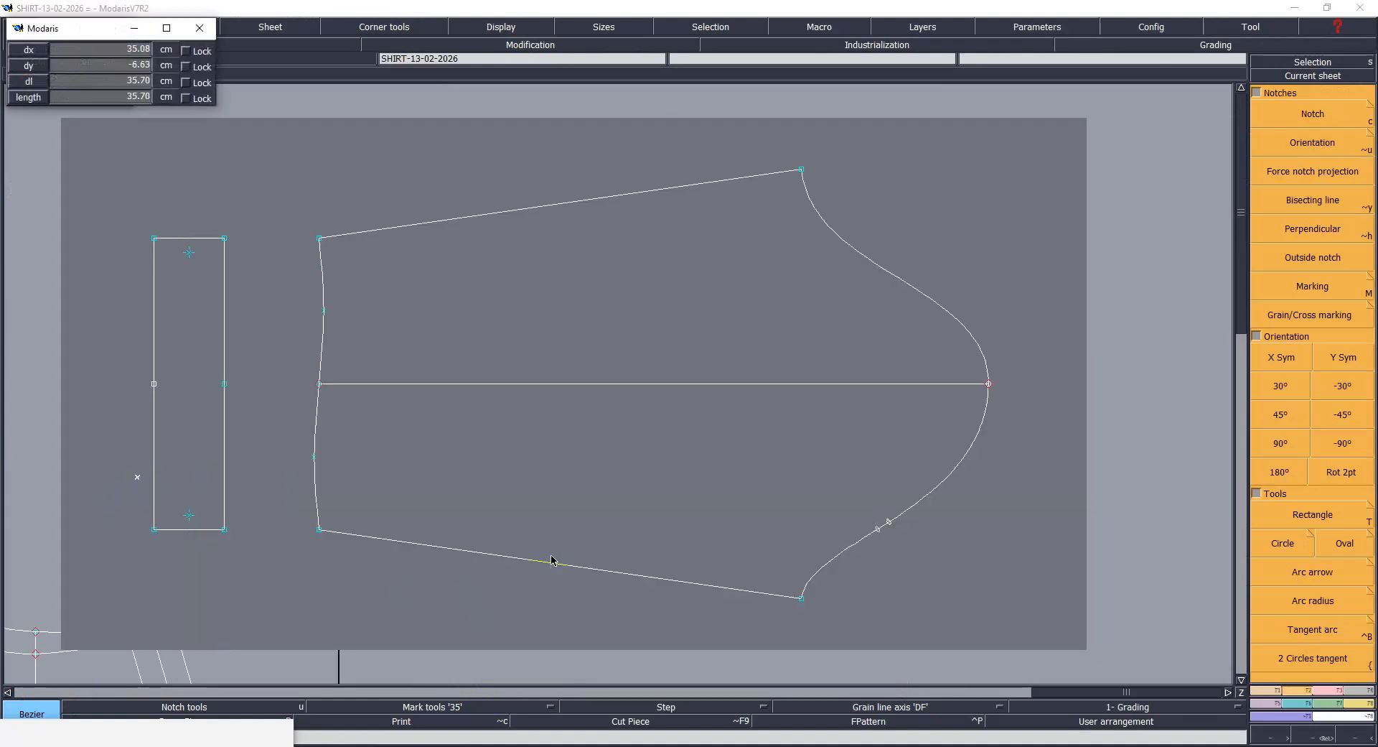
click(219, 452)
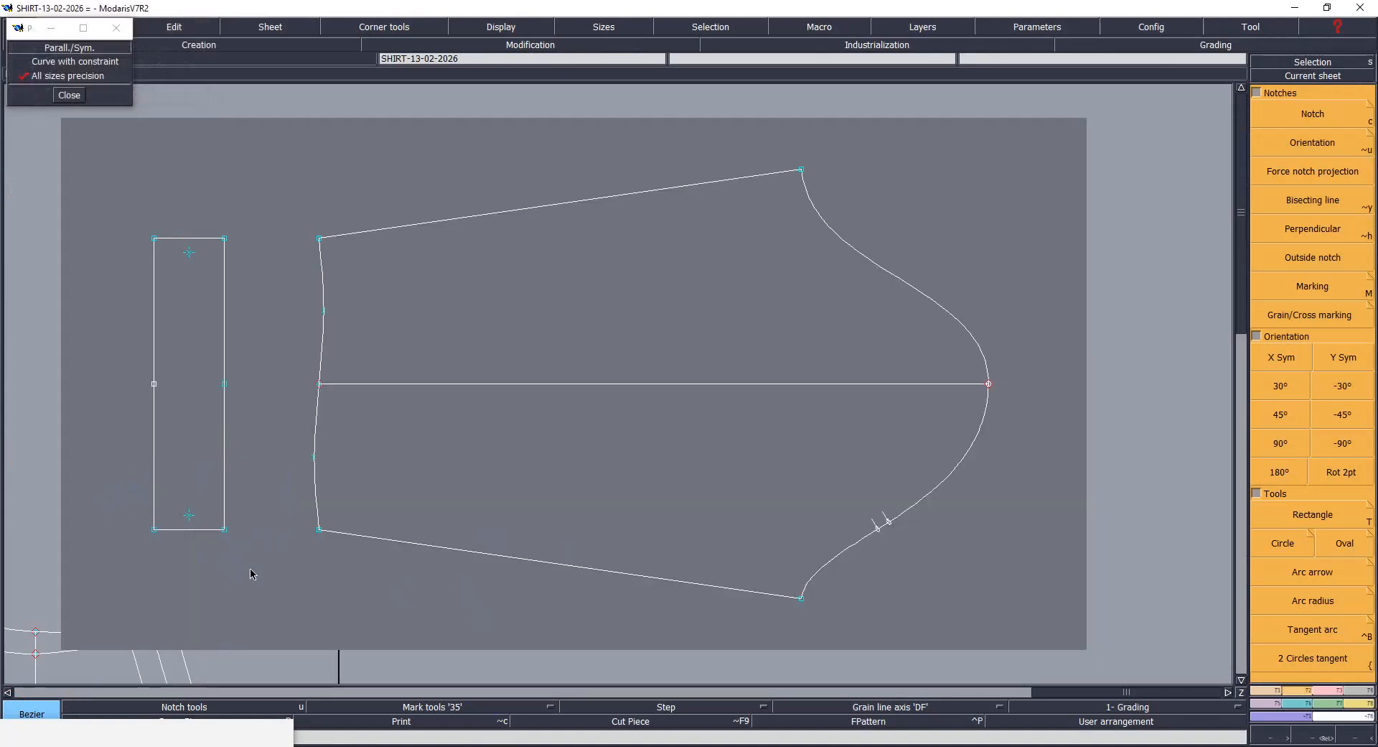
Step: Draw a 13 cm horizontal placket slit line from the lower hem midpoint into the sleeve, and save the model
click(622, 466)
text(-15.0013)
key(Down)
text(0)
key(Down)
key(Return)
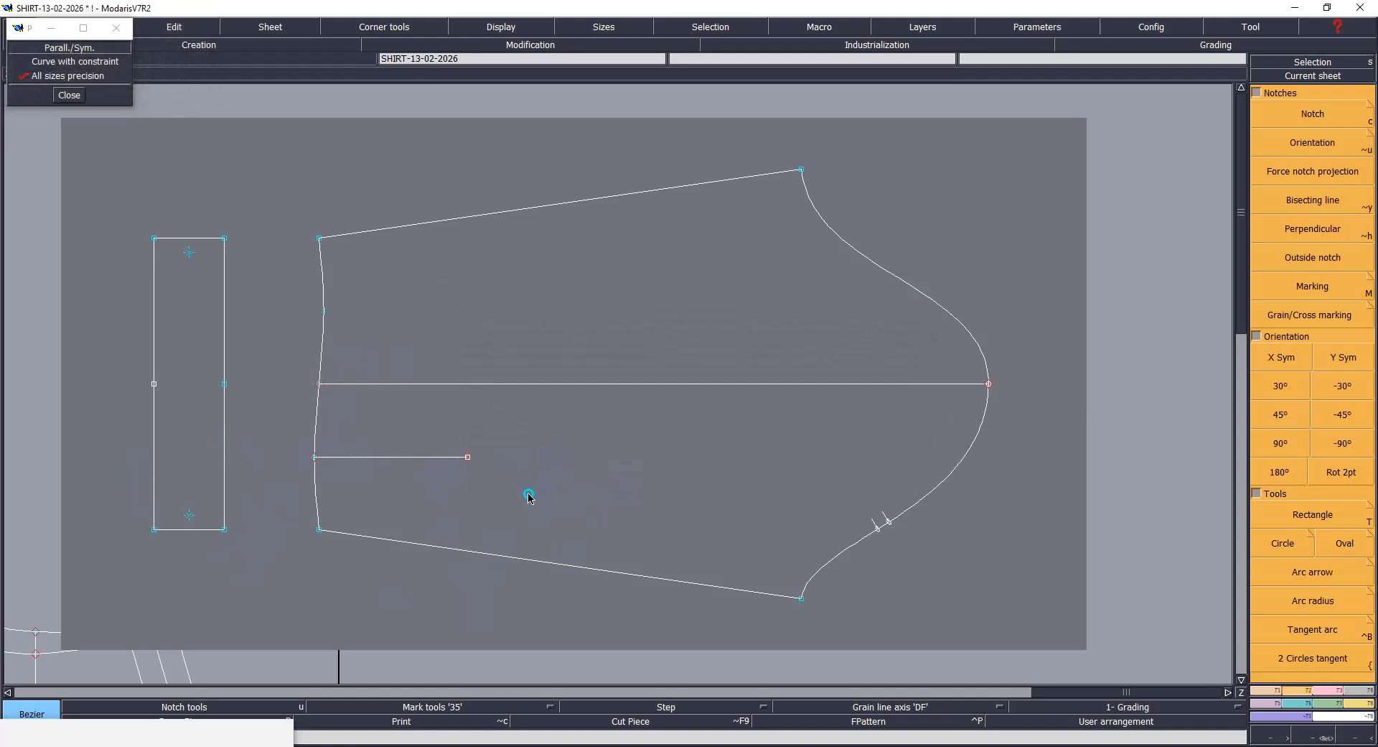
key(Return)
drag(216, 254, 651, 608)
drag(528, 494, 523, 508)
key(ctrl+s)
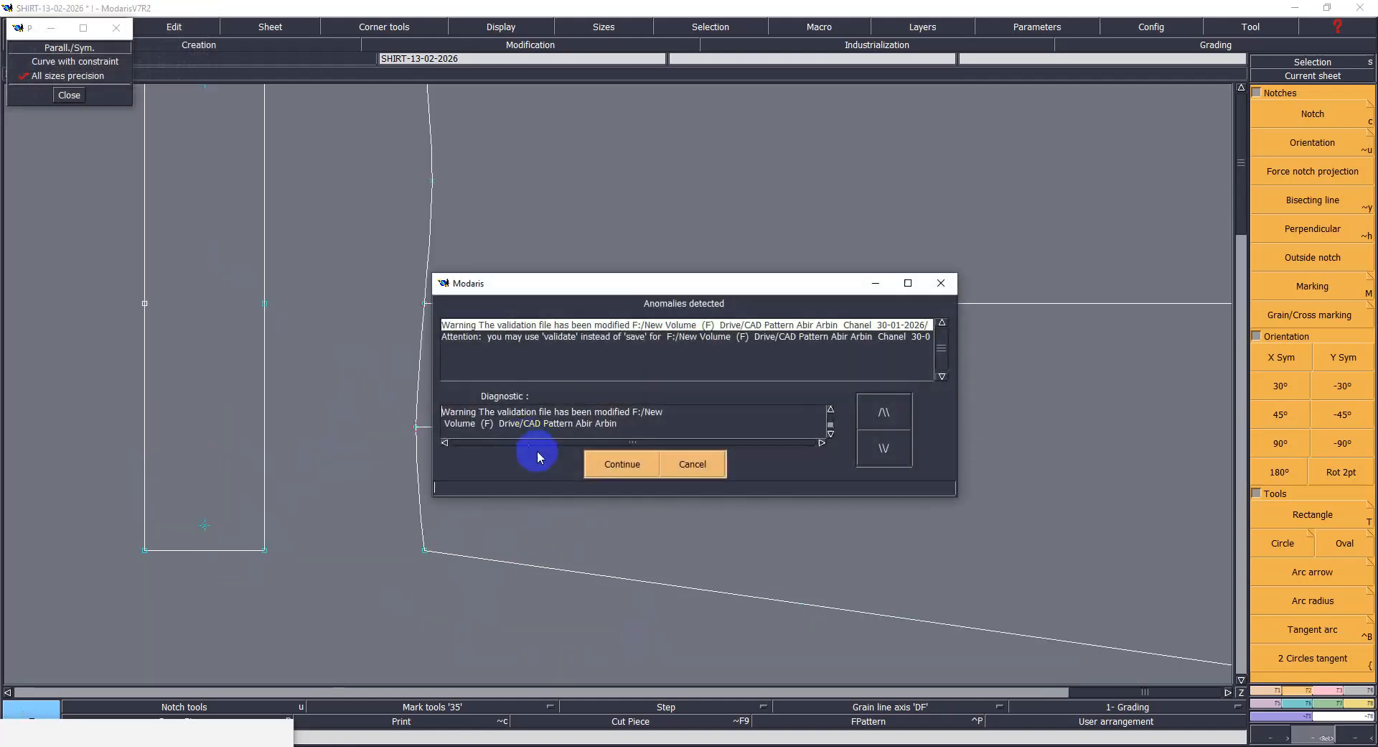
click(621, 465)
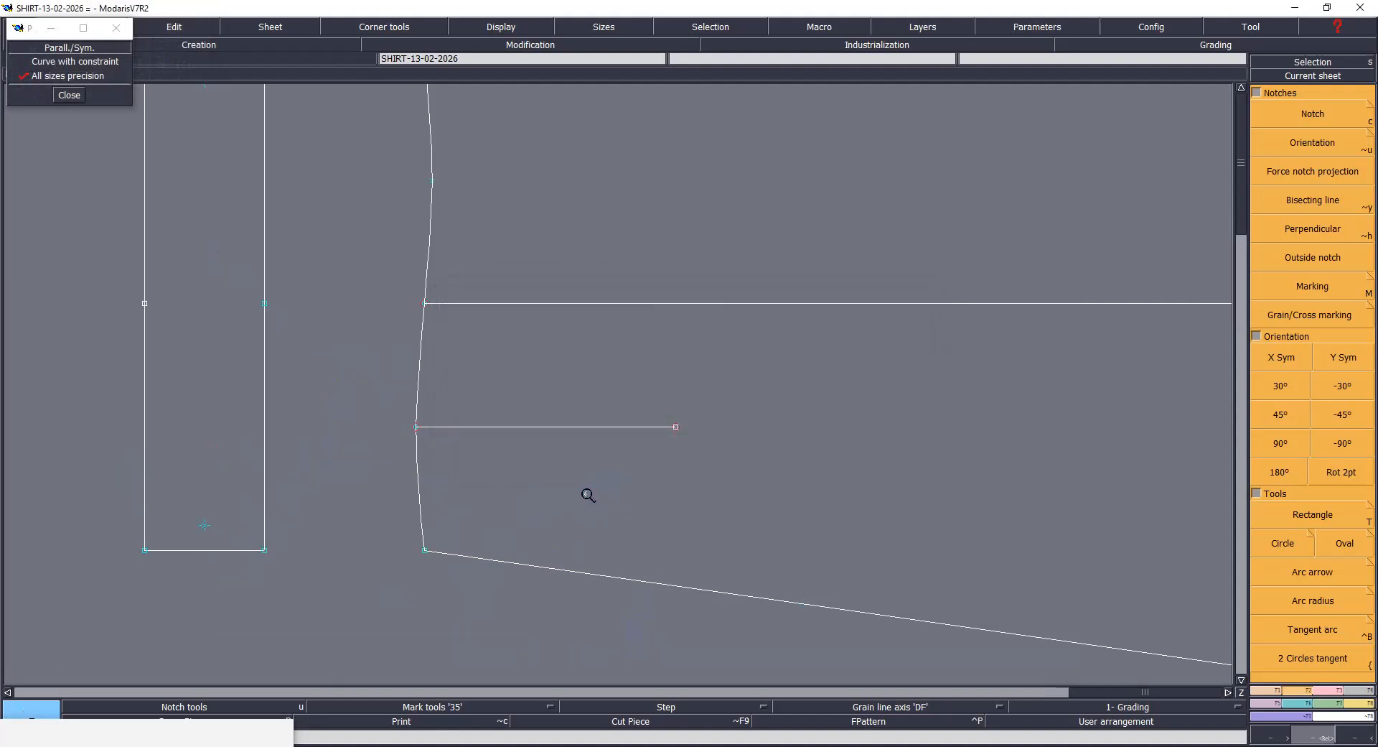
Step: Create parallels of the placket slit line at 1.25 cm and -1.25 cm, one on each side
right_click(514, 519)
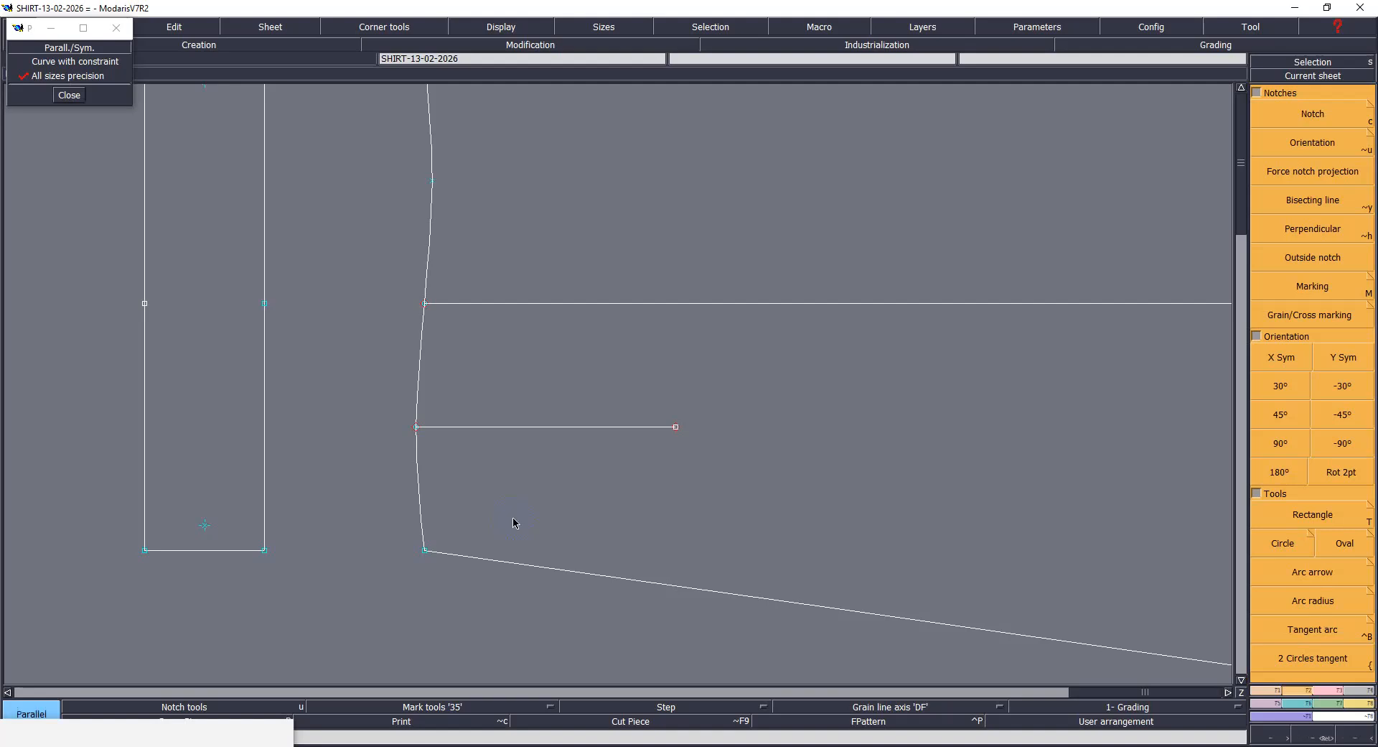
click(585, 427)
key(Down)
text(1.25)
key(Return)
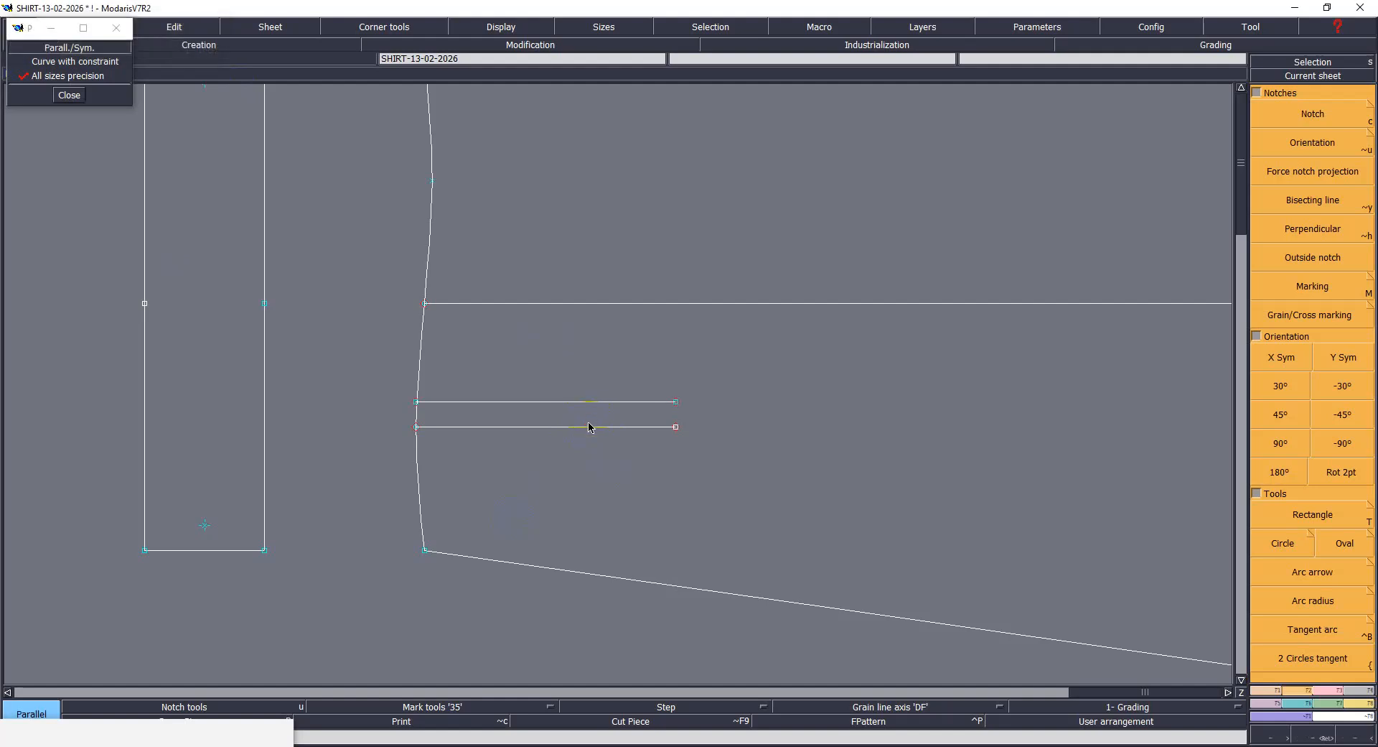
click(585, 428)
key(Down)
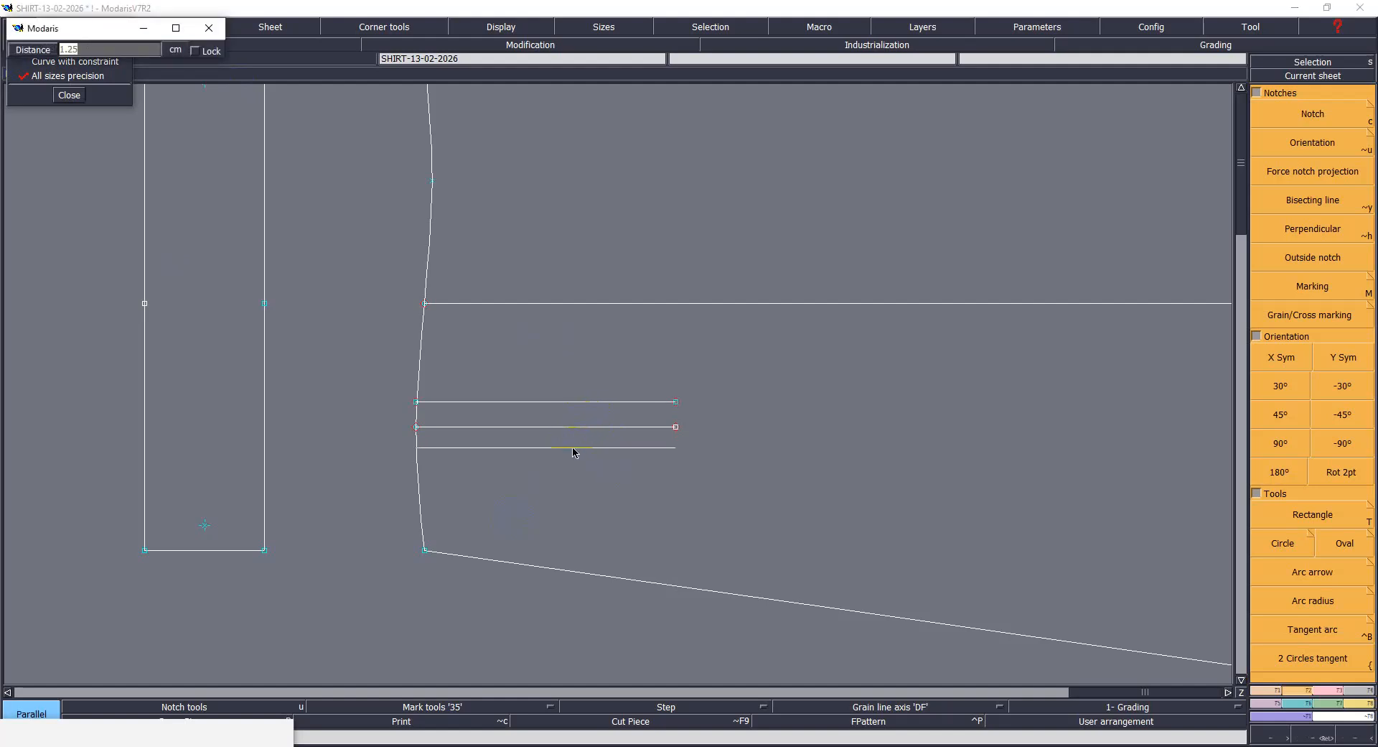
text(-1.25)
key(Return)
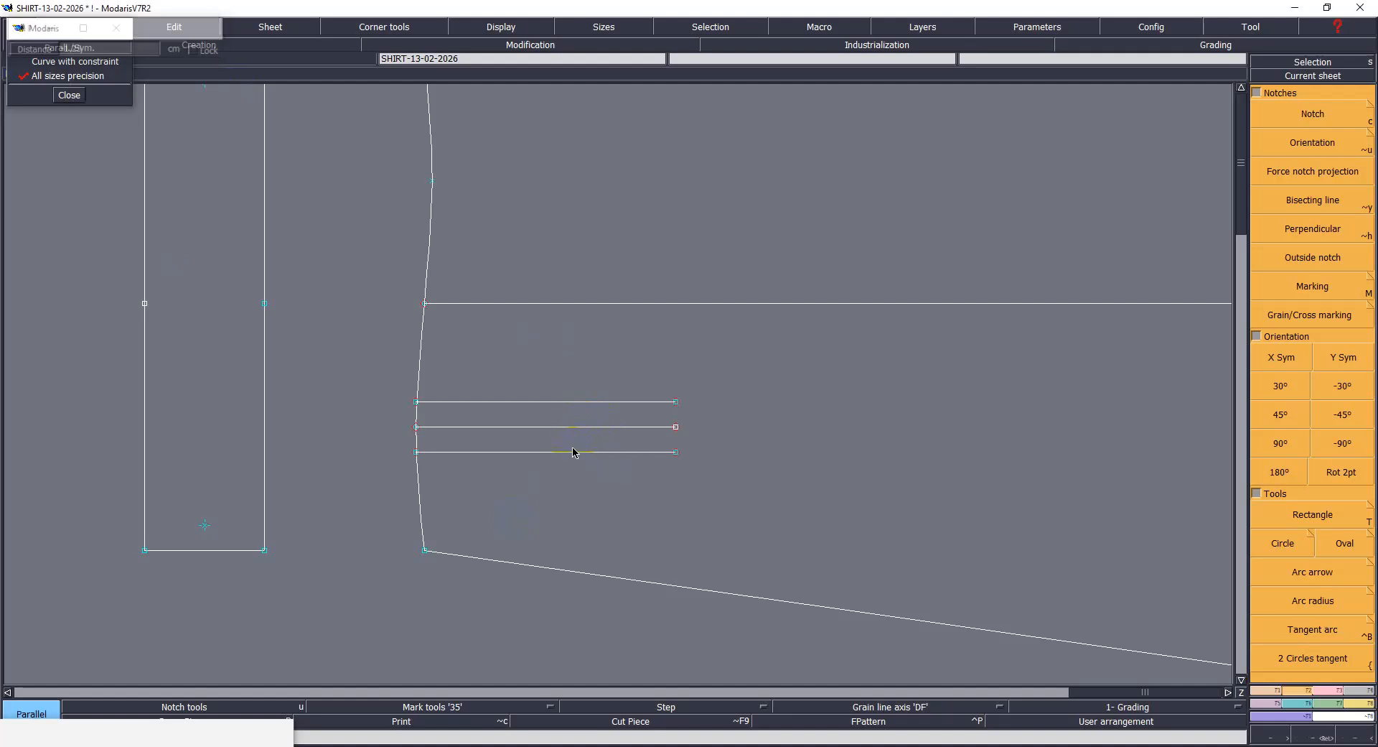
Step: Shorten both parallel placket lines by moving their inner ends -1 cm horizontally
key(r)
click(674, 400)
key(Down)
key(BackSpace)
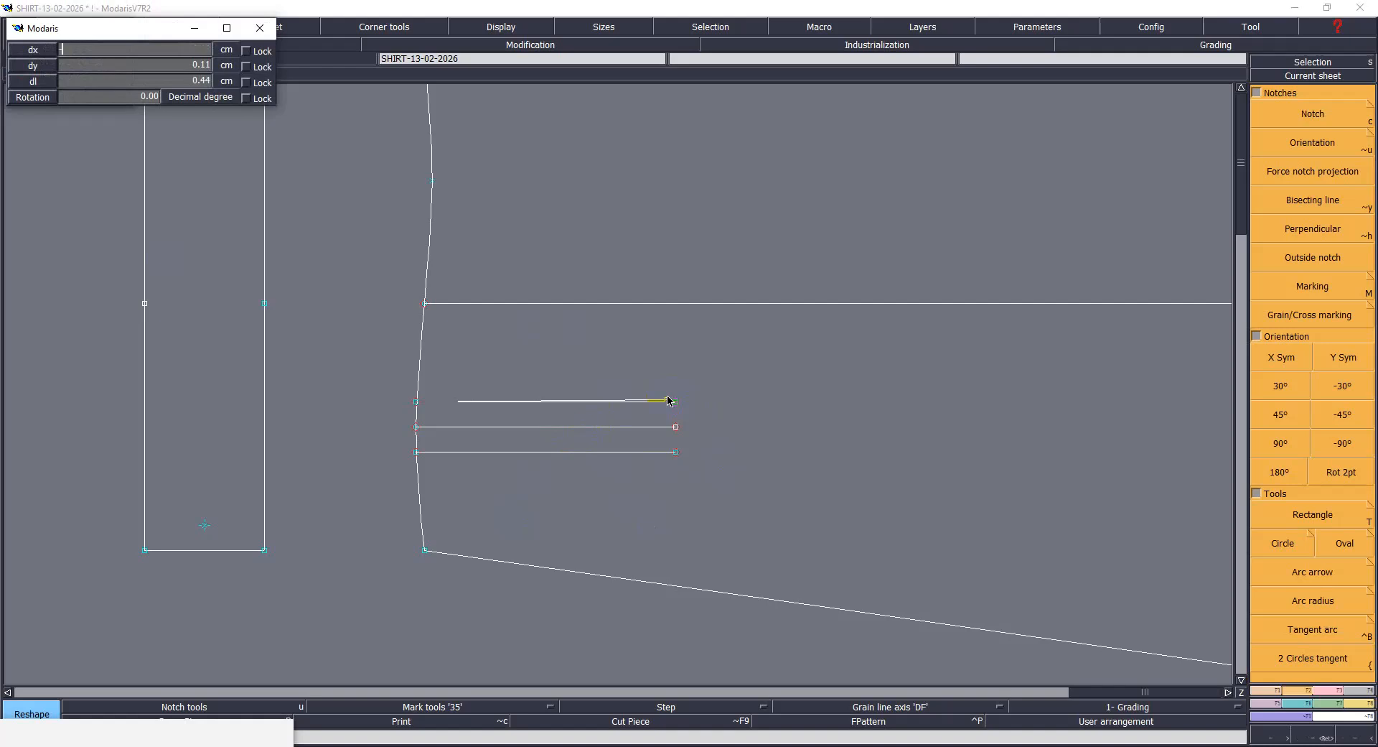
text(-1)
key(Return)
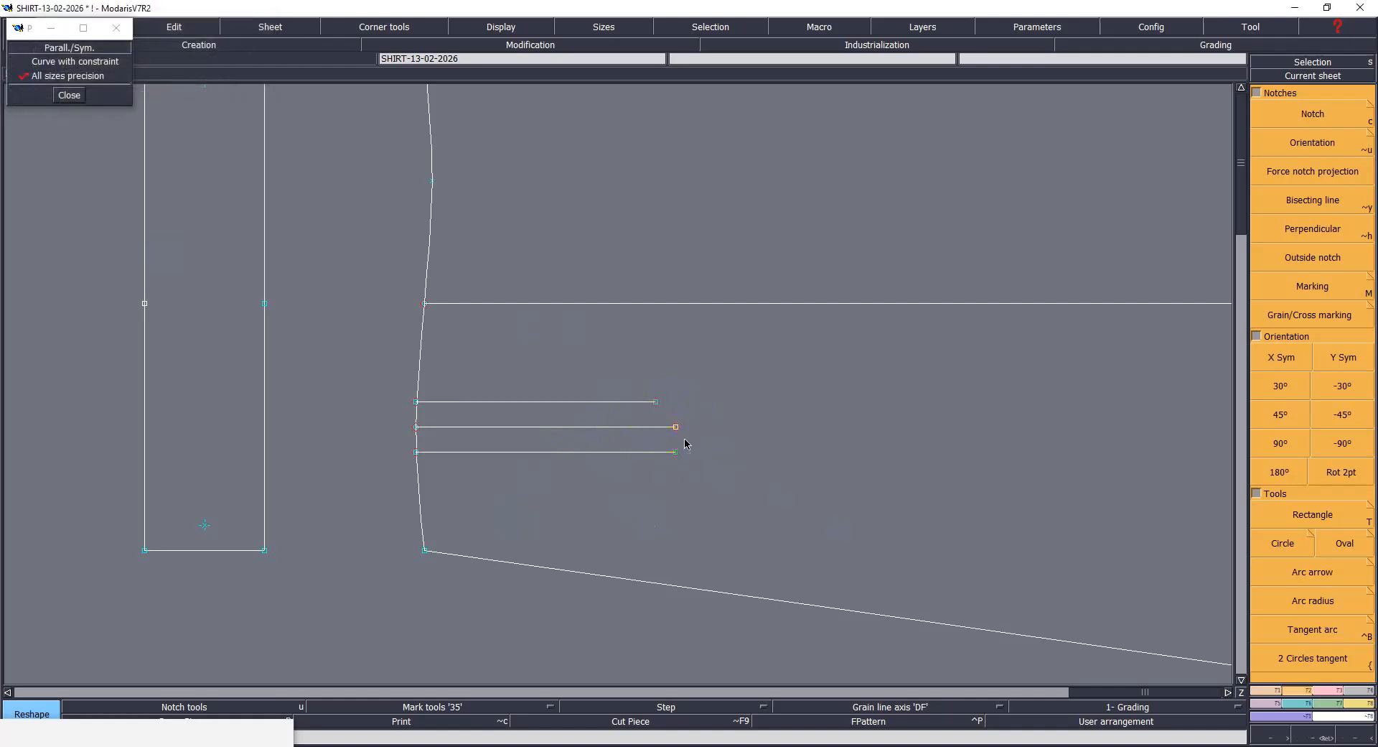
click(678, 452)
key(Down)
text(-1)
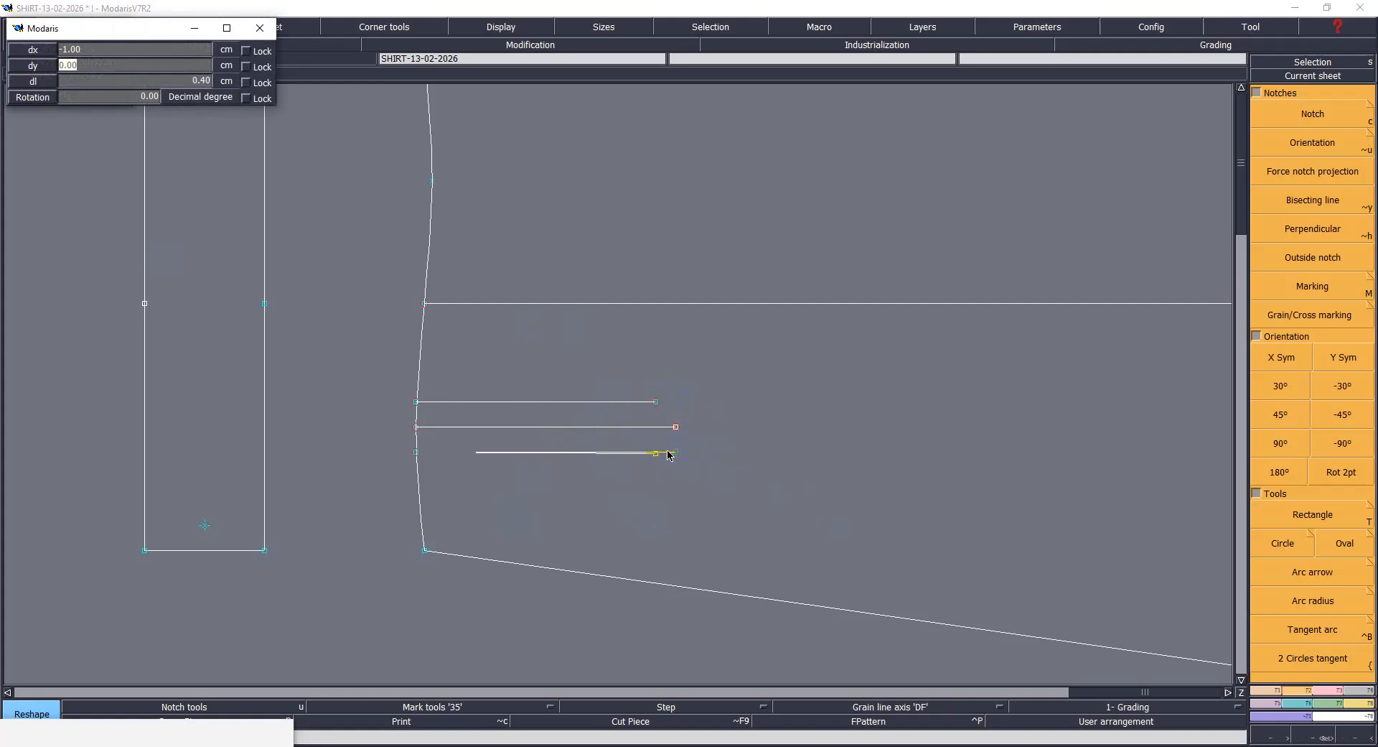
key(Return)
Step: Draw the pointed placket tip by joining the ends of both parallels to the end of the central slit line
key(b)
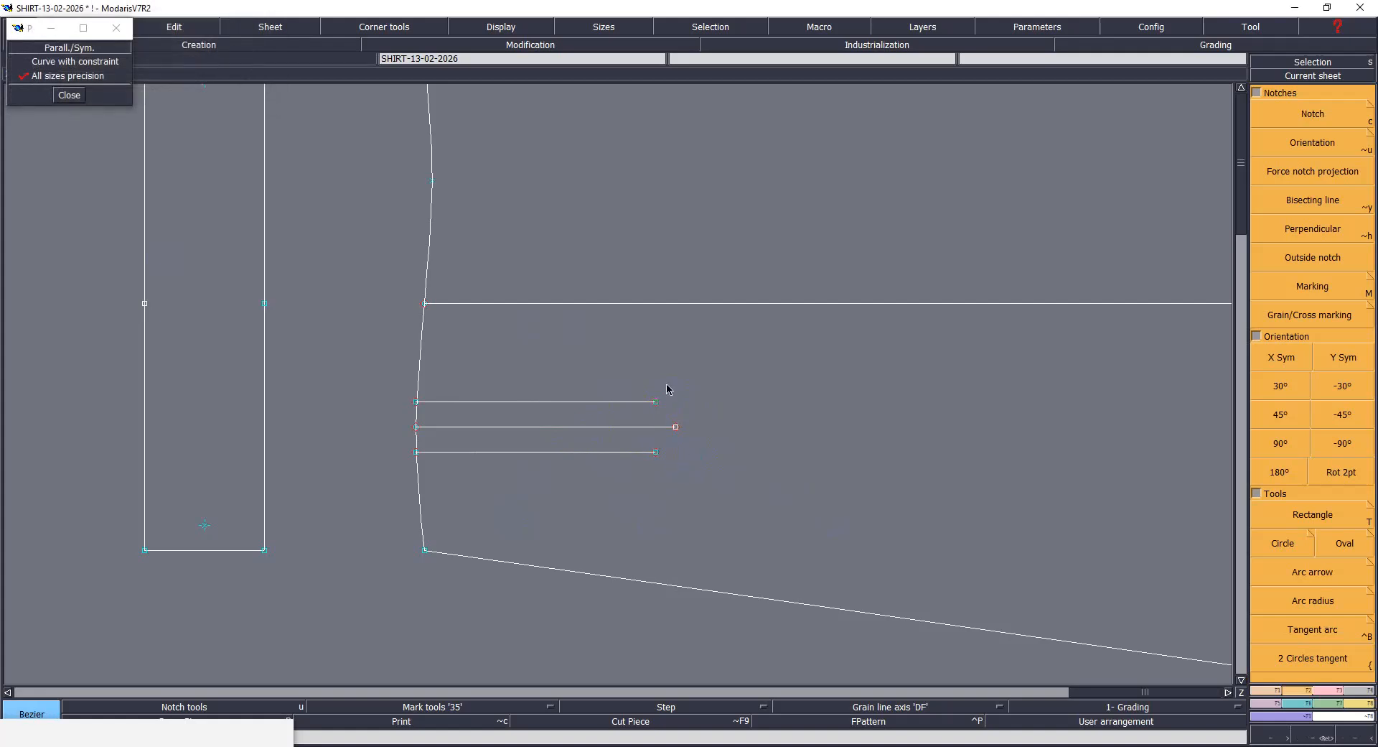
click(655, 402)
click(677, 426)
click(656, 453)
drag(745, 638, 818, 606)
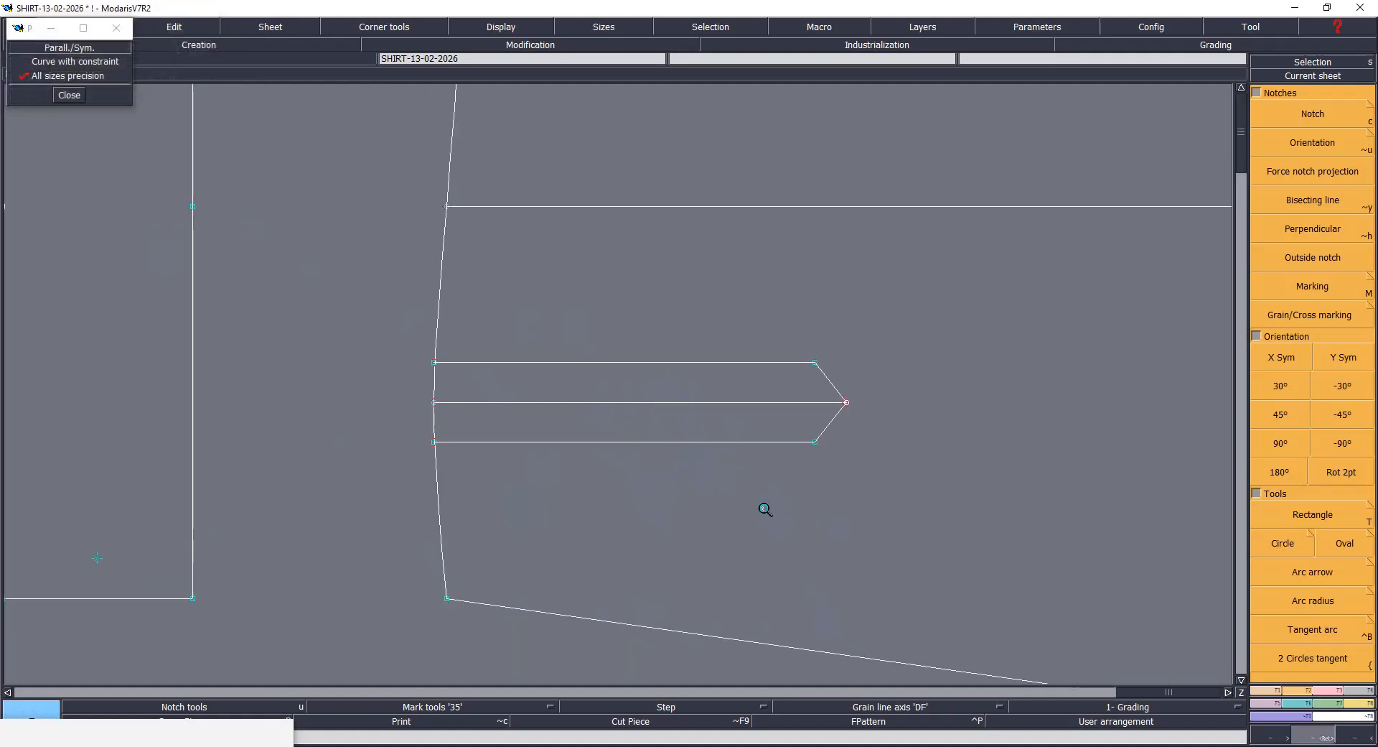
Step: Save the model and add a point on the upper parallel placket line at a curve length of -2.00 cm from its inner end
key(ctrl+s)
click(620, 468)
key(d)
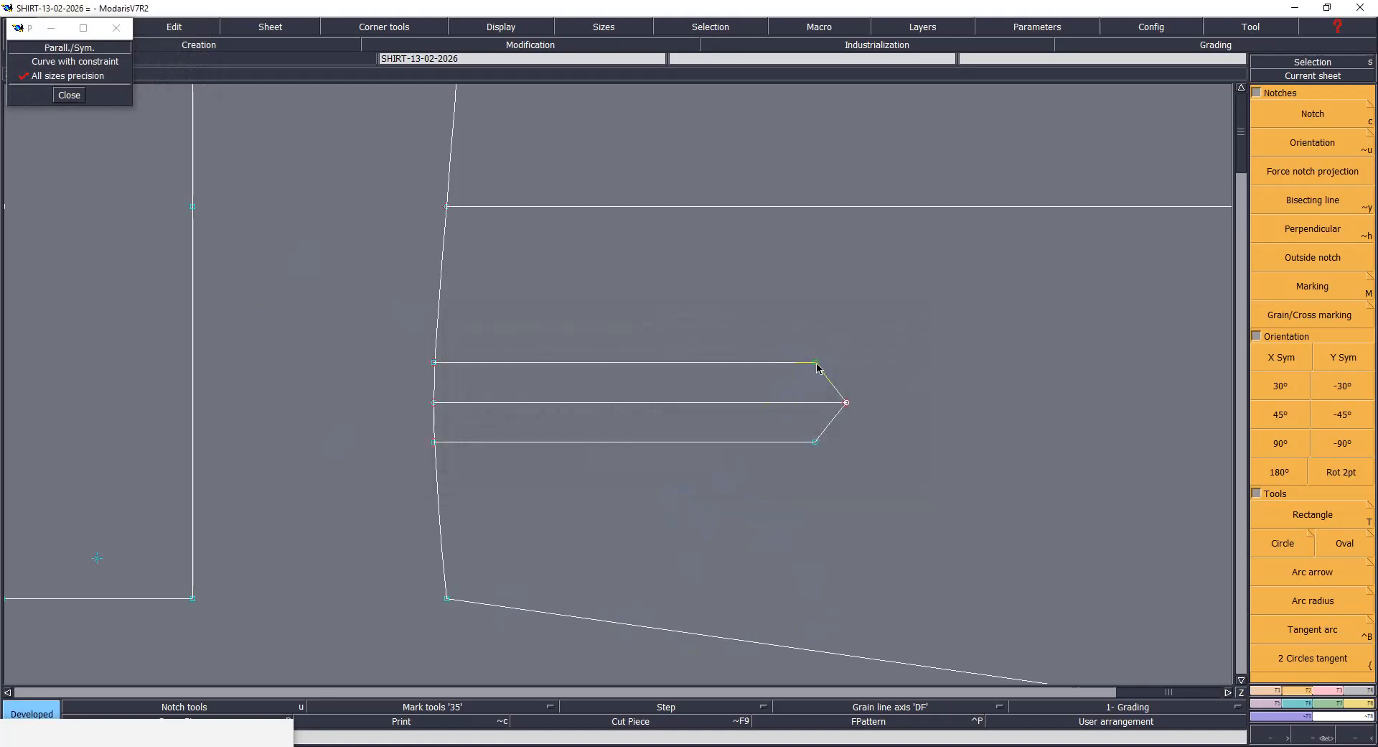
click(816, 364)
key(Down)
text(-2.00)
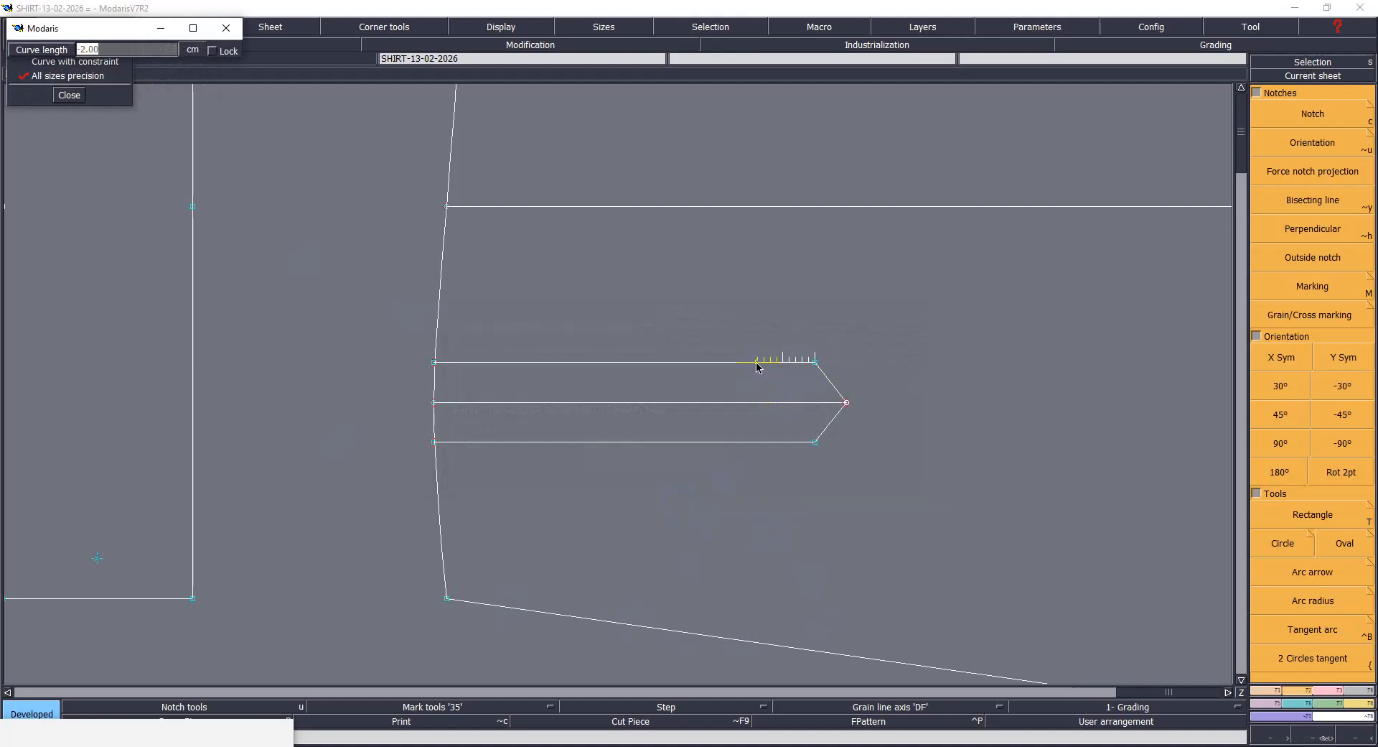
key(Return)
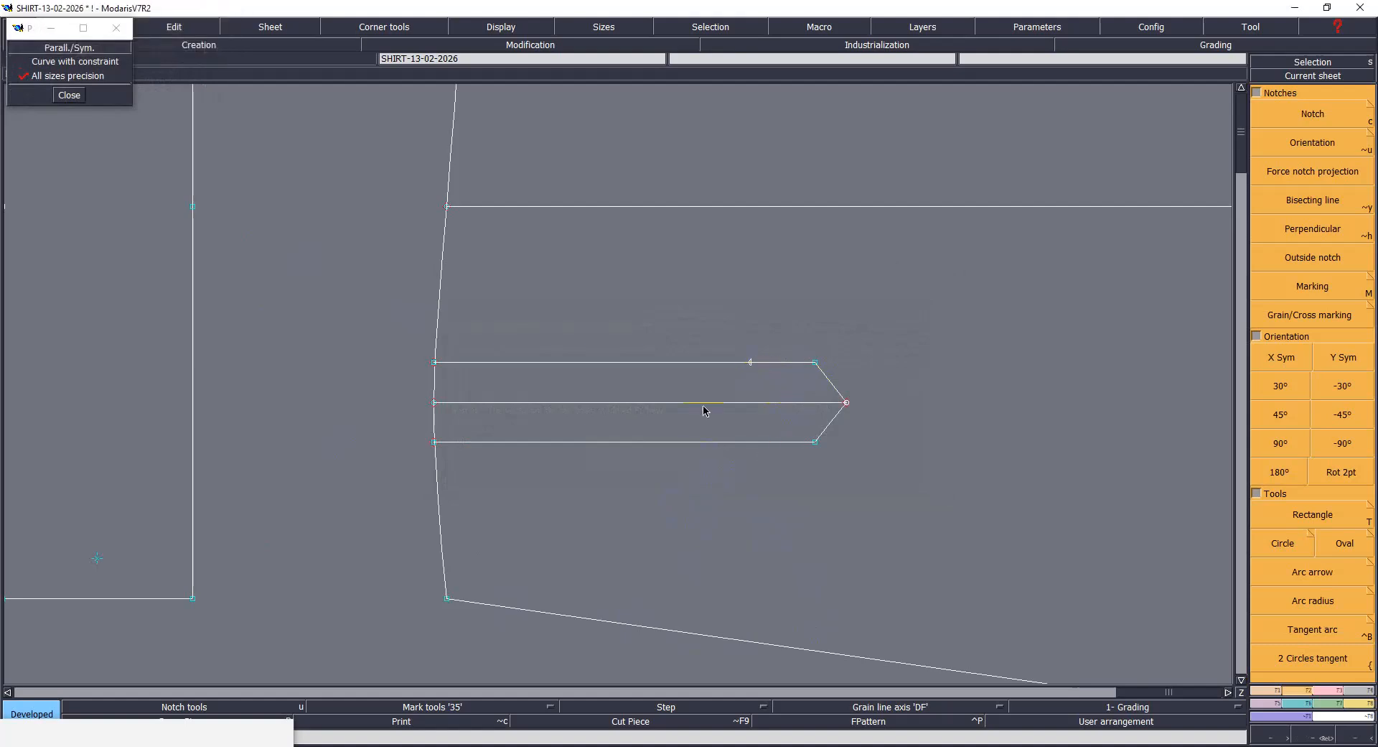
Step: Draw a vertical cross line from the new point through the central slit line to the lower parallel
click(750, 363)
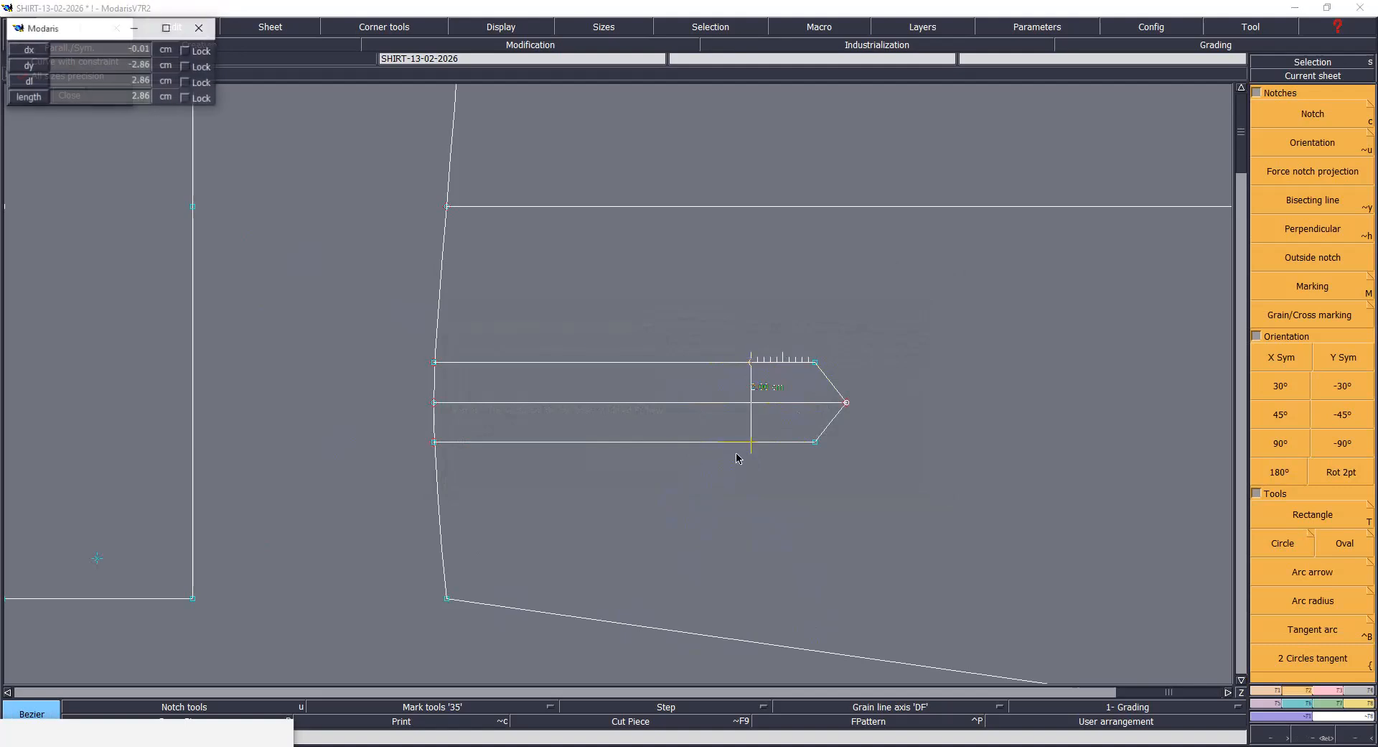
click(750, 402)
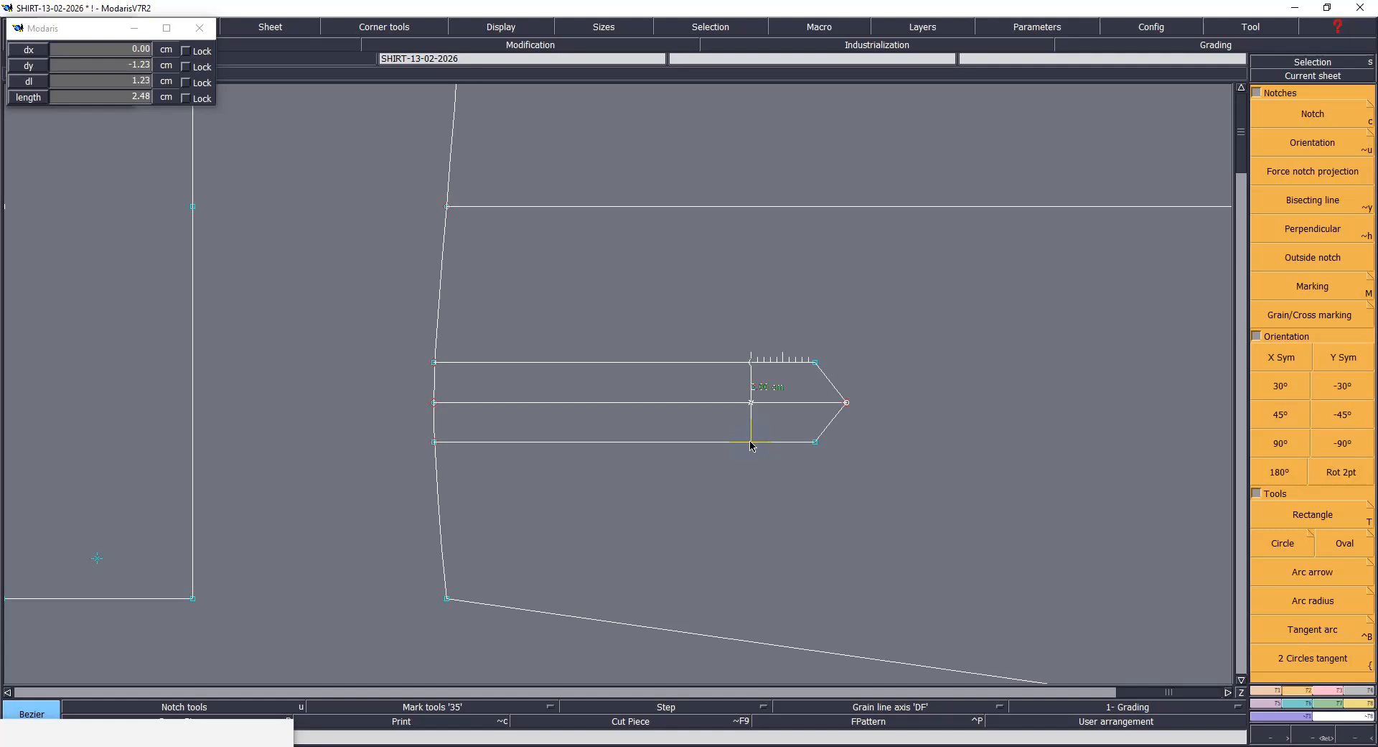
click(751, 441)
Step: Insert points where the cross line meets the placket lines, and save the model
key(i)
click(751, 362)
click(751, 441)
click(751, 402)
click(751, 441)
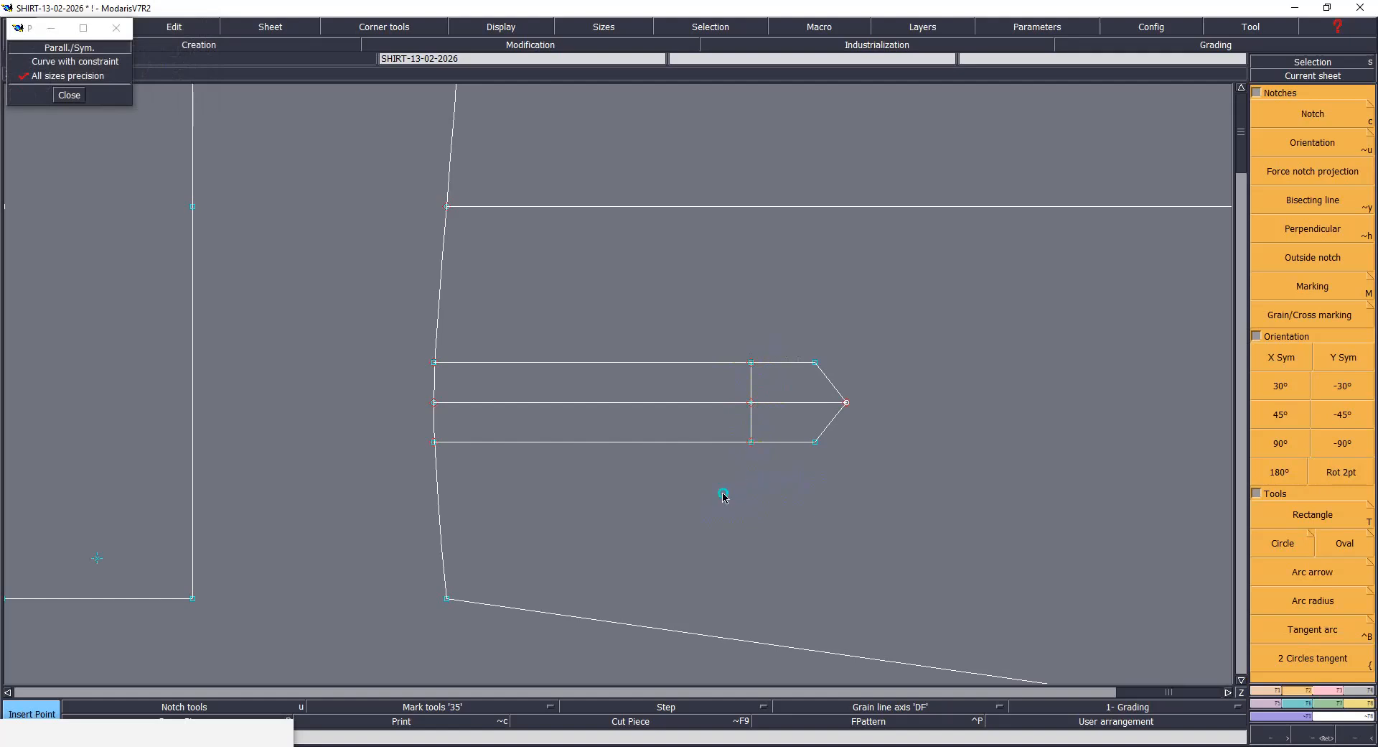
key(ctrl+s)
click(631, 461)
key(r)
click(839, 503)
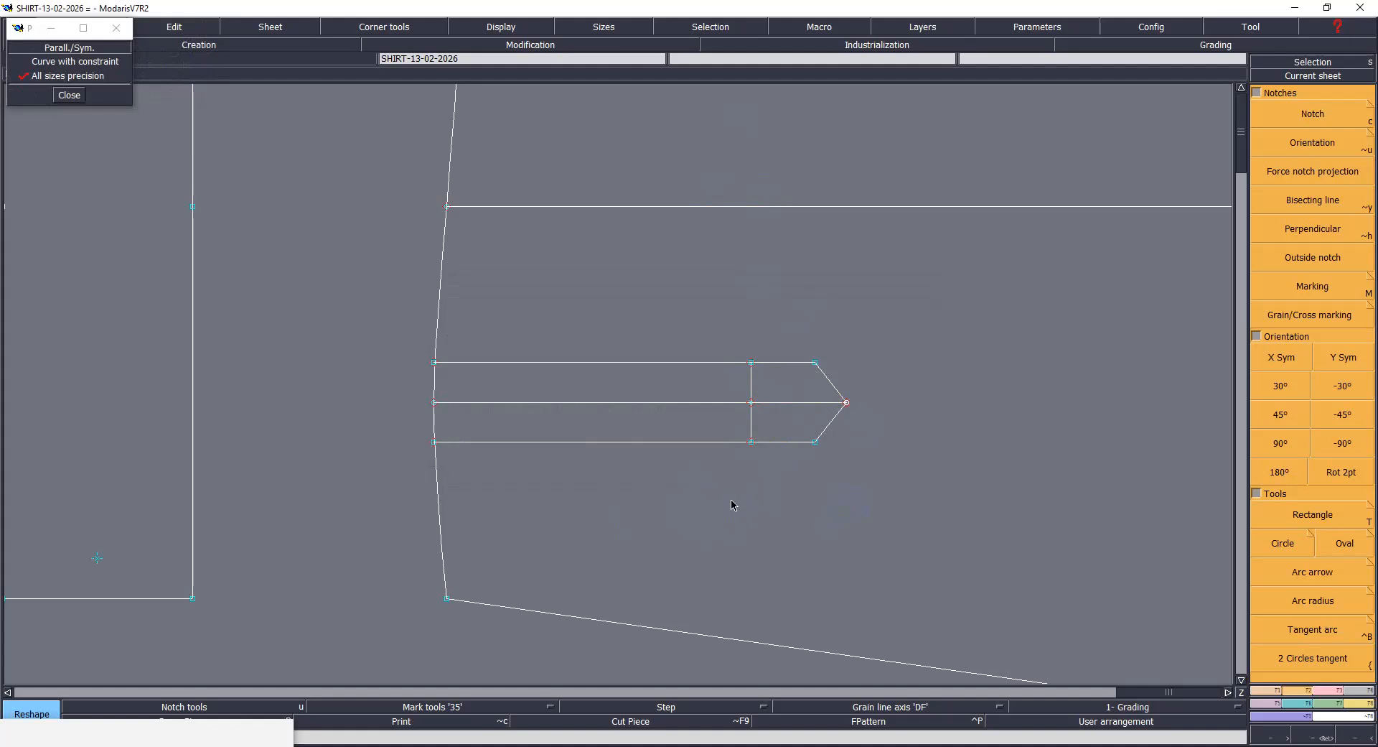
click(631, 463)
Step: Measure the central slit line's length from the hem to the cross line
key(l)
click(433, 402)
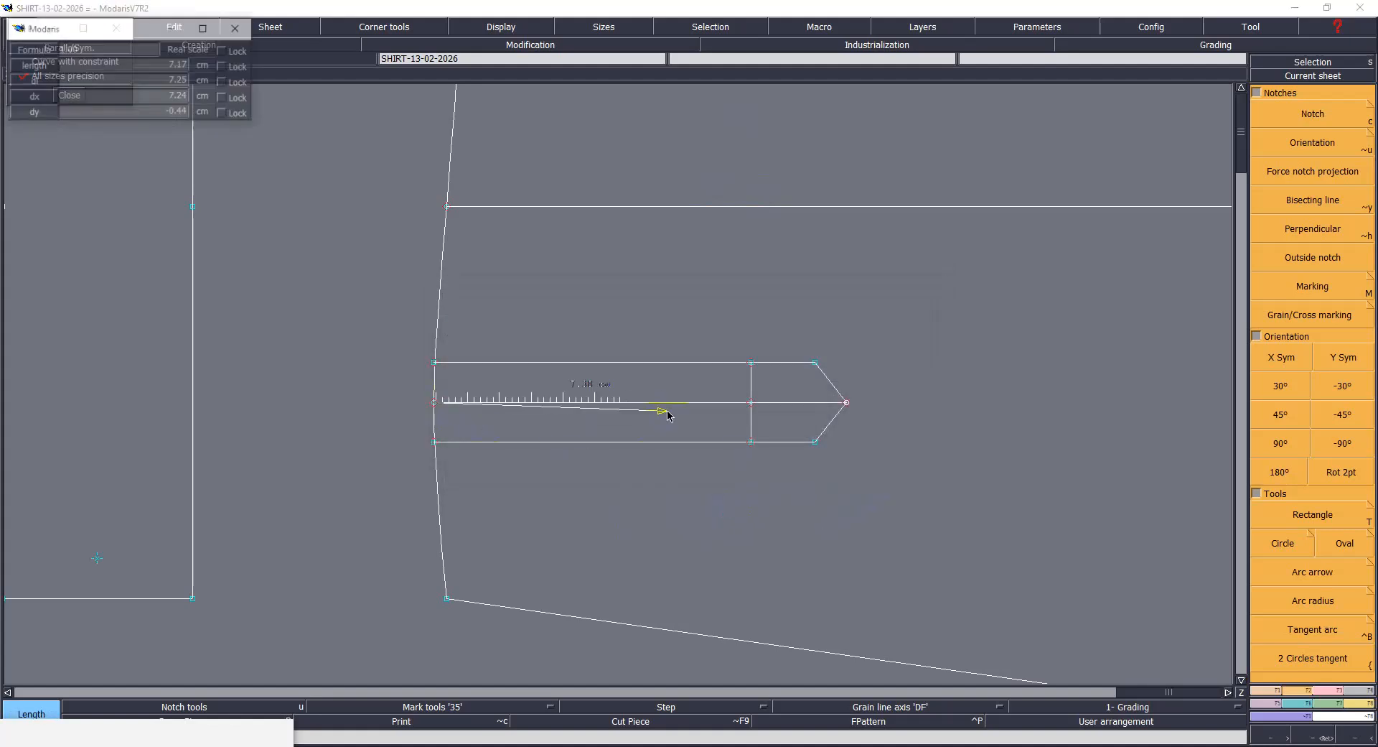
click(750, 403)
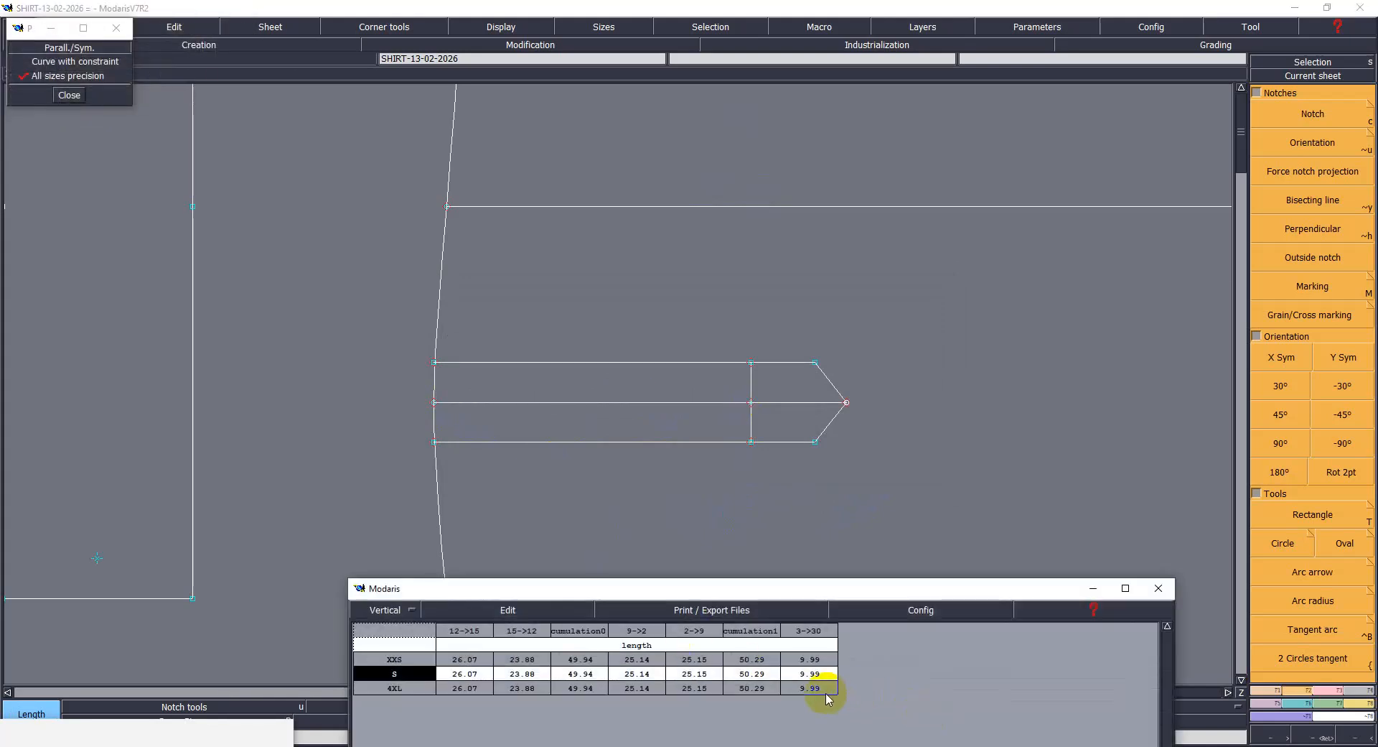
click(1093, 587)
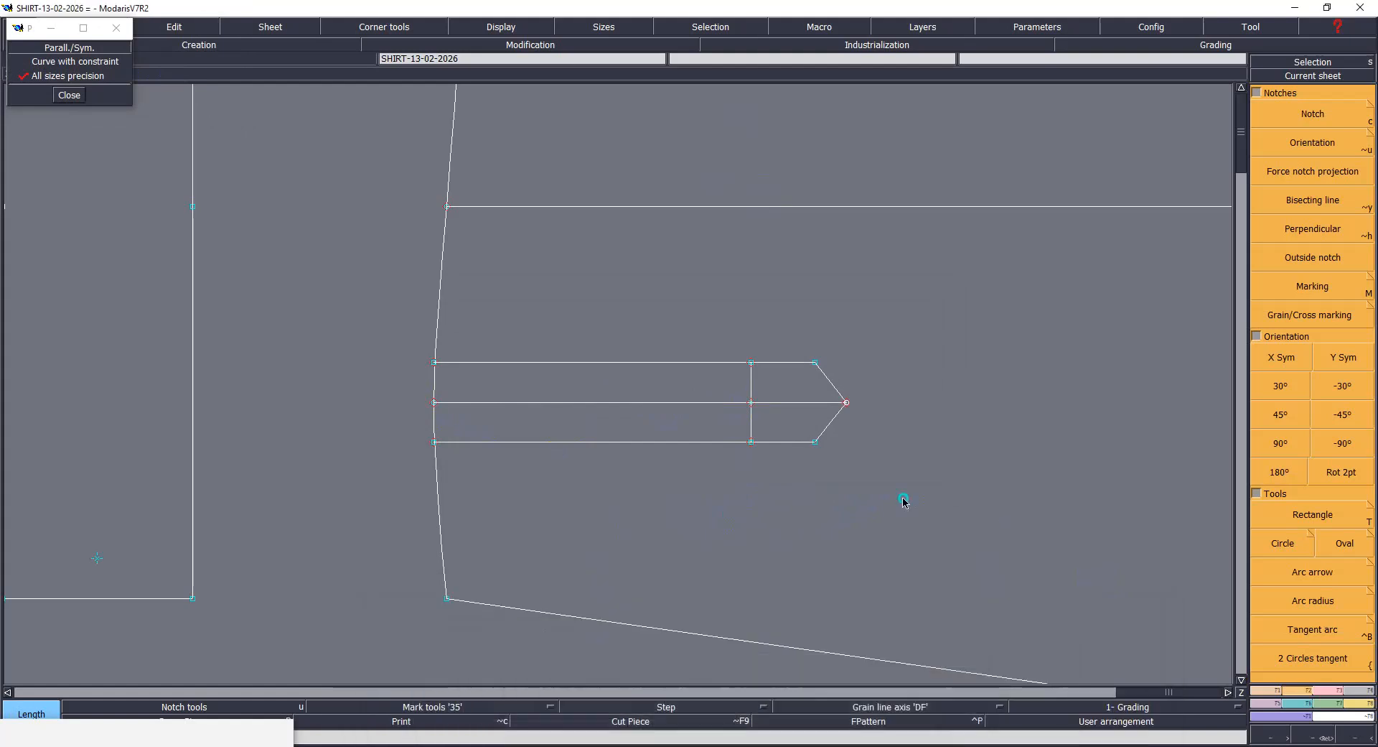
Step: Save the model with the finished placket outline
key(Home)
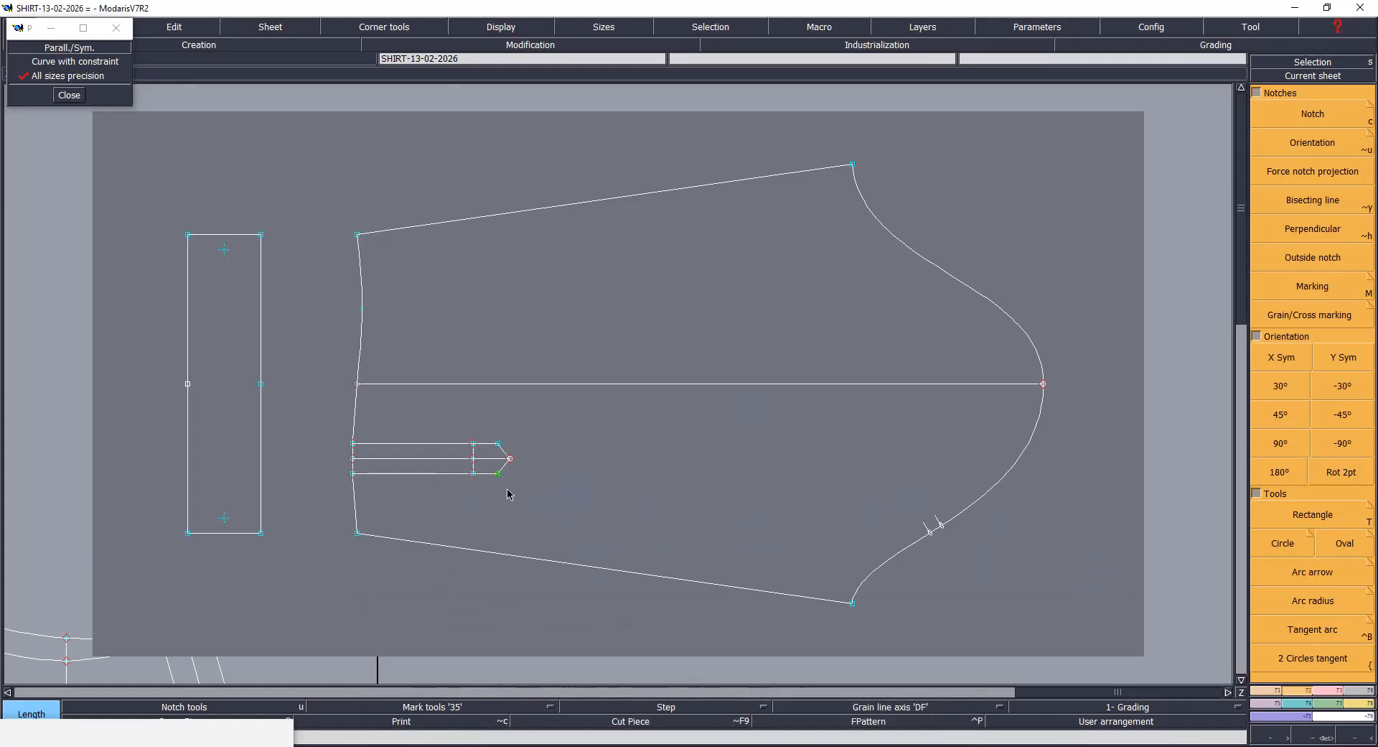
key(ctrl+s)
click(631, 462)
key(ctrl+s)
click(623, 464)
key(ctrl+s)
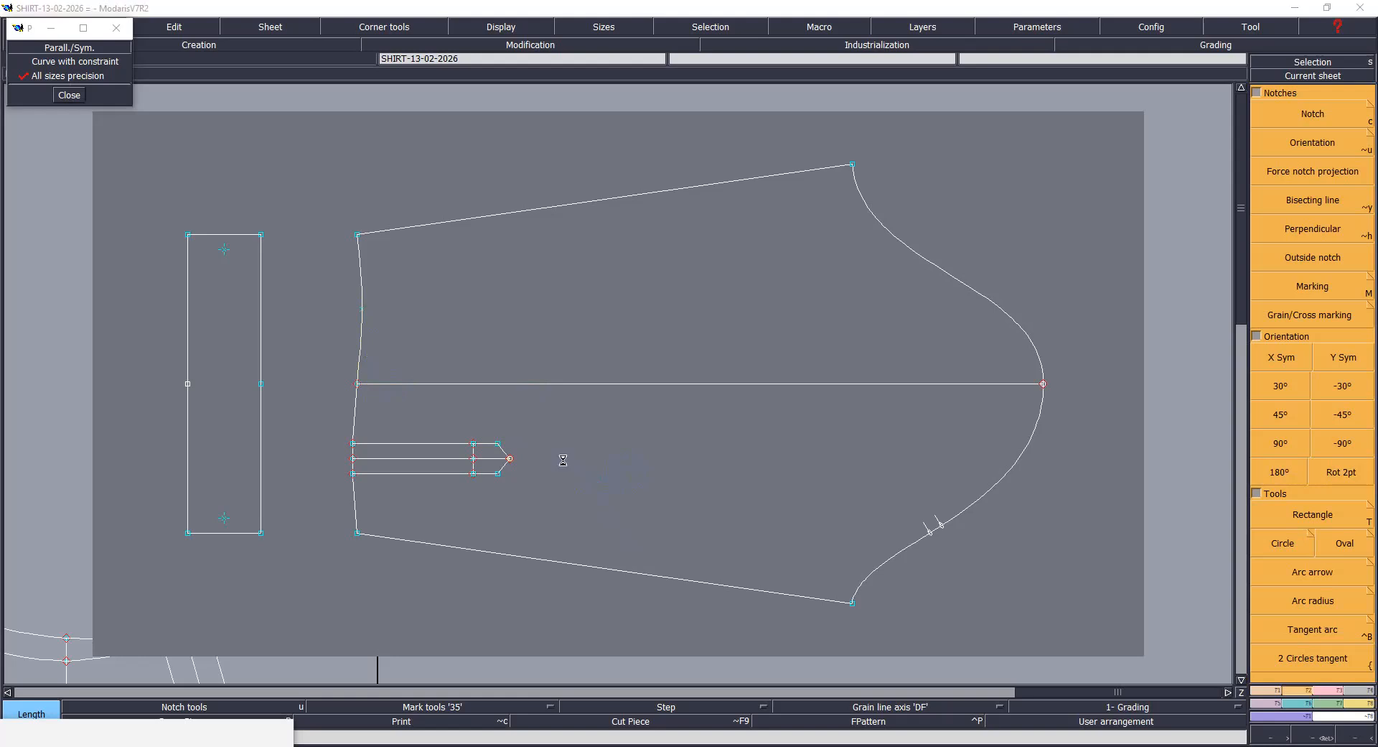
click(623, 465)
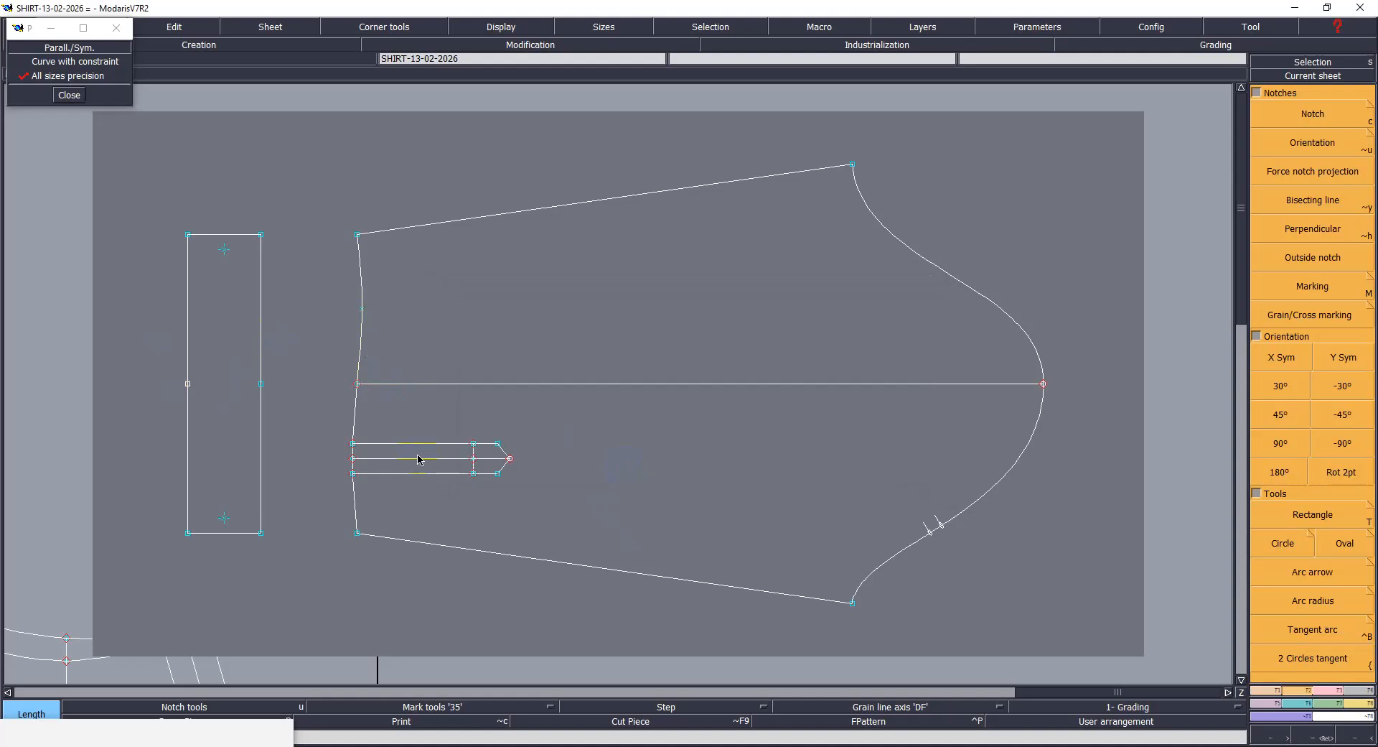
Step: Merge the points at the middle of both long cuff edges, and save the model
key(m)
click(263, 385)
click(190, 384)
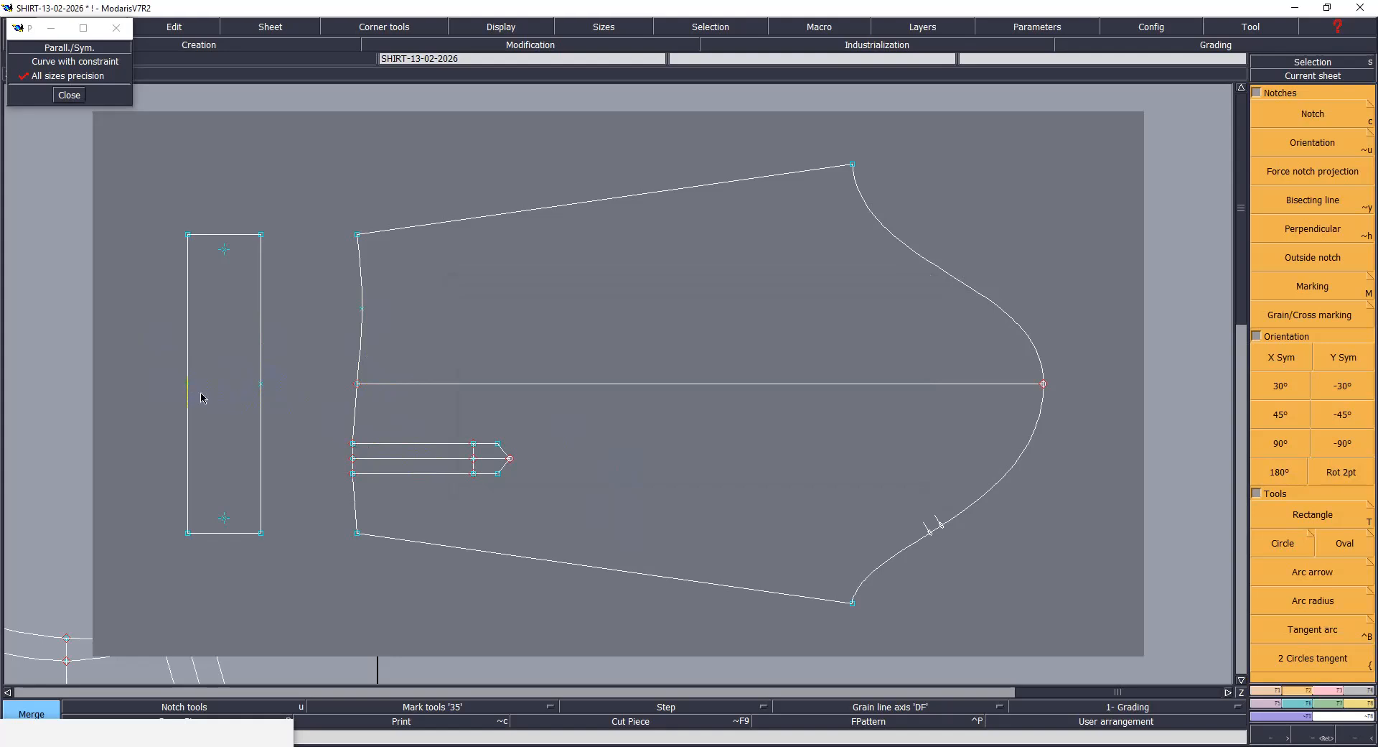
key(ctrl+s)
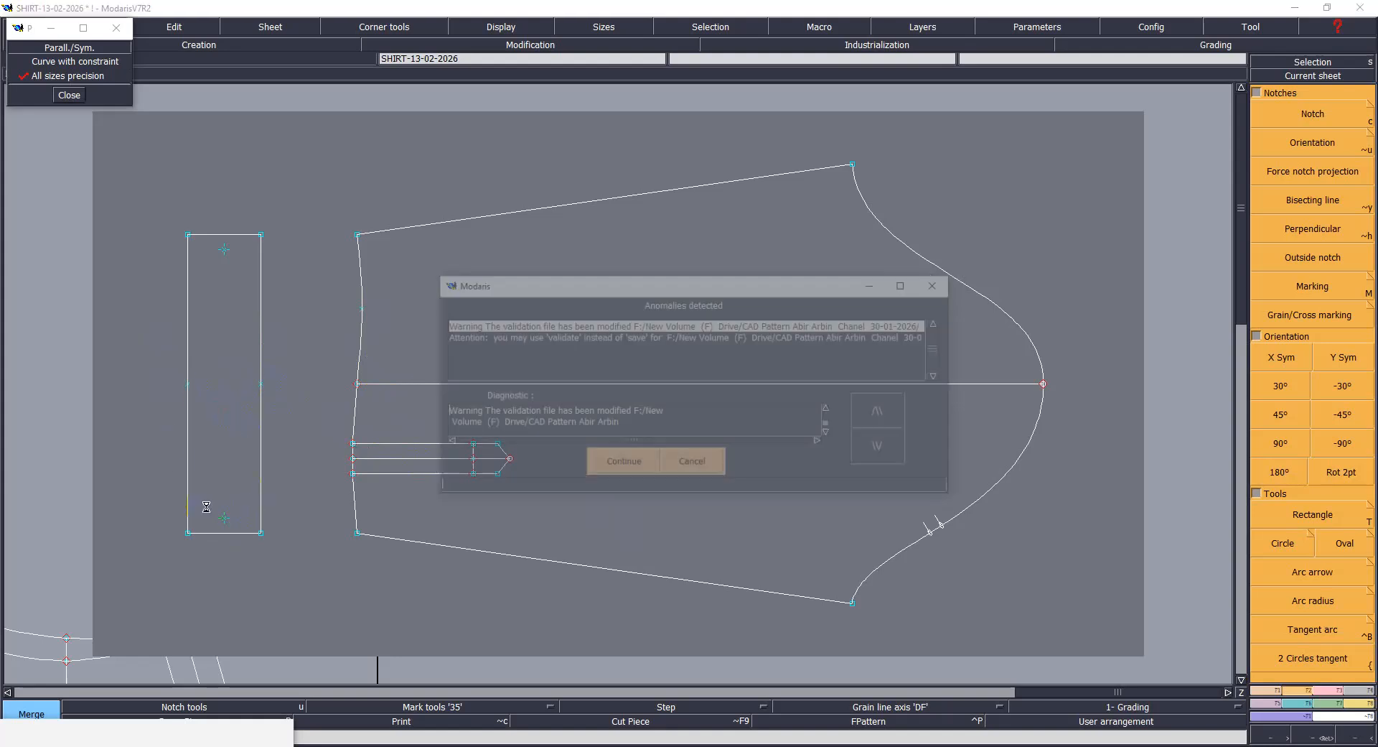
click(621, 465)
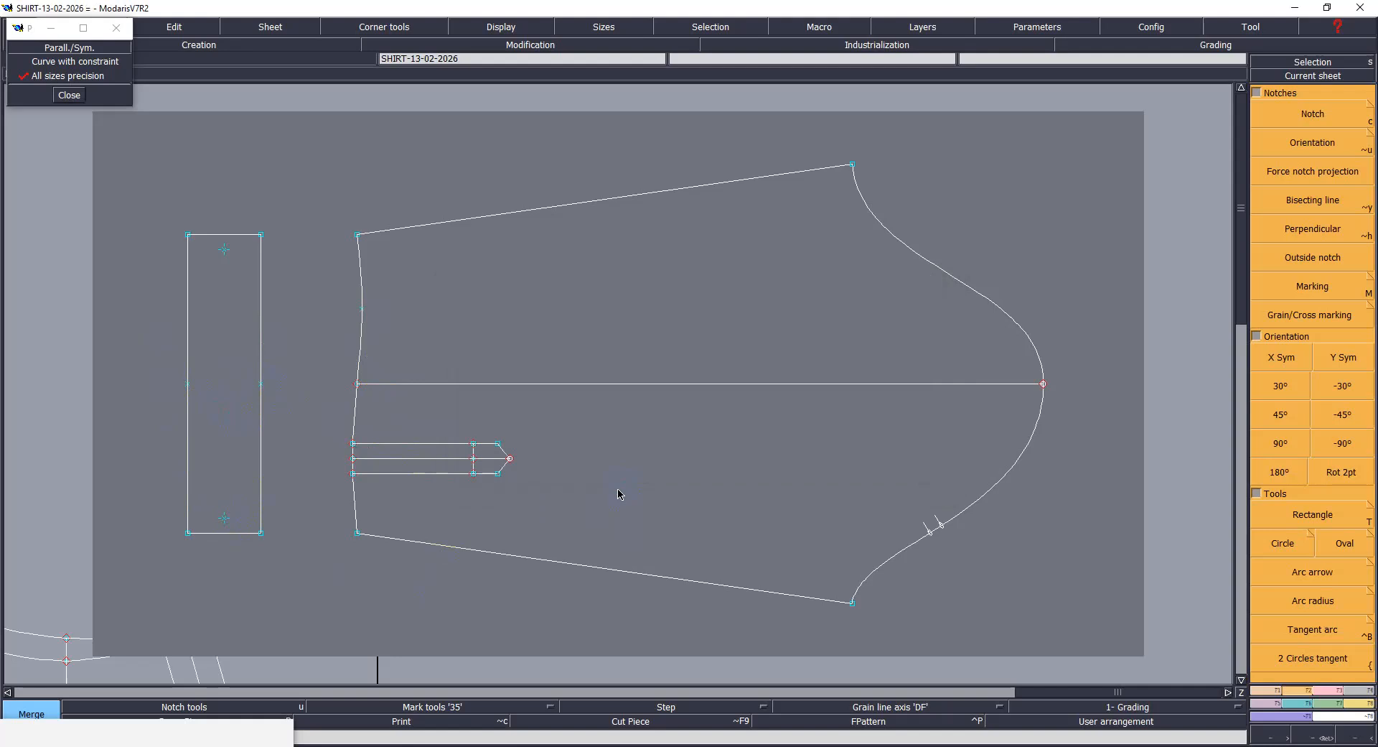
Step: Measure the hem from the upper corner to the lower placket line and from the slit line to the lower corner, and total both lengths
key(l)
key(ctrl+s)
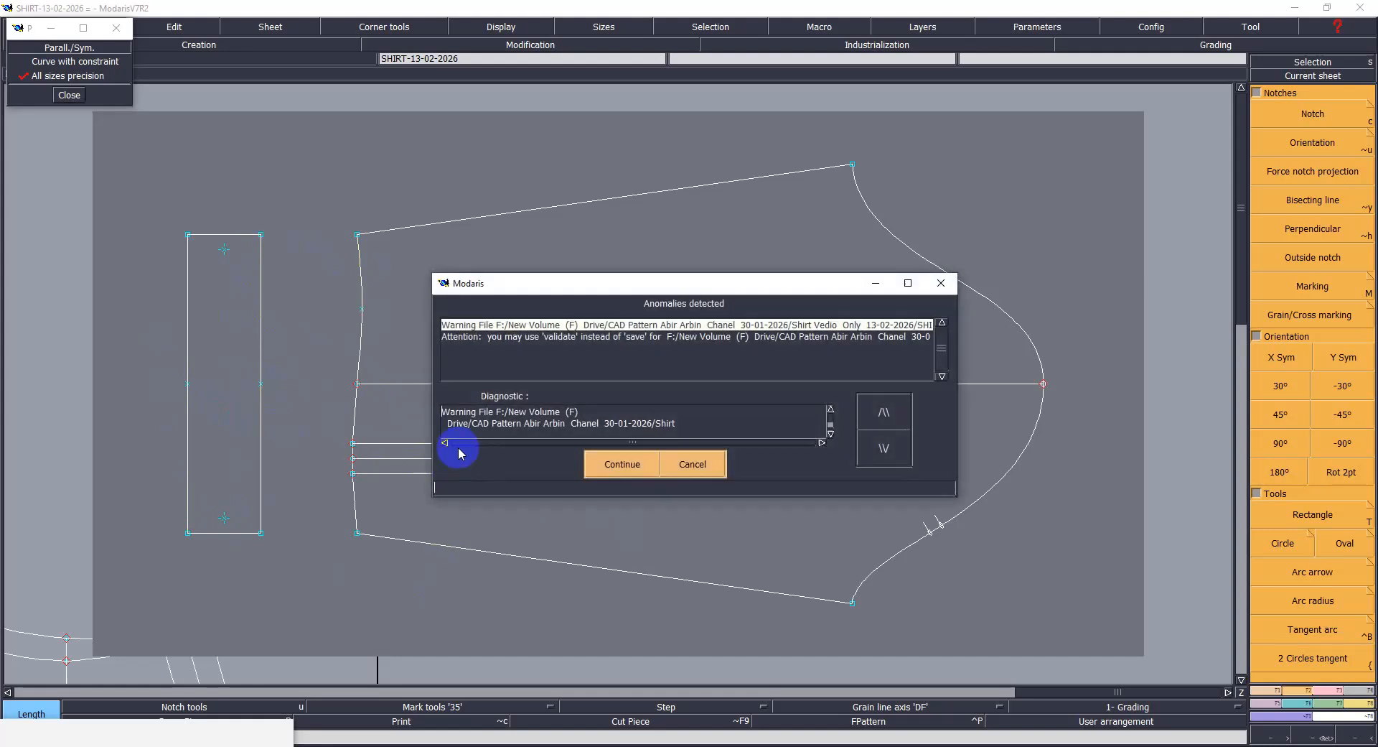
click(621, 463)
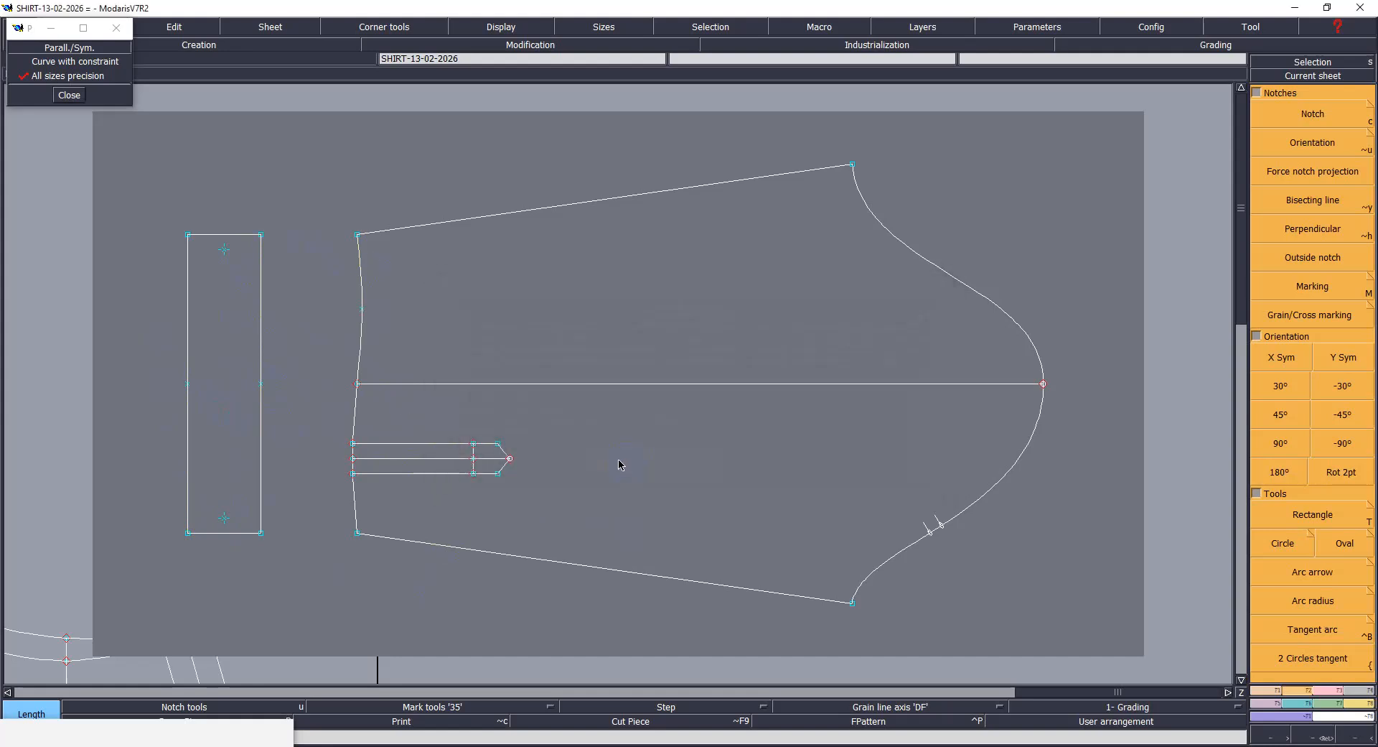
click(356, 234)
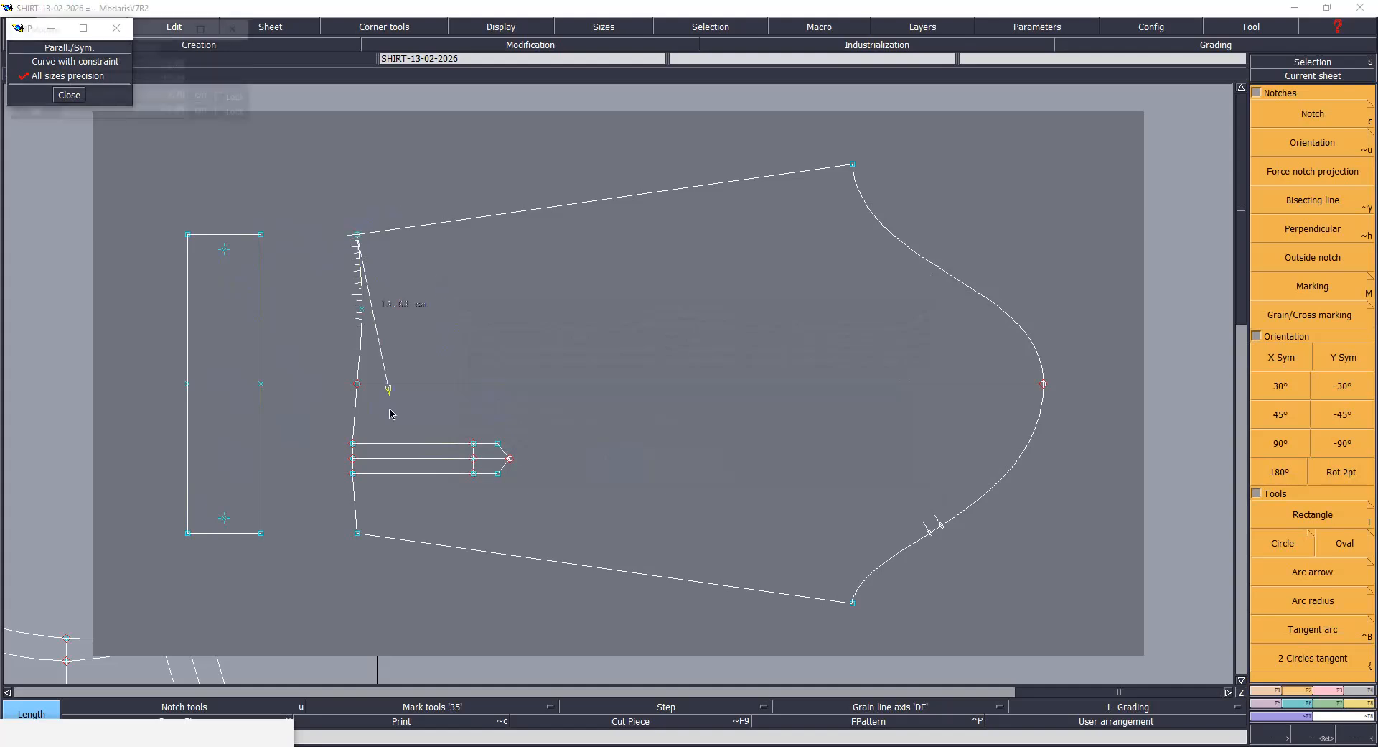
click(352, 473)
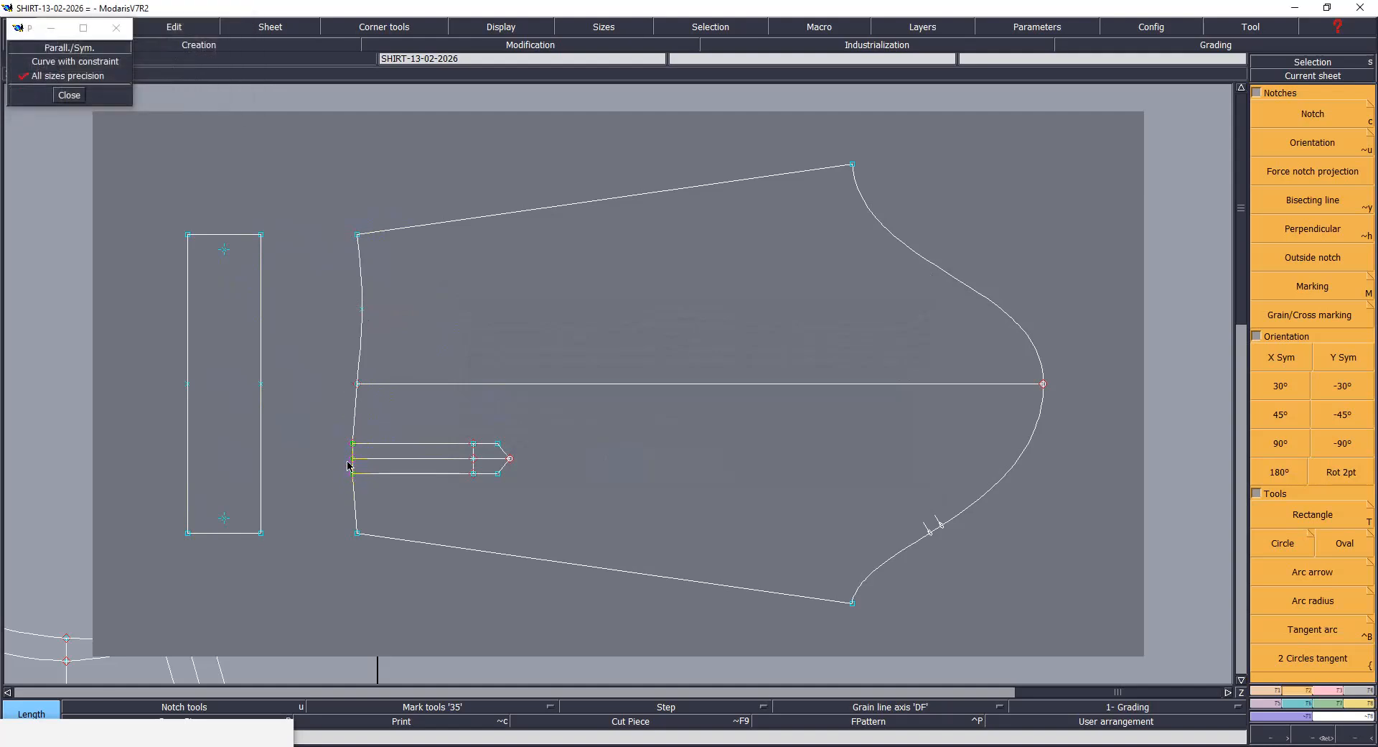
click(353, 464)
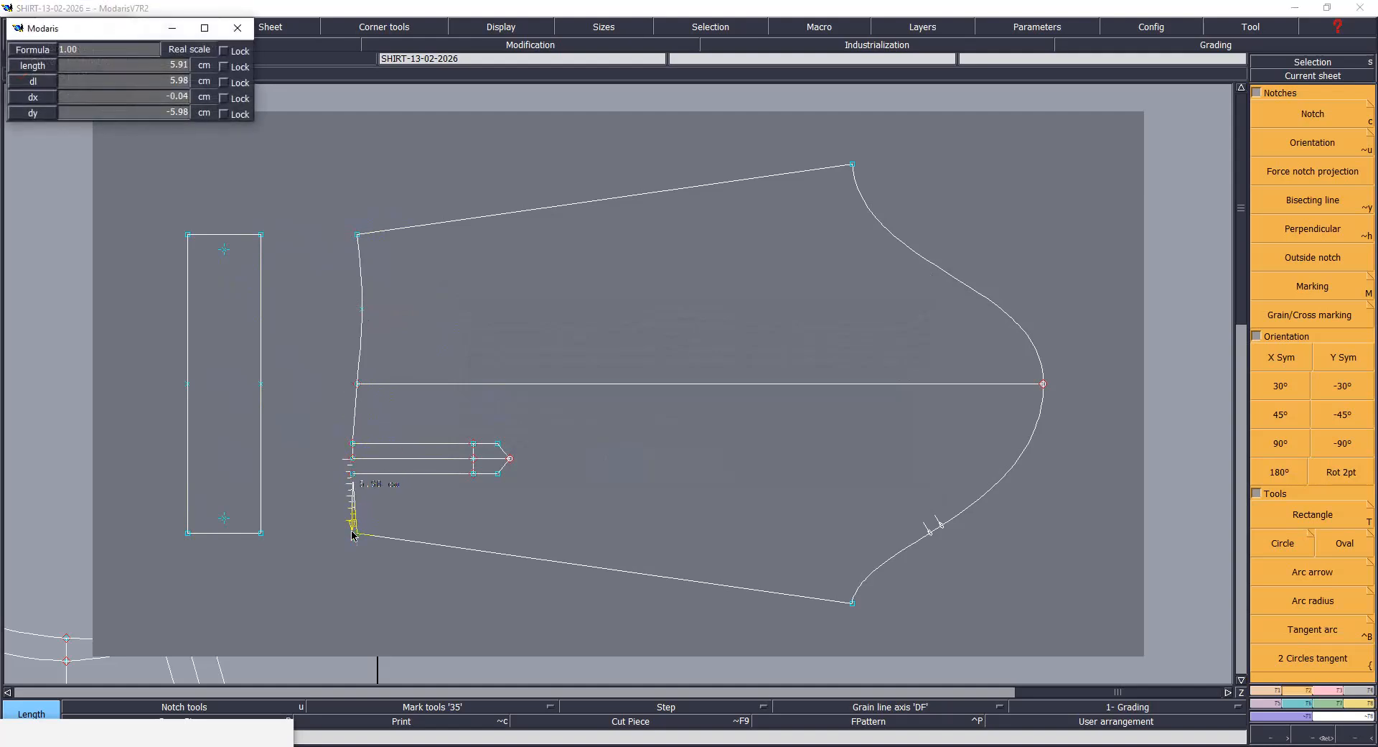
click(355, 535)
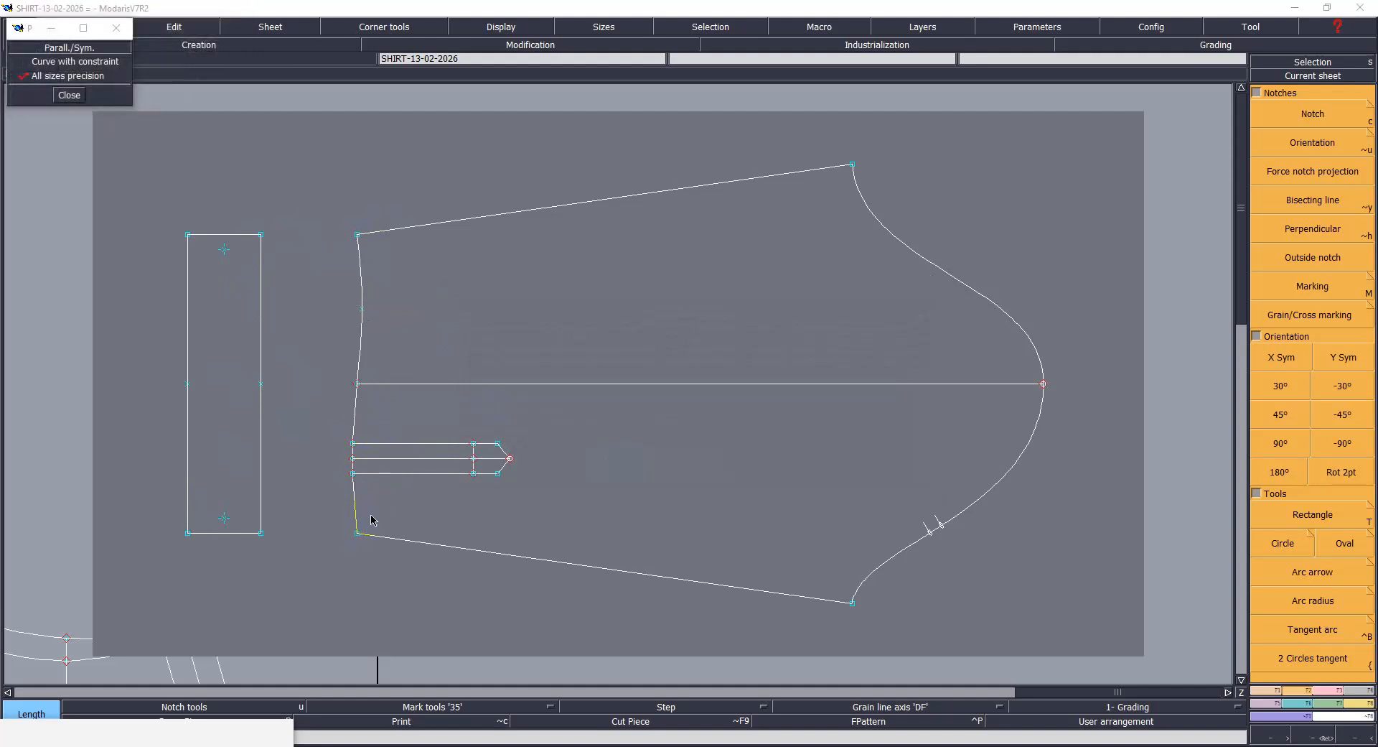
click(493, 615)
click(468, 657)
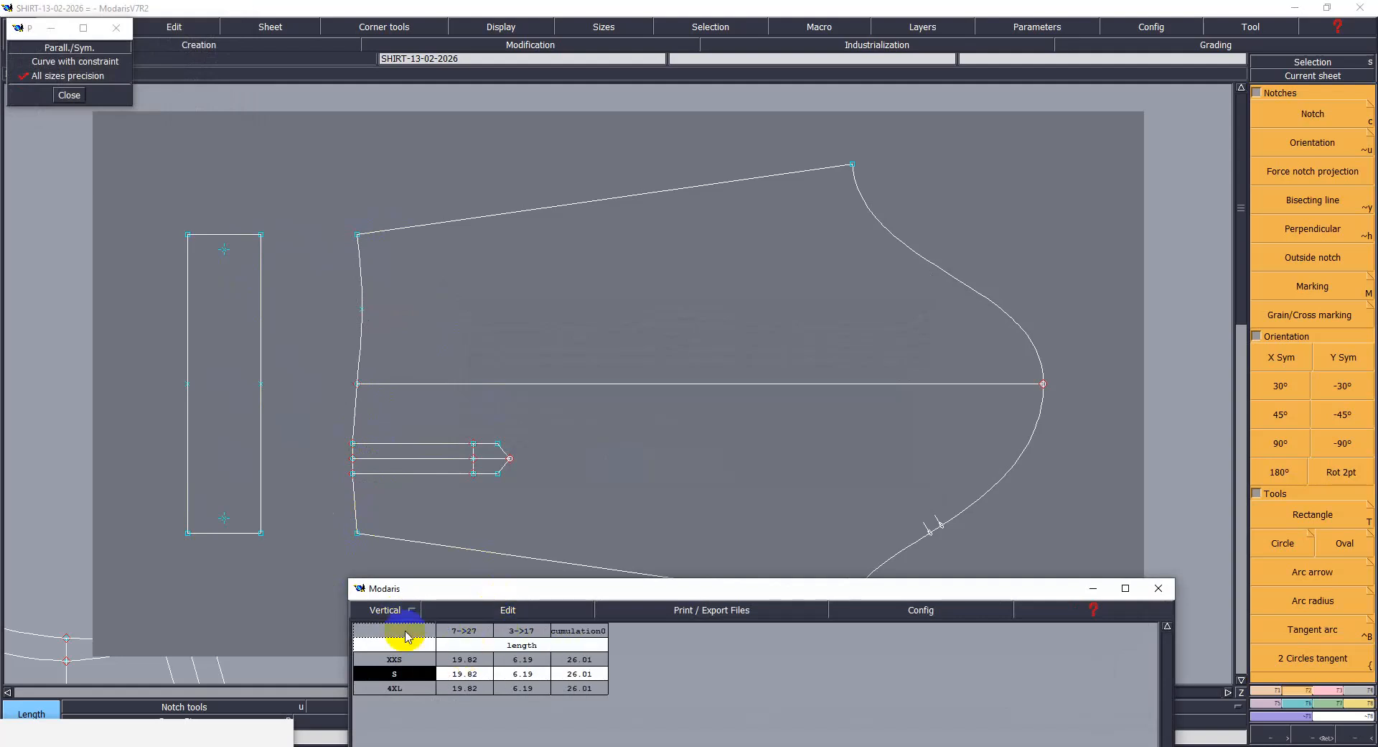
Step: Measure the cuff's long edge on the side facing the sleeve
click(260, 533)
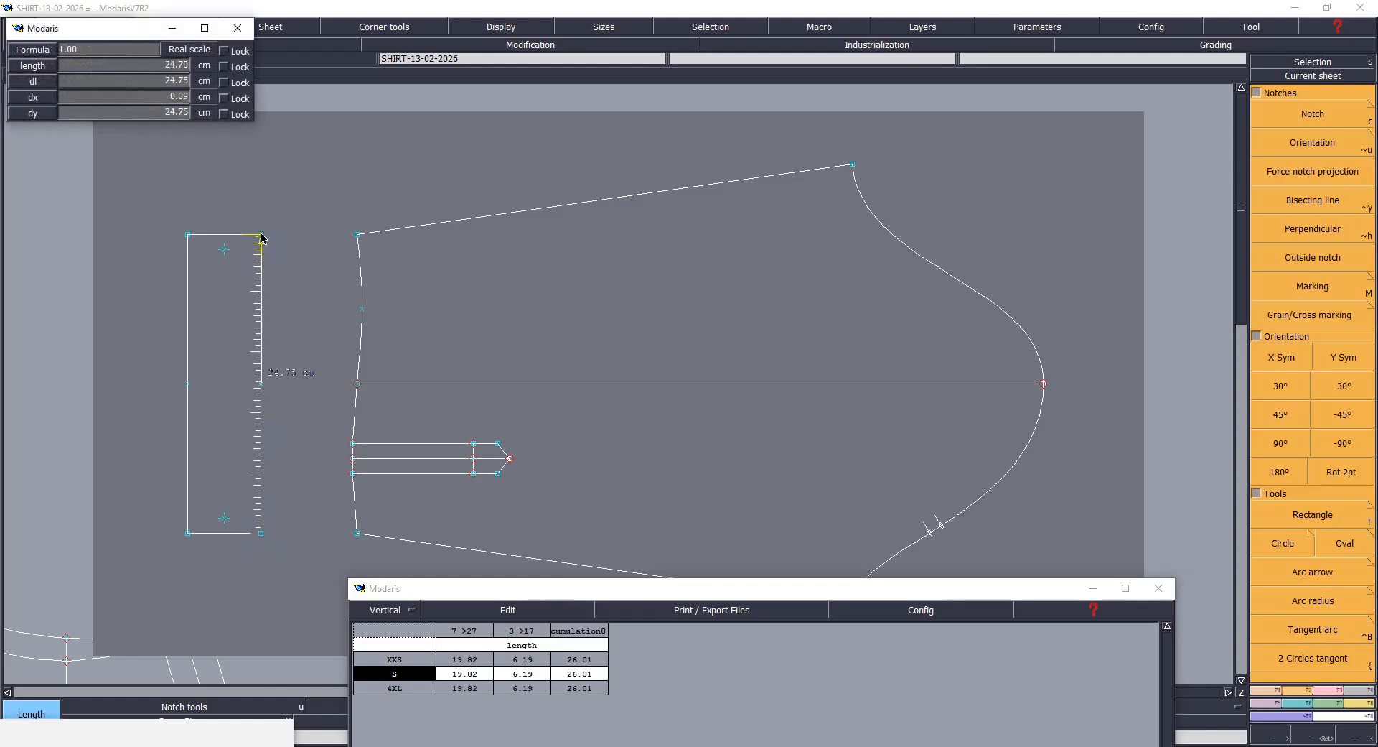
click(260, 235)
click(771, 711)
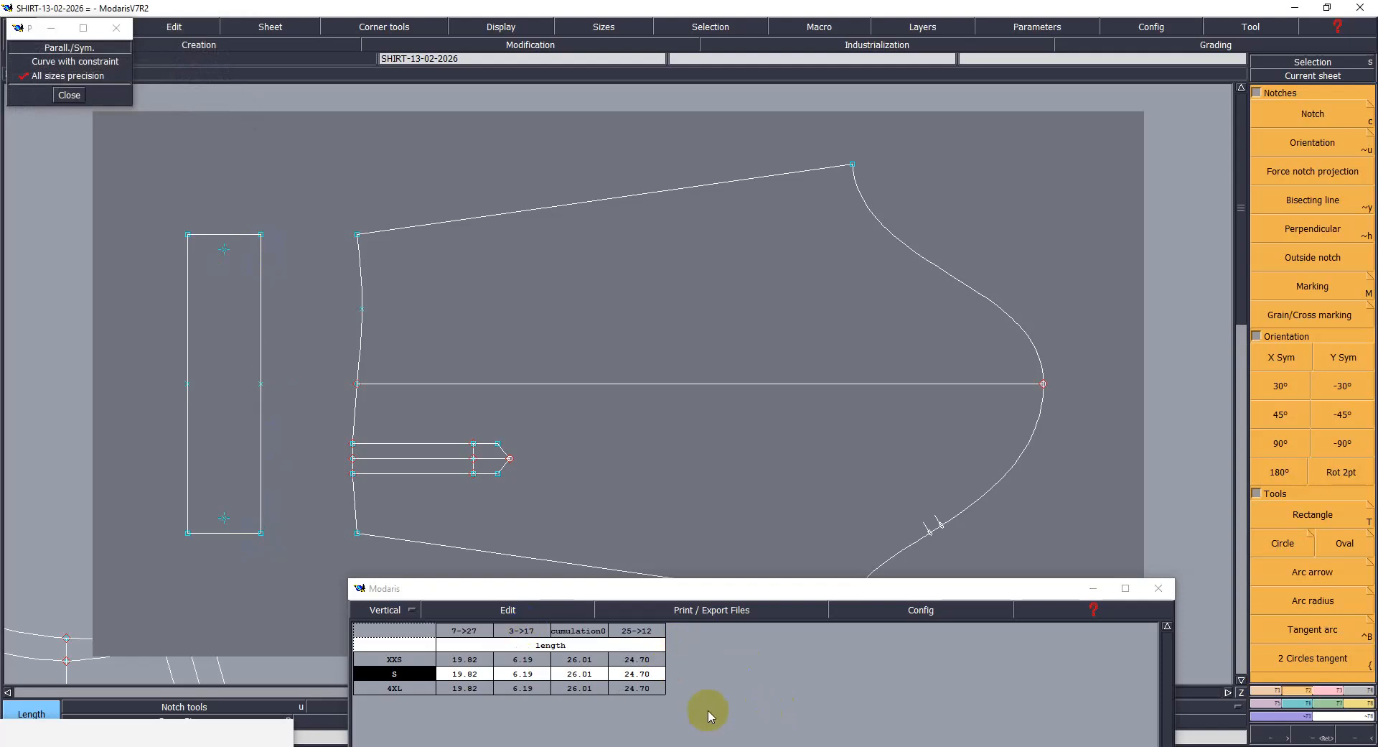
Step: In Calculator, add 4 to 24.7, subtract 26.01 and divide the result by 2 to get the hem correction per side
drag(221, 729, 241, 652)
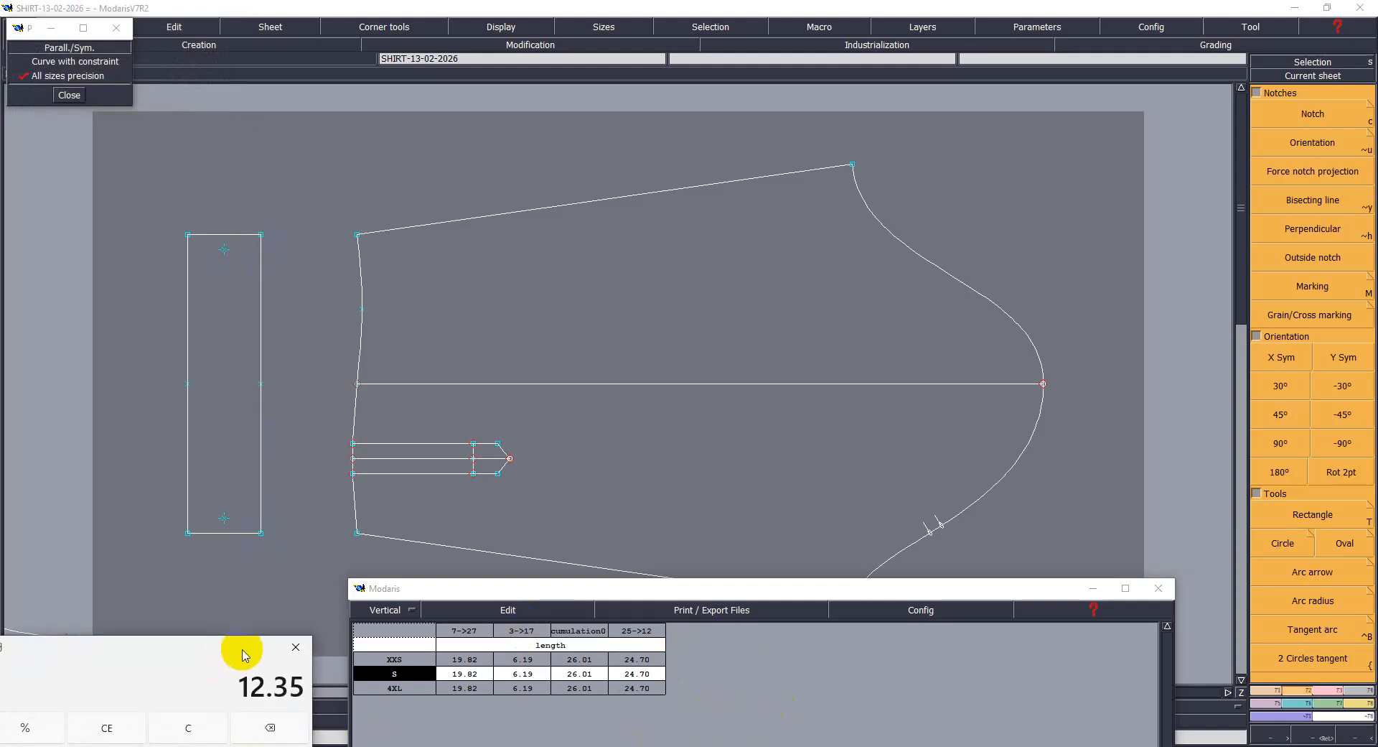
click(197, 727)
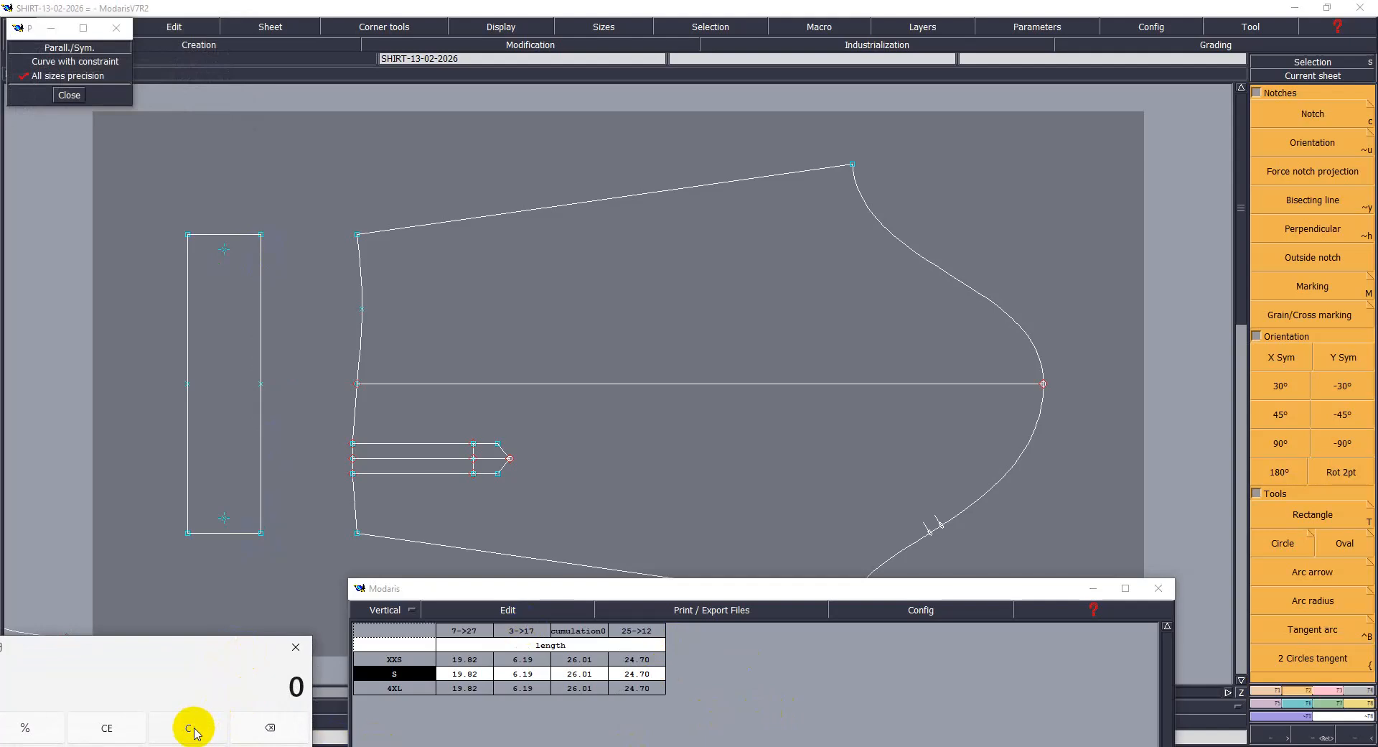
text(24.7)
click(190, 727)
text(4)
key(Return)
text(26.01)
key(Return)
text(/2)
key(Return)
click(1093, 588)
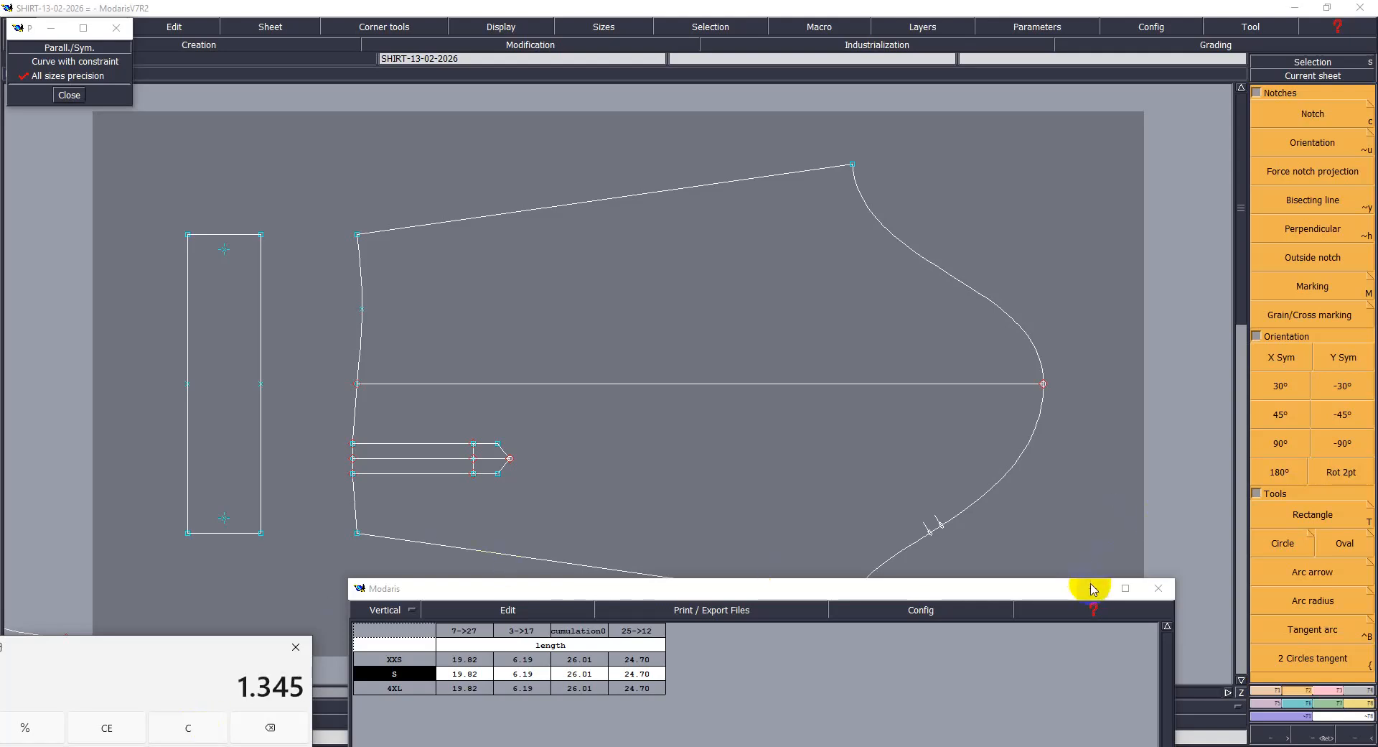
click(587, 489)
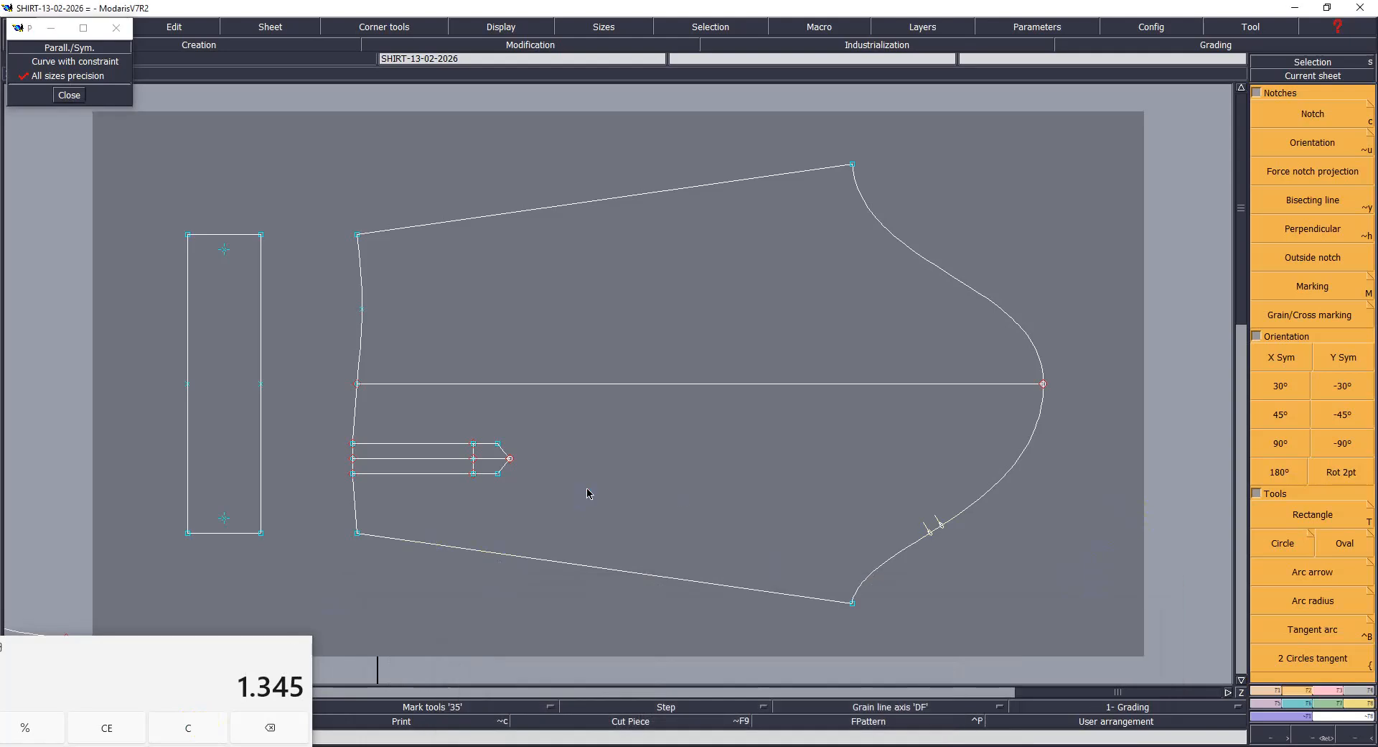
Step: Turn on the Print reference outline and move the sleeve's upper hem corner outward with ShiftX 0.00 and ShiftY 1.345 cm
key(alt+c)
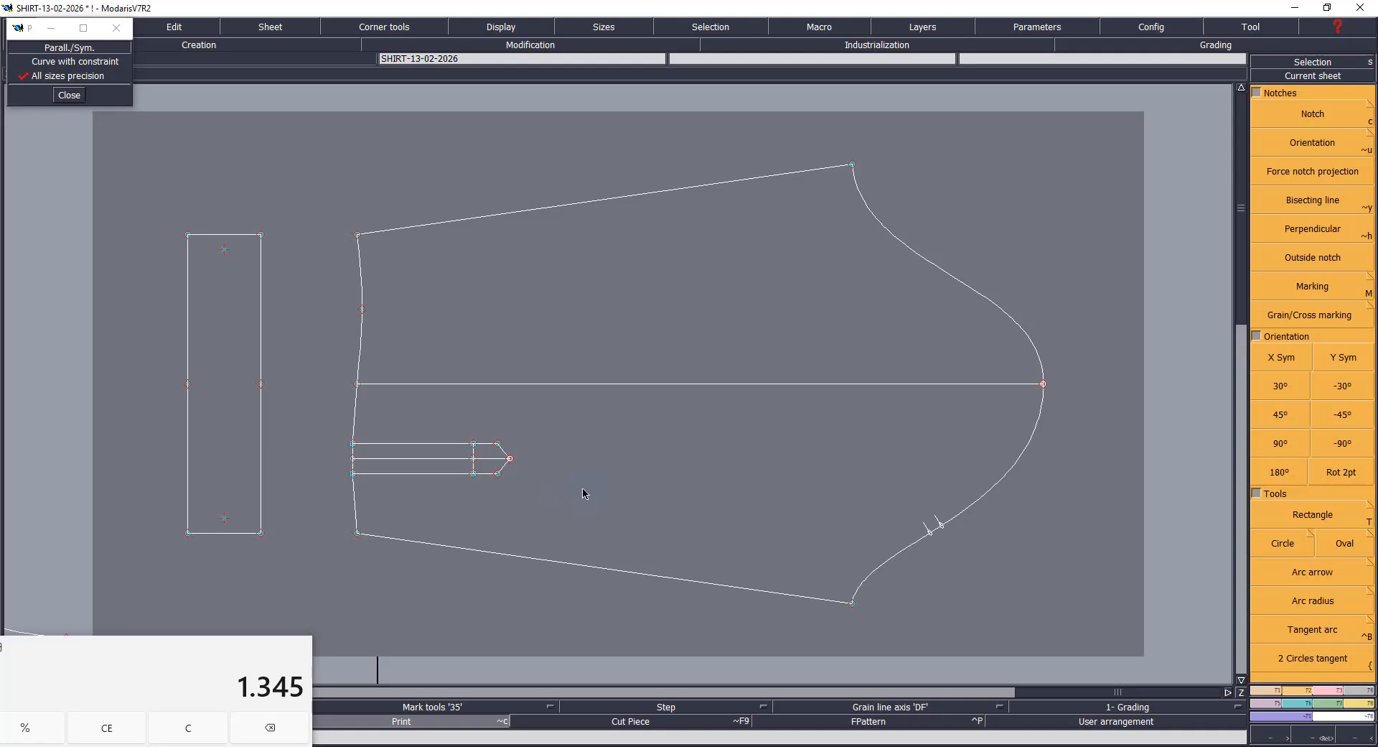
click(357, 234)
click(354, 231)
key(Tab)
text(1)
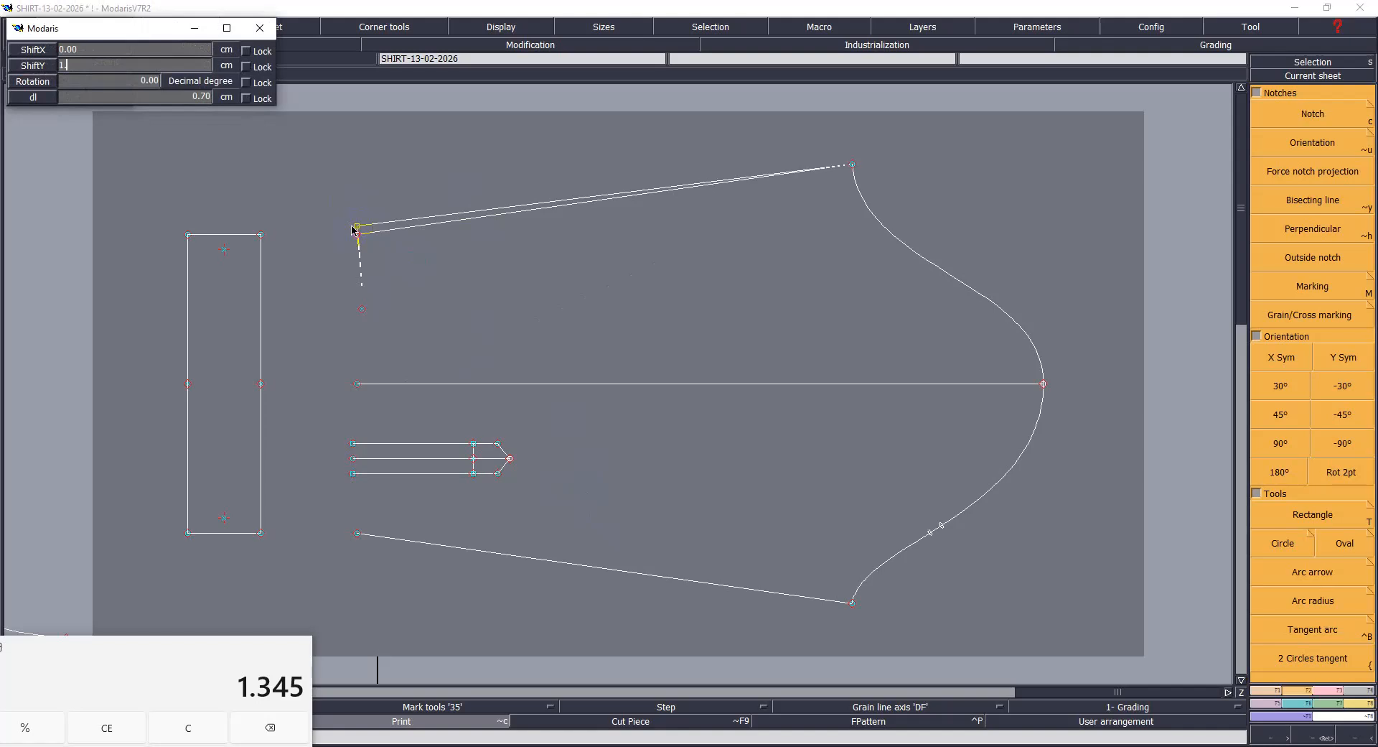
text(45)
key(Return)
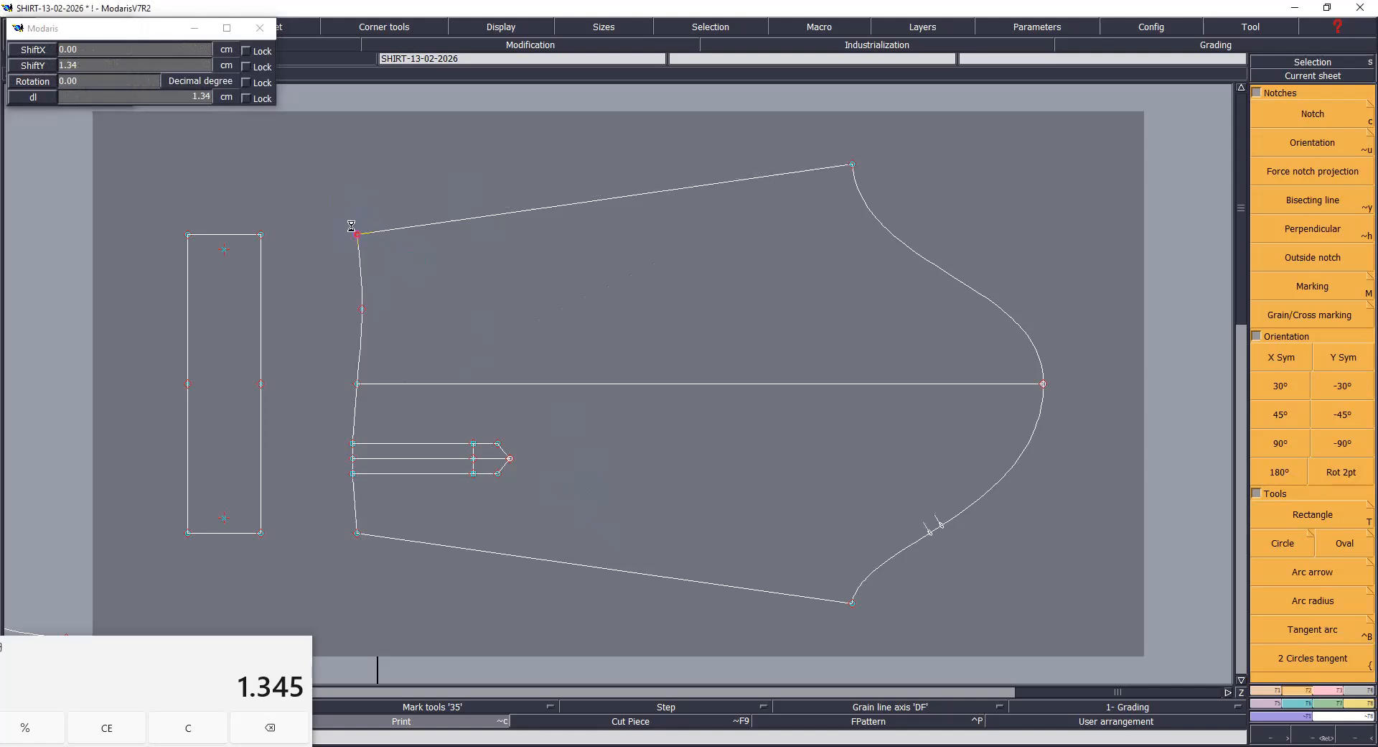
Step: Move the sleeve's lower hem corner outward with ShiftX 0.00 and ShiftY -1.345 cm
drag(325, 417, 440, 543)
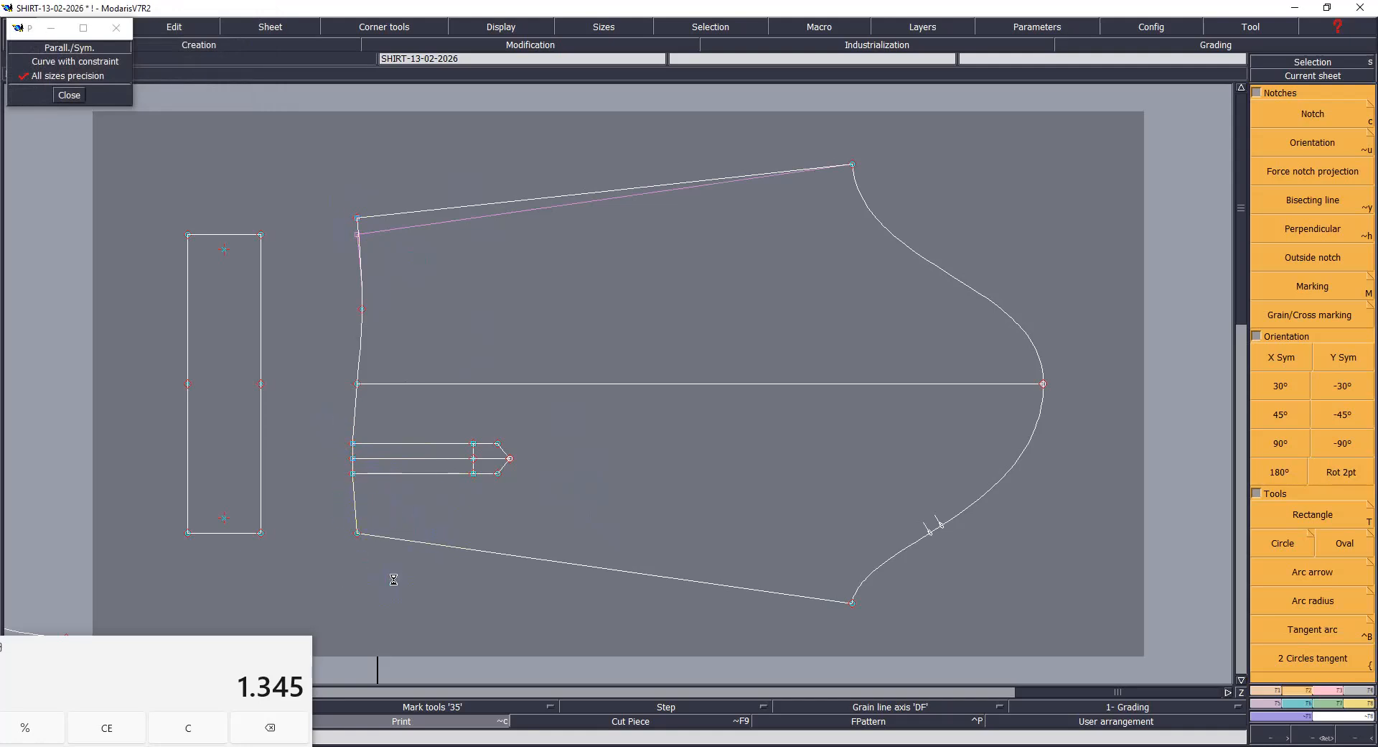
click(358, 533)
key(Tab)
key(BackSpace)
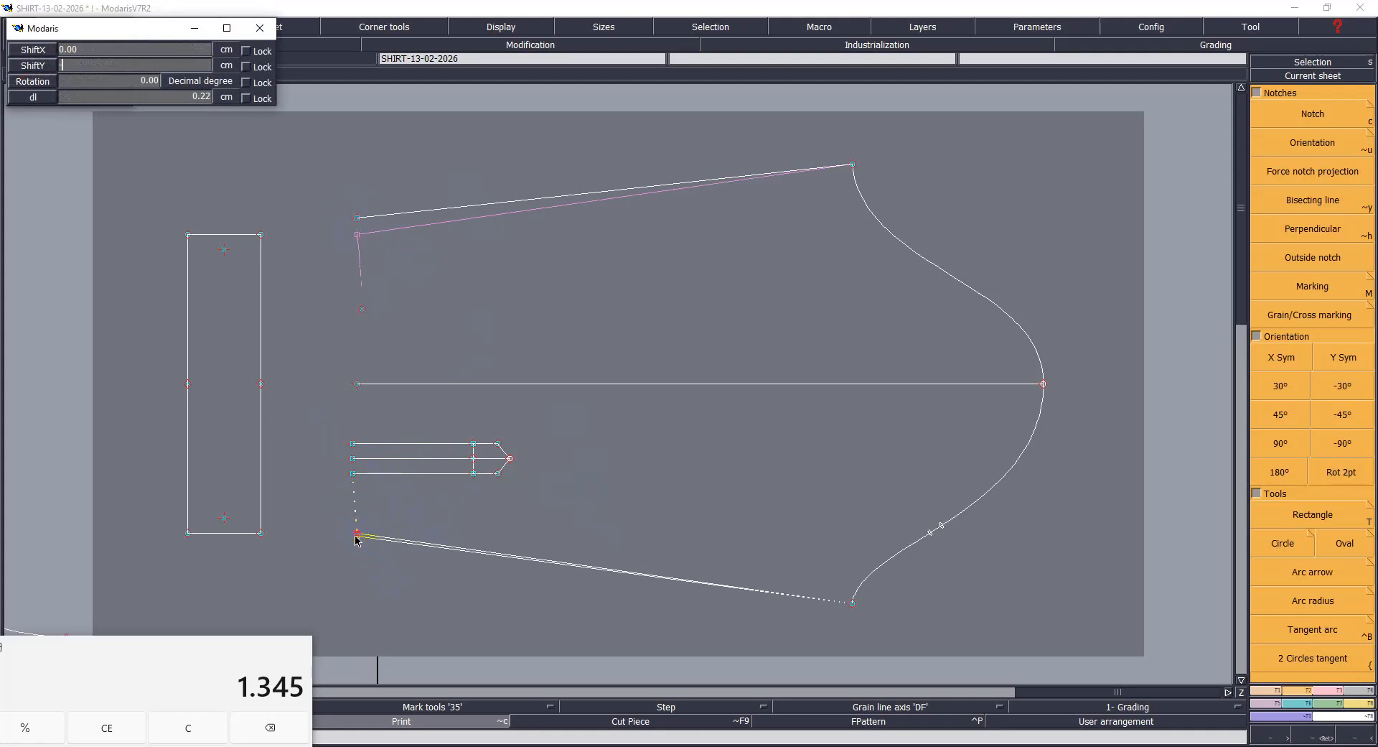
text(-1.345)
key(Return)
Step: Select the complete placket and divide 1.345 by 2 in Calculator to get the placket shift
drag(335, 419, 536, 503)
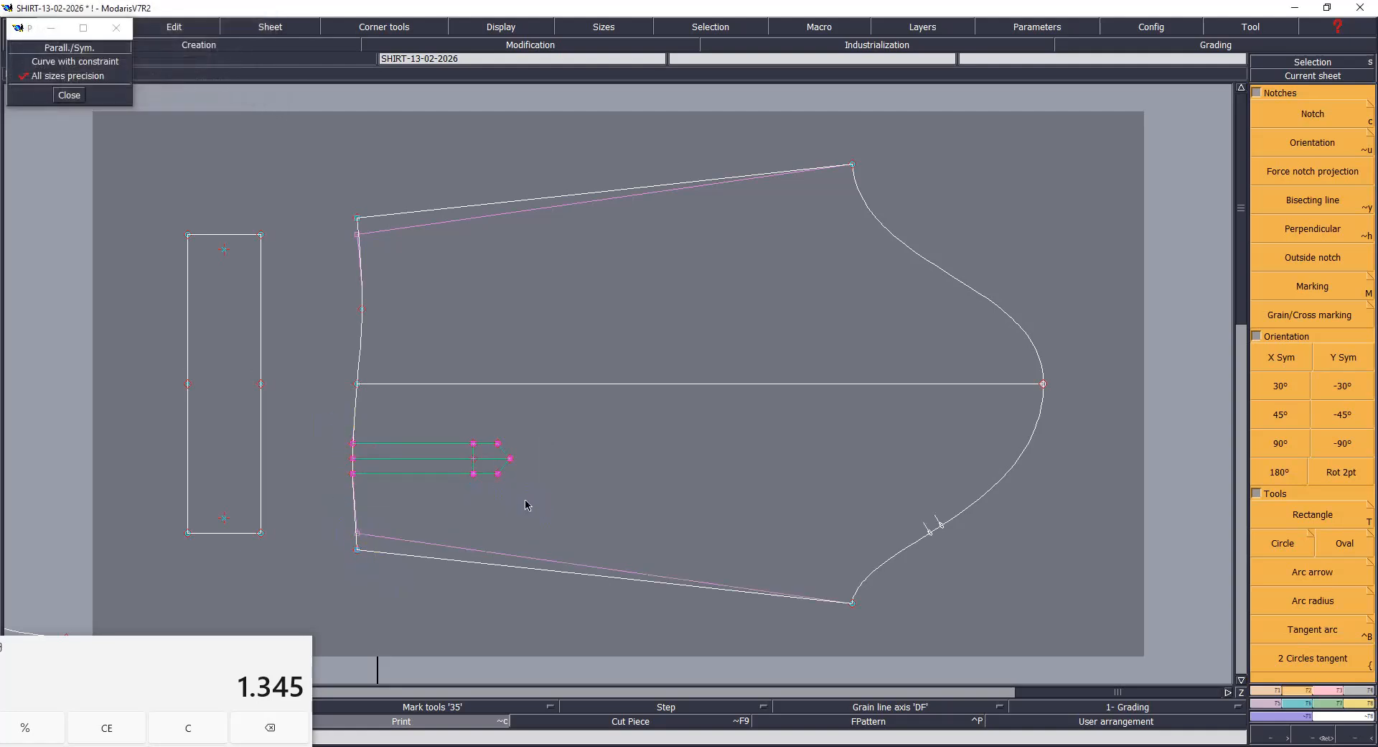
click(188, 671)
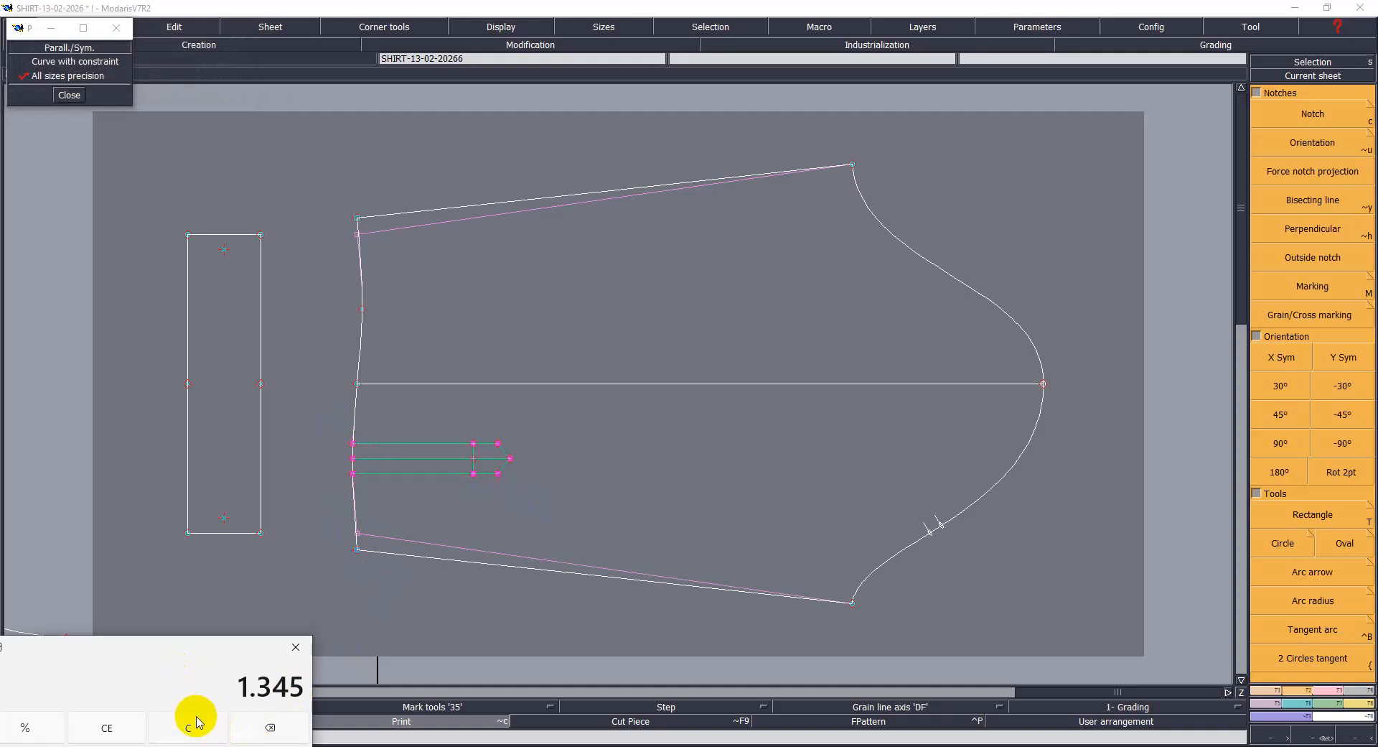
text(/2)
key(Return)
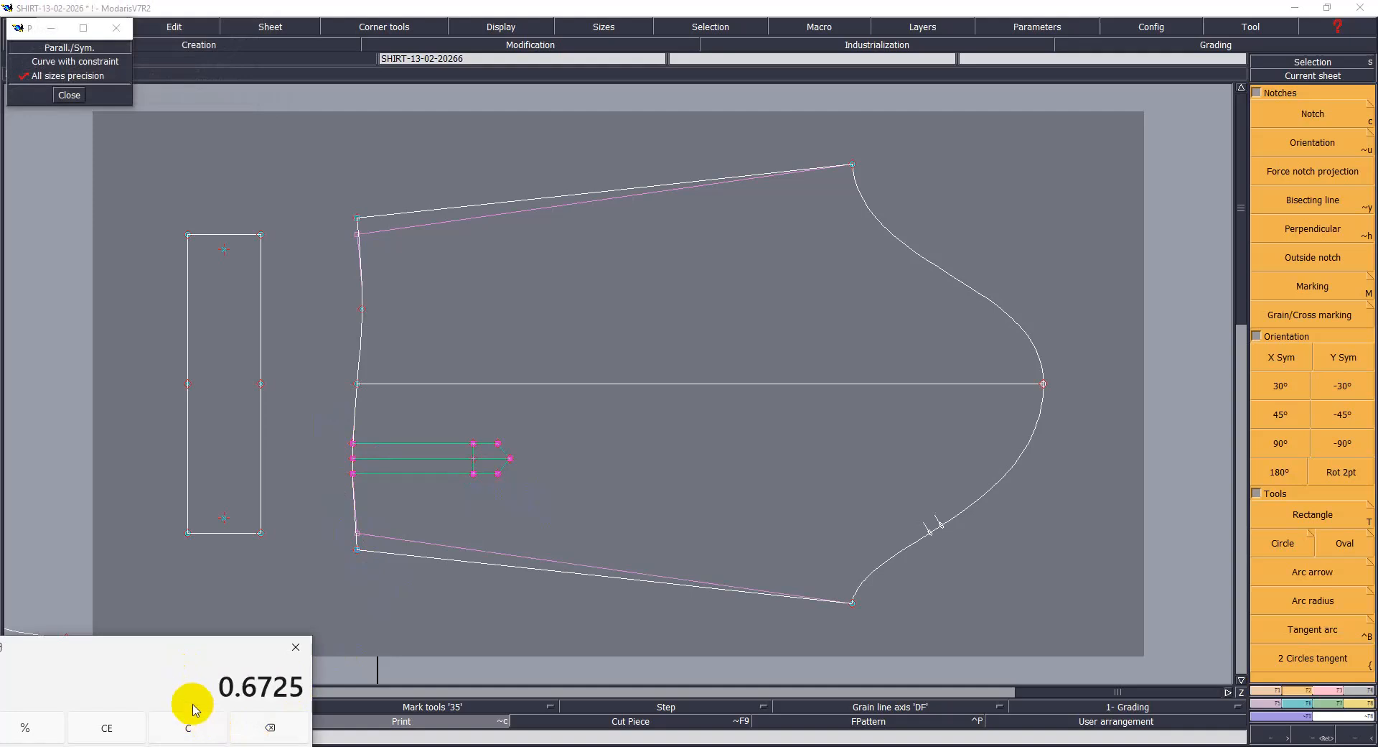
Step: Move the selected placket toward the sleeve's lower hem corner with ShiftX 0.00 and ShiftY -0.67 cm
click(352, 446)
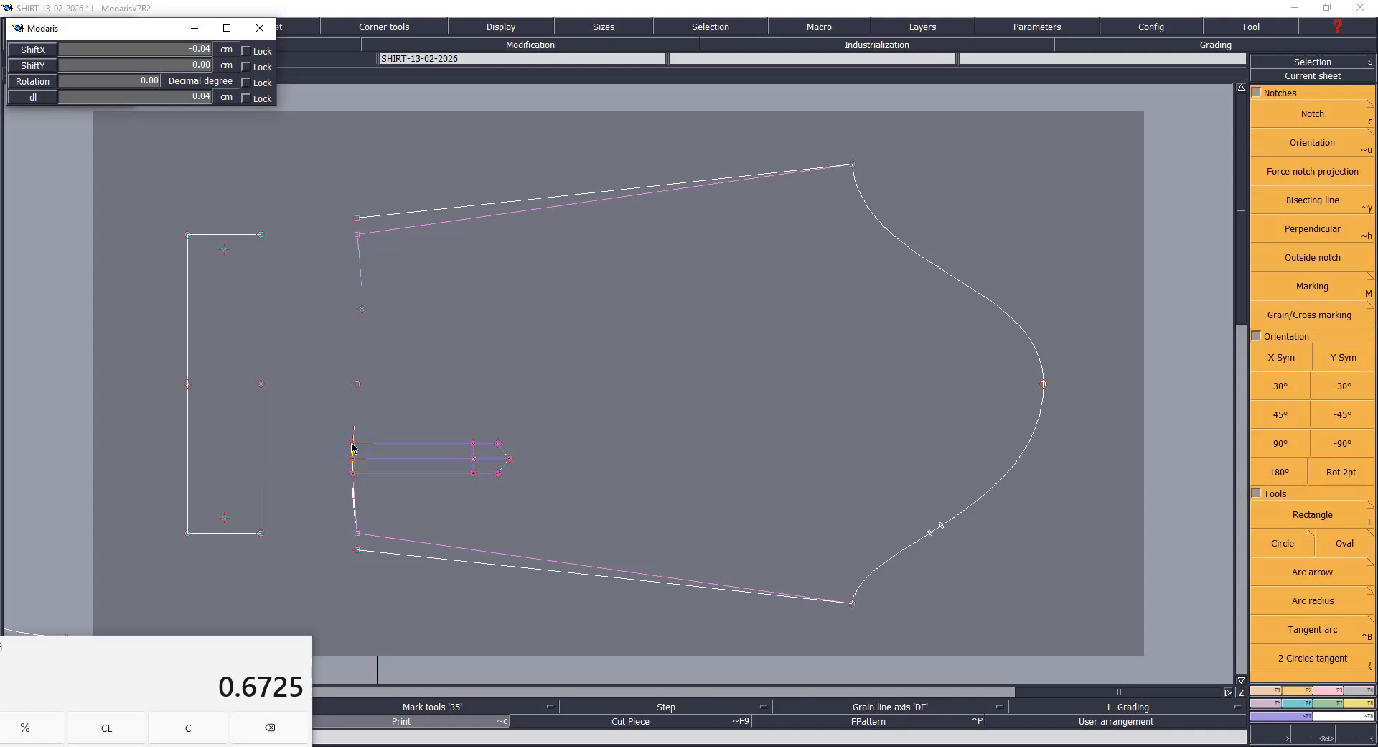
key(BackSpace)
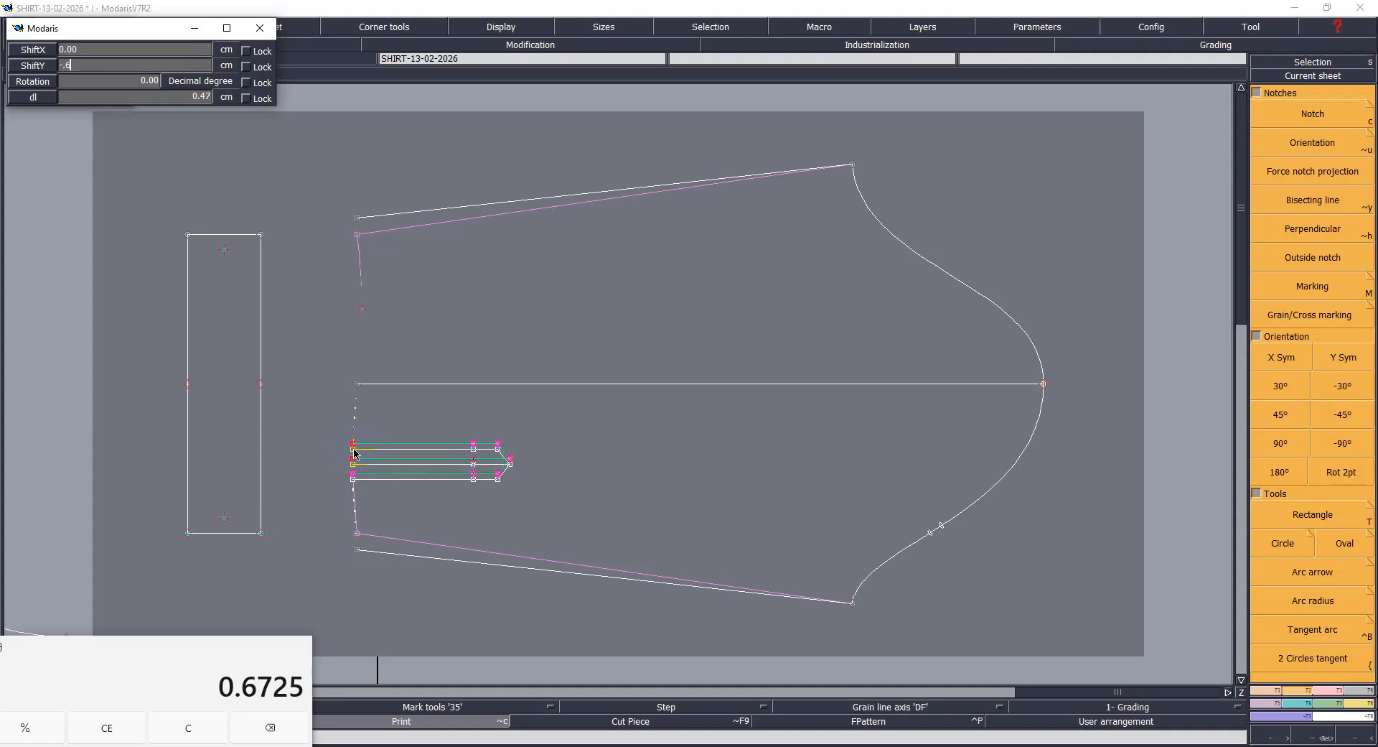
key(Return)
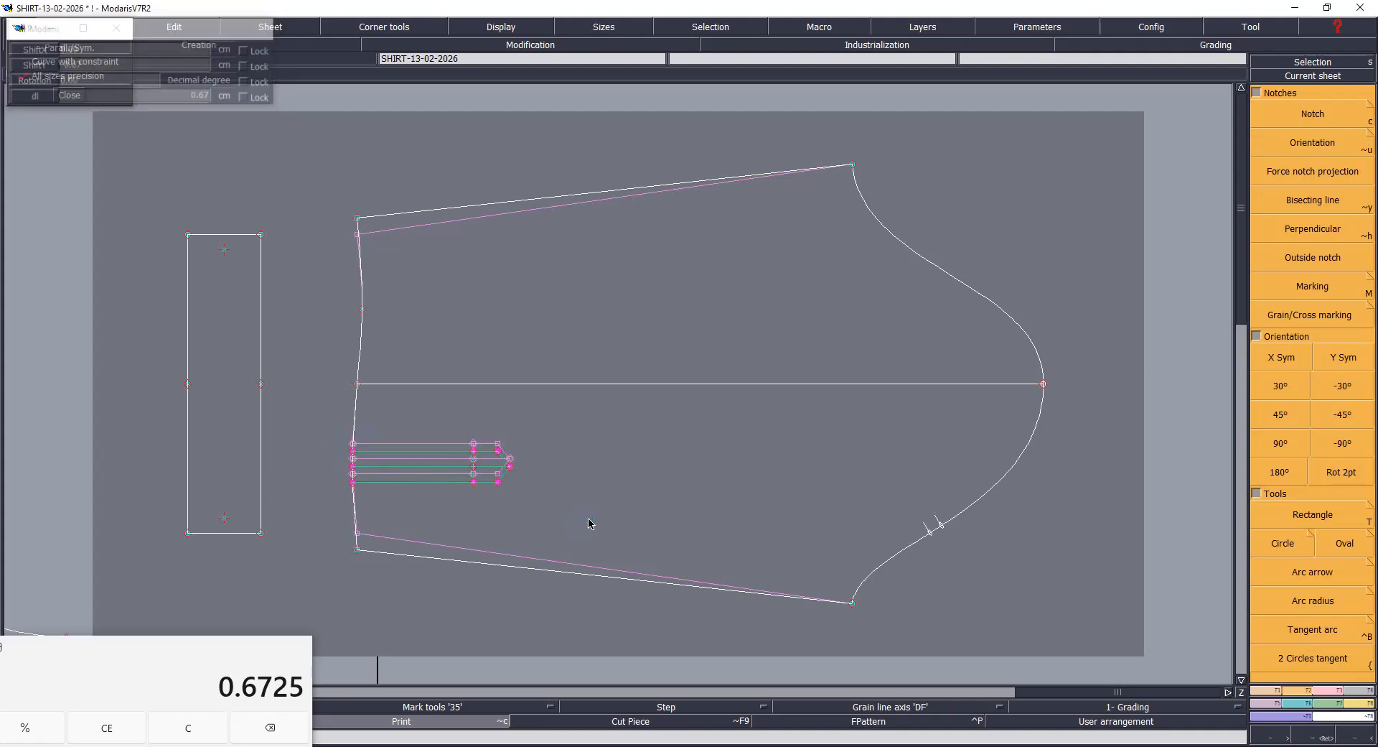
click(589, 523)
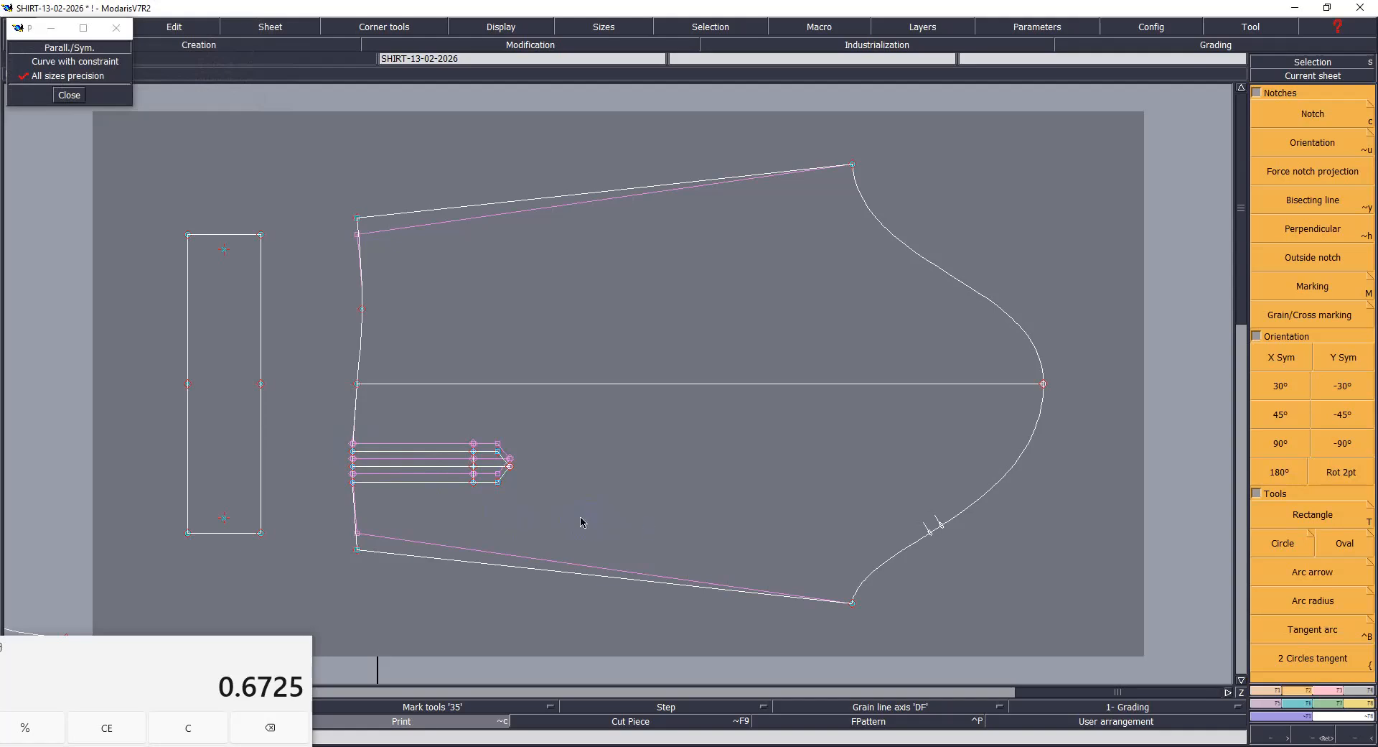
Step: Save the model, then measure the two hem portions on either side of the placket and check them in the measurement table
key(ctrl+s)
click(614, 465)
click(358, 223)
click(353, 483)
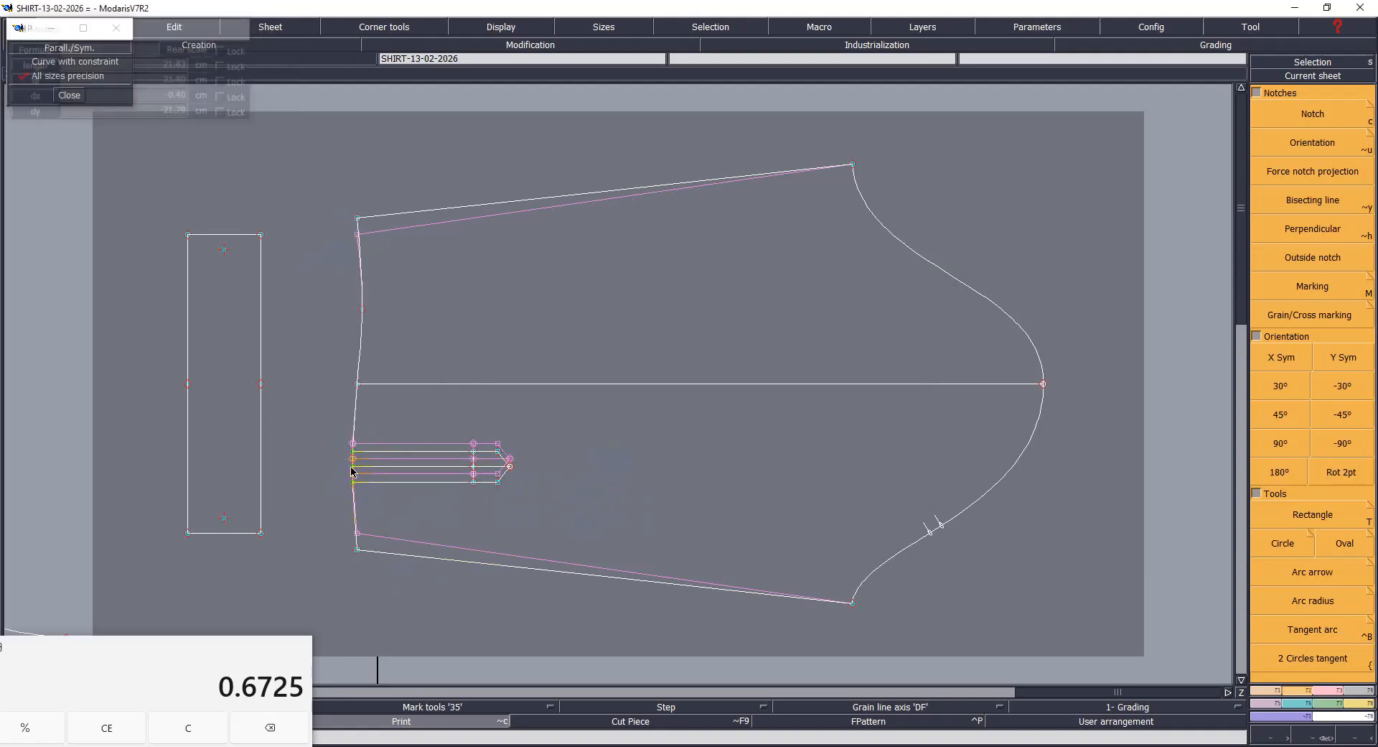
click(352, 482)
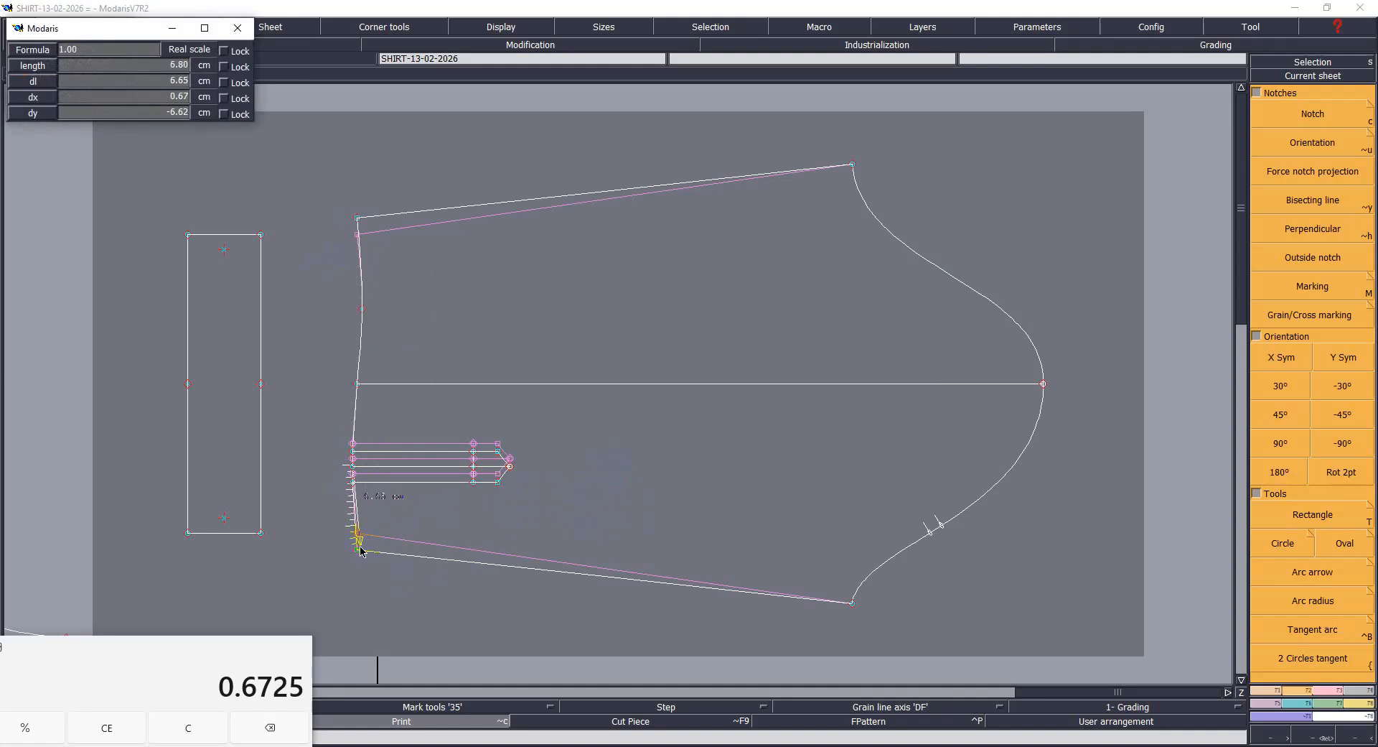
click(358, 550)
click(487, 686)
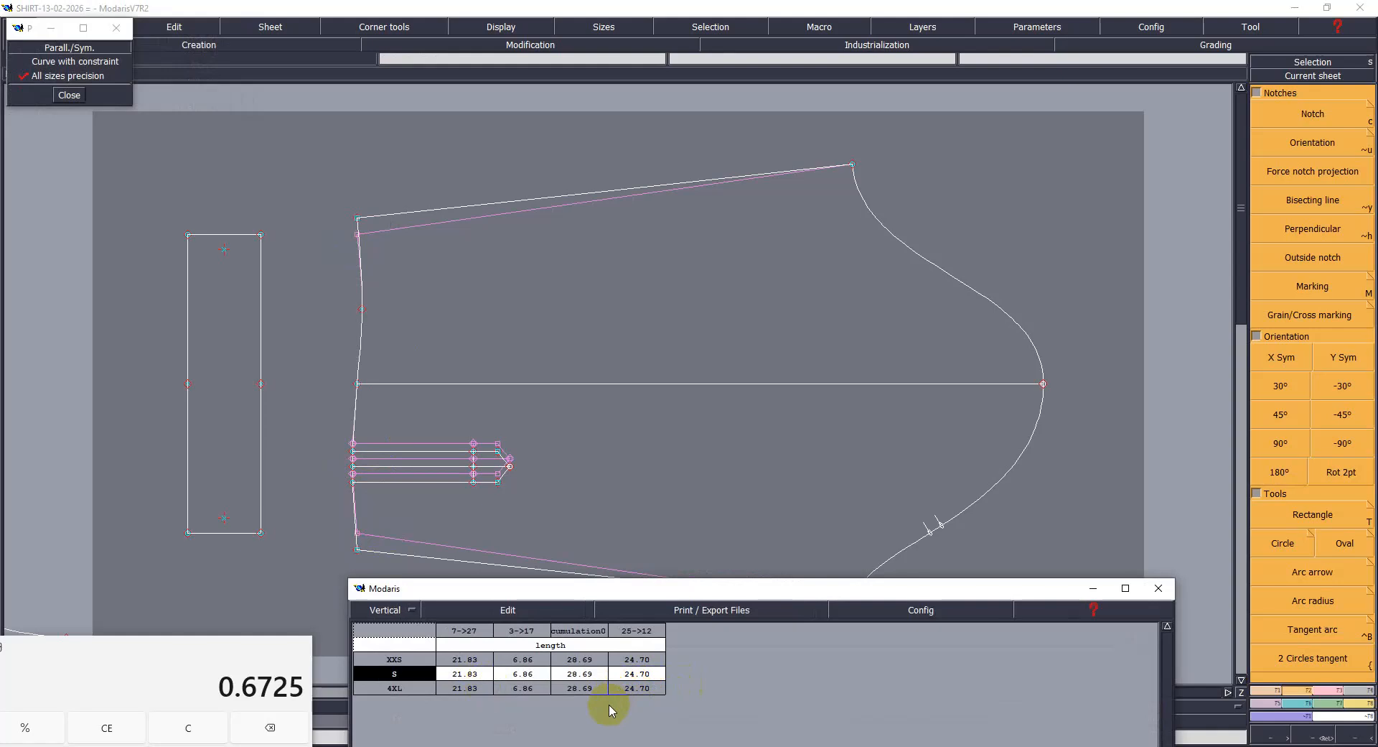
click(1092, 588)
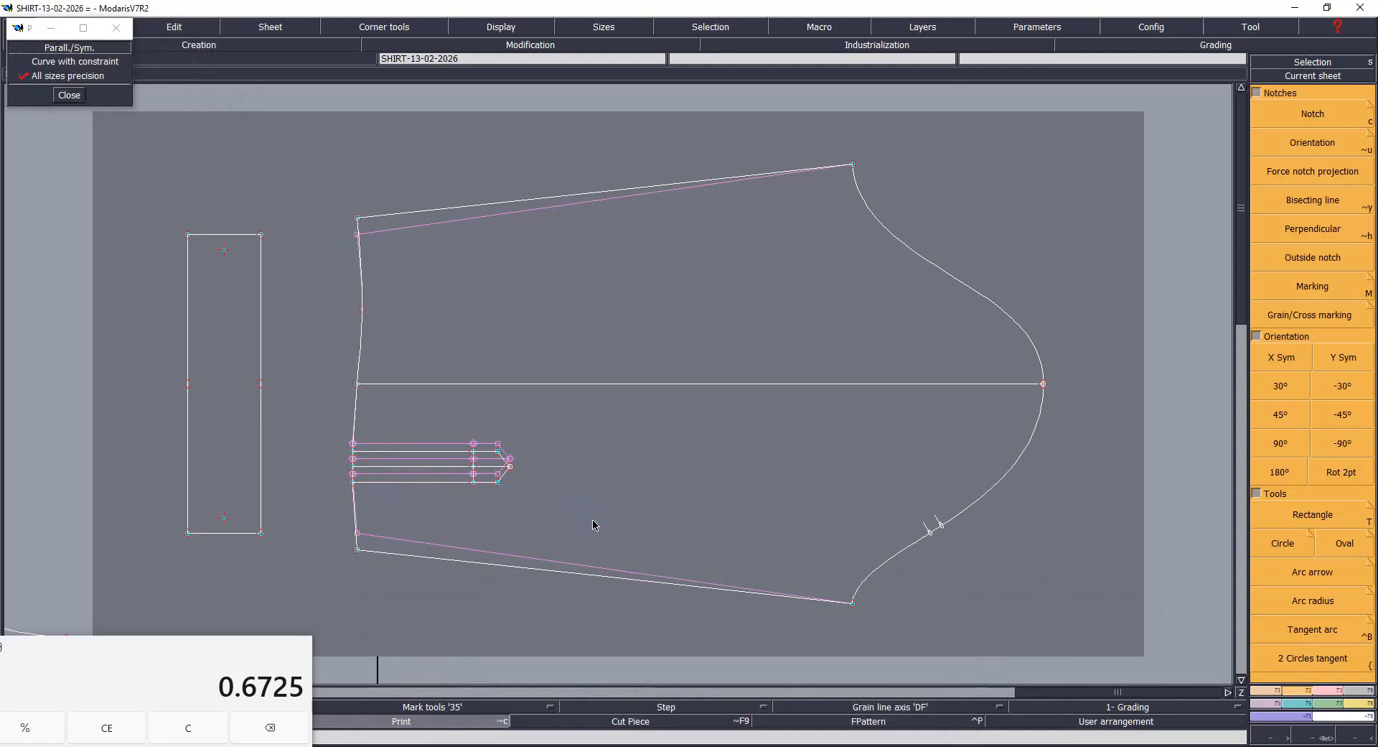
Step: Move the whole placket again with ShiftX 0.00 and ShiftY -0.67 cm, turn off the Print reference outline and save
click(634, 475)
click(512, 523)
drag(345, 428, 523, 511)
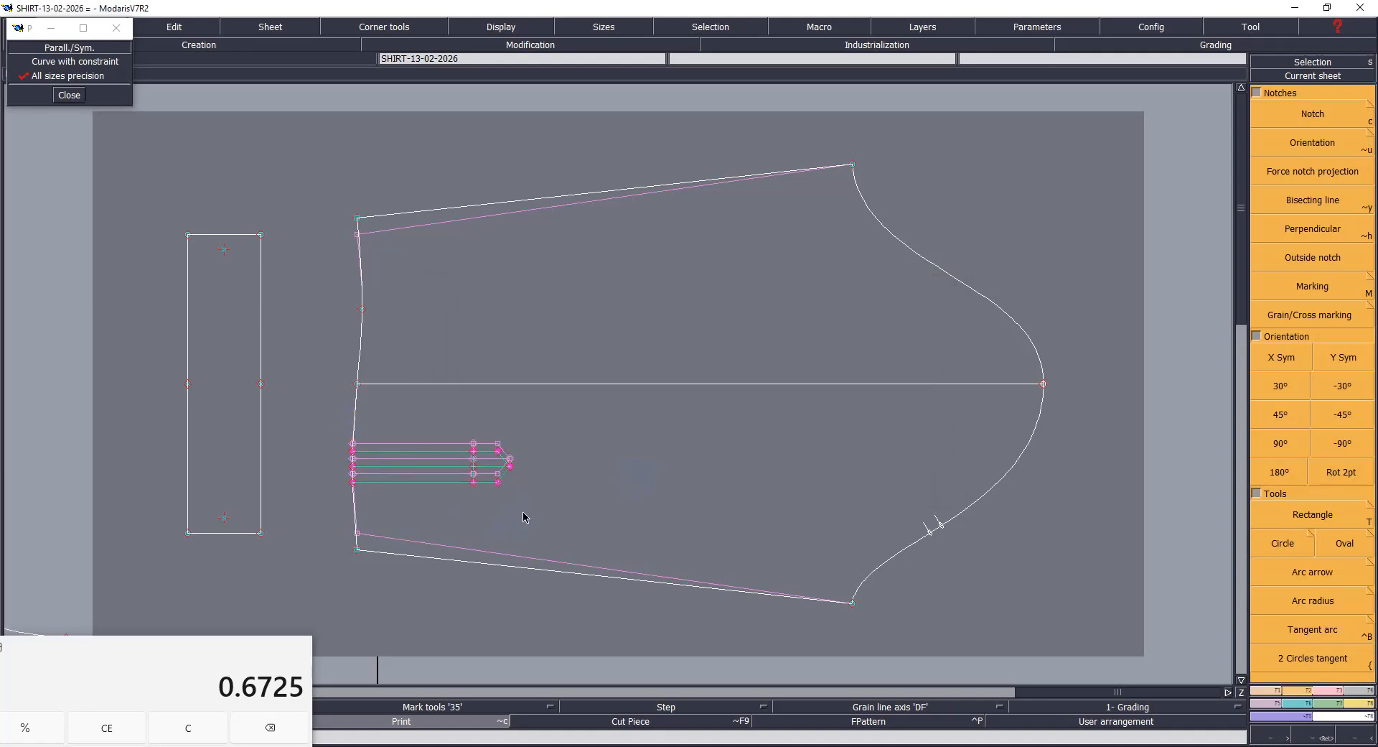
click(508, 467)
key(Down)
key(Down)
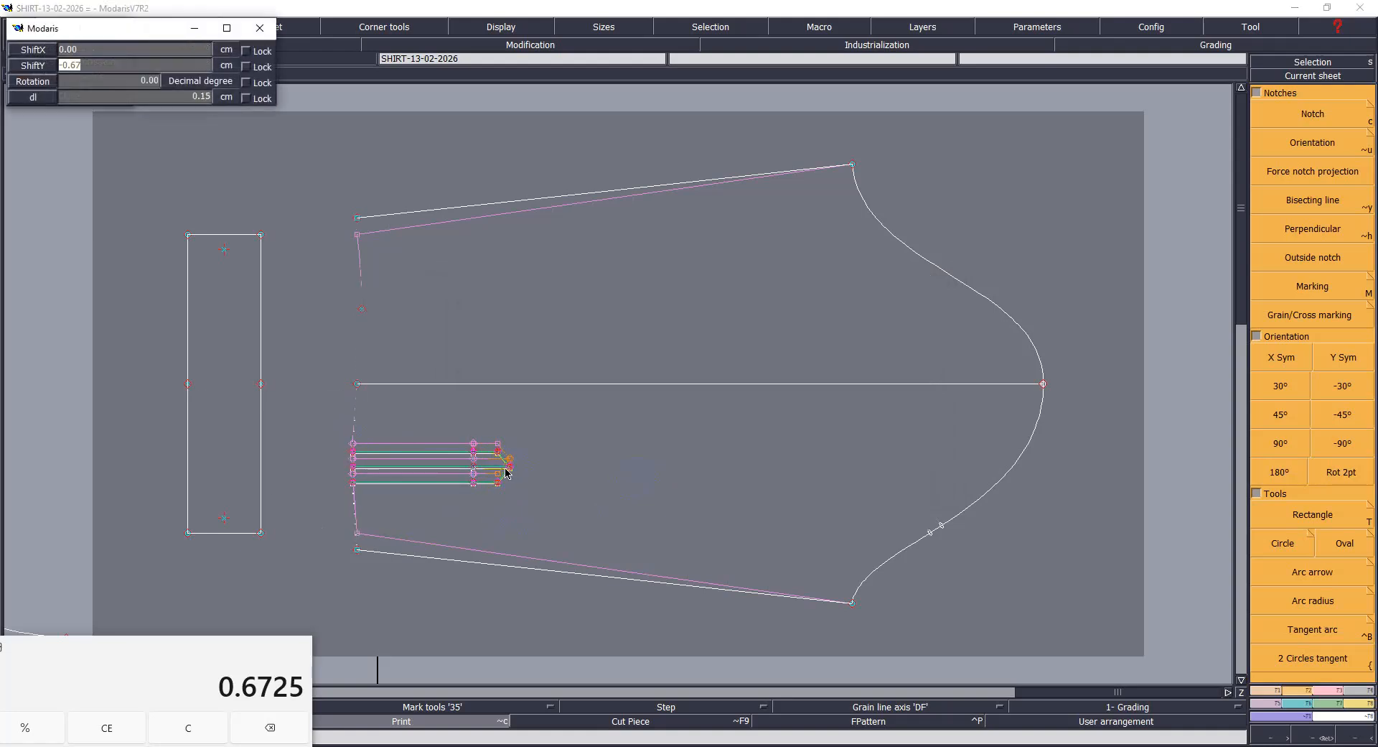
key(Return)
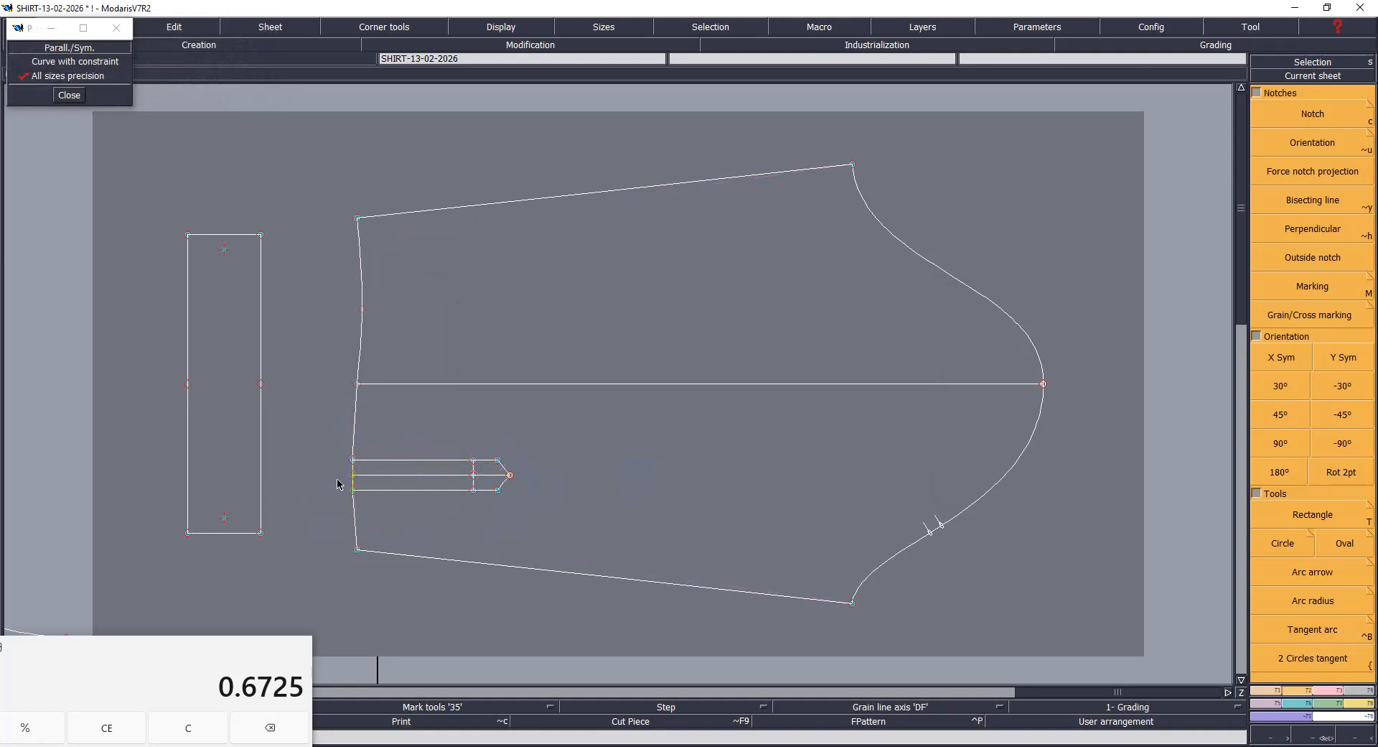
key(Return)
drag(215, 256, 634, 570)
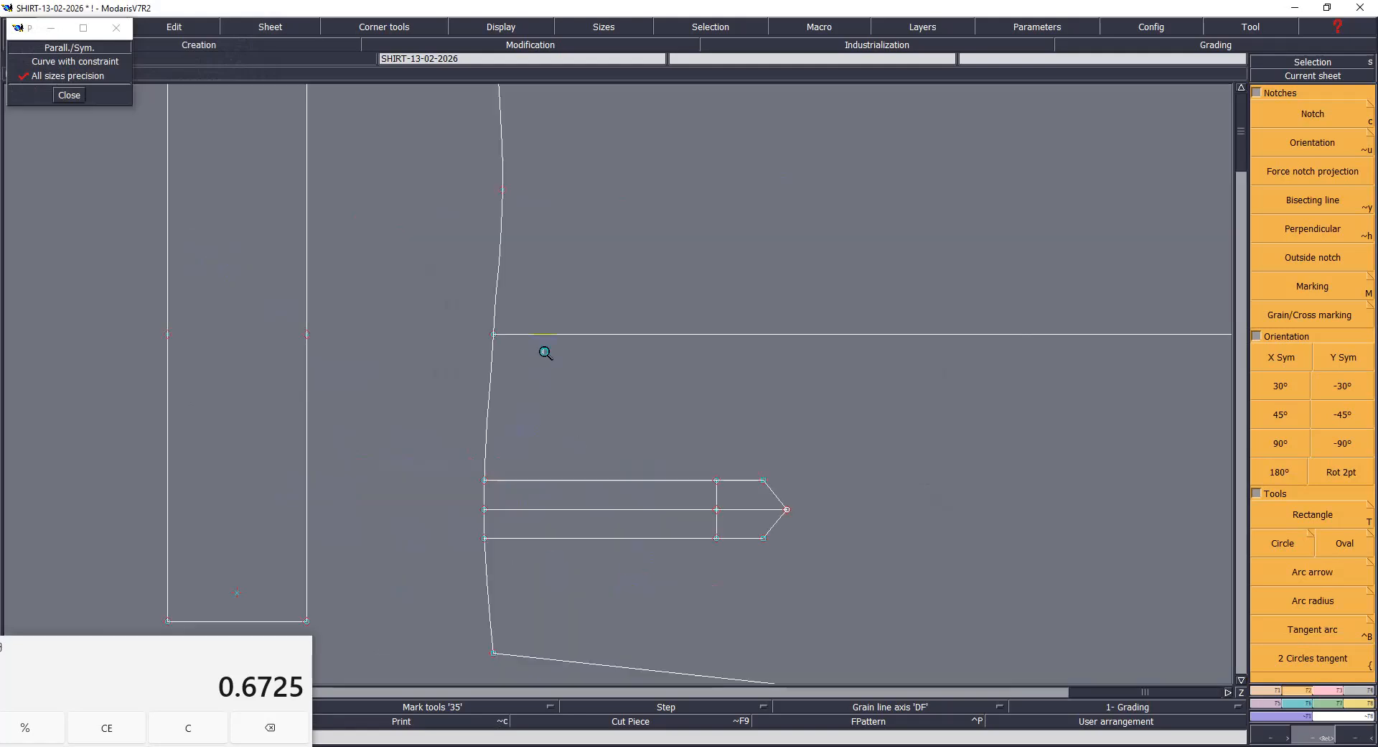
key(ctrl+s)
Step: Try to mark pleat points along the hem from the sleeve's centre line at curve lengths of -1 and -2 cm
click(630, 463)
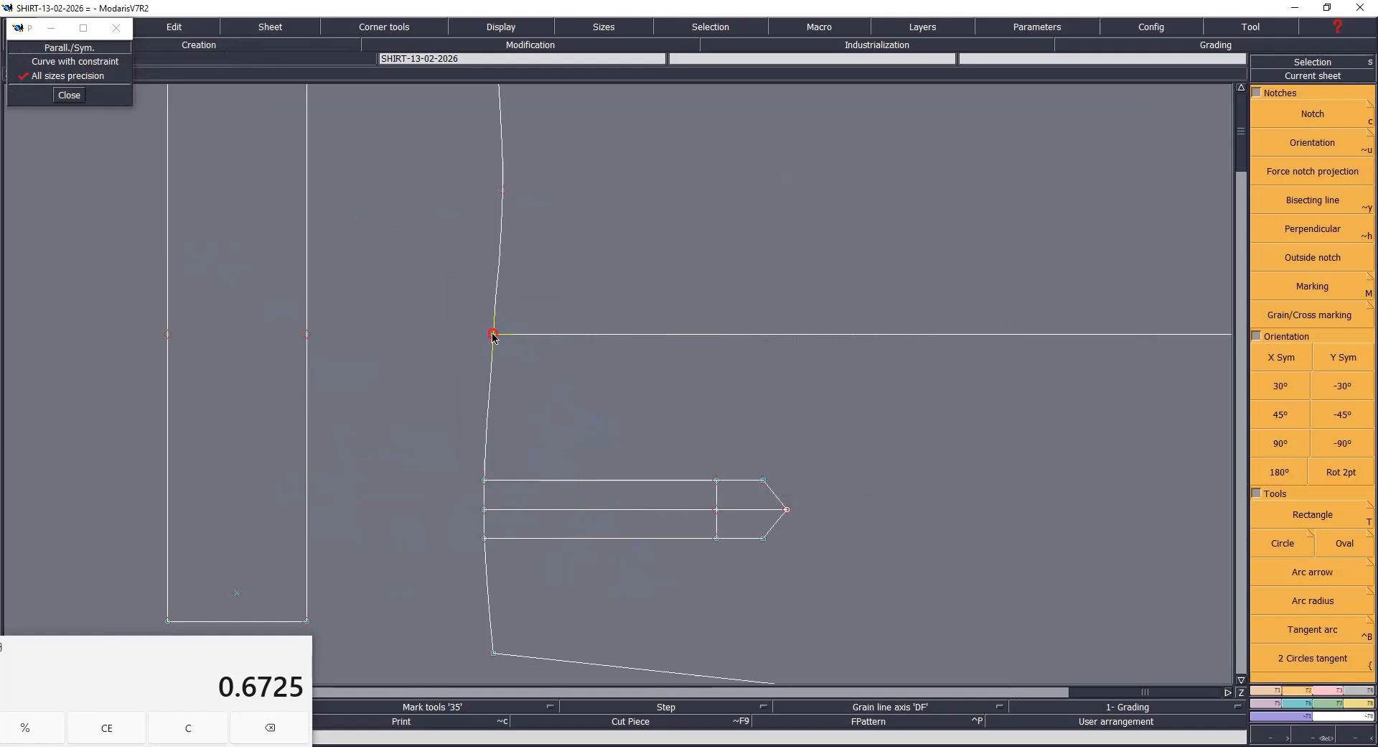
click(493, 335)
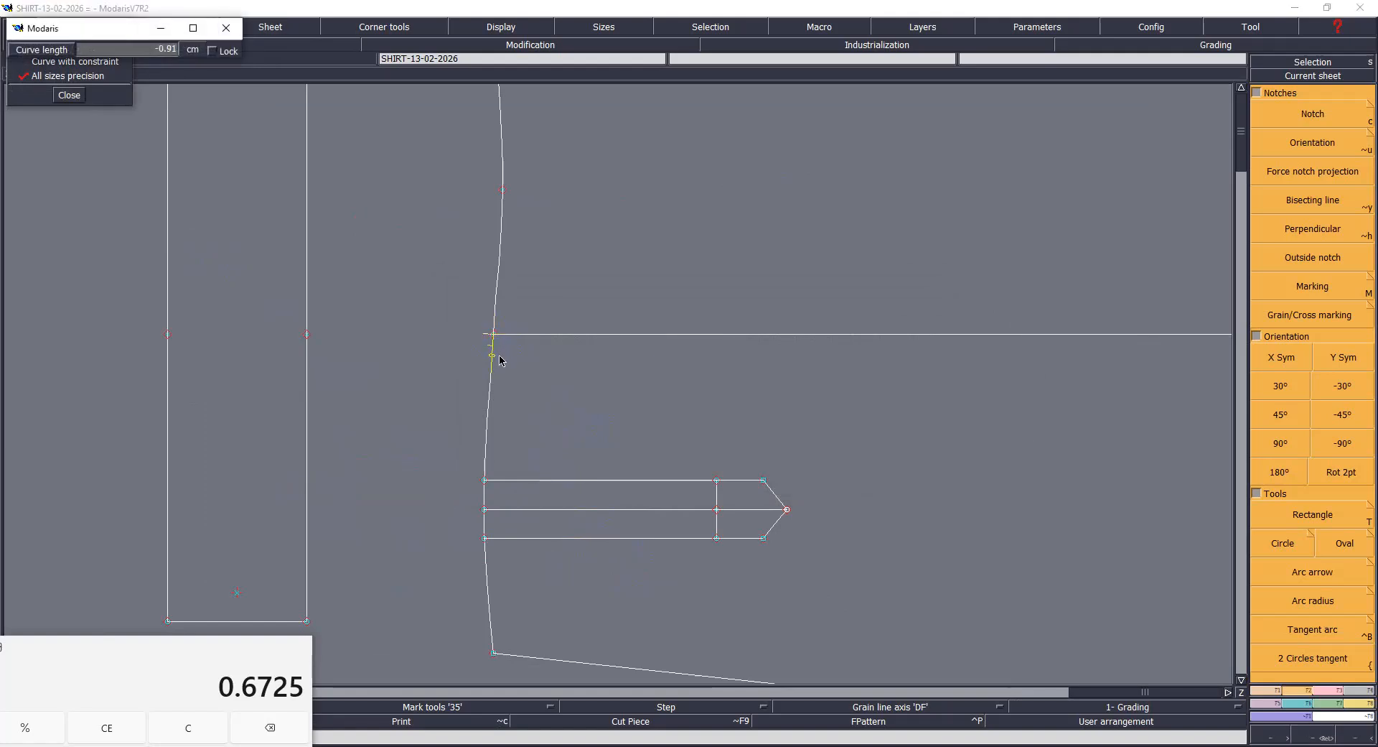
key(Down)
text(-1)
key(Return)
click(489, 405)
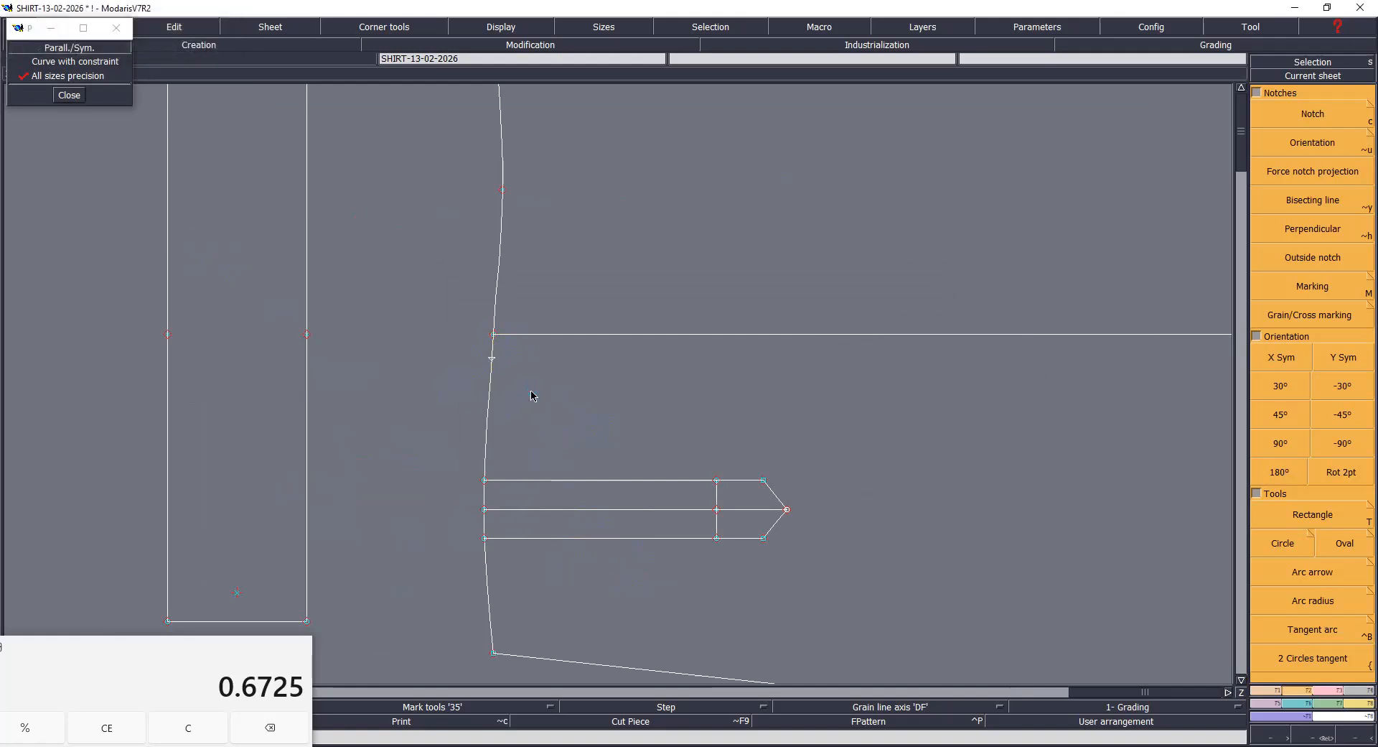
click(494, 368)
key(Down)
text(-2)
key(Return)
click(490, 412)
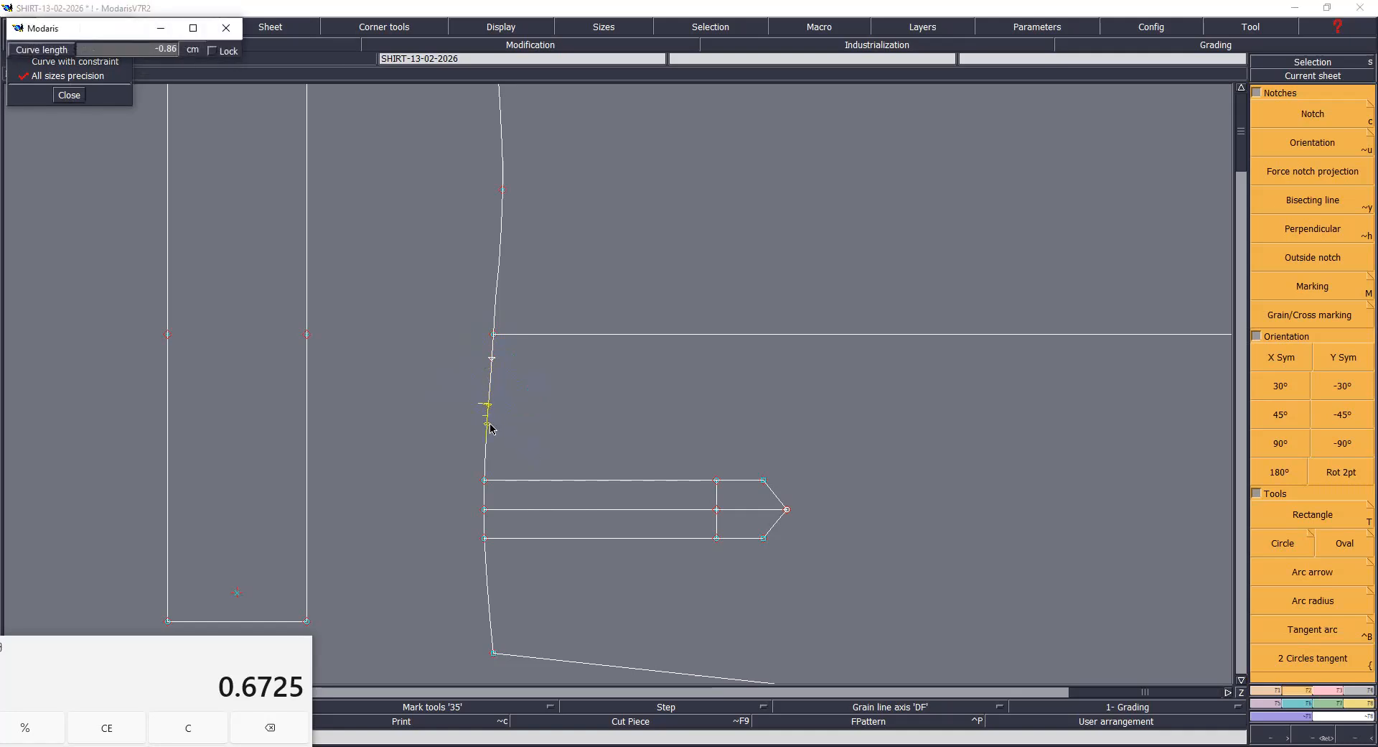
click(490, 429)
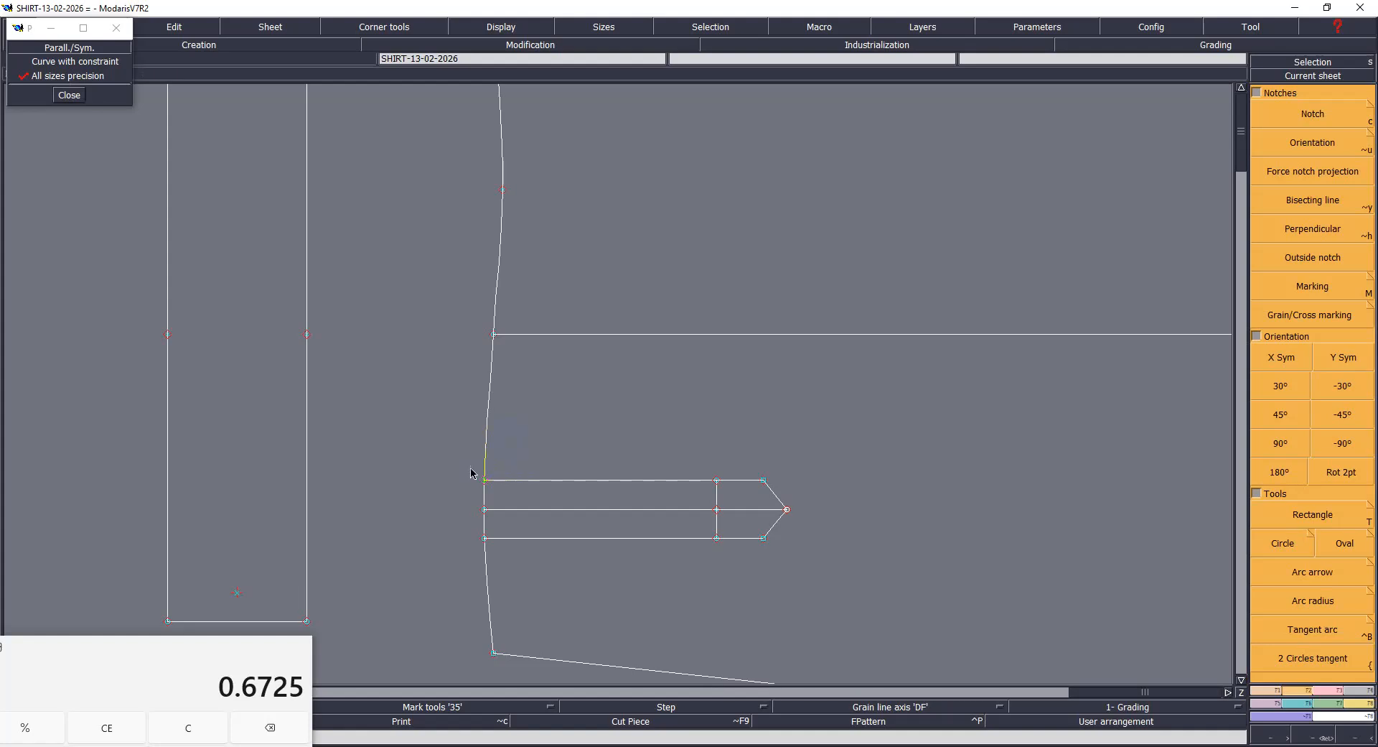
Step: Mark two pleat points along the hem, the first 1.5 cm above the placket's upper edge and the second 2 cm beyond it
click(486, 468)
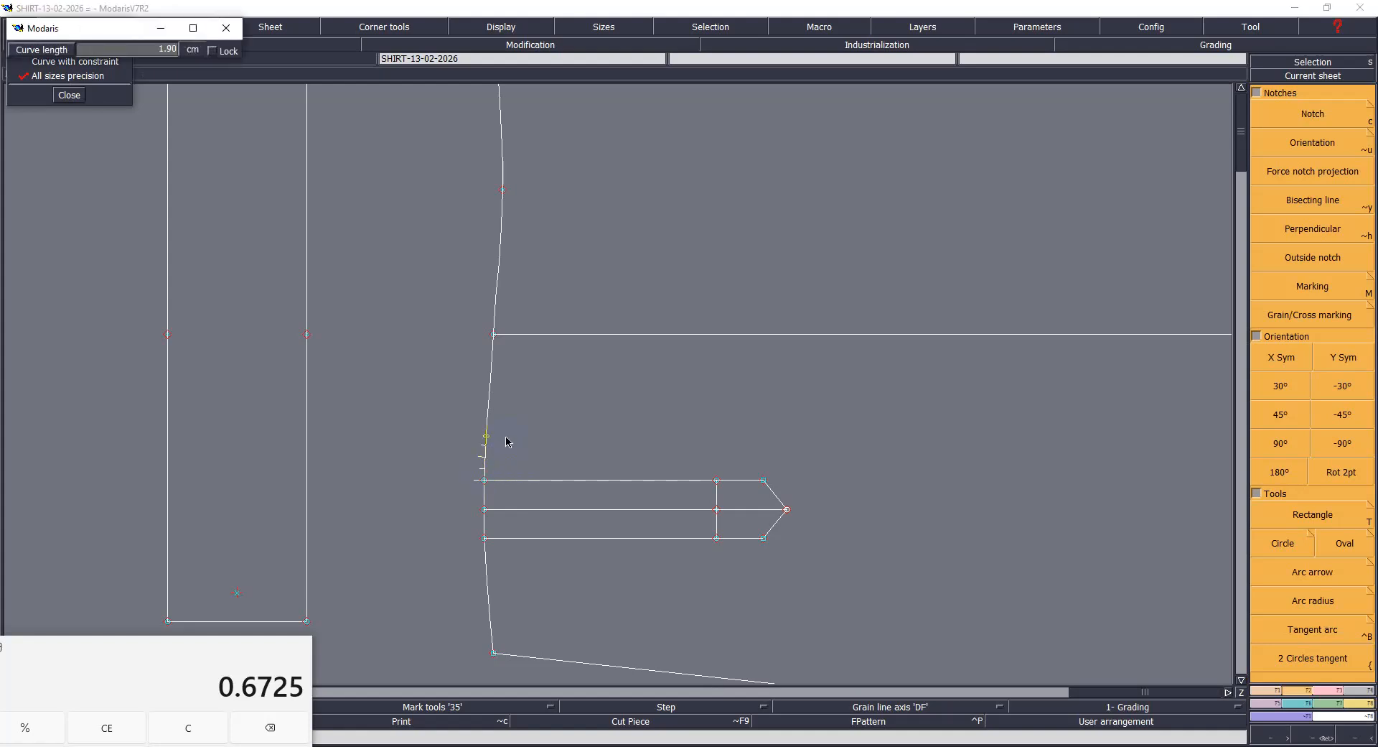
key(Down)
text(1.5)
key(Return)
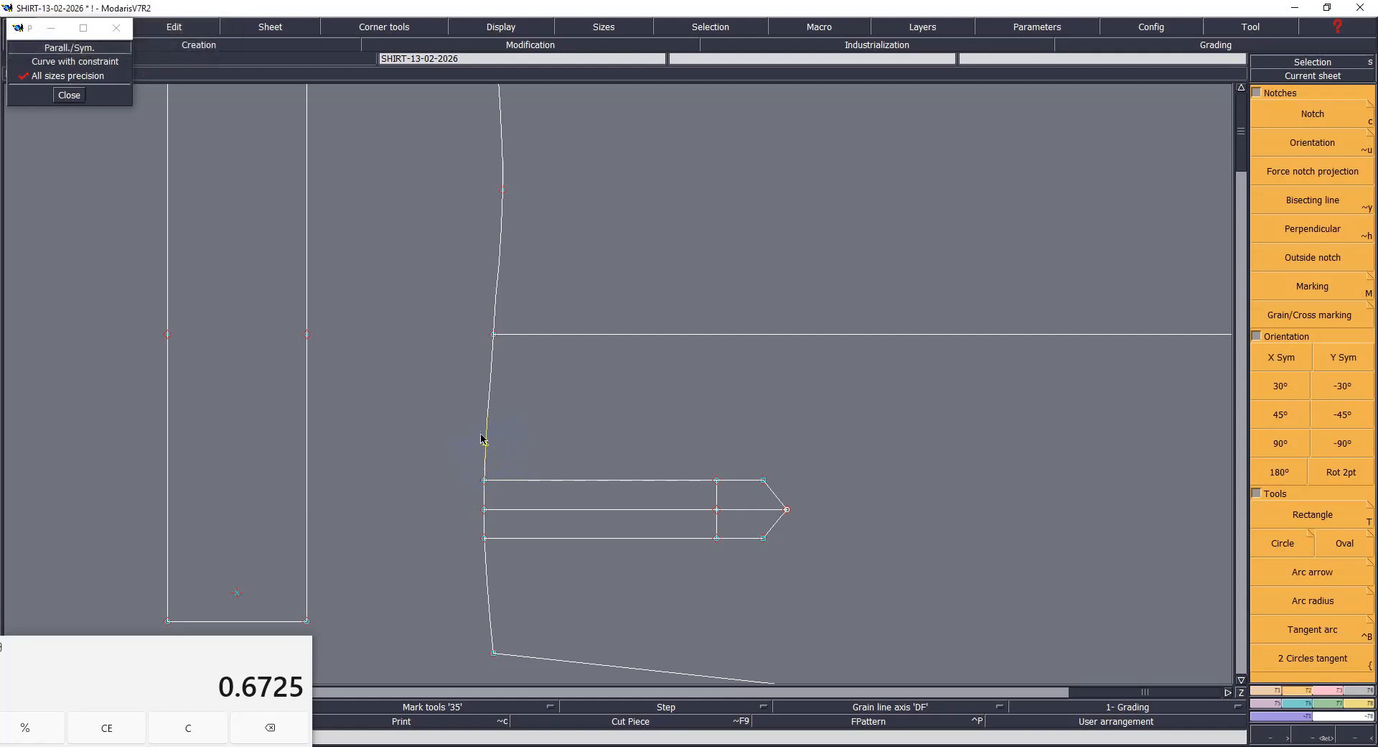
click(487, 443)
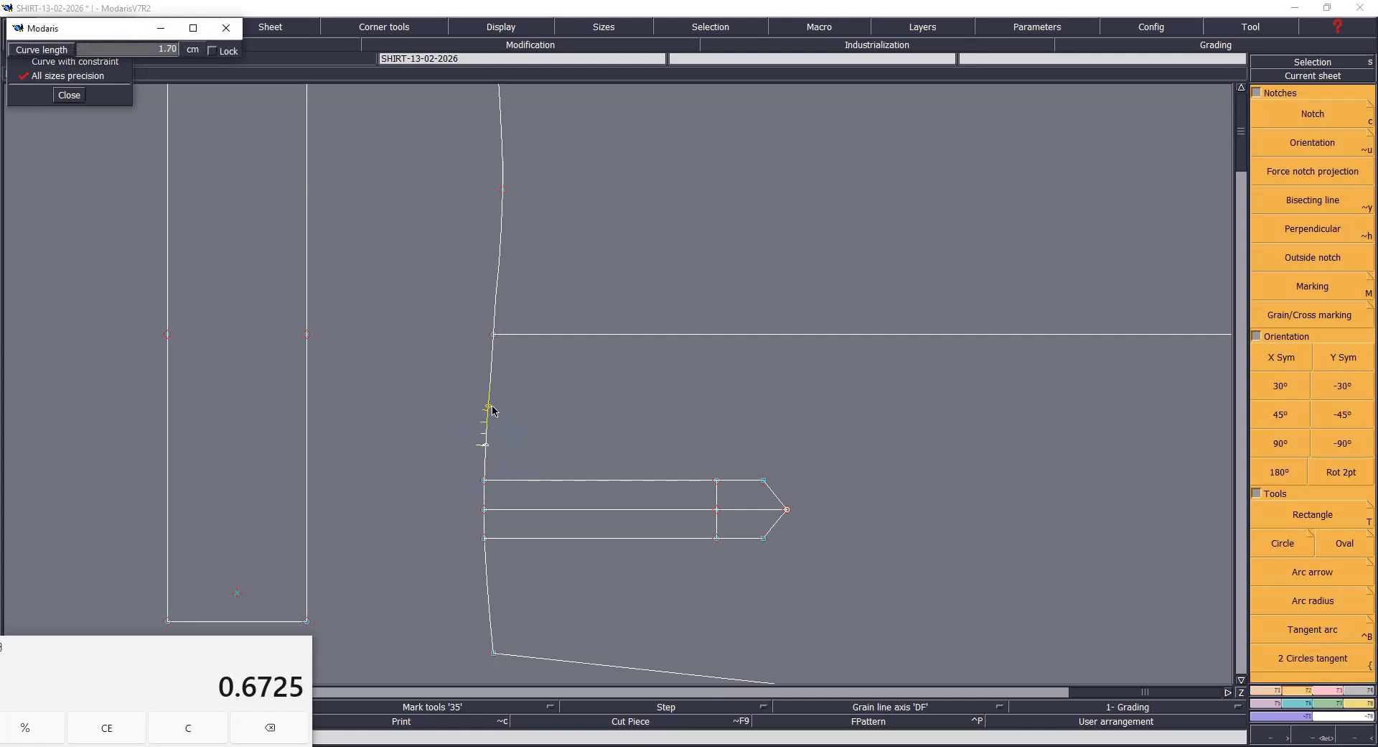
key(Down)
text(2)
key(Return)
Step: Mark two more pleat points farther up the hem, continuing the alternating 1.5 cm and 2 cm gaps
click(490, 397)
key(Down)
text(1.5)
key(Return)
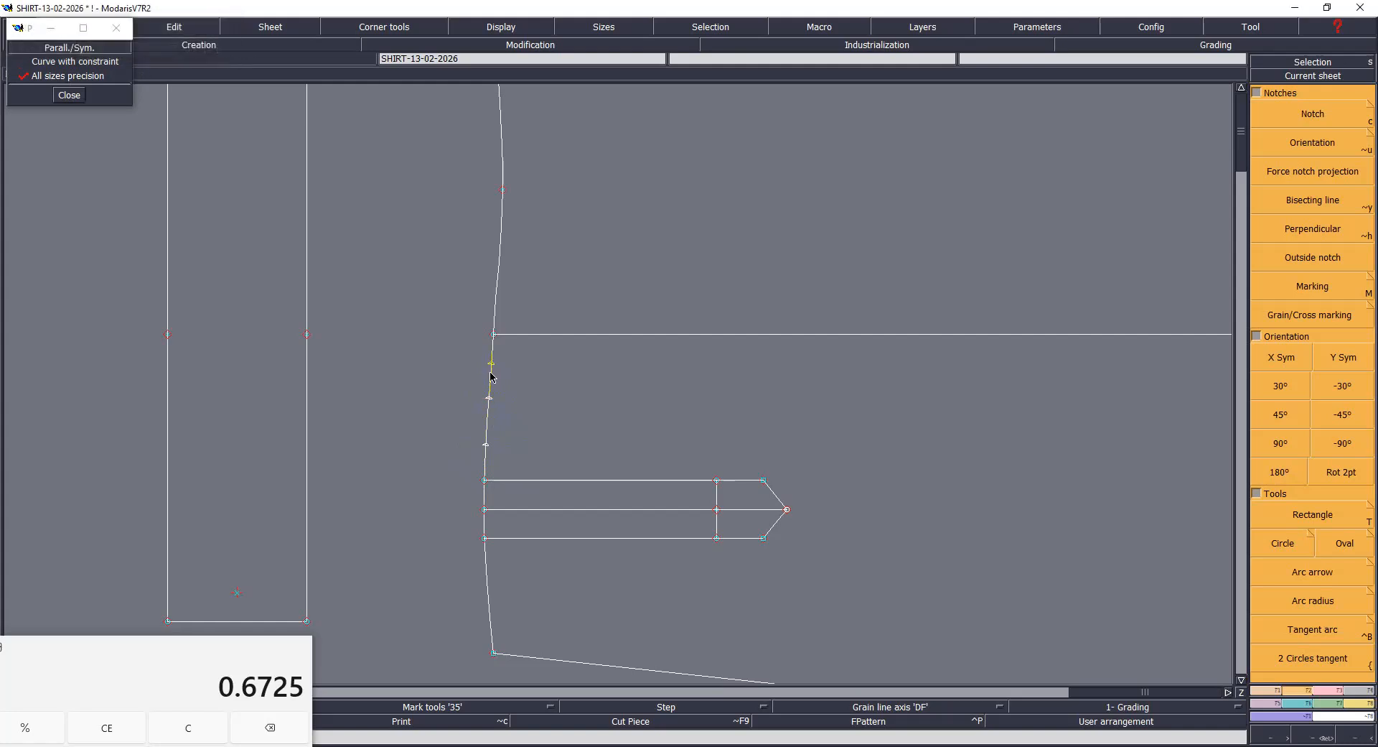
click(494, 364)
key(Down)
key(Return)
Step: Draw horizontal pleat lines into the sleeve from the two hem points nearest the placket, with dx 3 and dy 0 cm
click(485, 446)
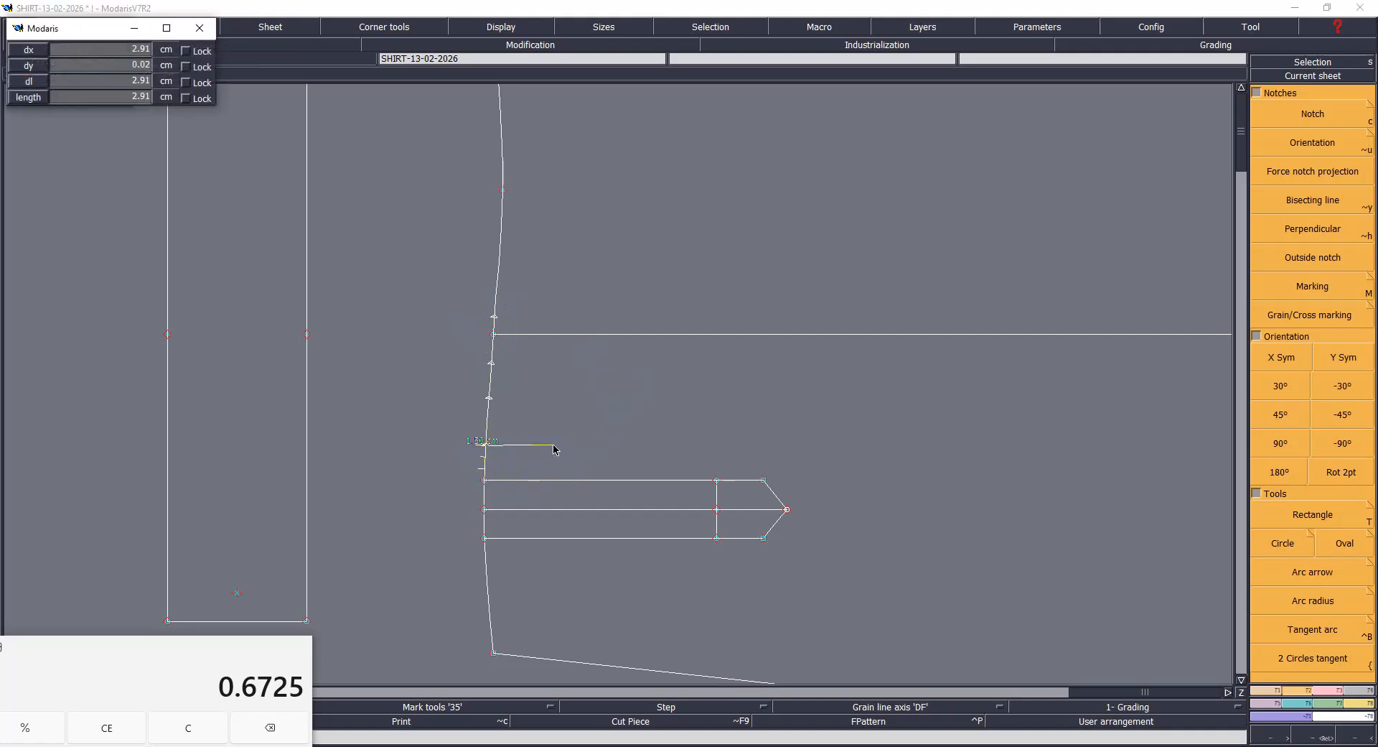
text(13)
key(Return)
click(487, 399)
text(3)
key(Down)
text(0)
key(Return)
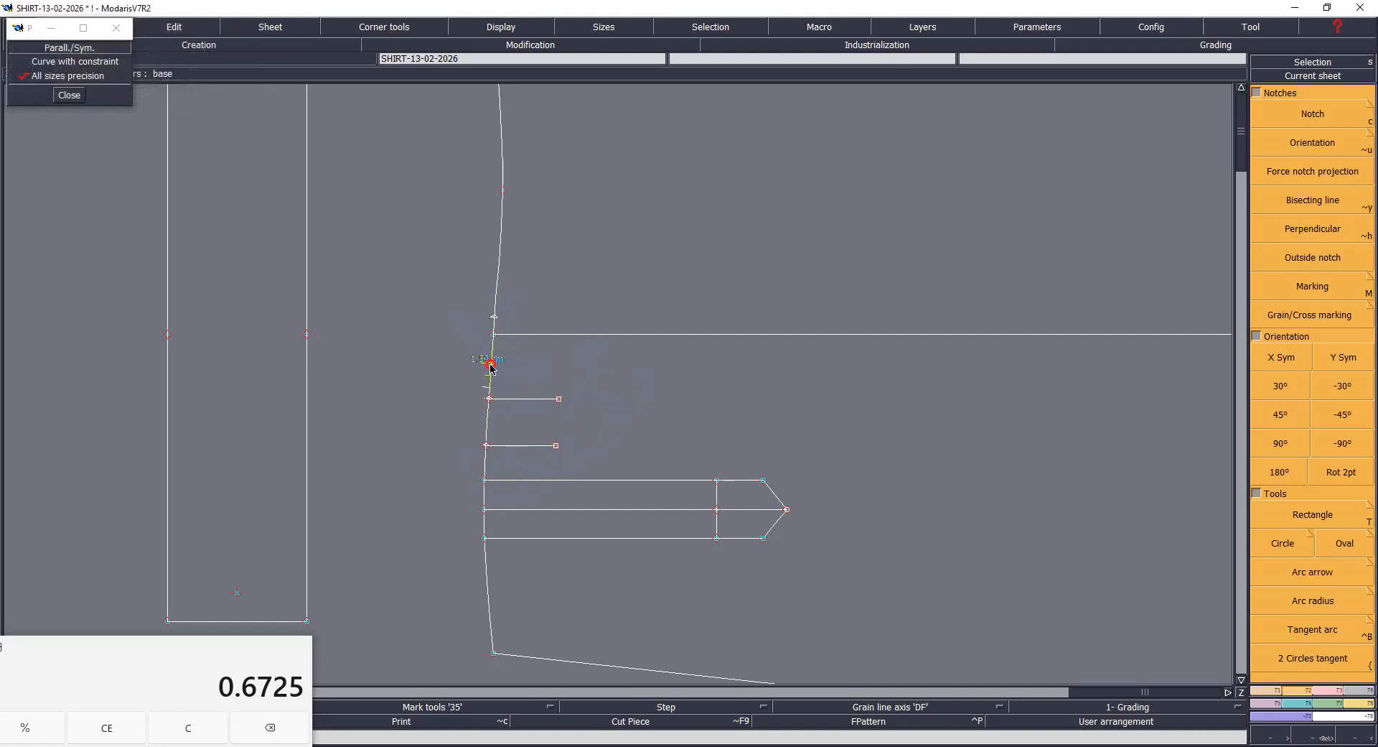
Step: Draw matching horizontal pleat lines from the two upper hem points with dx 3.00 and dy 0.00 cm, and save the model
click(491, 364)
key(Return)
click(494, 317)
key(Down)
text(0)
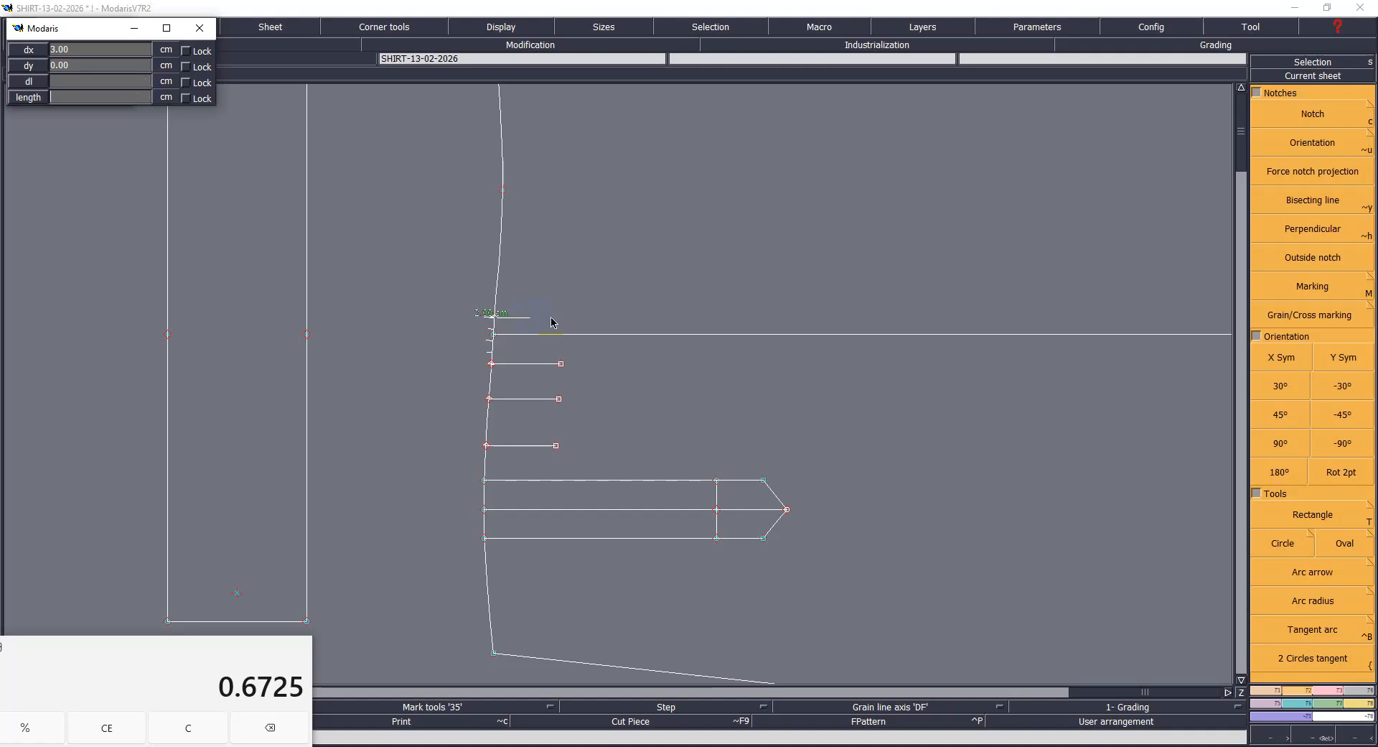
key(Return)
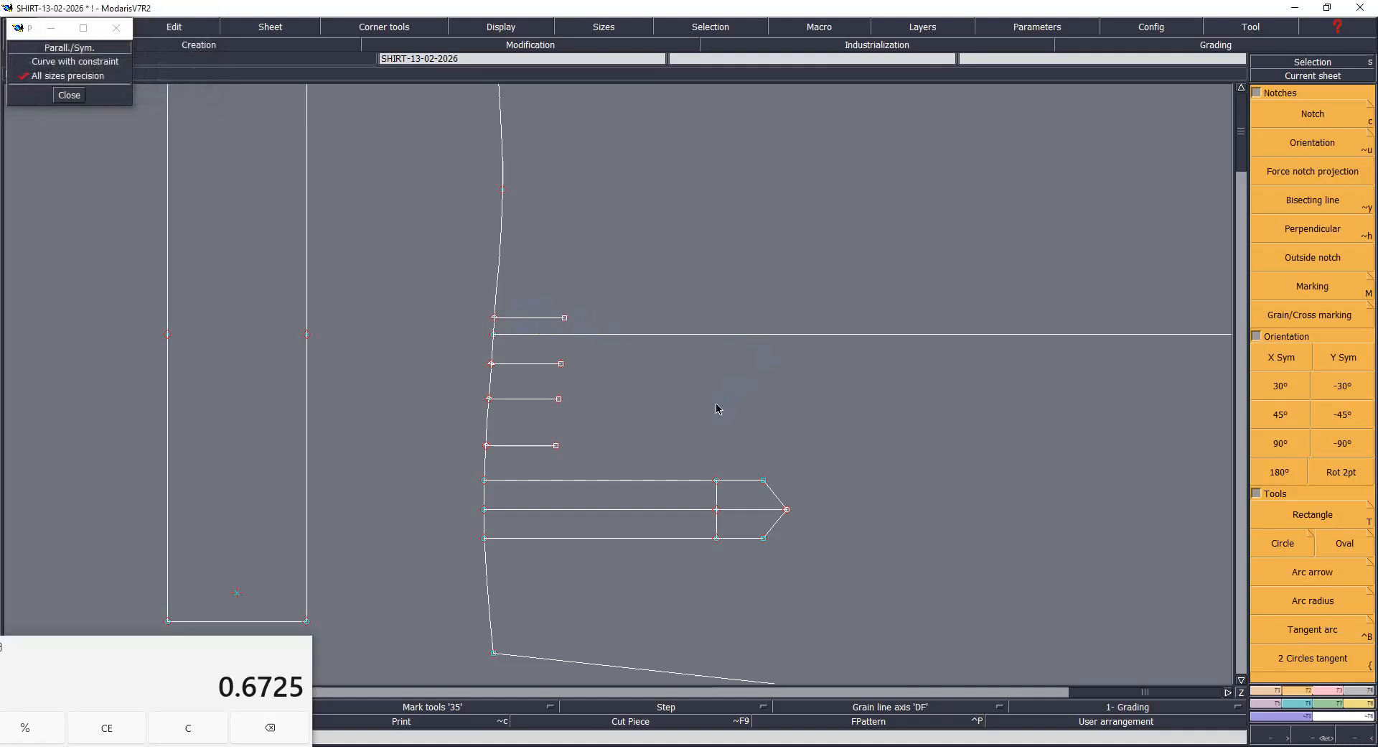
key(ctrl+s)
Step: Draw a vertical arrow shaft between the two pleat lines nearest the placket
click(638, 468)
drag(523, 456, 645, 528)
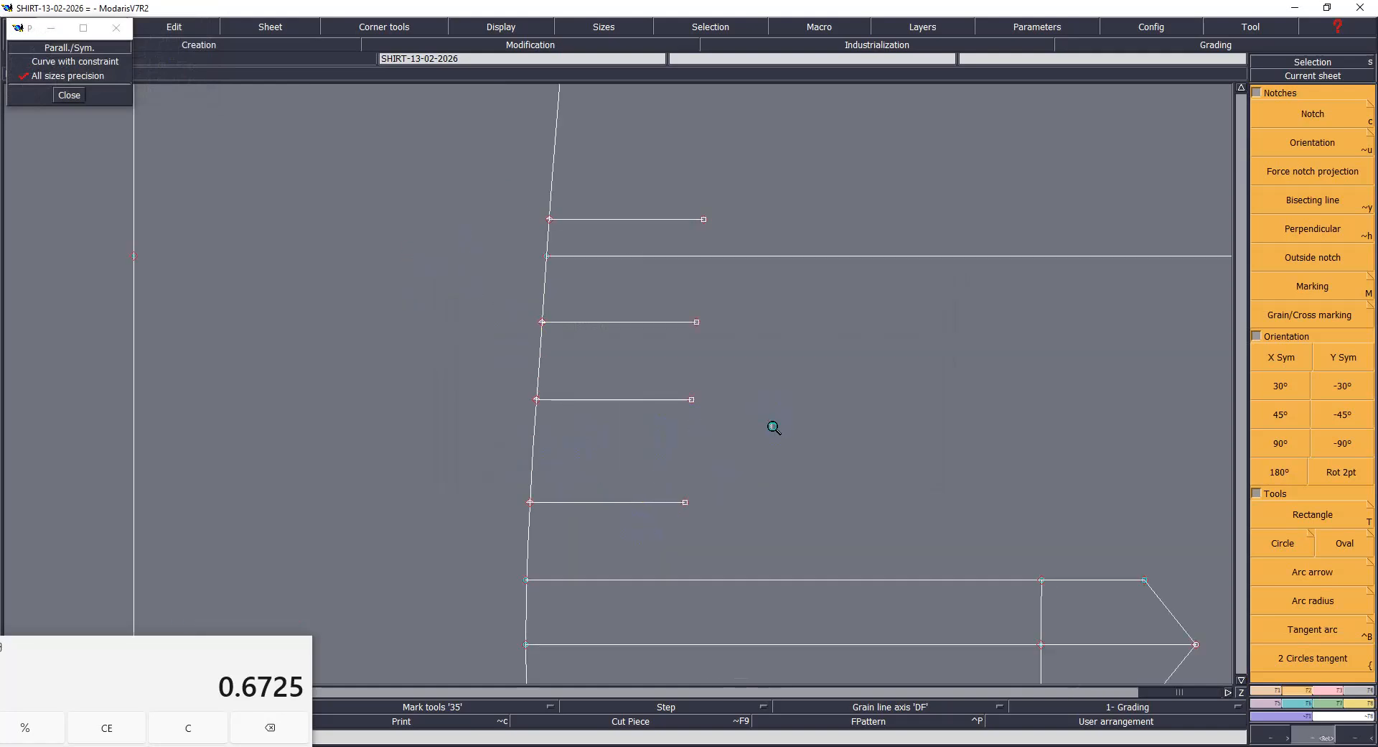
key(s)
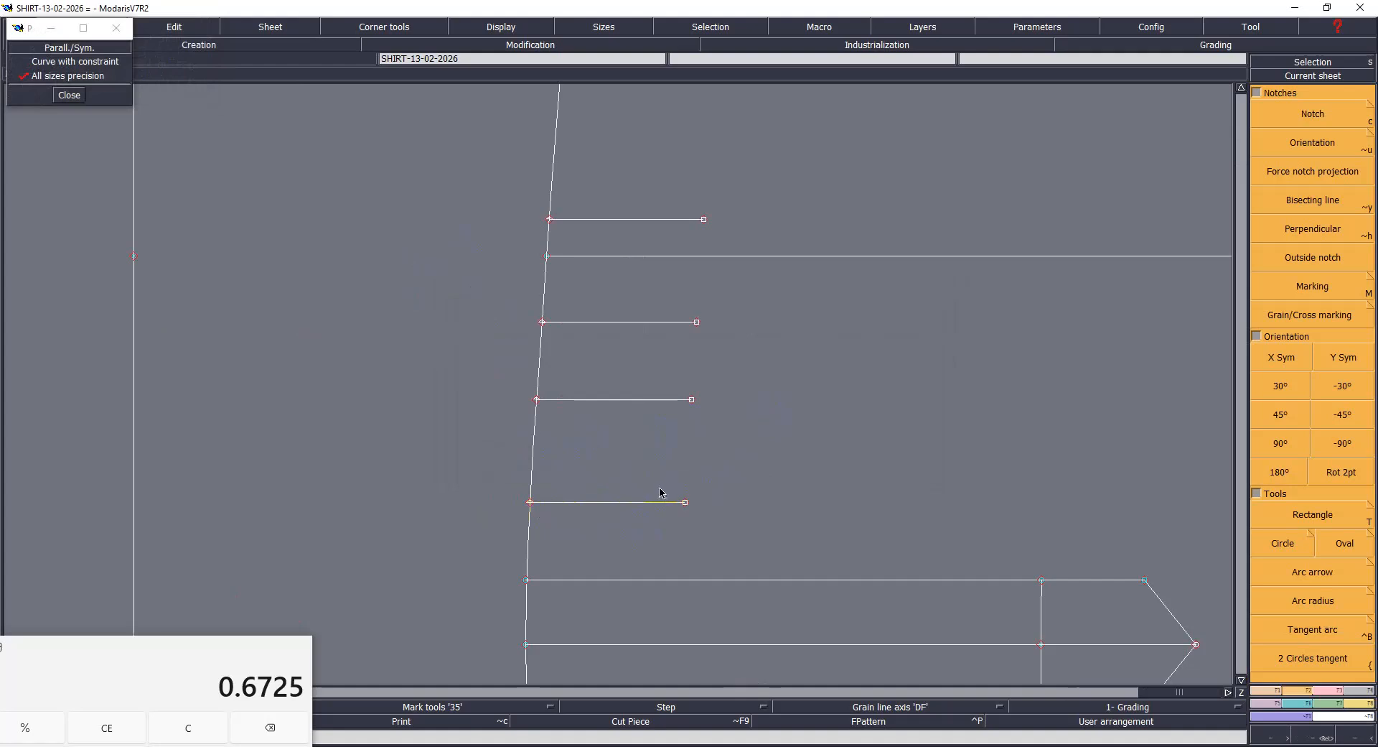
click(651, 410)
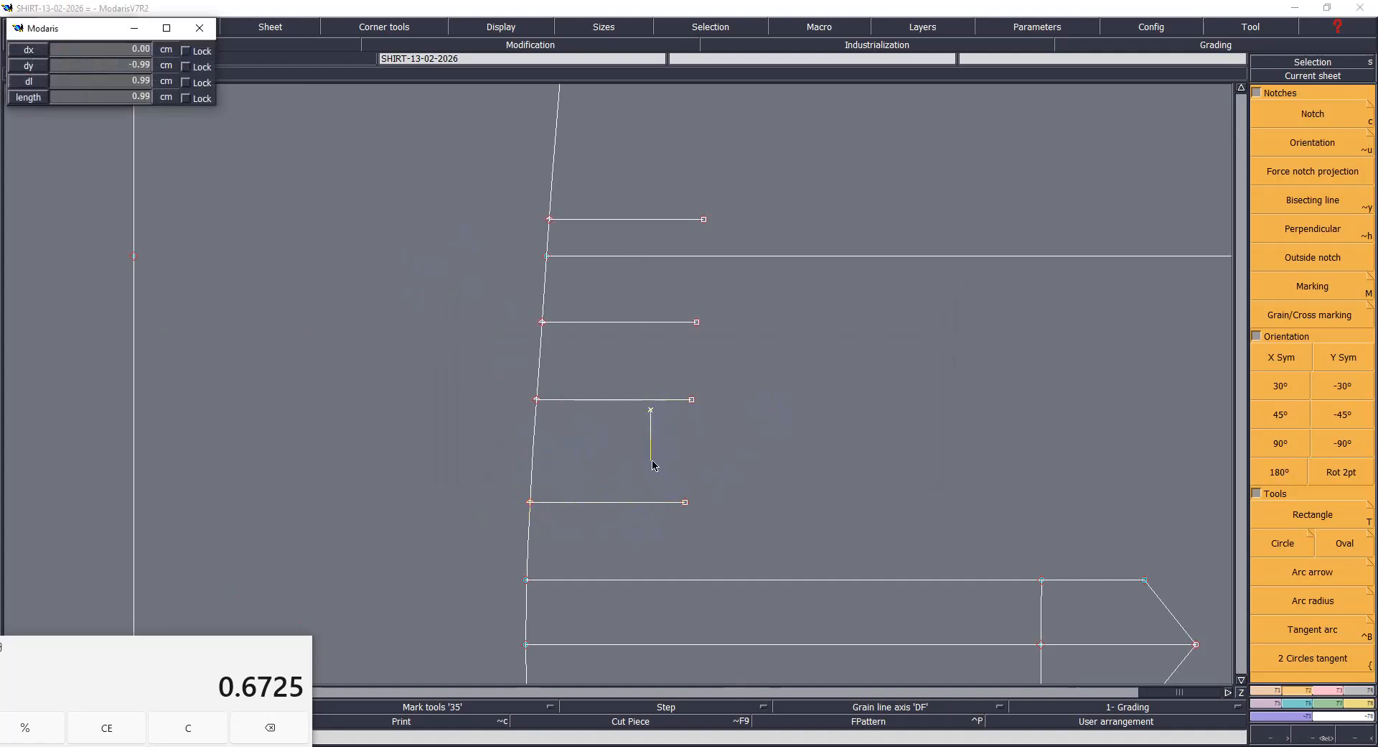
click(649, 493)
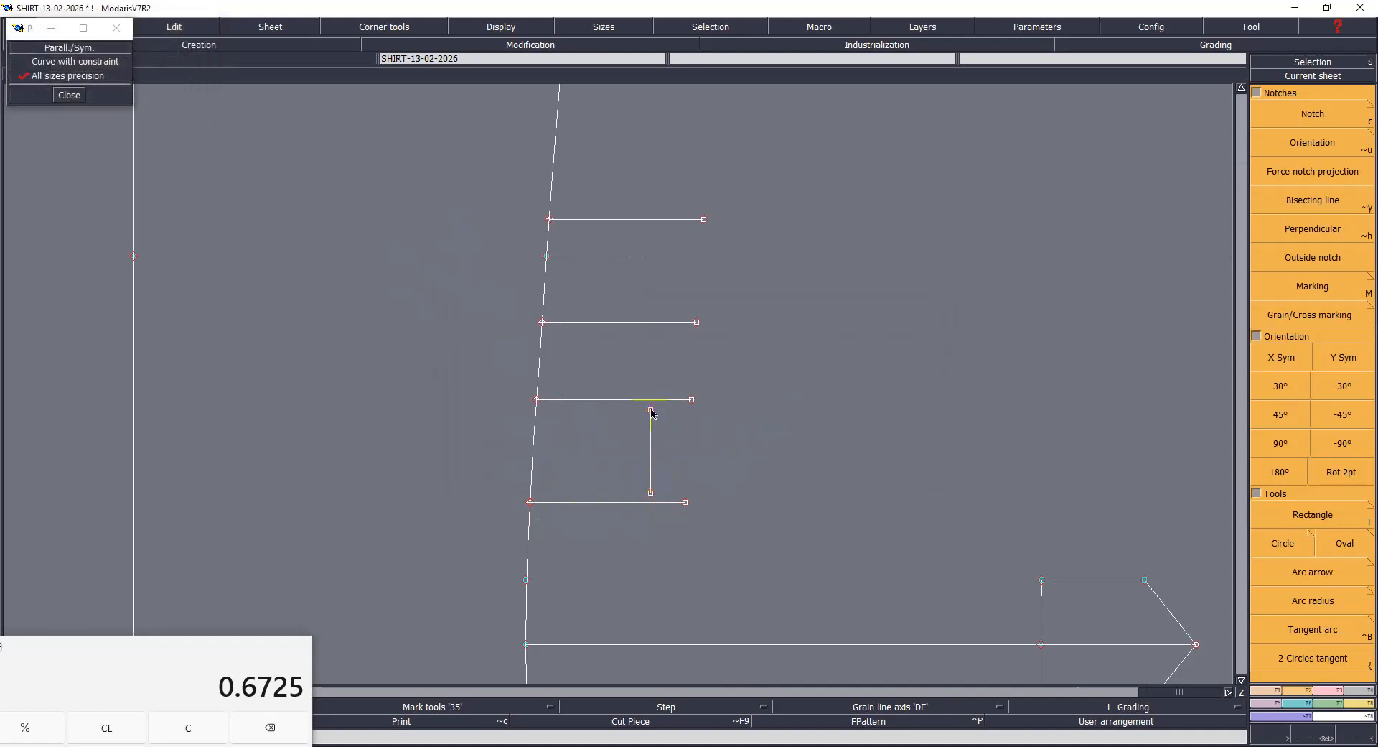
Step: Draw a closed triangular arrowhead at the upper end of the pleat arrow shaft
click(650, 410)
click(636, 424)
click(650, 410)
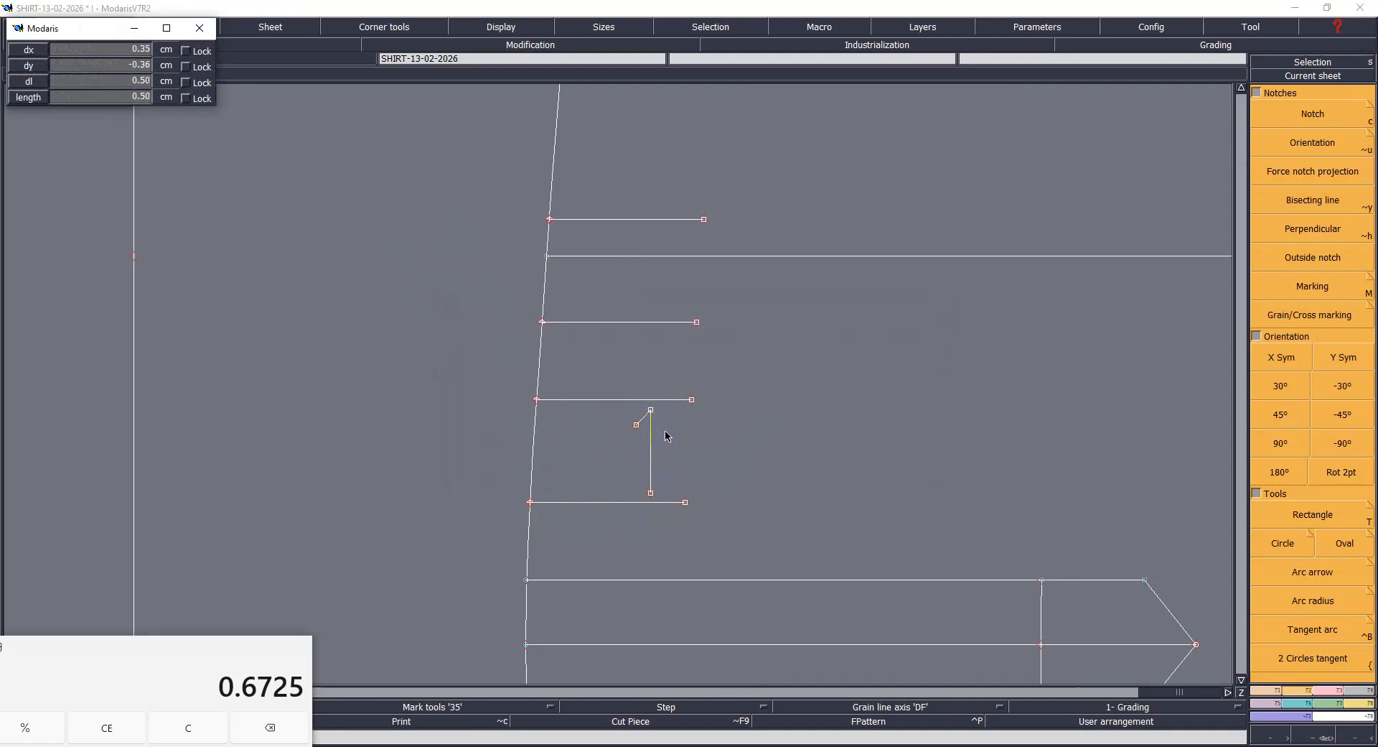
click(668, 430)
click(636, 424)
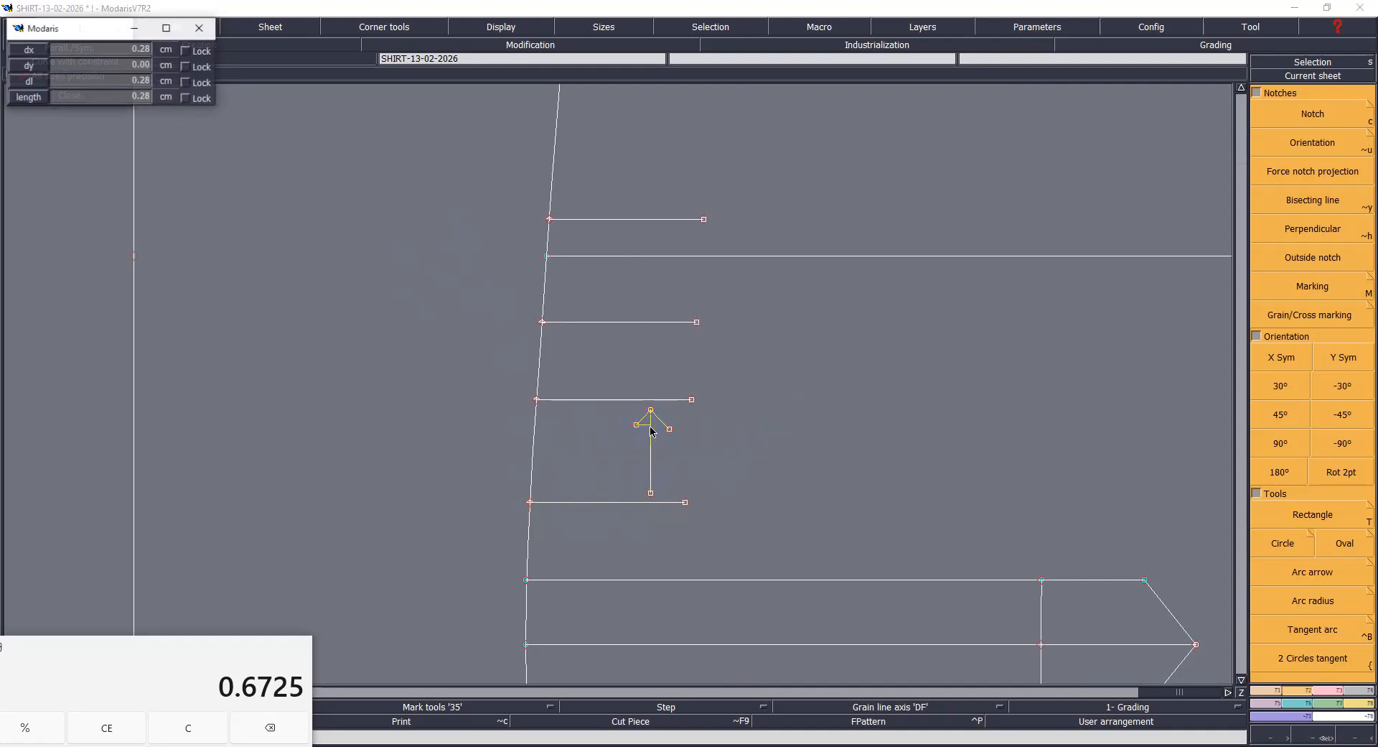
click(669, 430)
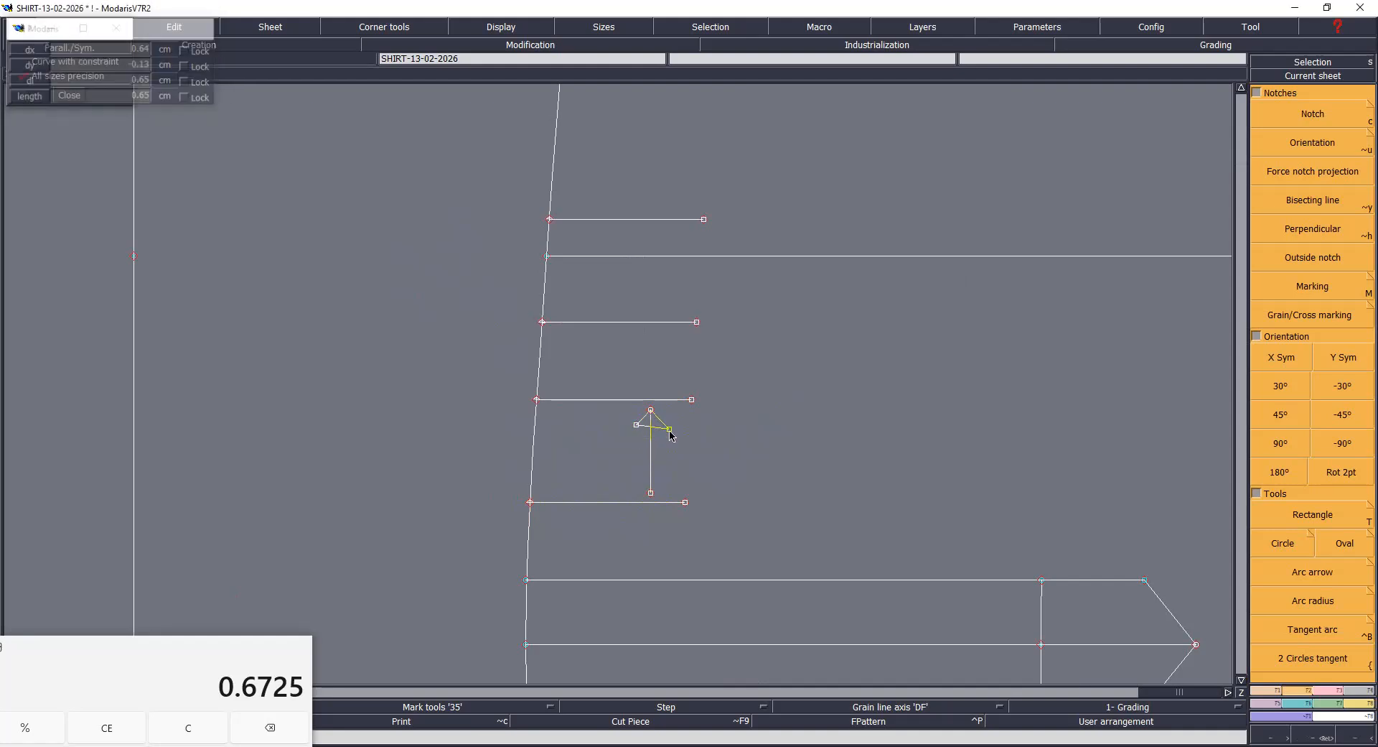
Step: Reposition the arrowhead's two base corners so the triangle is nearly symmetrical about the pleat arrow shaft
key(Return)
drag(469, 307, 716, 531)
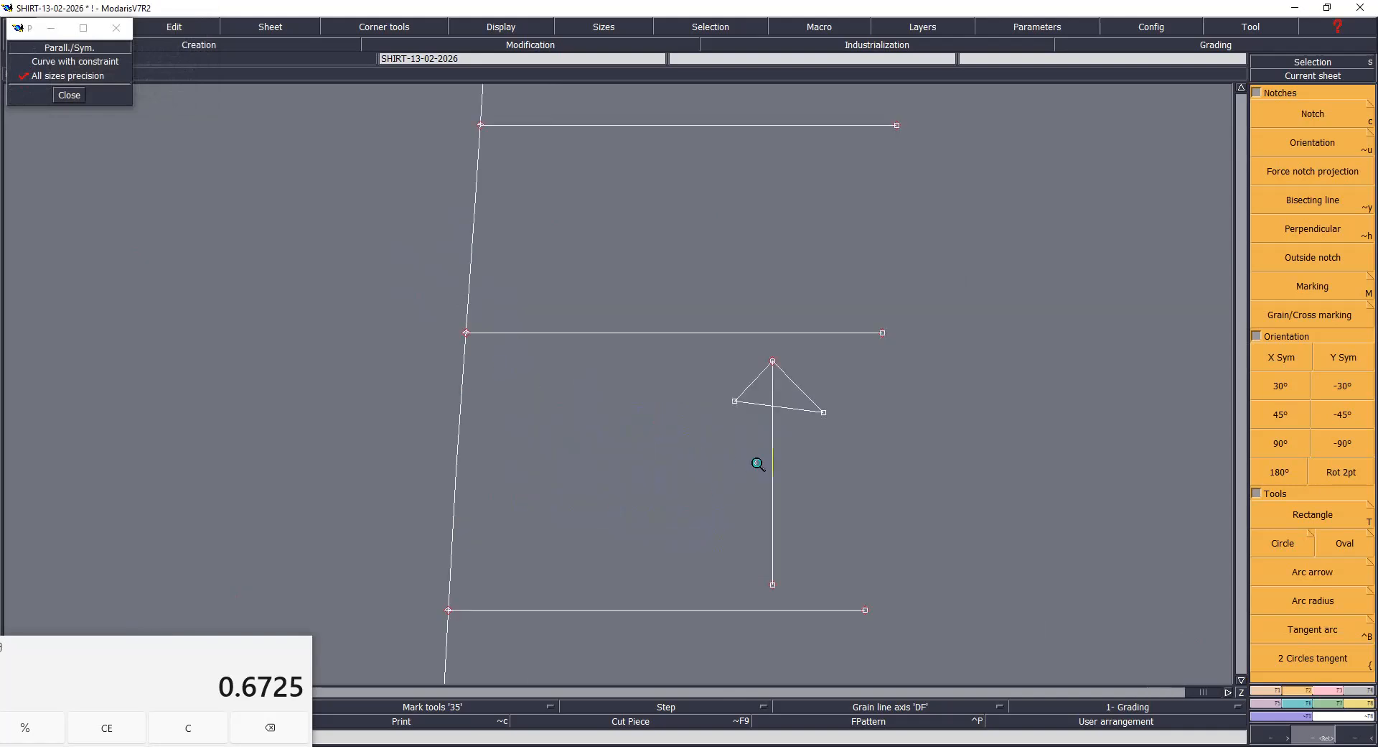
click(736, 401)
click(729, 415)
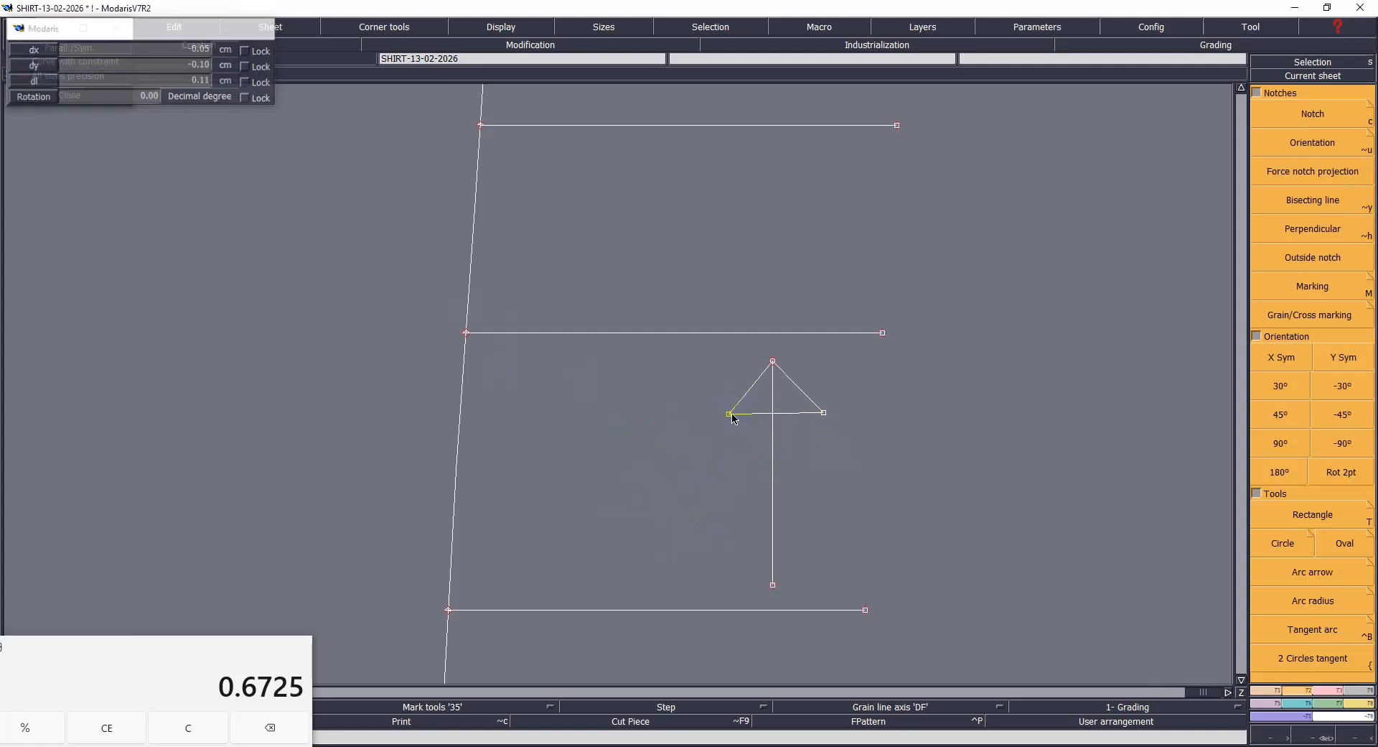
click(824, 414)
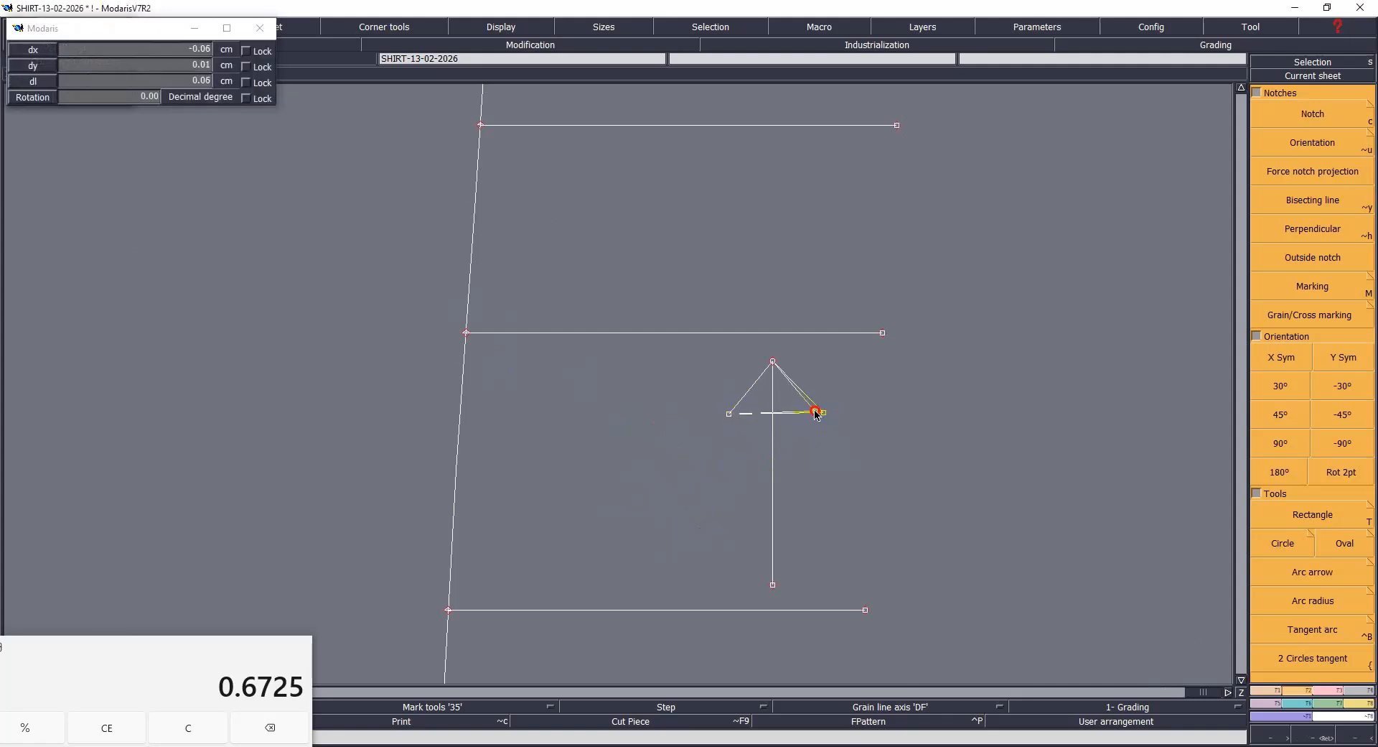
click(815, 411)
click(730, 415)
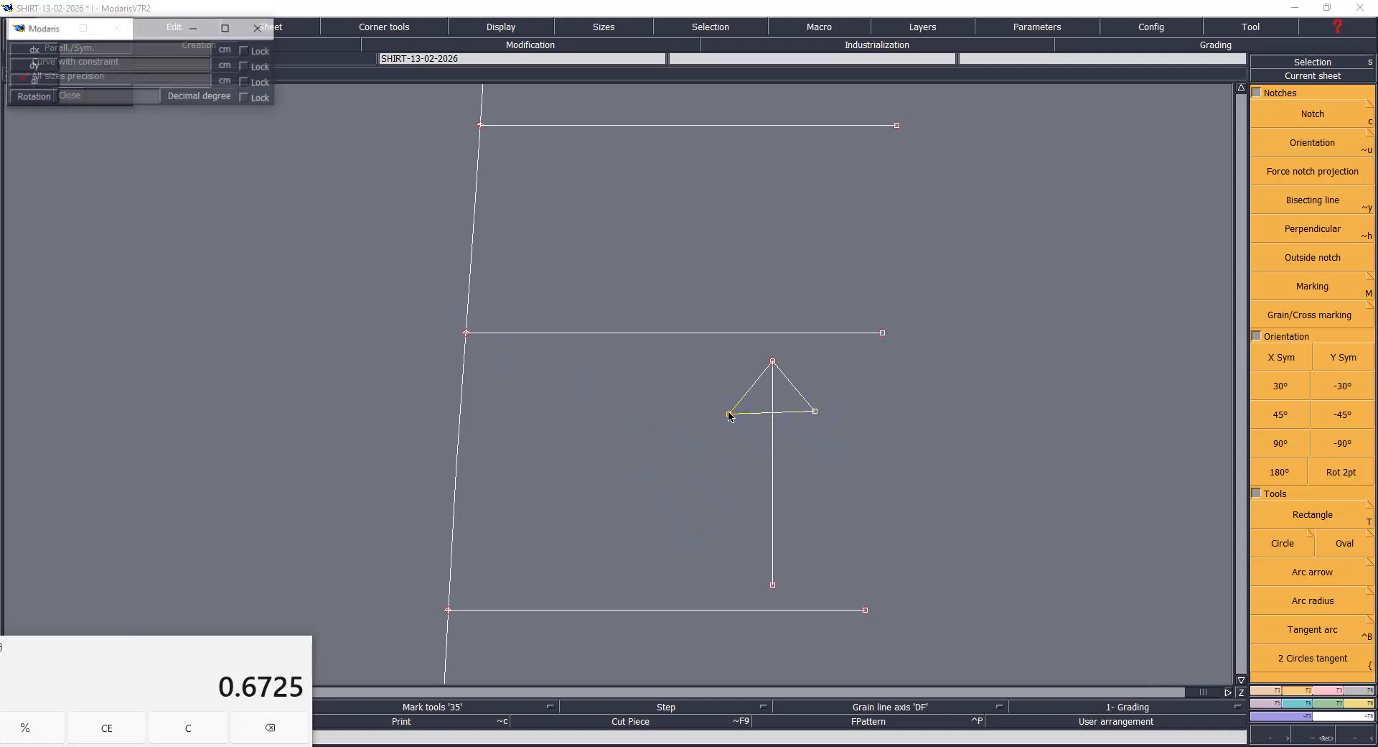
click(735, 411)
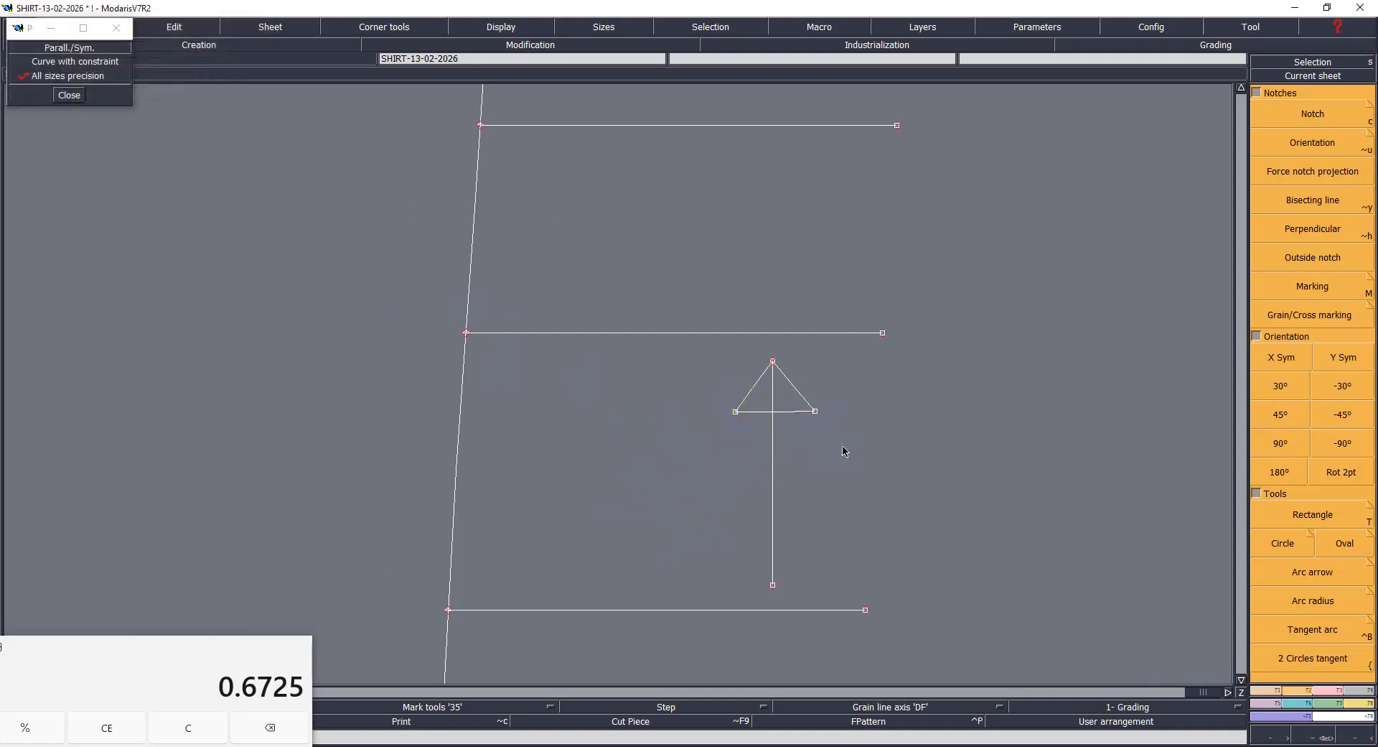
Step: Align the arrowhead's two base corners horizontally to straighten its base line
key(a)
click(736, 414)
click(814, 412)
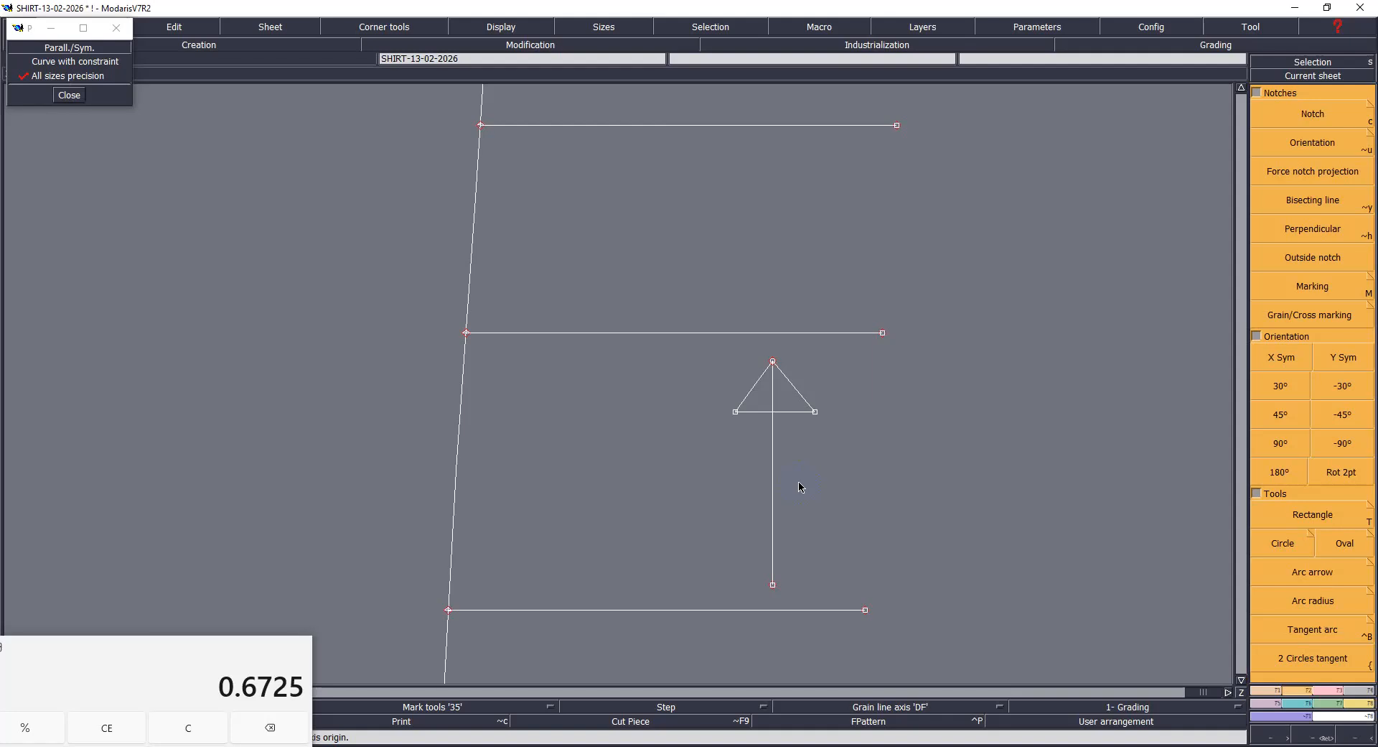
Step: Copy the complete pleat arrow between the two upper pleat lines, shifting it about 0.4 cm in X and 3.4 cm in Y
key(Home)
key(Return)
drag(387, 439, 414, 453)
click(686, 600)
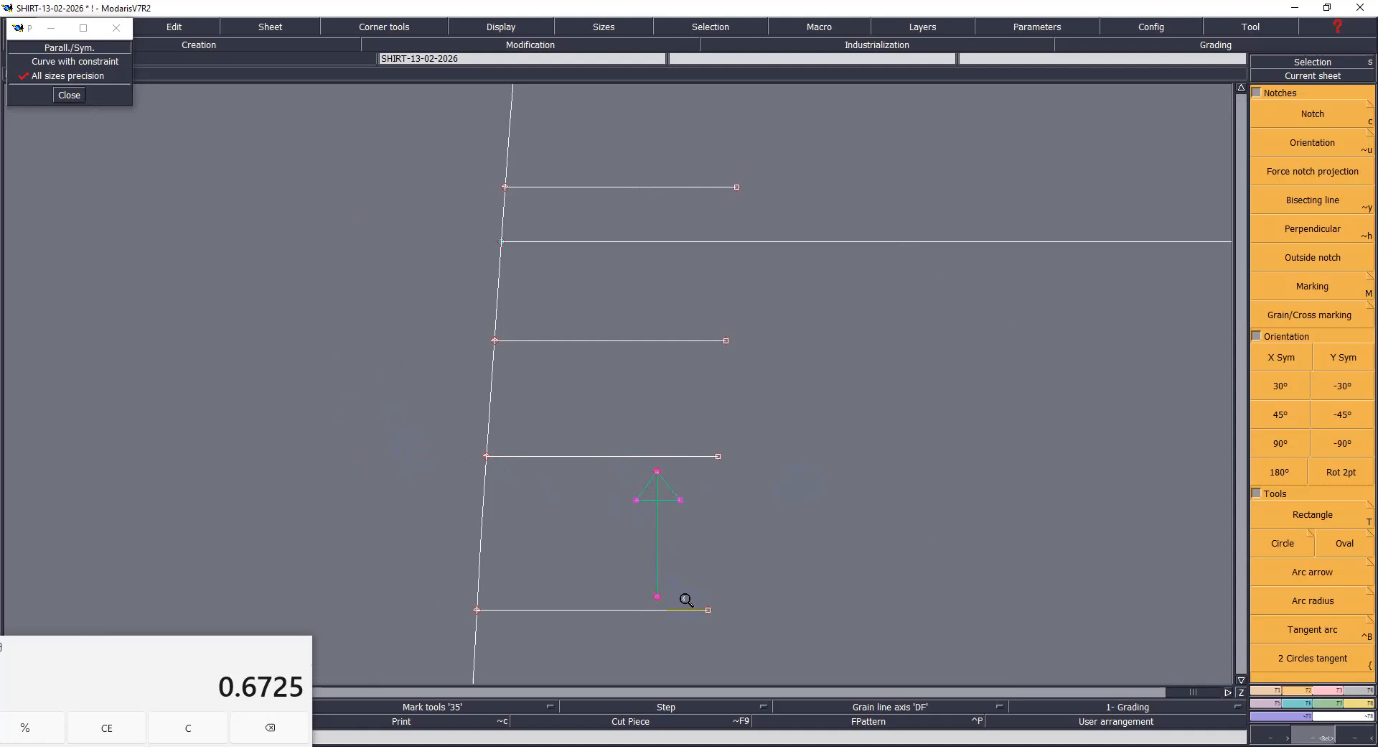
click(657, 473)
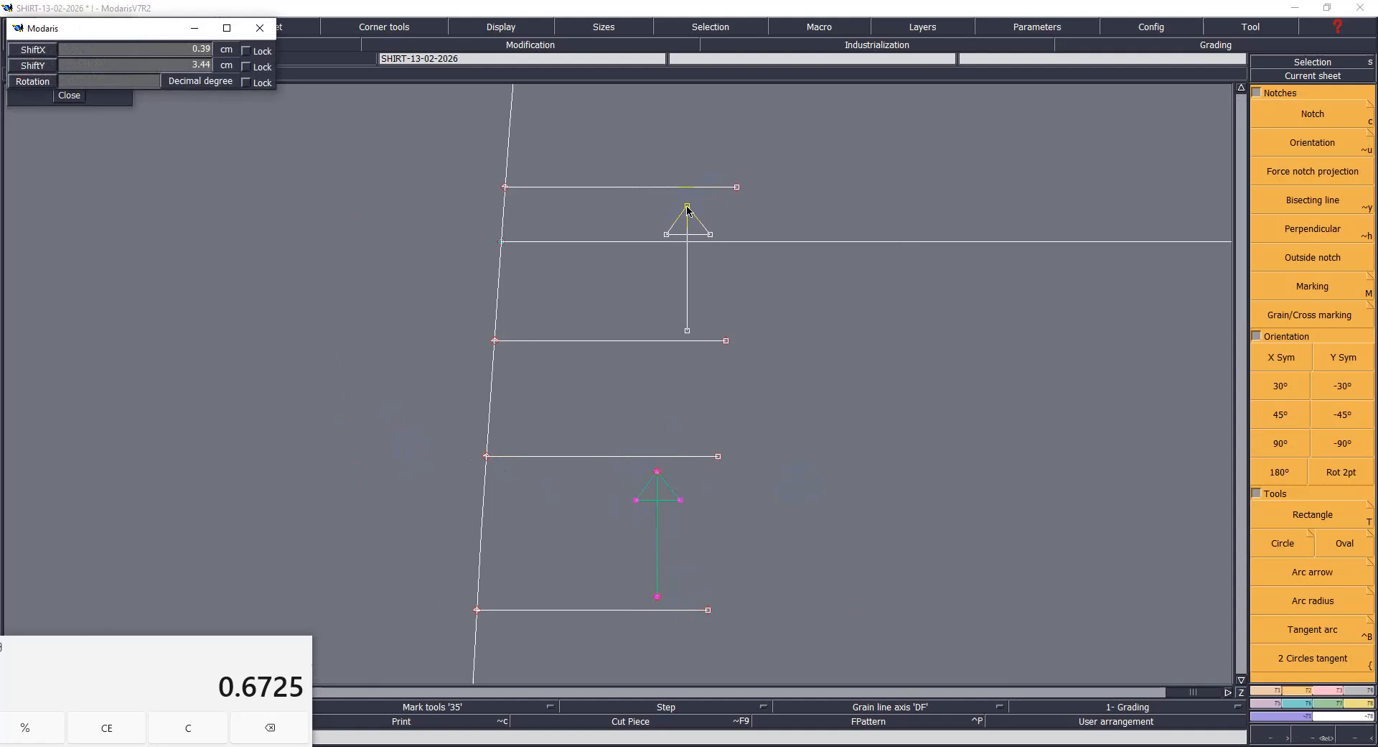
click(687, 208)
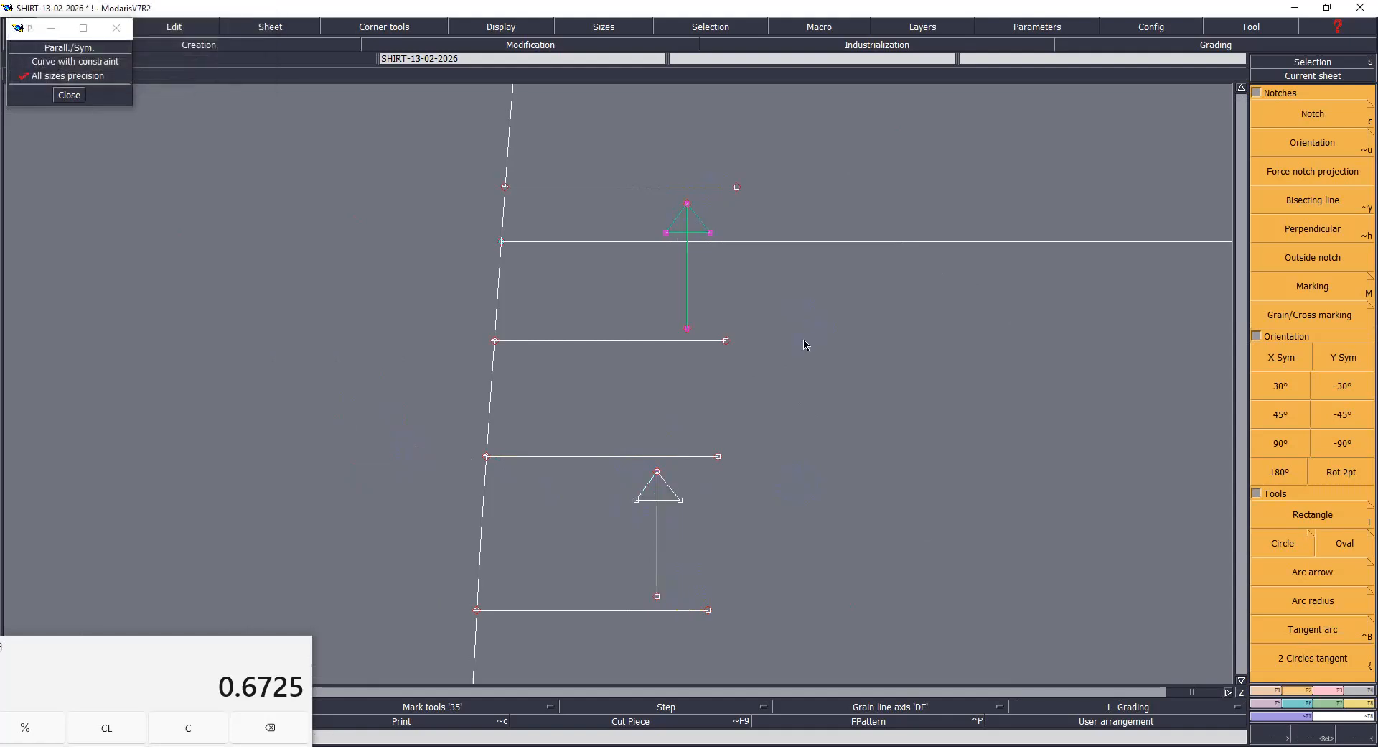
click(804, 341)
Step: Save the model with both pleat arrows, continuing past the detected anomalies
key(ctrl+s)
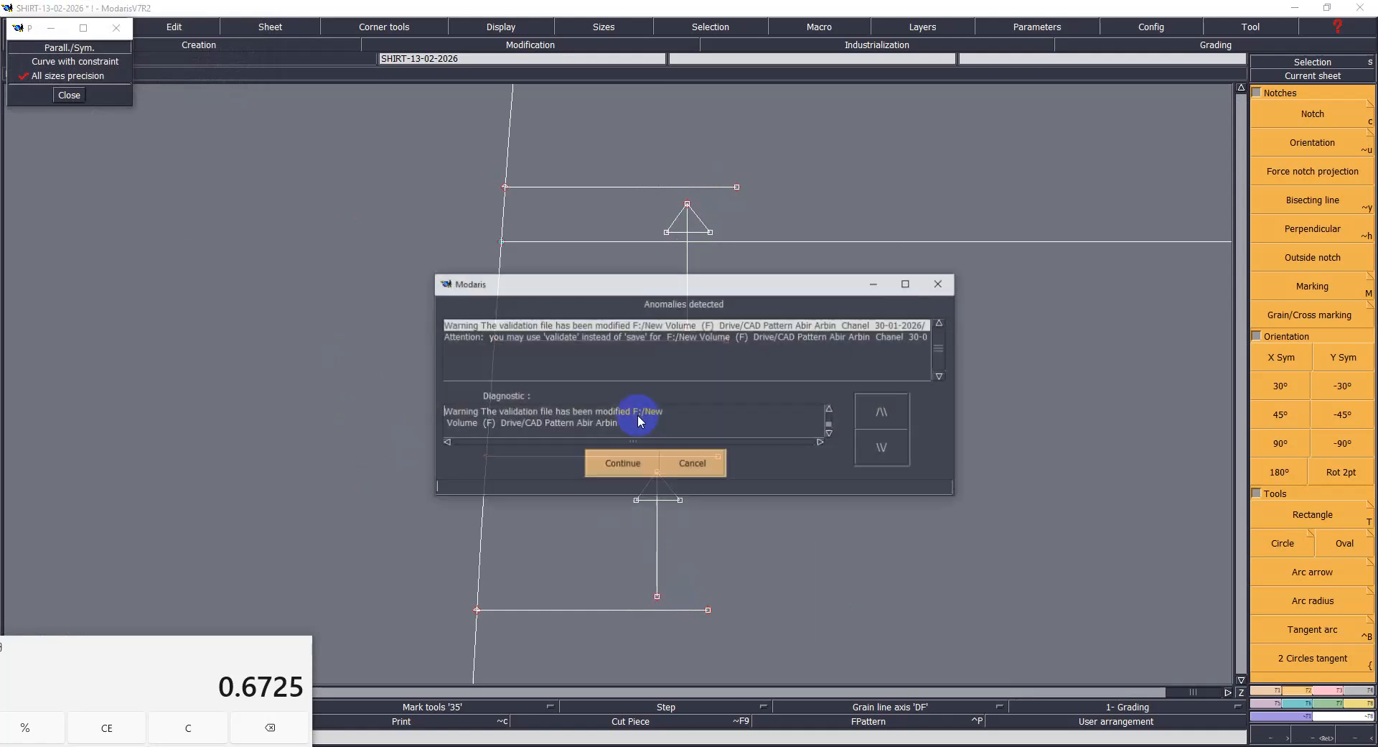
click(621, 464)
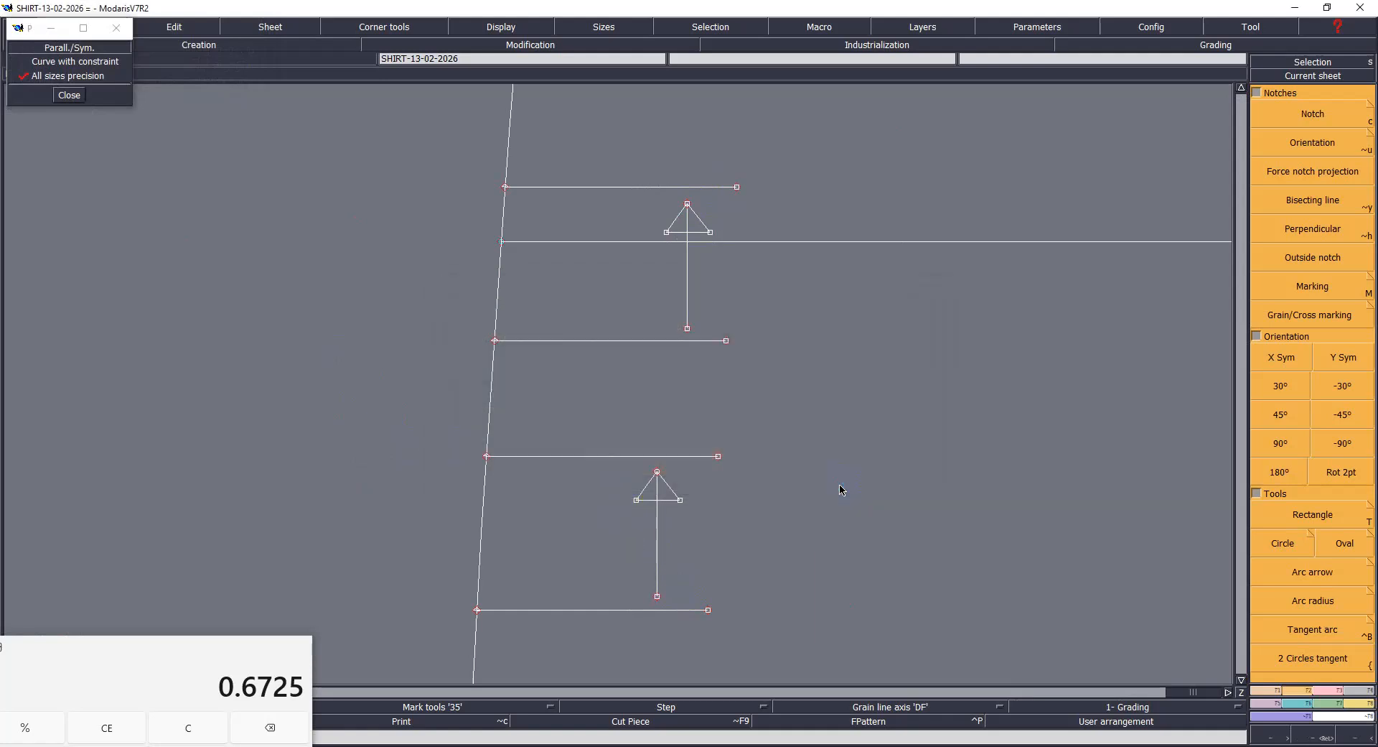
key(Home)
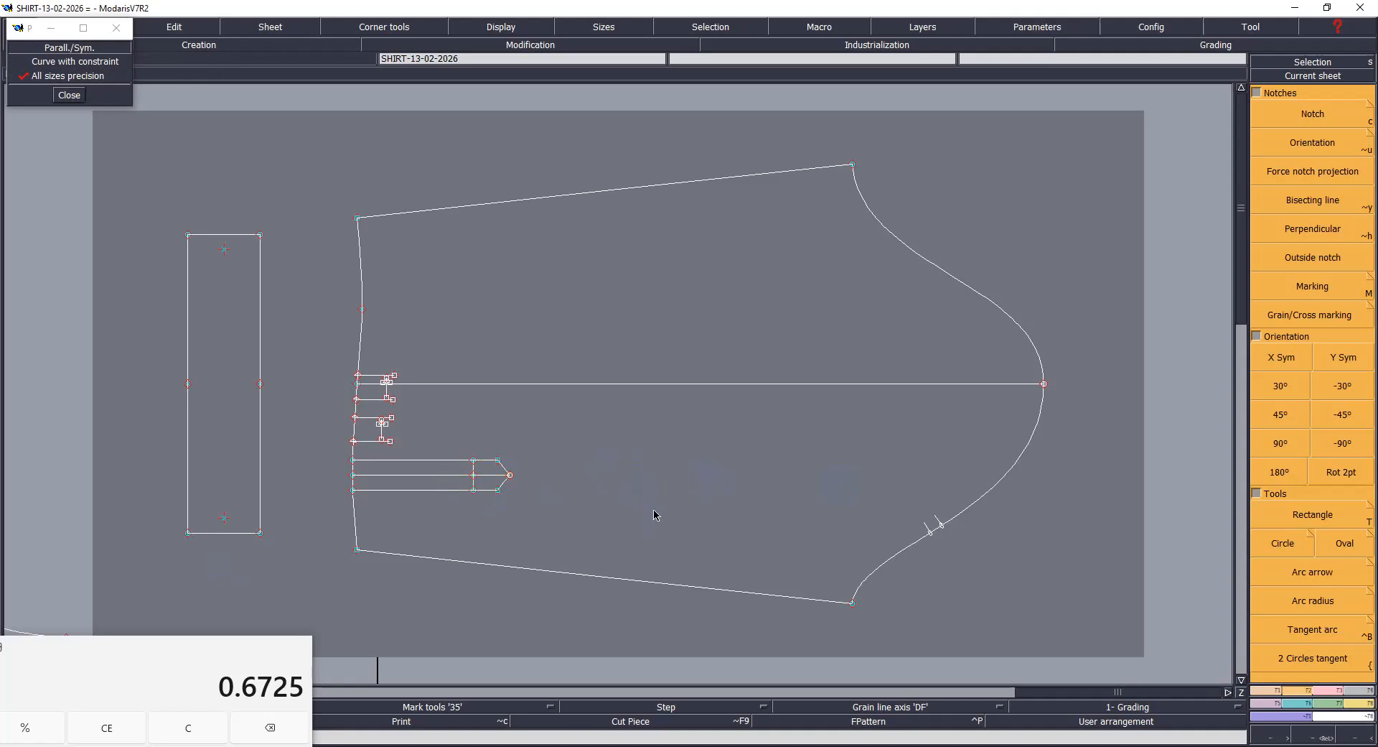
key(ctrl+z)
key(ctrl+s)
click(639, 462)
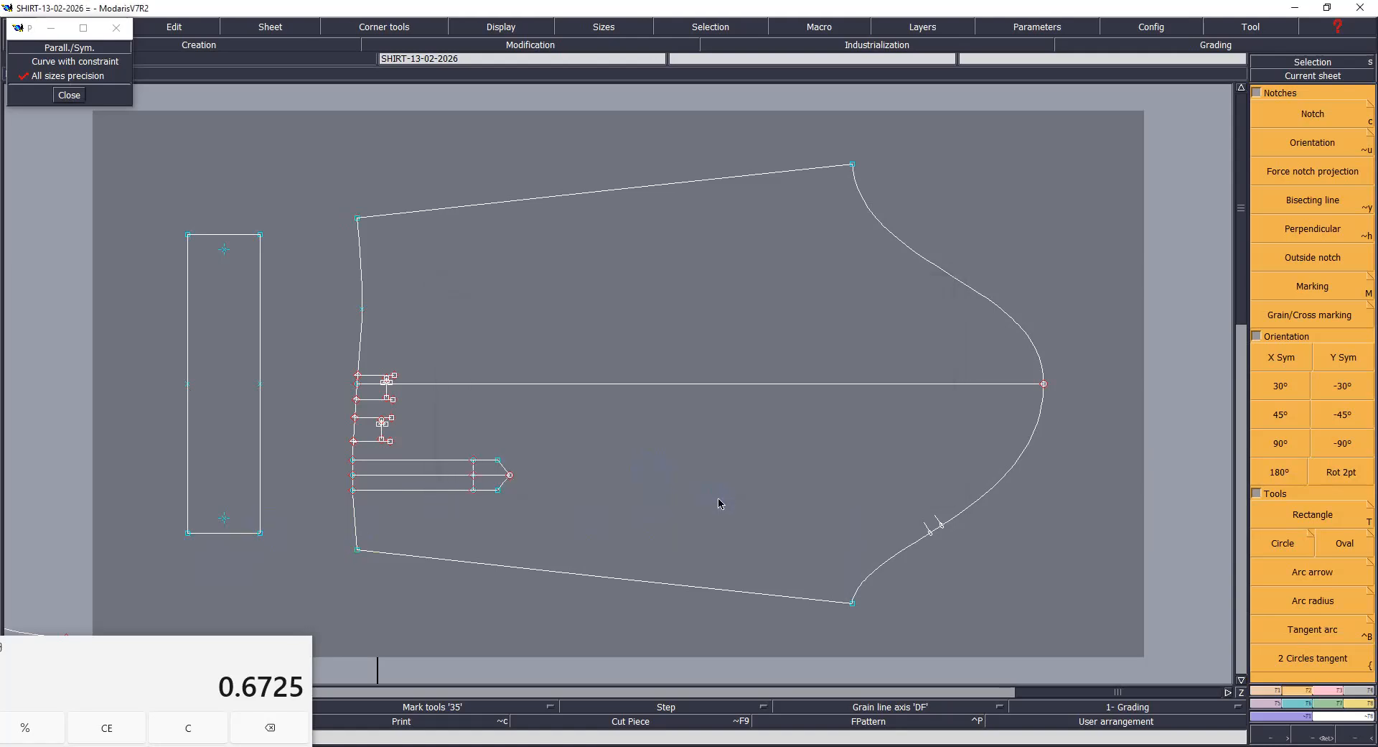